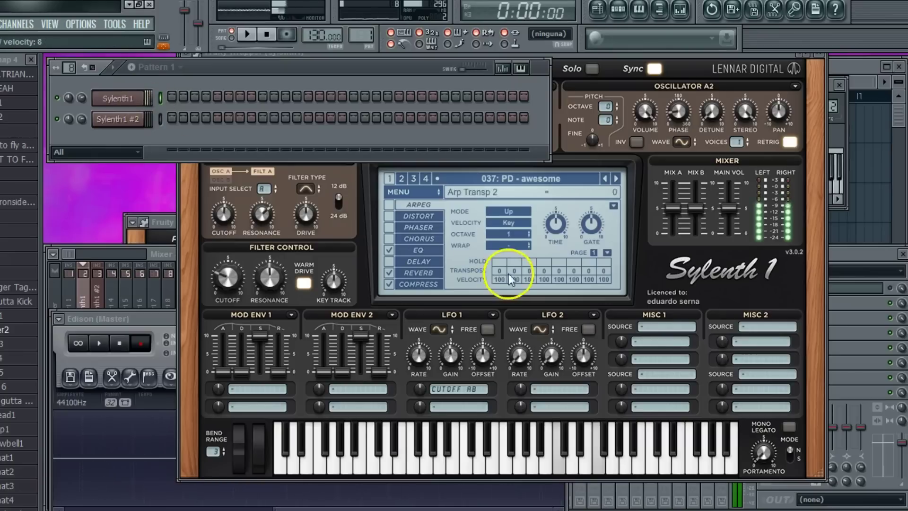
# Place a C6 note followed by a G6 note in the Sylenth1 channel's piano roll and audition them.
pyautogui.rightClick(132, 97)
pyautogui.click(166, 94)
pyautogui.scroll(5, 126, 196)
pyautogui.press('space')
pyautogui.click(143, 164)
pyautogui.press('space')
pyautogui.click(388, 44)
pyautogui.press('space')
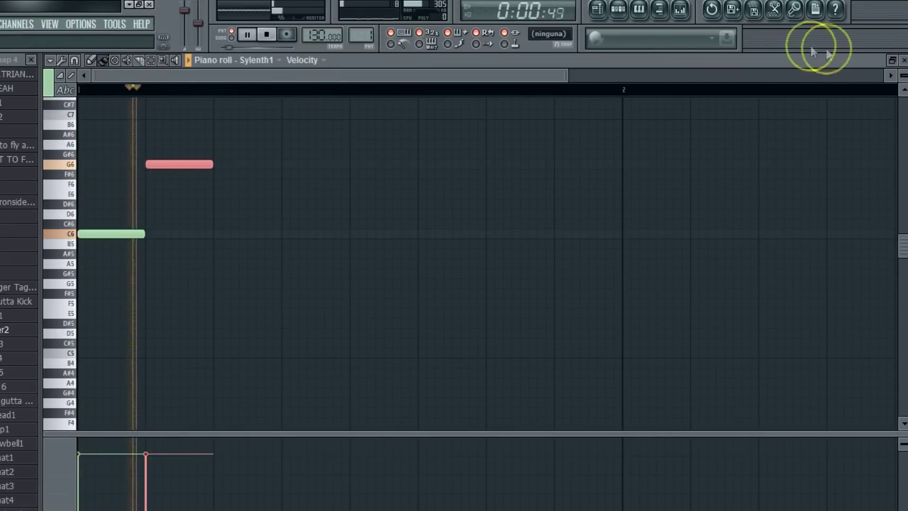
# Review the Sylenth1 patch's Part B settings and the Gross Beat effect on the Sylenth1 mixer track.
pyautogui.click(892, 60)
pyautogui.click(589, 158)
pyautogui.click(502, 151)
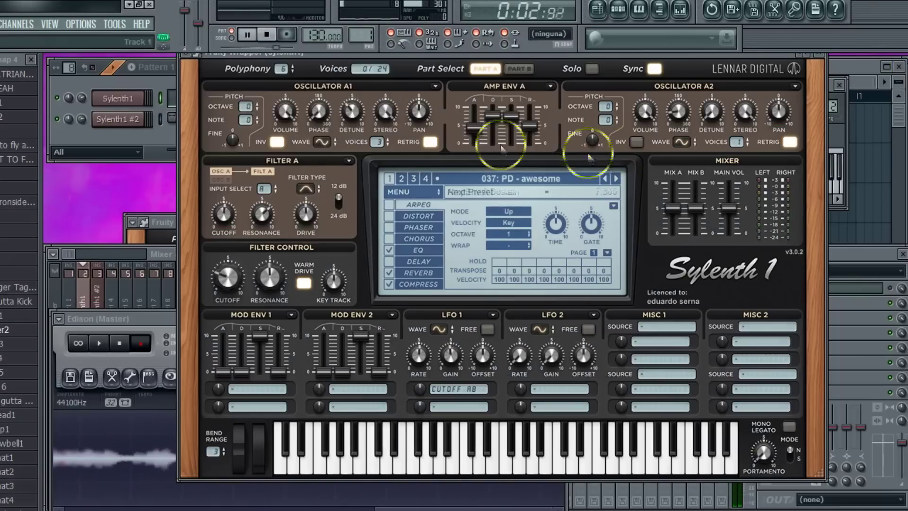
pyautogui.click(518, 69)
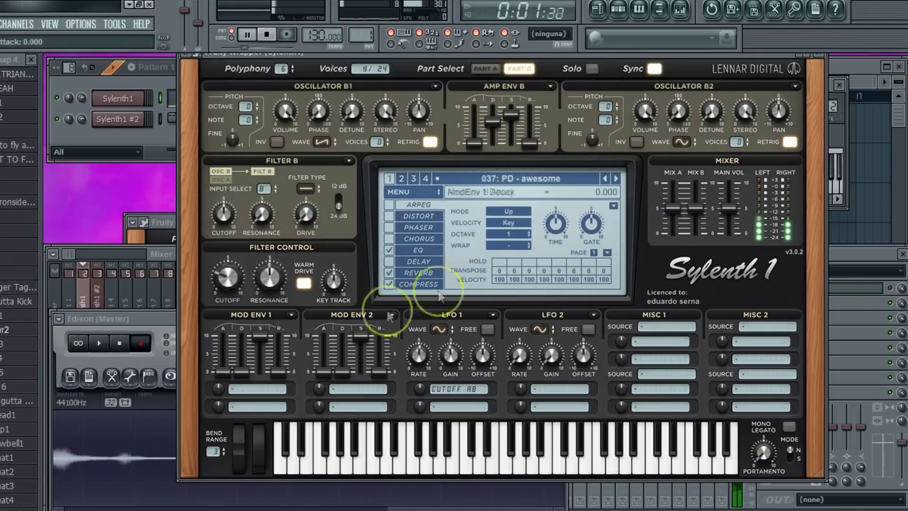
pyautogui.click(81, 303)
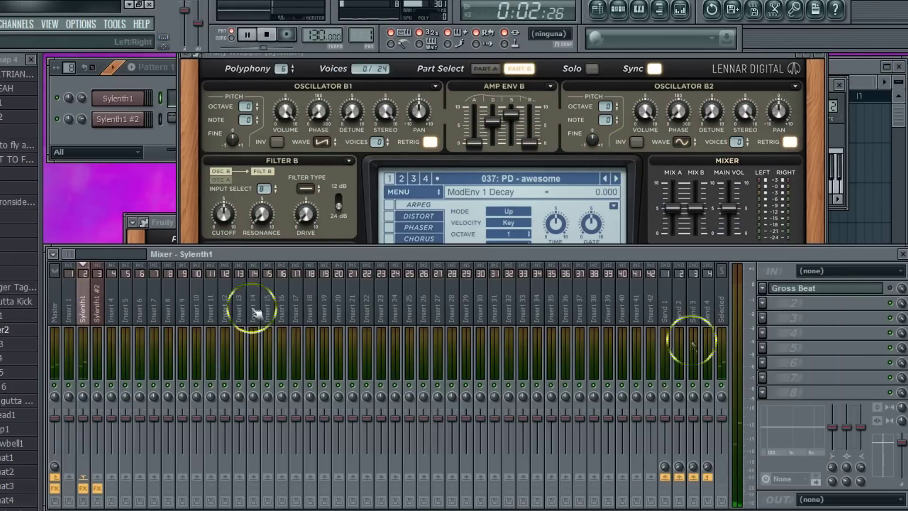
pyautogui.click(895, 292)
pyautogui.click(776, 290)
pyautogui.click(776, 290)
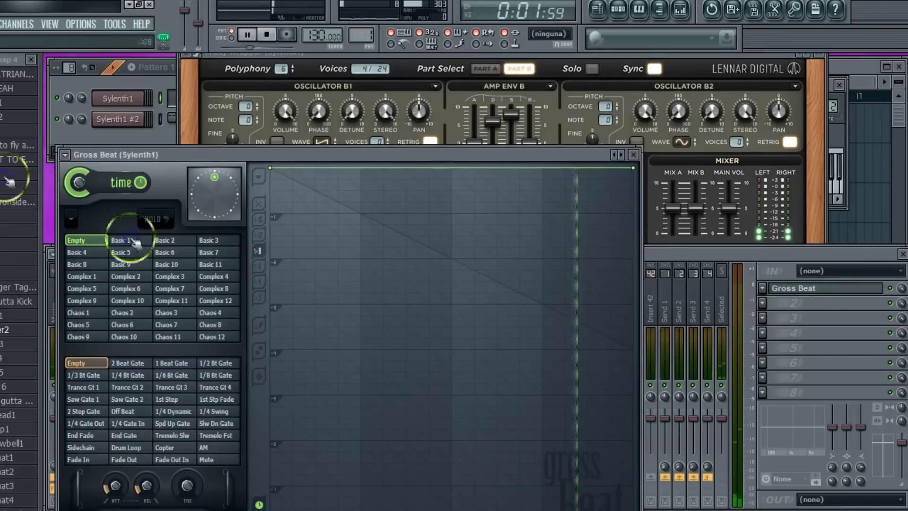
pyautogui.moveTo(633, 168); pyautogui.dragTo(652, 256)
# Reopen the Sylenth1 channel's piano roll and stop playback.
pyautogui.click(159, 88)
pyautogui.click(189, 99)
pyautogui.click(109, 62)
pyautogui.press('space')
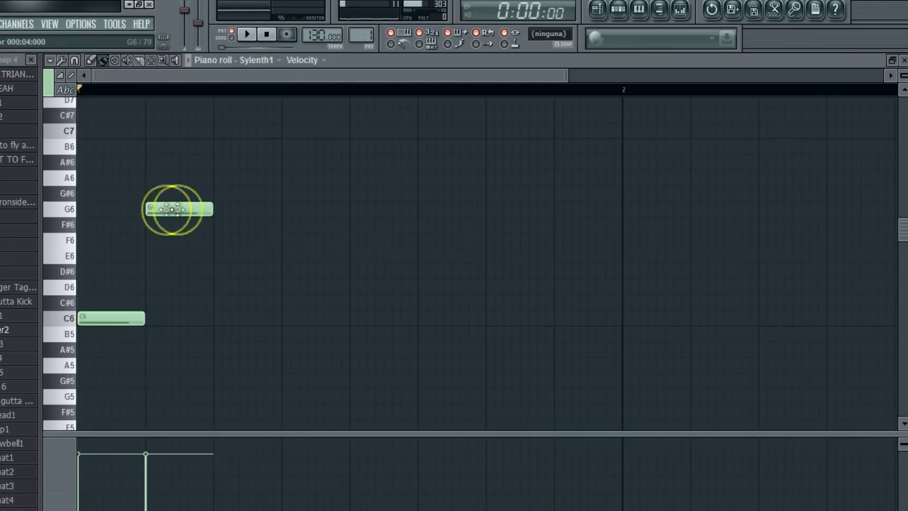
# Try F6, F#6 and higher pitches for the second note, and remove that note from the melody.
pyautogui.moveTo(166, 210); pyautogui.dragTo(174, 232)
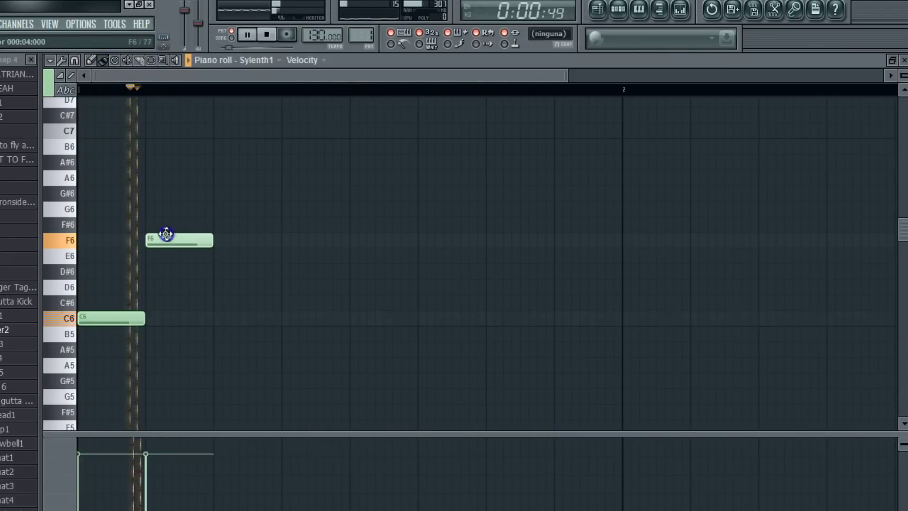
pyautogui.click(151, 225)
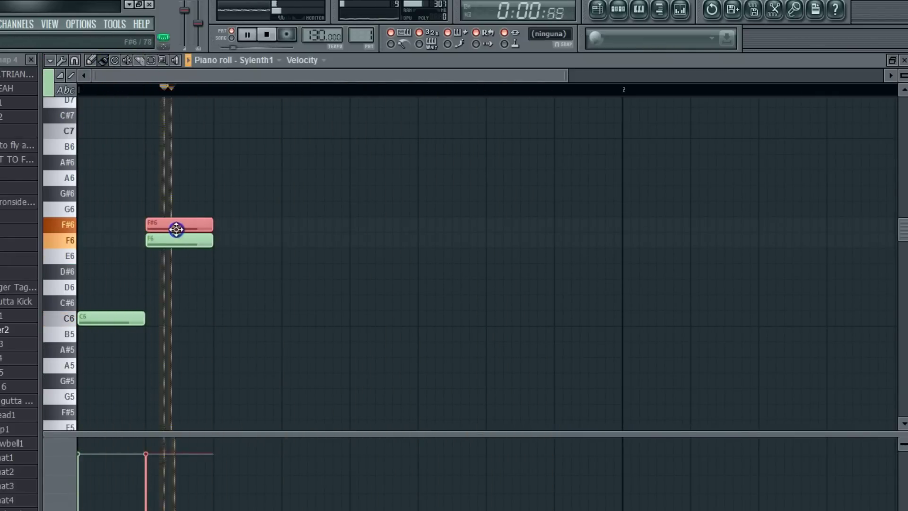
pyautogui.rightClick(171, 228)
pyautogui.moveTo(162, 237); pyautogui.dragTo(160, 204)
pyautogui.scroll(3, 158, 200)
pyautogui.moveTo(168, 249); pyautogui.dragTo(170, 158)
pyautogui.rightClick(170, 177)
# Shorten the C6 note to half its length and follow it with C7, G5 and G6 notes.
pyautogui.moveTo(142, 366); pyautogui.dragTo(105, 380)
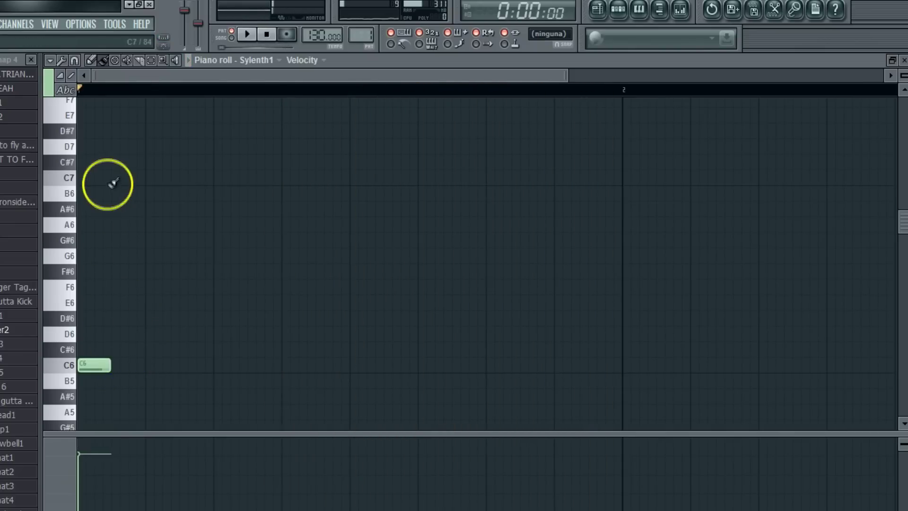
pyautogui.click(125, 184)
pyautogui.scroll(-3, 140, 229)
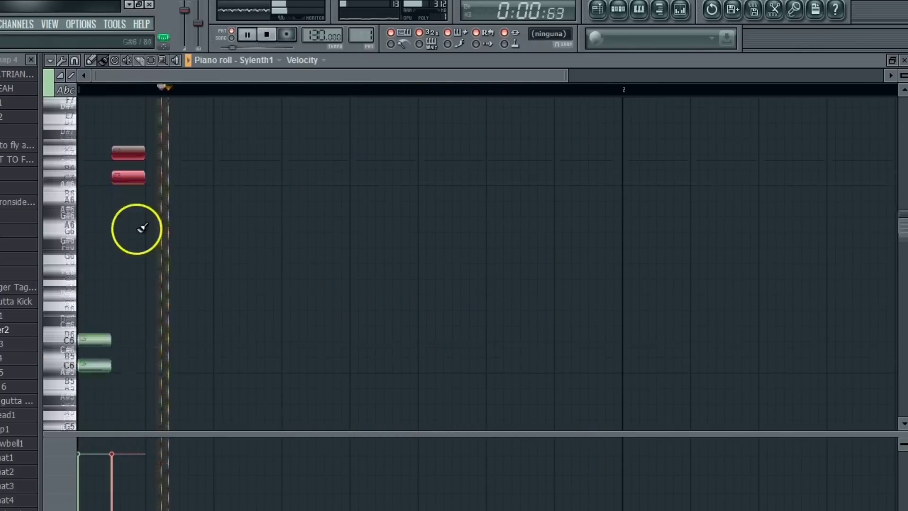
pyautogui.click(147, 399)
pyautogui.click(187, 211)
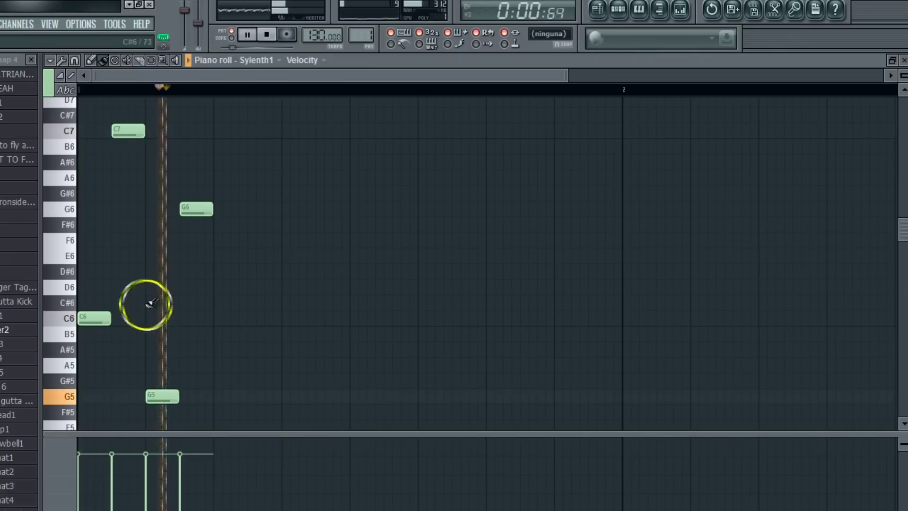
# Add a C#6 note above the G5 note and raise the last note of the figure to G#6.
pyautogui.rightClick(156, 260)
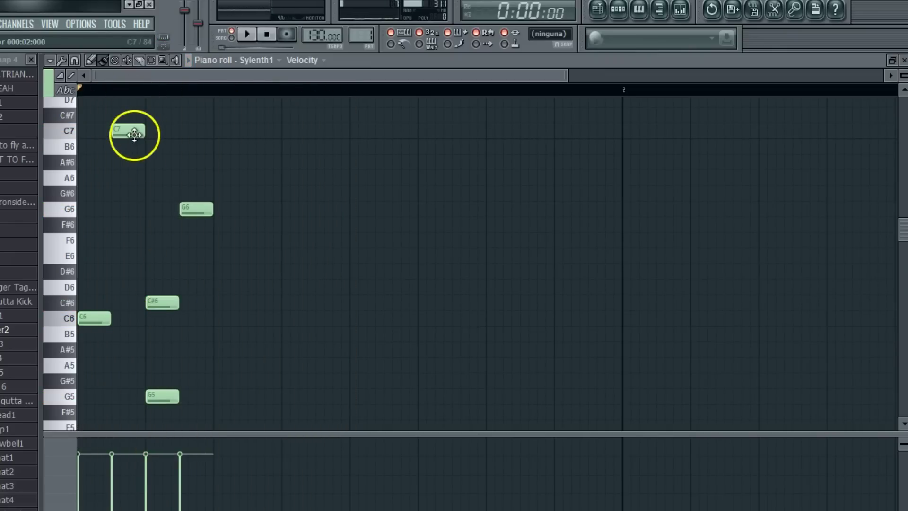
pyautogui.press('space')
pyautogui.moveTo(134, 185); pyautogui.dragTo(137, 154)
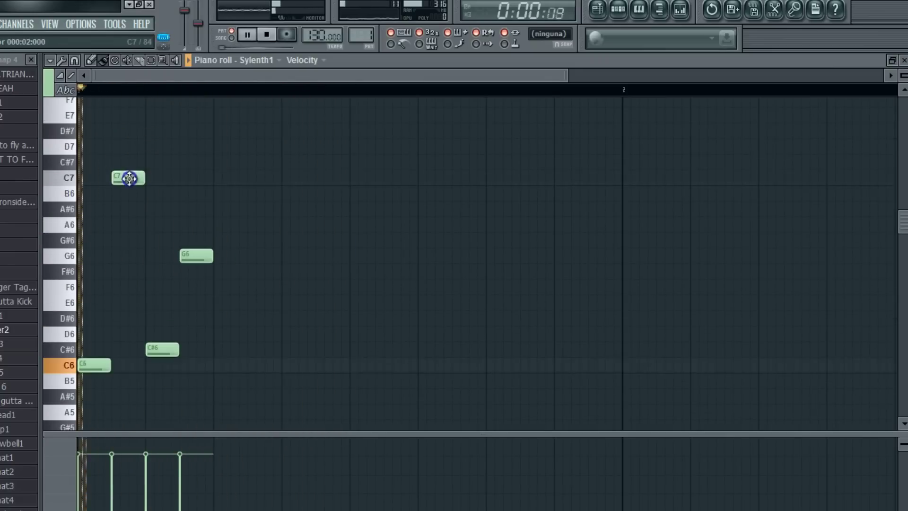
pyautogui.click(130, 175)
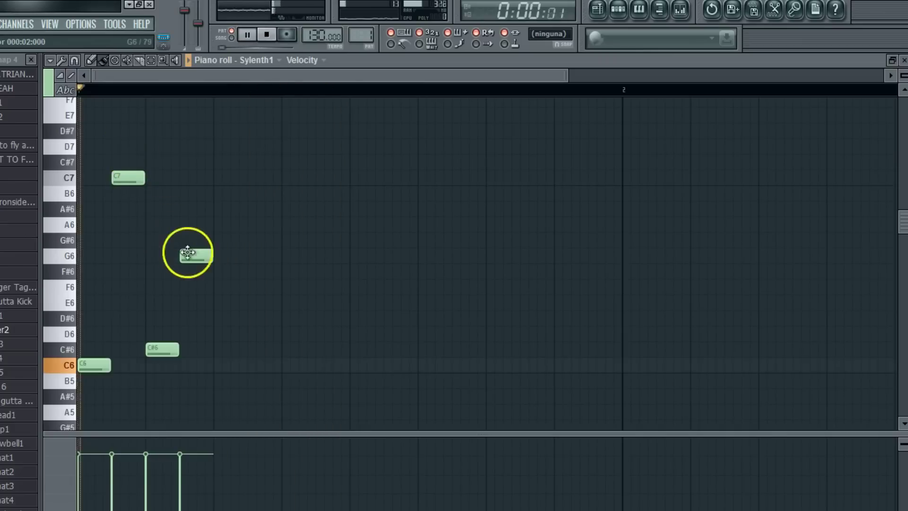
pyautogui.moveTo(188, 252); pyautogui.dragTo(194, 236)
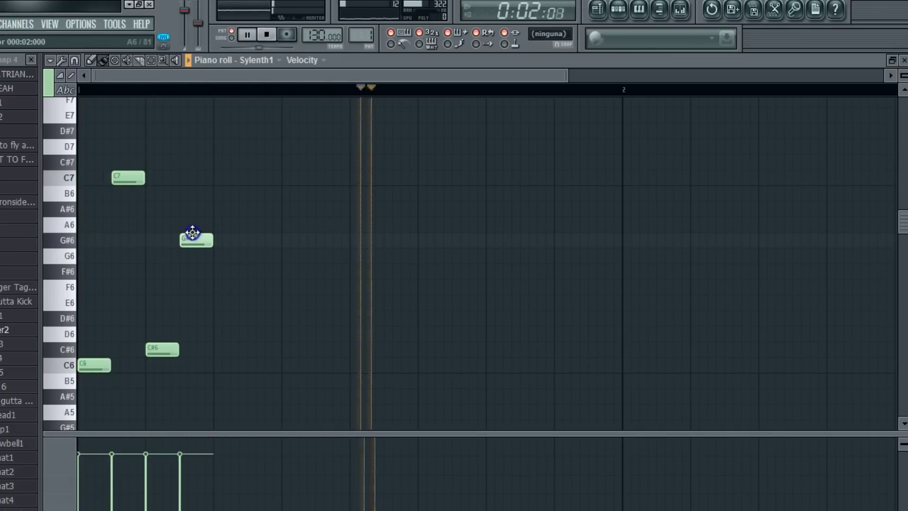
# Duplicate the one-beat figure twice until it fills the first bar, and clear the selection.
pyautogui.click(53, 62)
pyautogui.moveTo(66, 88)
pyautogui.click(172, 124)
pyautogui.click(49, 61)
pyautogui.click(166, 126)
pyautogui.press('space')
pyautogui.moveTo(241, 77); pyautogui.dragTo(300, 78)
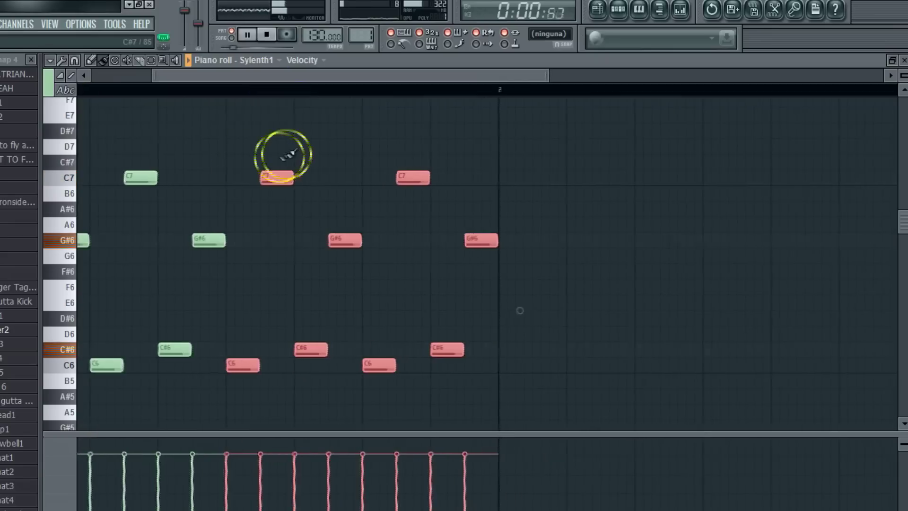
pyautogui.hotkey('ctrl', 'd')
# Vary the third figure by moving its first note up to C7 and its second note down to C#6.
pyautogui.moveTo(253, 365); pyautogui.dragTo(250, 340)
pyautogui.press('space')
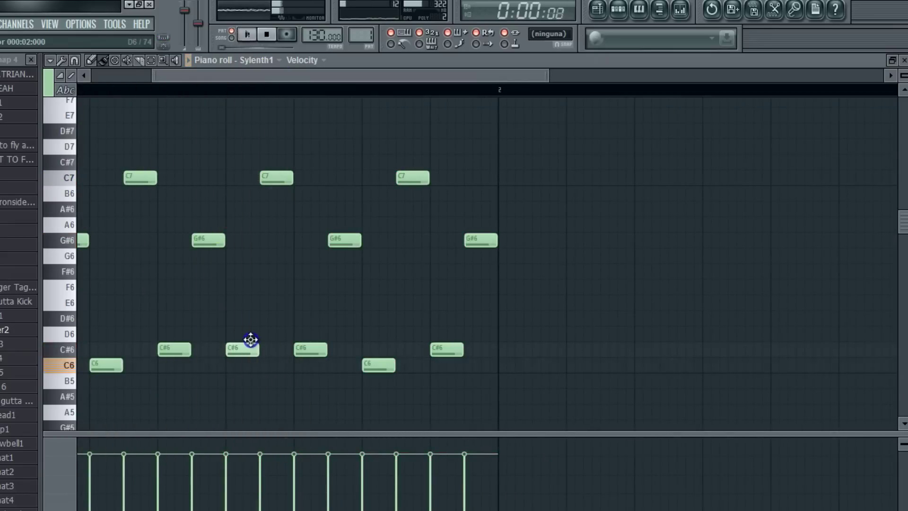
pyautogui.moveTo(277, 176); pyautogui.dragTo(277, 224)
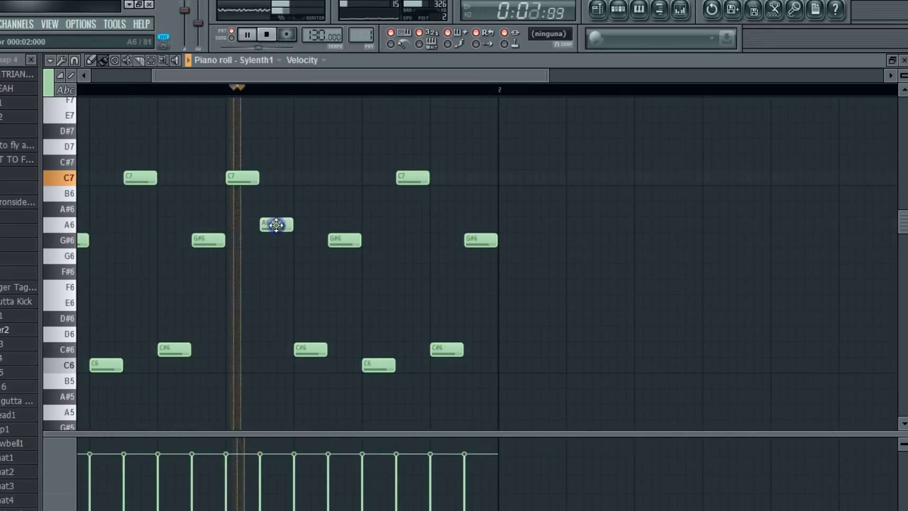
pyautogui.click(276, 223)
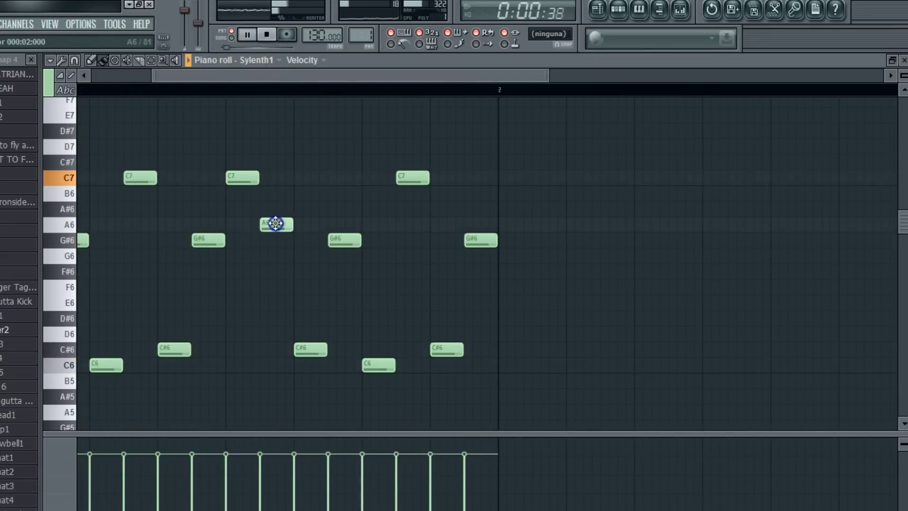
pyautogui.moveTo(275, 243); pyautogui.dragTo(274, 349)
# Select the notes of the melody and delete them all, leaving the piano roll empty.
pyautogui.click(151, 60)
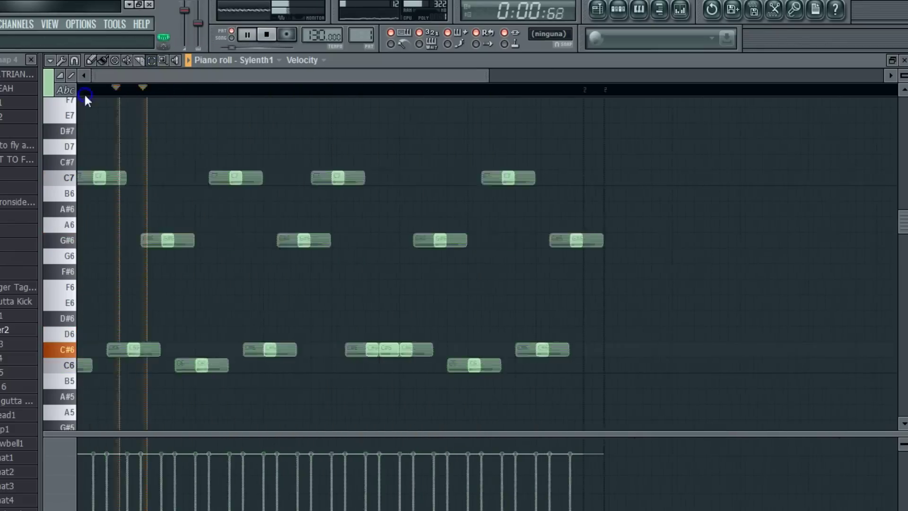
pyautogui.moveTo(356, 147); pyautogui.dragTo(656, 487)
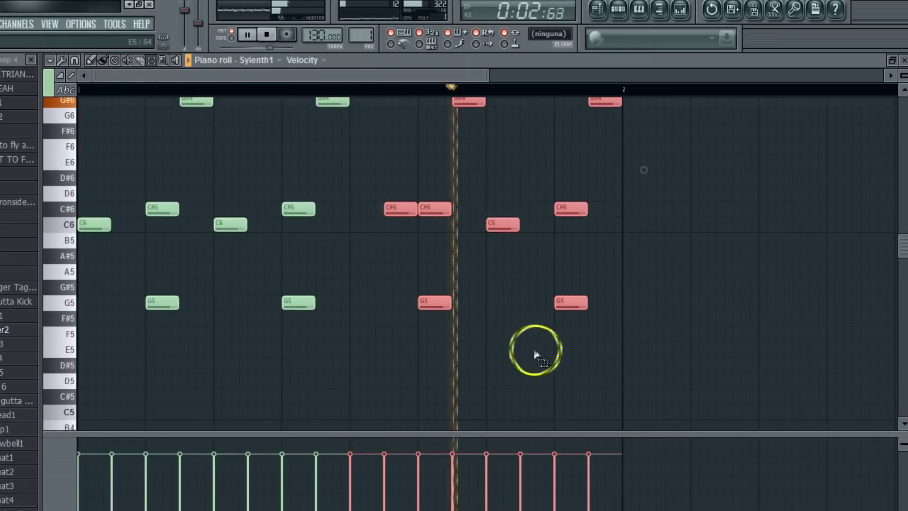
pyautogui.press('Delete')
pyautogui.press('Delete')
# Start a new melody with consecutive D6, A5 and D7 notes from the beginning of the bar.
pyautogui.click(91, 60)
pyautogui.click(92, 193)
pyautogui.scroll(2, 125, 181)
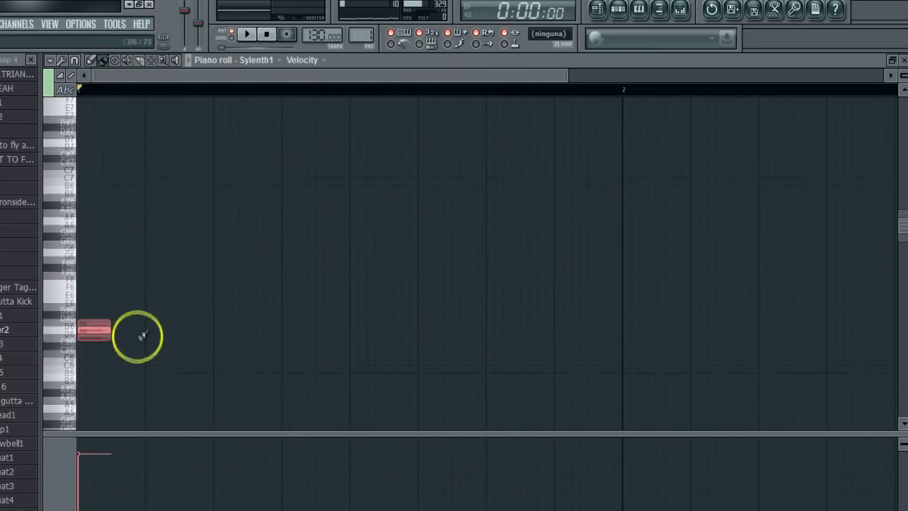
pyautogui.moveTo(128, 366); pyautogui.dragTo(129, 403)
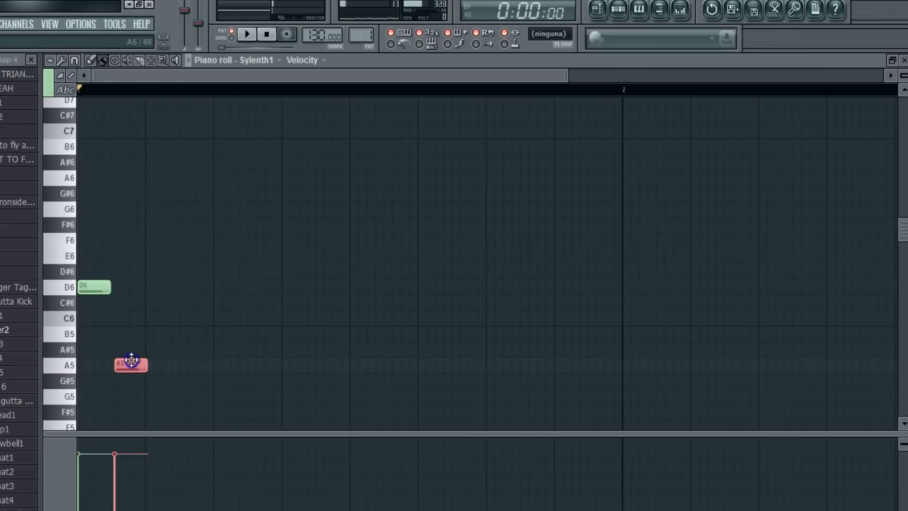
pyautogui.click(148, 275)
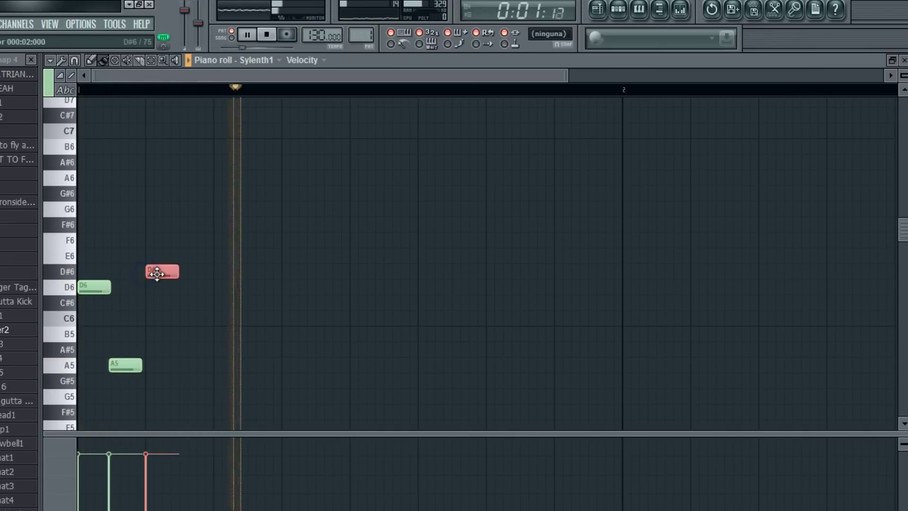
pyautogui.moveTo(158, 207); pyautogui.dragTo(157, 127)
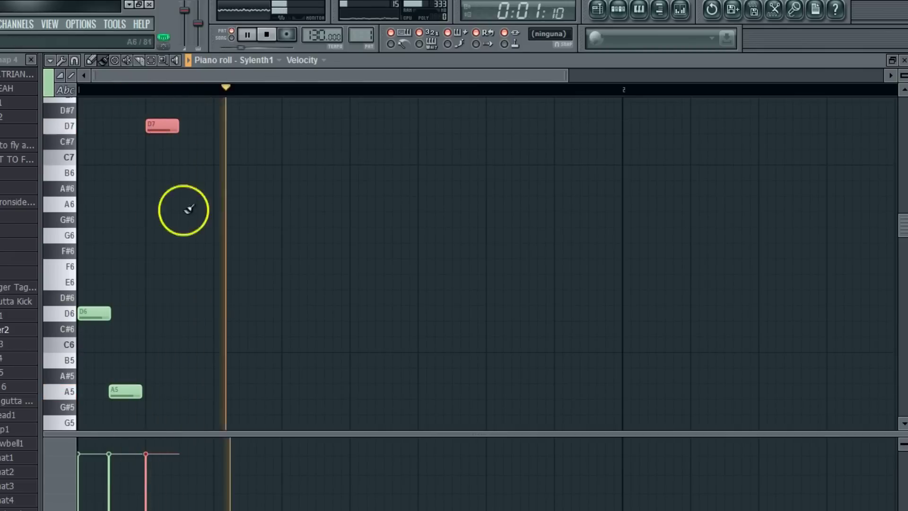
# Add A#6 as the fourth note and a D#6 note beneath D7, and audition the figure.
pyautogui.click(188, 189)
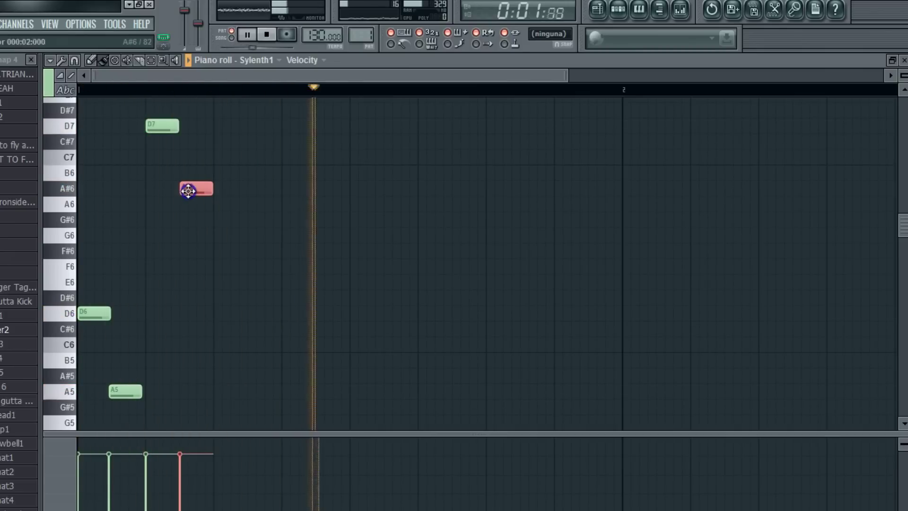
pyautogui.click(151, 205)
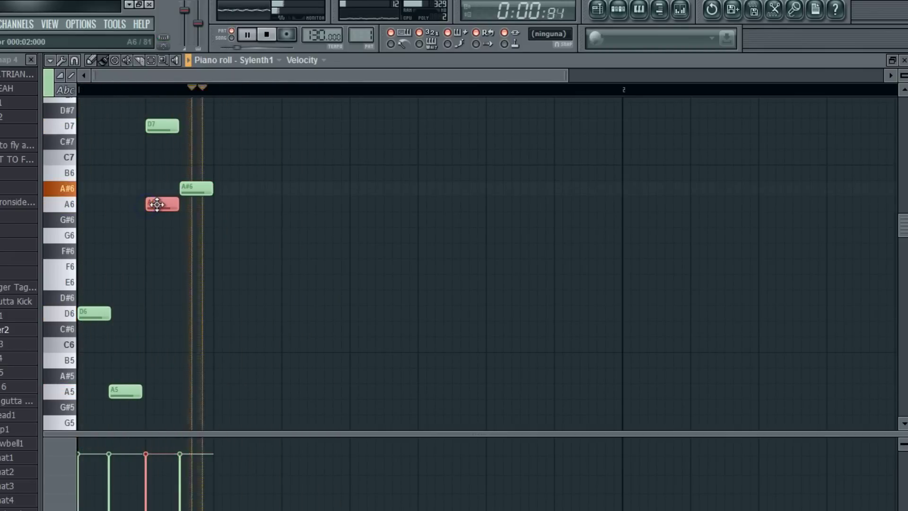
pyautogui.moveTo(157, 206); pyautogui.dragTo(157, 298)
pyautogui.press('space')
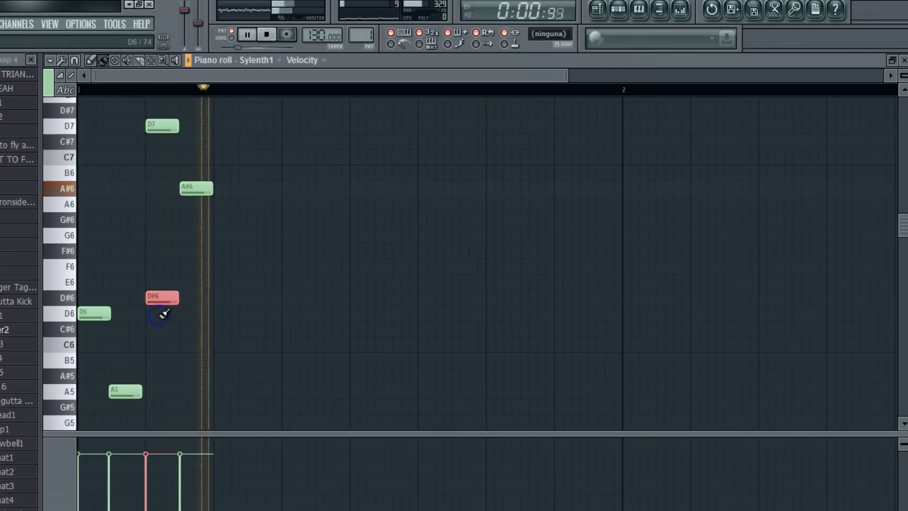
pyautogui.press('space')
# Duplicate the new D6, A5, D7 and A#6 figure twice to fill the first bar.
pyautogui.click(50, 61)
pyautogui.click(152, 126)
pyautogui.hotkey('ctrl', 'd')
pyautogui.click(51, 60)
pyautogui.moveTo(92, 89)
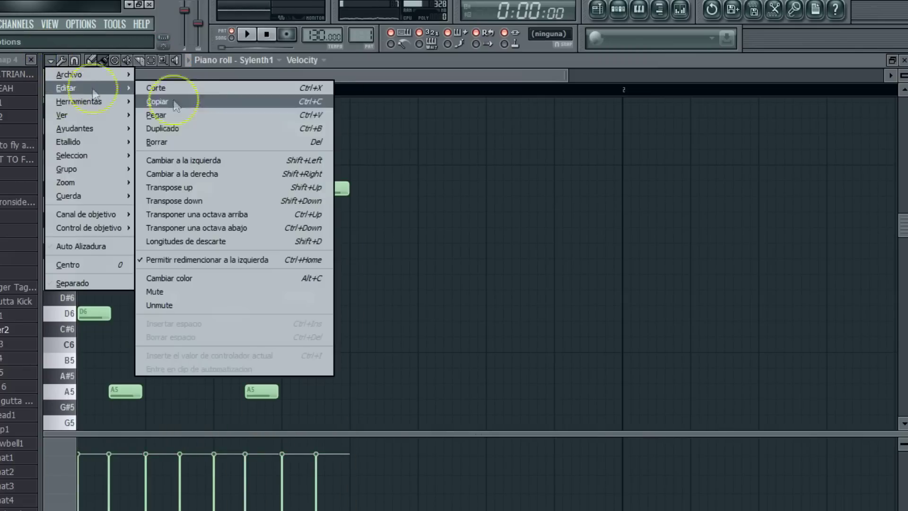
pyautogui.click(178, 127)
# Raise the first note of the third figure to A6 while the pattern plays, trying D#6 on the way.
pyautogui.press('space')
pyautogui.moveTo(226, 78); pyautogui.dragTo(299, 100)
pyautogui.click(229, 315)
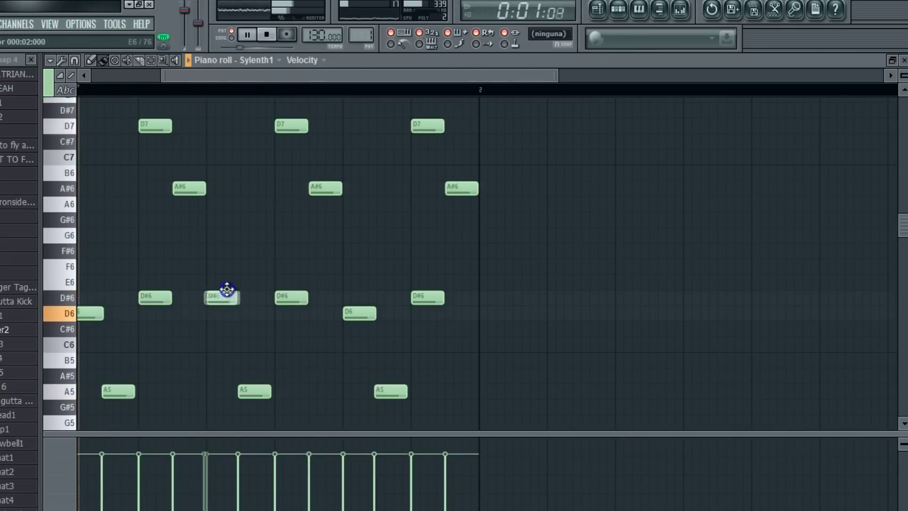
pyautogui.click(226, 297)
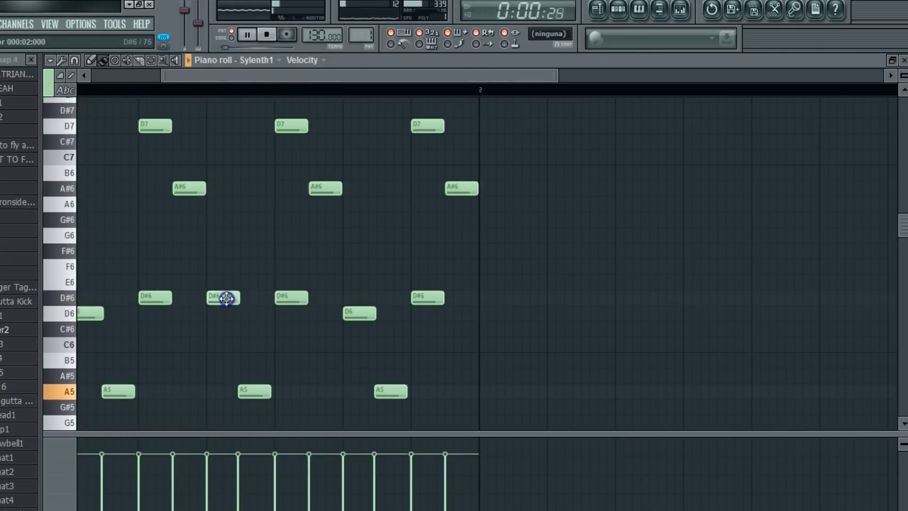
pyautogui.press('space')
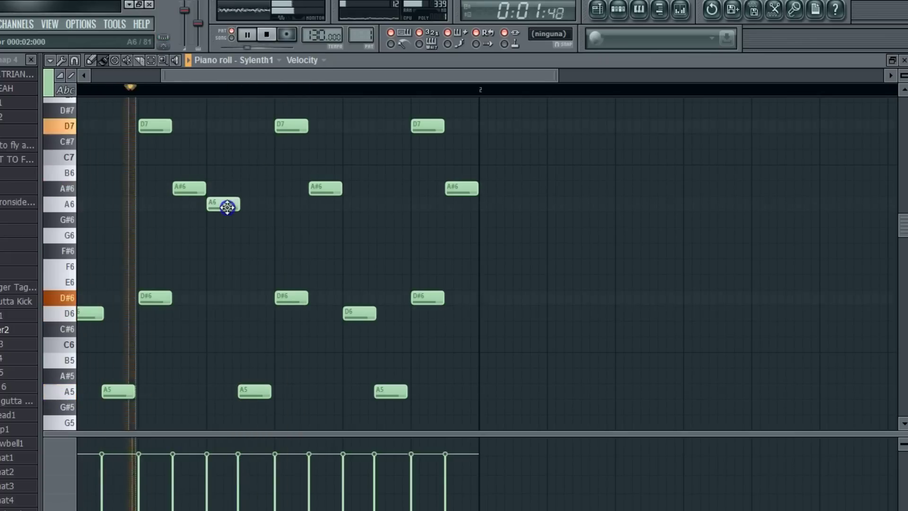
pyautogui.click(228, 206)
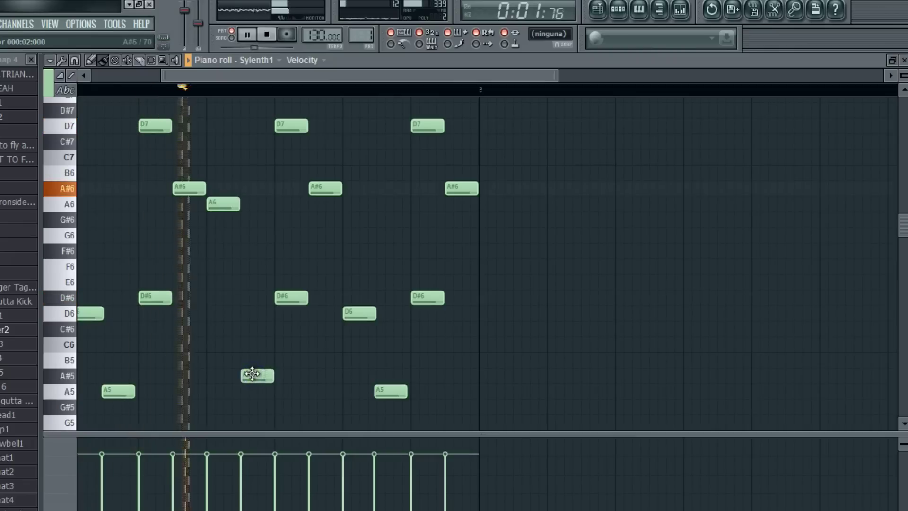
# Try A#5 as the second note of the third figure and return it to A5.
pyautogui.click(254, 373)
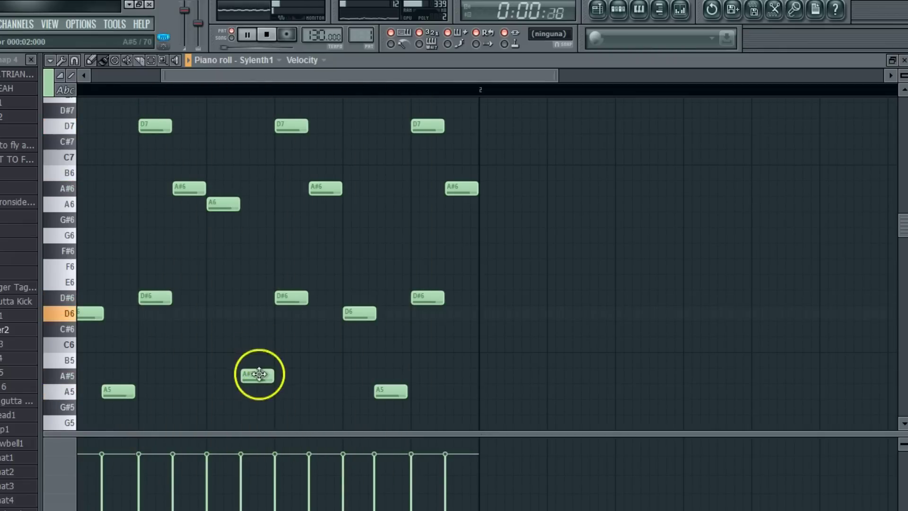
pyautogui.moveTo(292, 312); pyautogui.dragTo(293, 367)
pyautogui.rightClick(293, 310)
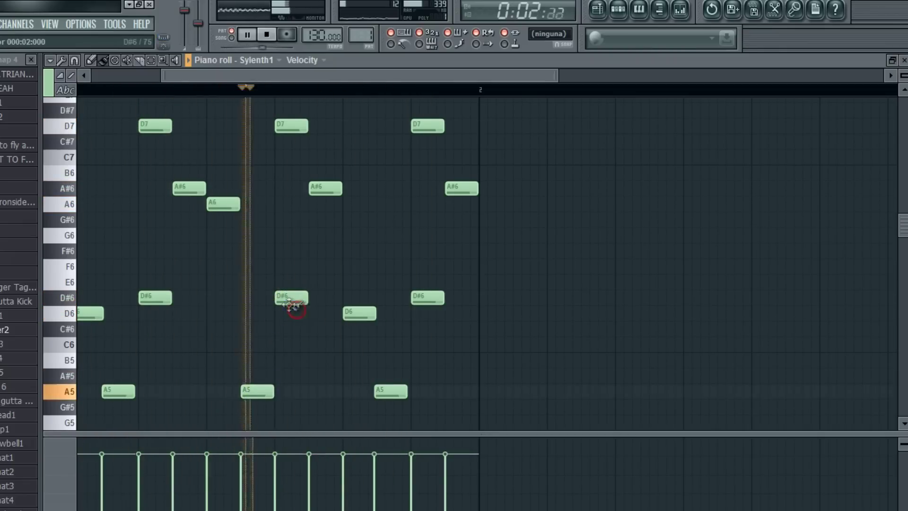
# Change the stacked D#6 and D7 notes in the third figure to A#5 and D#6.
pyautogui.moveTo(290, 302); pyautogui.dragTo(295, 378)
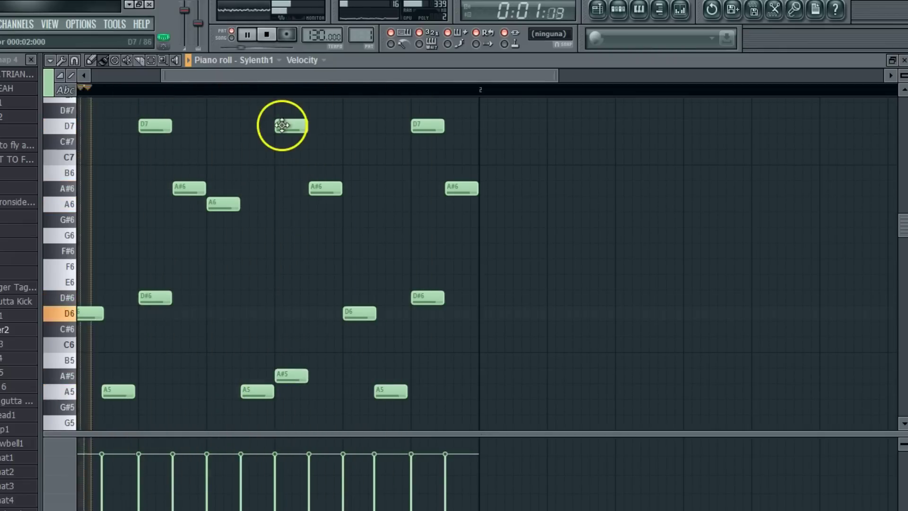
pyautogui.moveTo(282, 125); pyautogui.dragTo(269, 191)
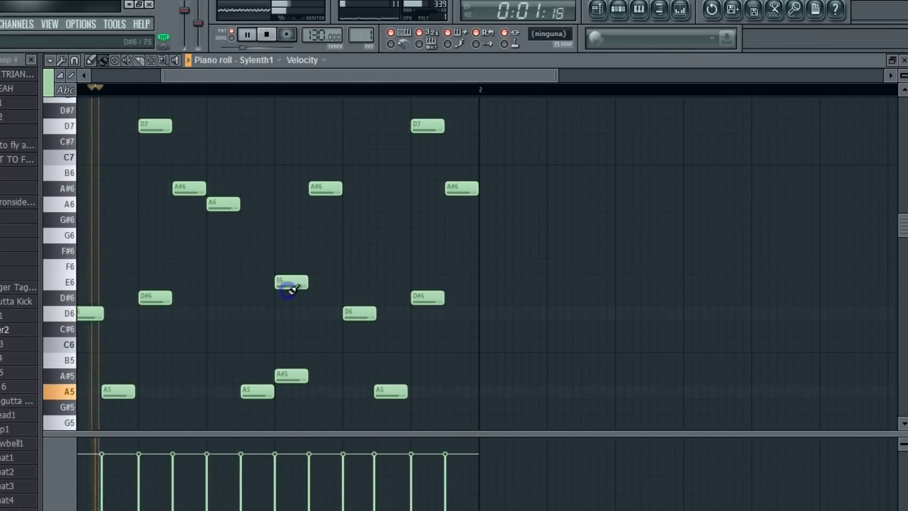
pyautogui.moveTo(199, 80); pyautogui.dragTo(223, 81)
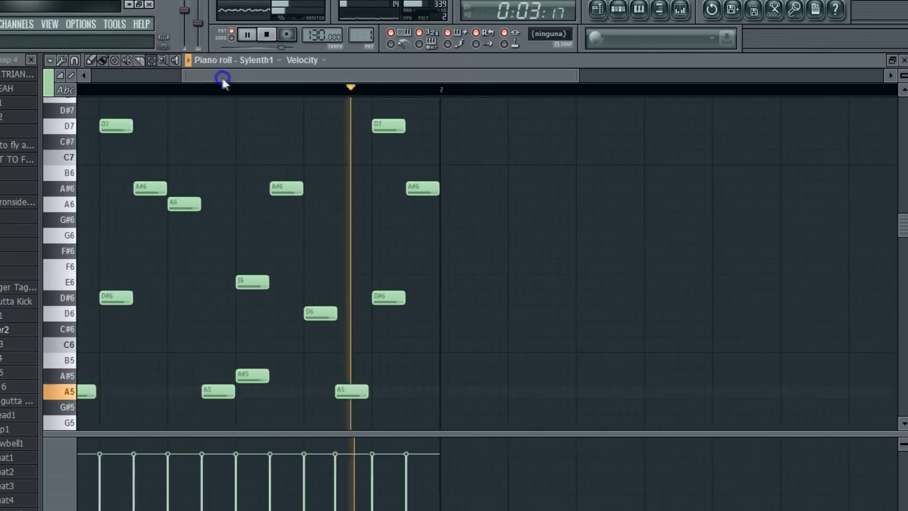
pyautogui.scroll(-3, 289, 157)
pyautogui.moveTo(252, 231); pyautogui.dragTo(251, 251)
# Select all notes of the fourth figure at the end of the bar and delete them.
pyautogui.click(151, 60)
pyautogui.scroll(6, 324, 192)
pyautogui.moveTo(313, 134); pyautogui.dragTo(464, 439)
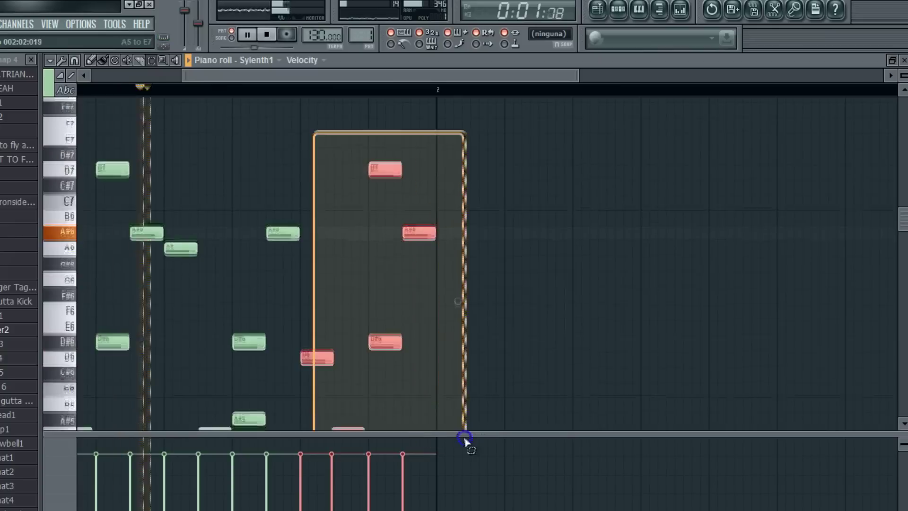
pyautogui.scroll(-6, 474, 359)
pyautogui.press('Delete')
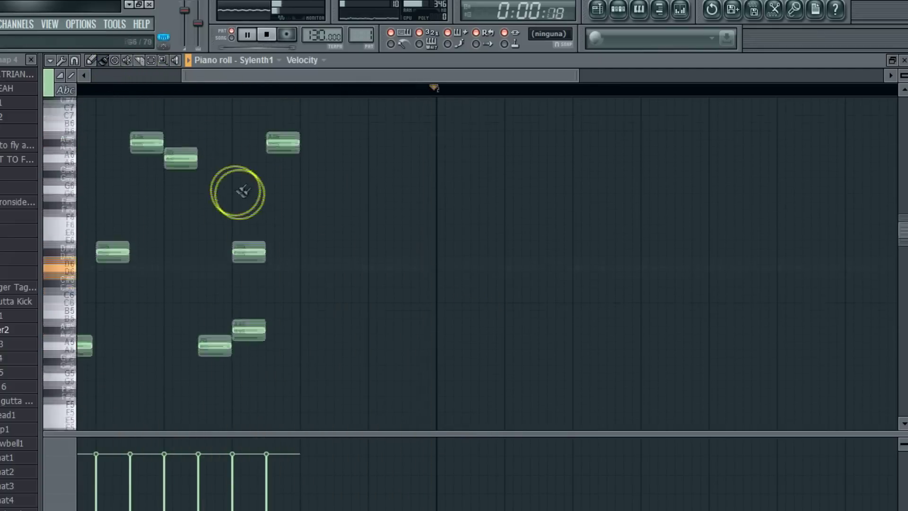
# Try an extra high note at C#7 and D#7 above the third figure, then delete it.
pyautogui.scroll(6, 227, 193)
pyautogui.moveTo(209, 202); pyautogui.dragTo(211, 185)
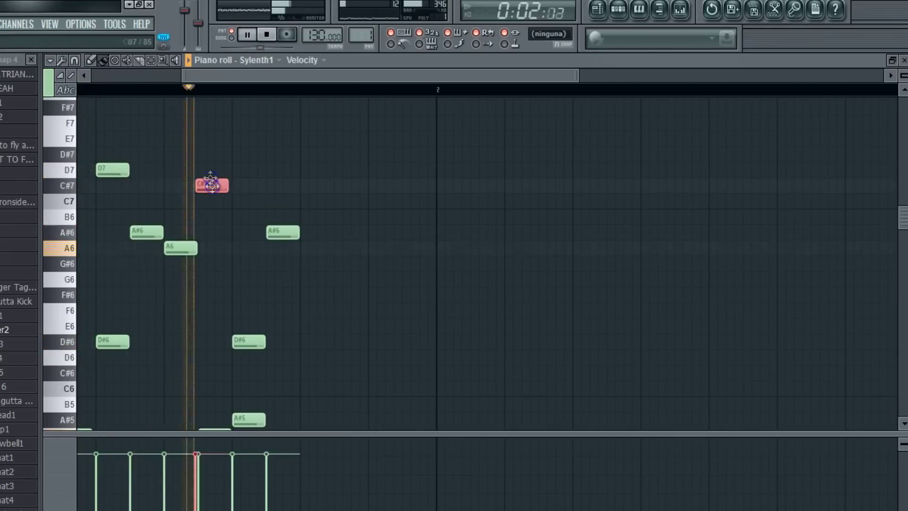
pyautogui.moveTo(208, 150); pyautogui.dragTo(282, 155)
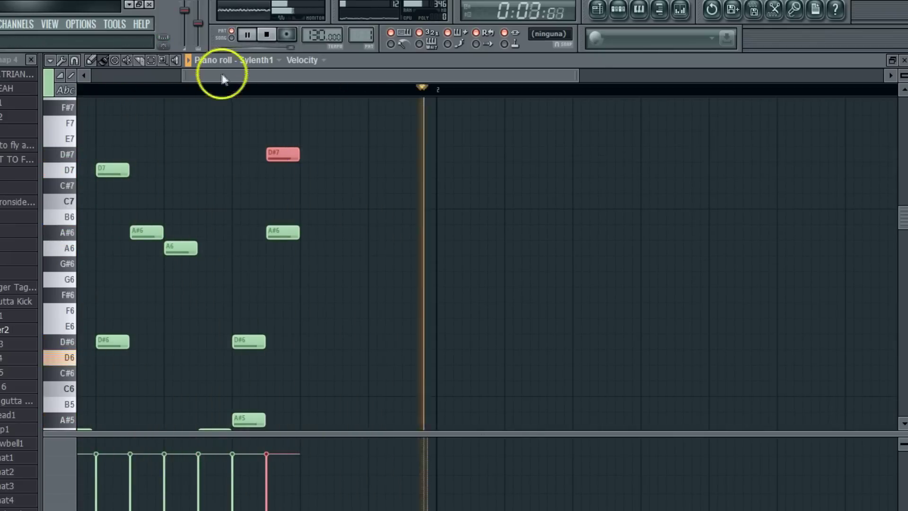
pyautogui.moveTo(223, 77); pyautogui.dragTo(215, 77)
pyautogui.scroll(-3, 312, 142)
pyautogui.moveTo(303, 114); pyautogui.dragTo(268, 115)
pyautogui.click(255, 61)
pyautogui.click(188, 78)
pyautogui.moveTo(190, 76); pyautogui.dragTo(110, 76)
pyautogui.scroll(1, 294, 173)
pyautogui.click(432, 152)
pyautogui.press('Delete')
# Duplicate the third figure of A6, A5, A#5 with D#6, and A#6 to fill the end of the bar.
pyautogui.moveTo(201, 76); pyautogui.dragTo(243, 77)
pyautogui.moveTo(270, 147); pyautogui.dragTo(412, 421)
pyautogui.click(50, 59)
pyautogui.moveTo(69, 89)
pyautogui.click(169, 128)
pyautogui.moveTo(238, 76); pyautogui.dragTo(197, 77)
pyautogui.scroll(3, 205, 102)
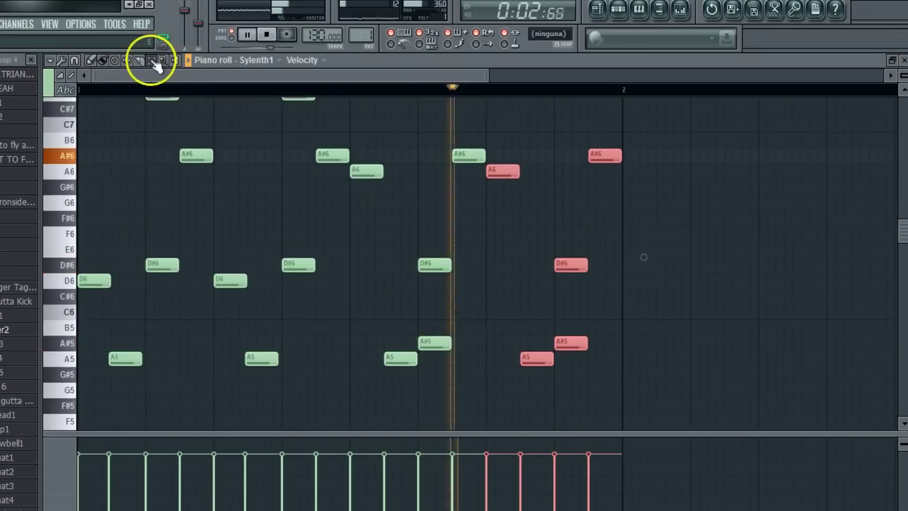
# Select the whole melody and transpose it down so that its first note is A#5.
pyautogui.moveTo(71, 124); pyautogui.dragTo(82, 418)
pyautogui.click(102, 60)
pyautogui.moveTo(91, 196); pyautogui.dragTo(92, 258)
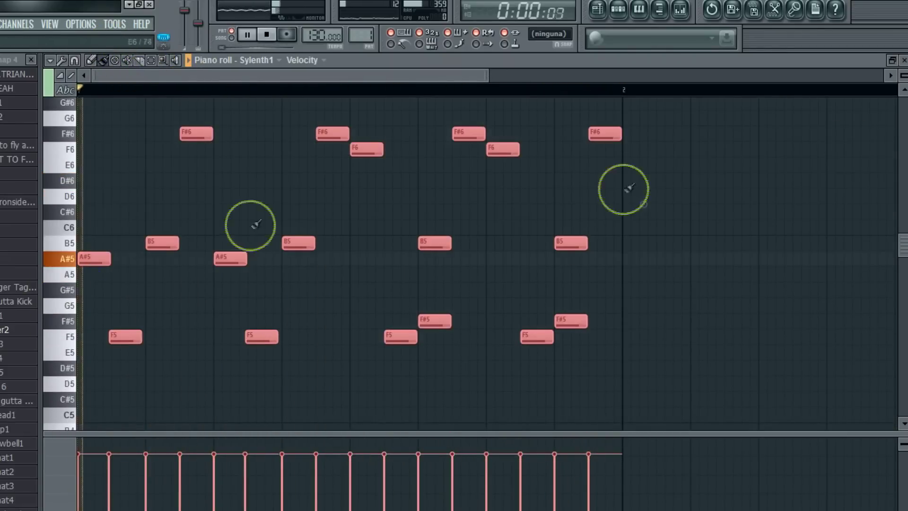
# Close the piano roll and audition successive Sylenth1 presets, stopping on 044: PD - should be in BL catigory.
pyautogui.click(903, 60)
pyautogui.click(615, 65)
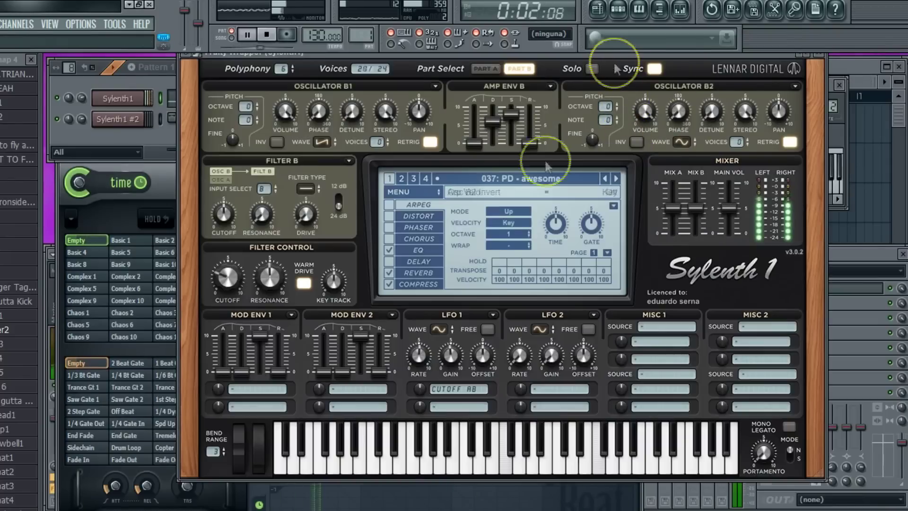
pyautogui.click(616, 179)
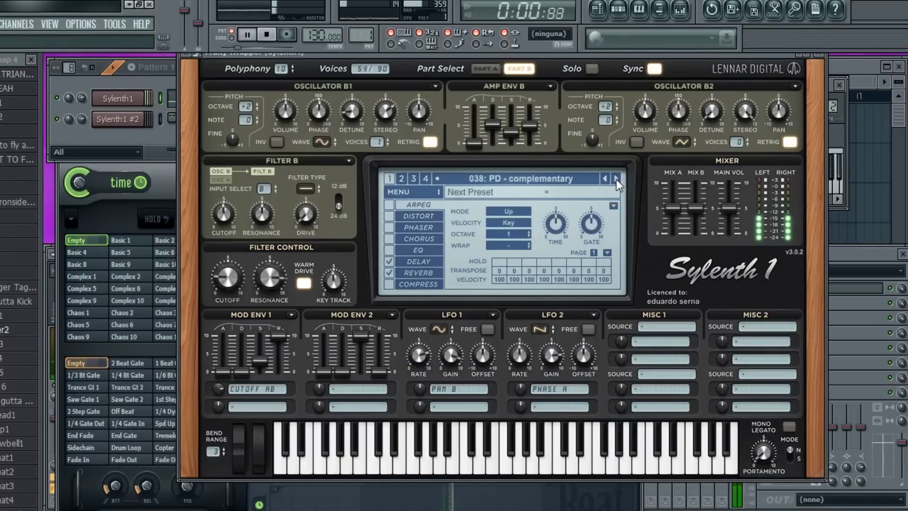
pyautogui.click(616, 178)
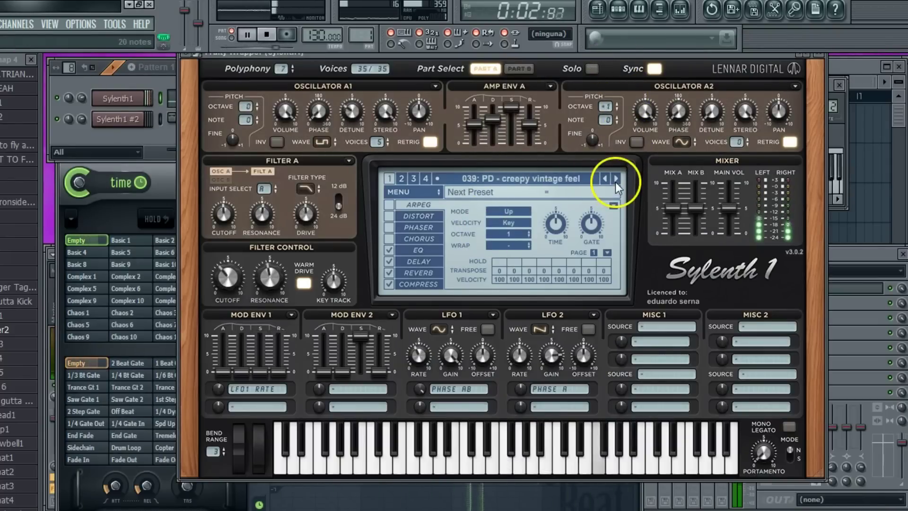
pyautogui.click(616, 179)
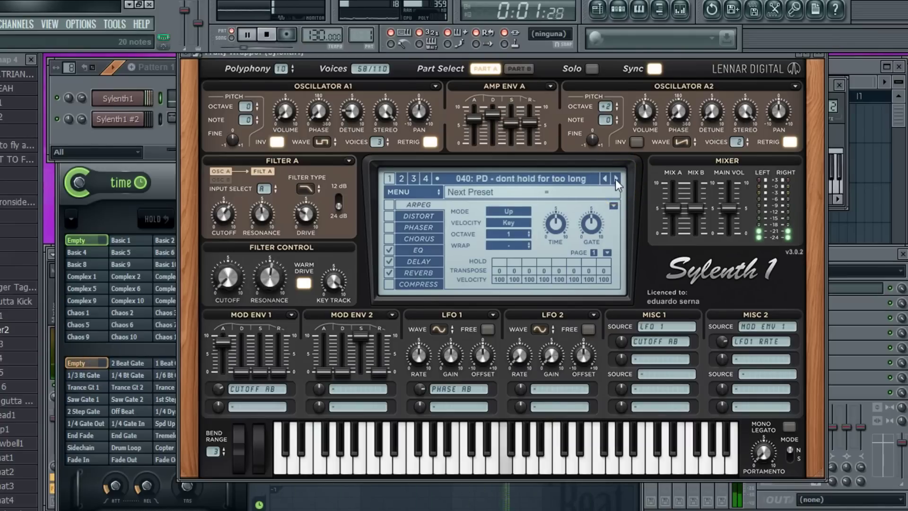
pyautogui.click(616, 178)
pyautogui.click(616, 178)
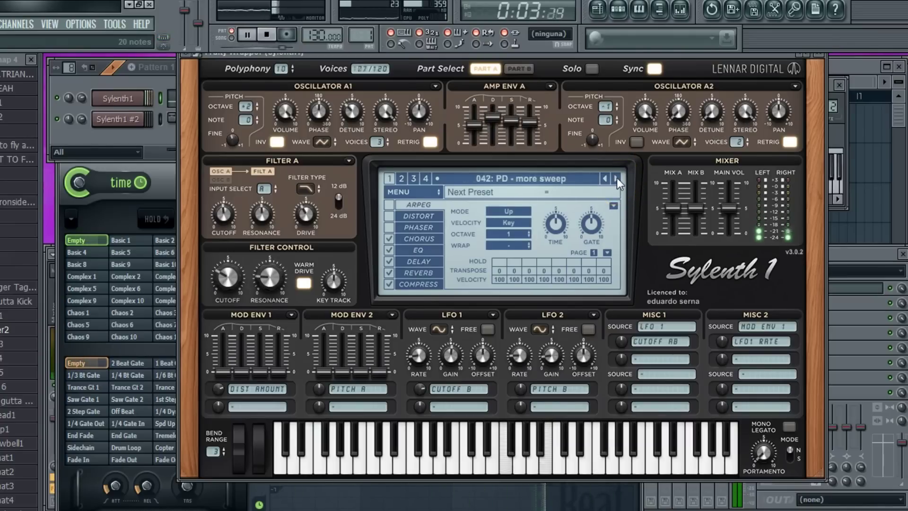
pyautogui.click(617, 178)
pyautogui.click(520, 142)
pyautogui.click(616, 178)
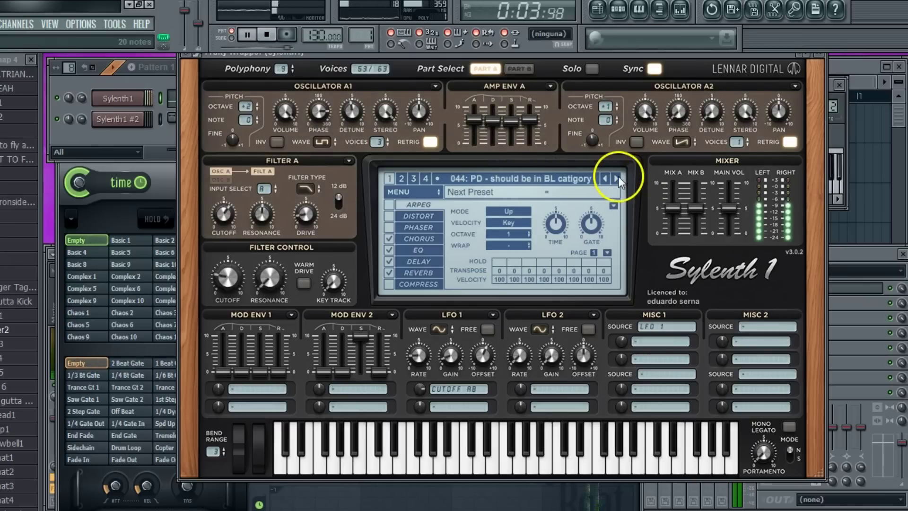
# Try the whole melody transposed up to start on E6, and show part B of the Sylenth1 synth.
pyautogui.click(174, 95)
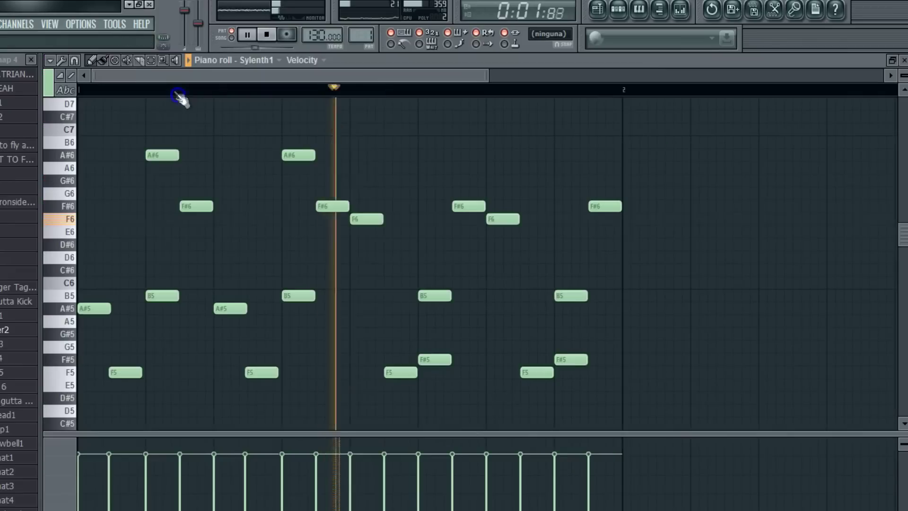
pyautogui.hotkey('ctrl', 'a')
pyautogui.scroll(-1, 103, 246)
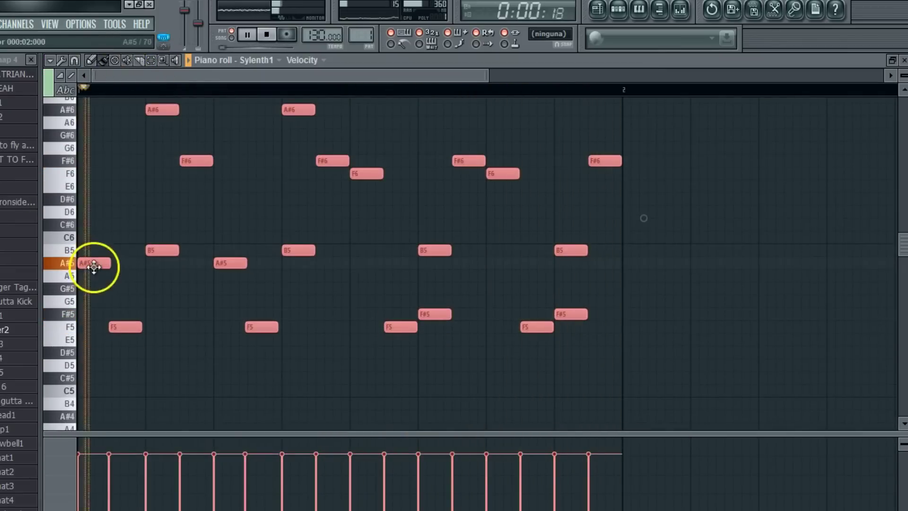
pyautogui.moveTo(93, 265); pyautogui.dragTo(90, 187)
pyautogui.click(903, 59)
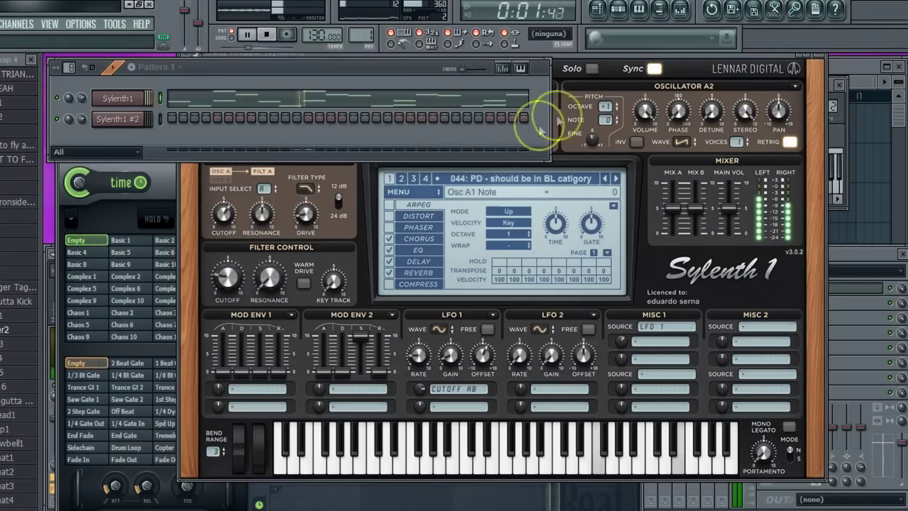
pyautogui.click(578, 100)
pyautogui.click(517, 69)
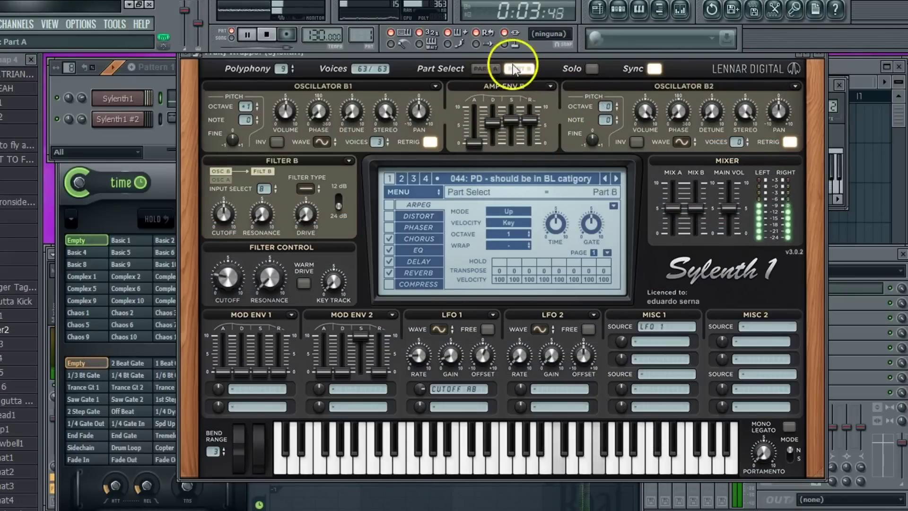
# Reopen the Sylenth1 melody, transpose all its notes down to start on C6, and play it.
pyautogui.click(167, 99)
pyautogui.click(152, 62)
pyautogui.moveTo(63, 124); pyautogui.dragTo(64, 508)
pyautogui.click(104, 61)
pyautogui.press('space')
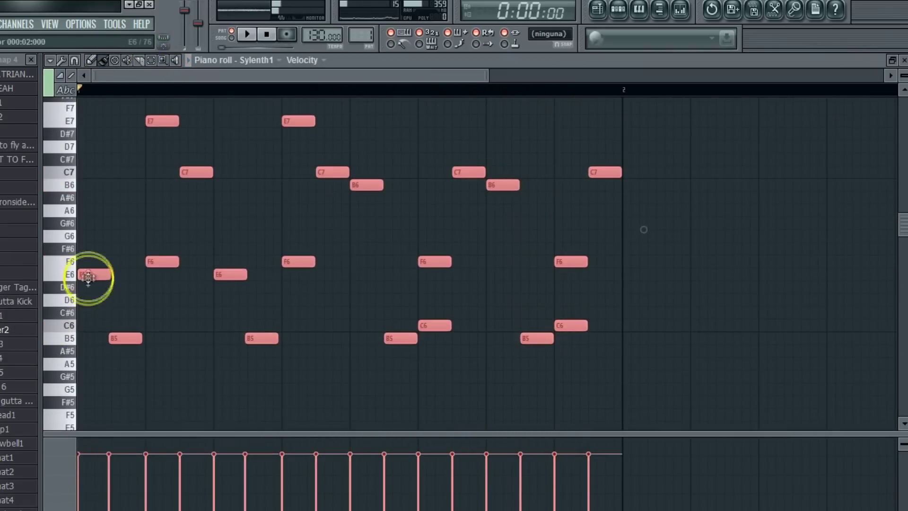
pyautogui.moveTo(89, 278); pyautogui.dragTo(78, 337)
pyautogui.press('space')
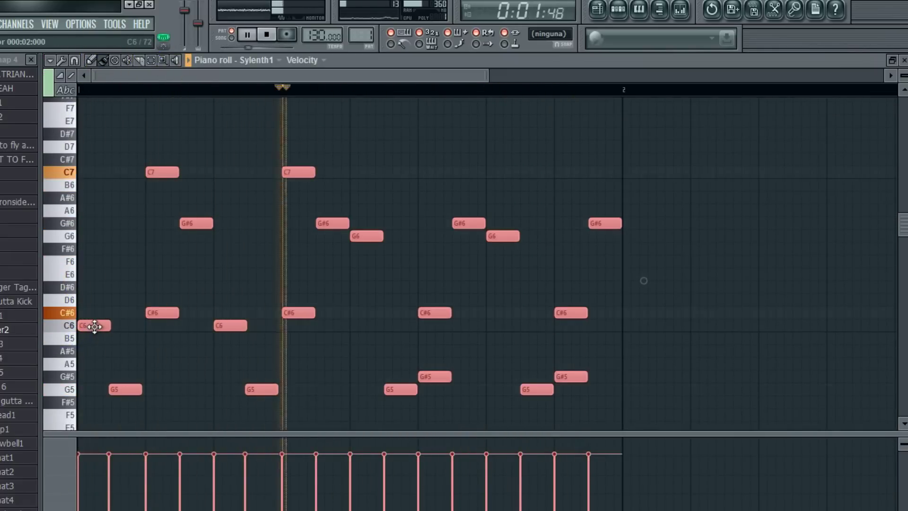
# Transpose the whole melody down so that its first note is A#5, set the tempo to 138 BPM, and close the piano roll.
pyautogui.scroll(-3, 342, 156)
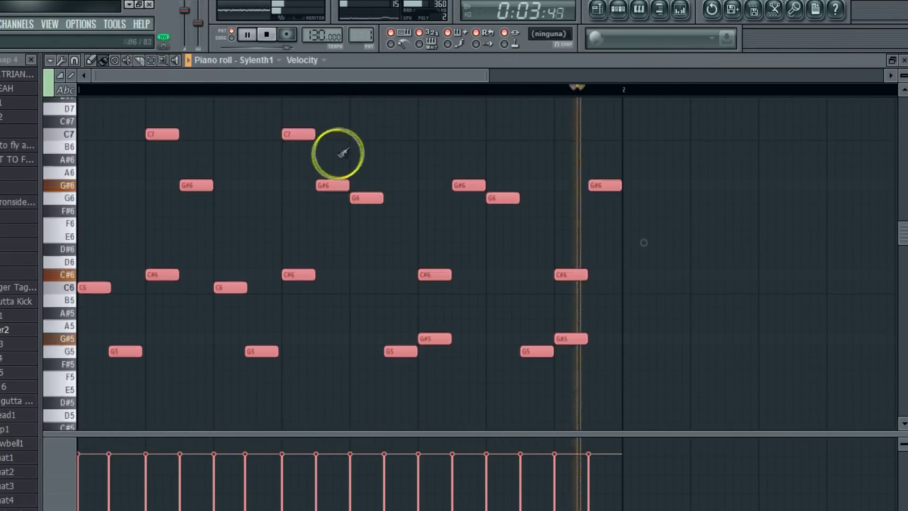
pyautogui.press('space')
pyautogui.moveTo(334, 184); pyautogui.dragTo(333, 209)
pyautogui.press('space')
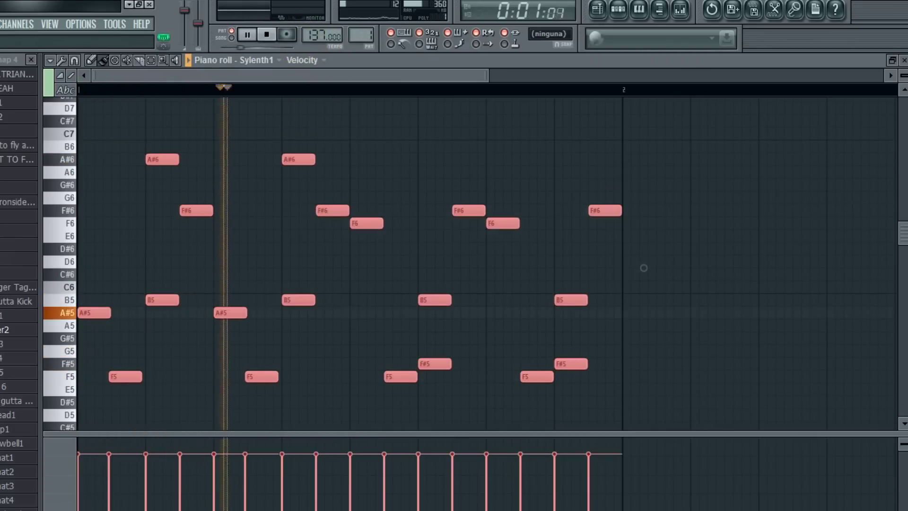
pyautogui.click(903, 60)
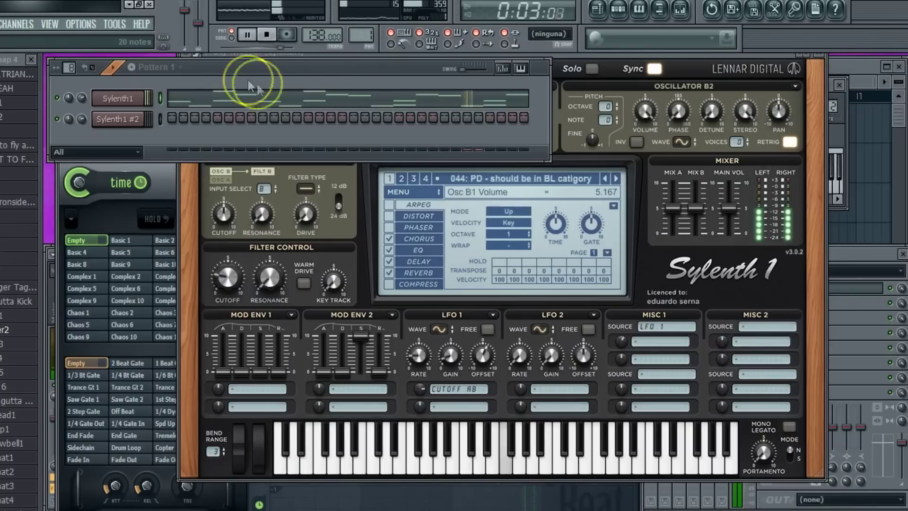
# Open the Sylenth1 #2 instrument, move its window clear of the channel names, and look through its preset list.
pyautogui.scroll(10, 18, 255)
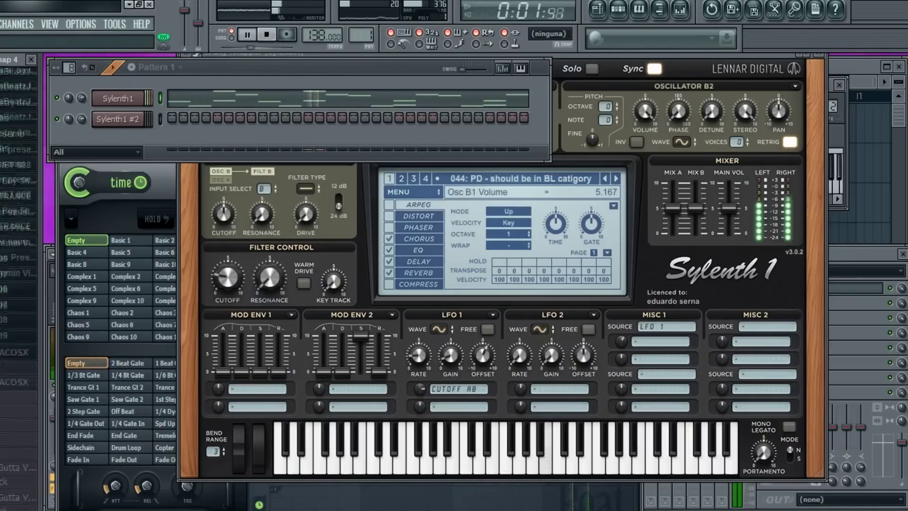
pyautogui.scroll(5, 19, 284)
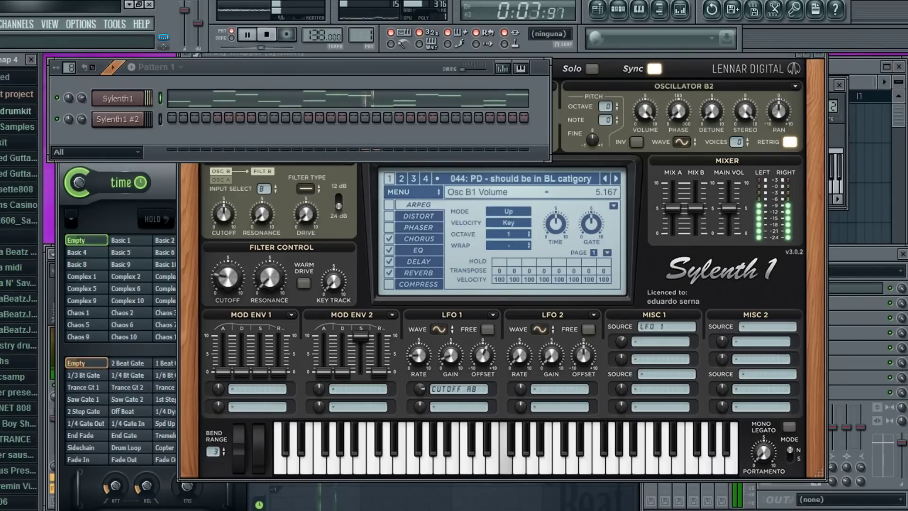
pyautogui.click(115, 123)
pyautogui.moveTo(354, 226); pyautogui.dragTo(513, 56)
pyautogui.click(607, 175)
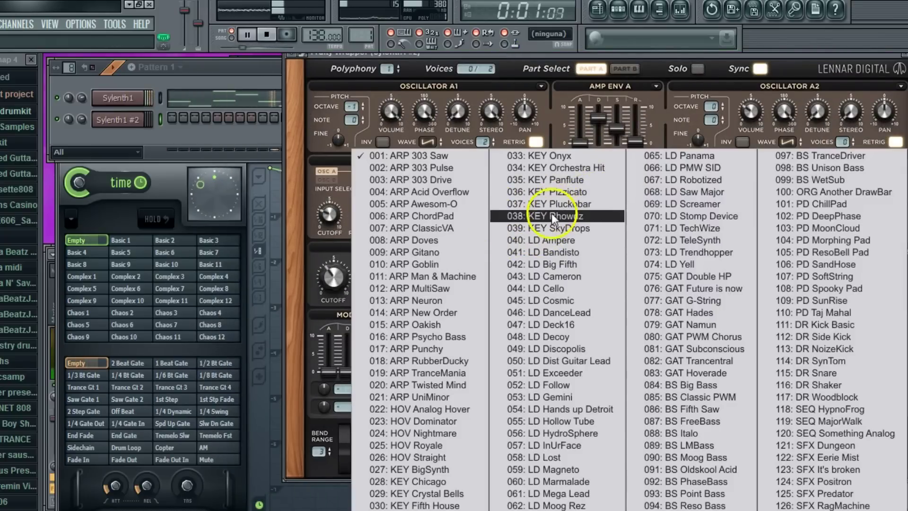
pyautogui.click(561, 239)
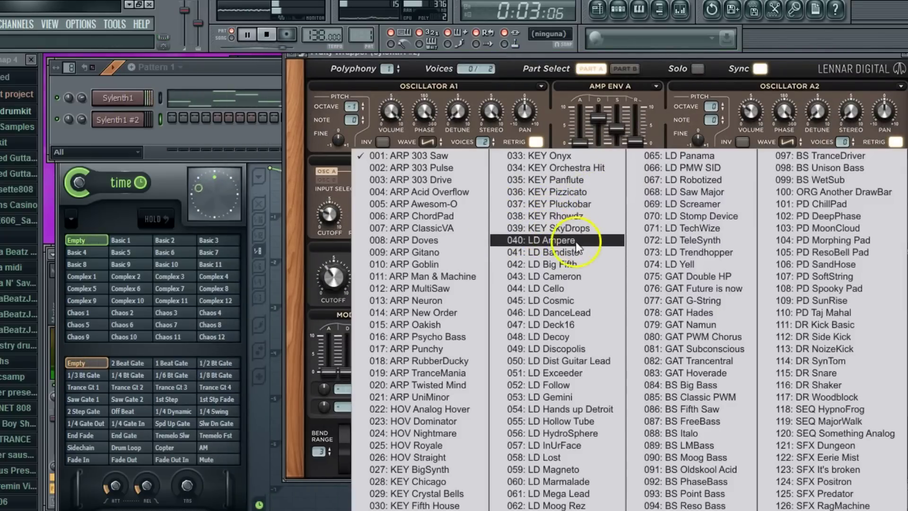
pyautogui.click(339, 193)
# Load the bank beginning with AR - brazy into Sylenth1 #2 and choose preset 046: PL - almost perc.
pyautogui.click(543, 189)
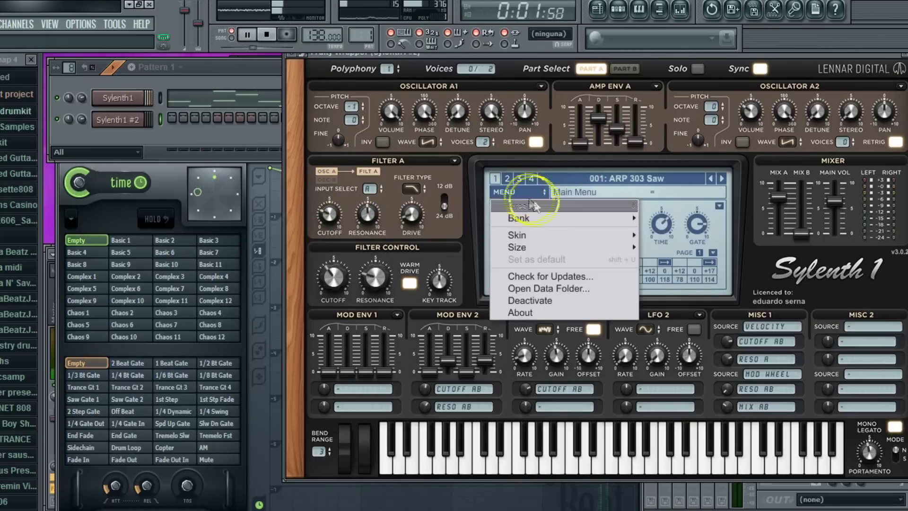
pyautogui.moveTo(670, 221)
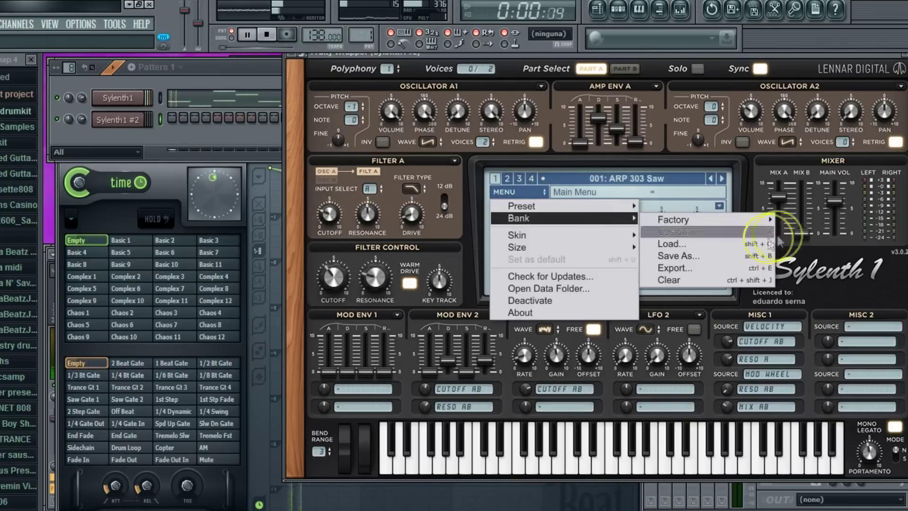
pyautogui.click(609, 232)
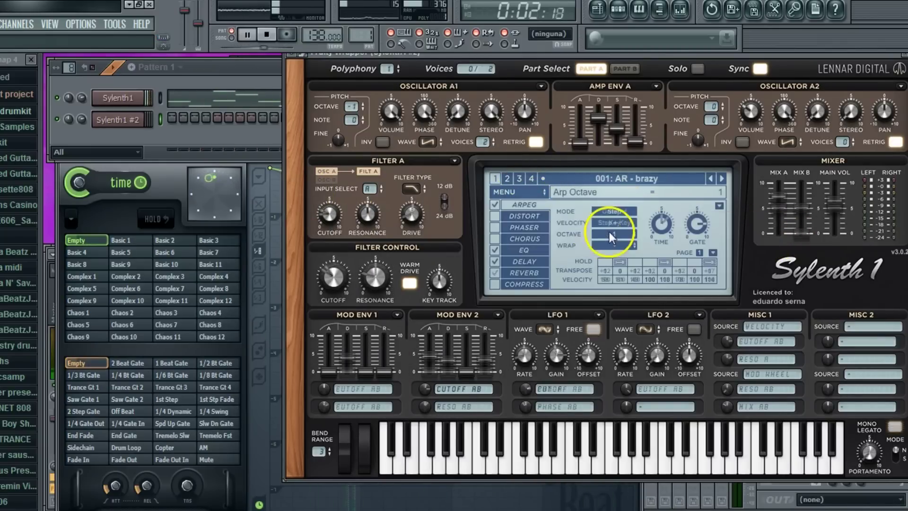
pyautogui.click(591, 179)
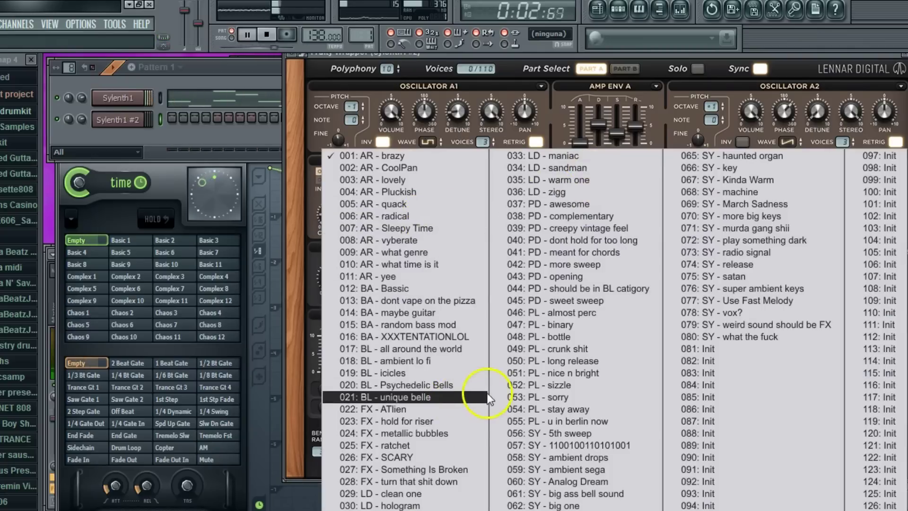
pyautogui.click(548, 312)
# Open the piano roll of Sylenth1 #2 and place an A#5 note at the start of the bar.
pyautogui.rightClick(134, 118)
pyautogui.click(170, 119)
pyautogui.click(89, 163)
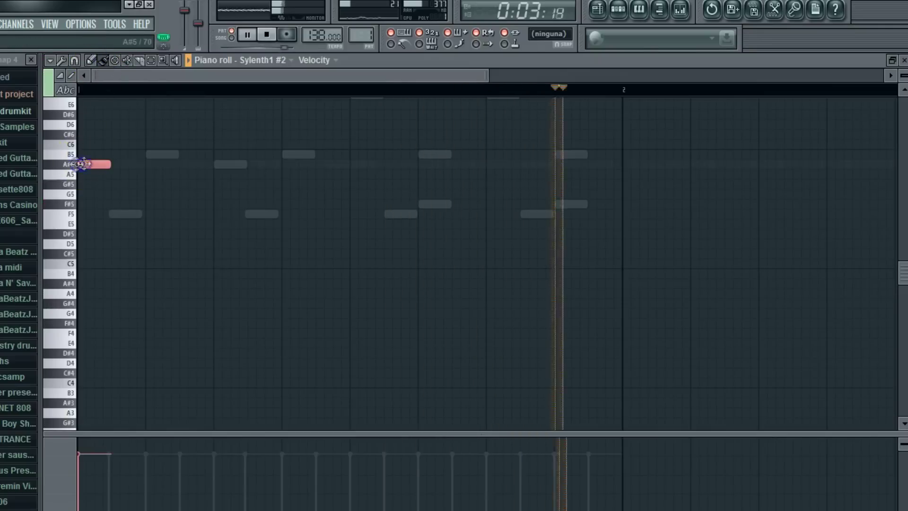
pyautogui.scroll(2, 119, 198)
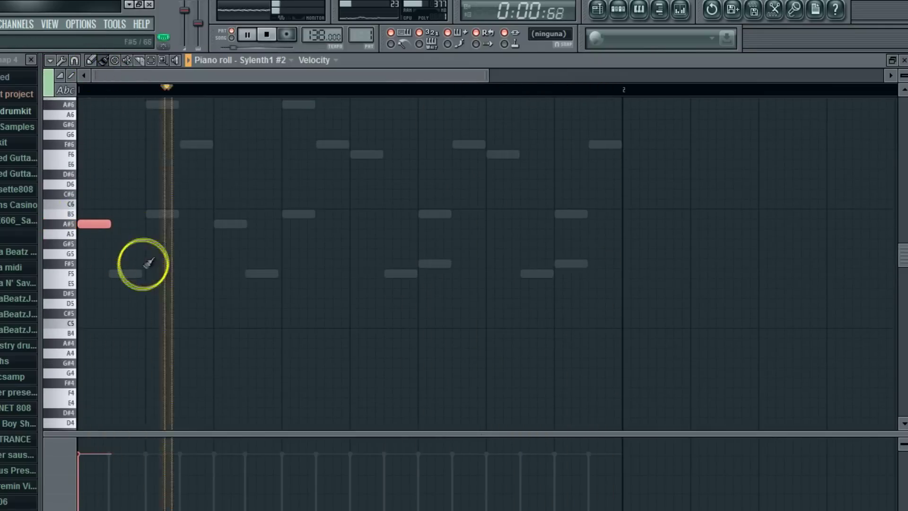
# Open Gross Beat on the Sylenth1 #2 mixer track and lower the end point of its time envelope to make a half-speed slope.
pyautogui.click(680, 11)
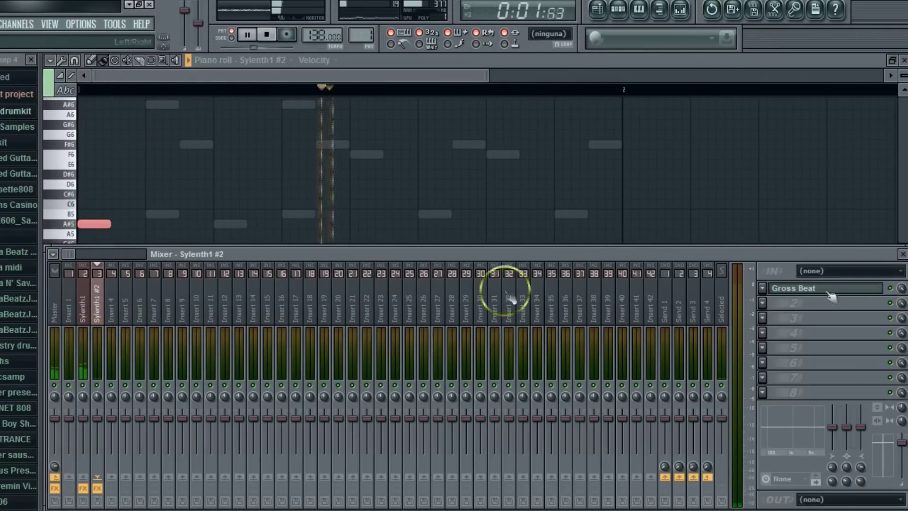
pyautogui.click(791, 289)
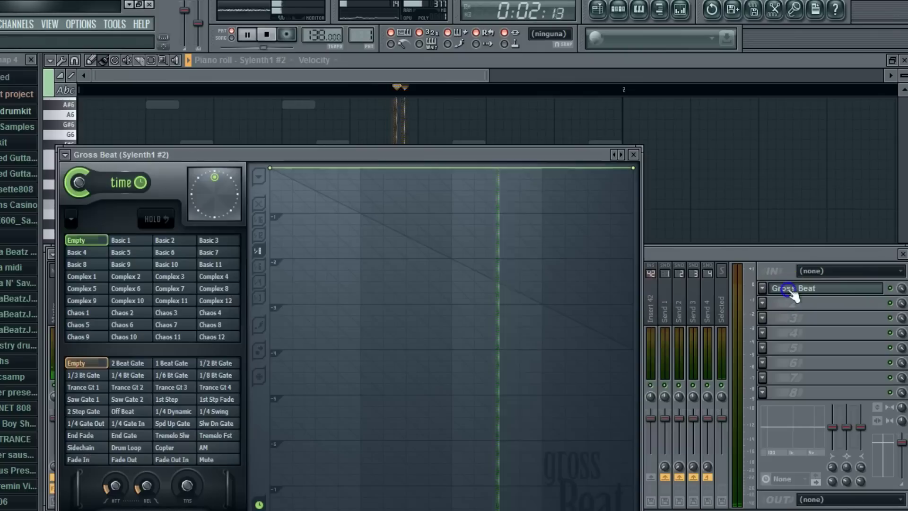
pyautogui.rightClick(633, 168)
pyautogui.click(634, 168)
pyautogui.moveTo(634, 169); pyautogui.dragTo(647, 259)
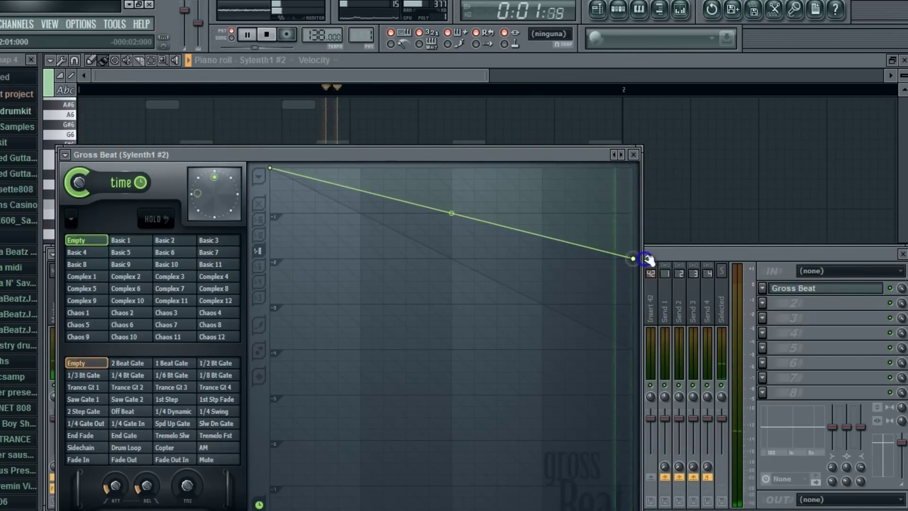
# Close the piano roll and advance the Sylenth1 #2 presets one at a time to 049: PL - crunk shit.
pyautogui.click(892, 77)
pyautogui.click(704, 150)
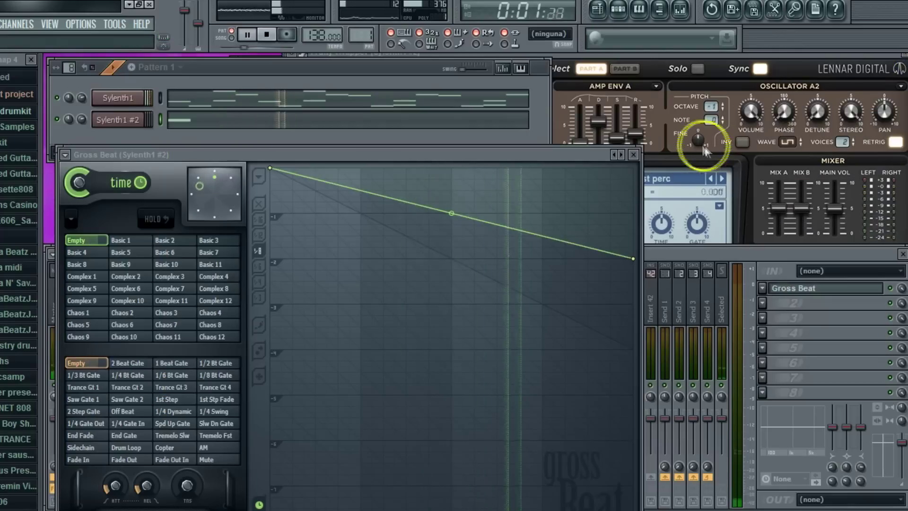
pyautogui.click(723, 178)
pyautogui.click(232, 153)
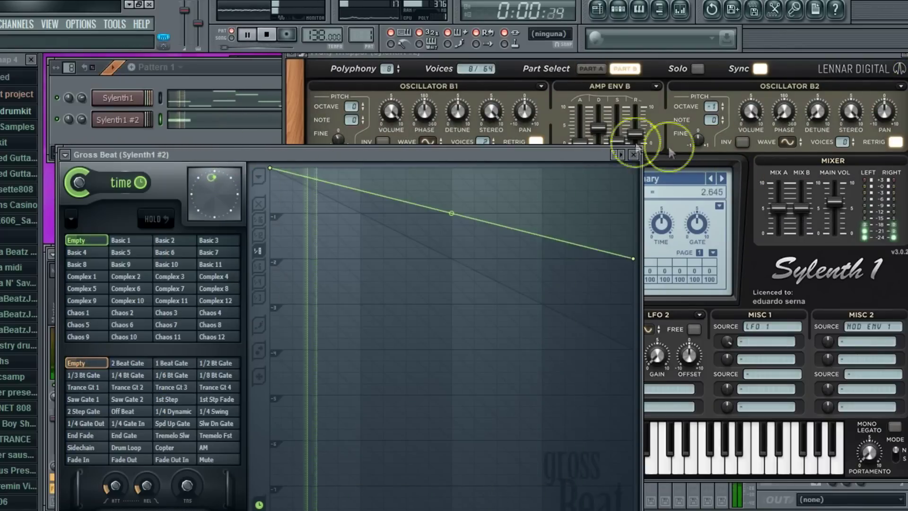
pyautogui.click(722, 178)
pyautogui.click(241, 138)
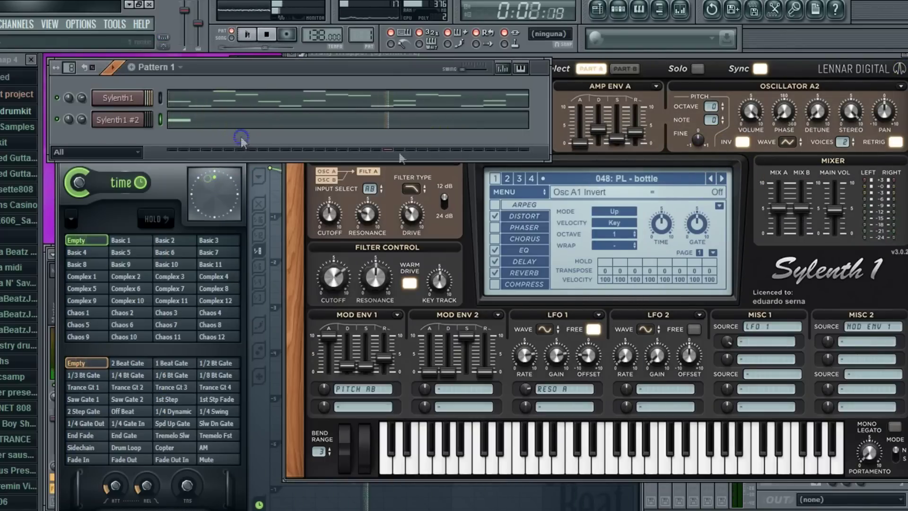
pyautogui.click(722, 180)
pyautogui.click(240, 137)
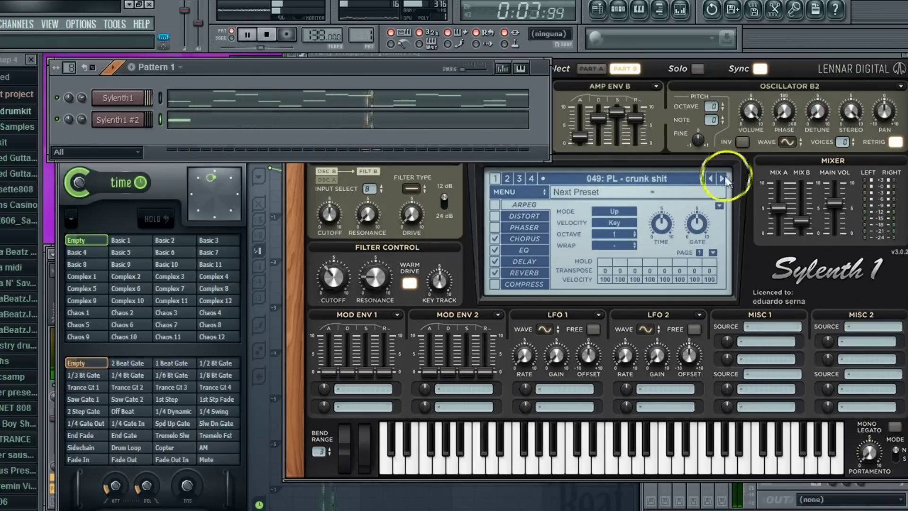
# Audition the following Sylenth1 #2 presets one by one, up to 052: PL - sizzle.
pyautogui.click(723, 178)
pyautogui.click(249, 143)
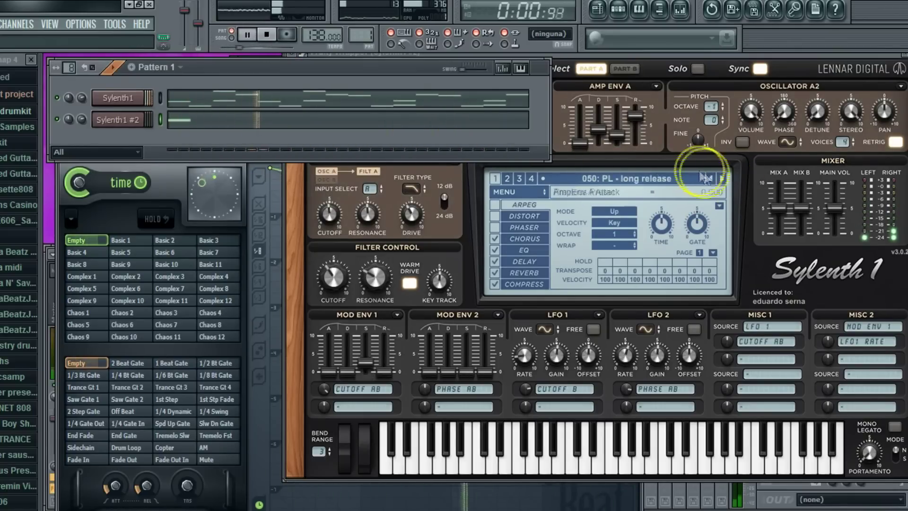
pyautogui.click(721, 179)
pyautogui.click(259, 150)
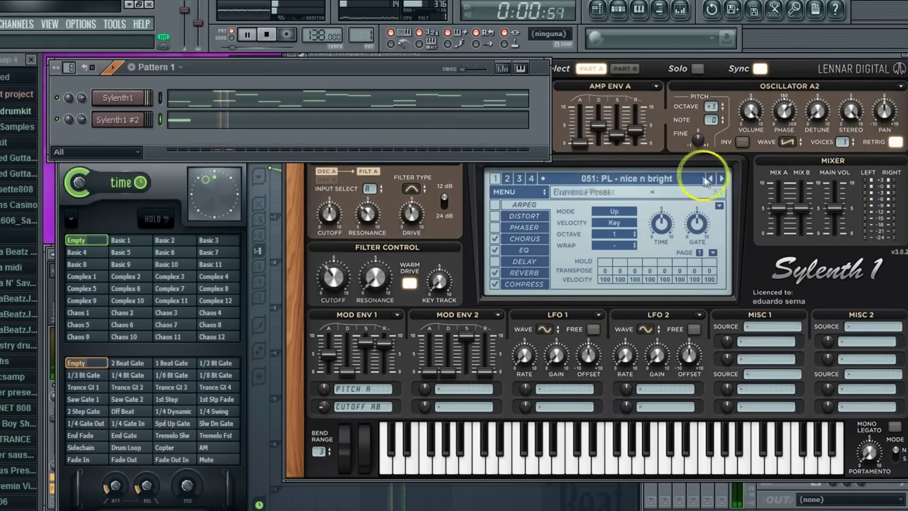
pyautogui.click(721, 179)
pyautogui.click(254, 139)
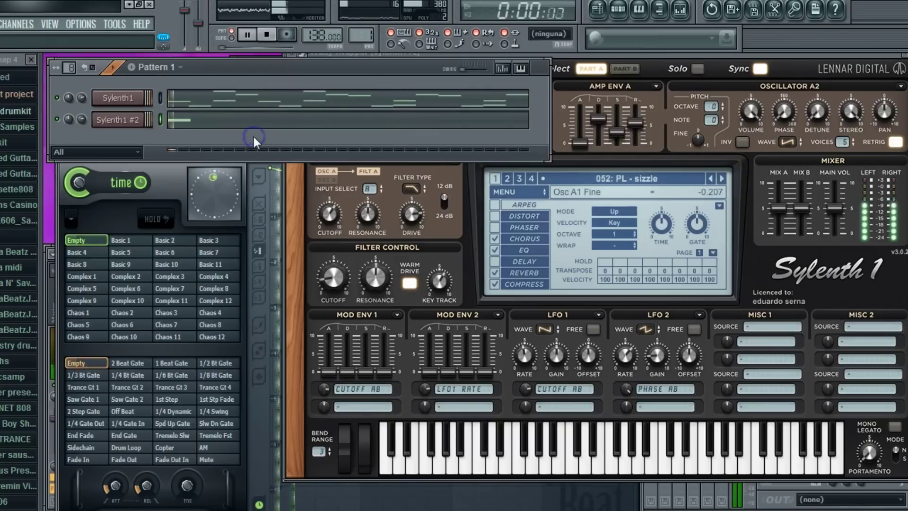
# In the Sylenth1 #2 piano roll, raise the first note to F#6 and add A#5 and B5 notes after it.
pyautogui.click(167, 122)
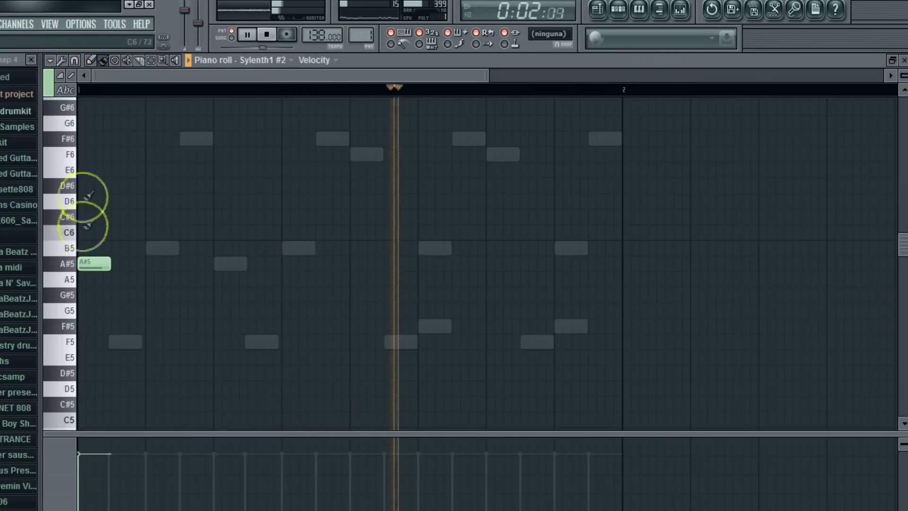
pyautogui.moveTo(95, 260); pyautogui.dragTo(67, 137)
pyautogui.scroll(3, 113, 189)
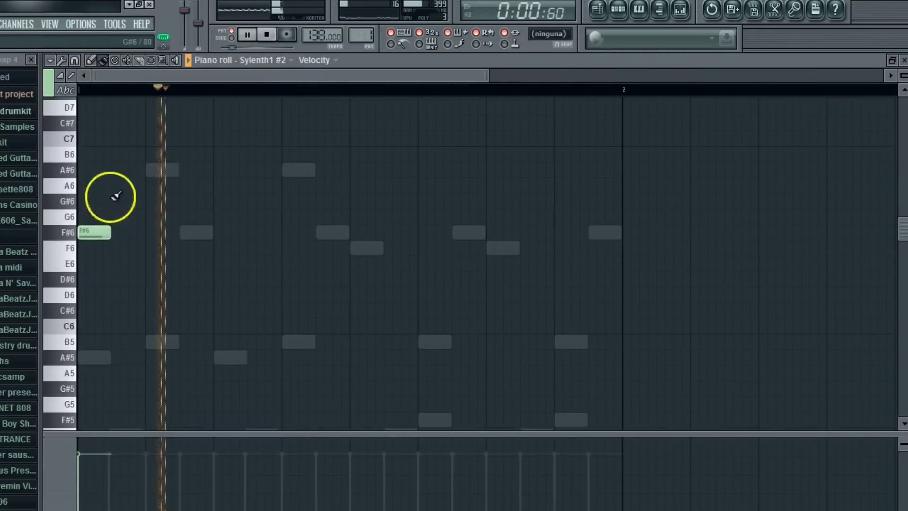
pyautogui.moveTo(118, 360); pyautogui.dragTo(122, 360)
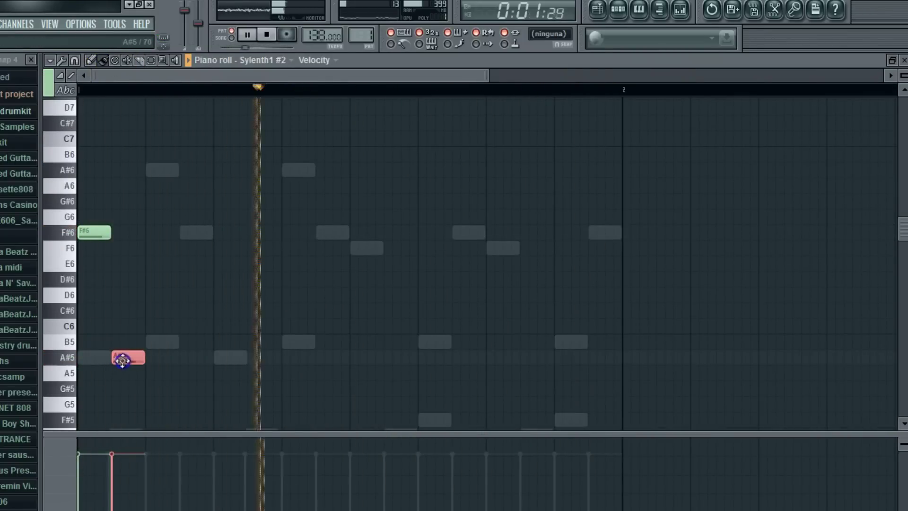
pyautogui.click(148, 341)
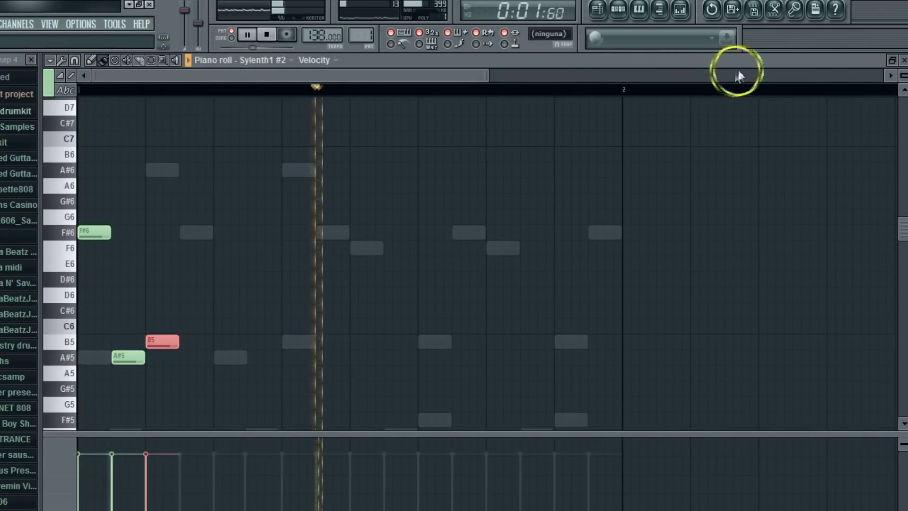
# Delete the F#6, A#5 and B5 notes from the Sylenth1 #2 piano roll and close it.
pyautogui.scroll(-3, 81, 197)
pyautogui.click(138, 261)
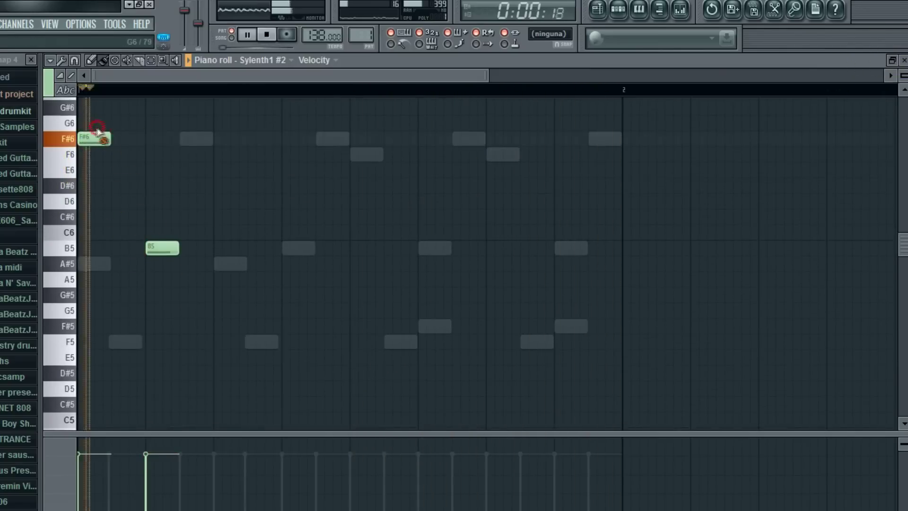
pyautogui.rightClick(101, 135)
pyautogui.rightClick(167, 250)
pyautogui.click(903, 61)
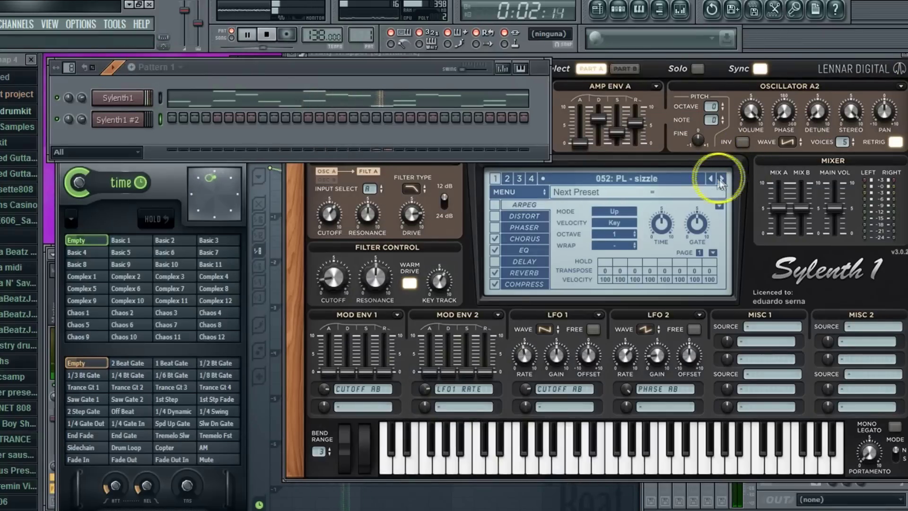
# Choose preset 053: PL - sorry for Sylenth1 #2 and put an F5 note at the start of the bar in its piano roll.
pyautogui.click(719, 179)
pyautogui.rightClick(132, 120)
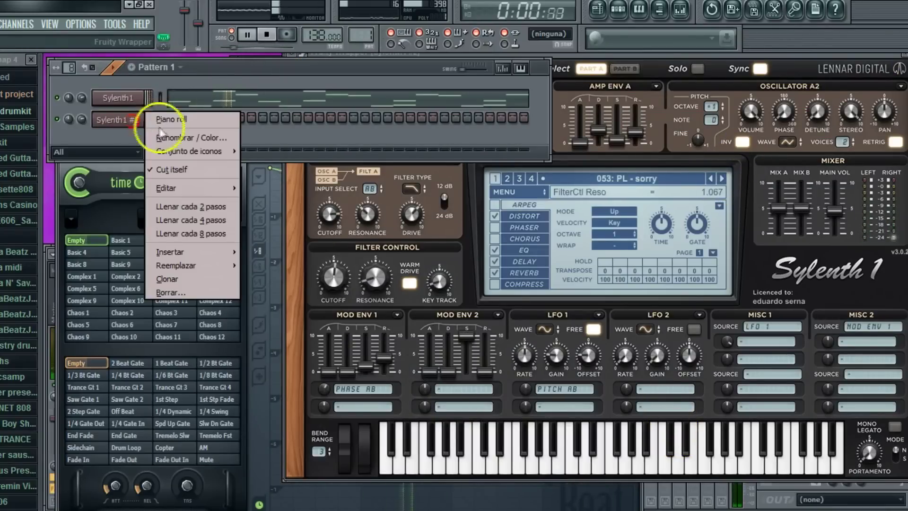
pyautogui.click(163, 124)
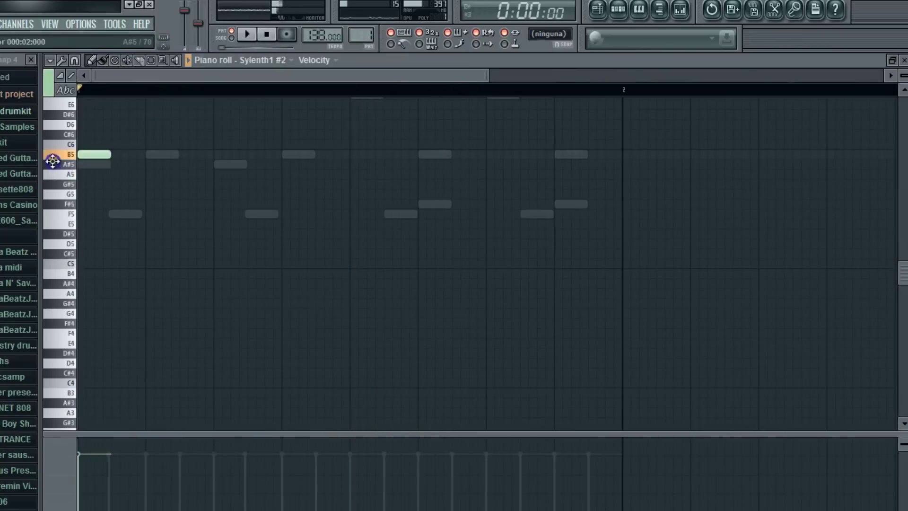
pyautogui.moveTo(84, 168); pyautogui.dragTo(82, 216)
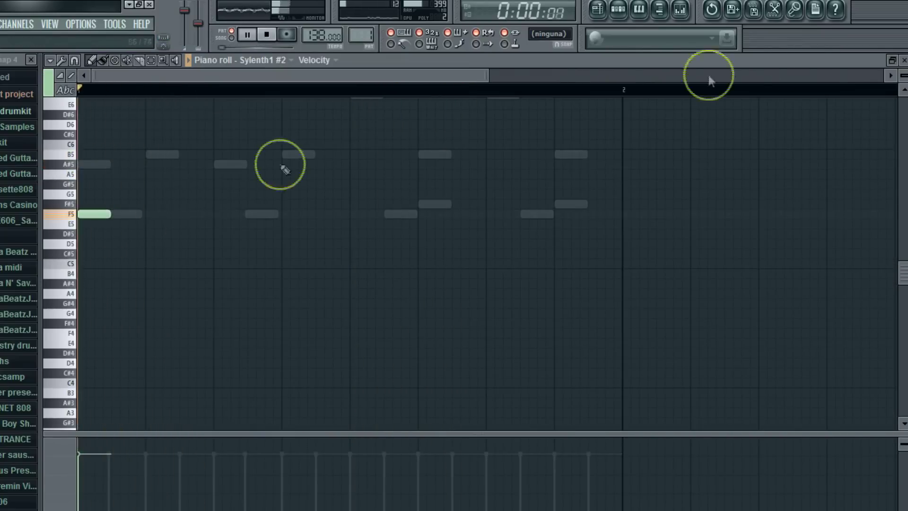
pyautogui.click(904, 60)
# Choose preset 054: PL - stay away for Sylenth1 #2 and fill its bar with a half-bar A#5 note and a half-bar F#5 note.
pyautogui.click(722, 179)
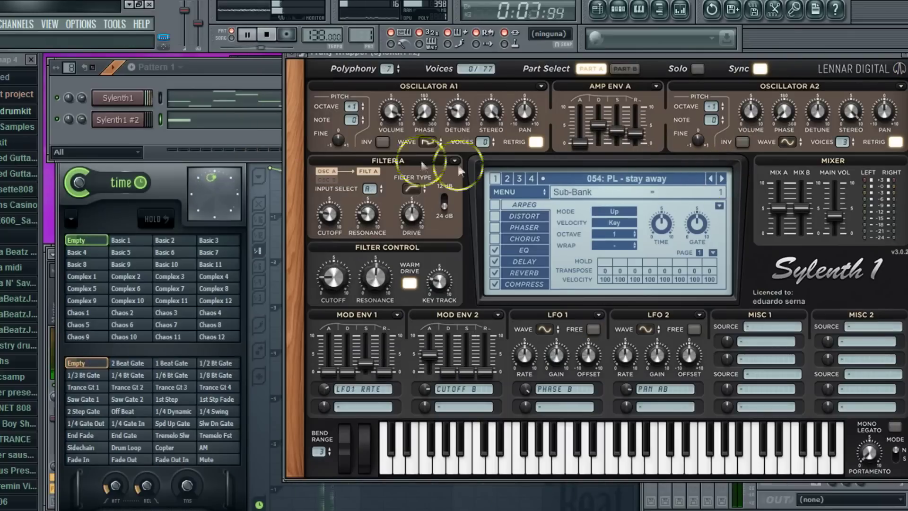
pyautogui.click(261, 138)
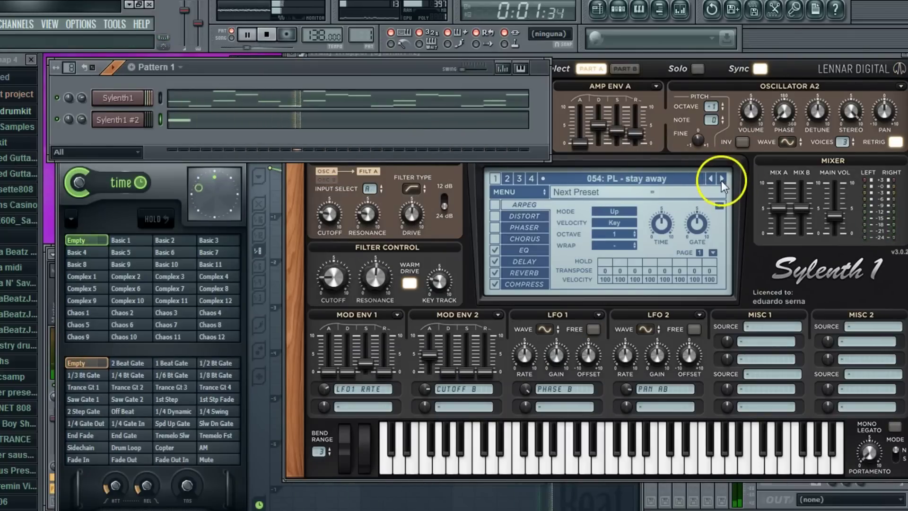
pyautogui.click(284, 123)
pyautogui.moveTo(99, 265); pyautogui.dragTo(348, 217)
pyautogui.click(350, 263)
pyautogui.click(833, 86)
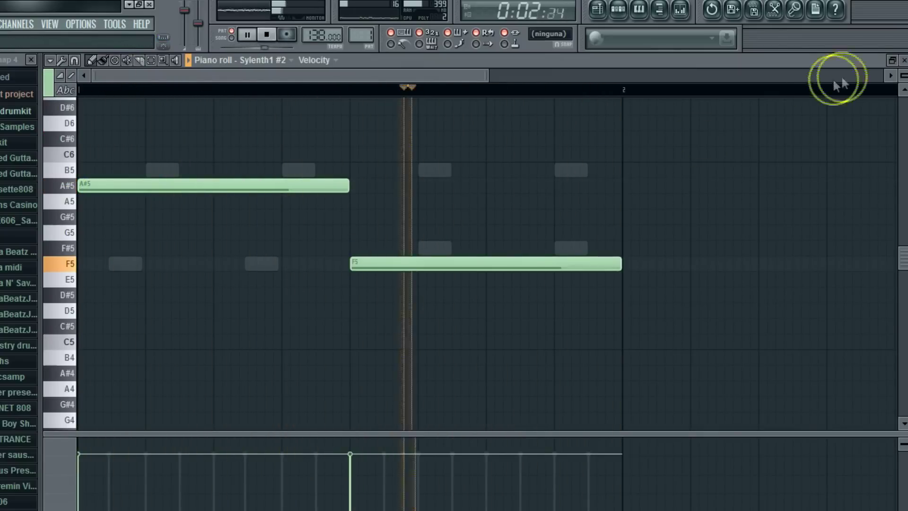
pyautogui.moveTo(397, 268); pyautogui.dragTo(396, 243)
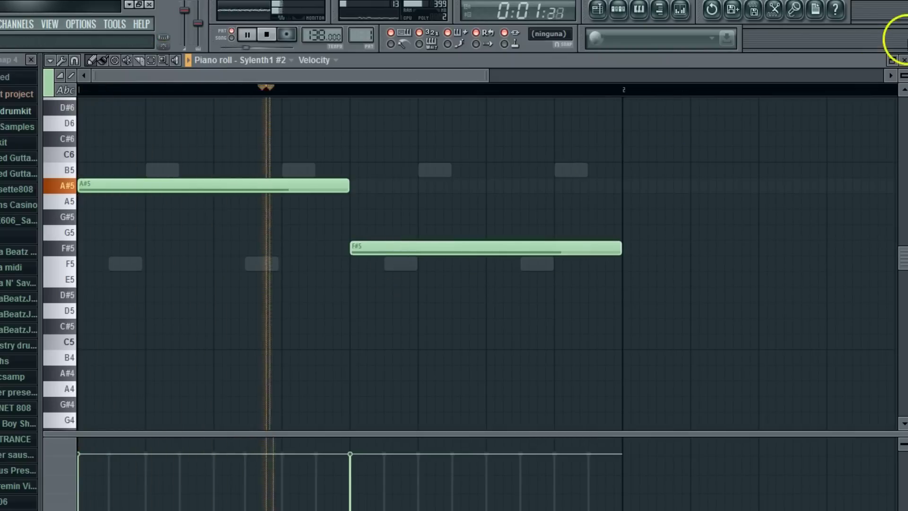
pyautogui.rightClick(410, 245)
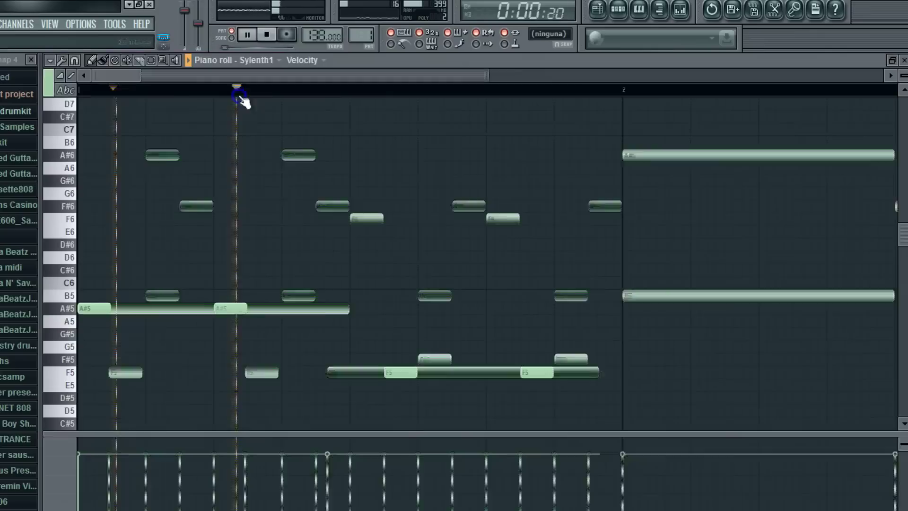
# Quantize the melody notes in the Sylenth1 piano roll.
pyautogui.click(50, 60)
pyautogui.moveTo(77, 101)
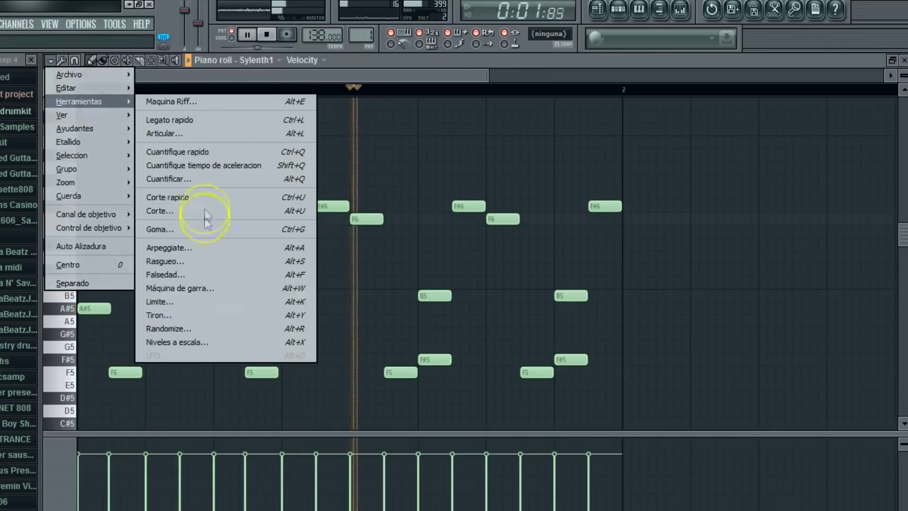
pyautogui.click(190, 176)
pyautogui.click(233, 368)
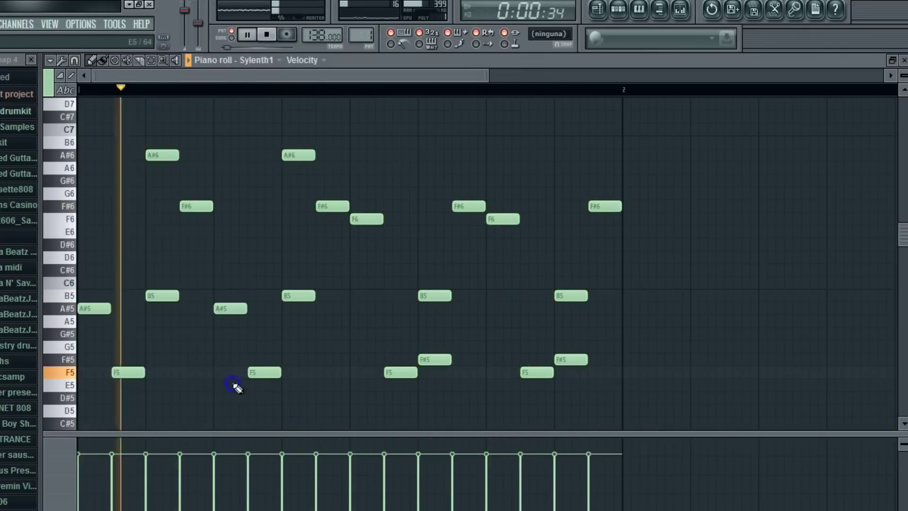
pyautogui.click(138, 166)
pyautogui.click(157, 205)
# Select the whole Sylenth1 melody and transpose it up so that its first note is D6.
pyautogui.click(152, 59)
pyautogui.press('space')
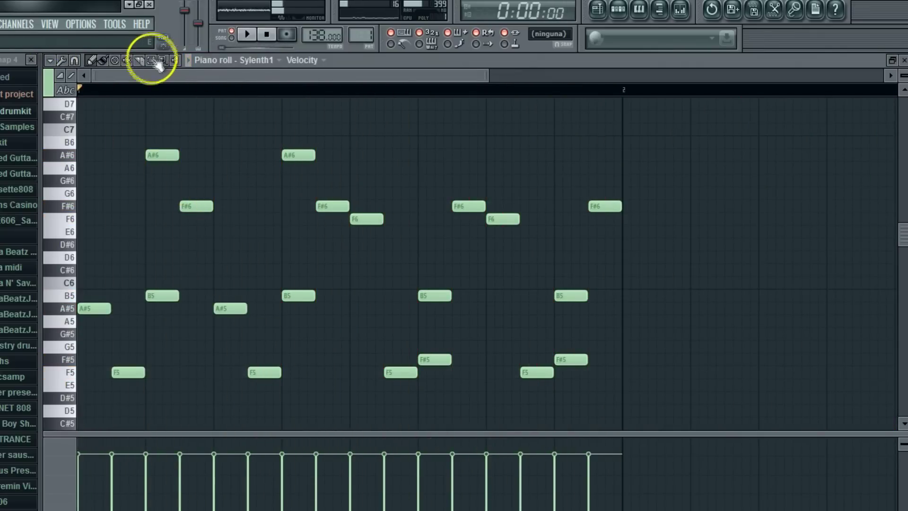
pyautogui.moveTo(70, 133); pyautogui.dragTo(75, 440)
pyautogui.press('space')
pyautogui.moveTo(91, 260); pyautogui.dragTo(91, 210)
pyautogui.press('space')
pyautogui.scroll(2, 144, 231)
# Try the two D7 notes at A6 and F#6 during playback and move them back to D7.
pyautogui.click(152, 61)
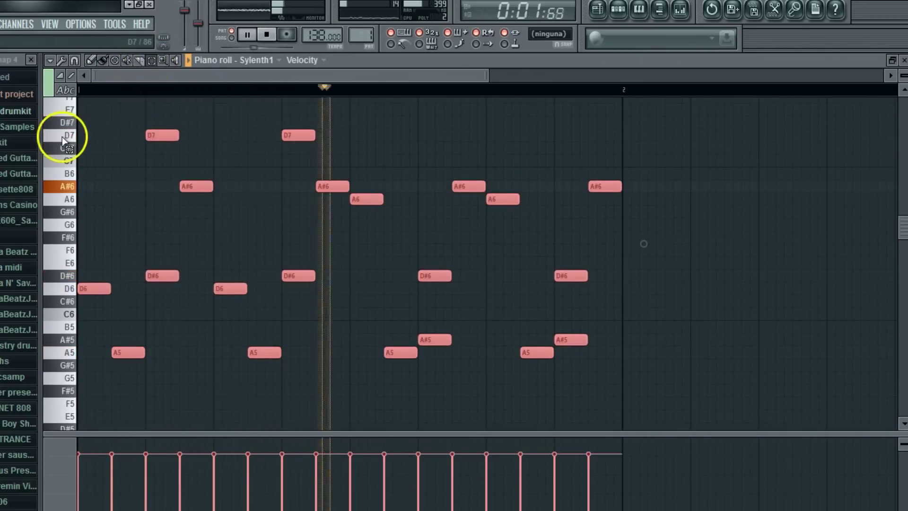
pyautogui.click(63, 137)
pyautogui.click(104, 59)
pyautogui.press('space')
pyautogui.click(164, 137)
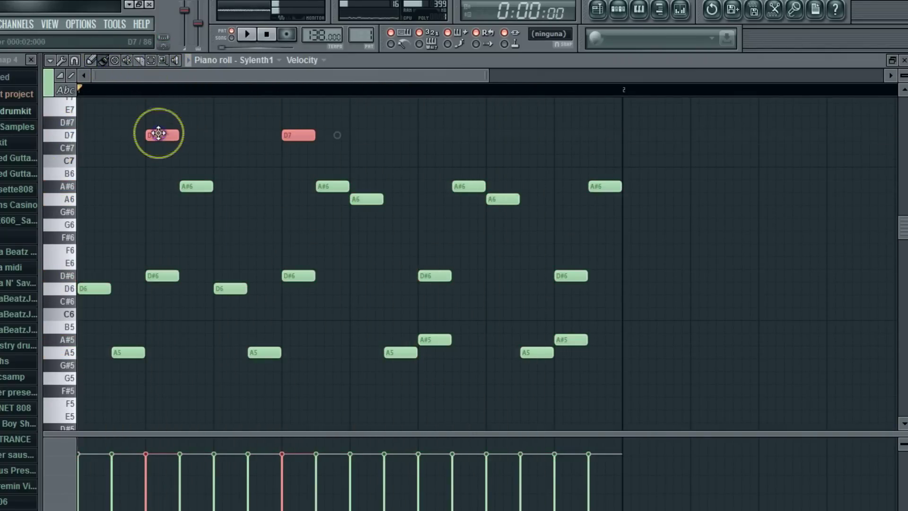
pyautogui.moveTo(158, 133); pyautogui.dragTo(159, 204)
pyautogui.press('space')
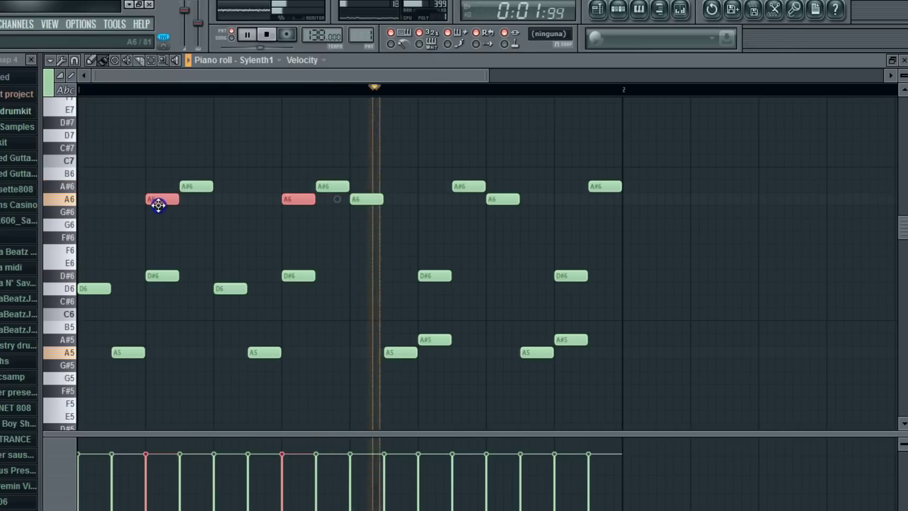
pyautogui.press('space')
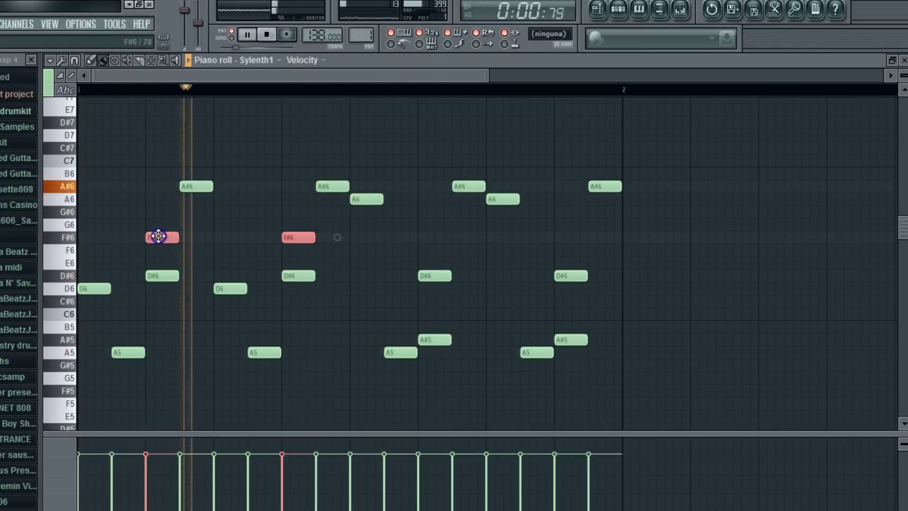
pyautogui.moveTo(158, 236); pyautogui.dragTo(162, 204)
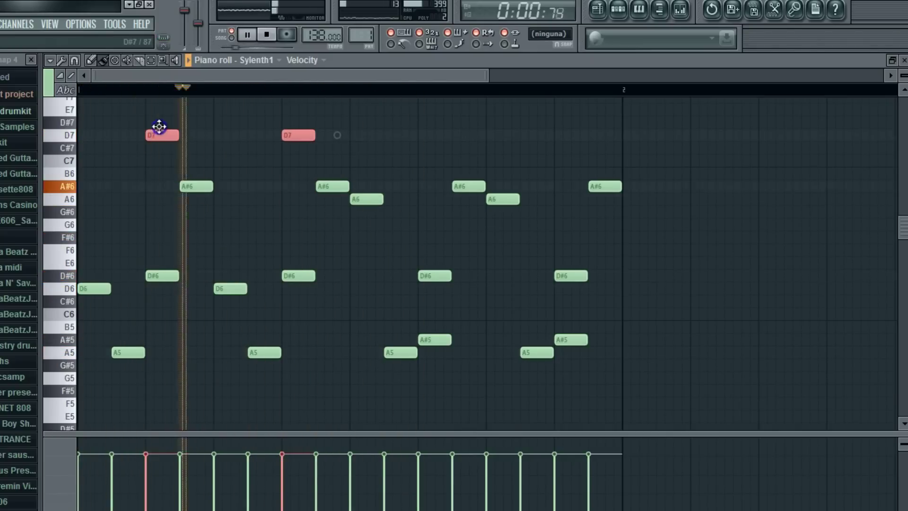
# Select the whole Sylenth1 melody and transpose it up one semitone so that its first note is D#6.
pyautogui.click(152, 60)
pyautogui.press('space')
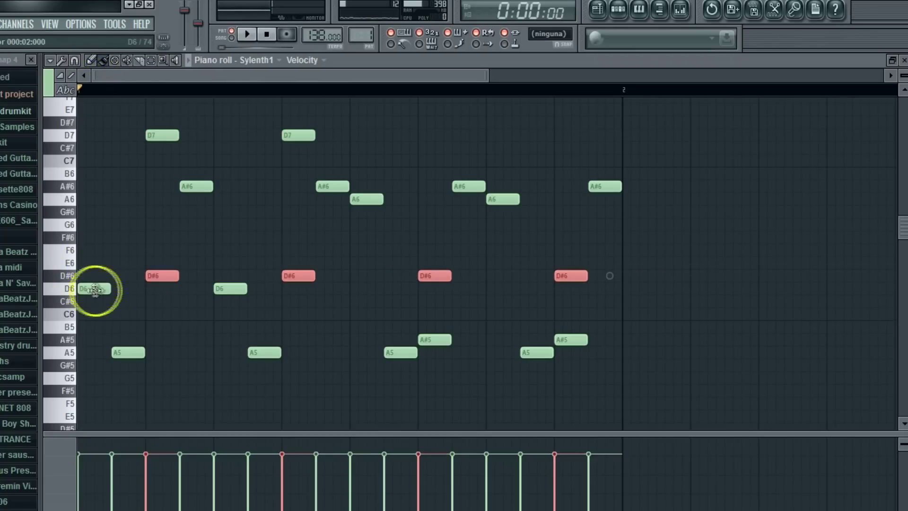
pyautogui.moveTo(72, 119); pyautogui.dragTo(72, 428)
pyautogui.press('space')
pyautogui.click(103, 61)
pyautogui.moveTo(94, 253); pyautogui.dragTo(93, 238)
pyautogui.press('space')
# Select the four E6 notes of the Sylenth1 melody and raise them to F#6.
pyautogui.click(151, 60)
pyautogui.press('space')
pyautogui.click(69, 229)
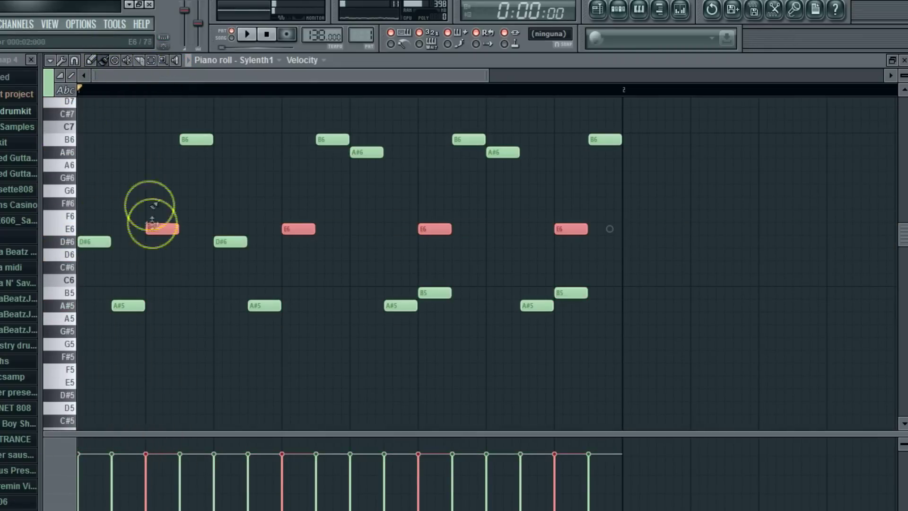
pyautogui.moveTo(156, 231); pyautogui.dragTo(155, 203)
pyautogui.scroll(1, 160, 205)
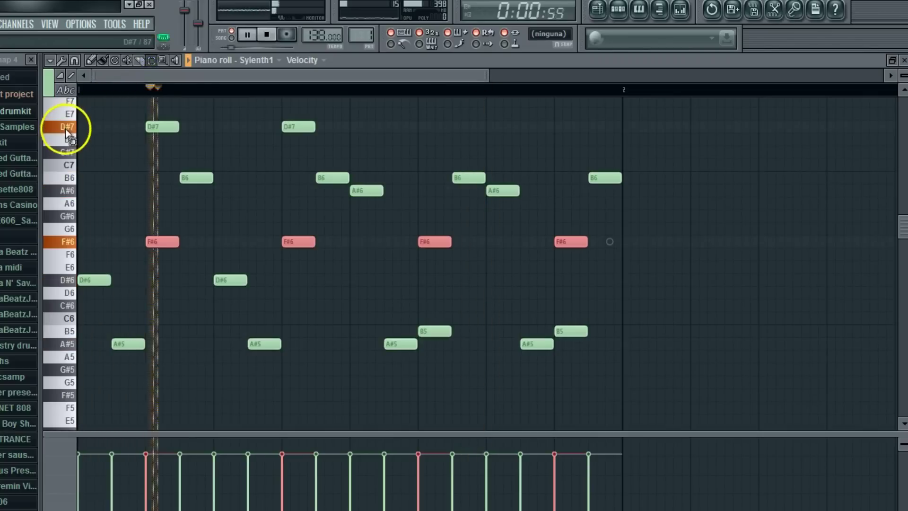
# Select the four B6 notes of the Sylenth1 melody and lower them to F6.
pyautogui.click(70, 178)
pyautogui.press('space')
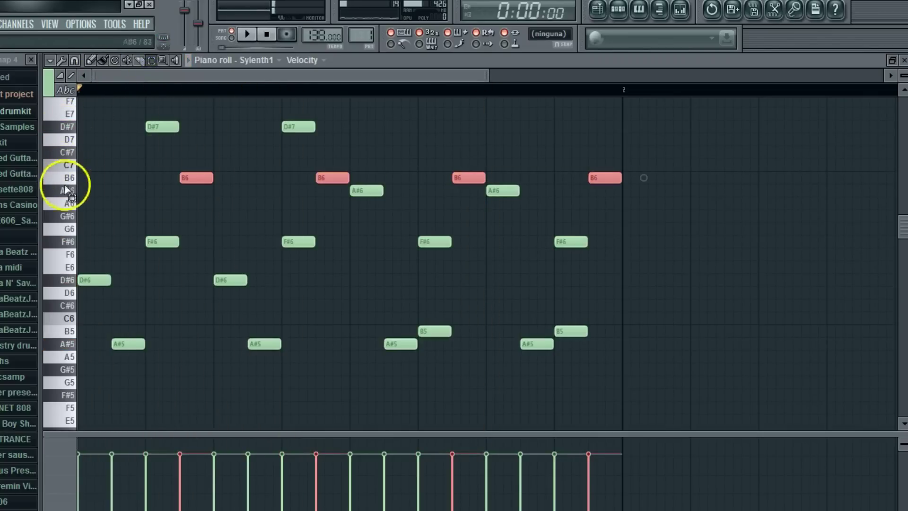
pyautogui.moveTo(187, 175); pyautogui.dragTo(194, 254)
pyautogui.press('space')
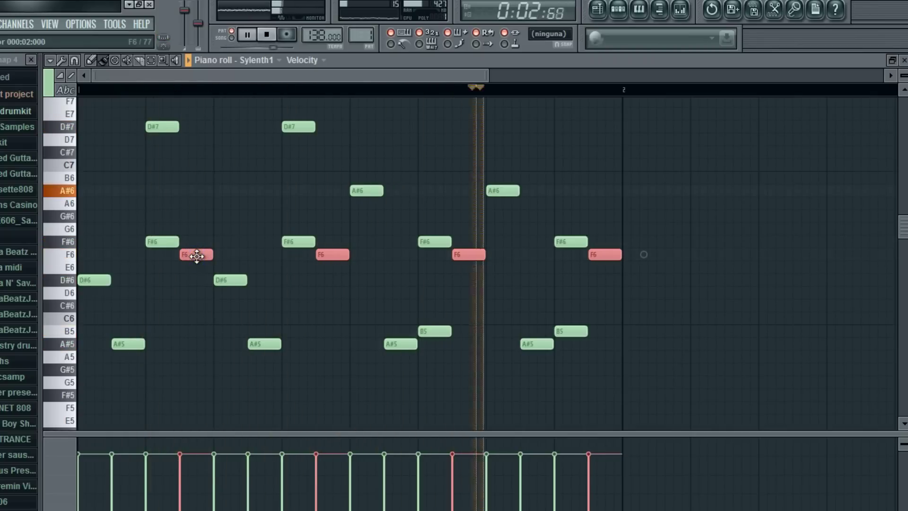
pyautogui.click(438, 134)
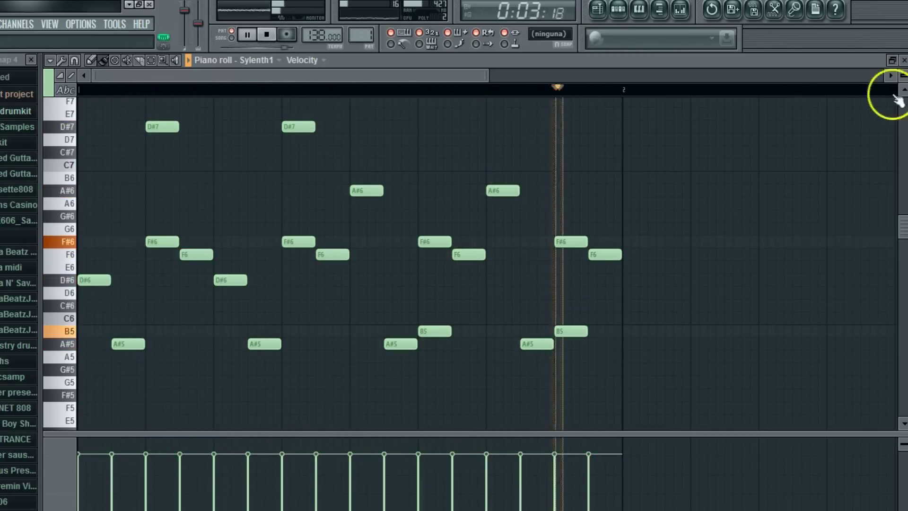
pyautogui.click(902, 60)
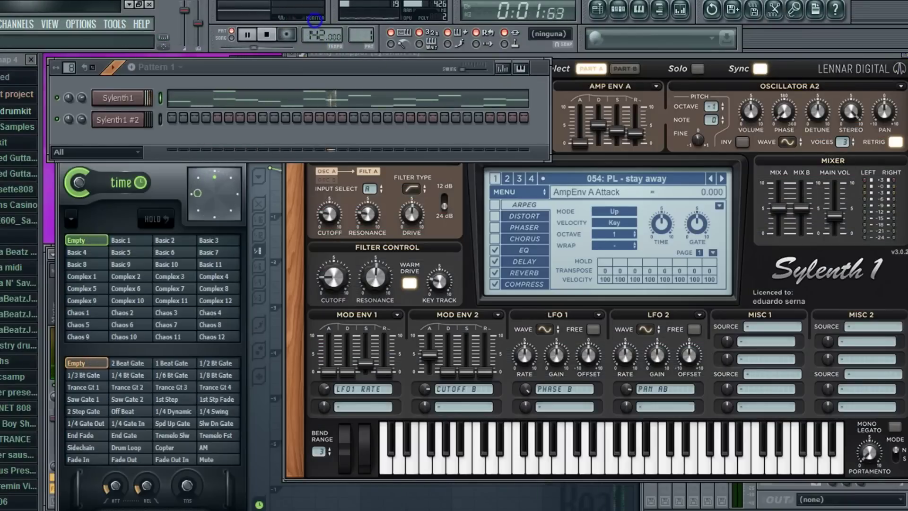
# Switch the Sylenth1 #2 instrument to the preset 055: PL - u in berlin now.
pyautogui.click(117, 122)
pyautogui.click(117, 121)
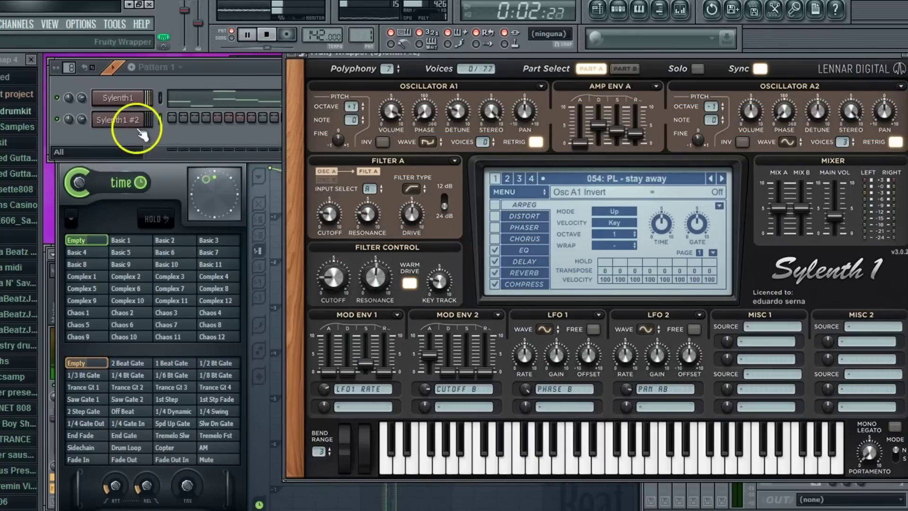
pyautogui.click(722, 179)
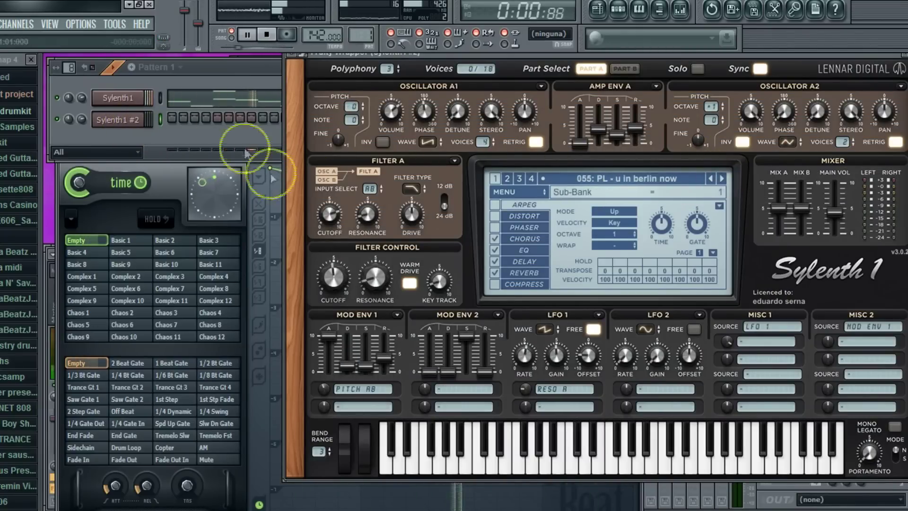
pyautogui.click(262, 139)
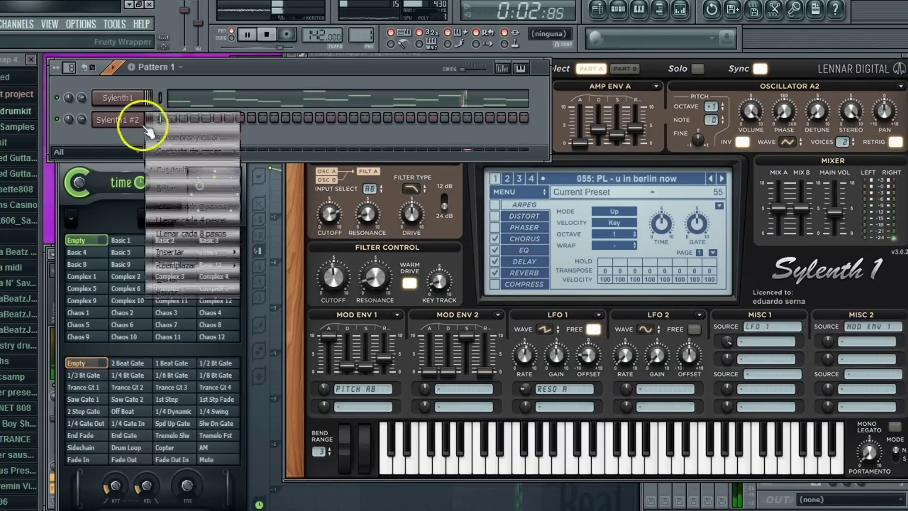
pyautogui.rightClick(142, 126)
pyautogui.click(164, 124)
pyautogui.scroll(2, 103, 163)
pyautogui.press('space')
pyautogui.press('space')
pyautogui.click(146, 153)
pyautogui.scroll(1, 217, 206)
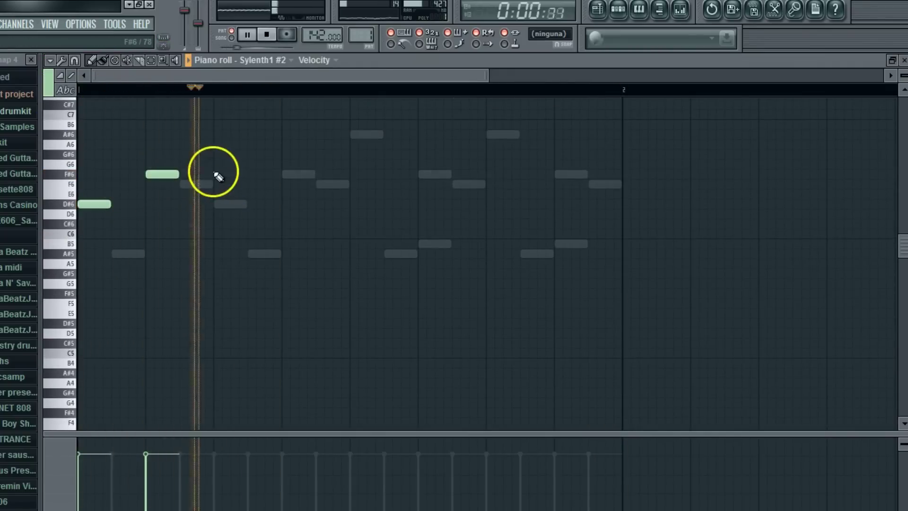
pyautogui.click(903, 60)
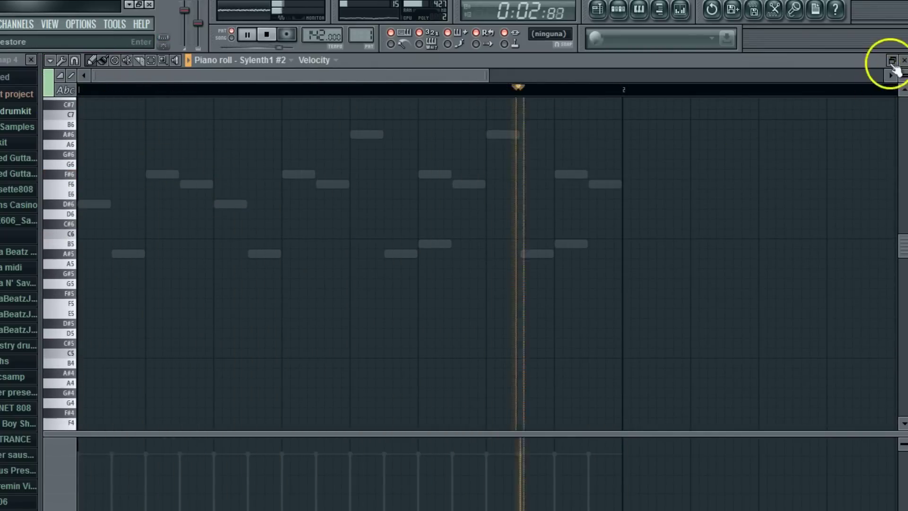
pyautogui.click(532, 87)
# Copy the Sylenth1 channel's melody and paste it into the Sylenth1 #2 channel.
pyautogui.rightClick(138, 95)
pyautogui.moveTo(234, 166)
pyautogui.click(269, 180)
pyautogui.rightClick(144, 120)
pyautogui.moveTo(239, 188)
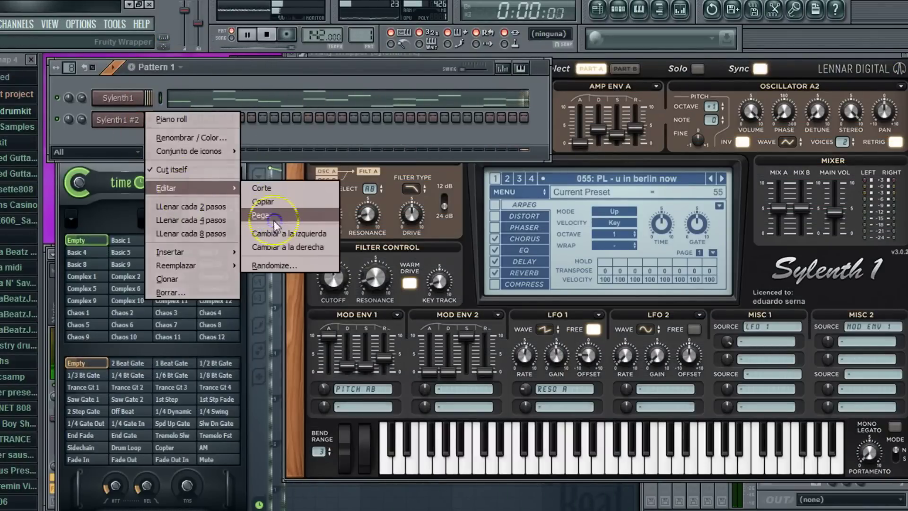
pyautogui.click(274, 222)
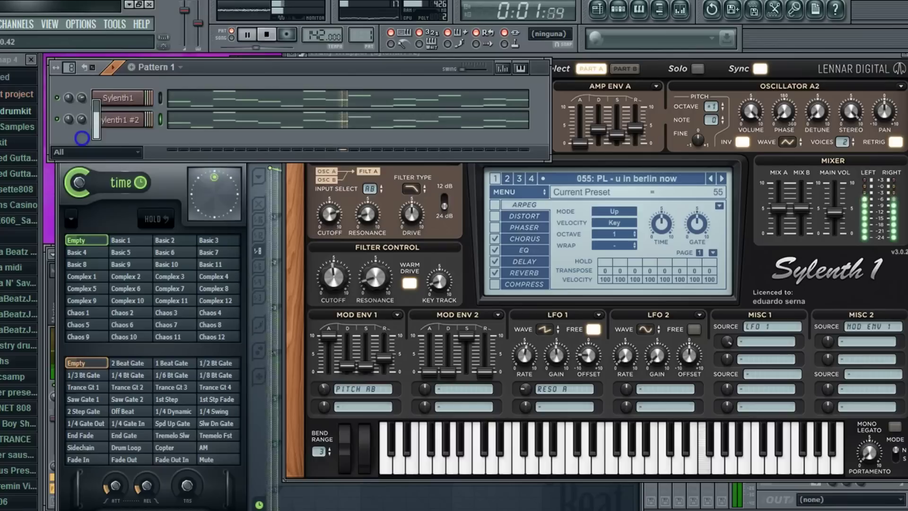
# Select all Sylenth1 #2 notes, raise them one octave and shorten each note to half its length.
pyautogui.click(182, 124)
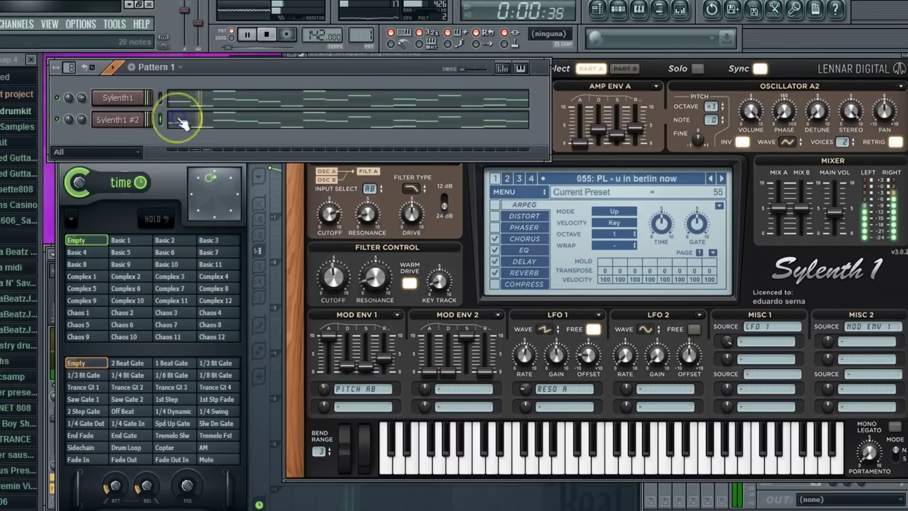
pyautogui.moveTo(80, 112); pyautogui.dragTo(643, 428)
pyautogui.moveTo(102, 264); pyautogui.dragTo(87, 110)
pyautogui.scroll(2, 246, 175)
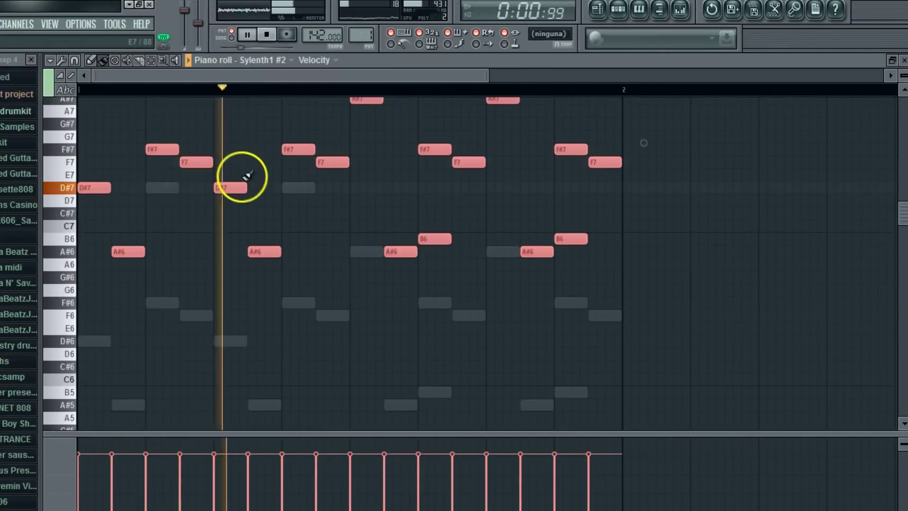
pyautogui.scroll(1, 239, 186)
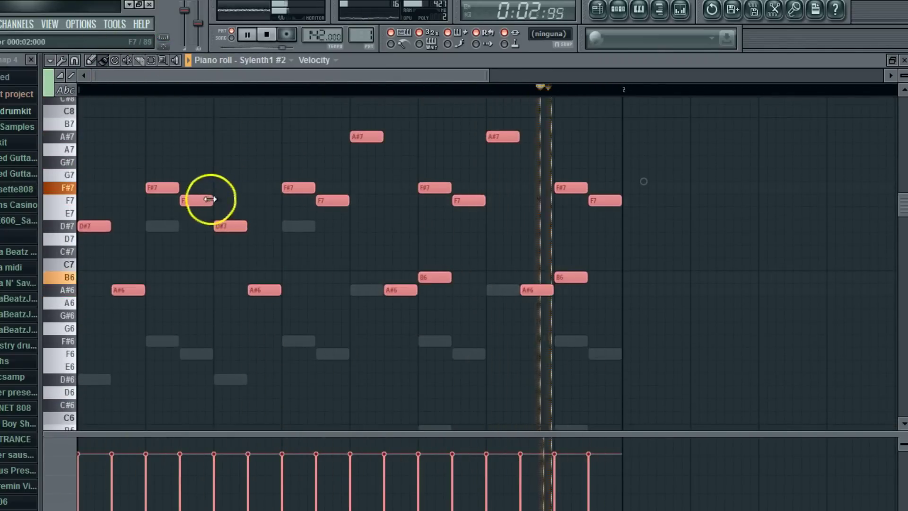
pyautogui.moveTo(210, 199); pyautogui.dragTo(194, 219)
pyautogui.scroll(-2, 115, 192)
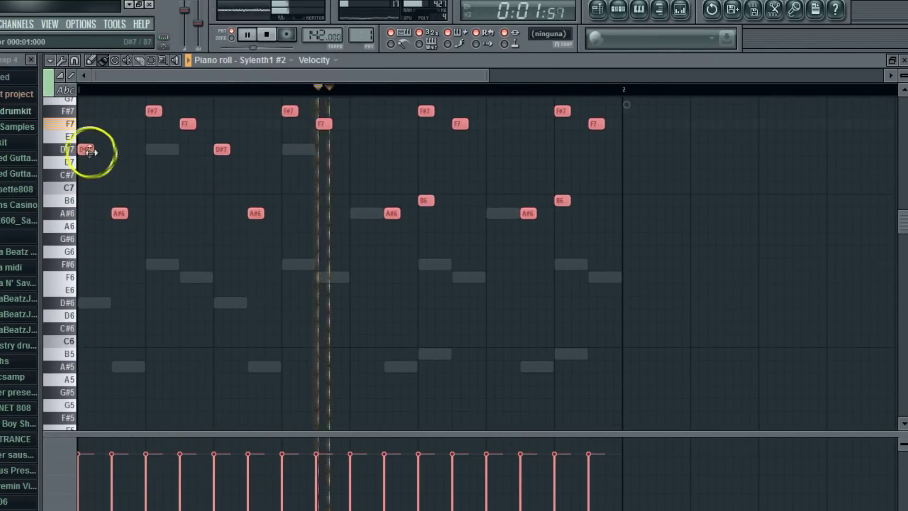
# Transpose the whole Sylenth1 #2 melody and the whole Sylenth1 melody down so that each starts on C6.
pyautogui.moveTo(85, 158); pyautogui.dragTo(82, 305)
pyautogui.scroll(-3, 86, 279)
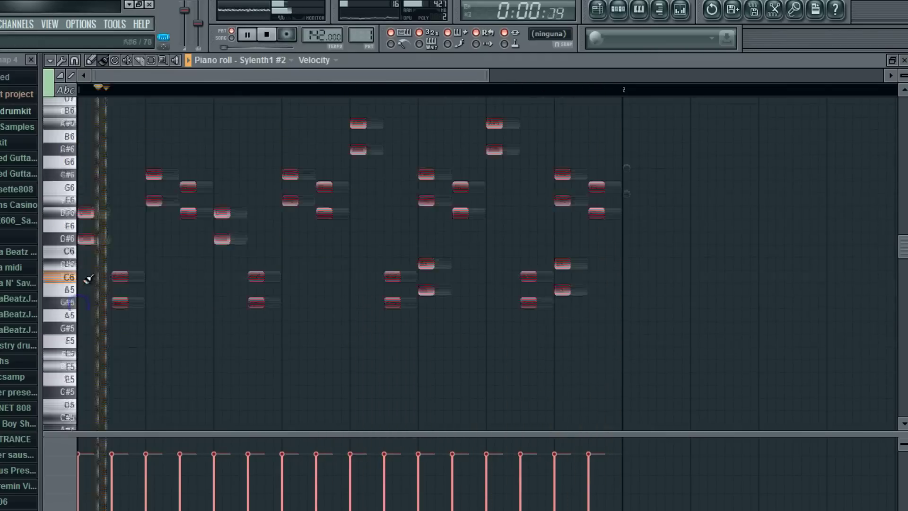
pyautogui.moveTo(81, 188); pyautogui.dragTo(80, 226)
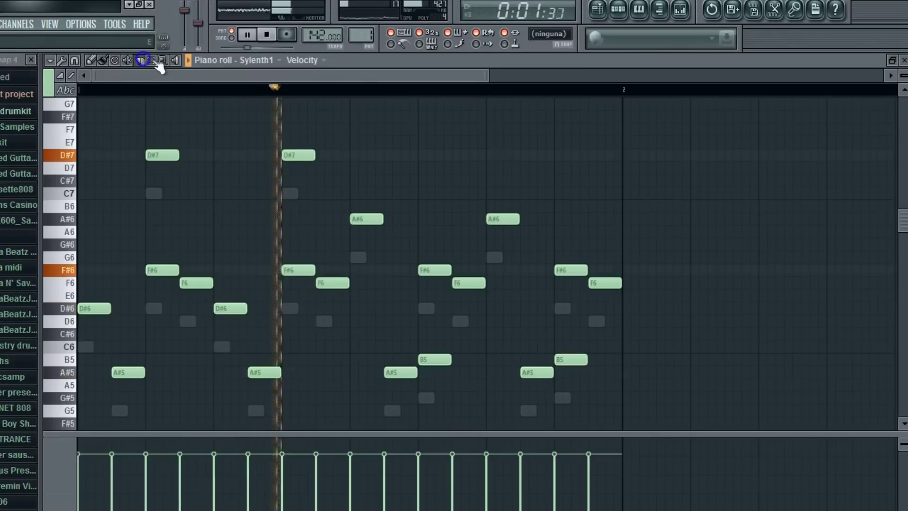
pyautogui.moveTo(62, 190); pyautogui.dragTo(63, 319)
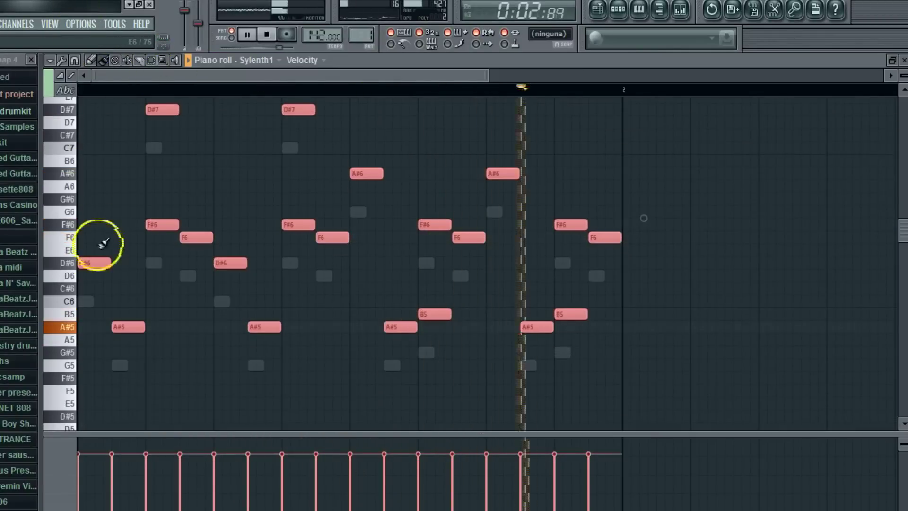
pyautogui.press('space')
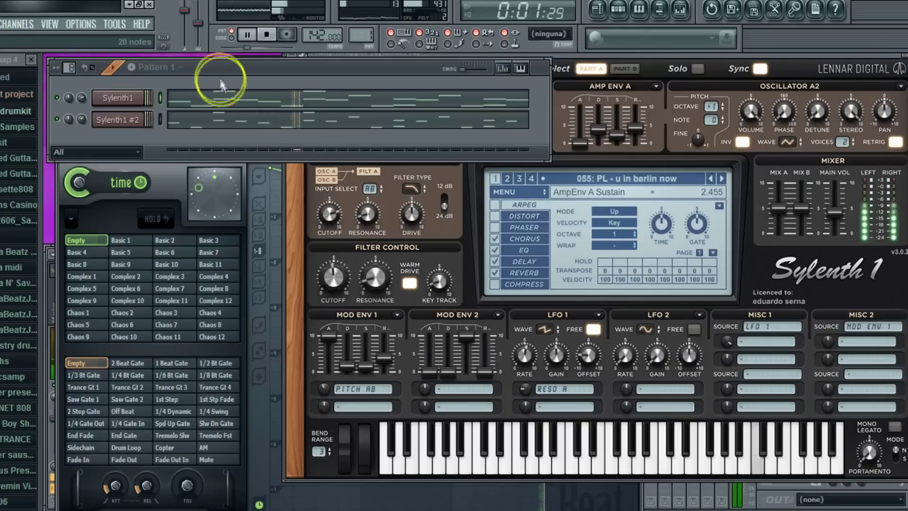
# Add the spinz 808 sample from the browser as a new channel and make it cut itself with cut group 3.
pyautogui.scroll(-9, 18, 284)
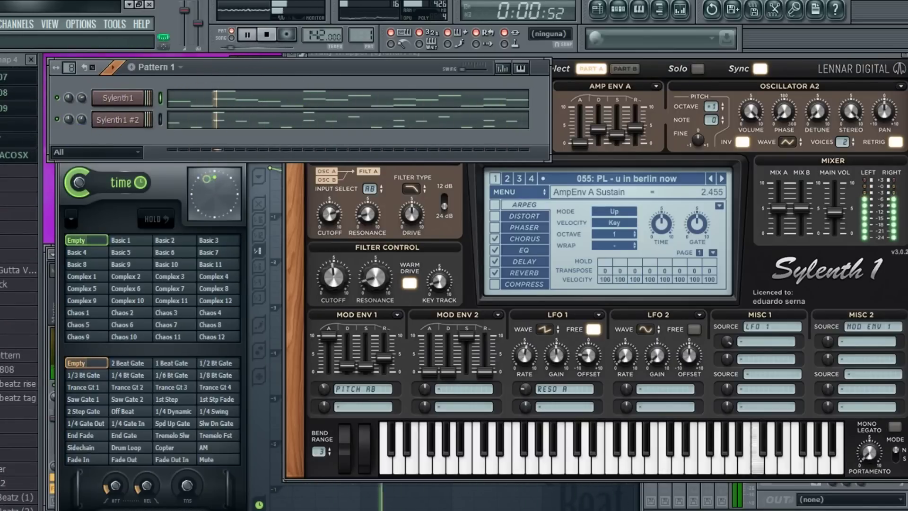
pyautogui.scroll(4, 19, 236)
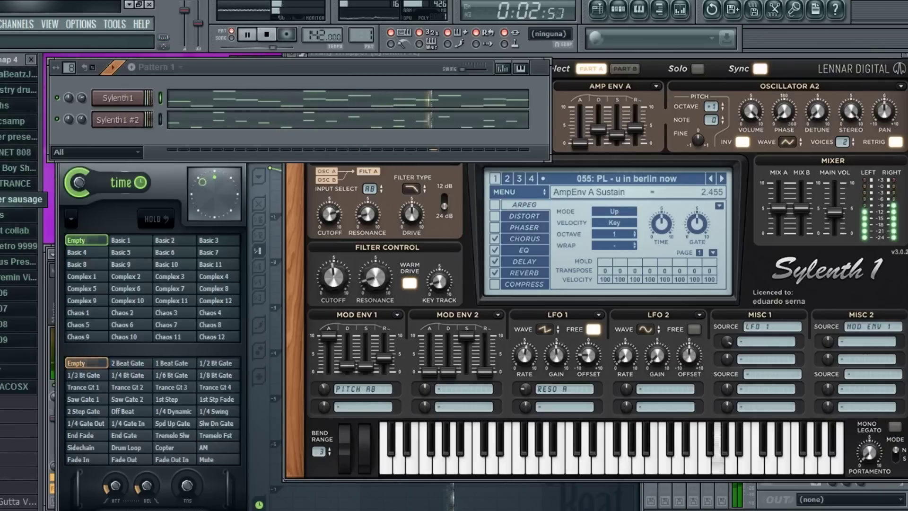
pyautogui.click(24, 262)
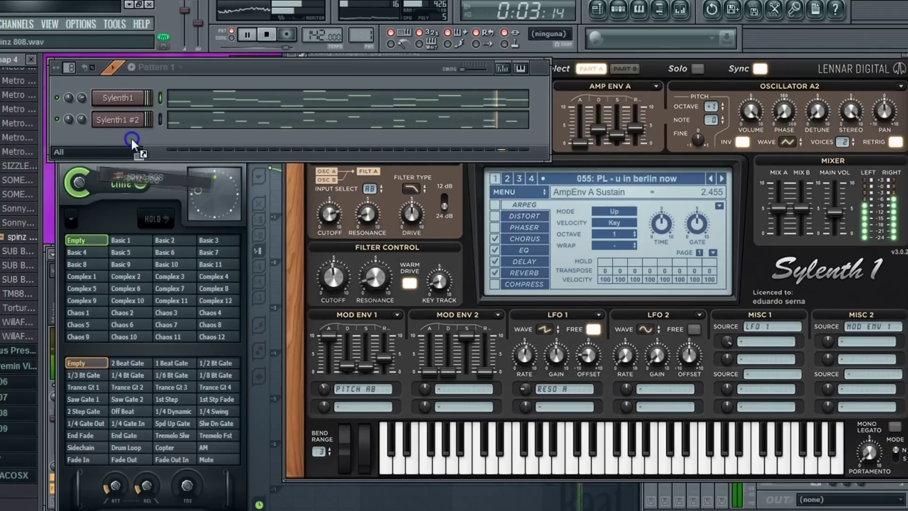
pyautogui.moveTo(131, 138); pyautogui.dragTo(132, 139)
pyautogui.click(731, 135)
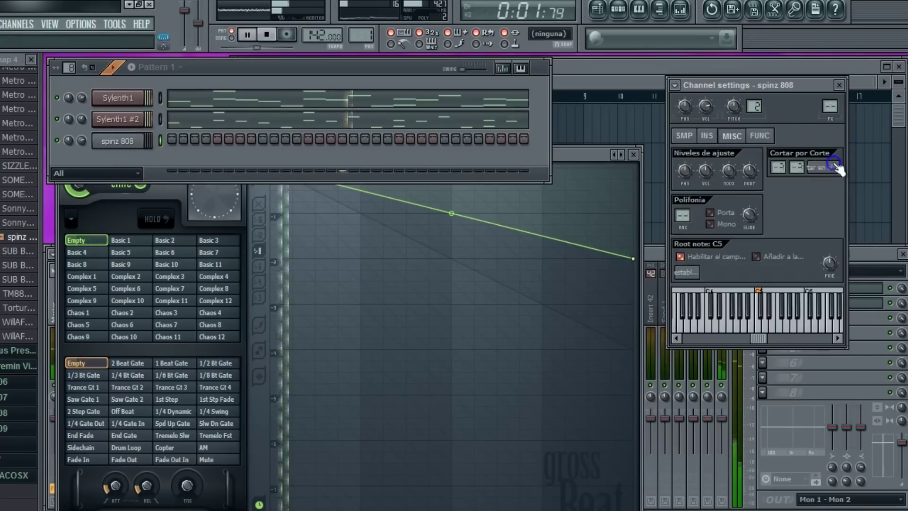
# Draw the first bar of the spinz 808 bass line with two C6 notes followed by a descending D#6, D6 and C#6.
pyautogui.rightClick(142, 137)
pyautogui.click(165, 139)
pyautogui.click(82, 144)
pyautogui.press('space')
pyautogui.press('space')
pyautogui.click(288, 142)
pyautogui.click(489, 115)
pyautogui.click(529, 124)
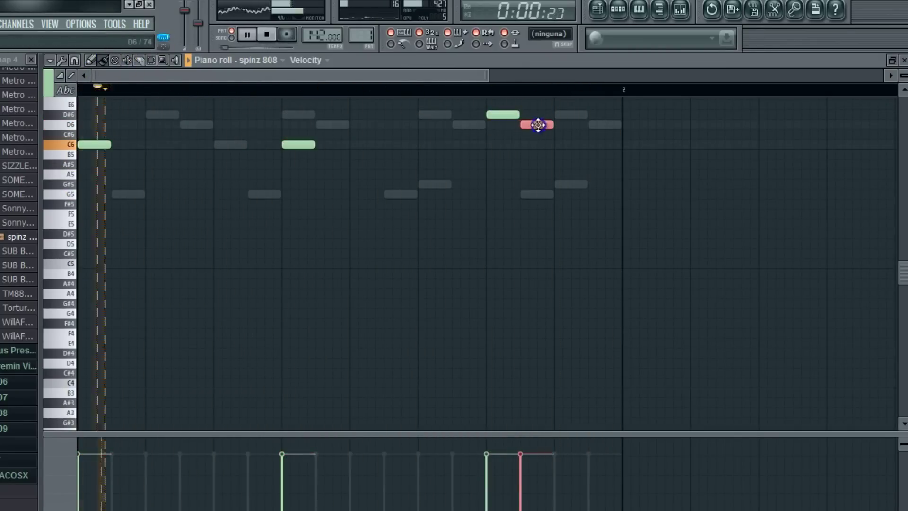
pyautogui.scroll(1, 538, 125)
pyautogui.moveTo(420, 77); pyautogui.dragTo(489, 85)
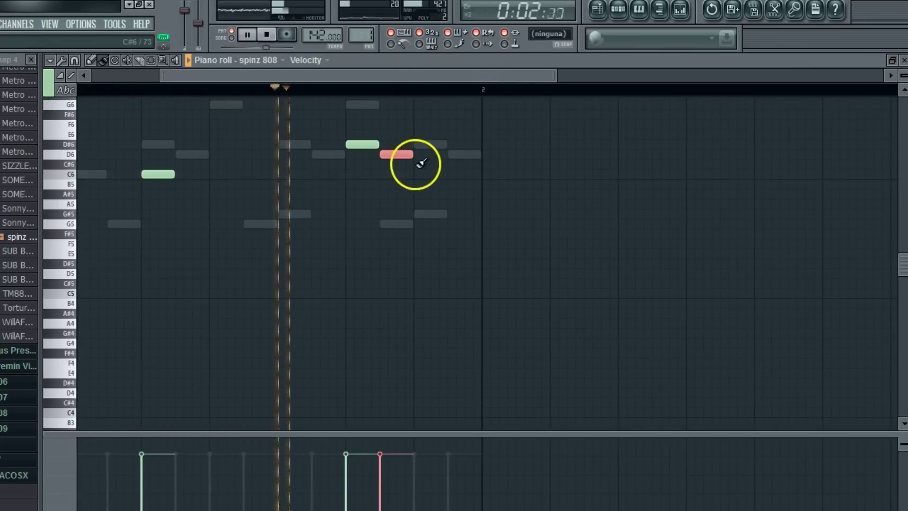
pyautogui.click(418, 164)
pyautogui.moveTo(336, 77); pyautogui.dragTo(268, 79)
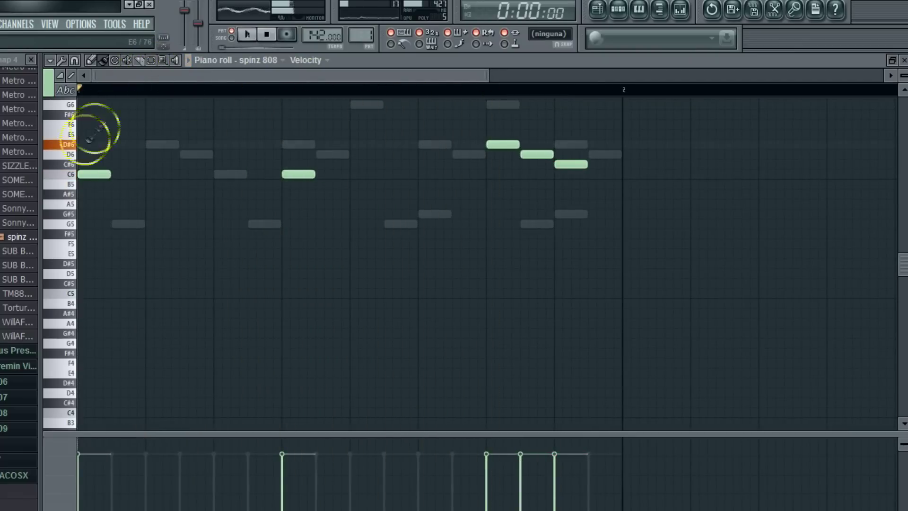
# Duplicate the spinz 808 notes and align the copy with the start of bar 2.
pyautogui.click(50, 60)
pyautogui.moveTo(71, 89)
pyautogui.click(209, 126)
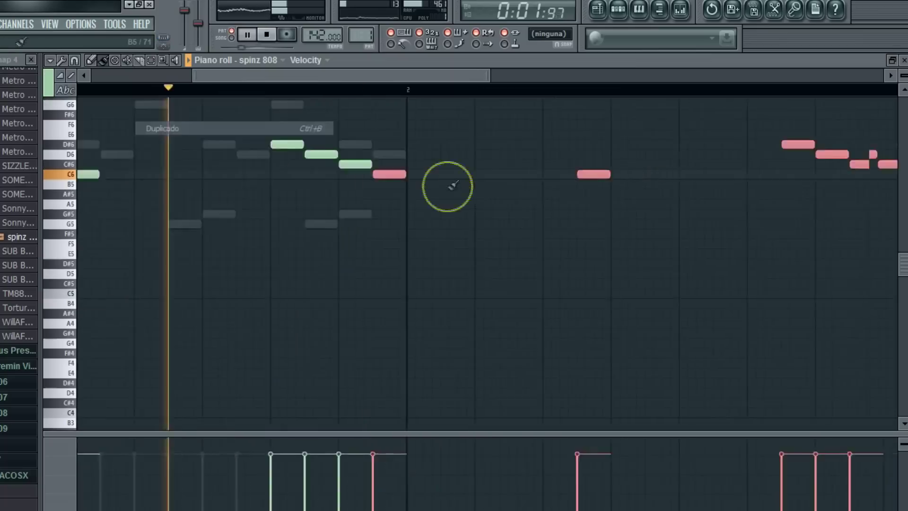
pyautogui.moveTo(321, 175); pyautogui.dragTo(365, 177)
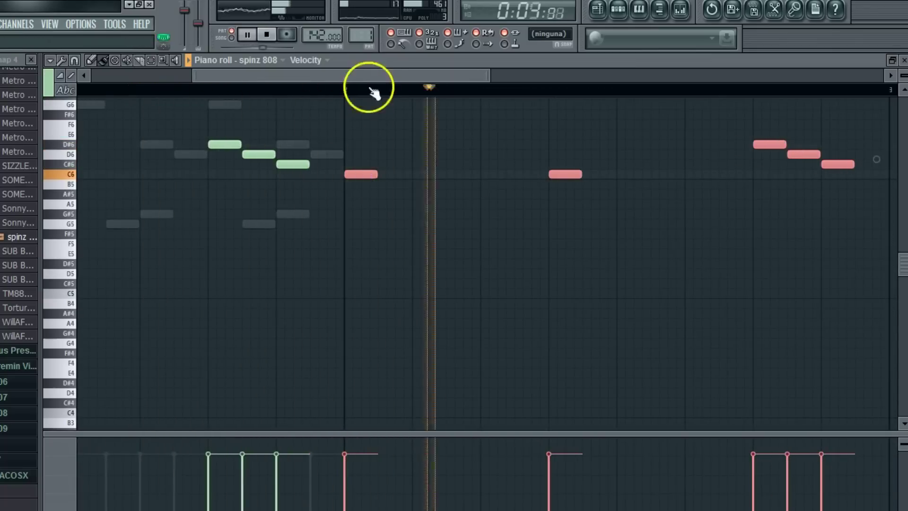
# In bar 2 of the spinz 808 line, lower the D#6 note to C#6 and delete the two notes after it.
pyautogui.moveTo(374, 78); pyautogui.dragTo(475, 79)
pyautogui.keyDown('ctrl'); pyautogui.click(436, 176); pyautogui.keyUp('ctrl')
pyautogui.moveTo(485, 146); pyautogui.dragTo(484, 168)
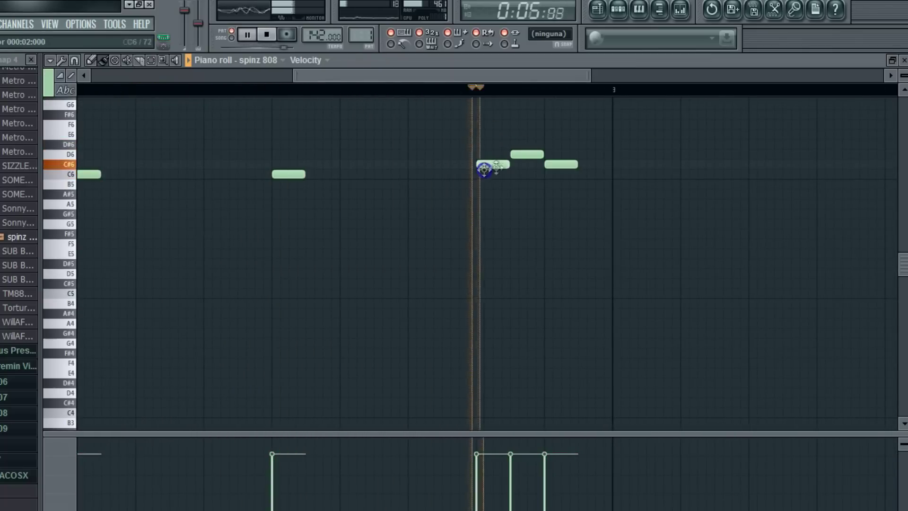
pyautogui.rightClick(527, 155)
pyautogui.rightClick(561, 164)
pyautogui.click(892, 60)
# Duplicate the Sylenth1 and Sylenth1 #2 melodies so that each extends into bar 2.
pyautogui.click(173, 96)
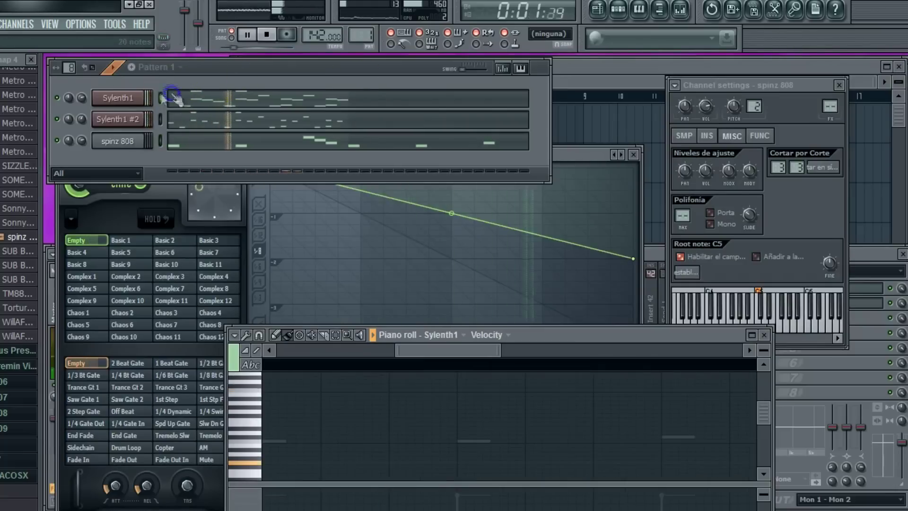
pyautogui.click(234, 334)
pyautogui.moveTo(263, 303)
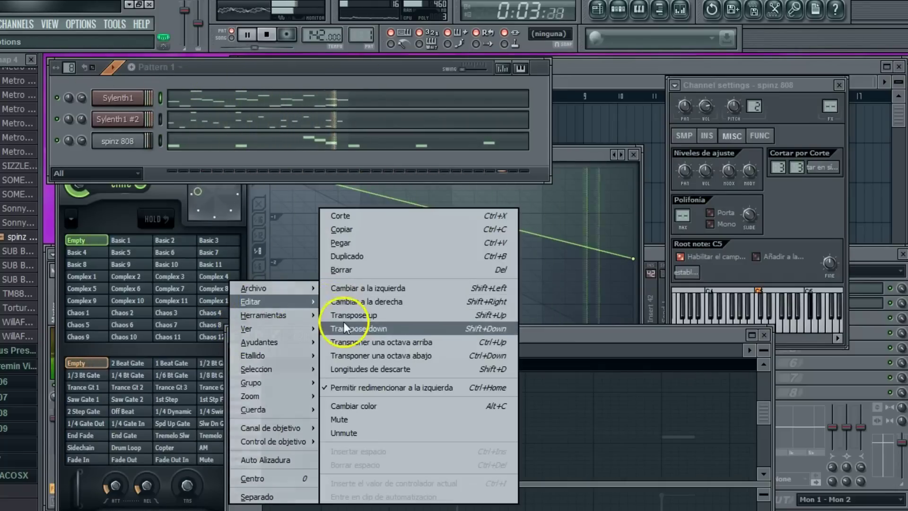
pyautogui.click(350, 257)
pyautogui.click(242, 125)
pyautogui.click(234, 334)
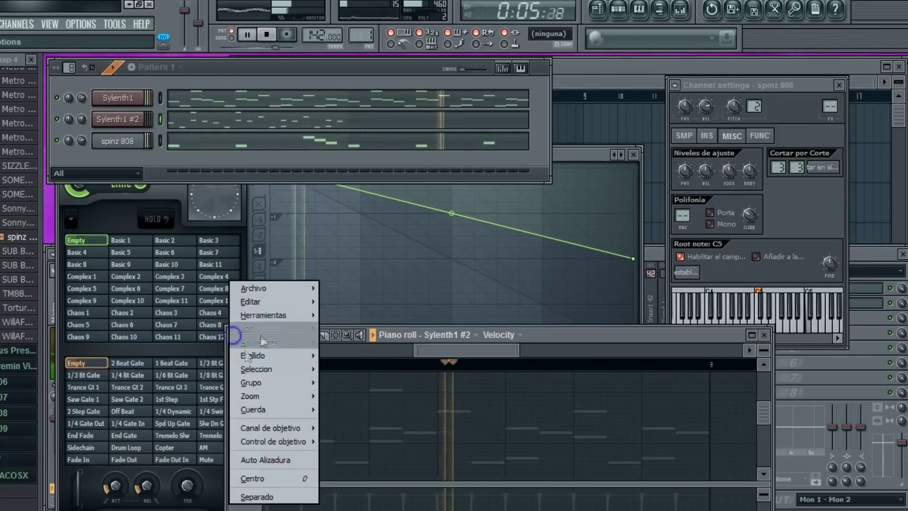
pyautogui.moveTo(312, 303)
pyautogui.click(364, 276)
# Reopen the spinz 808 notes and delete the C#6 note near the end of bar 1.
pyautogui.click(203, 144)
pyautogui.click(113, 68)
pyautogui.click(177, 144)
pyautogui.click(199, 140)
pyautogui.click(551, 335)
pyautogui.doubleClick(551, 335)
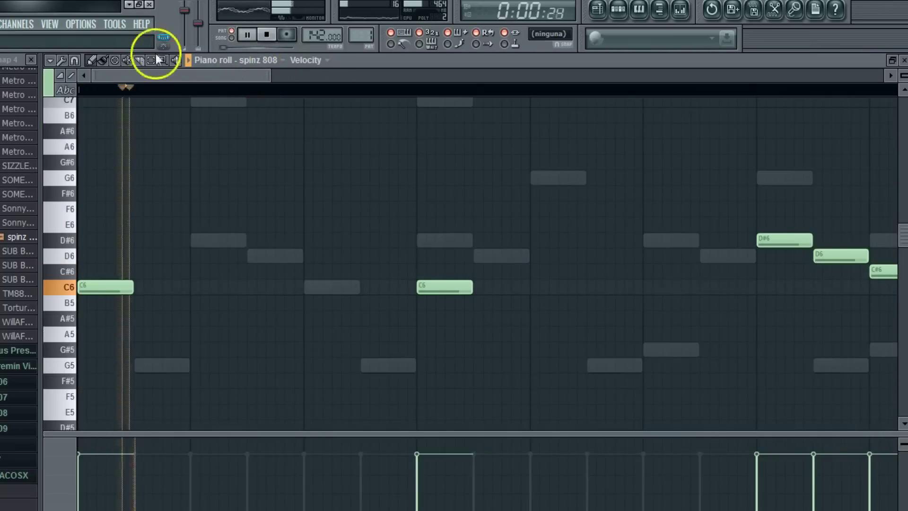
pyautogui.moveTo(118, 76); pyautogui.dragTo(179, 75)
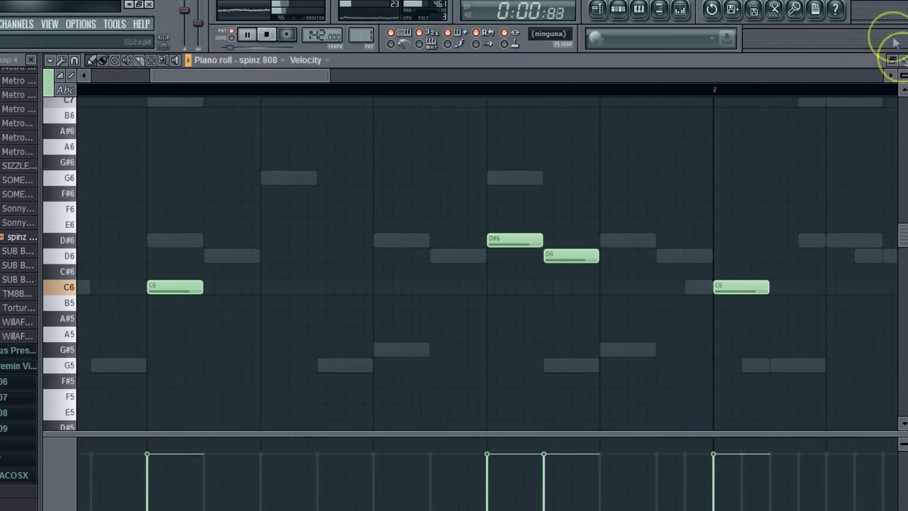
pyautogui.click(904, 60)
# In the Sylenth1 #2 melody, select the duplicated notes and shift them so they begin exactly at bar 2.
pyautogui.click(302, 117)
pyautogui.moveTo(245, 74); pyautogui.dragTo(383, 90)
pyautogui.click(150, 60)
pyautogui.click(211, 116)
pyautogui.press('space')
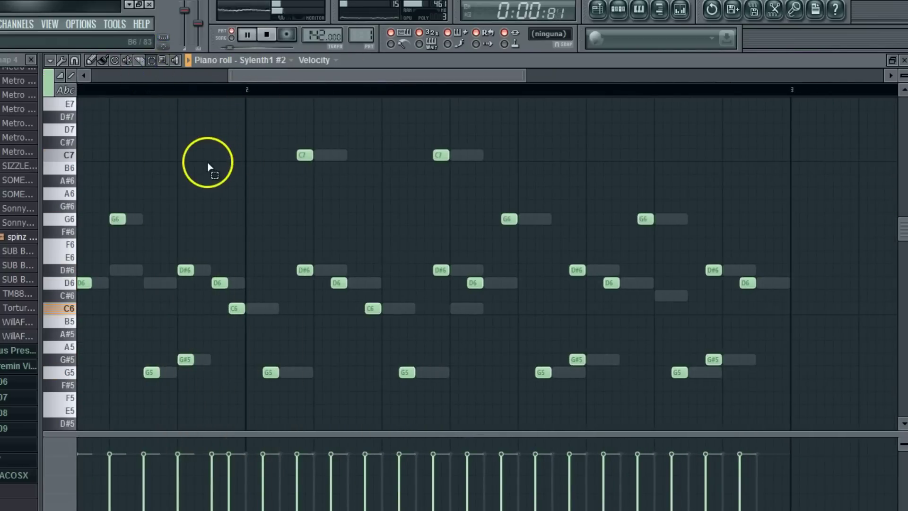
pyautogui.moveTo(259, 118); pyautogui.dragTo(794, 381)
pyautogui.click(102, 60)
pyautogui.click(223, 264)
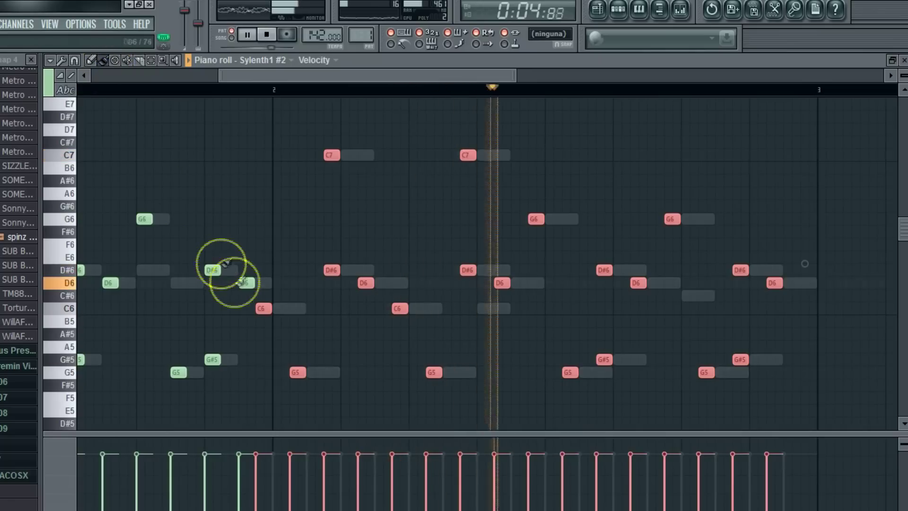
pyautogui.moveTo(259, 306); pyautogui.dragTo(276, 308)
pyautogui.click(836, 90)
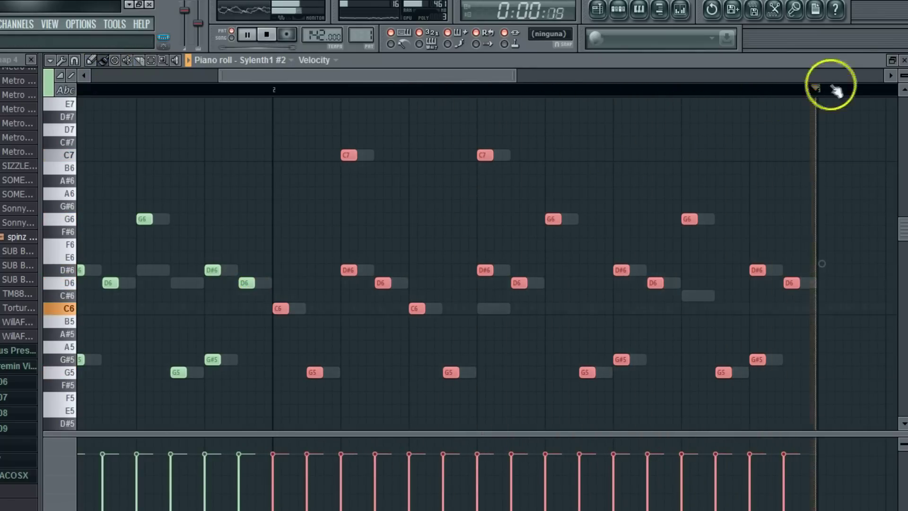
# In bar 1 of the spinz 808 line, replace the D#6 and D6 notes with a G5 note and a G#5 note.
pyautogui.click(903, 61)
pyautogui.click(203, 140)
pyautogui.click(152, 60)
pyautogui.moveTo(61, 144); pyautogui.dragTo(62, 431)
pyautogui.click(195, 211)
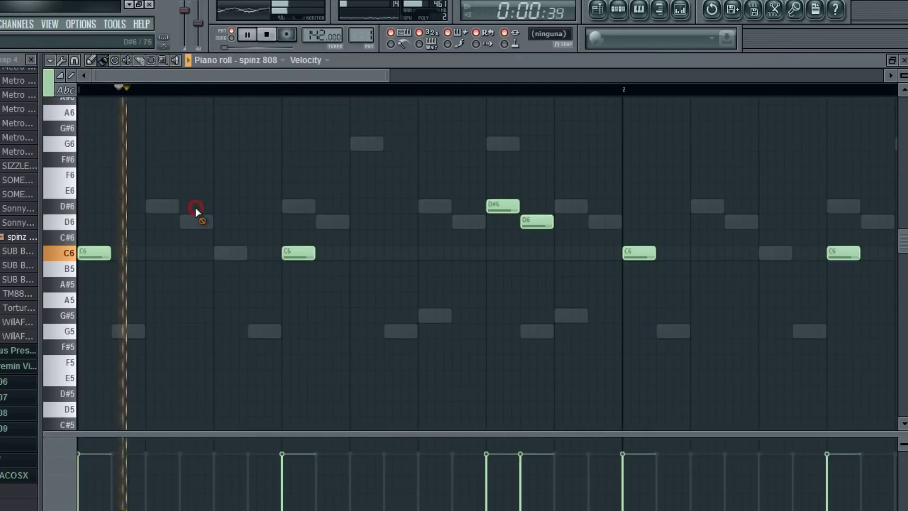
pyautogui.moveTo(429, 314); pyautogui.dragTo(430, 329)
pyautogui.press('space')
pyautogui.rightClick(501, 207)
pyautogui.rightClick(537, 221)
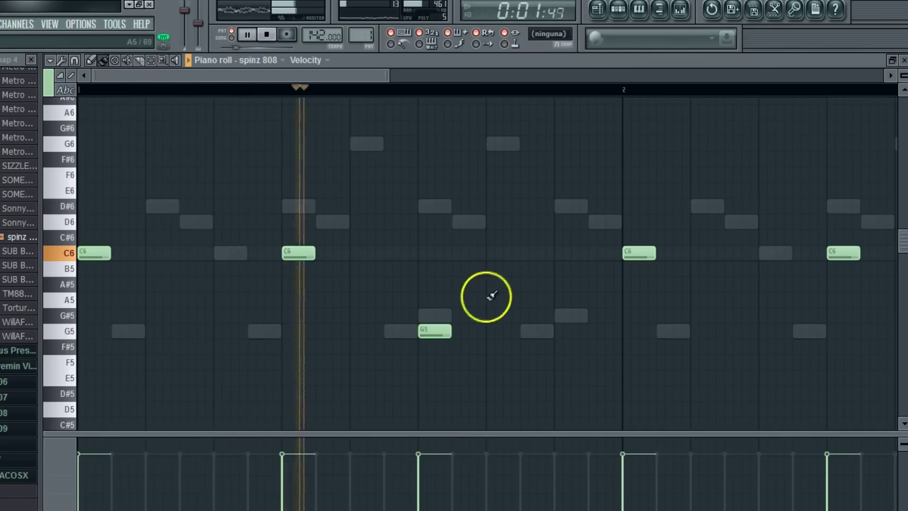
pyautogui.click(490, 316)
# Replace the C#6 note in the second half of bar 2 with a D6 note.
pyautogui.moveTo(367, 78); pyautogui.dragTo(527, 185)
pyautogui.rightClick(606, 237)
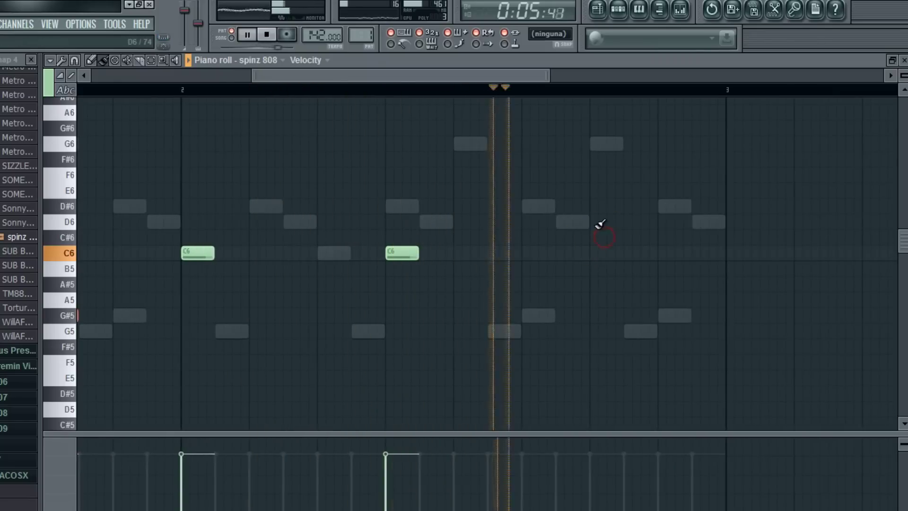
pyautogui.click(600, 222)
# Select all the spinz 808 notes and lower them by one octave so the line starts on C5.
pyautogui.moveTo(462, 79); pyautogui.dragTo(151, 61)
pyautogui.moveTo(73, 180); pyautogui.dragTo(98, 476)
pyautogui.click(104, 61)
pyautogui.moveTo(94, 223); pyautogui.dragTo(71, 415)
pyautogui.press('space')
pyautogui.press('space')
# Deselect the notes and raise only the G4 note in bar 1 by an octave to G5.
pyautogui.scroll(-4, 168, 290)
pyautogui.moveTo(121, 75); pyautogui.dragTo(188, 99)
pyautogui.hotkey('ctrl', 'd')
pyautogui.moveTo(246, 294); pyautogui.dragTo(251, 109)
pyautogui.press('space')
# Delete the G#4 note in bar 1 and add a G#5 note half a beat after its position.
pyautogui.scroll(1, 317, 283)
pyautogui.rightClick(318, 331)
pyautogui.press('space')
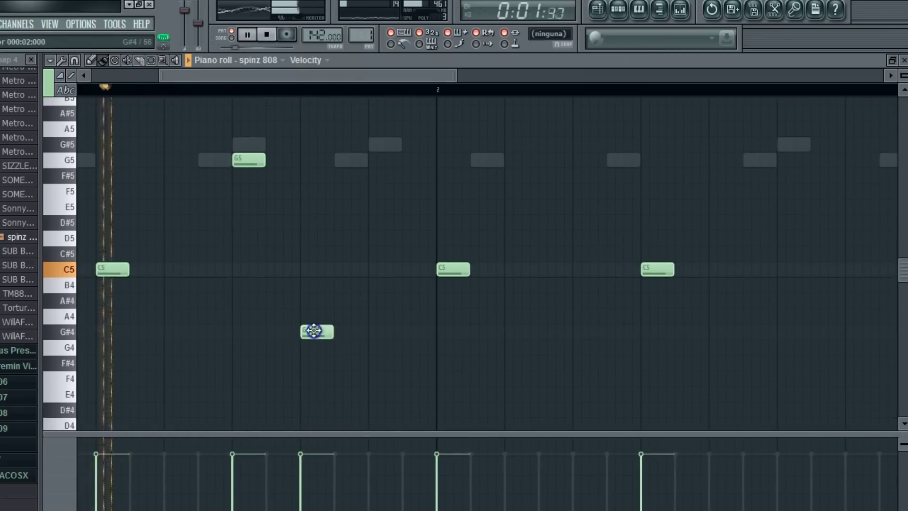
pyautogui.click(343, 147)
# Replace the last note in bar 2 of the spinz 808 line with a C#5 note.
pyautogui.moveTo(340, 80); pyautogui.dragTo(503, 210)
pyautogui.click(402, 254)
pyautogui.click(432, 255)
pyautogui.rightClick(447, 254)
# Add a C5 note on the second beat division of bar 1, between the two existing C5 notes.
pyautogui.moveTo(348, 79); pyautogui.dragTo(22, 67)
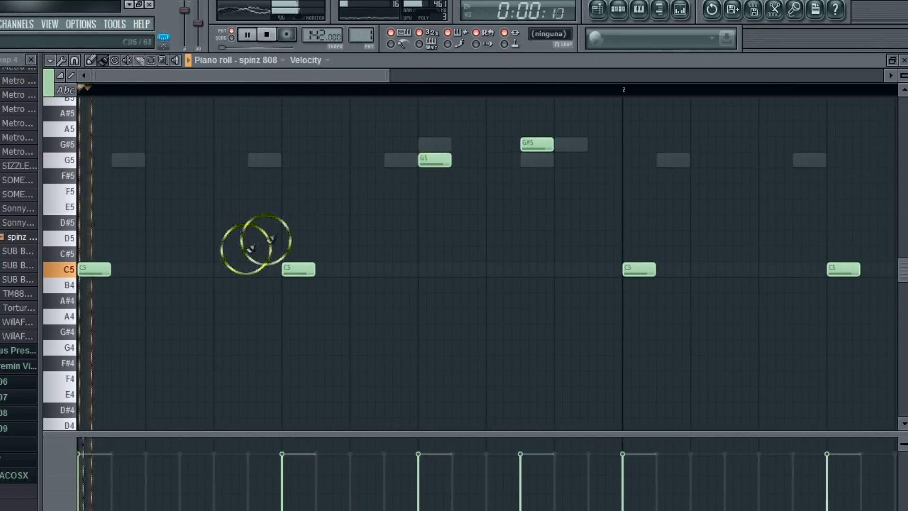
pyautogui.rightClick(266, 272)
pyautogui.moveTo(265, 272); pyautogui.dragTo(207, 278)
pyautogui.rightClick(258, 272)
pyautogui.rightClick(237, 274)
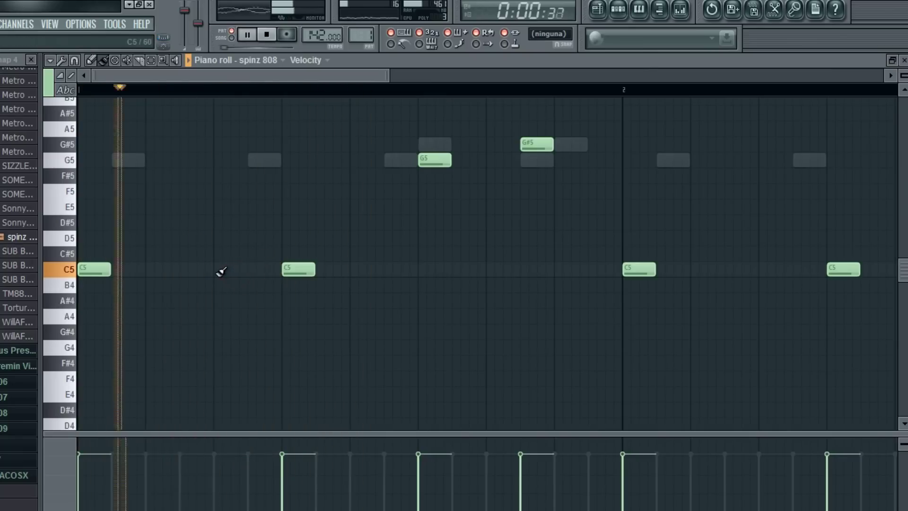
# Delete the G5 note in bar 1 and place a new G5 directly before the G#5 note.
pyautogui.rightClick(436, 158)
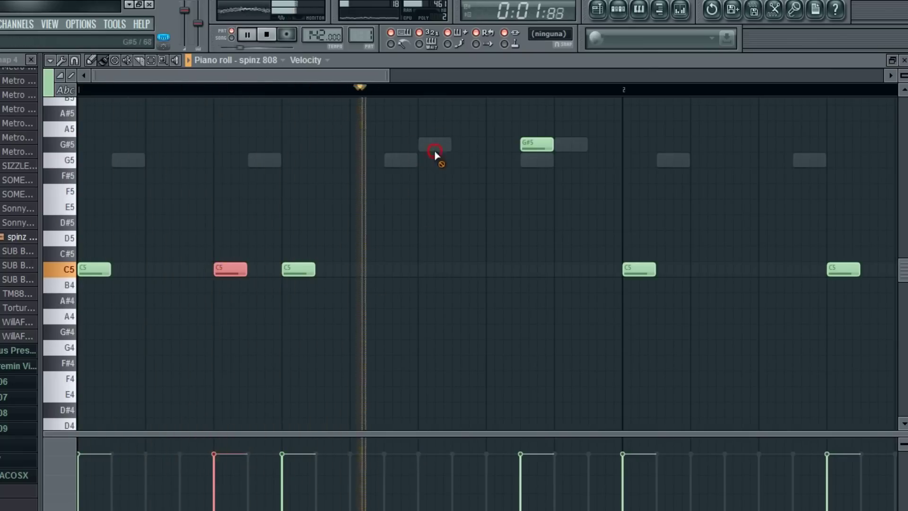
pyautogui.click(477, 160)
pyautogui.rightClick(495, 161)
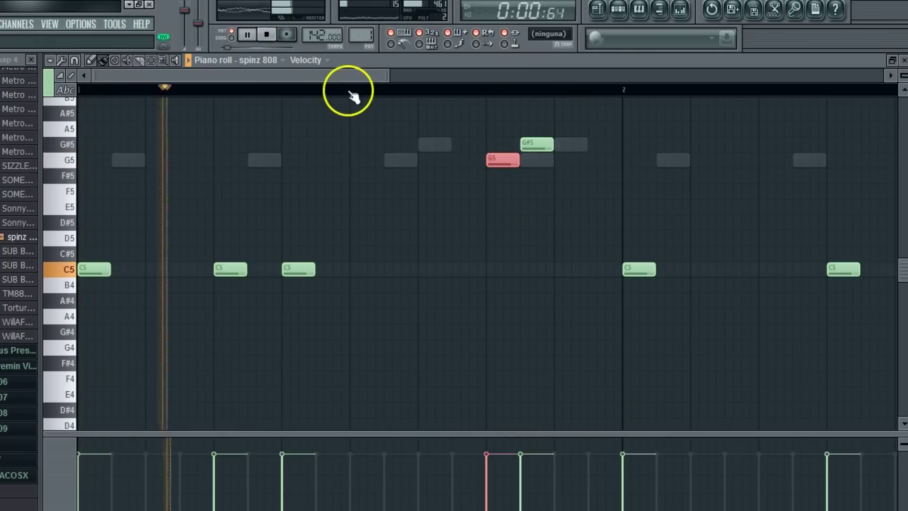
# In bar 2, swap the second C5 note for two adjacent C5 notes near mid-bar and add a C#5 at the bar's end.
pyautogui.moveTo(104, 74); pyautogui.dragTo(300, 270)
pyautogui.rightClick(298, 270)
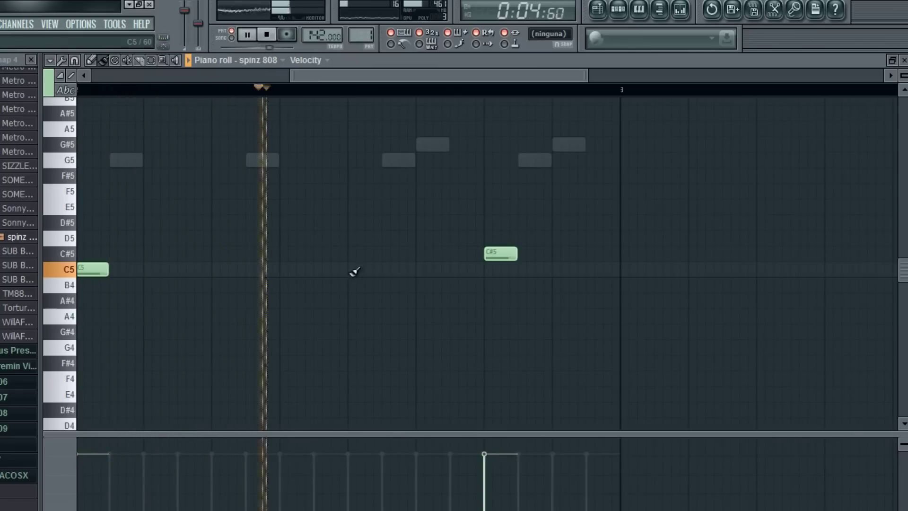
pyautogui.moveTo(355, 272); pyautogui.dragTo(421, 274)
pyautogui.rightClick(437, 269)
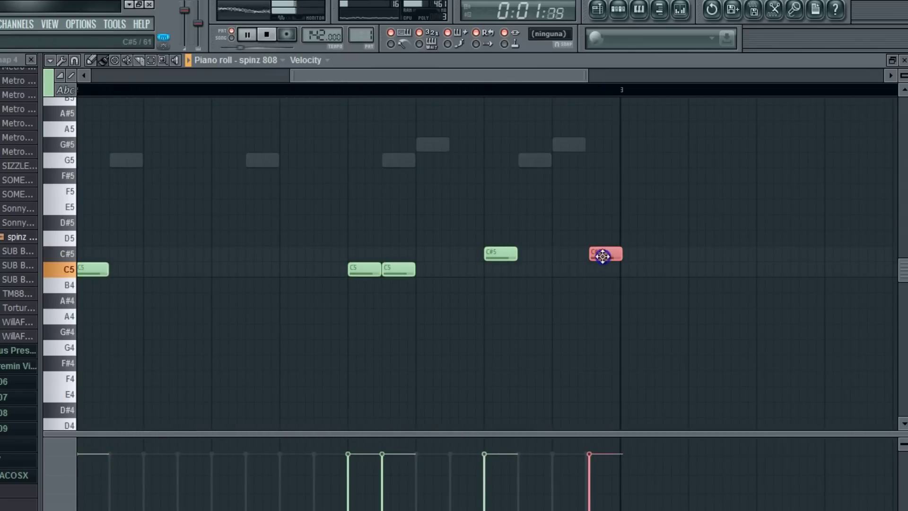
# Open the spinz 808 channel settings and assign the channel to a free mixer track.
pyautogui.click(903, 61)
pyautogui.click(121, 141)
pyautogui.click(121, 142)
pyautogui.click(675, 86)
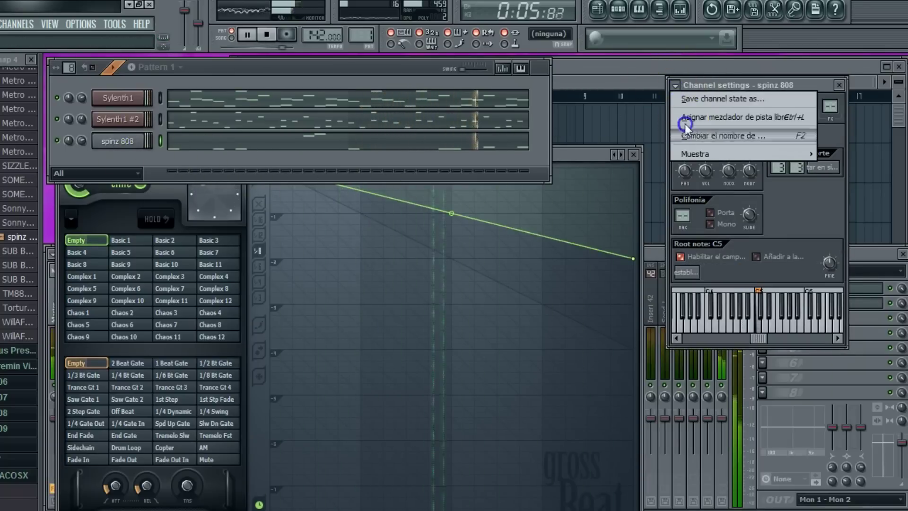
pyautogui.click(702, 121)
pyautogui.press('space')
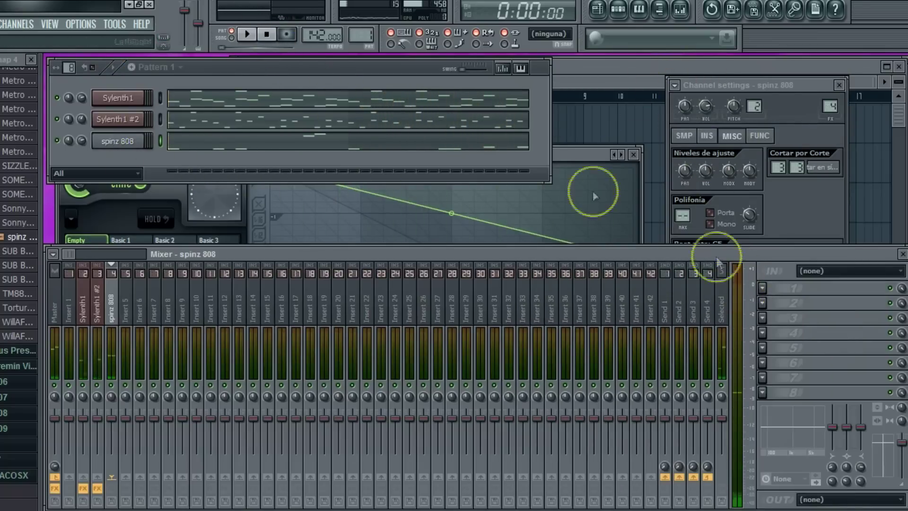
# Add Fruity Fast Dist to the first effect slot of the spinz 808 mixer track and audition the pattern.
pyautogui.click(762, 289)
pyautogui.click(629, 377)
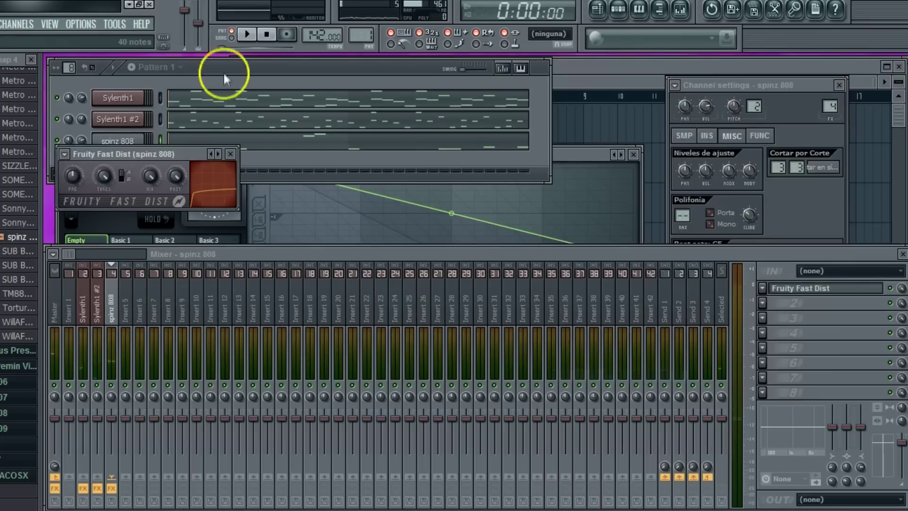
pyautogui.press('space')
pyautogui.click(174, 150)
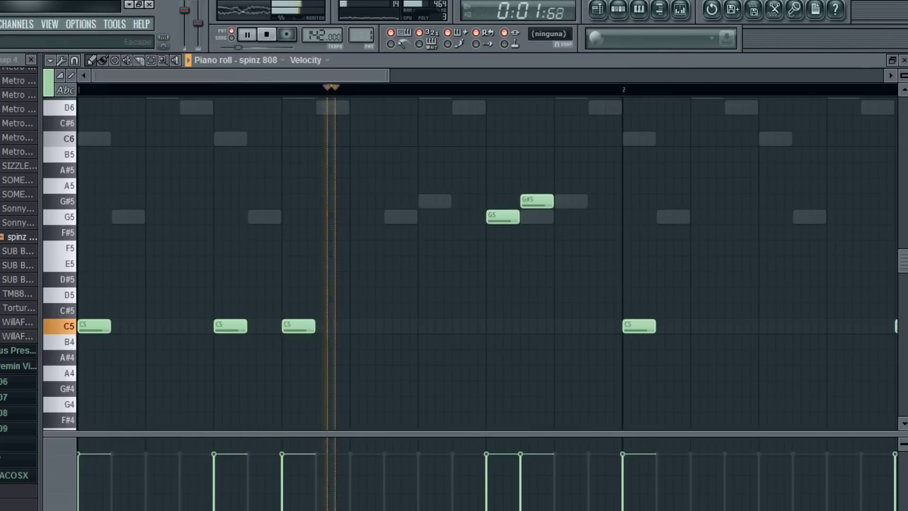
pyautogui.click(904, 61)
pyautogui.click(794, 289)
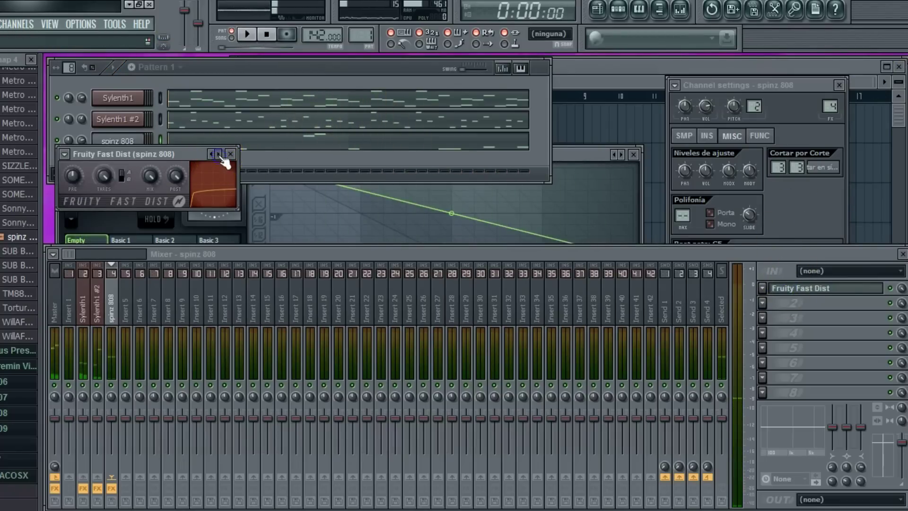
pyautogui.click(215, 85)
pyautogui.press('space')
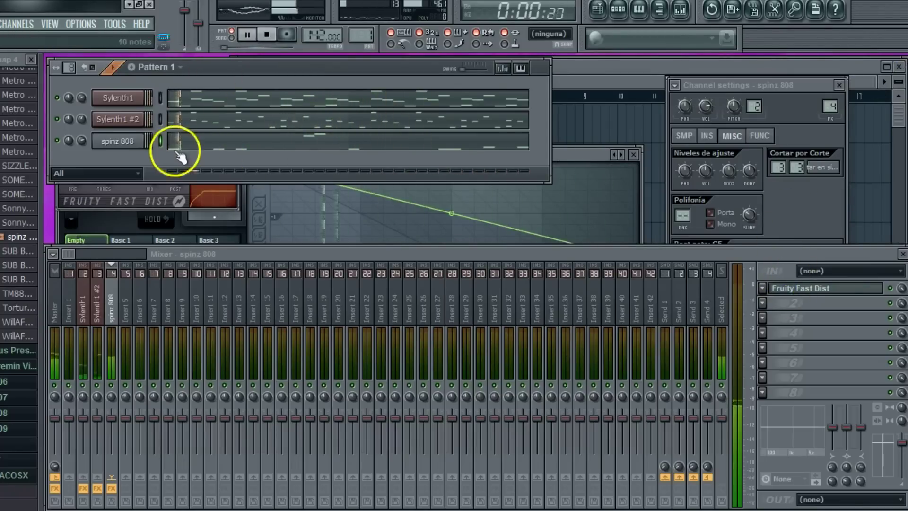
# Select all the spinz 808 notes and transpose them up three semitones.
pyautogui.click(174, 148)
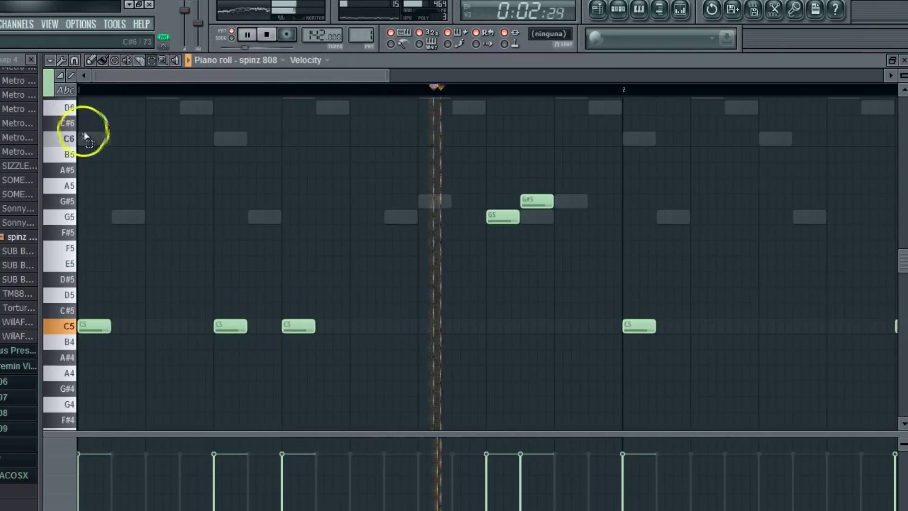
pyautogui.moveTo(83, 135); pyautogui.dragTo(896, 426)
pyautogui.click(91, 61)
pyautogui.moveTo(97, 288); pyautogui.dragTo(83, 237)
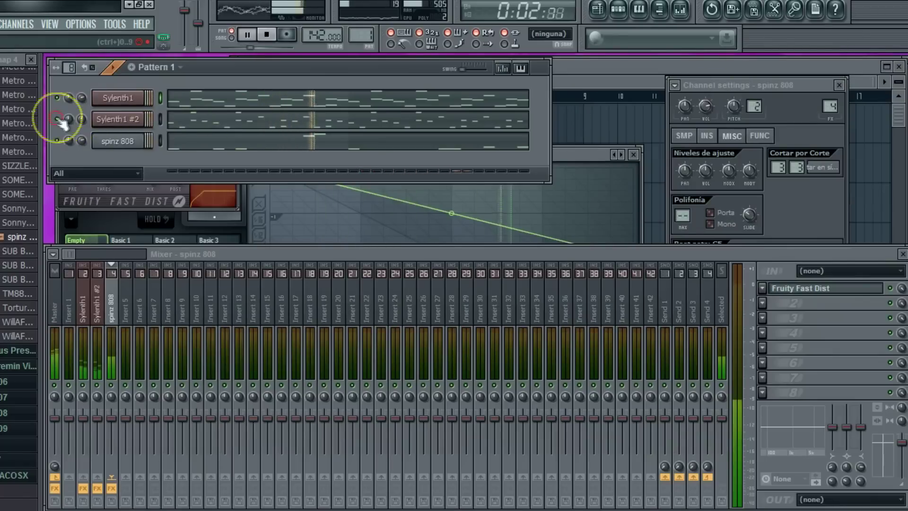
# Solo Sylenth1 #2 and change its preset to 056: SY - 5th sweep.
pyautogui.click(57, 118)
pyautogui.click(144, 124)
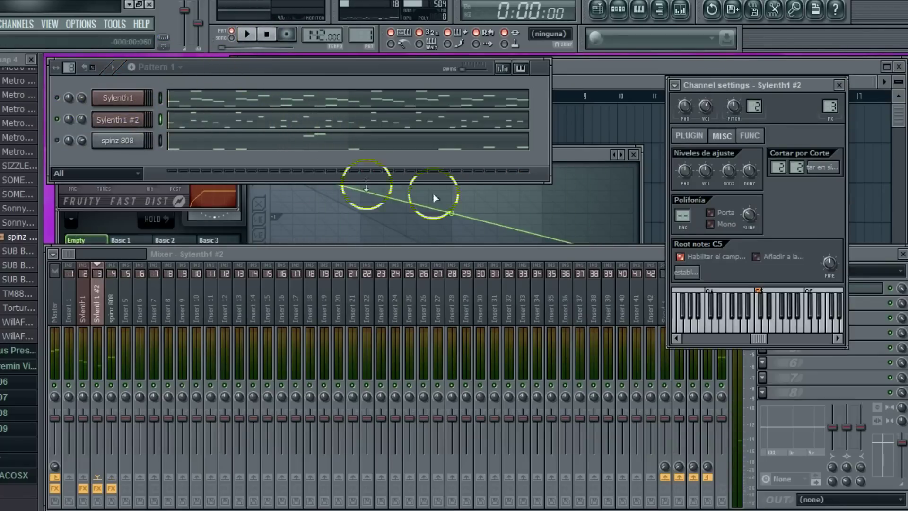
pyautogui.click(700, 137)
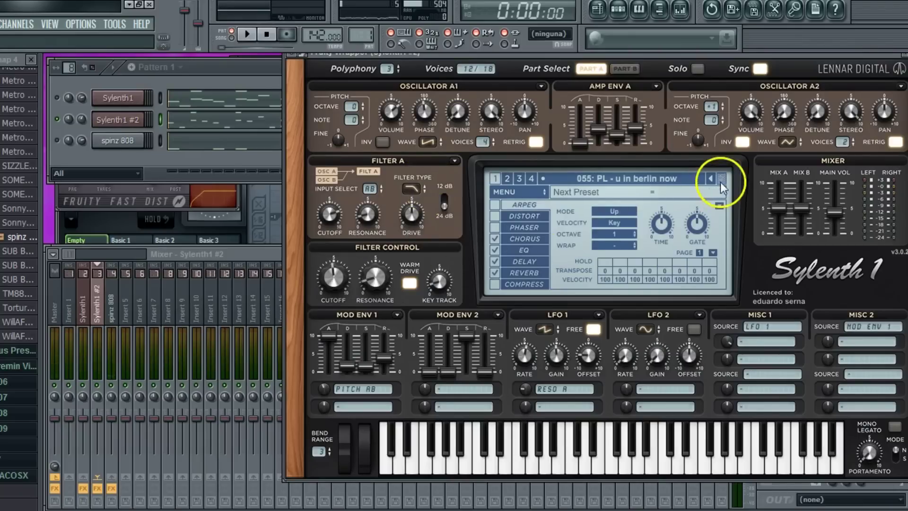
pyautogui.click(721, 181)
pyautogui.click(269, 151)
pyautogui.press('space')
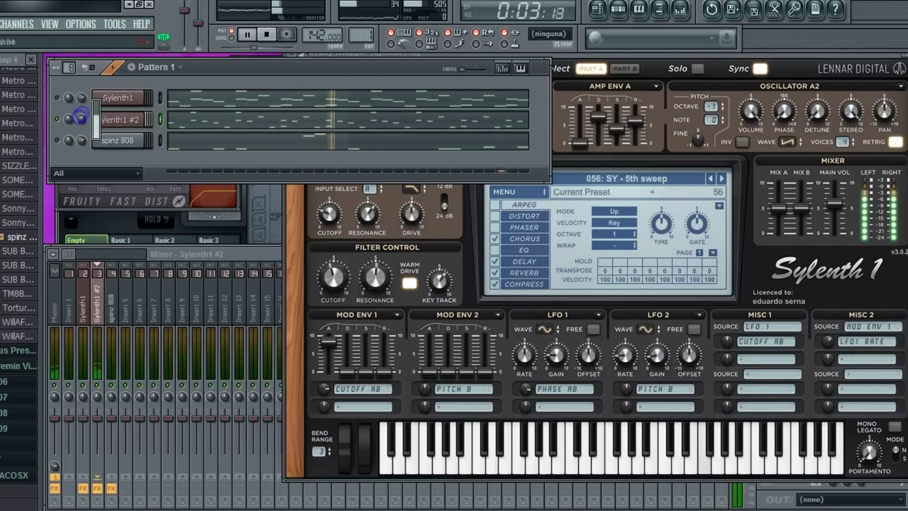
# Raise the whole Sylenth1 #2 melody by one octave so it starts on D#7.
pyautogui.click(182, 123)
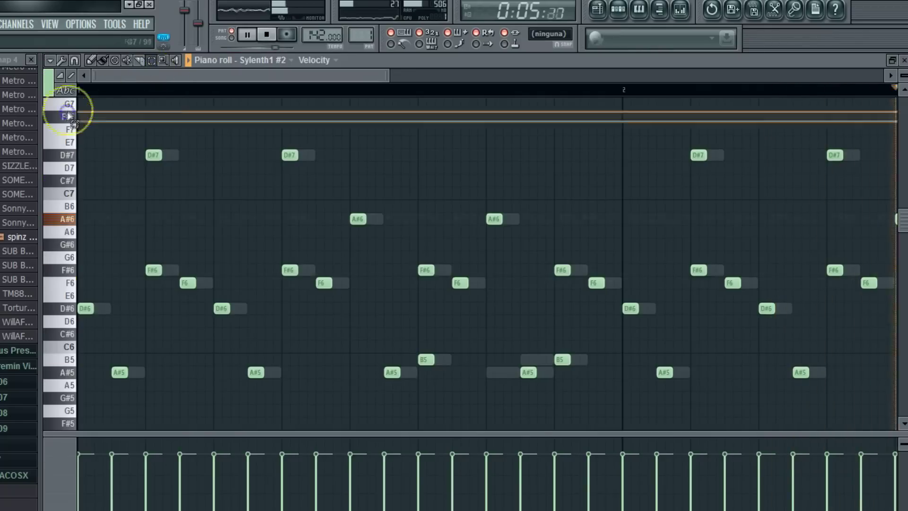
pyautogui.moveTo(82, 275); pyautogui.dragTo(61, 120)
pyautogui.press('space')
pyautogui.press('space')
pyautogui.press('space')
pyautogui.press('space')
pyautogui.scroll(2, 85, 166)
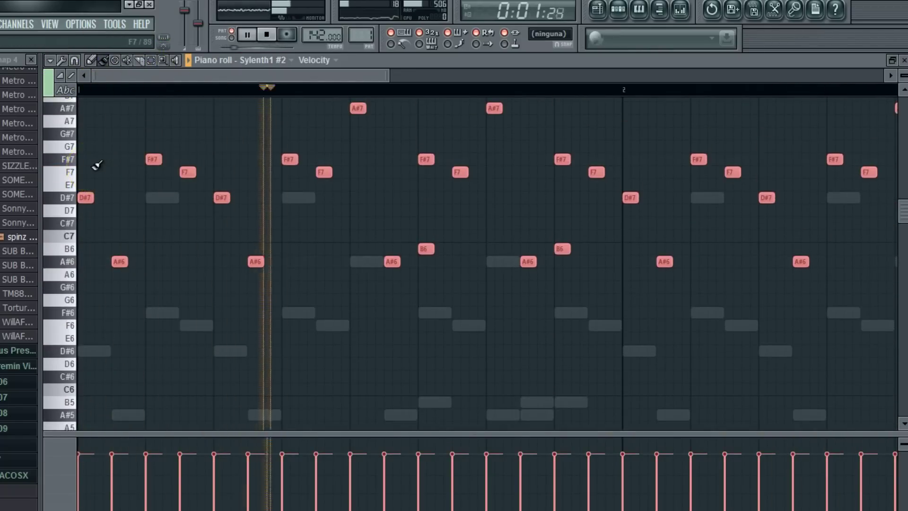
pyautogui.click(904, 60)
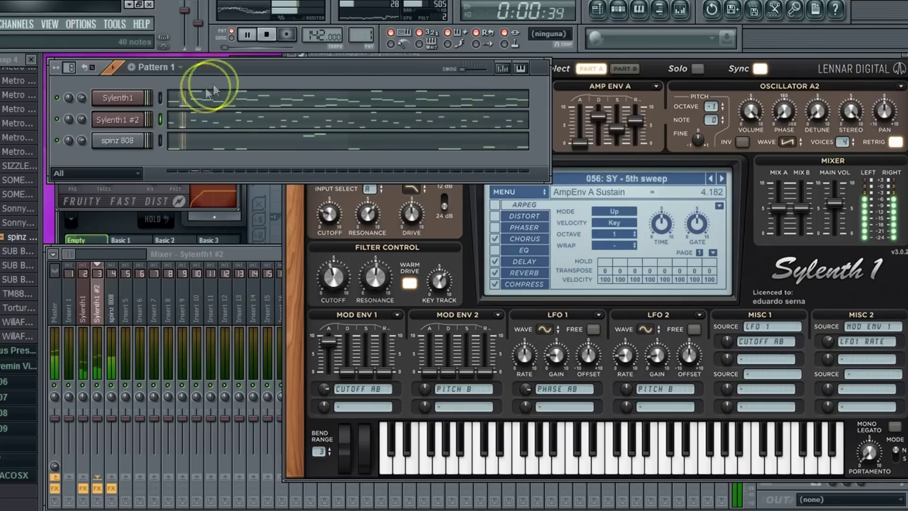
# Add Fruity Parametric EQ 2 to the second effect slot of the spinz 808 mixer track.
pyautogui.click(110, 295)
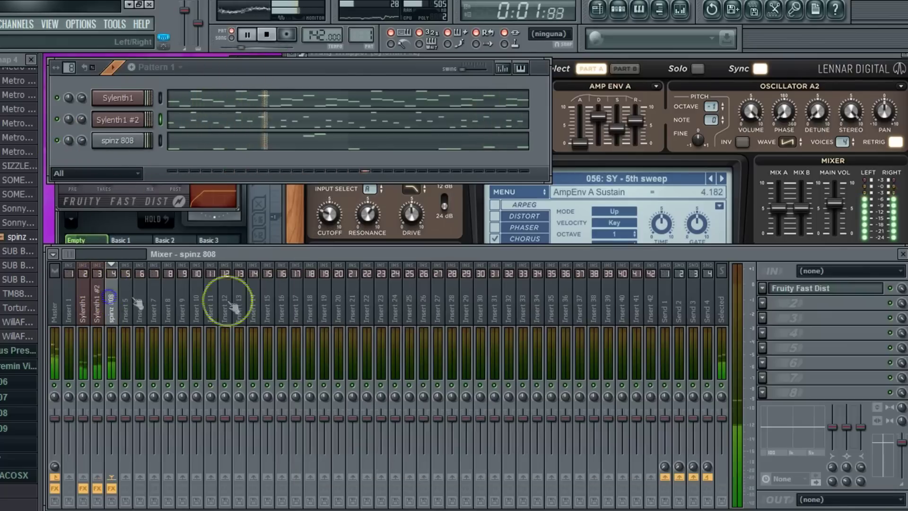
pyautogui.click(804, 289)
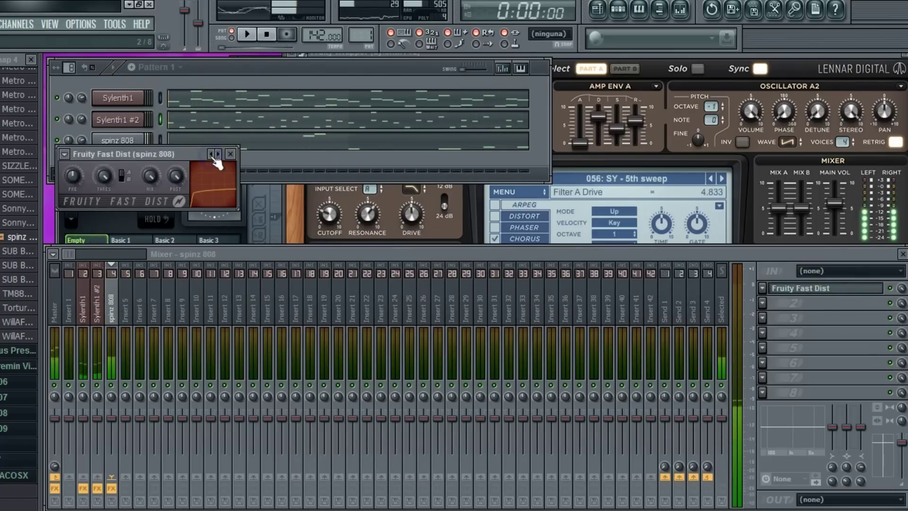
pyautogui.click(765, 333)
pyautogui.click(752, 100)
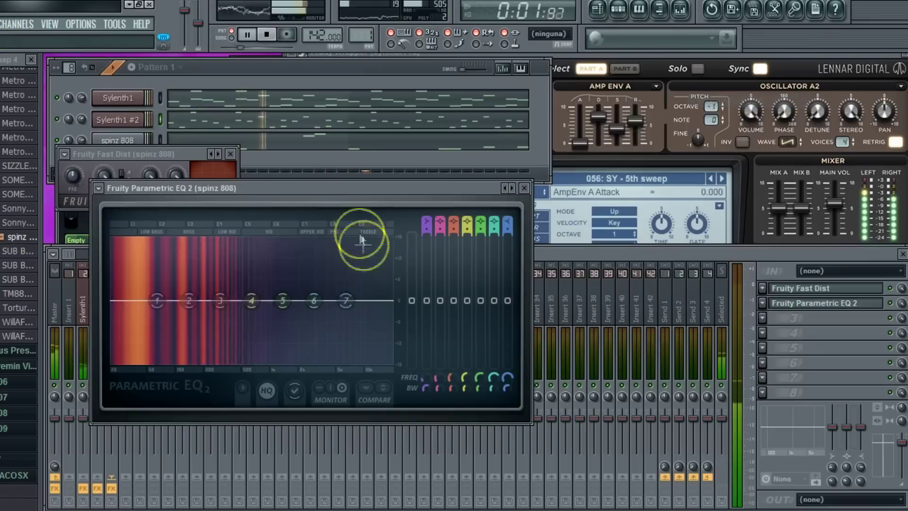
# Shape the spinz 808 EQ with a band 1 low boost, a deep band 5 cut around 1 kHz and a slight band 7 boost.
pyautogui.moveTo(157, 300); pyautogui.dragTo(256, 426)
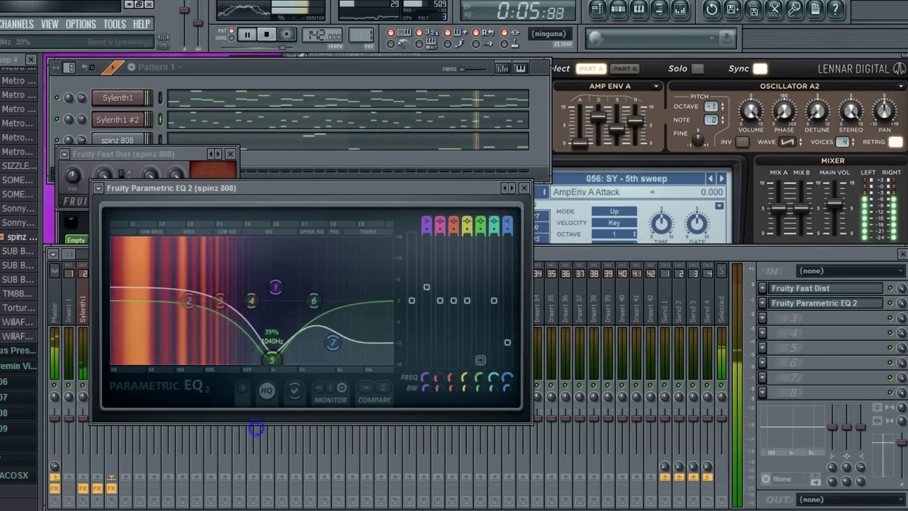
pyautogui.rightClick(343, 348)
pyautogui.click(351, 361)
pyautogui.moveTo(347, 301); pyautogui.dragTo(329, 292)
pyautogui.moveTo(272, 359); pyautogui.dragTo(249, 375)
pyautogui.moveTo(277, 295); pyautogui.dragTo(229, 287)
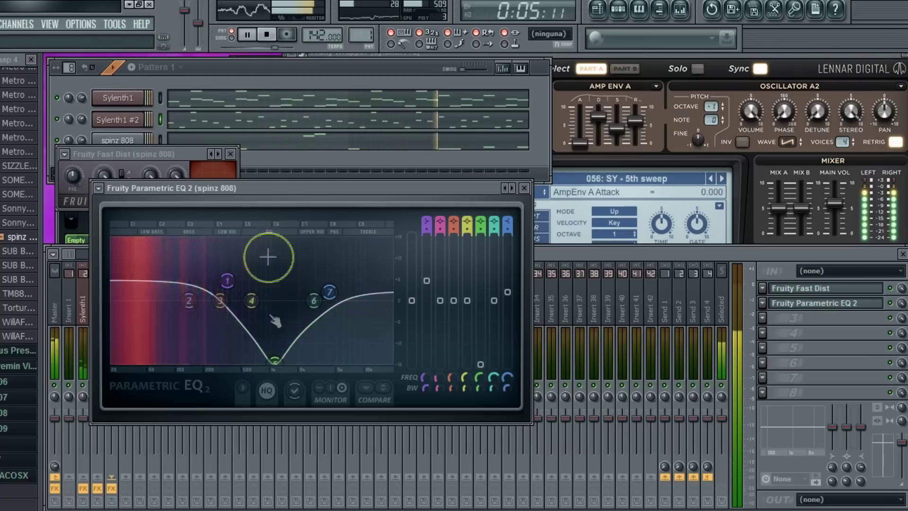
# Select all the spinz 808 notes and lower them two semitones so the line starts on C#5.
pyautogui.click(197, 143)
pyautogui.moveTo(88, 126); pyautogui.dragTo(896, 425)
pyautogui.click(103, 61)
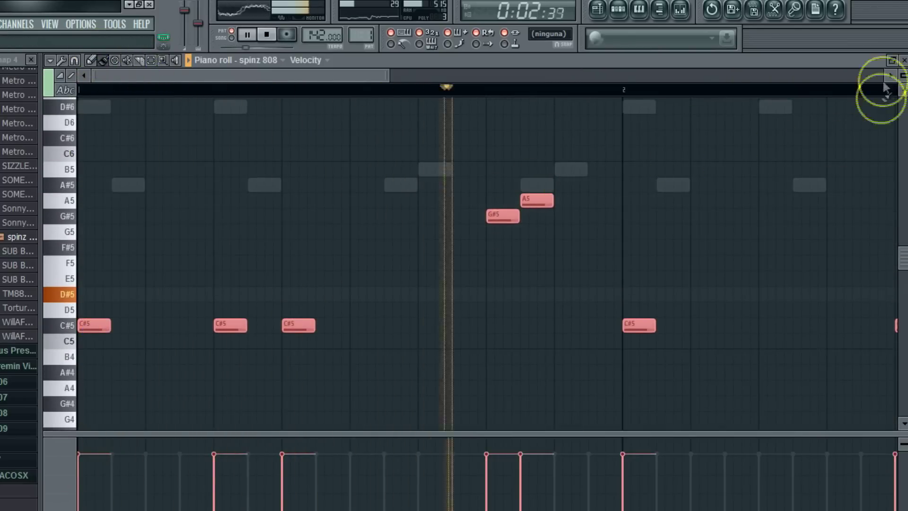
pyautogui.click(903, 60)
# Select the whole Sylenth1 #2 melody and lower it two semitones so it starts on C#7.
pyautogui.click(227, 135)
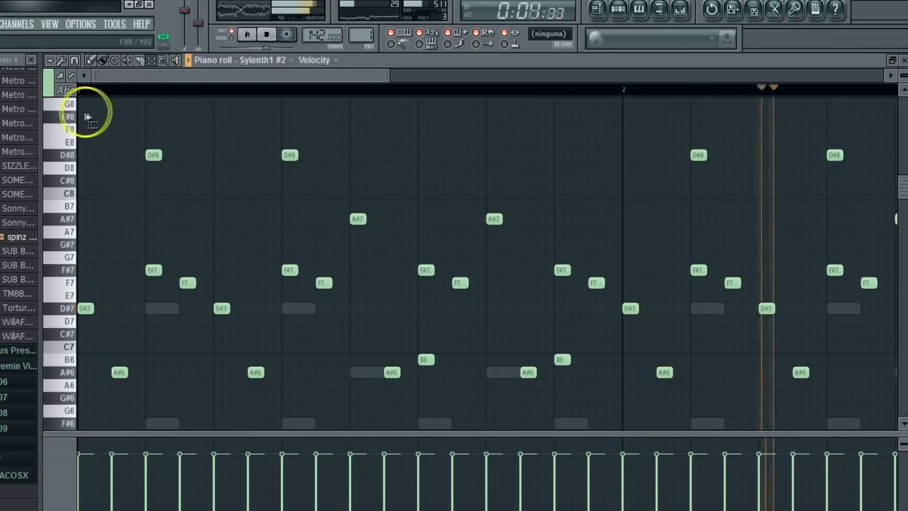
pyautogui.press('space')
pyautogui.hotkey('ctrl', 'a')
pyautogui.scroll(-1, 77, 189)
pyautogui.moveTo(150, 125); pyautogui.dragTo(147, 151)
pyautogui.press('space')
pyautogui.click(904, 60)
# Select the whole Sylenth1 melody and lower it two semitones so it starts on C#6.
pyautogui.click(217, 97)
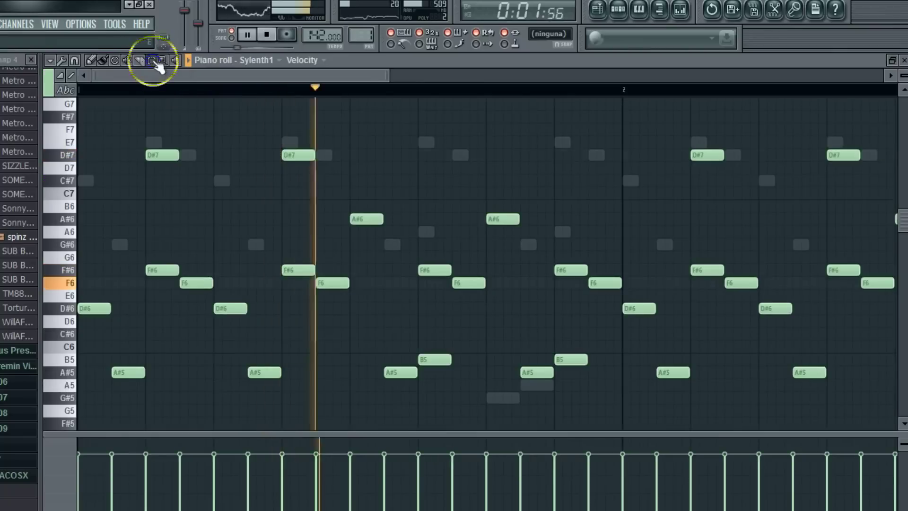
pyautogui.press('space')
pyautogui.hotkey('ctrl', 'a')
pyautogui.scroll(-1, 77, 283)
pyautogui.moveTo(153, 132); pyautogui.dragTo(154, 156)
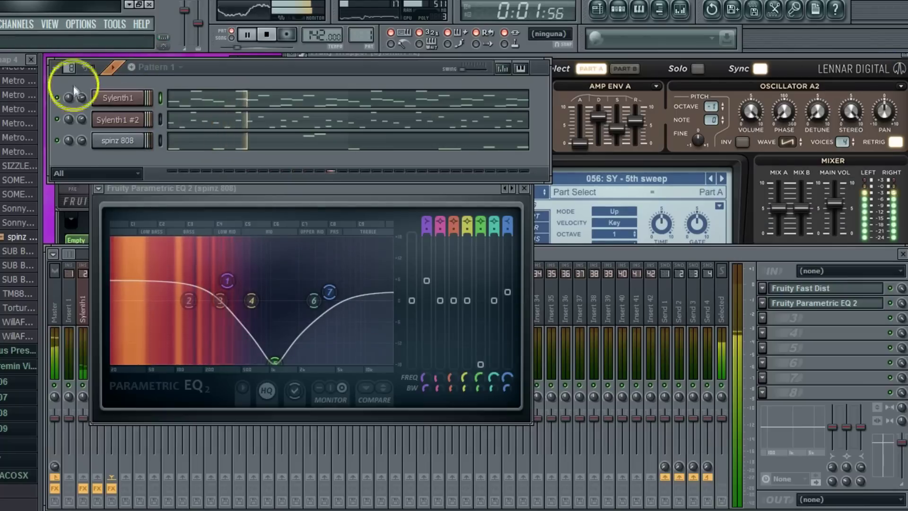
# Reset band 1 of the spinz 808 EQ to its default flat level.
pyautogui.rightClick(57, 98)
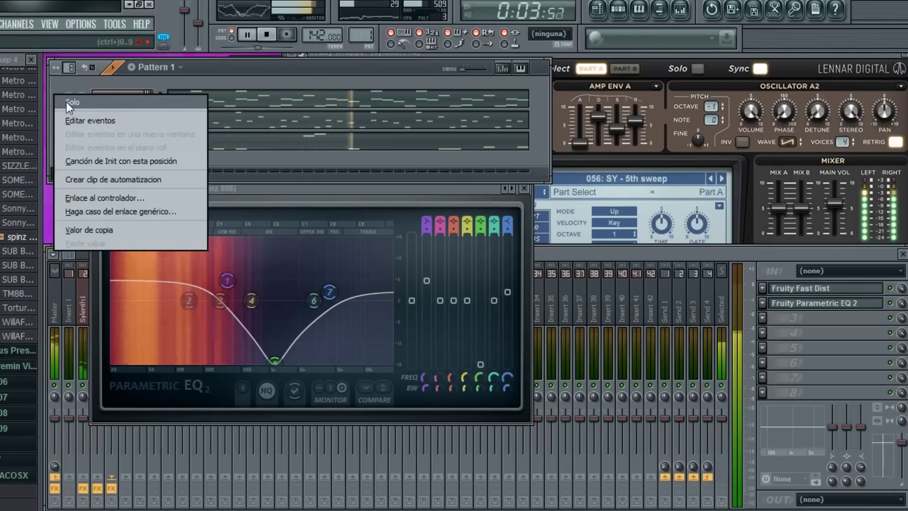
pyautogui.click(101, 141)
pyautogui.moveTo(227, 281); pyautogui.dragTo(206, 284)
pyautogui.rightClick(207, 284)
pyautogui.click(228, 306)
pyautogui.click(219, 77)
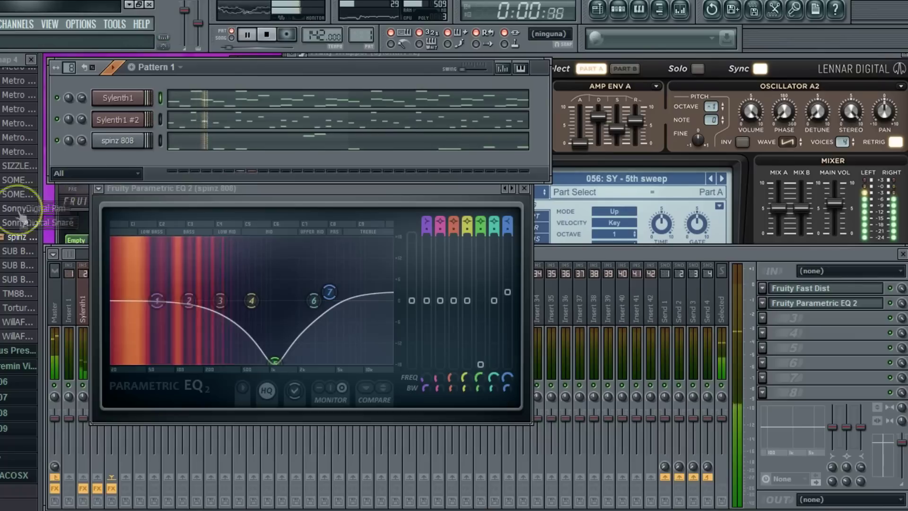
# Move the third C#5 note of the spinz 808 line one note length later in bar one.
pyautogui.scroll(5, 15, 217)
pyautogui.click(10, 105)
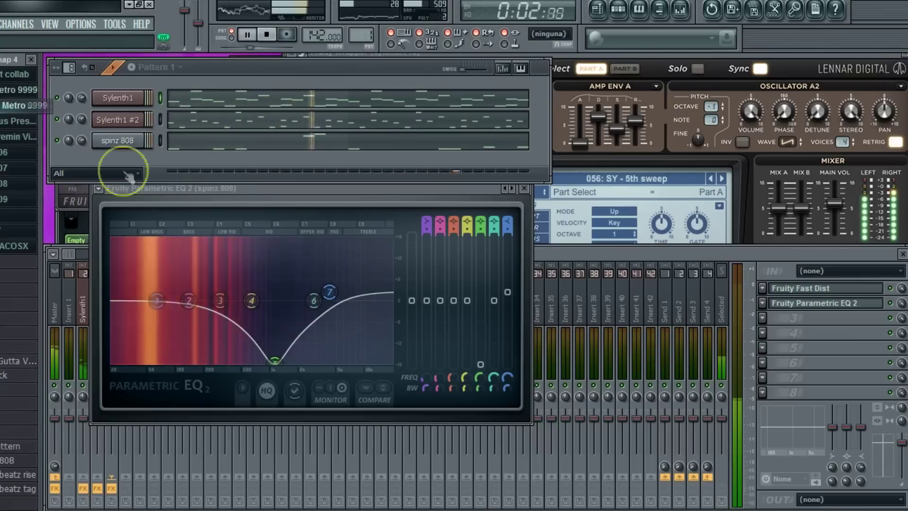
pyautogui.click(192, 157)
pyautogui.press('space')
pyautogui.press('space')
pyautogui.click(182, 144)
pyautogui.press('space')
pyautogui.click(106, 61)
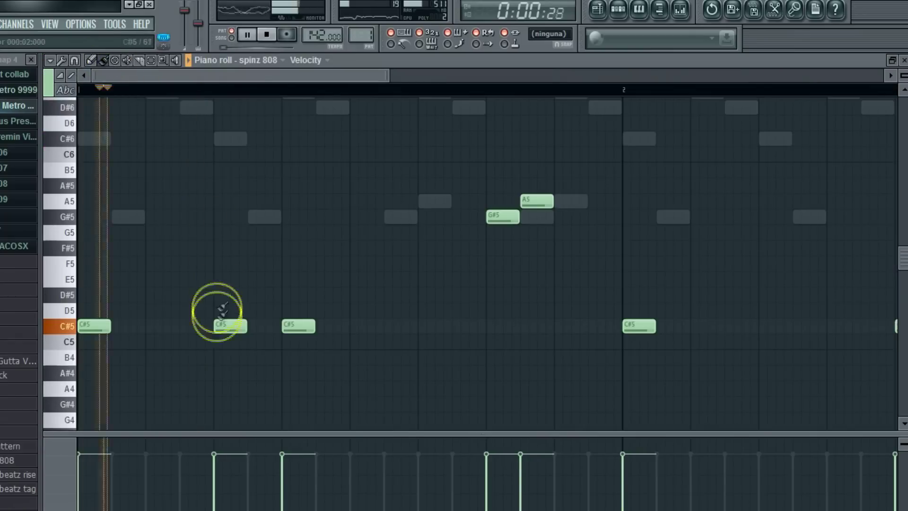
pyautogui.moveTo(284, 326); pyautogui.dragTo(322, 325)
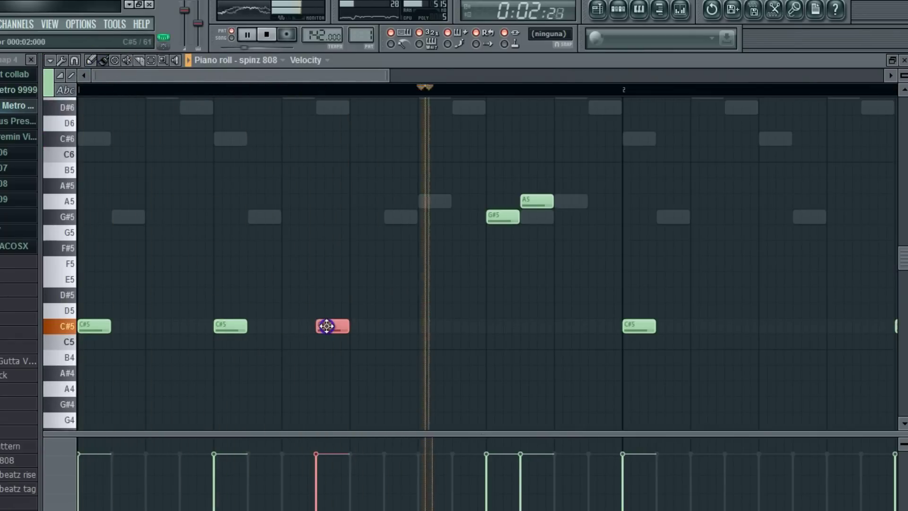
# Replace the G#5 and A5 notes in bar one of the spinz 808 line with a single D5 note.
pyautogui.rightClick(524, 203)
pyautogui.rightClick(502, 217)
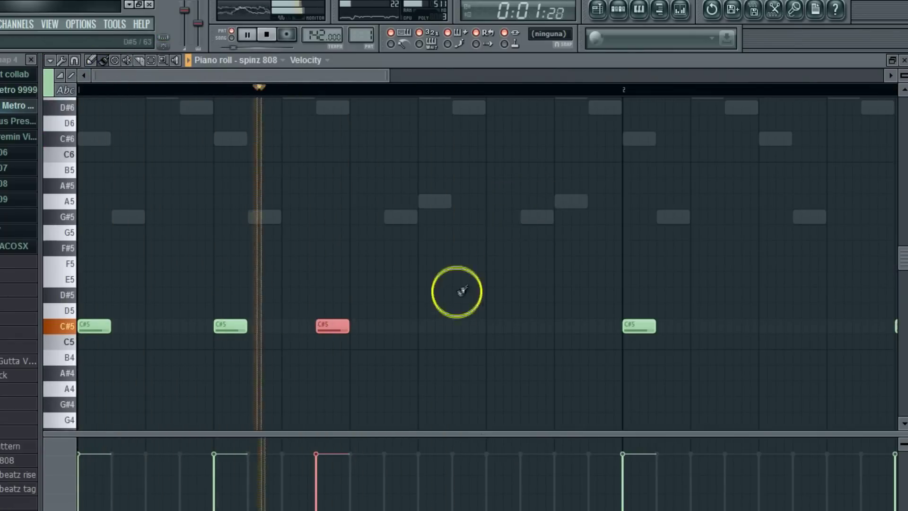
pyautogui.click(487, 310)
# Rewrite bar two of the spinz 808 line to repeat bar one's rhythm with three C#5 notes and a D5.
pyautogui.moveTo(302, 76); pyautogui.dragTo(467, 128)
pyautogui.scroll(-2, 334, 278)
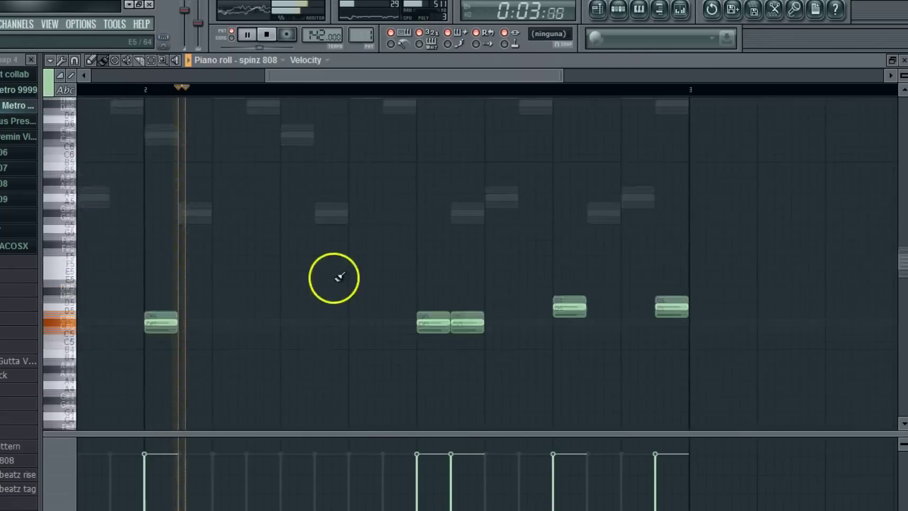
pyautogui.click(278, 230)
pyautogui.click(372, 233)
pyautogui.rightClick(394, 233)
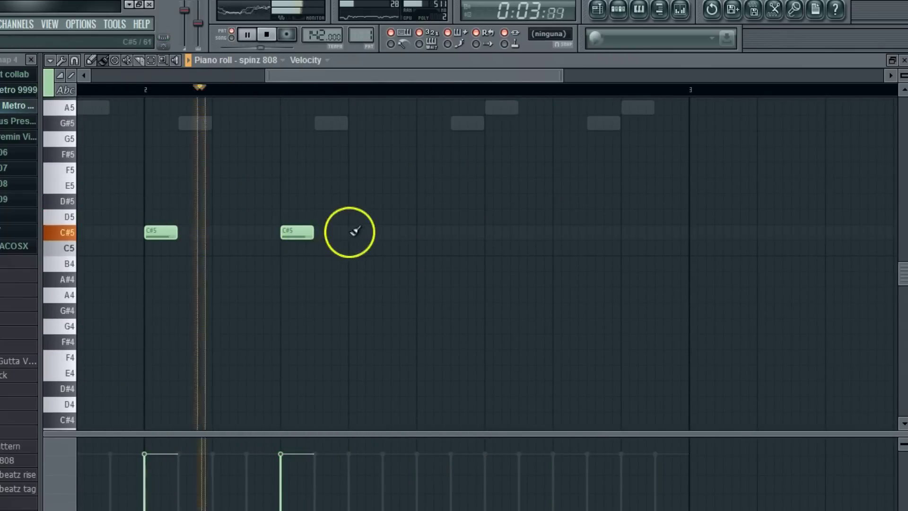
pyautogui.click(393, 232)
pyautogui.moveTo(599, 215); pyautogui.dragTo(652, 215)
pyautogui.rightClick(652, 215)
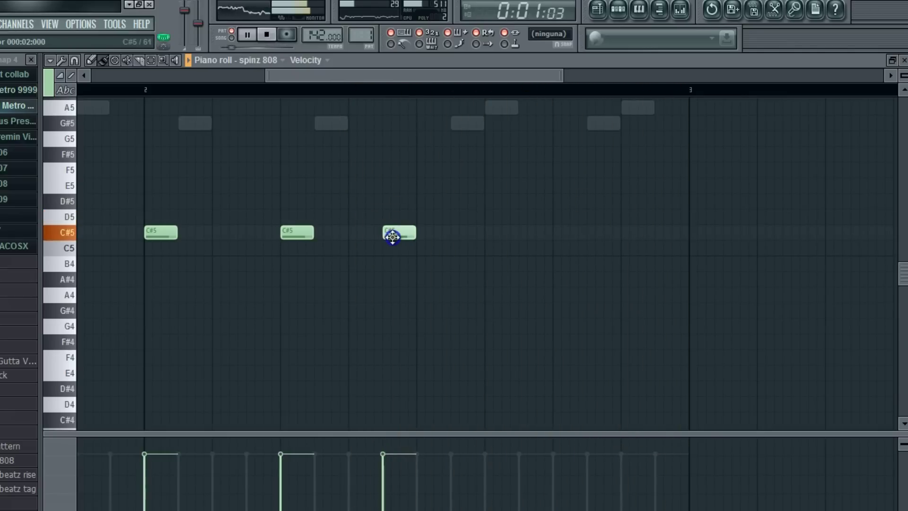
pyautogui.click(295, 89)
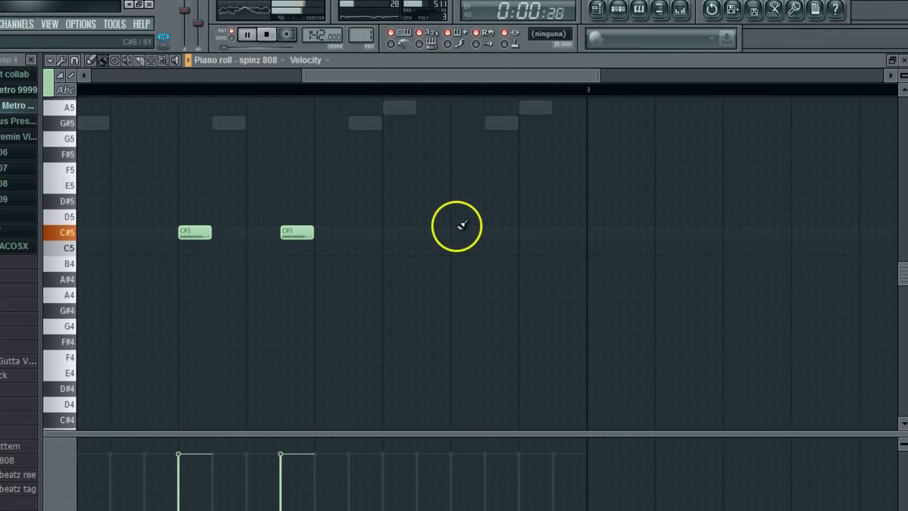
pyautogui.click(903, 61)
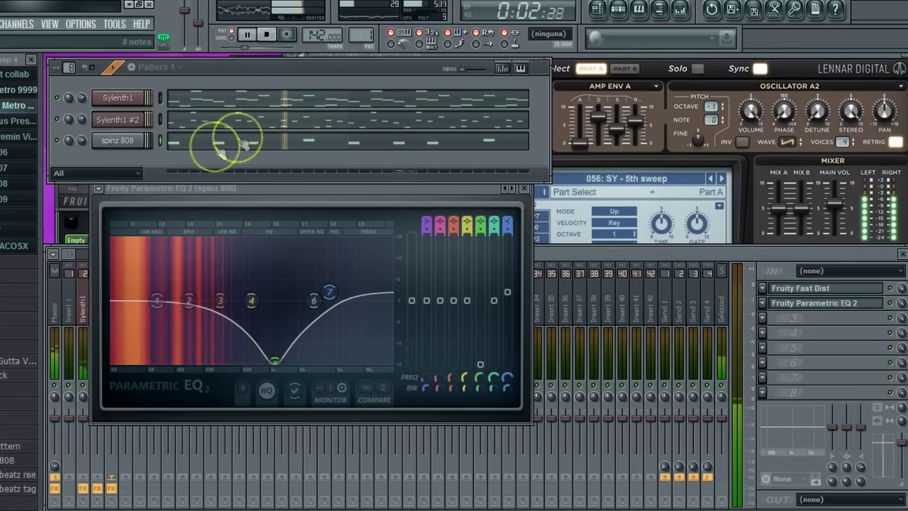
# Raise all the spinz 808 and Sylenth1 #2 notes one semitone so the #2 melody starts on D7.
pyautogui.click(172, 151)
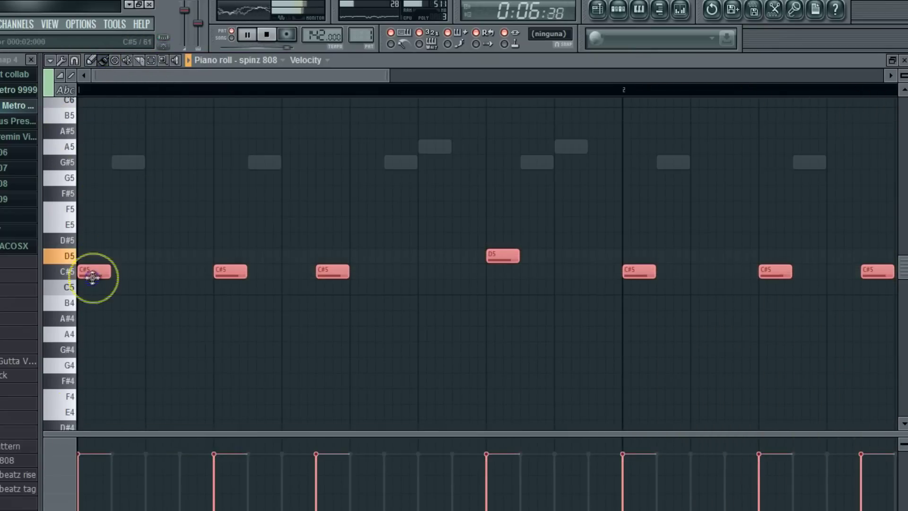
pyautogui.click(903, 61)
pyautogui.click(132, 115)
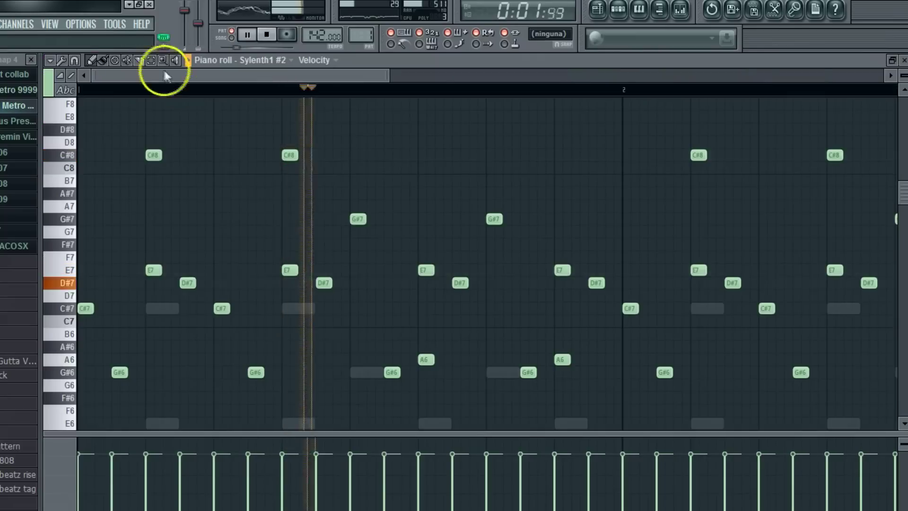
pyautogui.scroll(-1, 93, 108)
pyautogui.hotkey('ctrl', 'a')
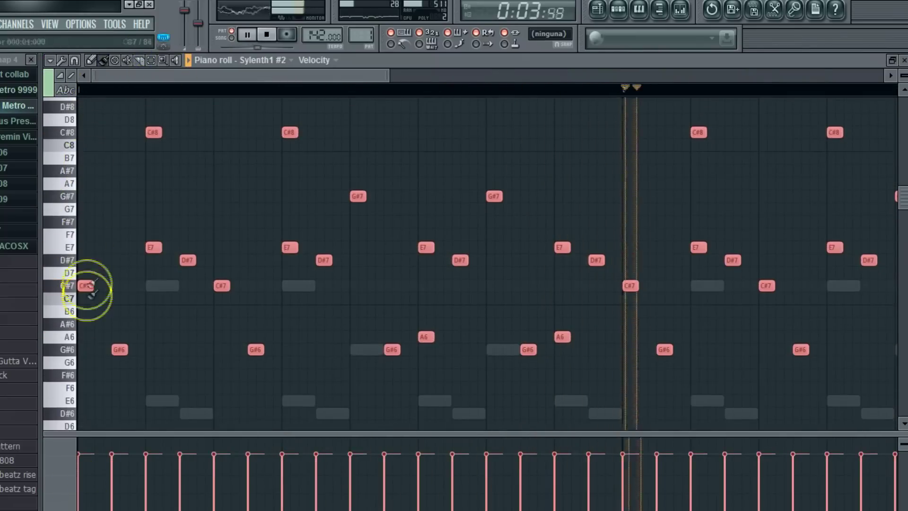
pyautogui.moveTo(86, 286); pyautogui.dragTo(86, 273)
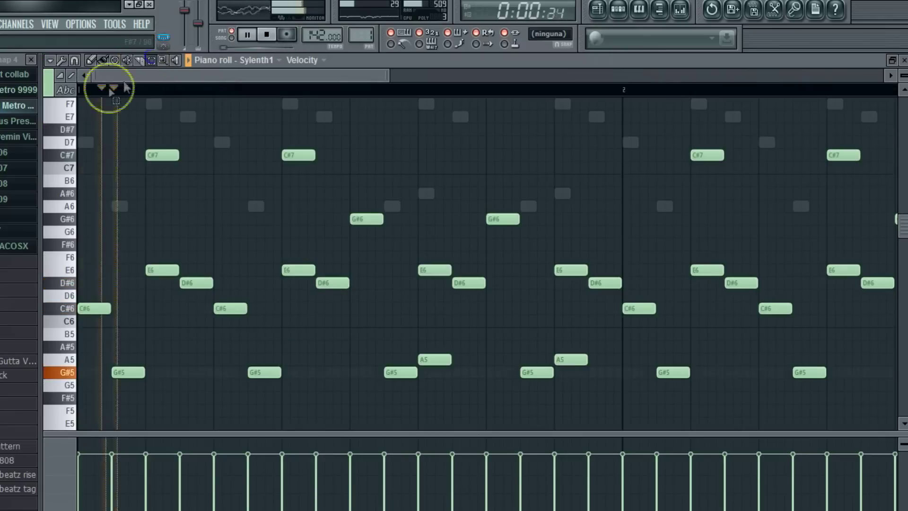
# Select the whole Sylenth1 melody and raise it one semitone so it starts on D6.
pyautogui.hotkey('ctrl', 'a')
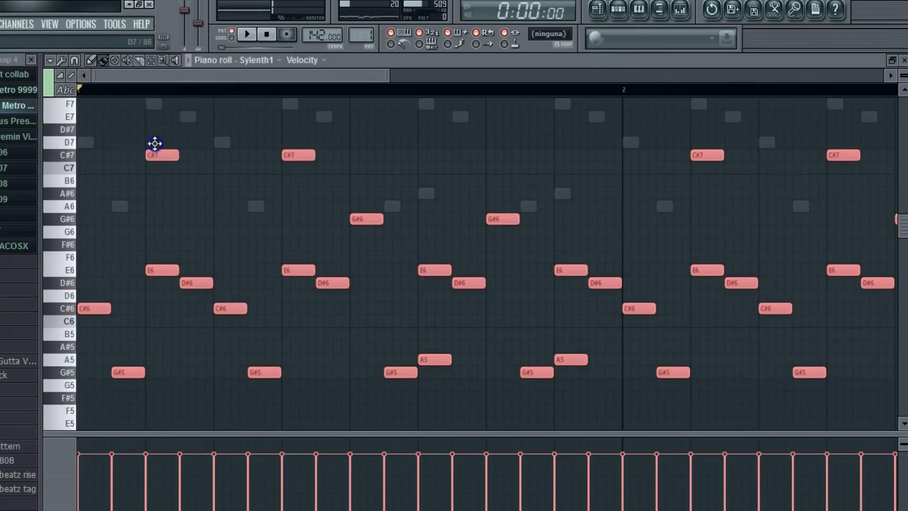
pyautogui.press('space')
pyautogui.click(903, 60)
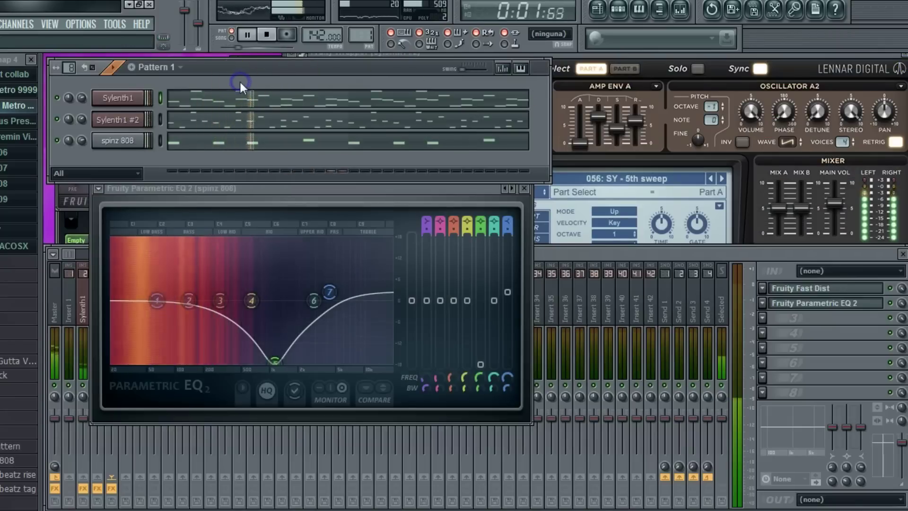
# Add the TM88H1HAT sample from the drum kit folder as a new channel and fill it every two steps.
pyautogui.scroll(4, 19, 256)
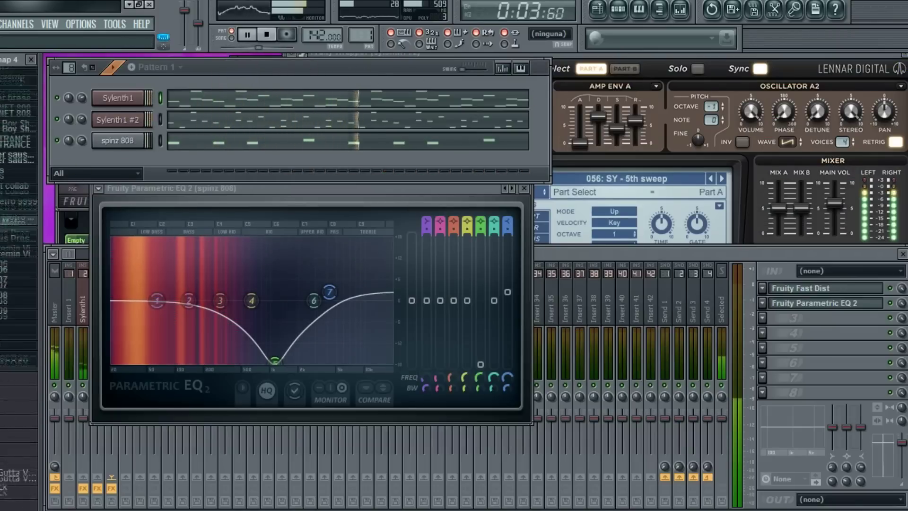
pyautogui.click(19, 172)
pyautogui.scroll(3, 19, 237)
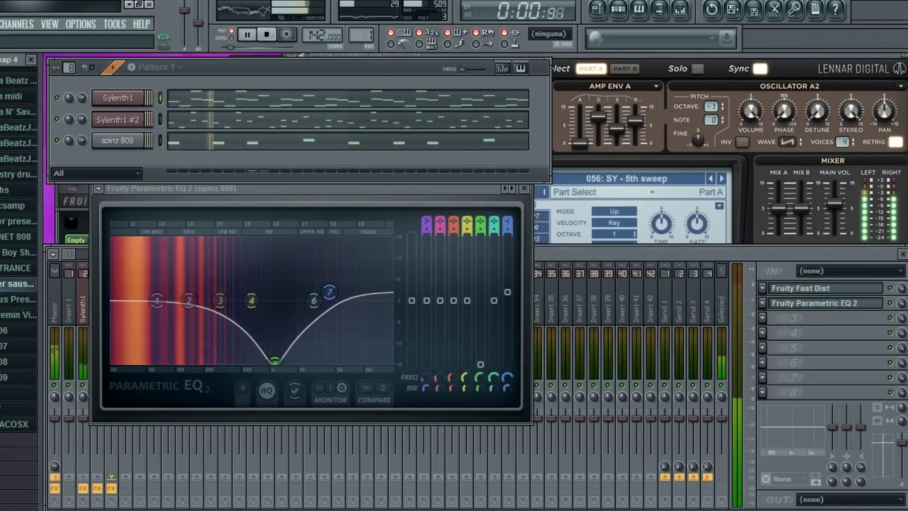
pyautogui.click(19, 345)
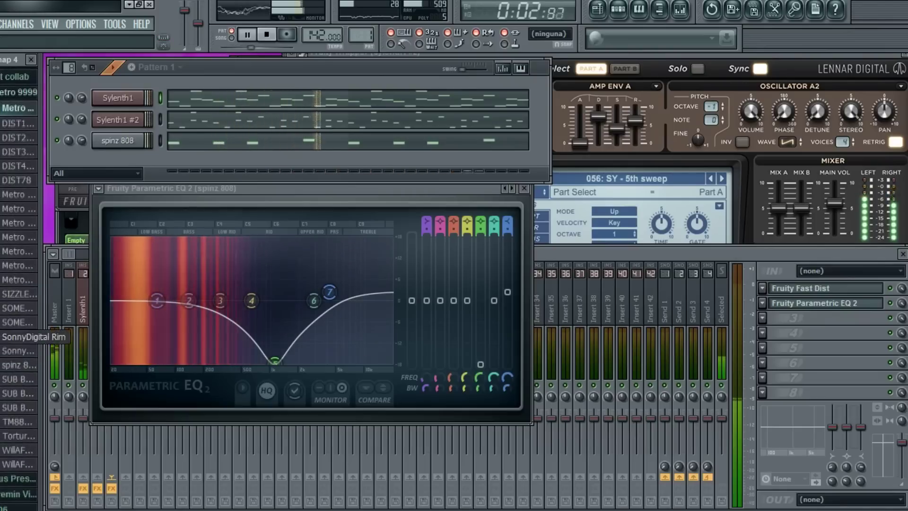
pyautogui.click(28, 421)
pyautogui.moveTo(28, 421); pyautogui.dragTo(113, 178)
pyautogui.rightClick(137, 161)
pyautogui.click(183, 264)
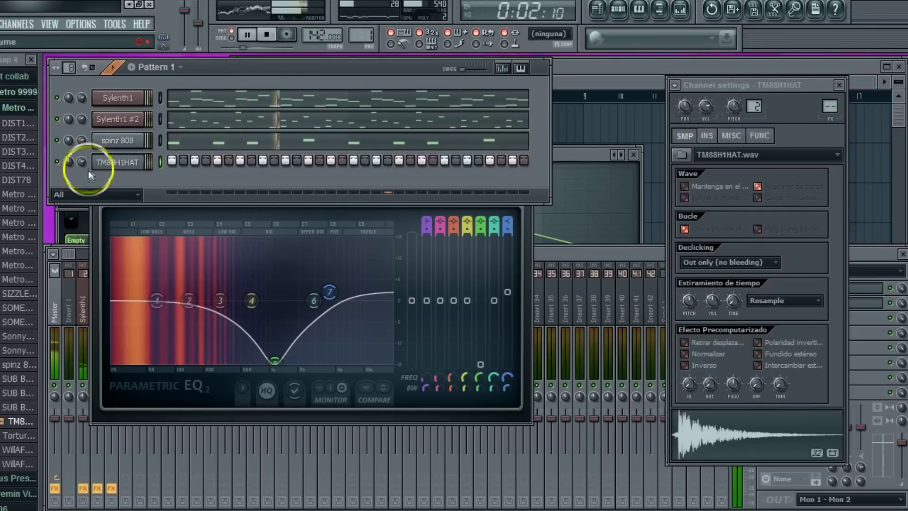
# Delete the TM88H1HAT channel from the pattern and stop playback.
pyautogui.rightClick(102, 163)
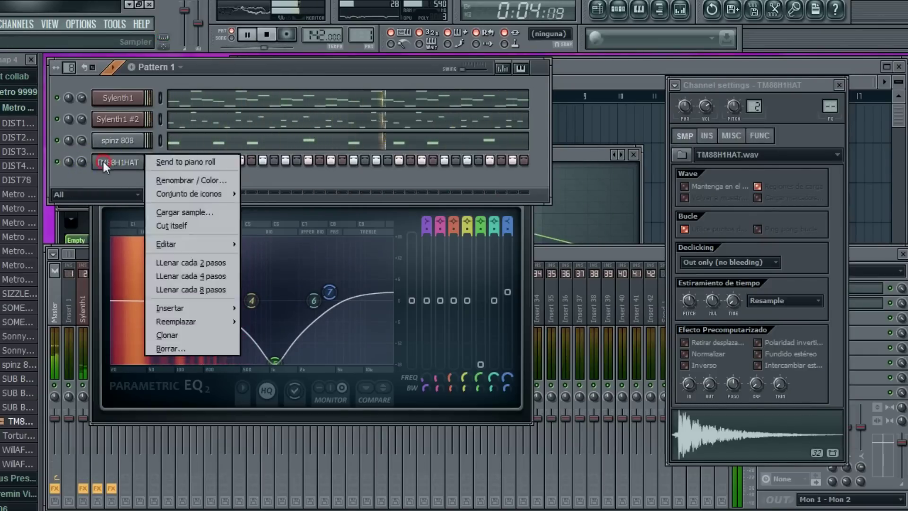
pyautogui.click(142, 351)
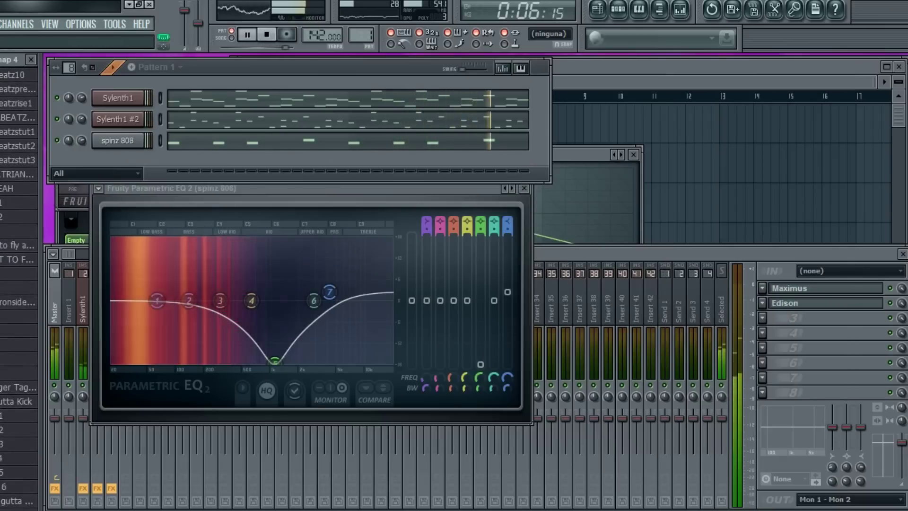
pyautogui.rightClick(69, 98)
pyautogui.click(203, 86)
pyautogui.press('space')
# Open the Sylenth1 channel's instrument window and start playback to hear its preset.
pyautogui.click(121, 100)
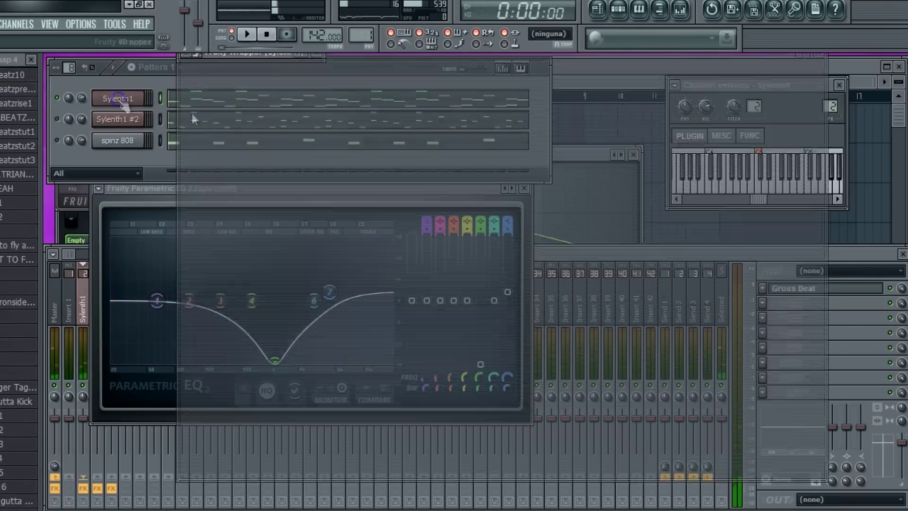
pyautogui.click(459, 148)
pyautogui.click(616, 179)
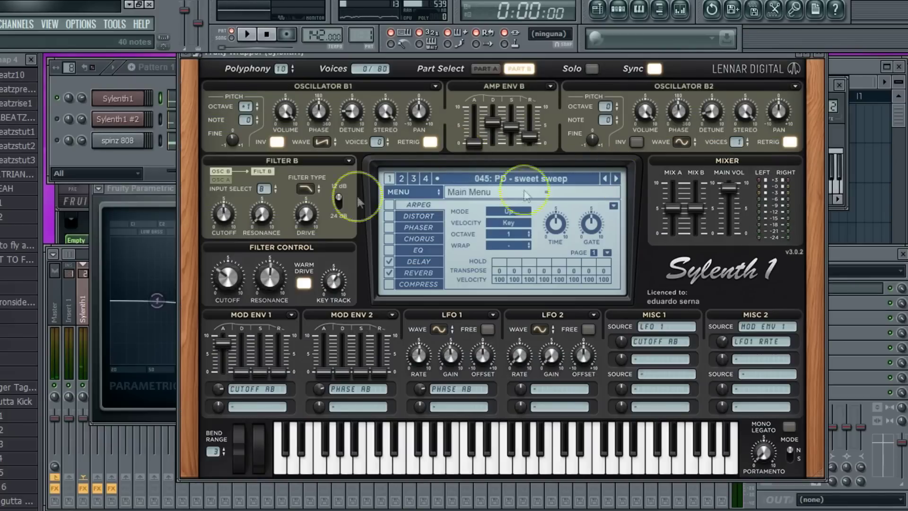
pyautogui.press('space')
pyautogui.click(171, 179)
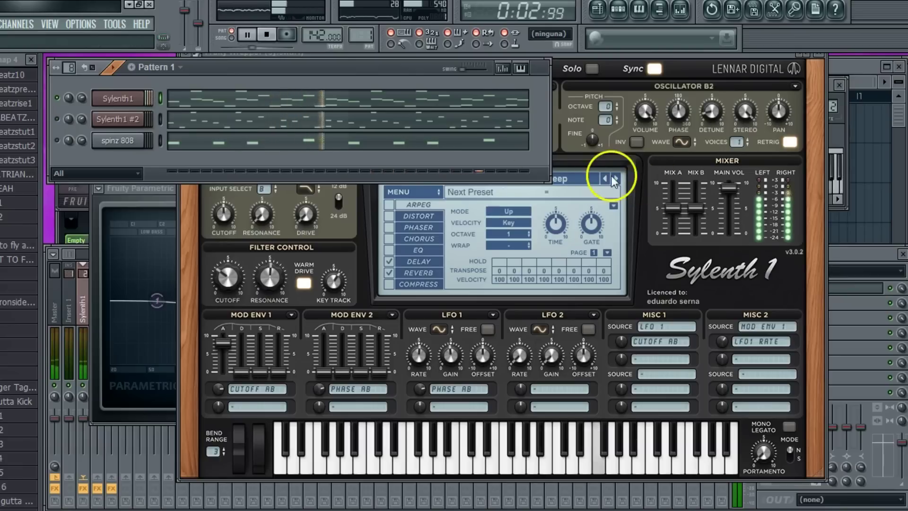
# Step forward through the Sylenth1 presets during playback, from 047: PL - binary up to 061: SY - big ass bell sound.
pyautogui.click(615, 178)
pyautogui.click(614, 179)
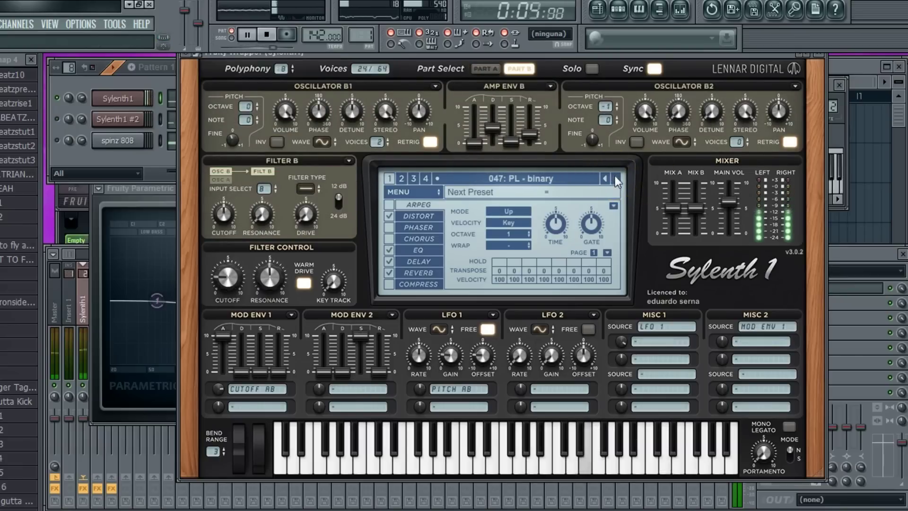
pyautogui.click(615, 179)
pyautogui.click(615, 179)
pyautogui.click(615, 179)
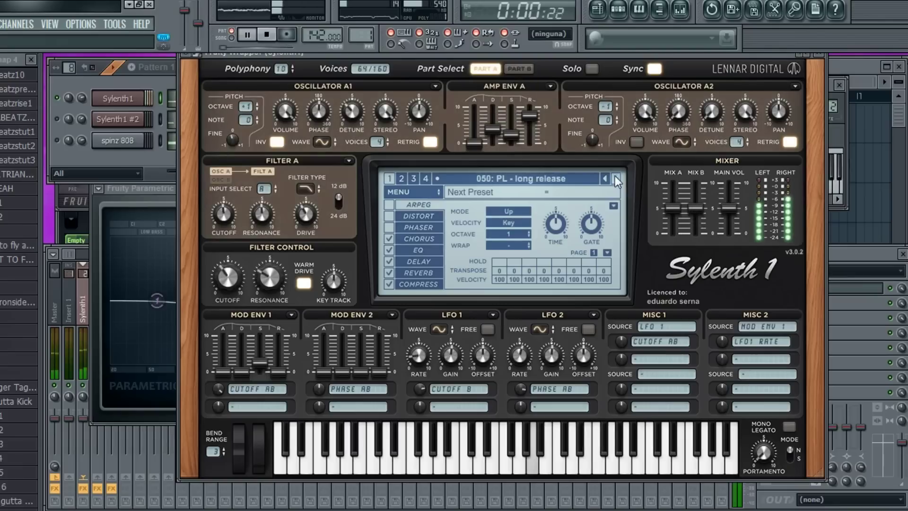
pyautogui.click(615, 178)
pyautogui.click(615, 178)
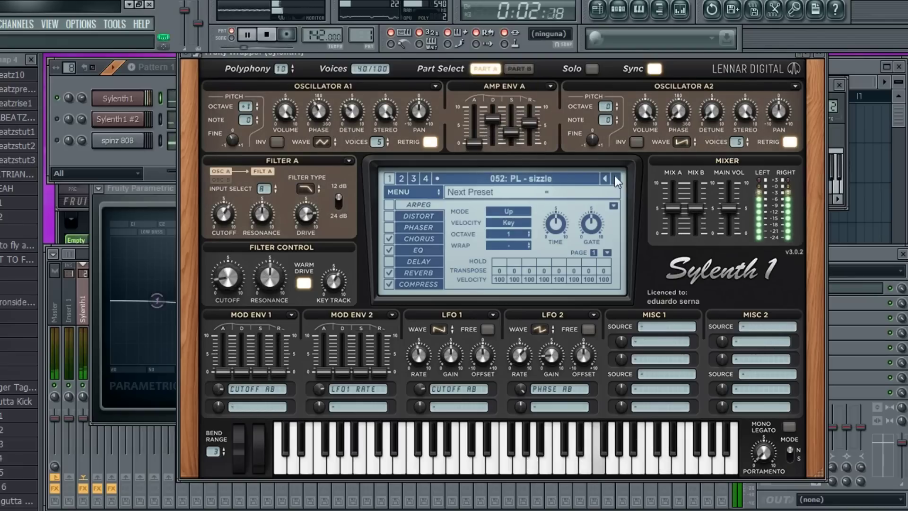
pyautogui.click(615, 179)
pyautogui.click(614, 178)
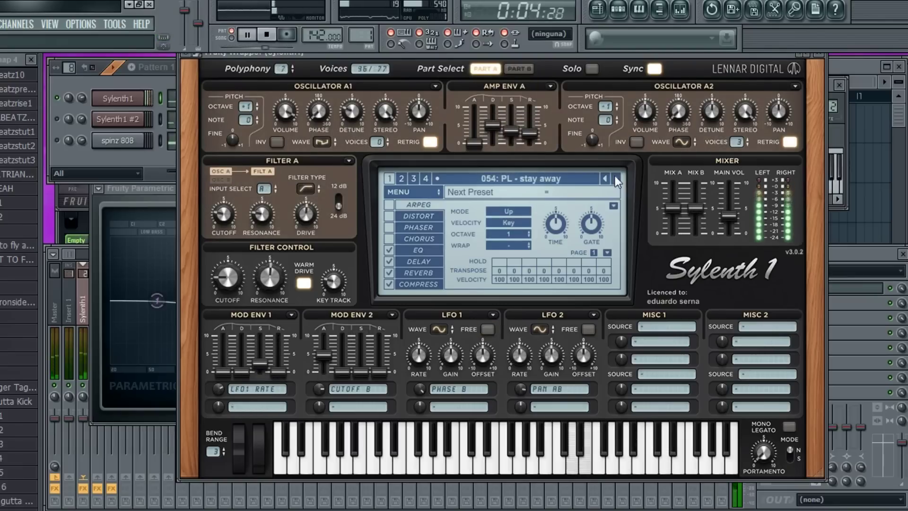
pyautogui.click(615, 179)
pyautogui.click(616, 180)
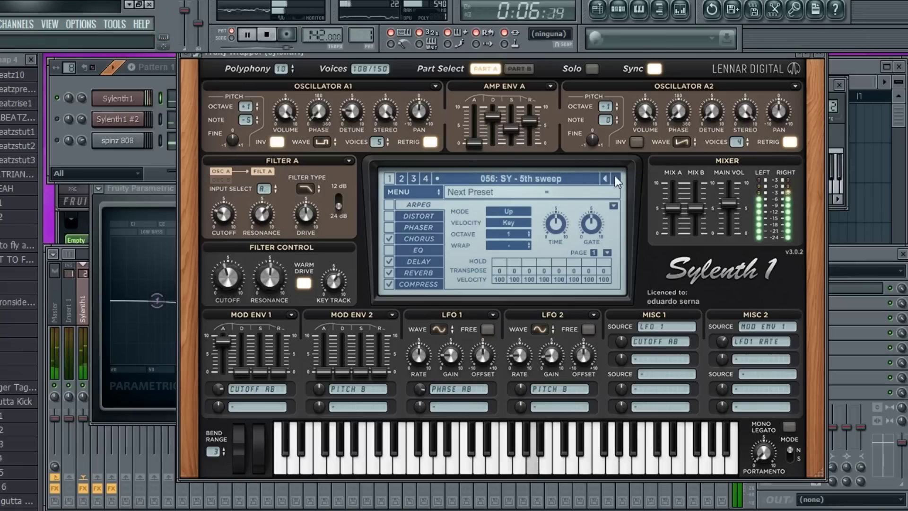
pyautogui.click(615, 179)
pyautogui.click(615, 178)
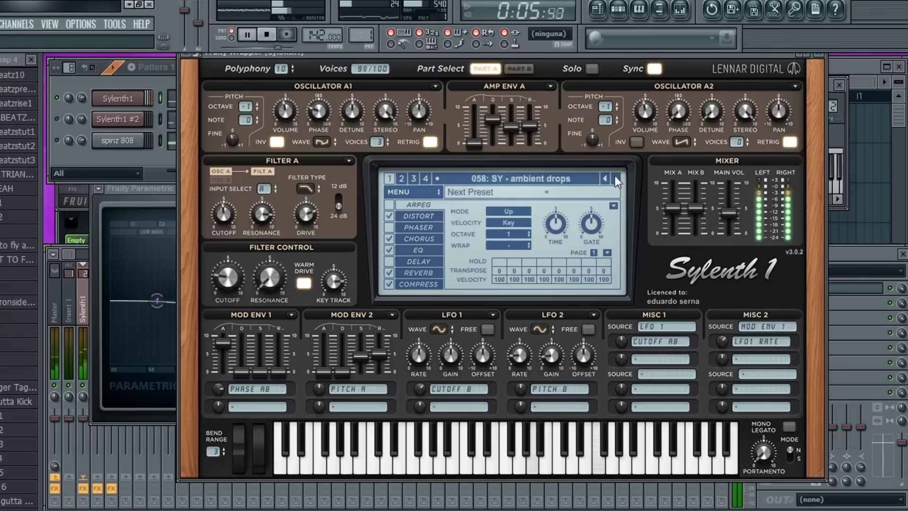
pyautogui.click(615, 179)
pyautogui.click(615, 179)
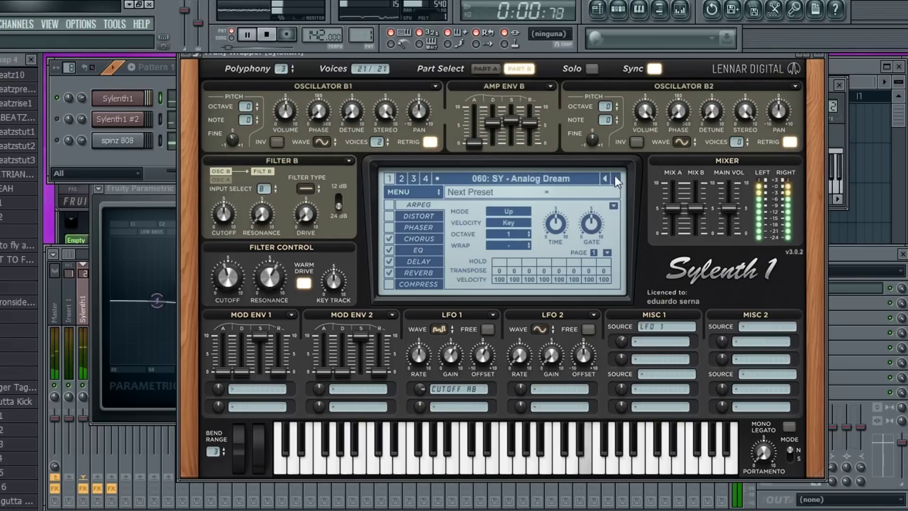
pyautogui.click(616, 179)
# Toggle the Sylenth1 #2 layer while comparing sounds and load preset 063: SY - distorted pluck thing in Sylenth1.
pyautogui.click(87, 92)
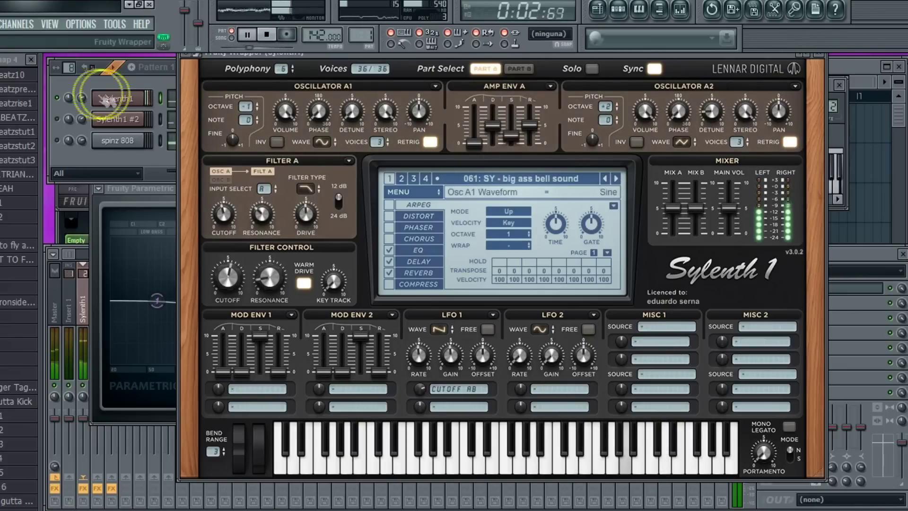
pyautogui.click(617, 178)
pyautogui.click(59, 118)
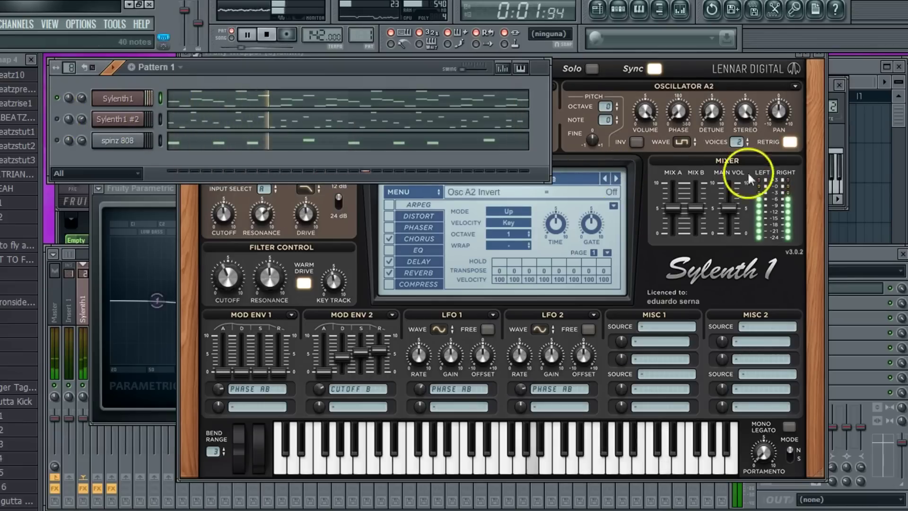
pyautogui.click(617, 179)
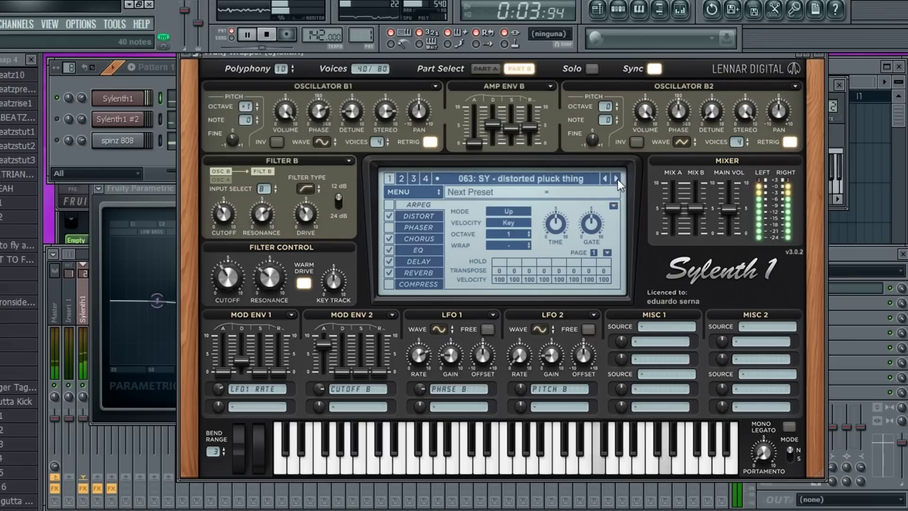
# Raise the whole Sylenth1 melody one octave so it starts on D7 and shorten all its notes to half length.
pyautogui.click(171, 99)
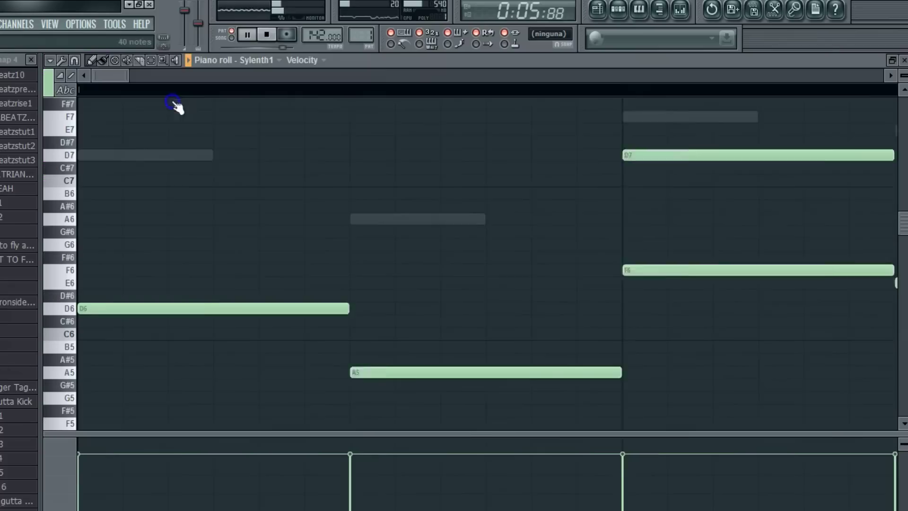
pyautogui.hotkey('ctrl', 'a')
pyautogui.scroll(-1, 66, 123)
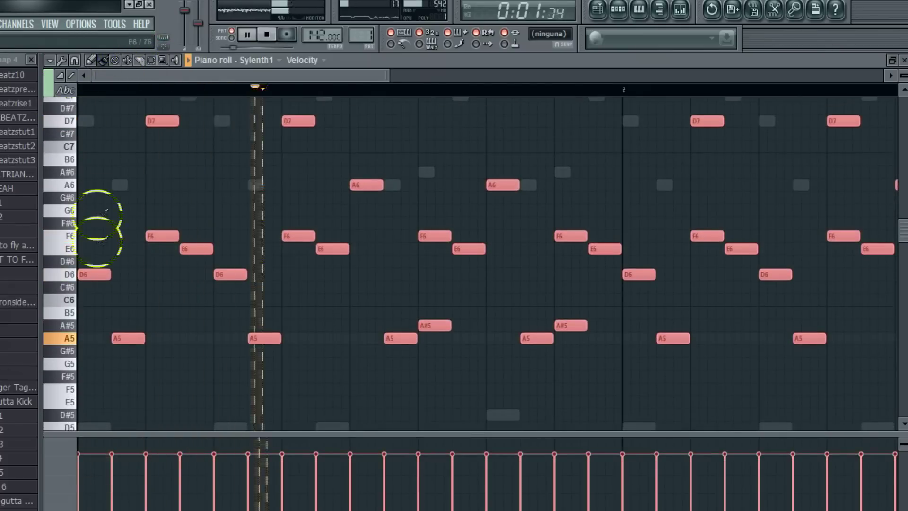
pyautogui.moveTo(92, 274); pyautogui.dragTo(95, 120)
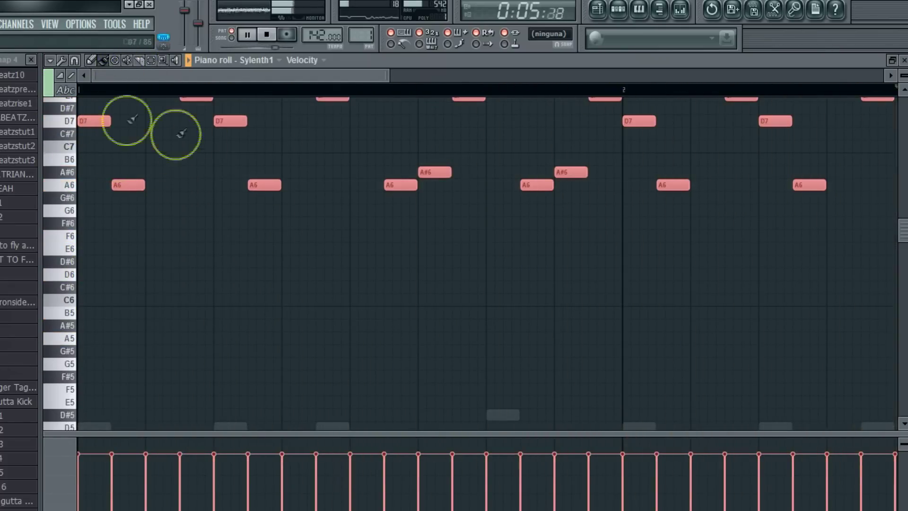
pyautogui.moveTo(105, 115); pyautogui.dragTo(89, 144)
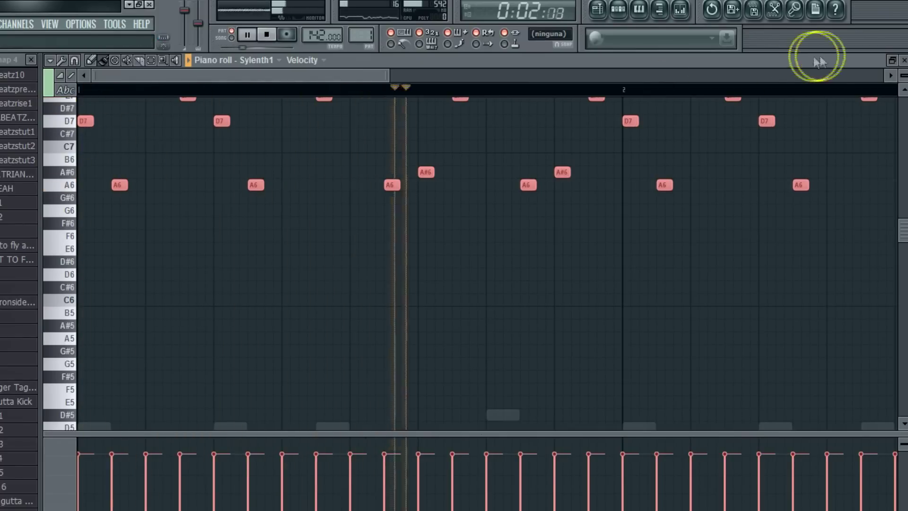
pyautogui.click(903, 60)
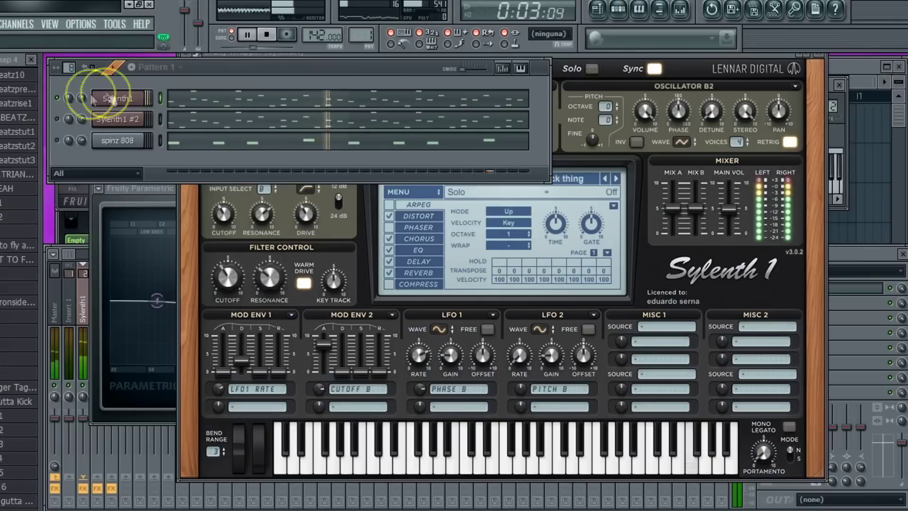
# Bring the spinz 808 back in and lower the whole Sylenth1 melody one octave so it starts on D6.
pyautogui.click(58, 140)
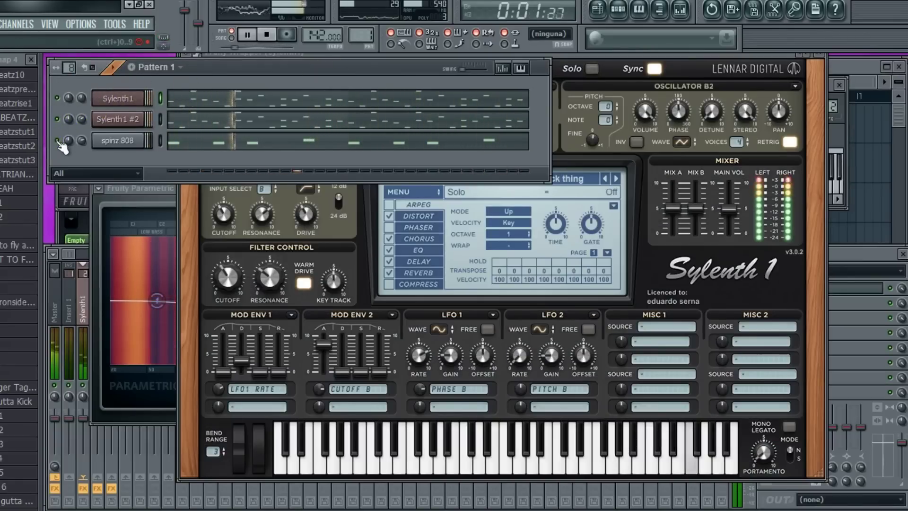
pyautogui.click(160, 125)
pyautogui.hotkey('ctrl', 'a')
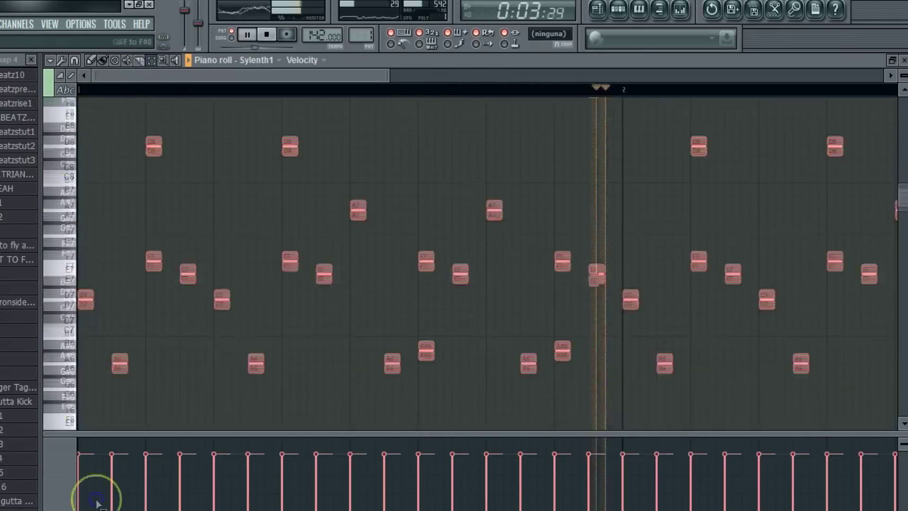
pyautogui.click(94, 59)
pyautogui.scroll(-3, 118, 203)
pyautogui.moveTo(81, 150); pyautogui.dragTo(77, 304)
pyautogui.click(903, 61)
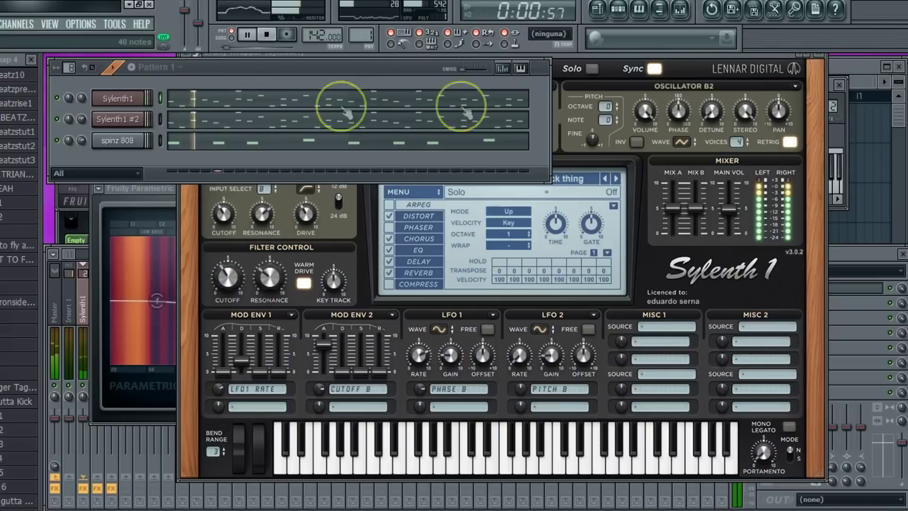
# Adjust the Sylenth1 channel's volume in the pattern.
pyautogui.moveTo(84, 98); pyautogui.dragTo(87, 83)
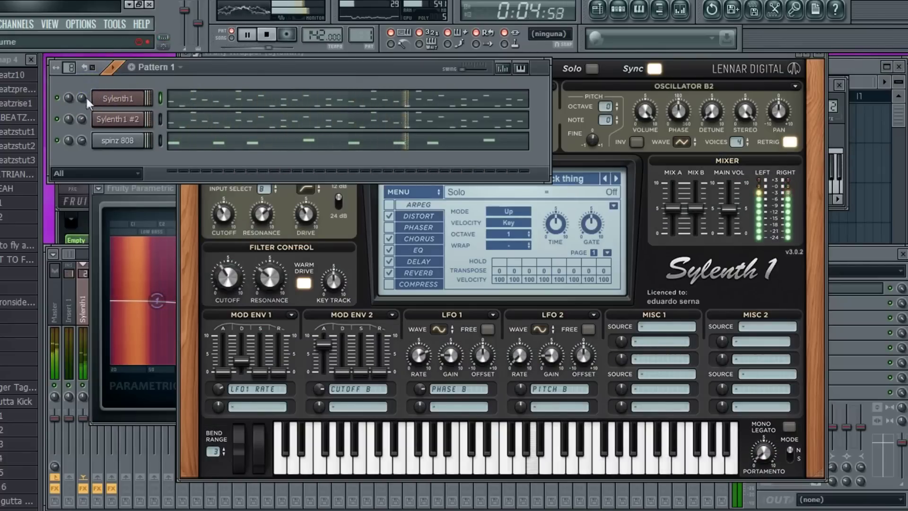
pyautogui.click(103, 96)
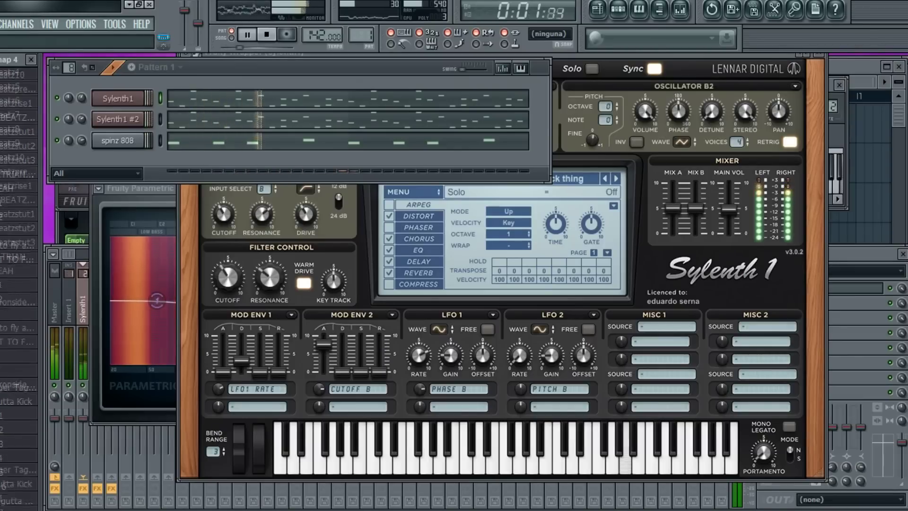
# Add the LEX Hat(6) sample from the 808 Mafia drum kit as a channel, fill it every four steps and open its miscellaneous settings.
pyautogui.scroll(8, 19, 284)
pyautogui.click(17, 74)
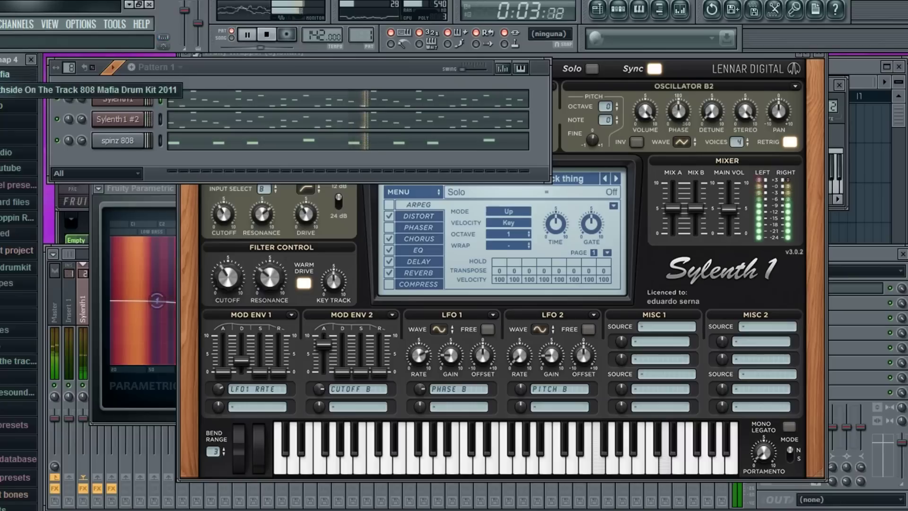
pyautogui.click(17, 90)
pyautogui.click(19, 215)
pyautogui.press('space')
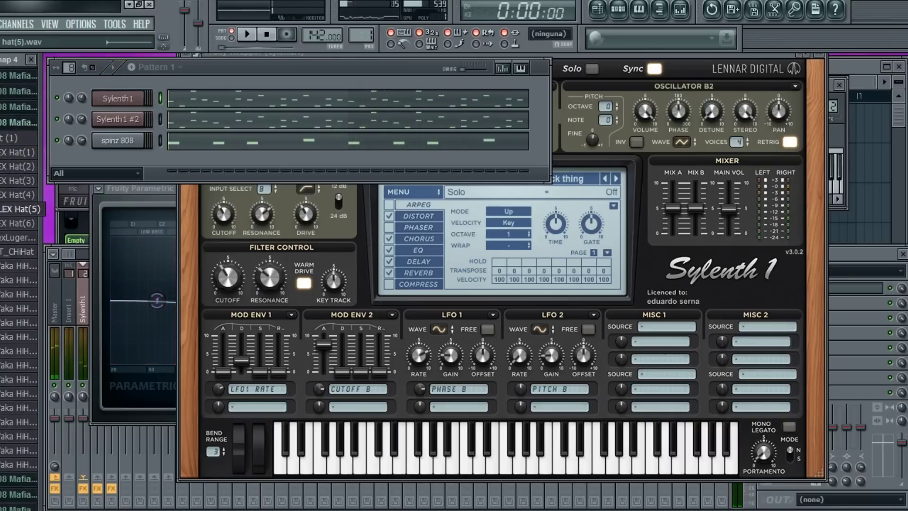
pyautogui.moveTo(128, 160); pyautogui.dragTo(121, 163)
pyautogui.rightClick(119, 164)
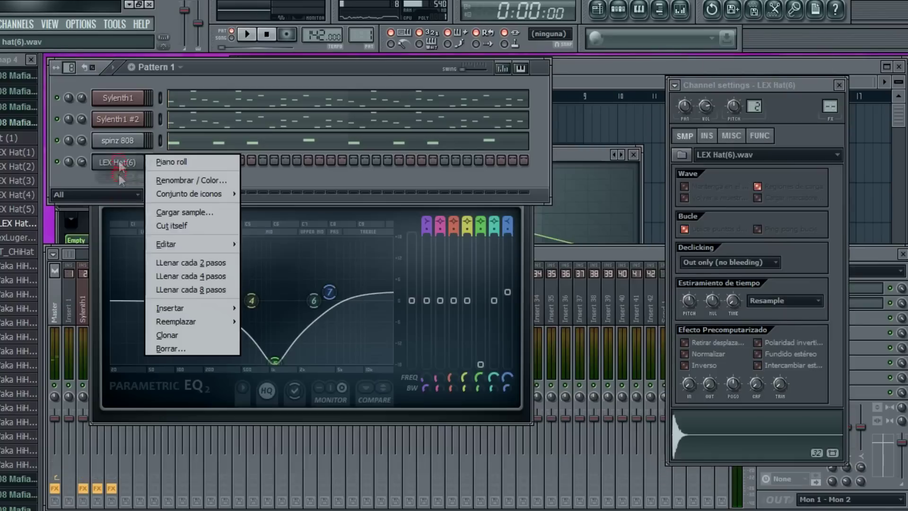
pyautogui.click(170, 274)
pyautogui.click(728, 136)
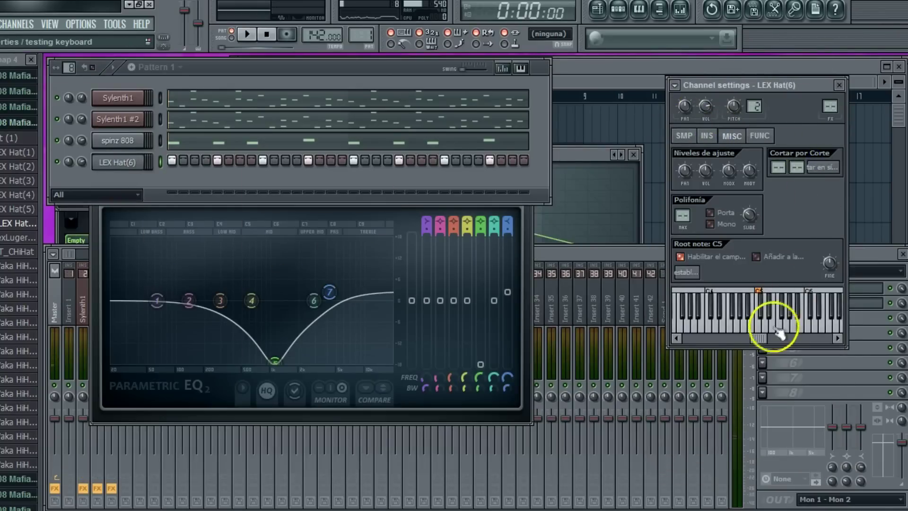
# In the LEX Hat(6) piano roll, replace the second C5 note with six short notes and split the third into two one-step notes.
pyautogui.rightClick(144, 162)
pyautogui.click(179, 158)
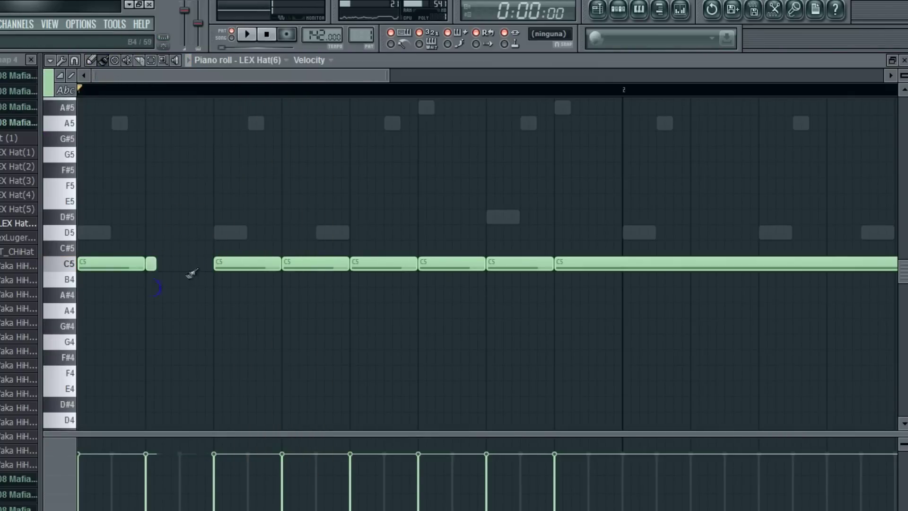
pyautogui.moveTo(205, 266); pyautogui.dragTo(124, 285)
pyautogui.press('space')
pyautogui.press('space')
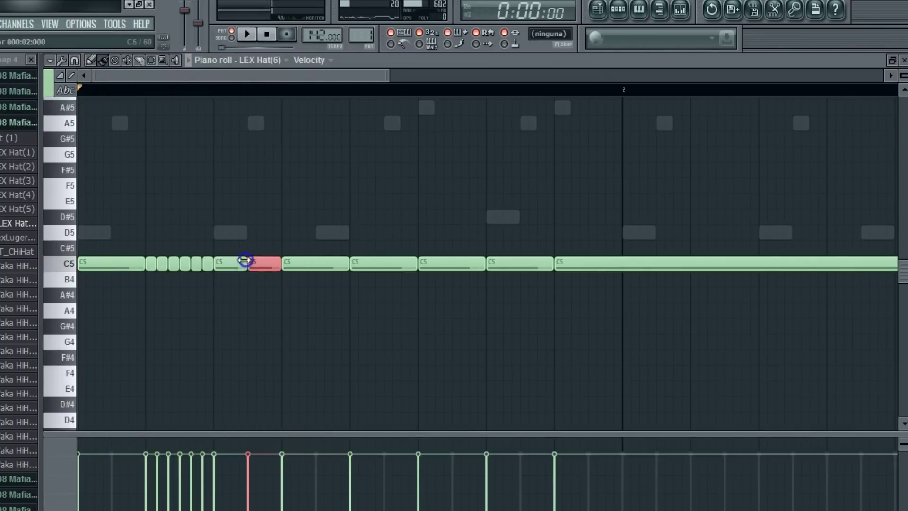
pyautogui.press('space')
# Replace the fourth C5 hat note with a one-step note in its second half, leaving a one-step gap before it.
pyautogui.click(305, 259)
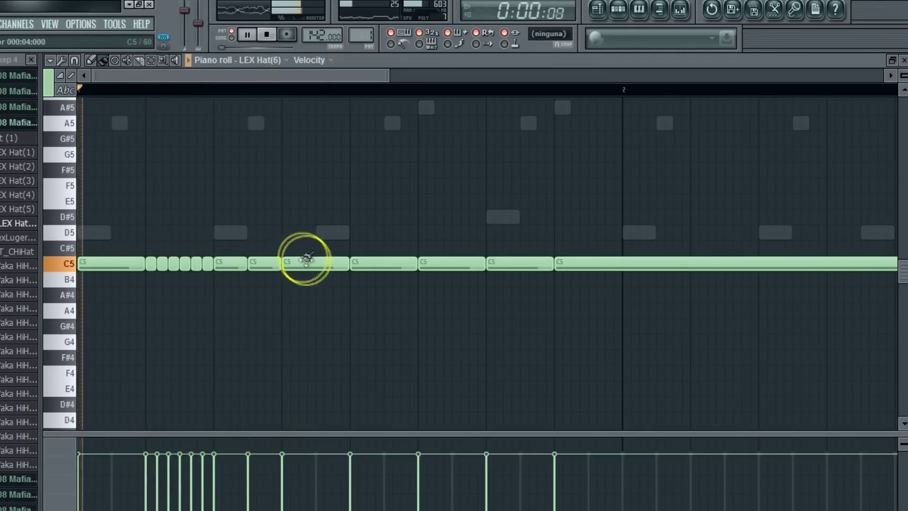
pyautogui.rightClick(307, 260)
pyautogui.press('space')
pyautogui.press('space')
pyautogui.click(322, 264)
pyautogui.scroll(-2, 340, 226)
# Fill the start of the fifth hat note's position with three short C5 notes and leave the rest empty.
pyautogui.moveTo(416, 171); pyautogui.dragTo(371, 185)
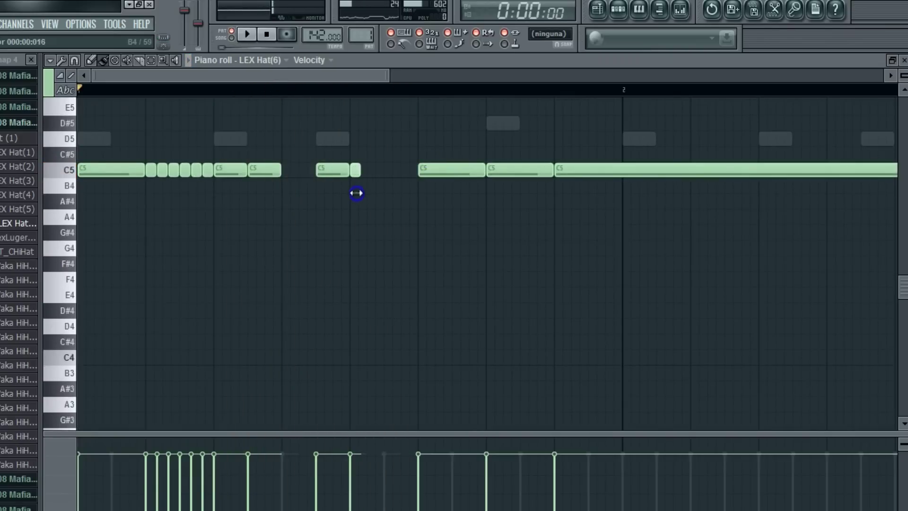
pyautogui.moveTo(366, 171); pyautogui.dragTo(410, 169)
pyautogui.press('space')
pyautogui.rightClick(402, 173)
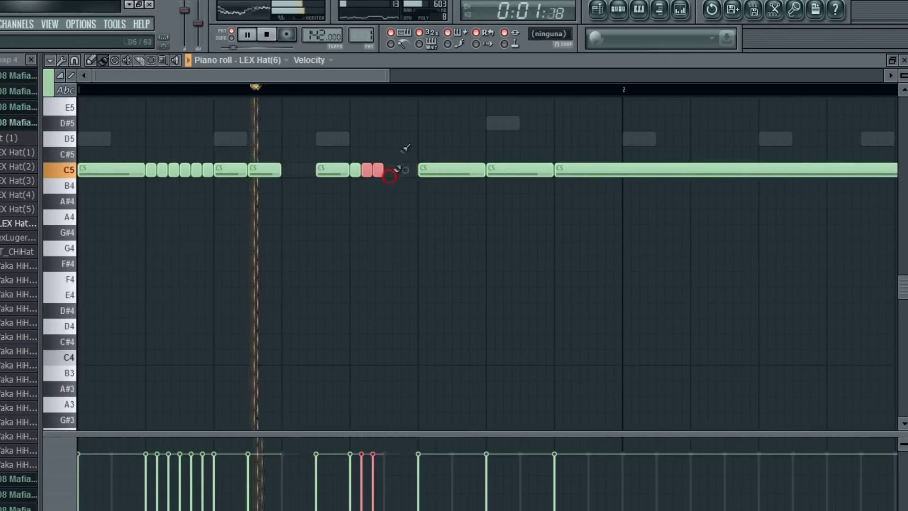
pyautogui.click(466, 161)
pyautogui.press('space')
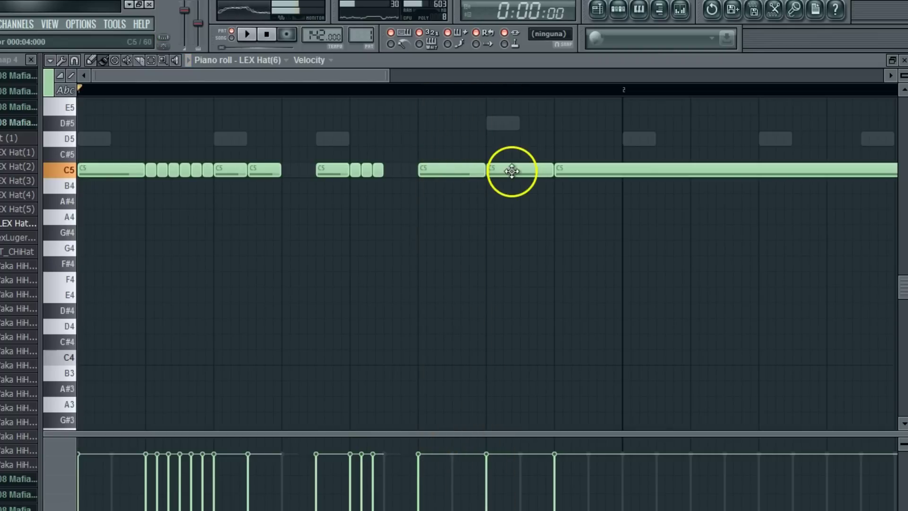
# Replace the seventh C5 hat note with six short notes and trim the long last note to end at bar 2.
pyautogui.rightClick(513, 171)
pyautogui.press('space')
pyautogui.moveTo(490, 170); pyautogui.dragTo(551, 171)
pyautogui.moveTo(321, 75)
pyautogui.mouseDown()
pyautogui.moveTo(373, 78)
pyautogui.moveTo(407, 121)
pyautogui.mouseUp()
pyautogui.press('space')
pyautogui.press('space')
pyautogui.moveTo(352, 78); pyautogui.dragTo(409, 97)
pyautogui.moveTo(770, 167); pyautogui.dragTo(229, 191)
# Duplicate the one-bar LEX Hat(6) pattern into bar 2 on C5.
pyautogui.click(51, 60)
pyautogui.moveTo(59, 88)
pyautogui.click(166, 116)
pyautogui.scroll(4, 213, 183)
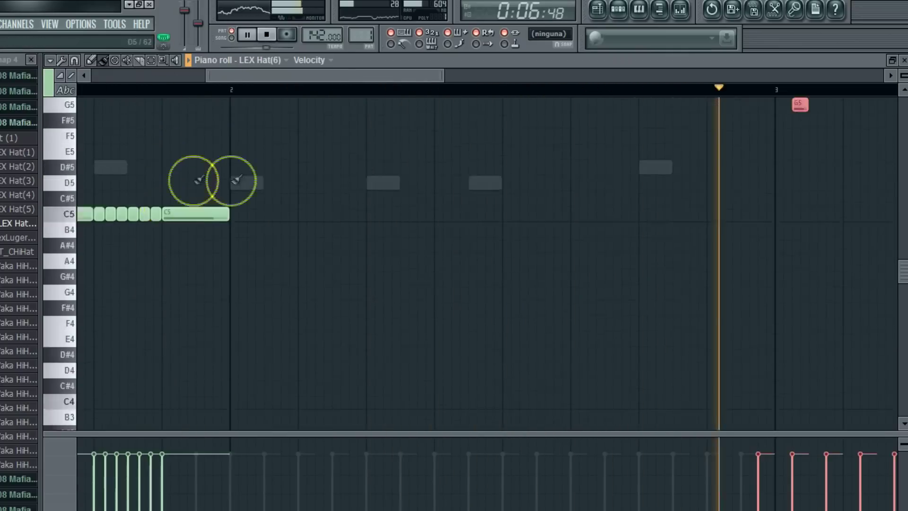
pyautogui.press('space')
pyautogui.click(50, 60)
pyautogui.moveTo(59, 90)
pyautogui.click(217, 126)
# Select all spinz 808 notes and transpose them down during playback.
pyautogui.press('space')
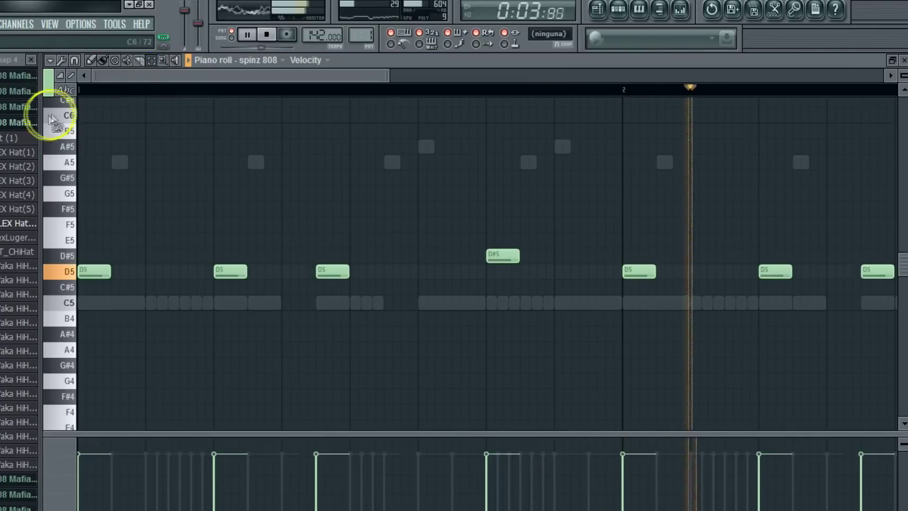
pyautogui.hotkey('ctrl', 'a')
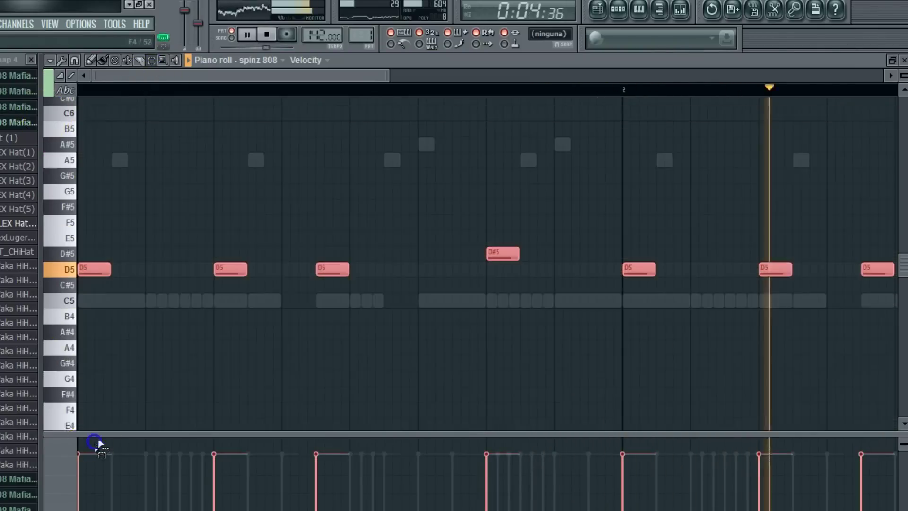
pyautogui.moveTo(87, 269); pyautogui.dragTo(85, 308)
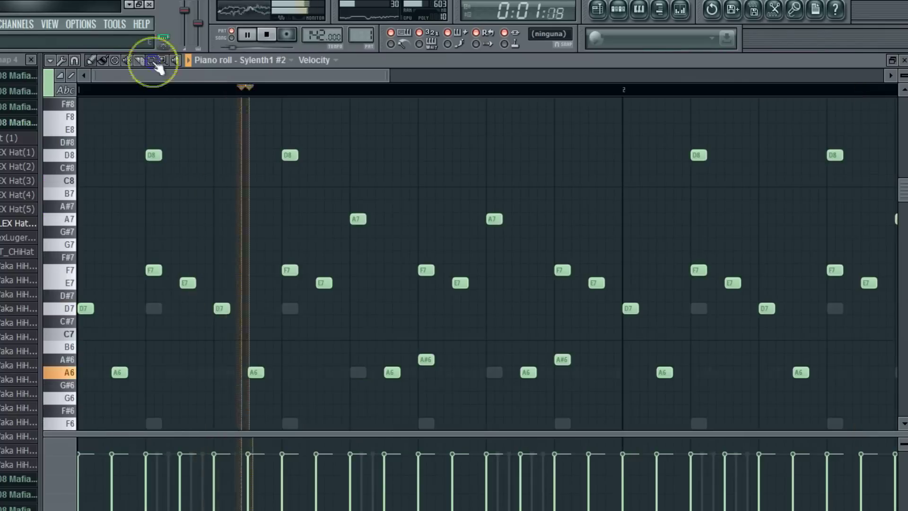
# Select all Sylenth1 #2 notes and transpose them down two semitones so the melody starts on C7.
pyautogui.click(63, 239)
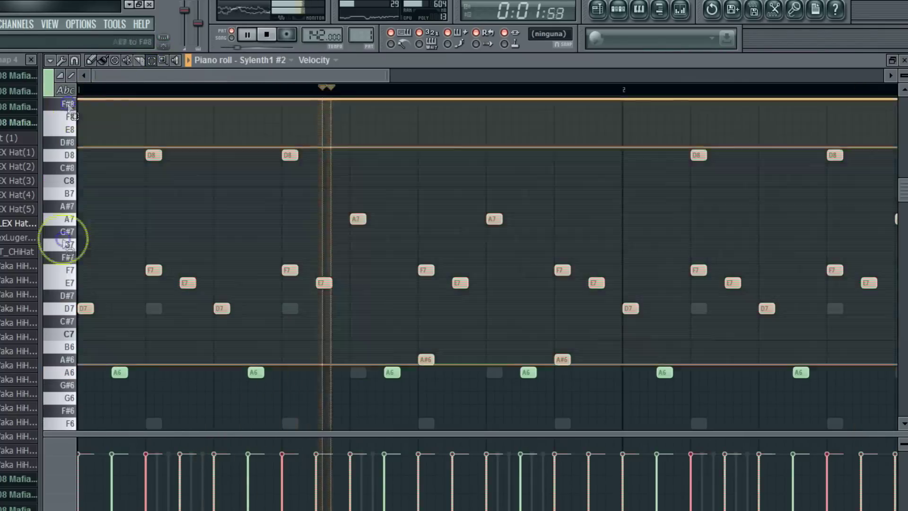
pyautogui.moveTo(63, 239); pyautogui.dragTo(64, 428)
pyautogui.click(92, 61)
pyautogui.moveTo(86, 263); pyautogui.dragTo(86, 289)
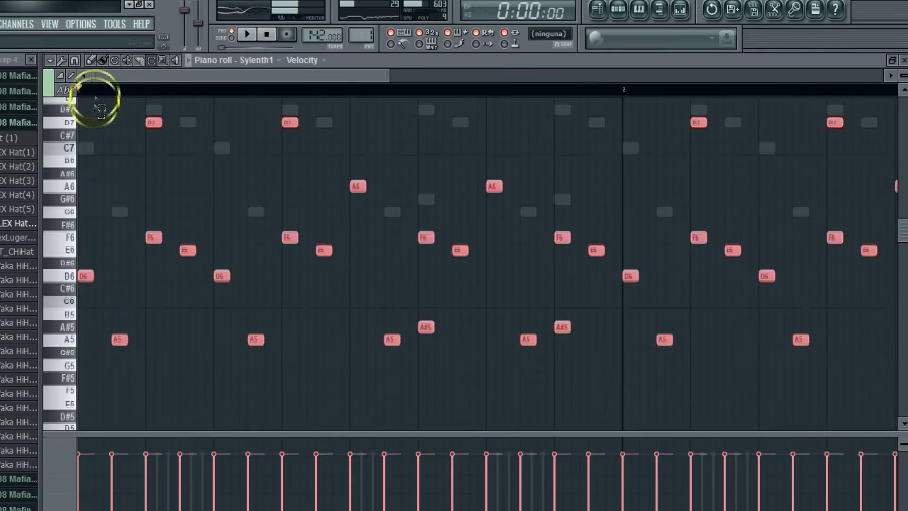
# Transpose all Sylenth1 notes down two semitones to start on C6 and play the pattern.
pyautogui.click(102, 60)
pyautogui.moveTo(142, 119); pyautogui.dragTo(142, 145)
pyautogui.press('space')
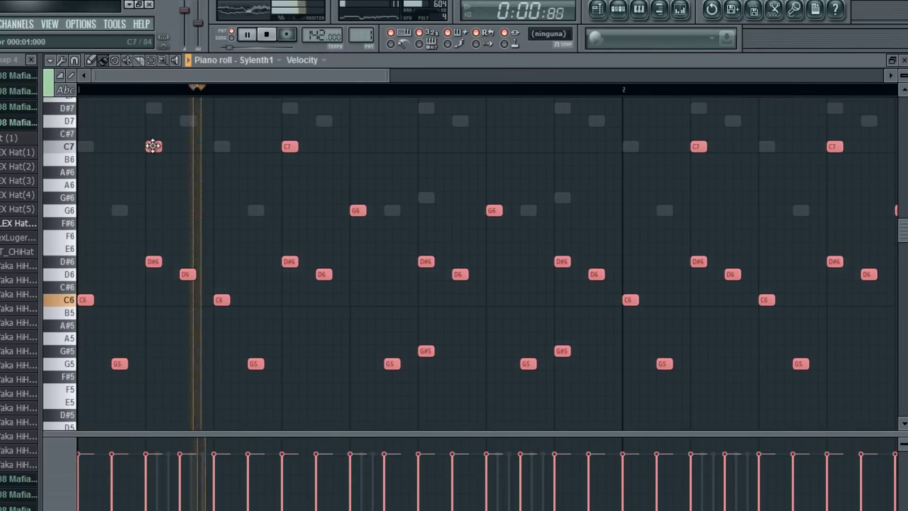
pyautogui.click(903, 60)
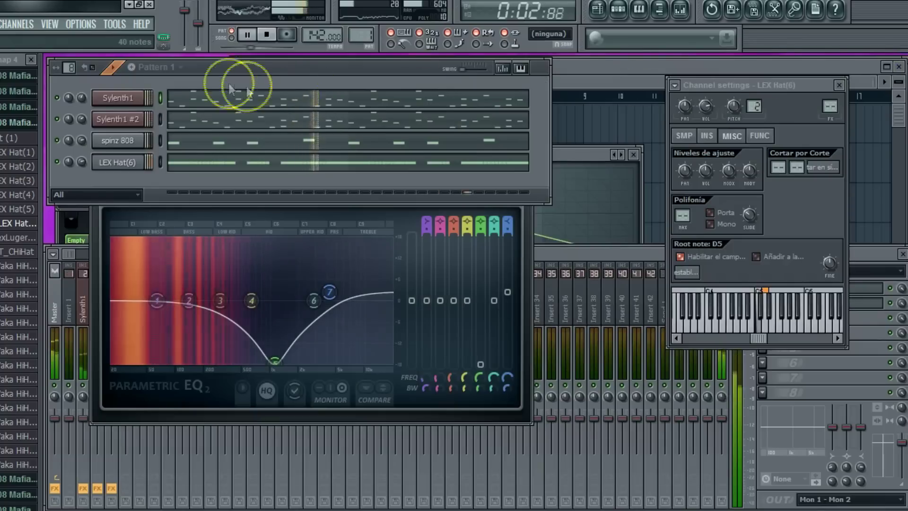
# Try all Sylenth1 #2 notes one octave higher, starting on C8.
pyautogui.click(57, 97)
pyautogui.moveTo(79, 102); pyautogui.dragTo(86, 110)
pyautogui.click(184, 126)
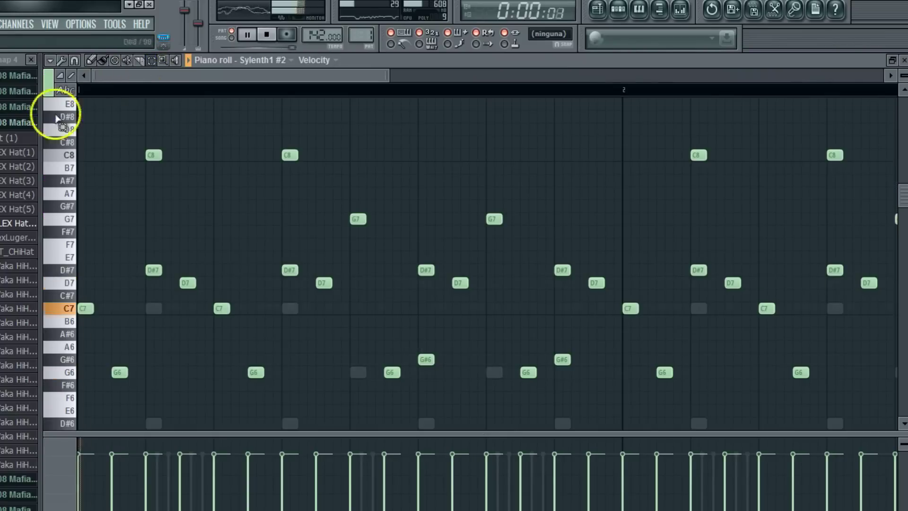
pyautogui.scroll(-1, 57, 117)
pyautogui.hotkey('ctrl', 'a')
pyautogui.moveTo(88, 284); pyautogui.dragTo(82, 137)
pyautogui.click(904, 60)
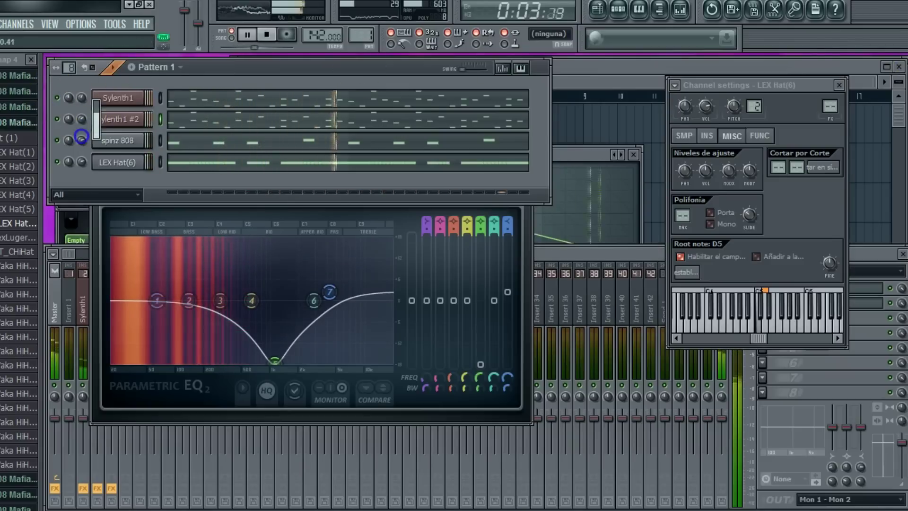
# Transpose all Sylenth1 #2 notes back down one octave to start on C7.
pyautogui.click(189, 119)
pyautogui.click(153, 60)
pyautogui.hotkey('ctrl', 'a')
pyautogui.scroll(-4, 61, 111)
pyautogui.scroll(-3, 118, 203)
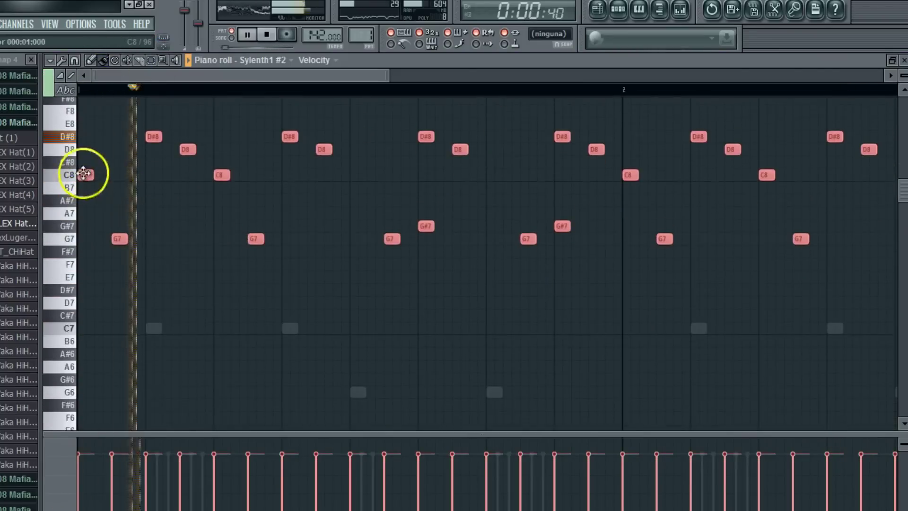
pyautogui.moveTo(85, 174); pyautogui.dragTo(67, 321)
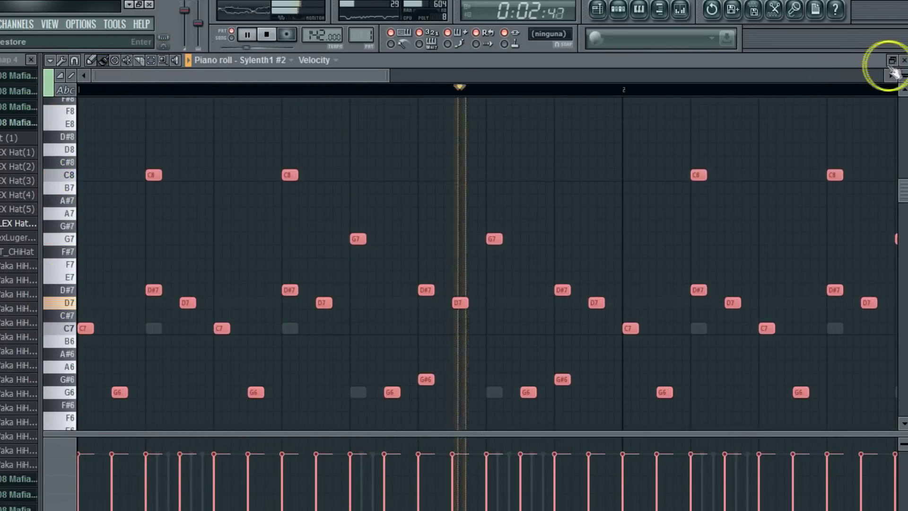
pyautogui.click(903, 60)
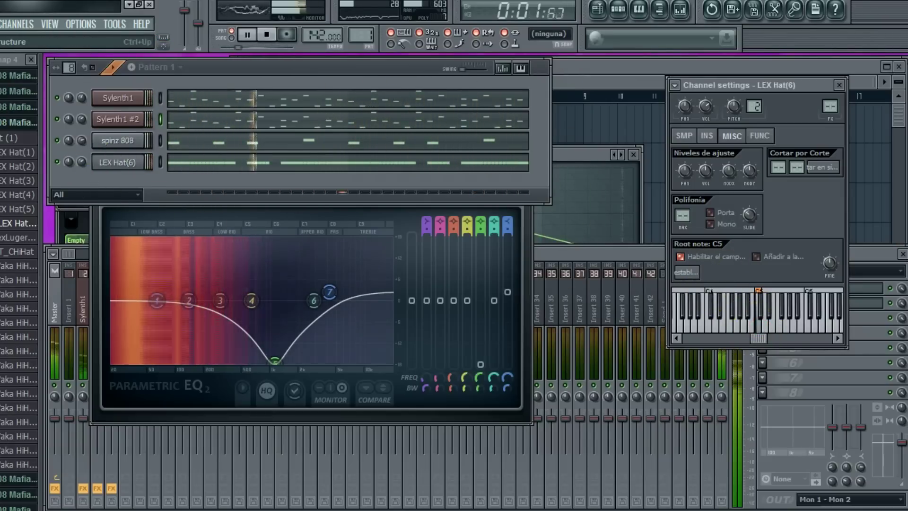
# Browse the snare samples and add Trapaholic Snare (6) as a new channel below LEX Hat(6).
pyautogui.click(29, 122)
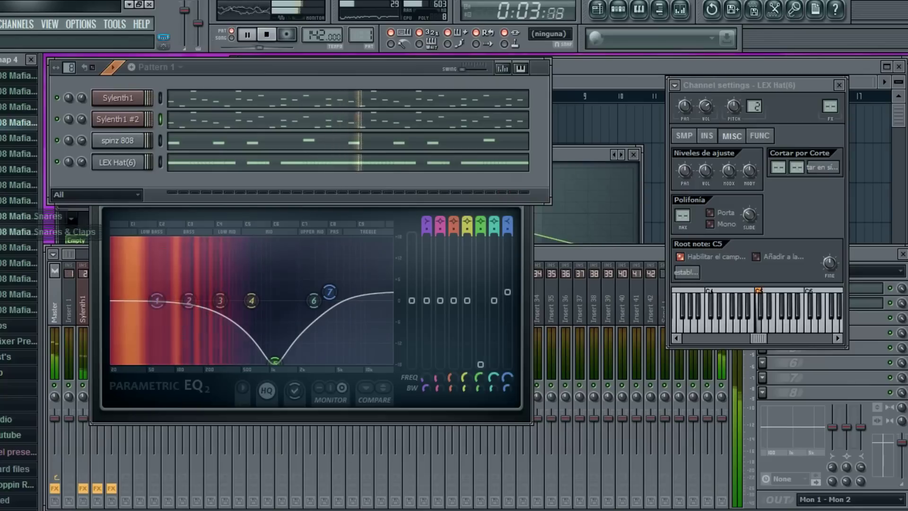
pyautogui.click(19, 231)
pyautogui.scroll(-2, 24, 274)
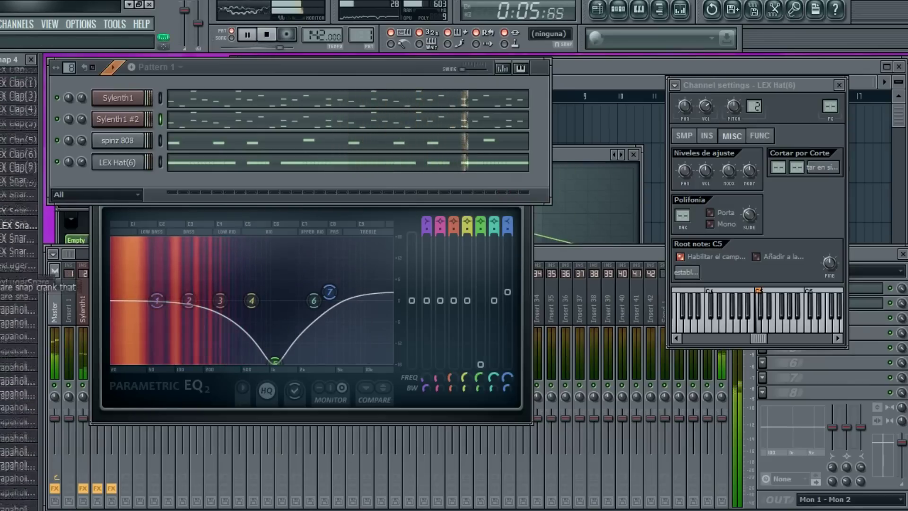
pyautogui.press('space')
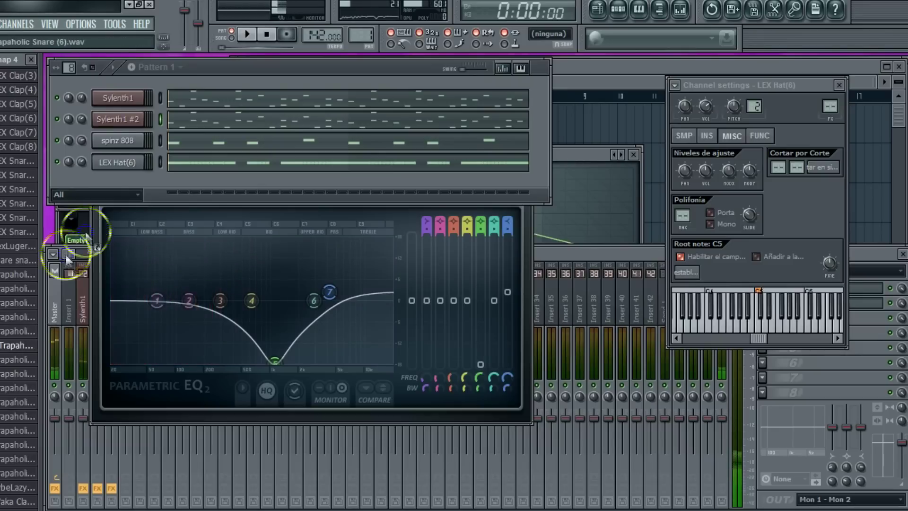
pyautogui.moveTo(121, 186); pyautogui.dragTo(271, 183)
# Place Trapaholic Snare hits on steps 9 and 25 and set the channel's root note to D5.
pyautogui.click(263, 182)
pyautogui.press('space')
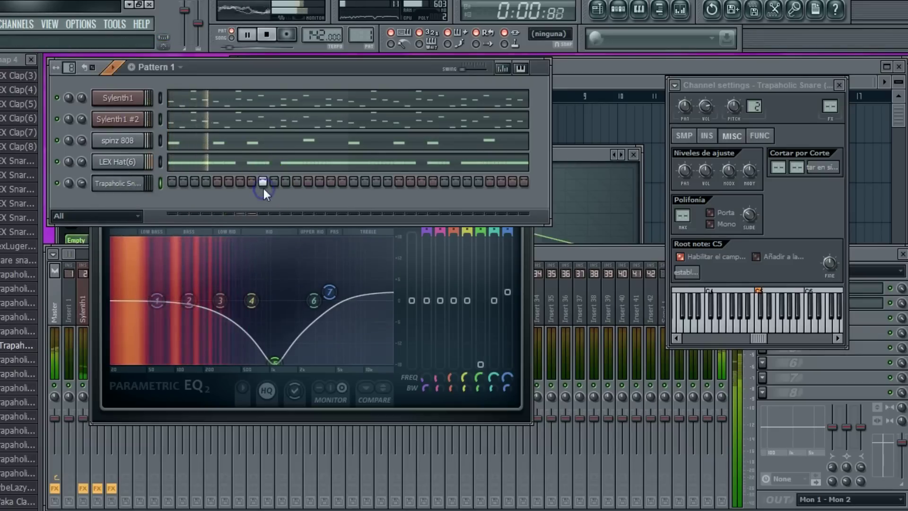
pyautogui.click(444, 181)
pyautogui.click(769, 322)
# Select all spinz 808 notes and transpose them up so the bassline starts on C#5.
pyautogui.click(86, 75)
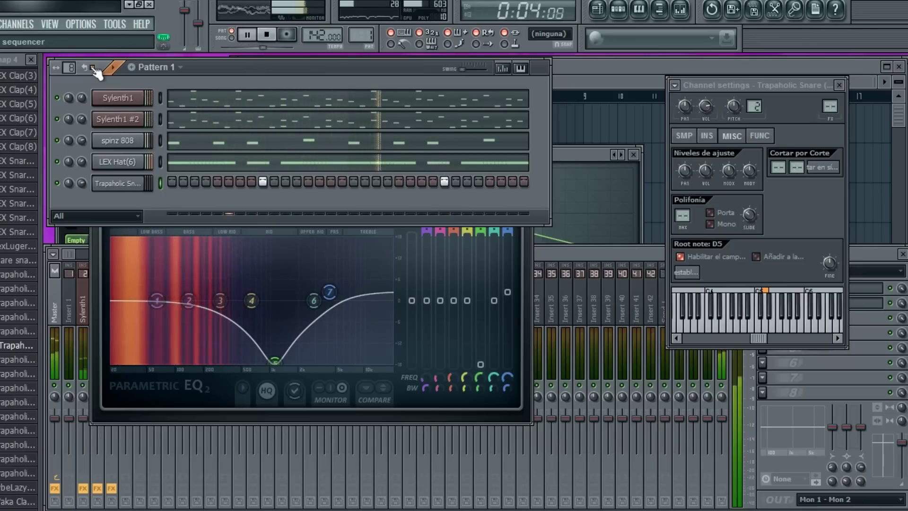
pyautogui.click(118, 140)
pyautogui.click(168, 139)
pyautogui.click(71, 101)
pyautogui.moveTo(71, 102); pyautogui.dragTo(71, 465)
pyautogui.click(103, 60)
pyautogui.moveTo(89, 249); pyautogui.dragTo(89, 227)
pyautogui.click(904, 60)
# Stop playback and transpose all Sylenth1 #2 notes up one semitone to start on C#7.
pyautogui.click(258, 113)
pyautogui.press('space')
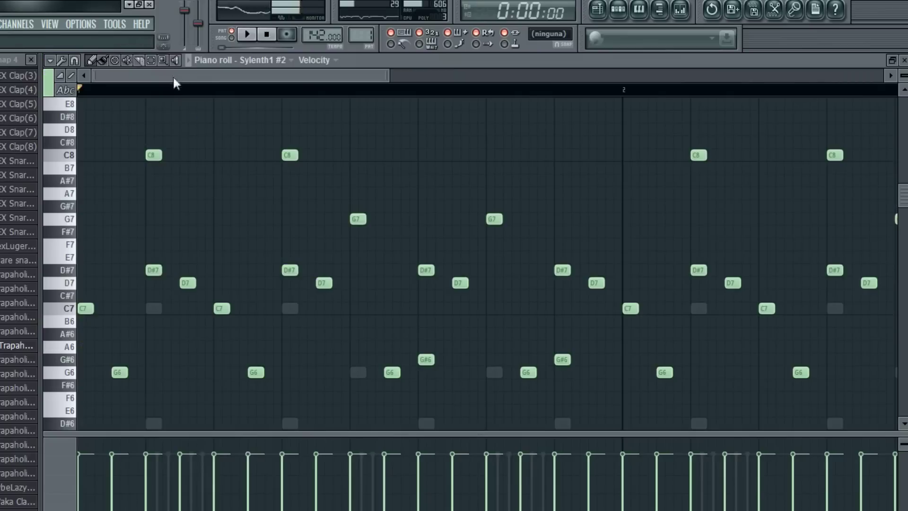
pyautogui.moveTo(71, 102); pyautogui.dragTo(97, 446)
pyautogui.click(107, 61)
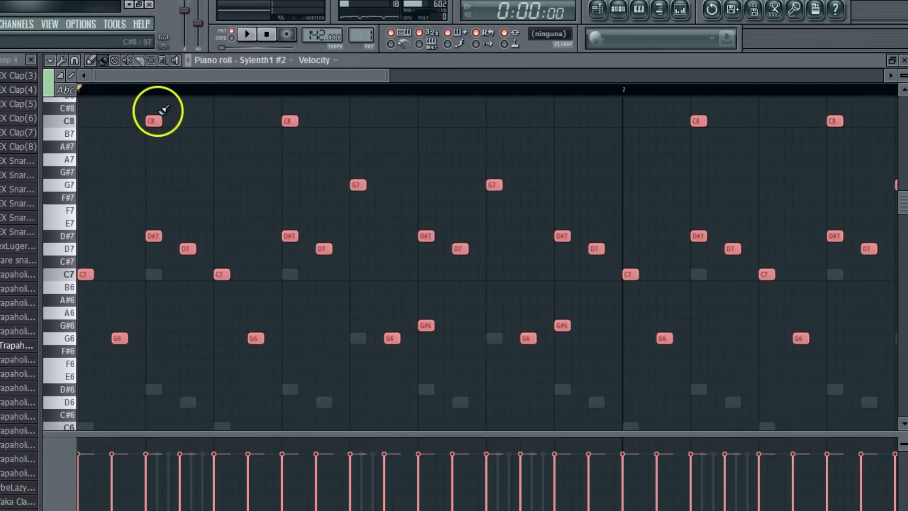
pyautogui.moveTo(153, 113); pyautogui.dragTo(153, 108)
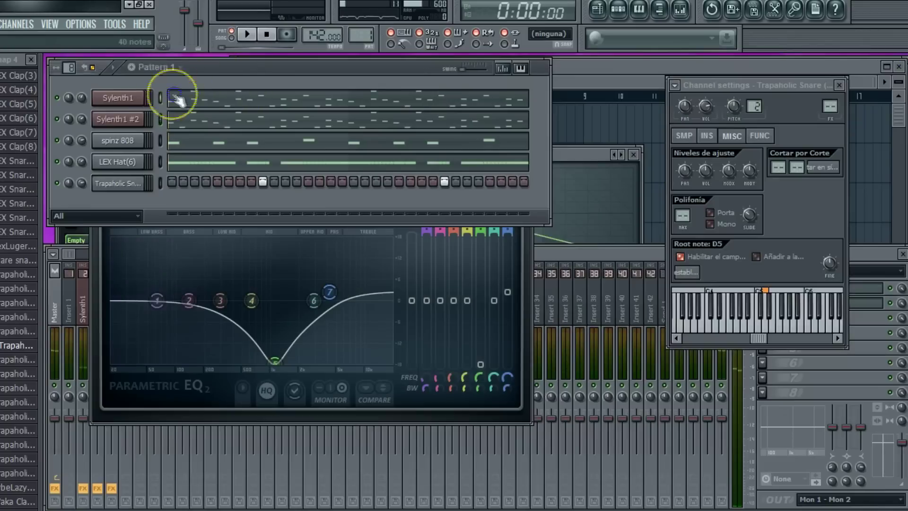
# Transpose all Sylenth1 notes up one semitone to start on C#6.
pyautogui.click(178, 99)
pyautogui.hotkey('ctrl', 'a')
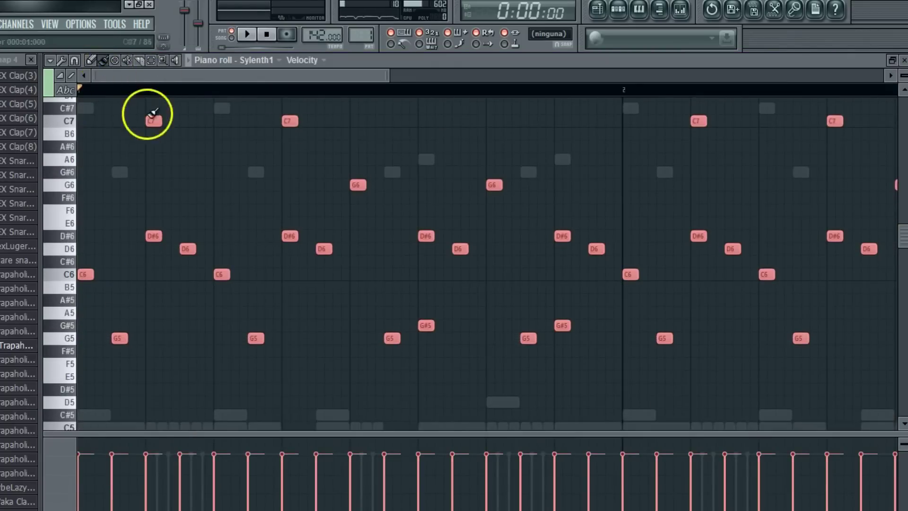
pyautogui.moveTo(151, 111); pyautogui.dragTo(152, 109)
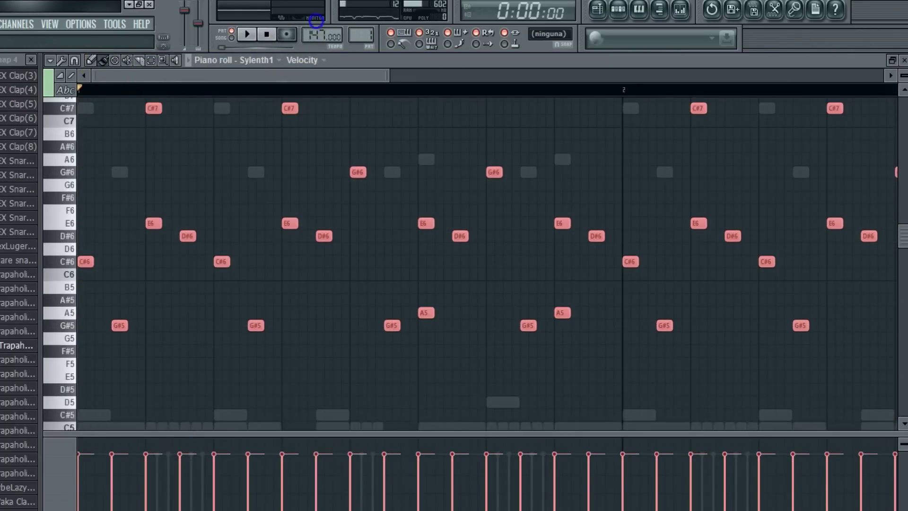
# Set the project tempo to 144 BPM while the pattern plays.
pyautogui.press('space')
pyautogui.click(902, 61)
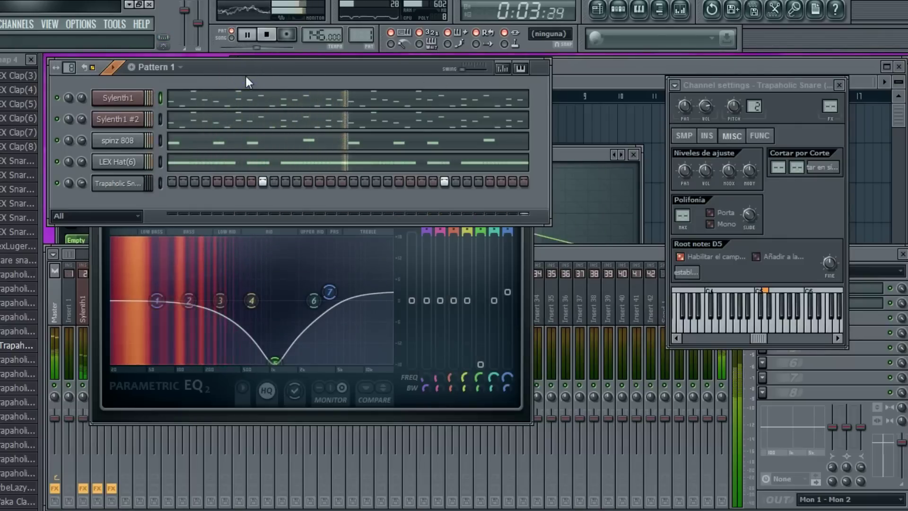
pyautogui.click(314, 35)
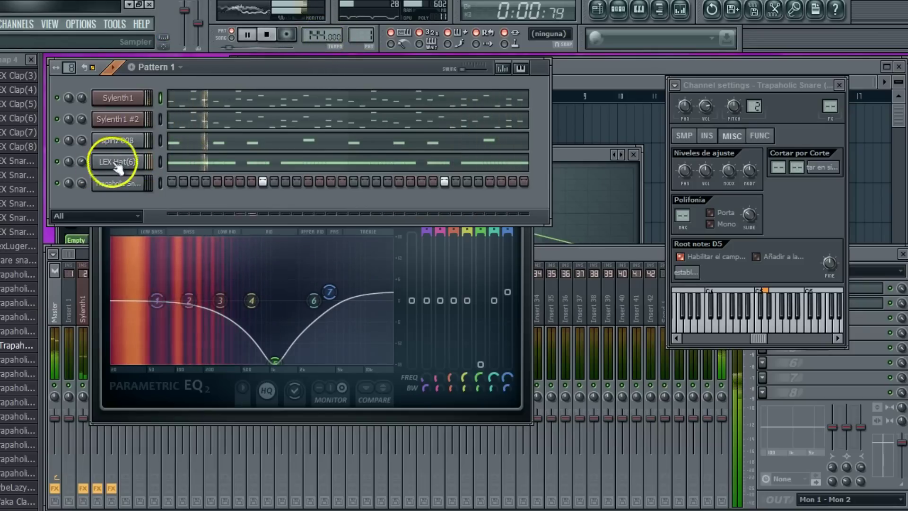
# Replace the LEX Hat(6) piano roll rolls with step hits filled every four steps.
pyautogui.click(202, 162)
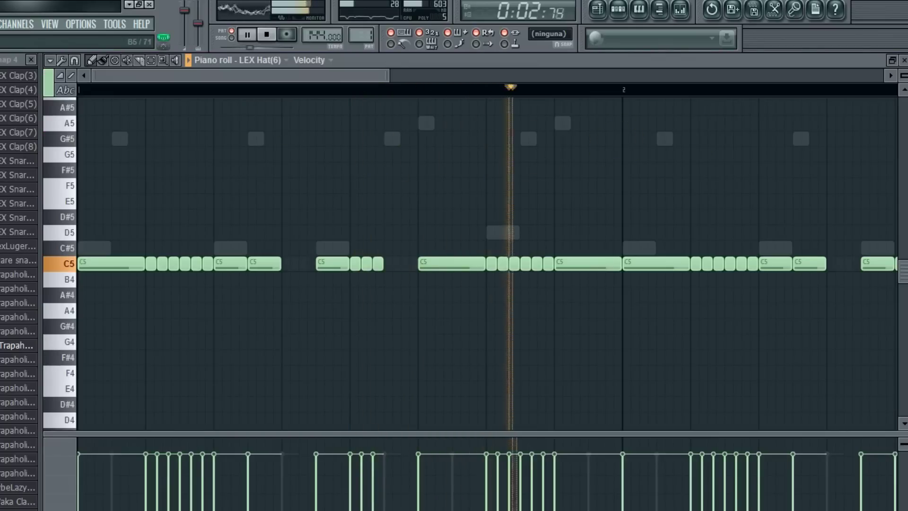
pyautogui.click(904, 62)
pyautogui.rightClick(146, 158)
pyautogui.click(211, 275)
pyautogui.press('space')
# Rework the first-bar LEX Hat(6) hits so they fall on steps 1, 3, 7, 9, 11 and 13.
pyautogui.click(240, 161)
pyautogui.click(264, 161)
pyautogui.press('space')
pyautogui.rightClick(240, 161)
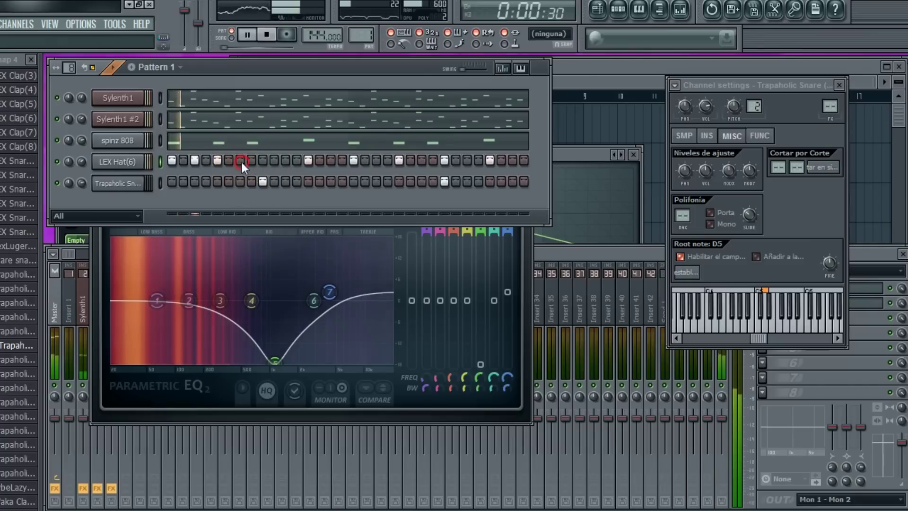
pyautogui.click(263, 160)
pyautogui.click(285, 161)
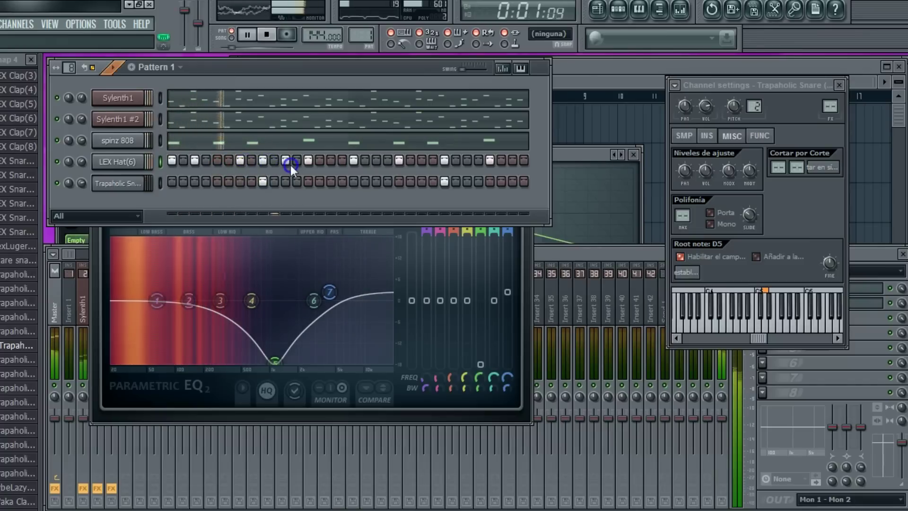
# Arrange the second-bar LEX Hat(6) hits on steps 17, 21, 23, 25 and 29, and set its root note to D5.
pyautogui.click(388, 163)
pyautogui.rightClick(399, 161)
pyautogui.click(467, 161)
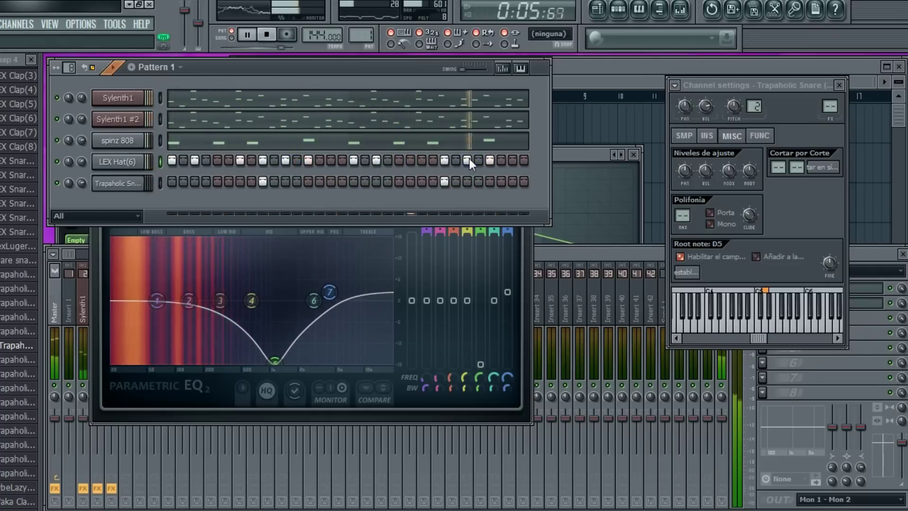
pyautogui.click(373, 163)
pyautogui.click(377, 161)
pyautogui.click(421, 159)
pyautogui.rightClick(432, 161)
pyautogui.rightClick(420, 162)
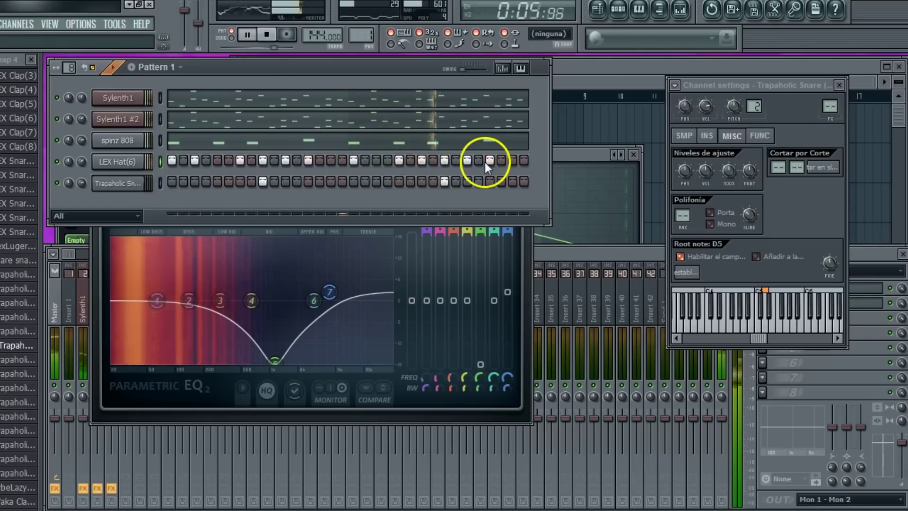
pyautogui.rightClick(470, 163)
pyautogui.click(524, 194)
pyautogui.click(752, 326)
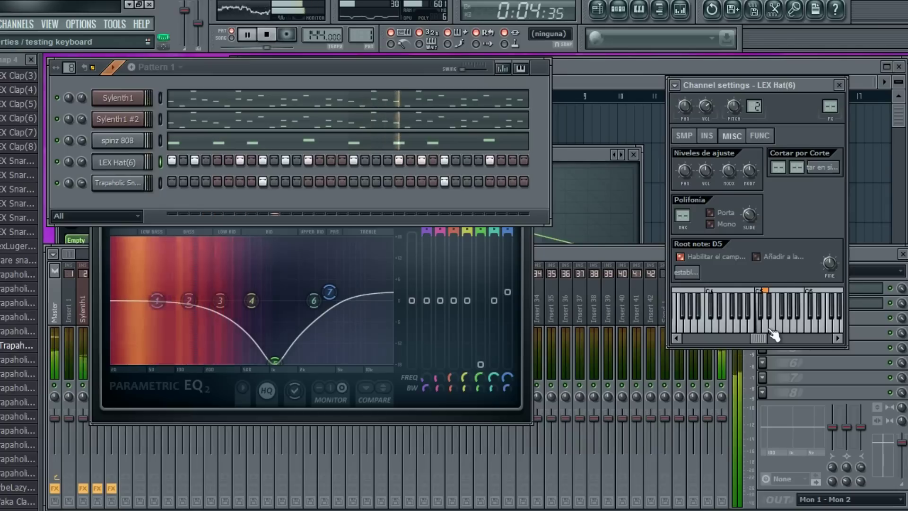
# Browse the drum kit folders and add Rack Kick1 as a new channel above LEX Hat(6).
pyautogui.scroll(20, 18, 284)
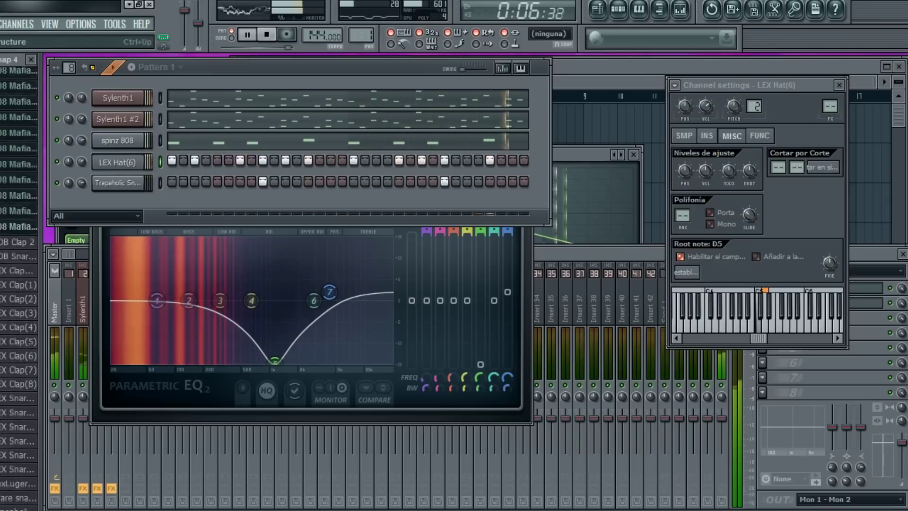
pyautogui.scroll(-15, 19, 284)
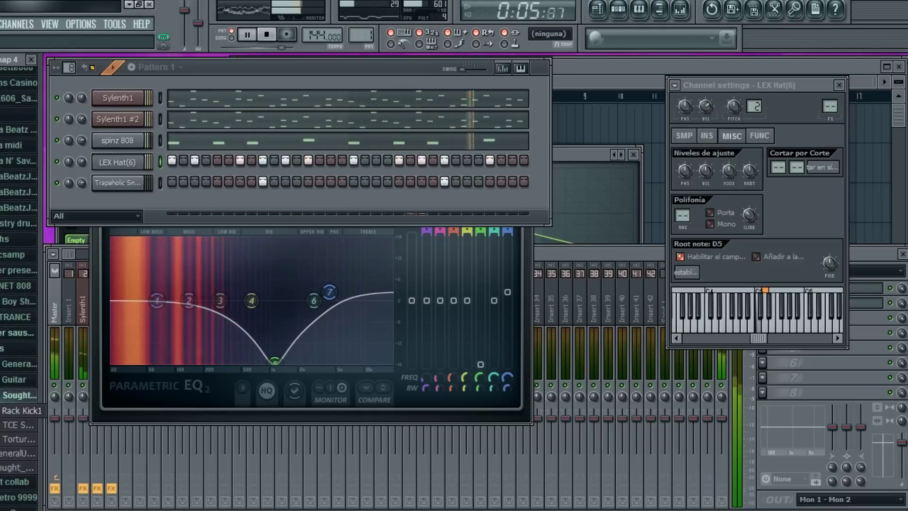
pyautogui.moveTo(129, 154); pyautogui.dragTo(129, 154)
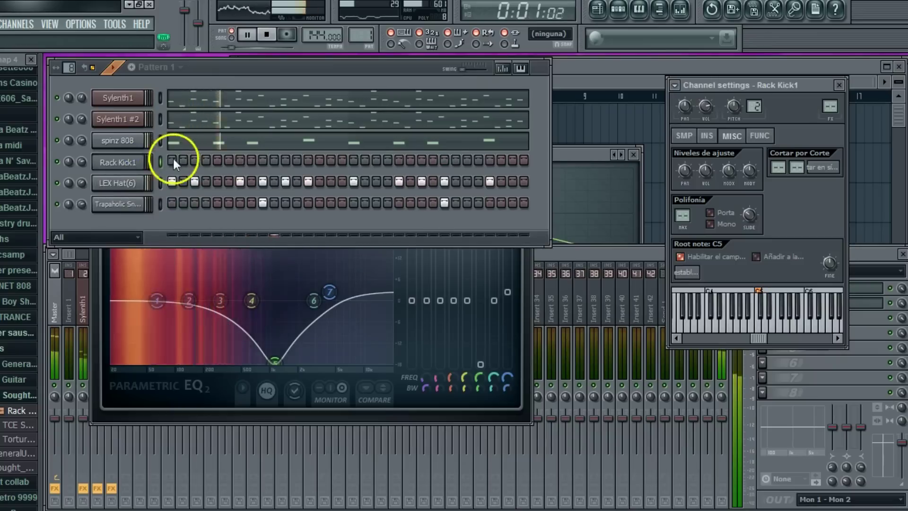
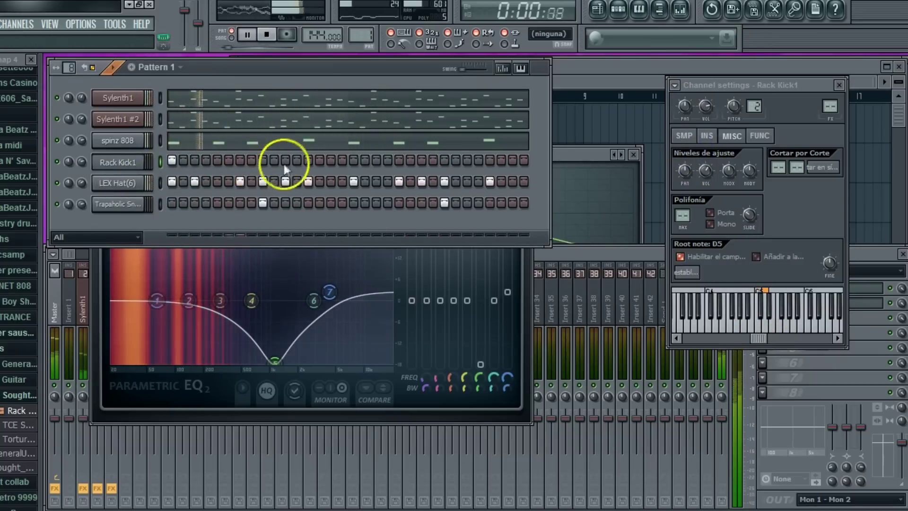
# Try a Rack Kick1 hit on step 9, remove it and place one on step 7 instead.
pyautogui.click(263, 161)
pyautogui.click(263, 161)
pyautogui.click(239, 161)
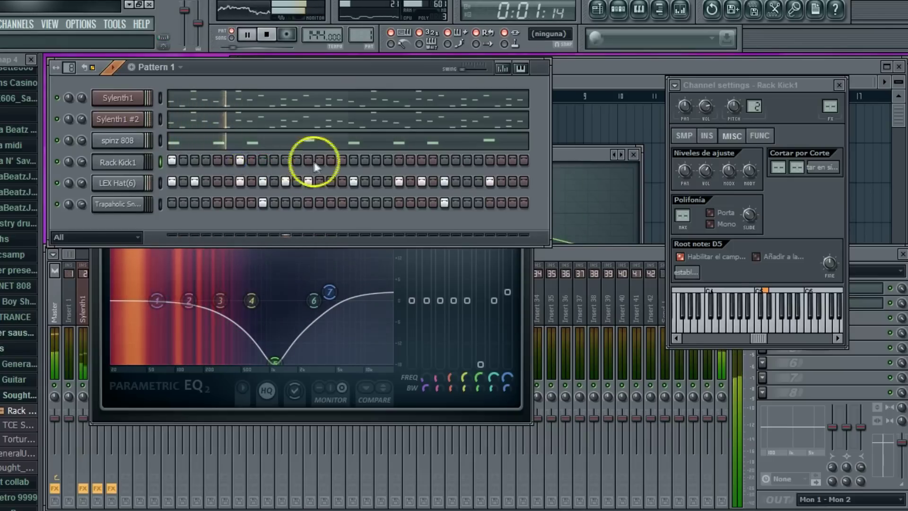
# Send the Rack Kick1 pattern to the piano roll and shorten its second C5 note to about one step.
pyautogui.rightClick(138, 163)
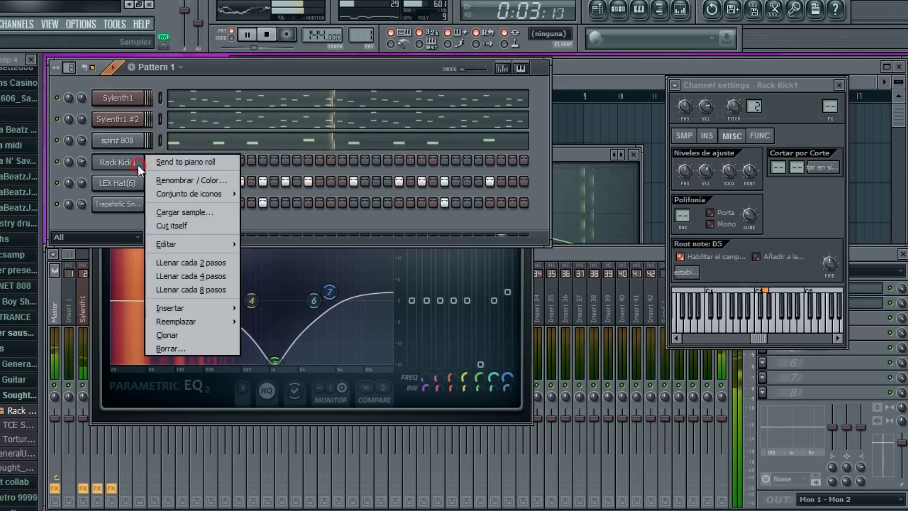
pyautogui.click(156, 162)
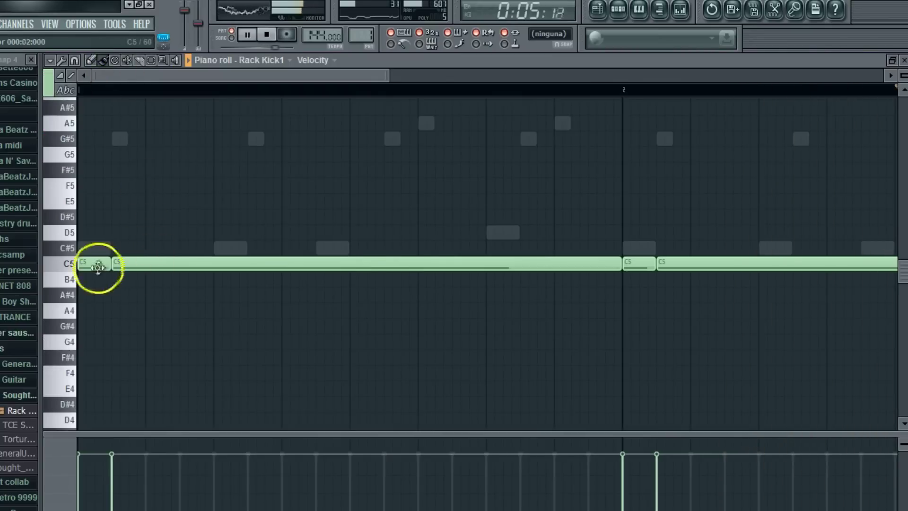
pyautogui.moveTo(620, 263); pyautogui.dragTo(235, 321)
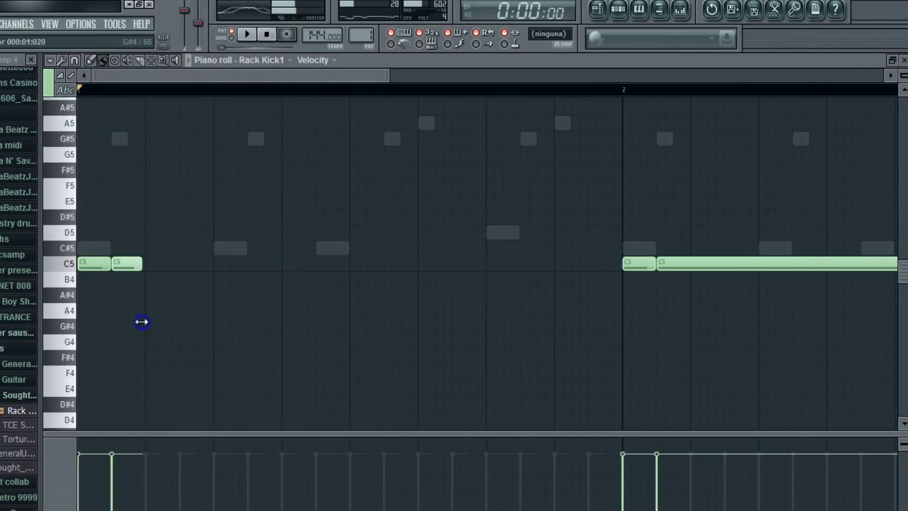
# Try extra Rack Kick1 C5 notes on steps 7 and 8 of the first bar and remove them.
pyautogui.press('space')
pyautogui.click(287, 264)
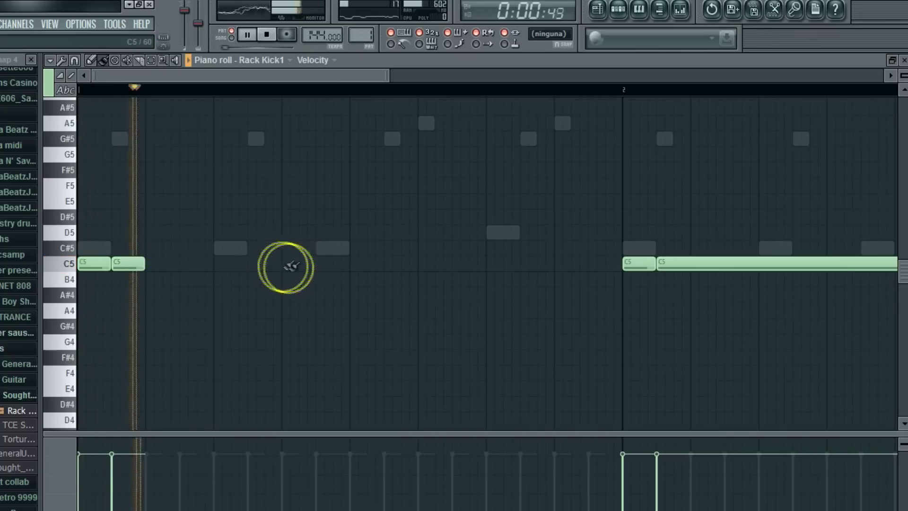
pyautogui.moveTo(342, 263); pyautogui.dragTo(337, 264)
pyautogui.click(427, 263)
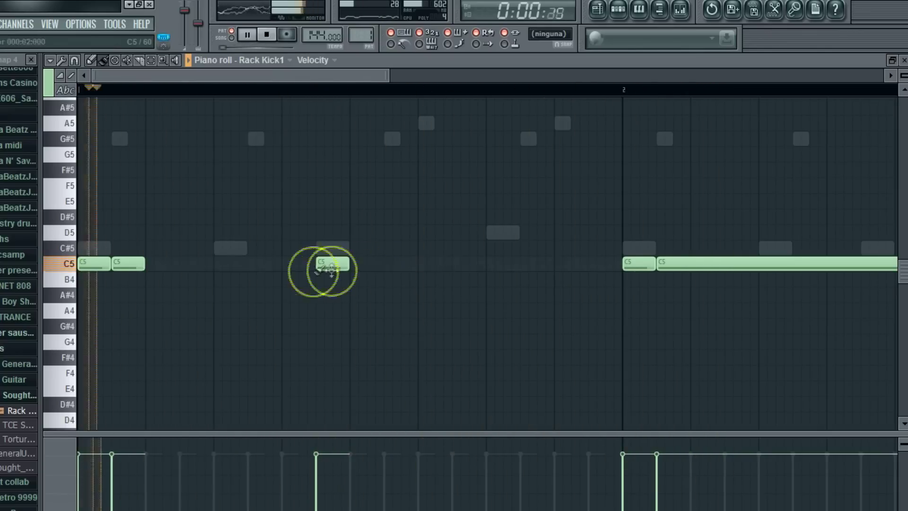
pyautogui.click(283, 265)
pyautogui.rightClick(290, 265)
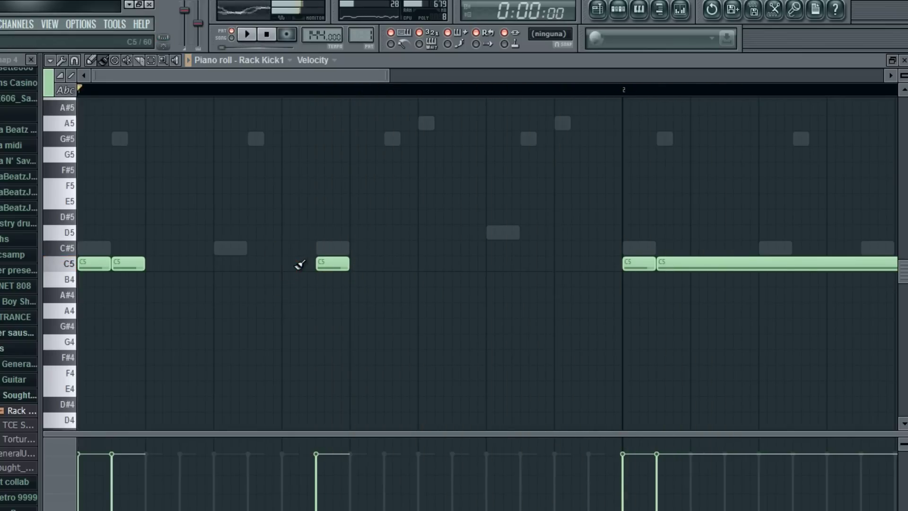
pyautogui.rightClick(334, 267)
# Place Rack Kick1 C5 notes on steps 9 and 12 of the first bar, removing the stray ones between.
pyautogui.moveTo(345, 265); pyautogui.dragTo(396, 264)
pyautogui.rightClick(392, 265)
pyautogui.rightClick(369, 266)
pyautogui.click(355, 265)
pyautogui.click(418, 263)
pyautogui.rightClick(426, 263)
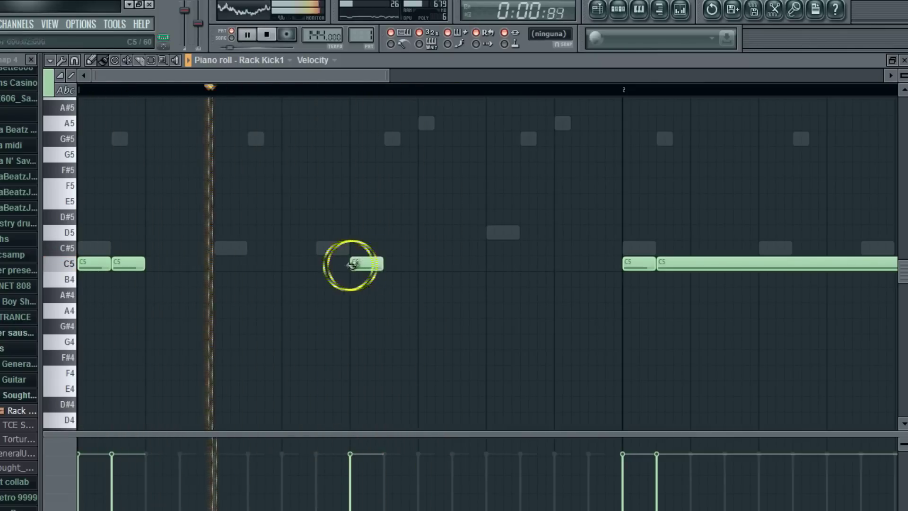
pyautogui.click(454, 264)
# Delete the existing second-bar kick notes and extend the step 12 note to the end of the first bar.
pyautogui.moveTo(348, 72); pyautogui.dragTo(490, 136)
pyautogui.rightClick(326, 263)
pyautogui.rightClick(256, 264)
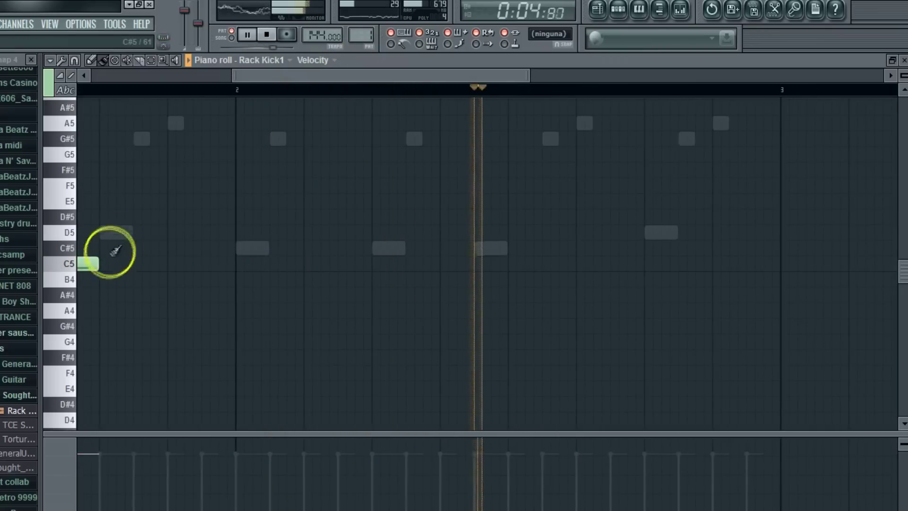
pyautogui.moveTo(98, 263); pyautogui.dragTo(232, 287)
# Duplicate the first bar's kick notes into the second bar and shrink the piano roll back to its smaller window.
pyautogui.click(50, 60)
pyautogui.moveTo(71, 87)
pyautogui.click(230, 128)
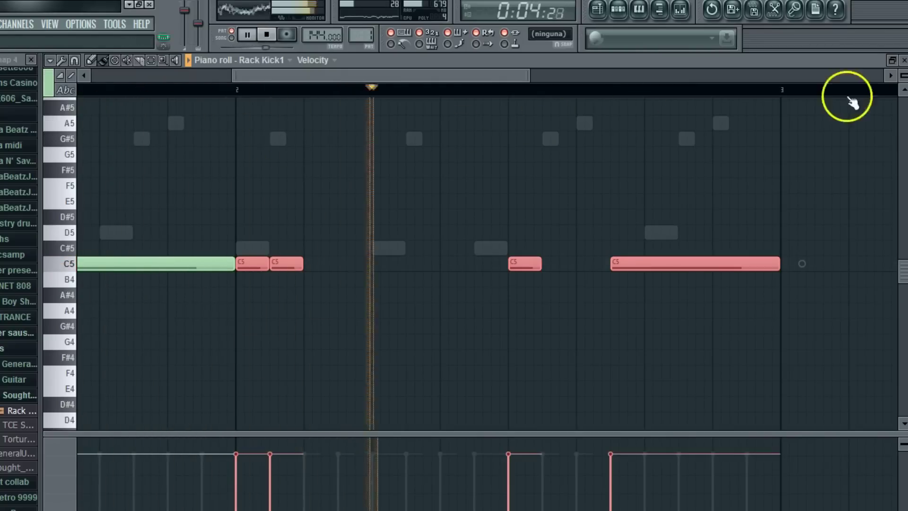
pyautogui.click(892, 60)
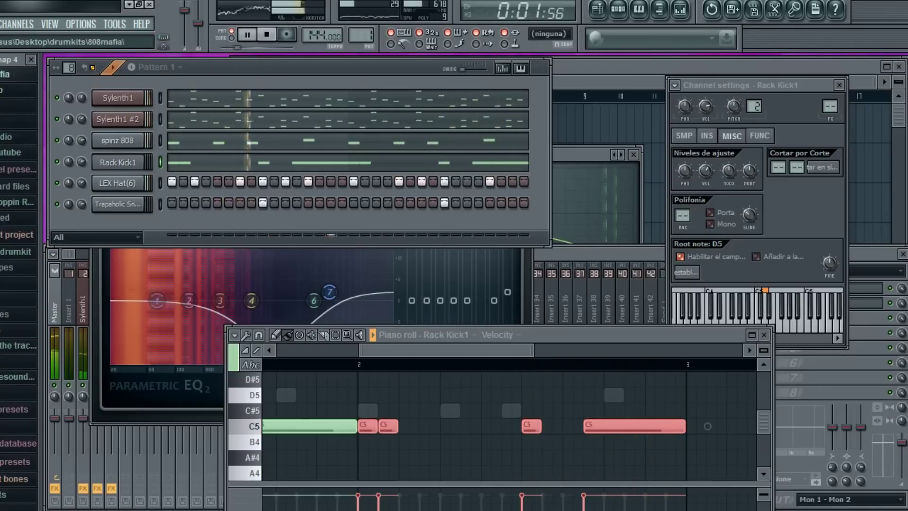
# Browse the sample folders and add OPEN HAT as a new channel below the Trapaholic Snare.
pyautogui.click(9, 214)
pyautogui.scroll(-10, 19, 246)
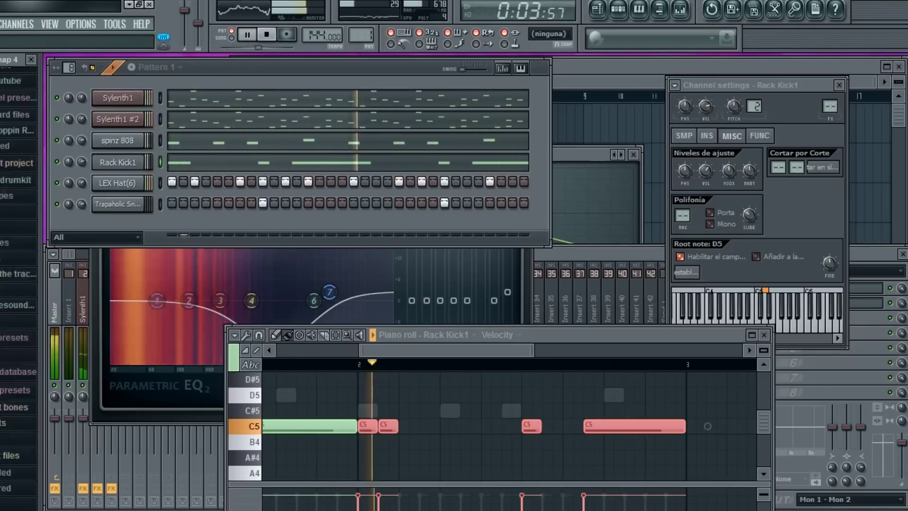
pyautogui.scroll(-15, 19, 284)
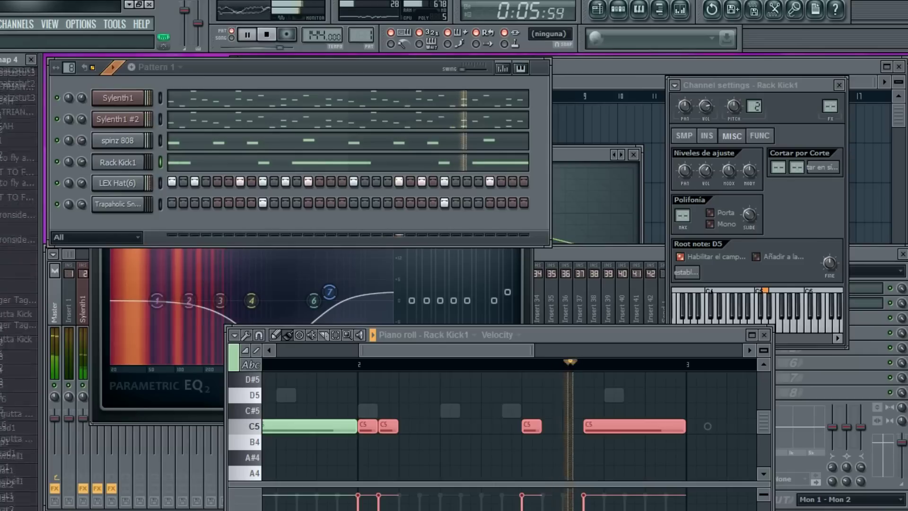
pyautogui.scroll(-4, 19, 284)
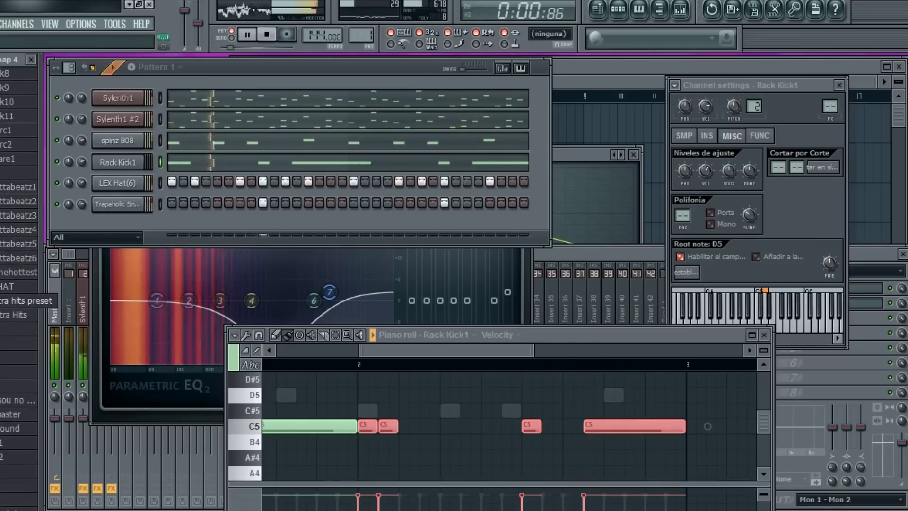
pyautogui.moveTo(9, 286); pyautogui.dragTo(130, 222)
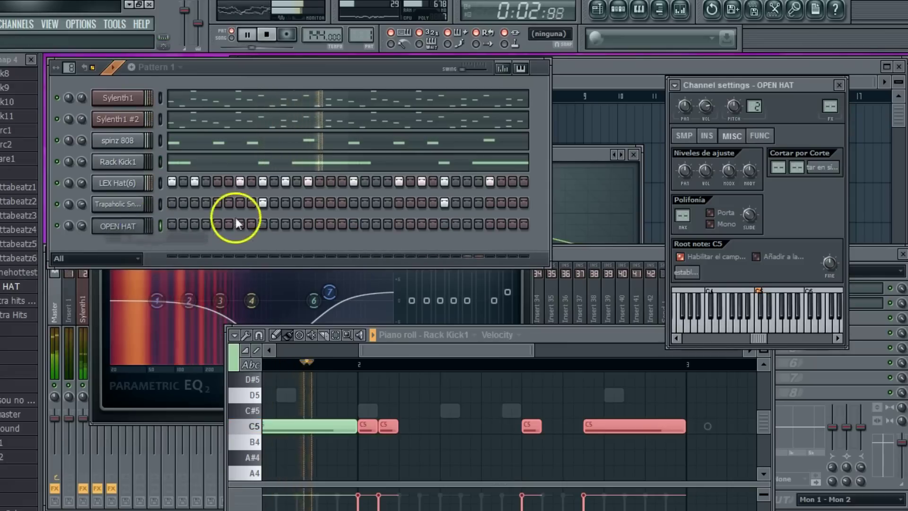
# Place OPEN HAT hits on steps 5 and 21 and set its root note to D5.
pyautogui.click(217, 225)
pyautogui.click(399, 225)
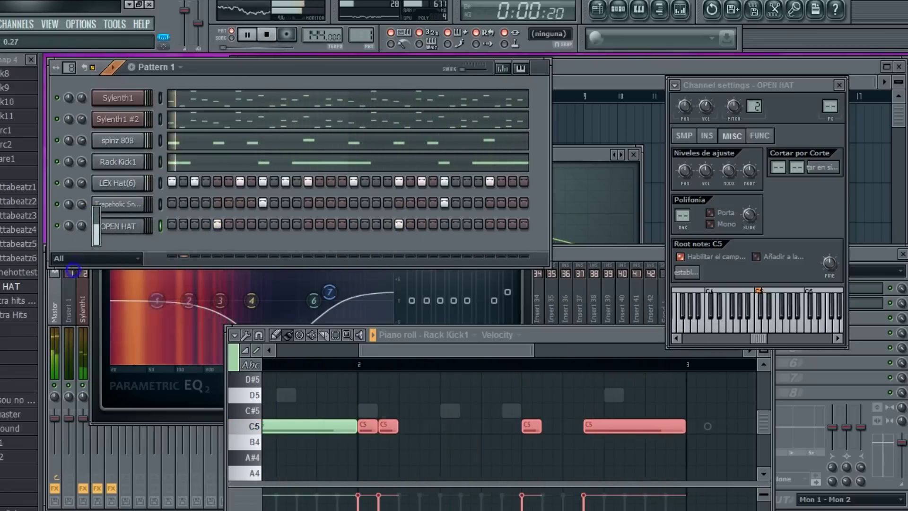
pyautogui.click(109, 228)
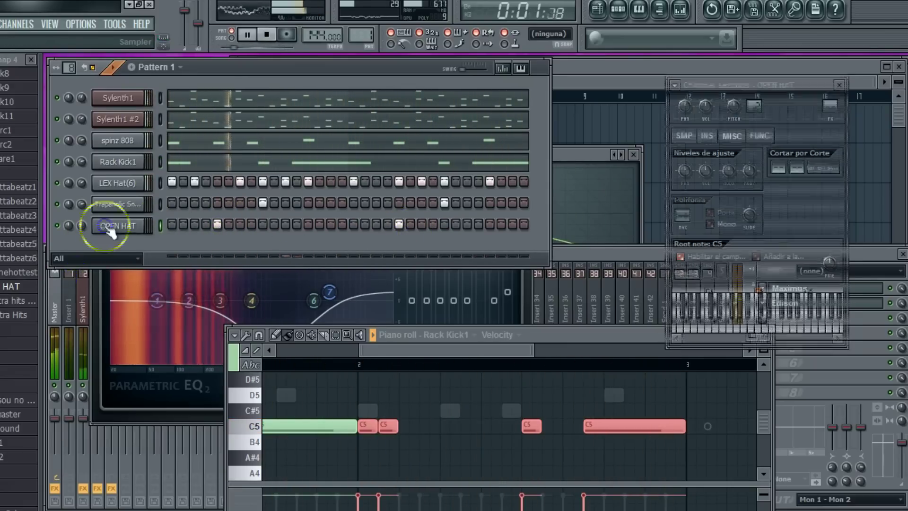
pyautogui.rightClick(768, 325)
# Solo the first Sylenth1 channel and open its piano roll maximized, zoomed out to show the whole melody.
pyautogui.click(199, 95)
pyautogui.click(204, 98)
pyautogui.rightClick(72, 99)
pyautogui.click(182, 102)
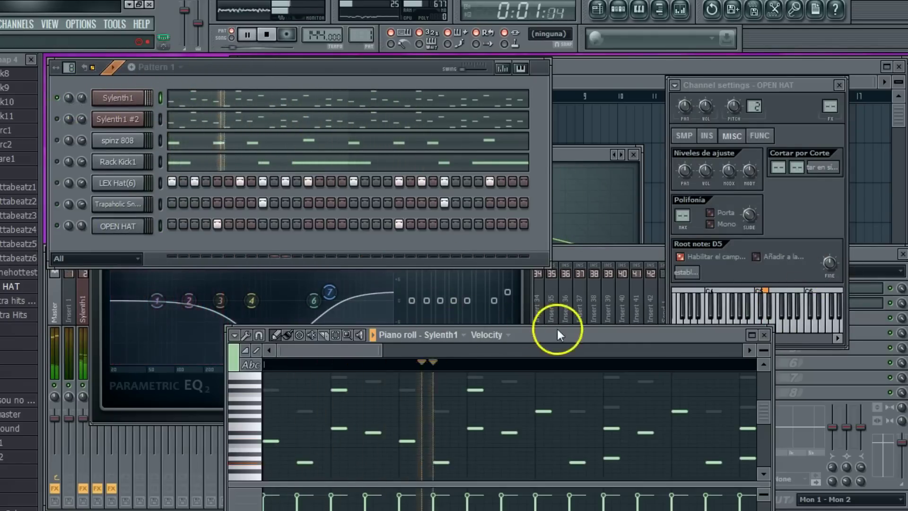
pyautogui.doubleClick(557, 331)
pyautogui.moveTo(273, 77); pyautogui.dragTo(897, 102)
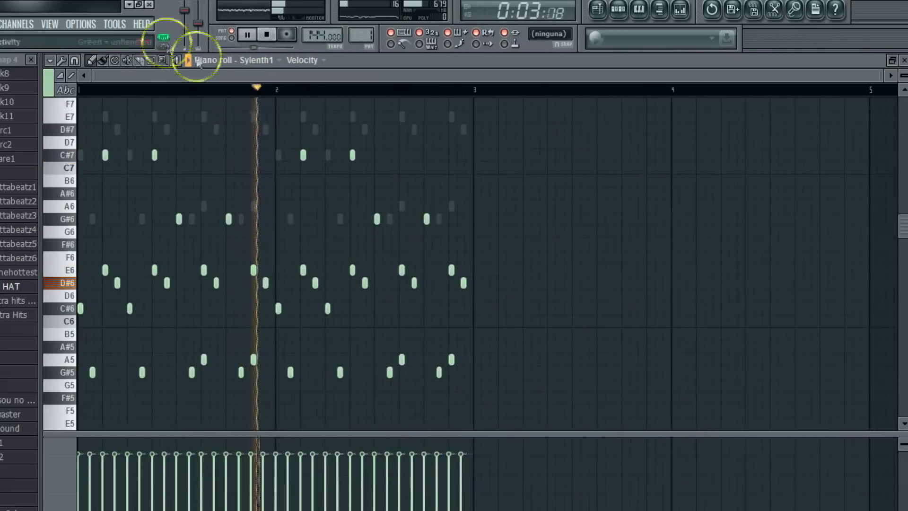
# Move all Sylenth1 E6 notes up to A6 and all D#6 notes up to G#6.
pyautogui.doubleClick(68, 275)
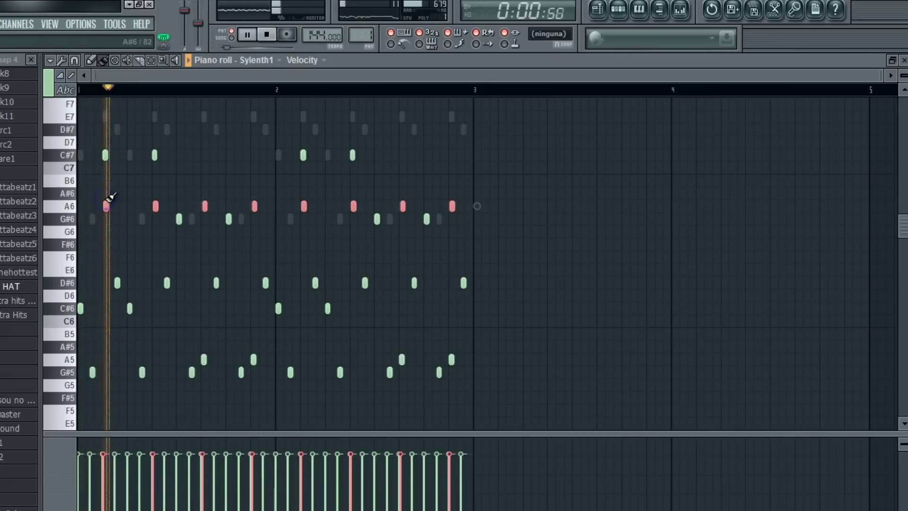
pyautogui.press('space')
pyautogui.moveTo(887, 74); pyautogui.dragTo(464, 75)
pyautogui.press('space')
pyautogui.click(159, 89)
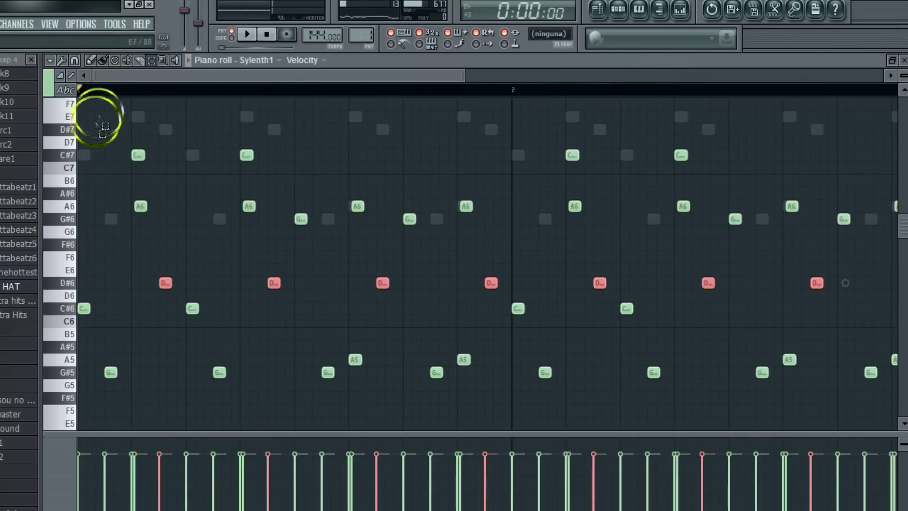
pyautogui.press('space')
pyautogui.moveTo(162, 282); pyautogui.dragTo(162, 218)
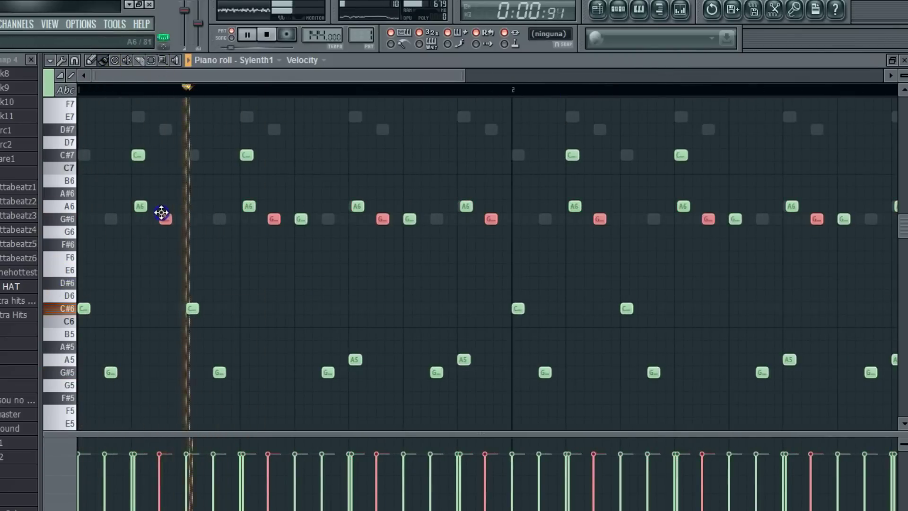
# Lower all the A6 notes to D6 and align their starts with the C#7 notes.
pyautogui.moveTo(463, 77); pyautogui.dragTo(302, 95)
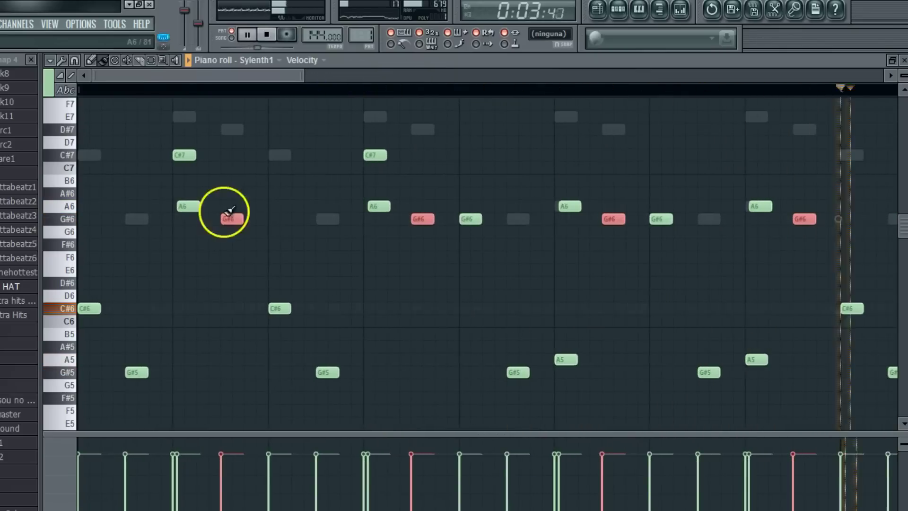
pyautogui.doubleClick(70, 206)
pyautogui.moveTo(305, 81); pyautogui.dragTo(463, 196)
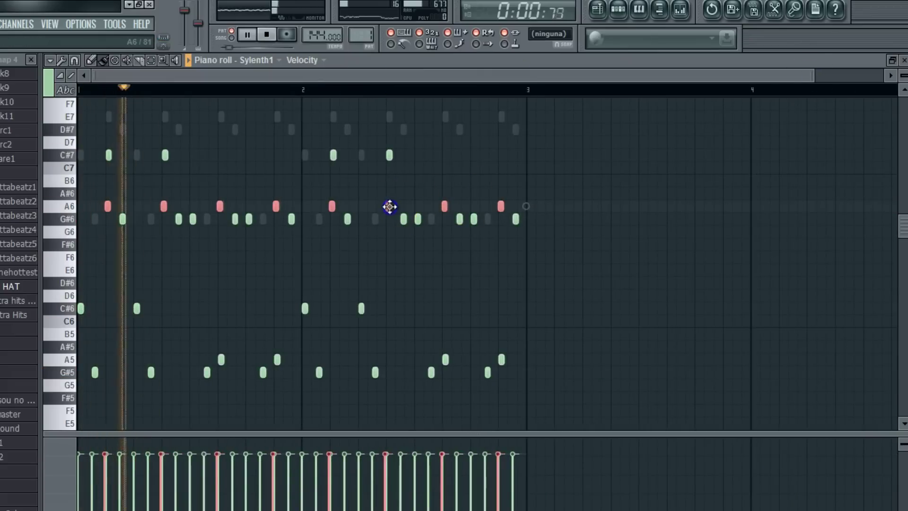
pyautogui.press('space')
pyautogui.moveTo(813, 76); pyautogui.dragTo(264, 114)
pyautogui.moveTo(208, 209); pyautogui.dragTo(218, 293)
pyautogui.scroll(-1, 219, 286)
pyautogui.moveTo(208, 259)
pyautogui.mouseDown()
pyautogui.moveTo(210, 325)
pyautogui.moveTo(208, 252)
pyautogui.mouseUp()
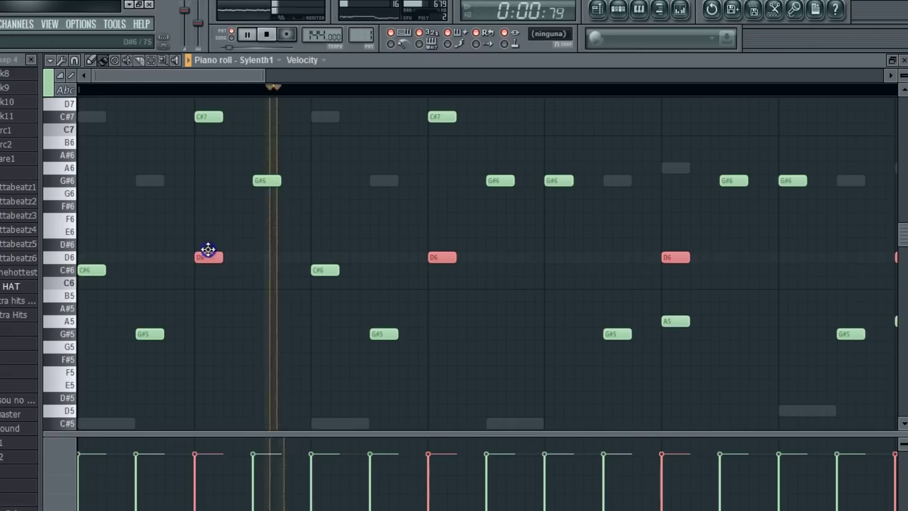
# Lower all the G#6 notes to D5 and play the melody back.
pyautogui.doubleClick(68, 181)
pyautogui.press('space')
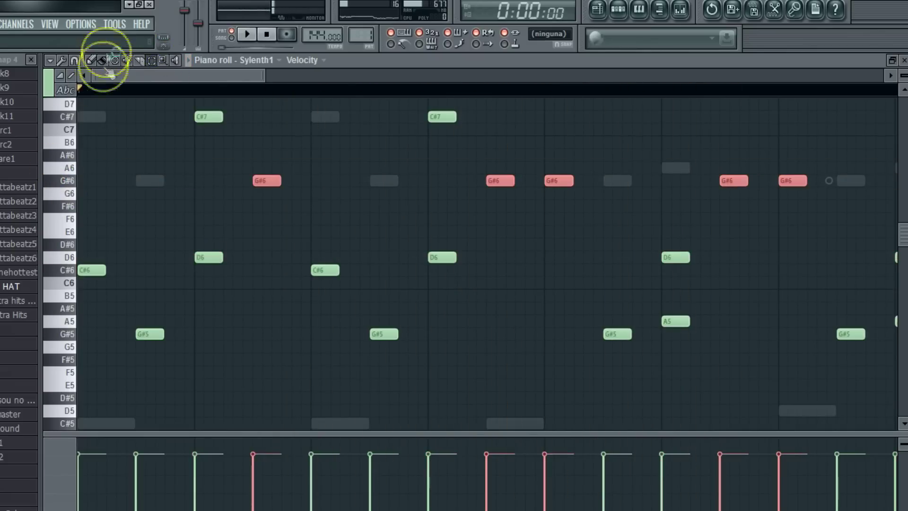
pyautogui.press('space')
pyautogui.moveTo(265, 181); pyautogui.dragTo(263, 322)
pyautogui.scroll(-2, 264, 321)
pyautogui.press('space')
pyautogui.press('space')
pyautogui.moveTo(261, 245); pyautogui.dragTo(261, 340)
pyautogui.press('space')
pyautogui.press('space')
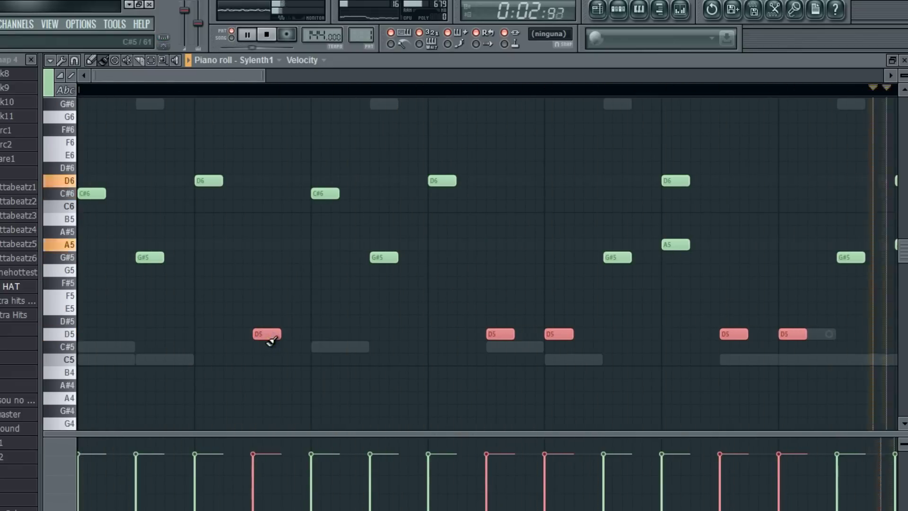
# Try extra high notes around D7 after the first bar's second C#7 note and remove them.
pyautogui.moveTo(263, 74); pyautogui.dragTo(581, 144)
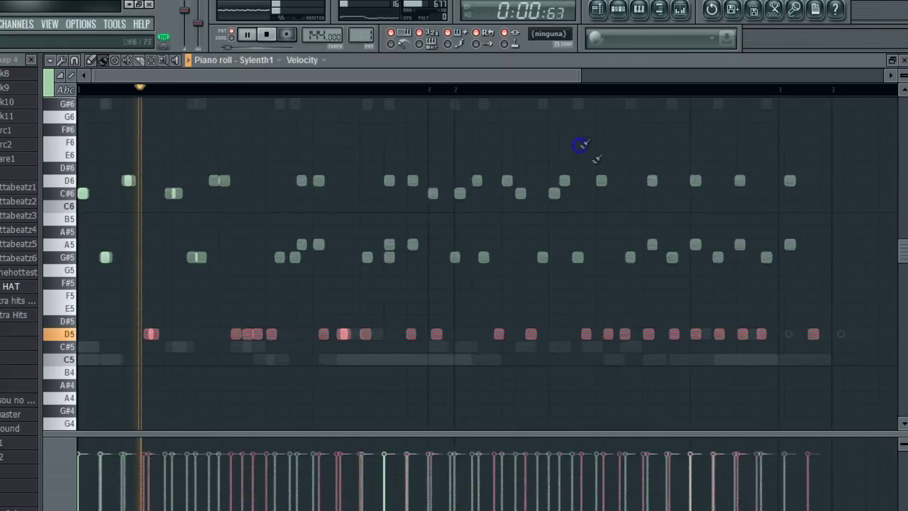
pyautogui.scroll(3, 480, 247)
pyautogui.scroll(-1, 490, 247)
pyautogui.press('space')
pyautogui.scroll(3, 288, 204)
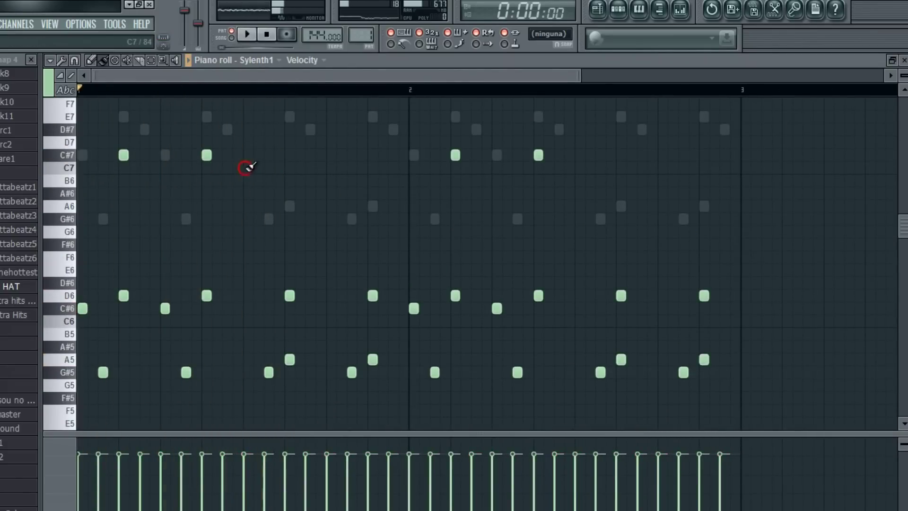
pyautogui.click(248, 143)
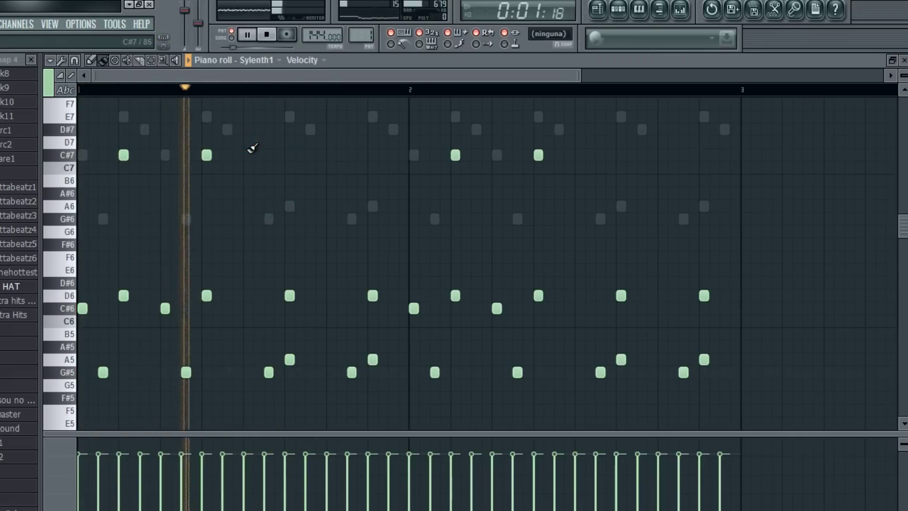
pyautogui.moveTo(282, 148); pyautogui.dragTo(290, 148)
pyautogui.rightClick(290, 146)
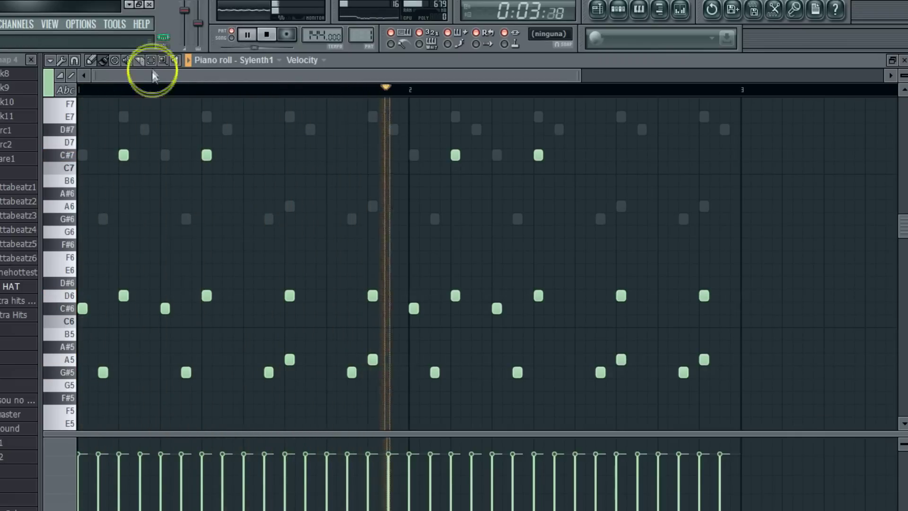
# Delete all Sylenth1 notes in the second bar.
pyautogui.moveTo(411, 125); pyautogui.dragTo(754, 464)
pyautogui.press('Delete')
pyautogui.scroll(2, 711, 334)
pyautogui.press('space')
pyautogui.moveTo(576, 85); pyautogui.dragTo(336, 97)
# Delete the Sylenth1 notes from step 9 to the end of the first bar and play the remaining phrase.
pyautogui.scroll(4, 345, 314)
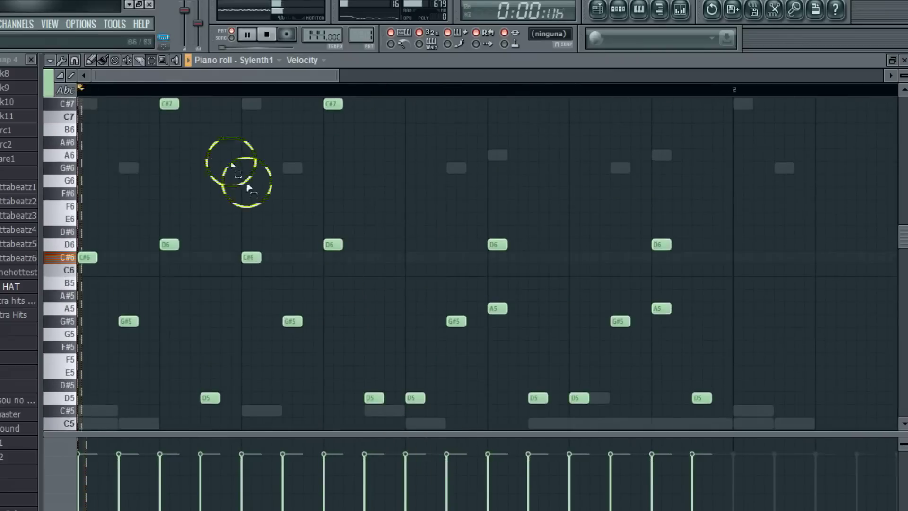
pyautogui.press('space')
pyautogui.moveTo(405, 126); pyautogui.dragTo(709, 426)
pyautogui.press('Delete')
pyautogui.scroll(2, 535, 274)
pyautogui.press('space')
pyautogui.scroll(2, 115, 182)
pyautogui.scroll(-2, 125, 187)
pyautogui.press('space')
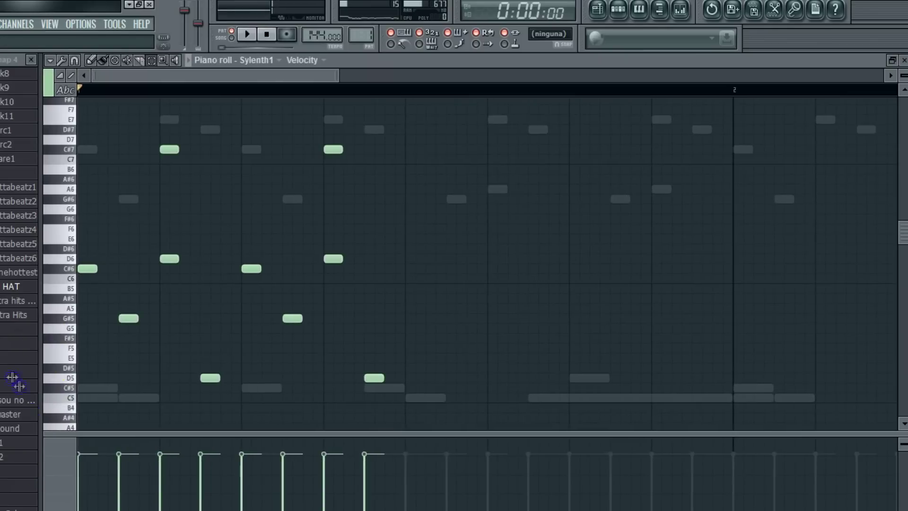
# Lengthen all remaining Sylenth1 notes to one full step each.
pyautogui.scroll(-1, 64, 130)
pyautogui.hotkey('ctrl', 'a')
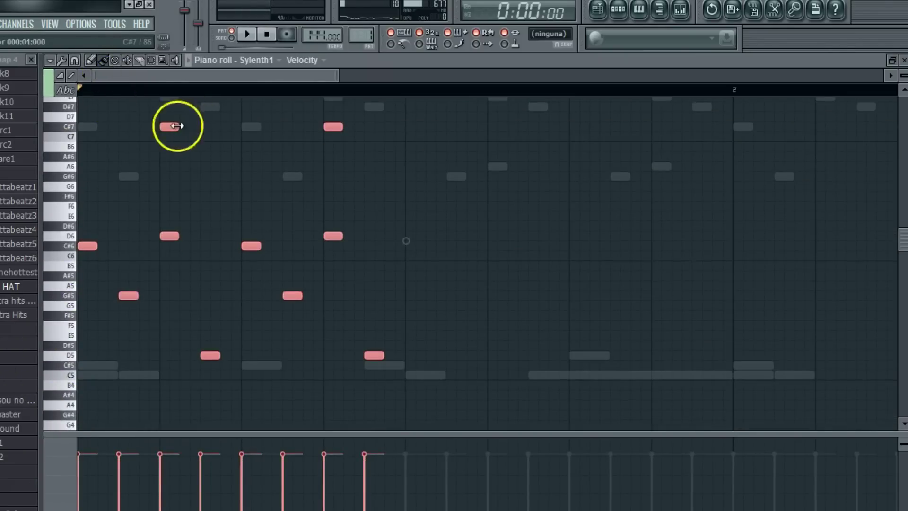
pyautogui.hotkey('ctrl', 'd')
pyautogui.press('space')
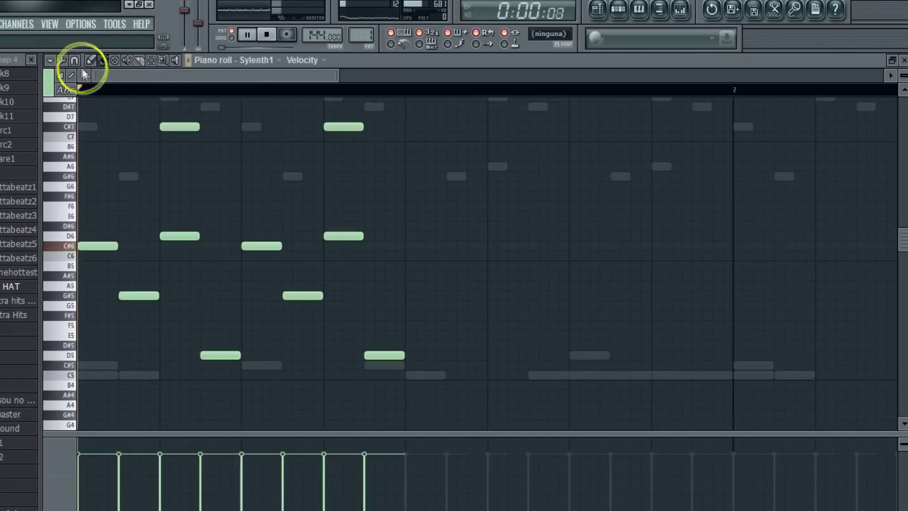
# Duplicate the eight-step phrase into the second half of the first bar.
pyautogui.click(51, 61)
pyautogui.moveTo(95, 88)
pyautogui.click(161, 126)
pyautogui.moveTo(185, 76); pyautogui.dragTo(244, 96)
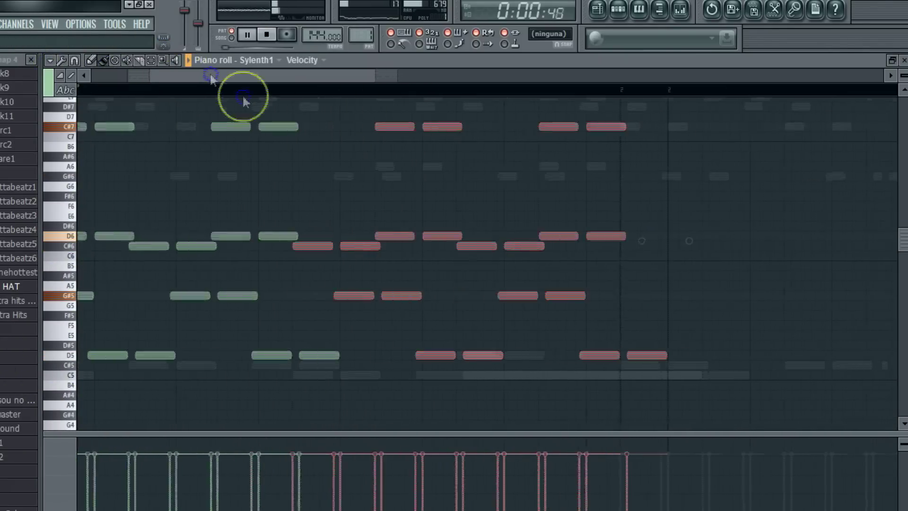
# Add a G#6 note on step 9 and an A6 note on step 13, and lower the step 11 C#7 note to A6.
pyautogui.rightClick(288, 189)
pyautogui.moveTo(215, 149); pyautogui.dragTo(215, 177)
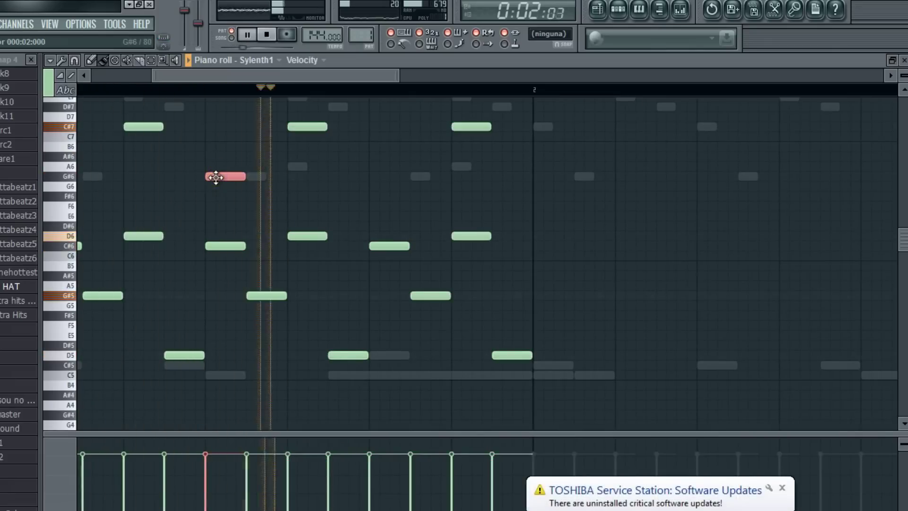
pyautogui.click(218, 155)
pyautogui.click(375, 166)
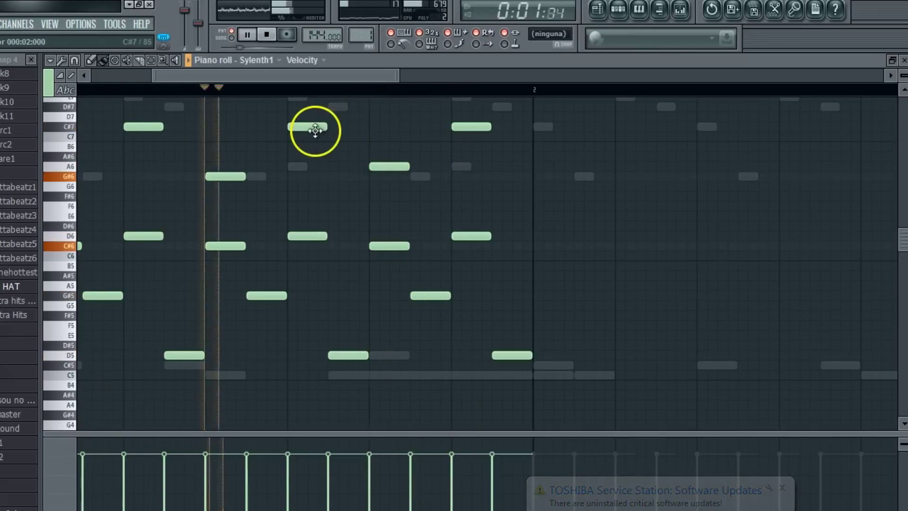
pyautogui.moveTo(317, 169); pyautogui.dragTo(313, 168)
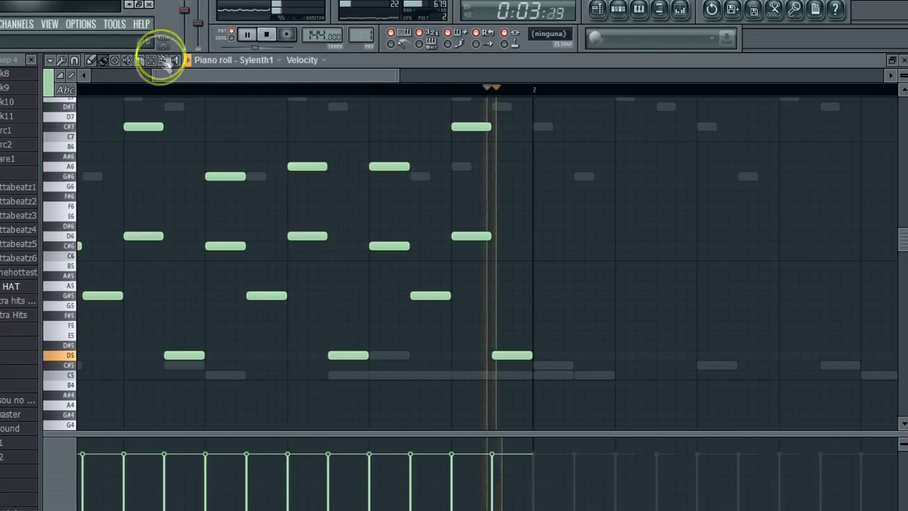
# Duplicate all the Sylenth1 notes of the first bar into the second bar.
pyautogui.moveTo(155, 76); pyautogui.dragTo(22, 79)
pyautogui.click(50, 61)
pyautogui.moveTo(63, 88)
pyautogui.click(179, 116)
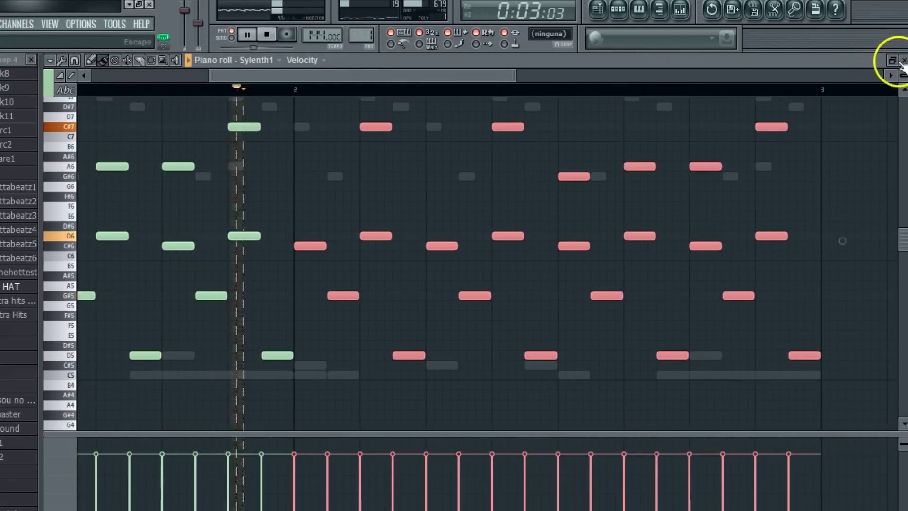
pyautogui.click(903, 61)
# Copy the two-bar Sylenth1 melody and paste it into the Sylenth1 #2 channel.
pyautogui.rightClick(130, 98)
pyautogui.moveTo(177, 167)
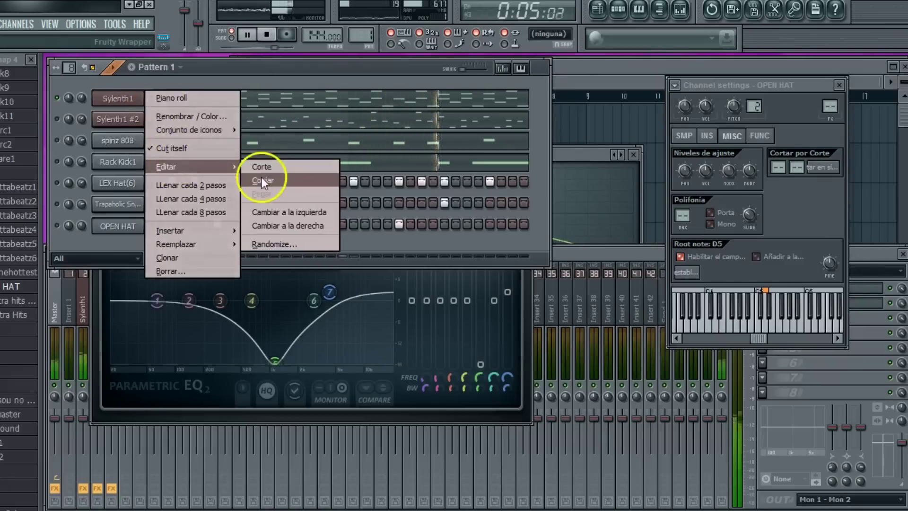
pyautogui.click(261, 180)
pyautogui.rightClick(127, 120)
pyautogui.moveTo(189, 187)
pyautogui.click(263, 214)
# Solo the Sylenth1 channel, open its synth interface and play the pattern.
pyautogui.press('space')
pyautogui.click(56, 98)
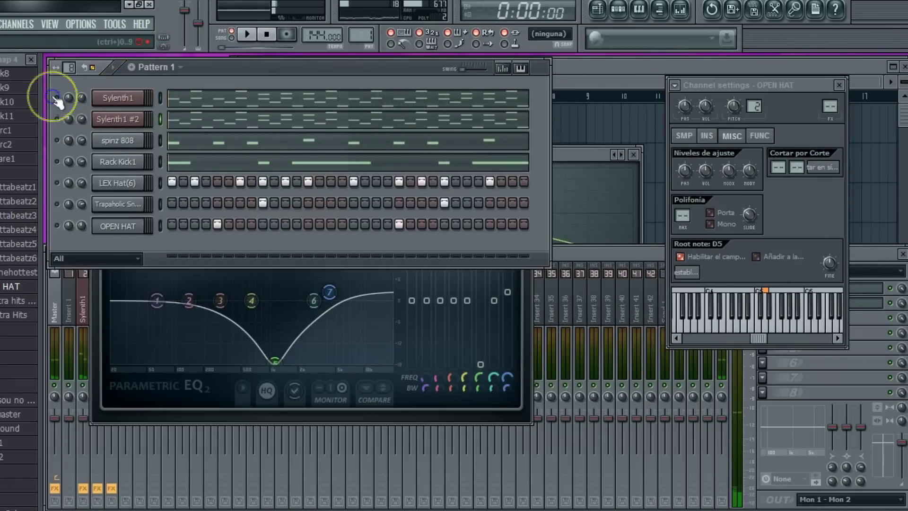
pyautogui.click(118, 100)
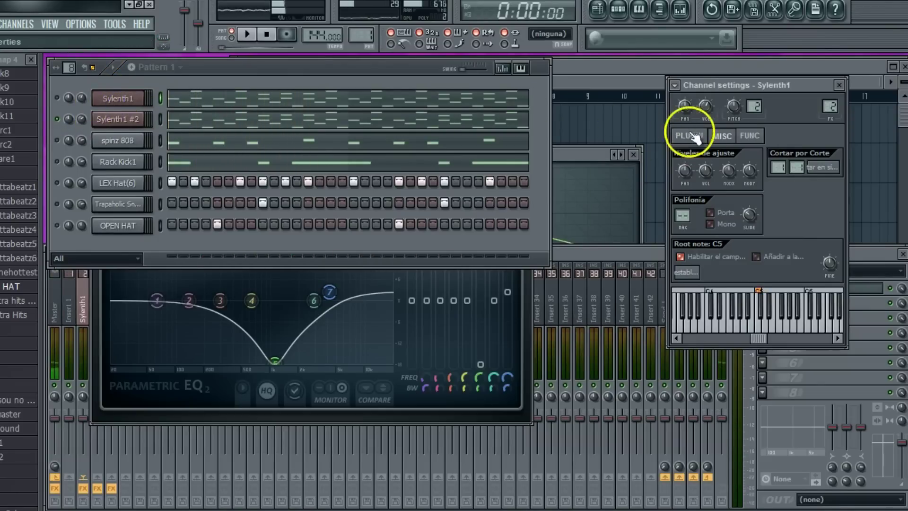
pyautogui.click(691, 133)
pyautogui.rightClick(56, 98)
pyautogui.press('space')
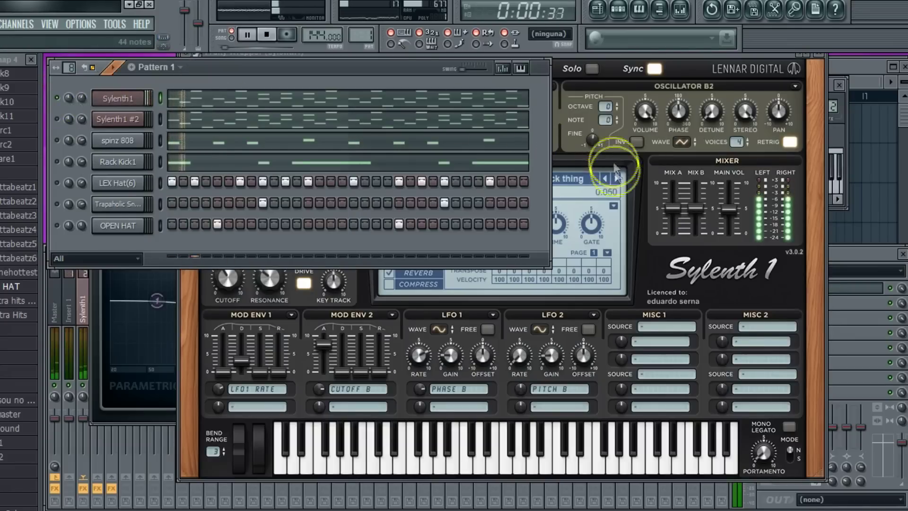
# Advance the Sylenth1 preset to 065: SY - haunted organ, auditioning the melody with each preset along the way.
pyautogui.press('space')
pyautogui.click(616, 179)
pyautogui.click(161, 90)
pyautogui.press('space')
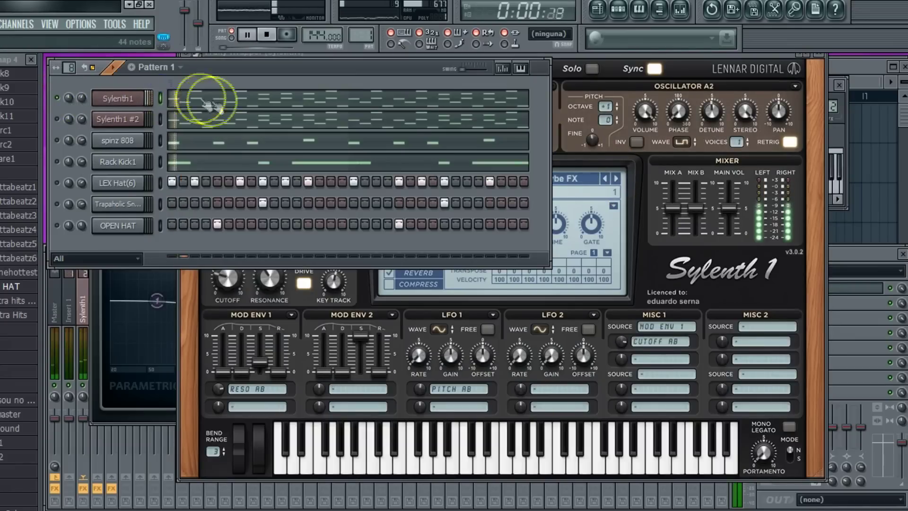
pyautogui.click(617, 178)
pyautogui.click(135, 98)
pyautogui.press('space')
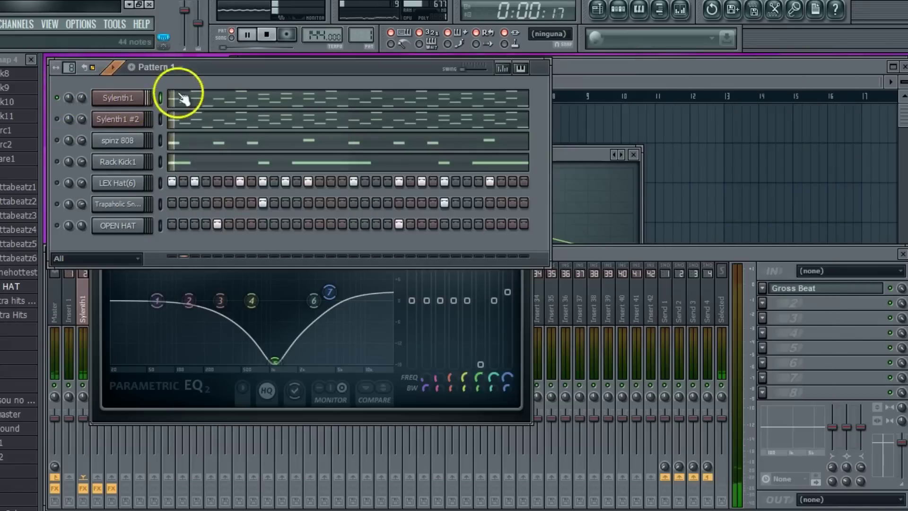
# Shorten all the Sylenth1 notes to half a step each.
pyautogui.press('F7')
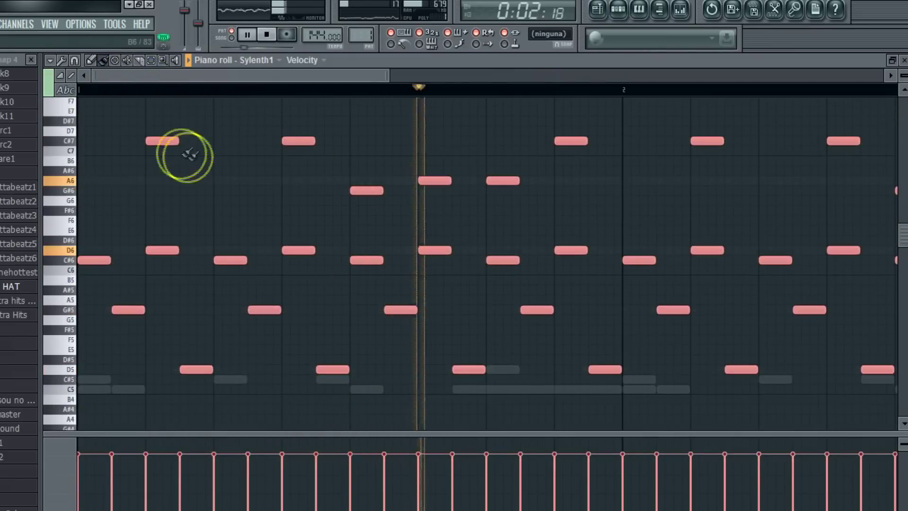
pyautogui.moveTo(178, 141); pyautogui.dragTo(162, 142)
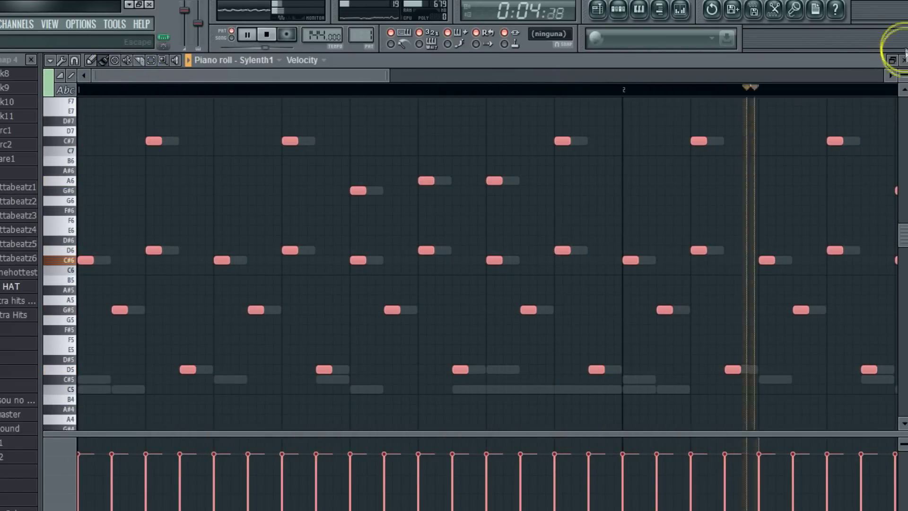
pyautogui.click(903, 60)
# Switch the Sylenth1 channel's sound to preset 066: SY - key.
pyautogui.click(176, 108)
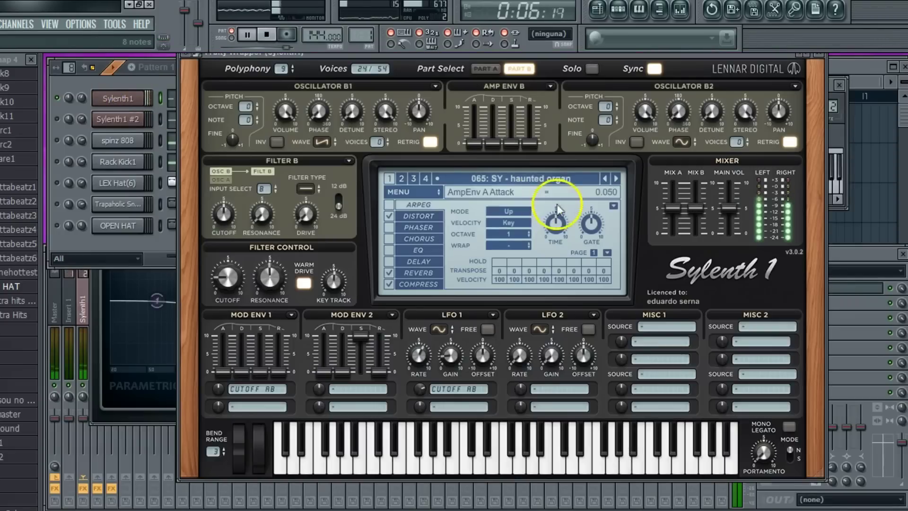
pyautogui.click(616, 179)
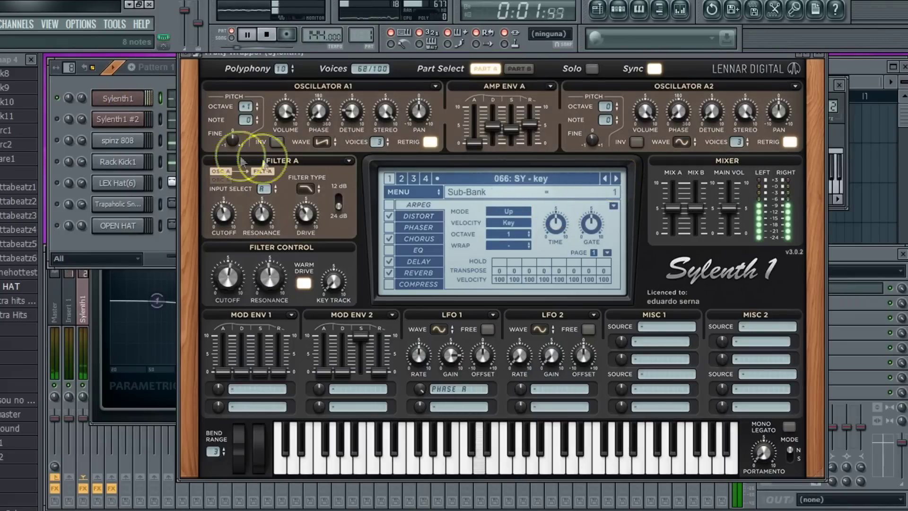
# Raise all the Sylenth1 notes by one octave so the first note sits on C#7.
pyautogui.click(163, 101)
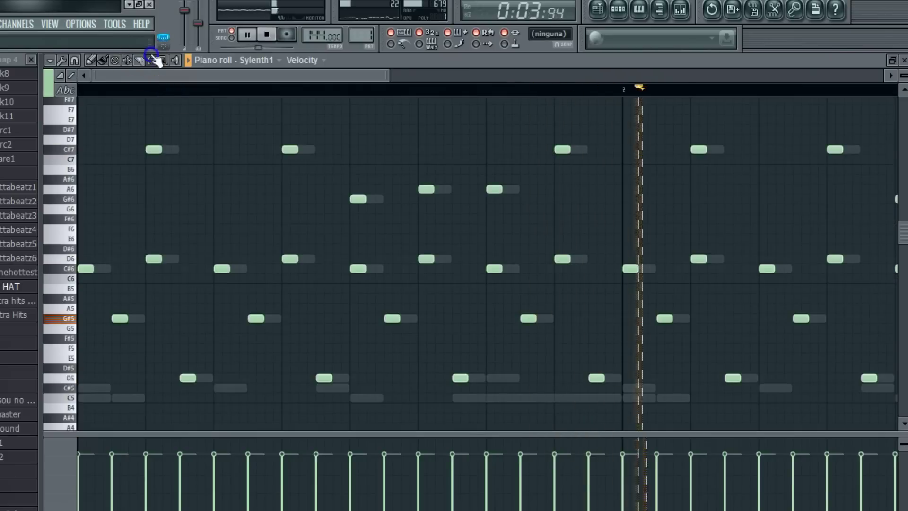
pyautogui.hotkey('ctrl', 'a')
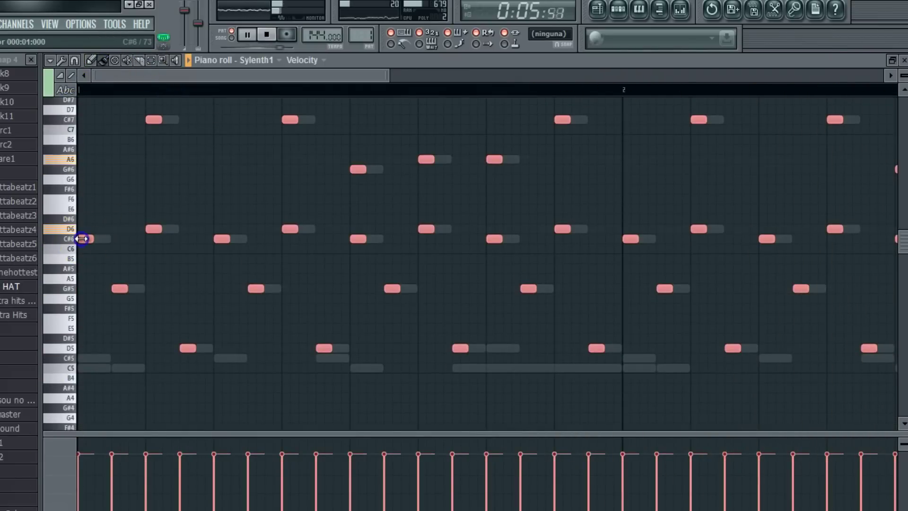
pyautogui.moveTo(83, 238); pyautogui.dragTo(78, 119)
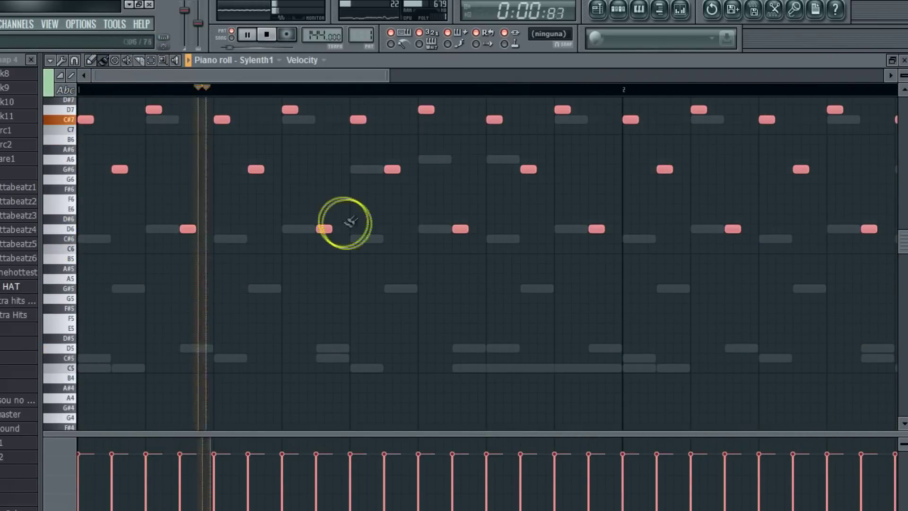
pyautogui.click(904, 61)
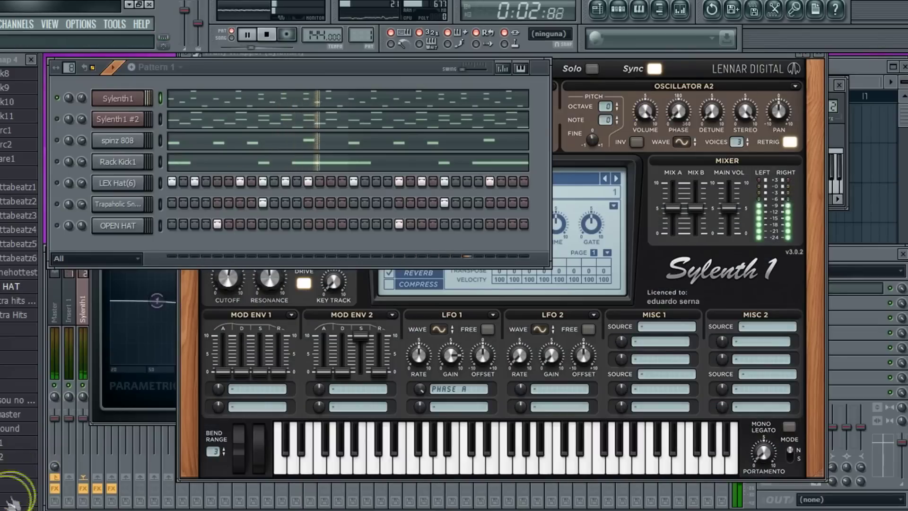
pyautogui.moveTo(313, 510)
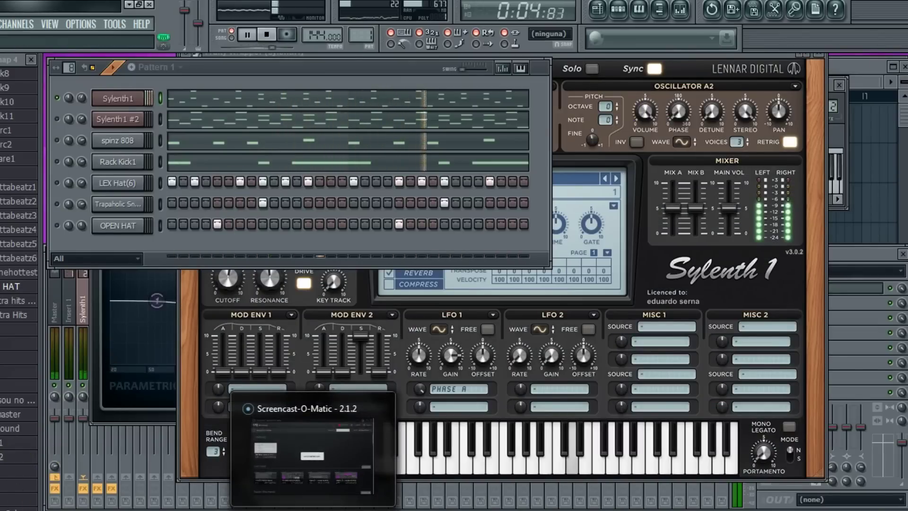
# Try raising all the Sylenth1 #2 notes by one octave.
pyautogui.click(192, 123)
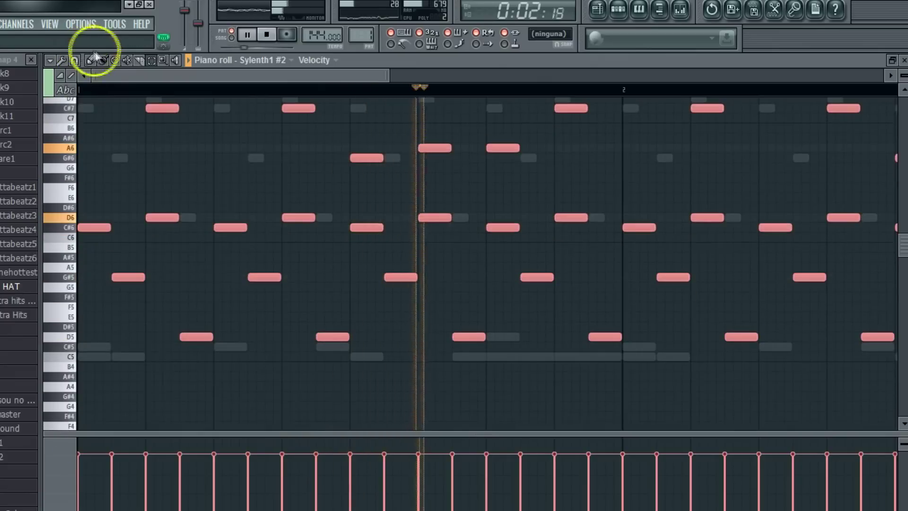
pyautogui.scroll(-4, 91, 197)
pyautogui.scroll(5, 395, 202)
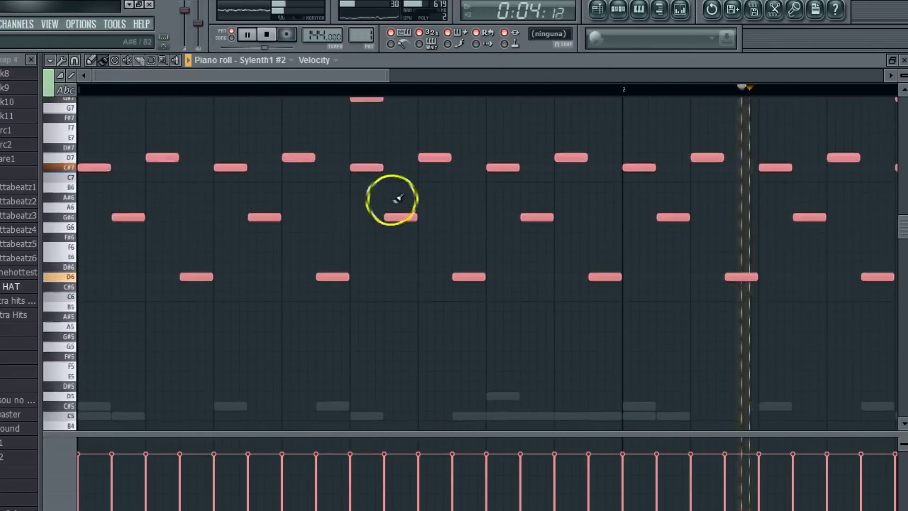
pyautogui.scroll(-2, 240, 235)
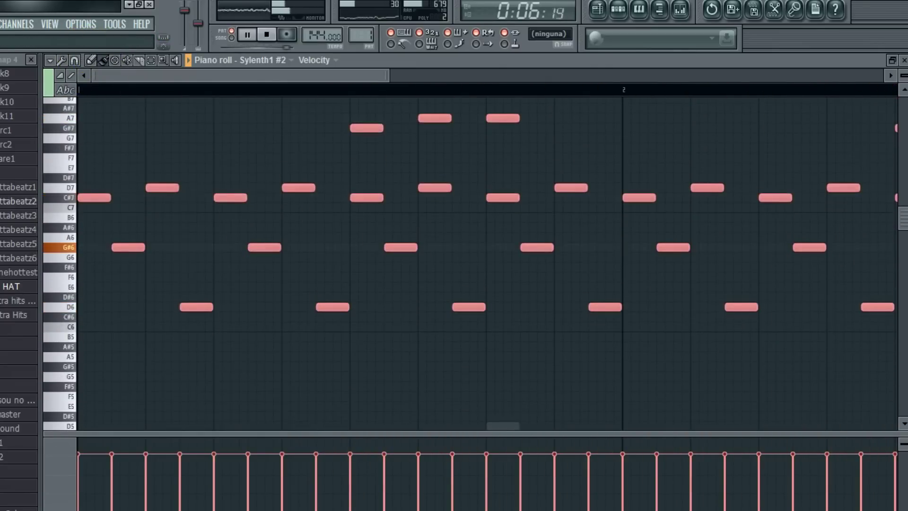
pyautogui.scroll(4, 90, 198)
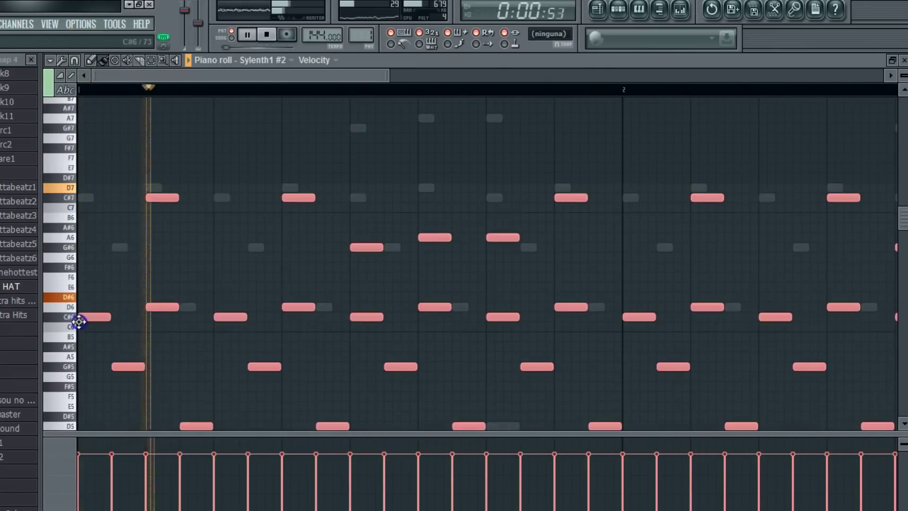
pyautogui.click(903, 60)
# Restore all the Sylenth1 notes to one full step in length and lower them one octave, with the first note on C#6.
pyautogui.click(190, 97)
pyautogui.keyDown('ctrl'); pyautogui.moveTo(64, 107); pyautogui.dragTo(58, 425); pyautogui.keyUp('ctrl')
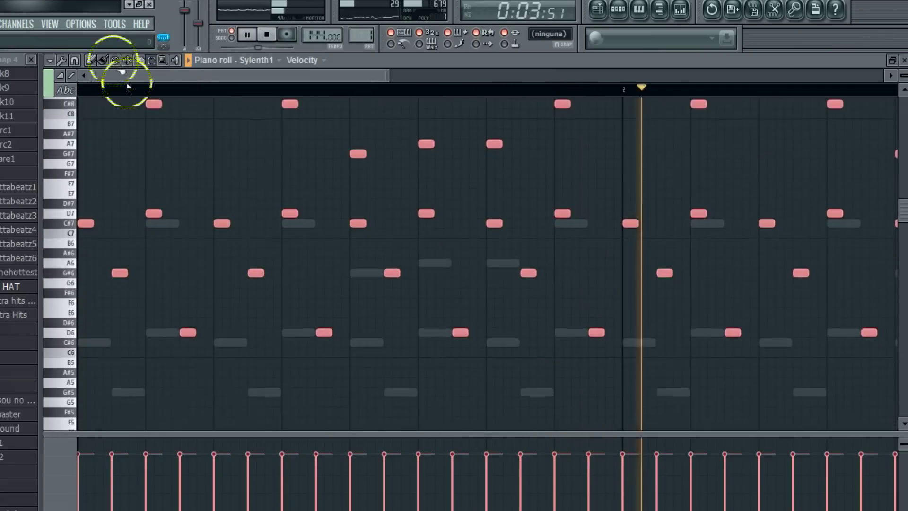
pyautogui.moveTo(163, 101); pyautogui.dragTo(182, 117)
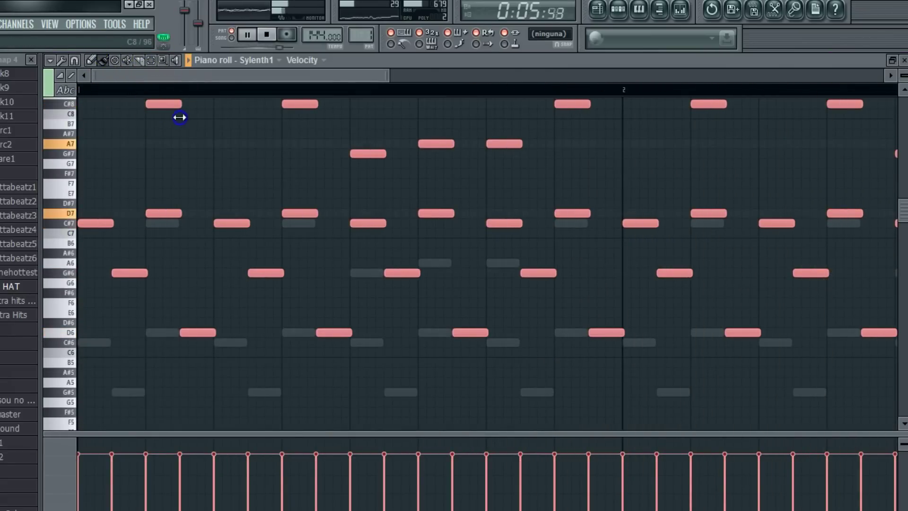
pyautogui.moveTo(90, 222); pyautogui.dragTo(78, 341)
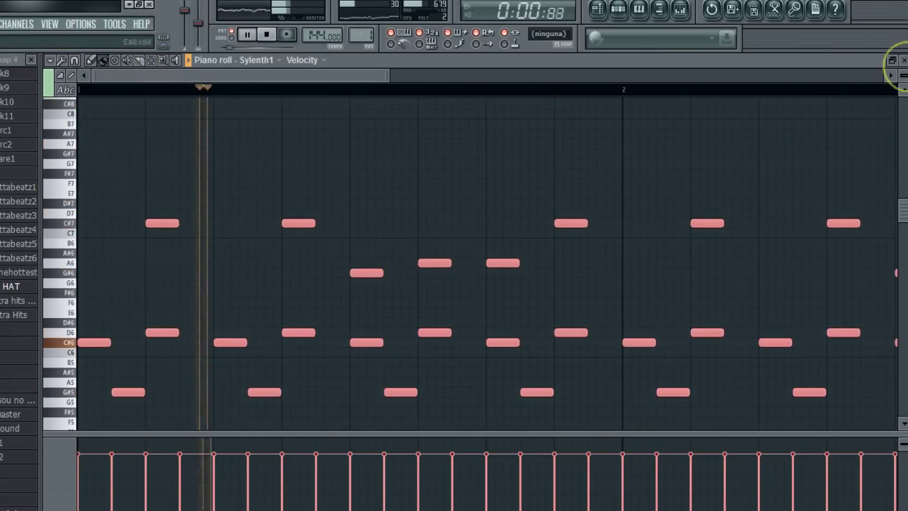
pyautogui.click(903, 60)
# Advance the Sylenth1 preset to 068: SY - machine while the melody plays.
pyautogui.press('space')
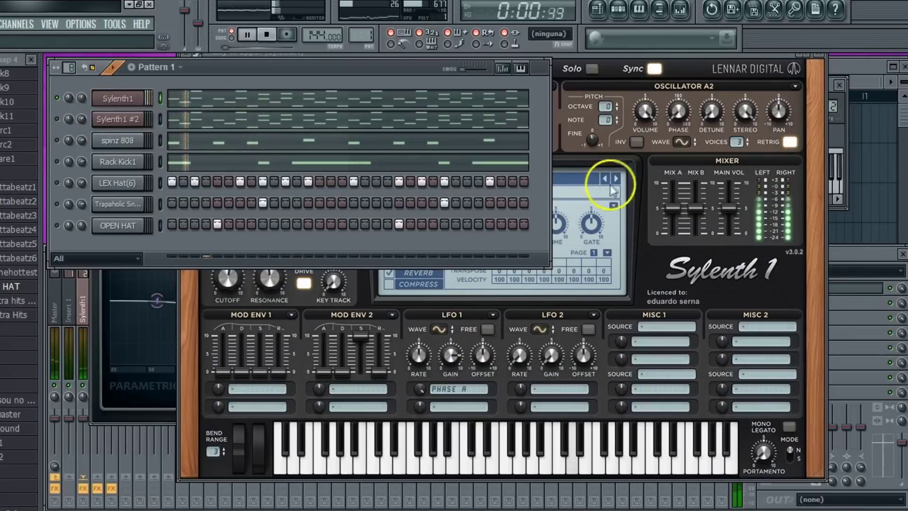
pyautogui.click(615, 179)
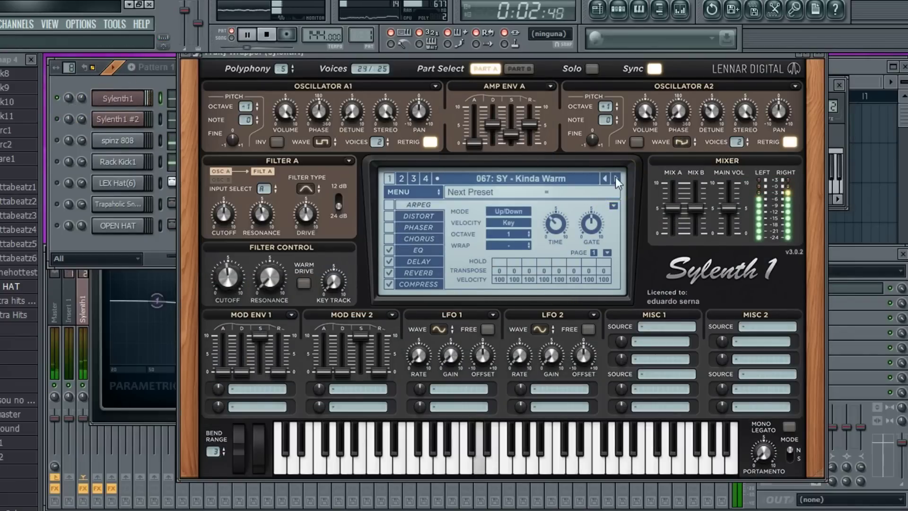
pyautogui.click(615, 178)
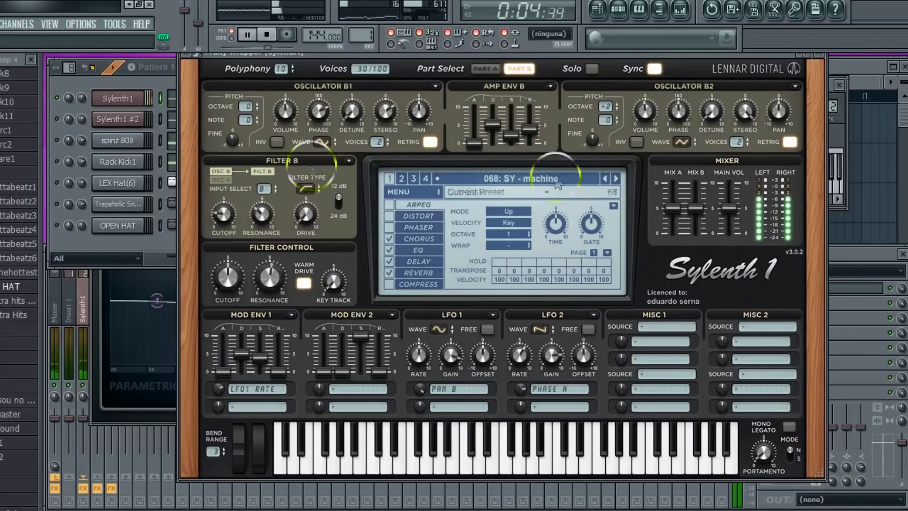
# Unmute the Sylenth1 #2 channel and lower all the Sylenth1 notes one octave, with the first note on C#5.
pyautogui.click(60, 122)
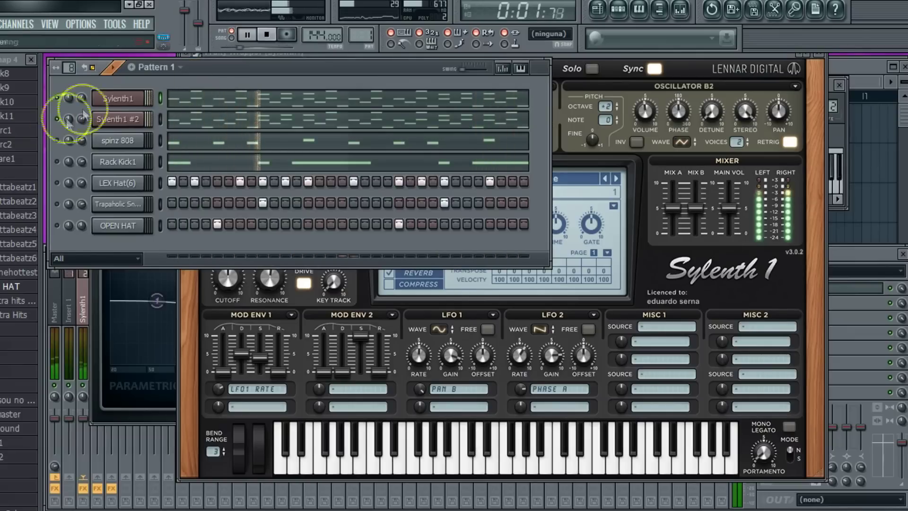
pyautogui.click(194, 99)
pyautogui.moveTo(80, 114); pyautogui.dragTo(105, 467)
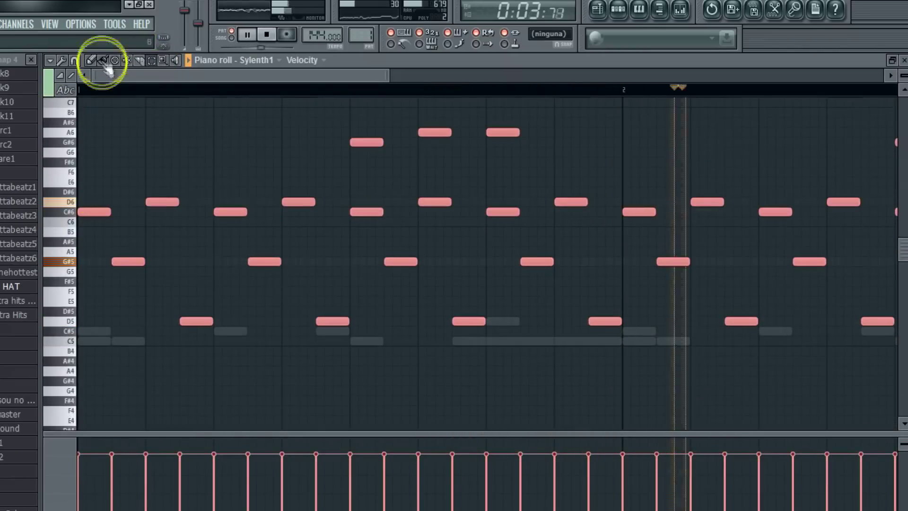
pyautogui.moveTo(102, 211); pyautogui.dragTo(72, 333)
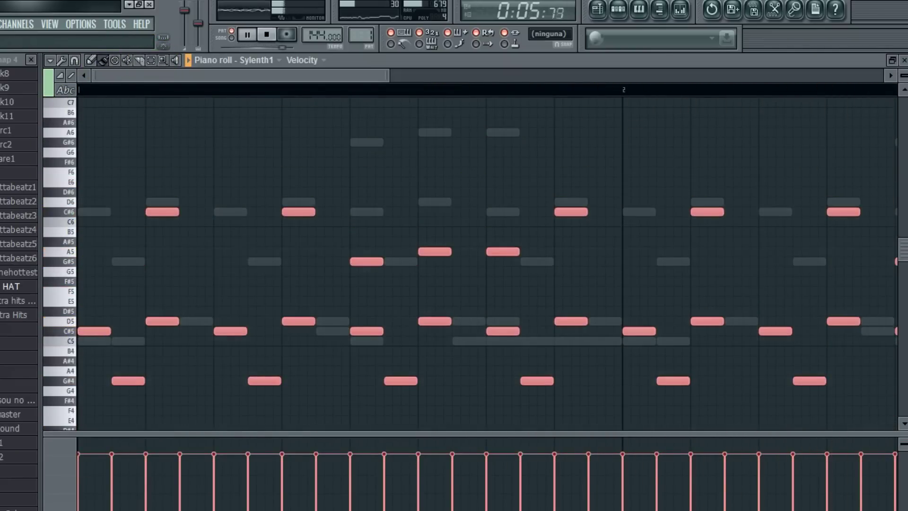
pyautogui.click(903, 59)
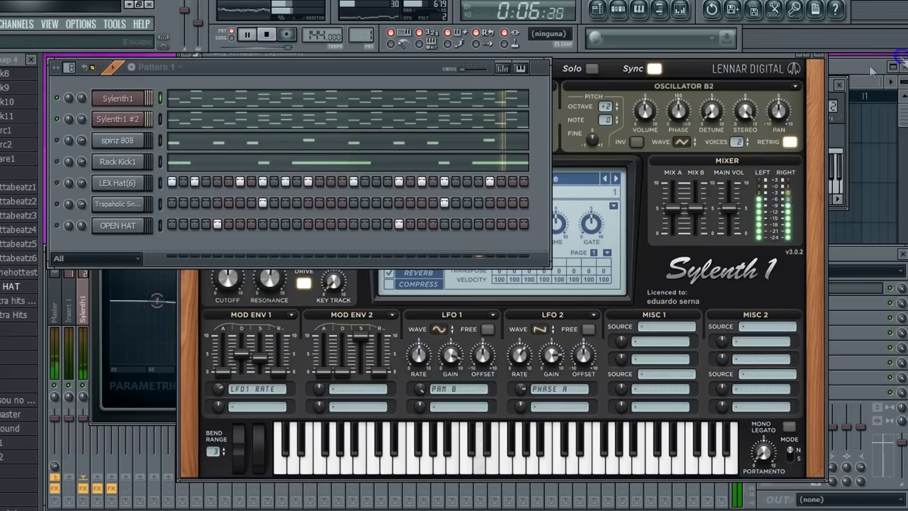
# Try transposing all the spinz 808 notes together against the melody.
pyautogui.click(84, 307)
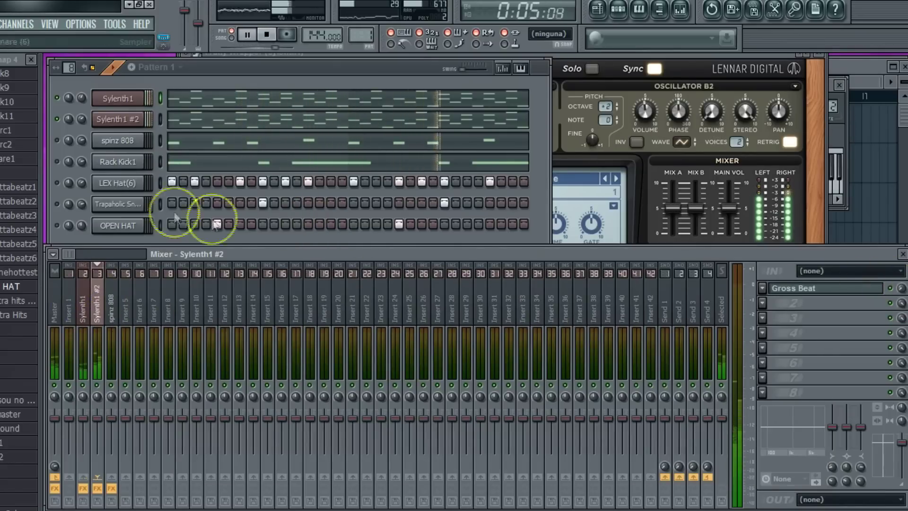
pyautogui.click(188, 142)
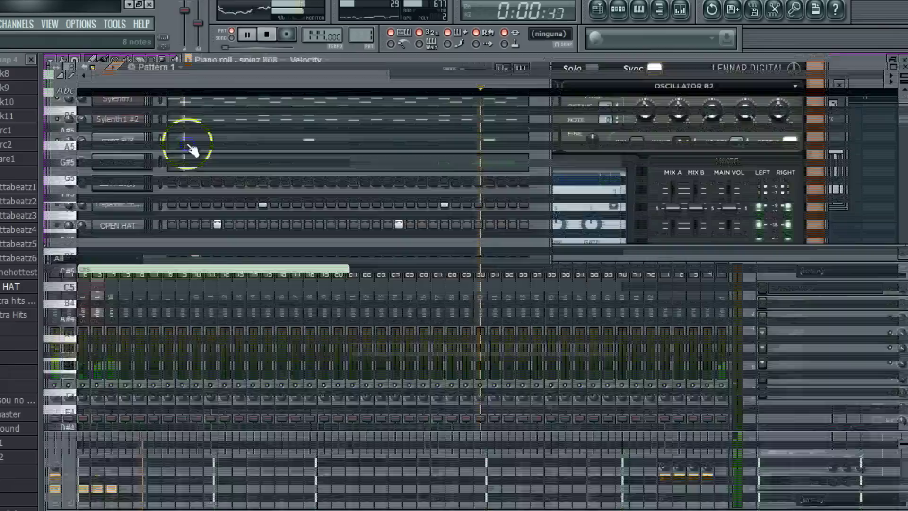
pyautogui.hotkey('ctrl', 'a')
pyautogui.moveTo(95, 266); pyautogui.dragTo(55, 365)
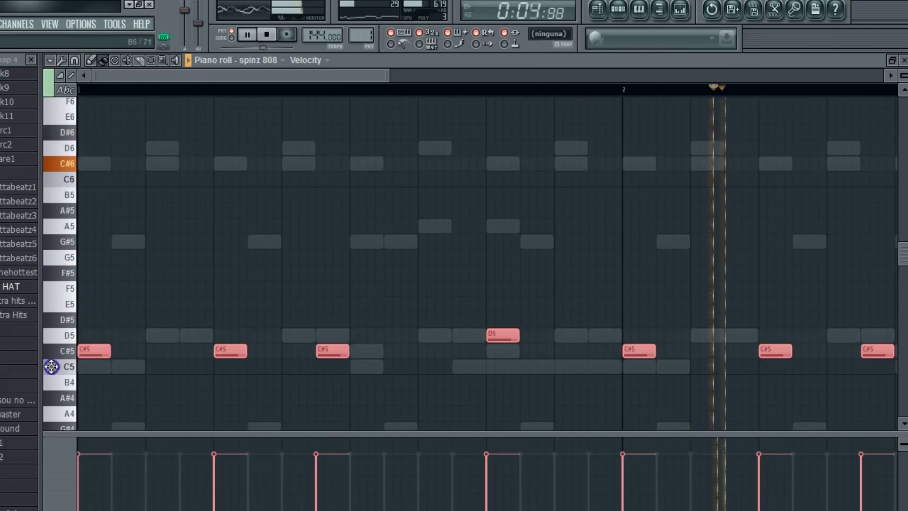
pyautogui.click(904, 61)
pyautogui.click(100, 292)
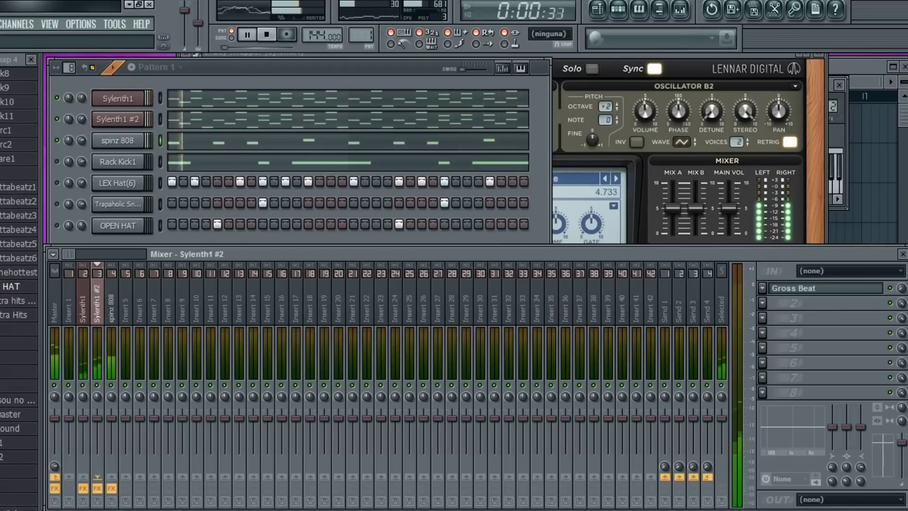
# Solo the Sylenth1 #2 channel and review its melody notes in the piano roll.
pyautogui.click(58, 118)
pyautogui.click(172, 118)
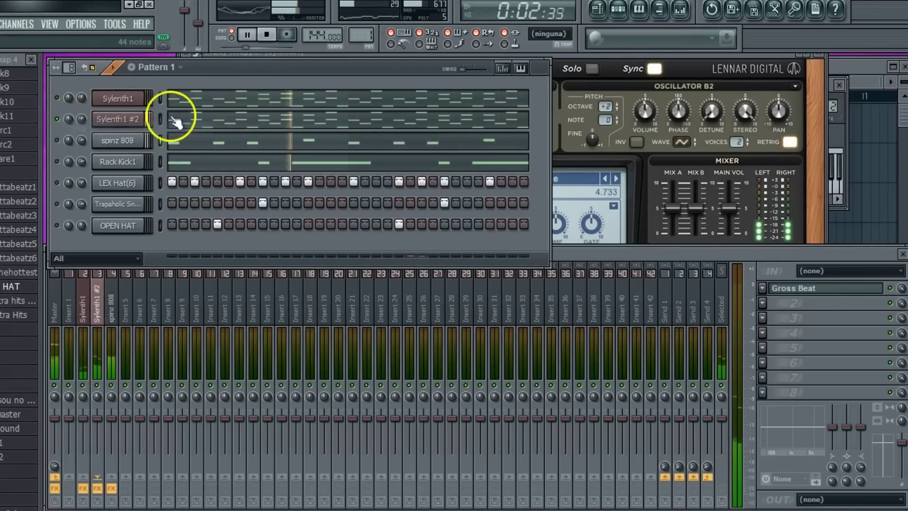
pyautogui.click(181, 121)
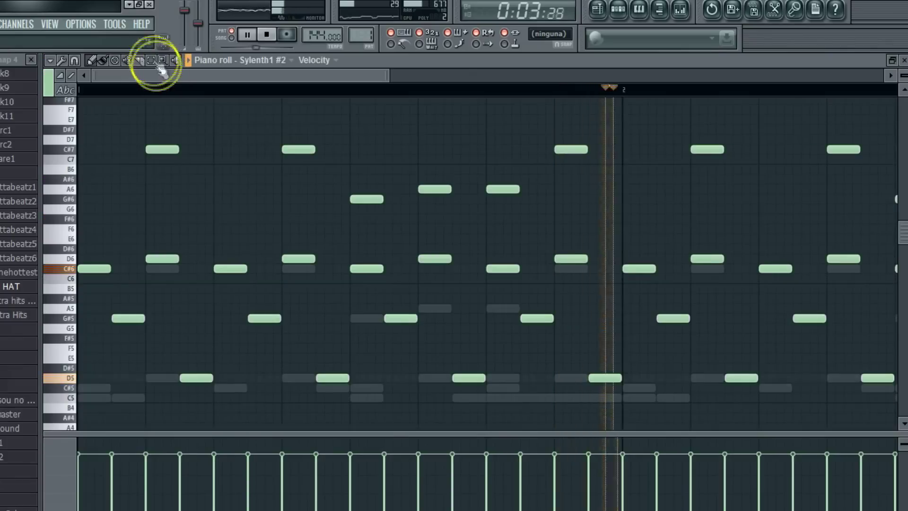
pyautogui.click(903, 60)
pyautogui.click(578, 144)
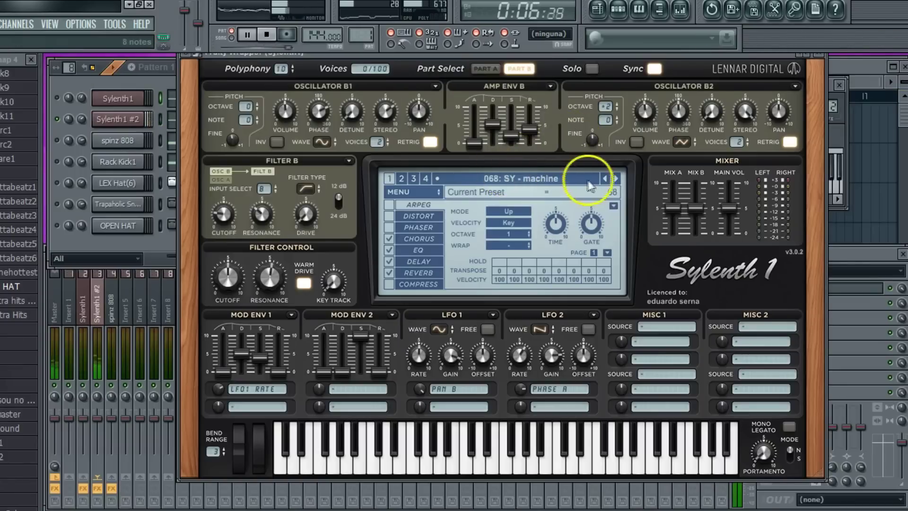
# Try preset 038: PD - complementary on the soloed Sylenth1 #2 channel and view its part A.
pyautogui.click(141, 126)
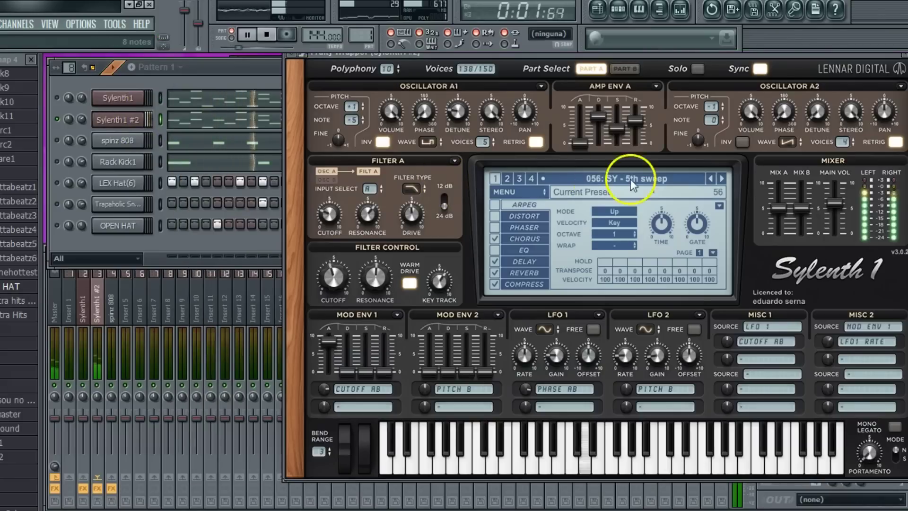
pyautogui.click(712, 179)
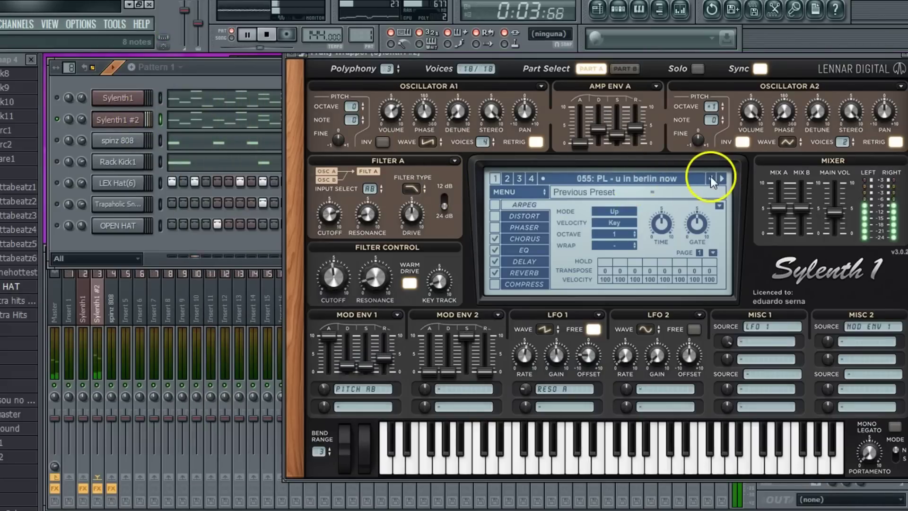
pyautogui.click(690, 178)
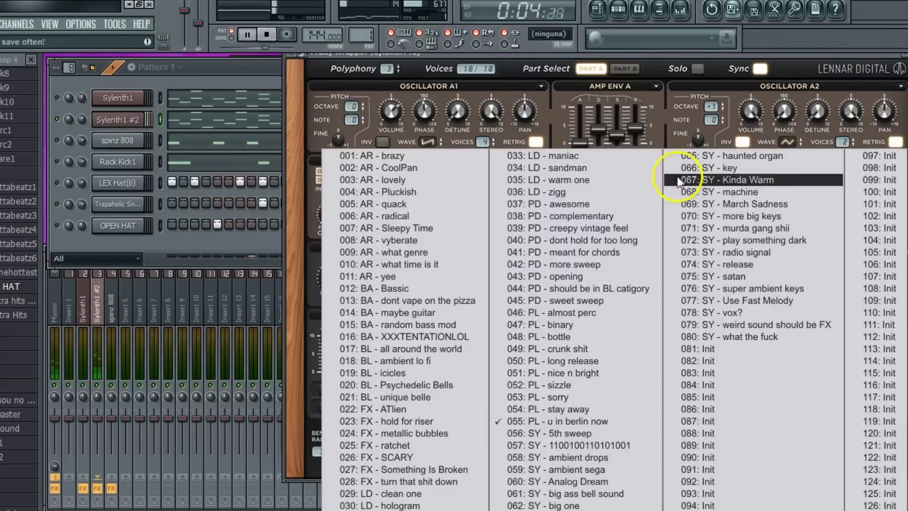
pyautogui.click(592, 217)
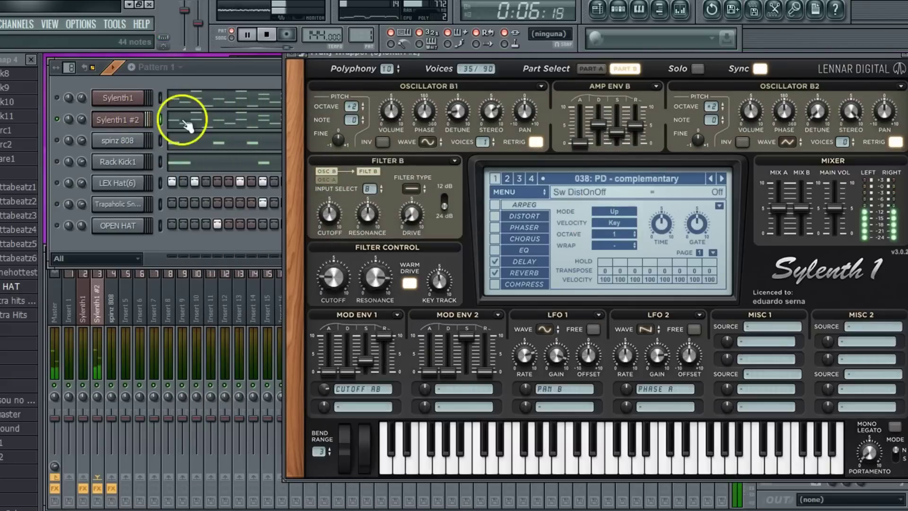
pyautogui.click(591, 69)
pyautogui.click(118, 128)
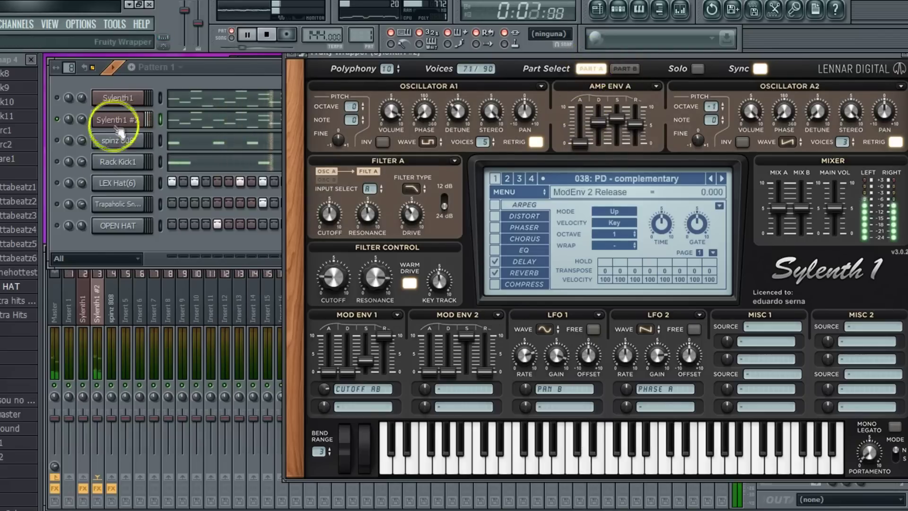
# Unmute the Sylenth1 channel and raise all its notes one octave, with the first note on C#6.
pyautogui.click(58, 99)
pyautogui.click(188, 99)
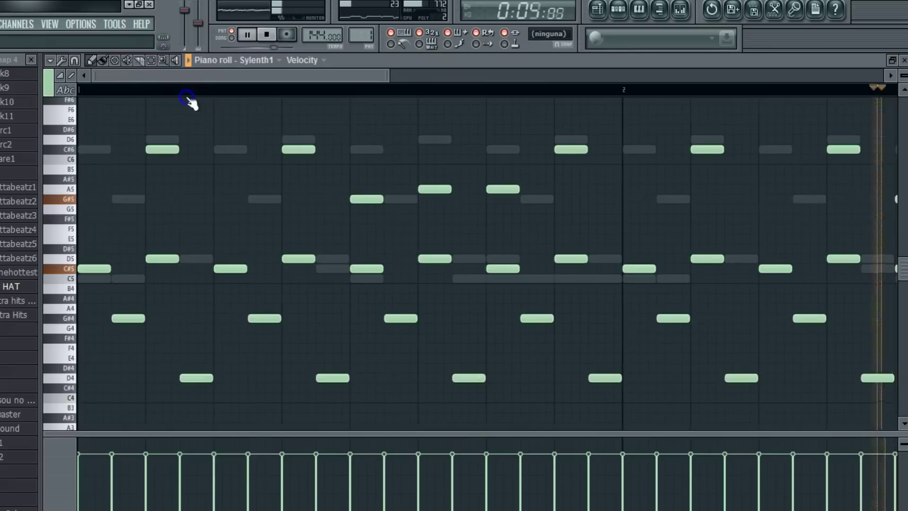
pyautogui.moveTo(78, 108); pyautogui.dragTo(904, 501)
pyautogui.click(105, 61)
pyautogui.moveTo(86, 223)
pyautogui.mouseDown()
pyautogui.moveTo(91, 347)
pyautogui.moveTo(36, 154)
pyautogui.moveTo(37, 216)
pyautogui.mouseUp()
pyautogui.click(904, 60)
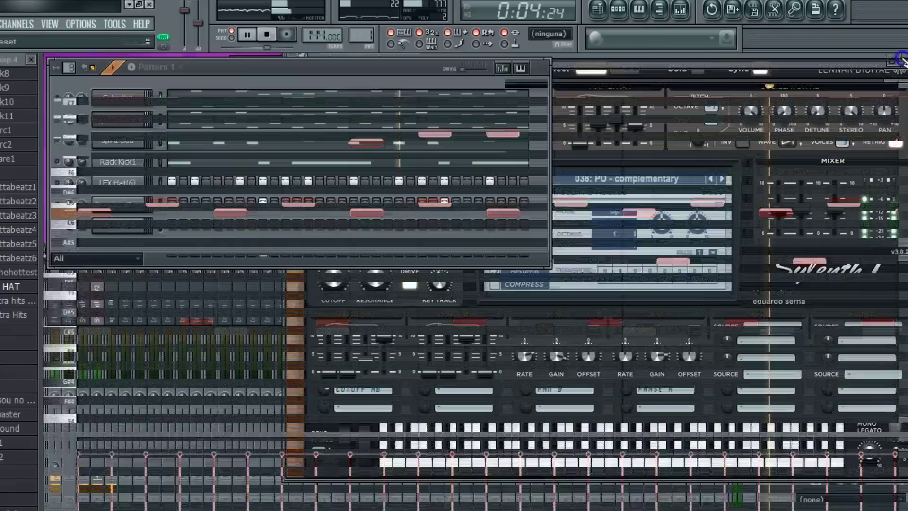
# Set the Sylenth1 preset to 069: SY - March Sadness and check the channel's notes and its mixer track with Gross Beat.
pyautogui.click(124, 98)
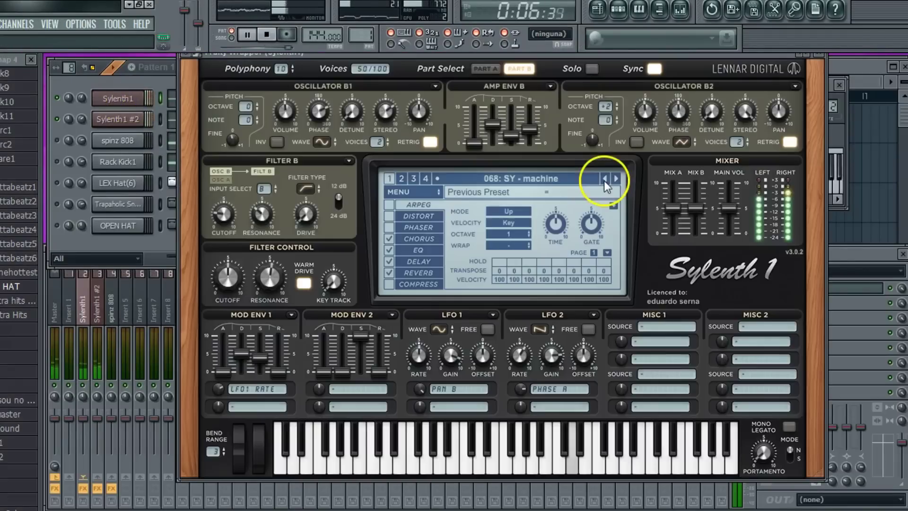
pyautogui.click(616, 181)
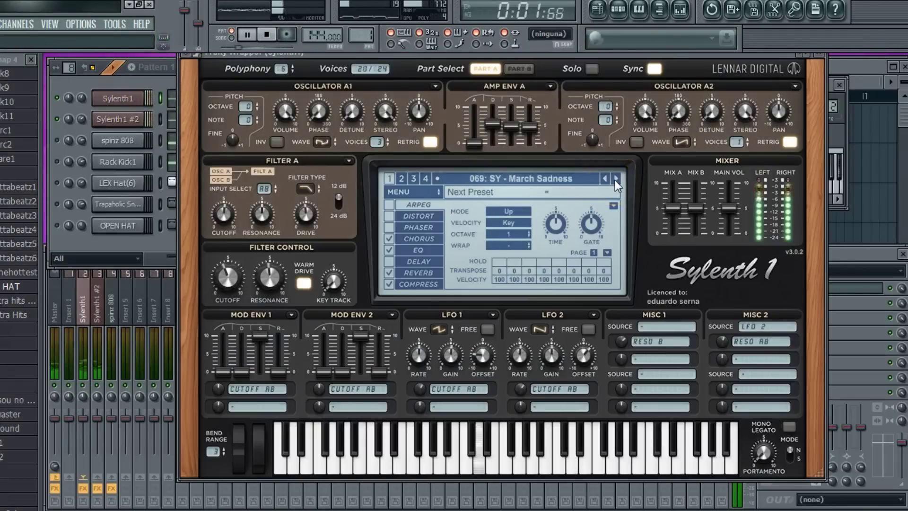
pyautogui.click(146, 88)
pyautogui.press('F7')
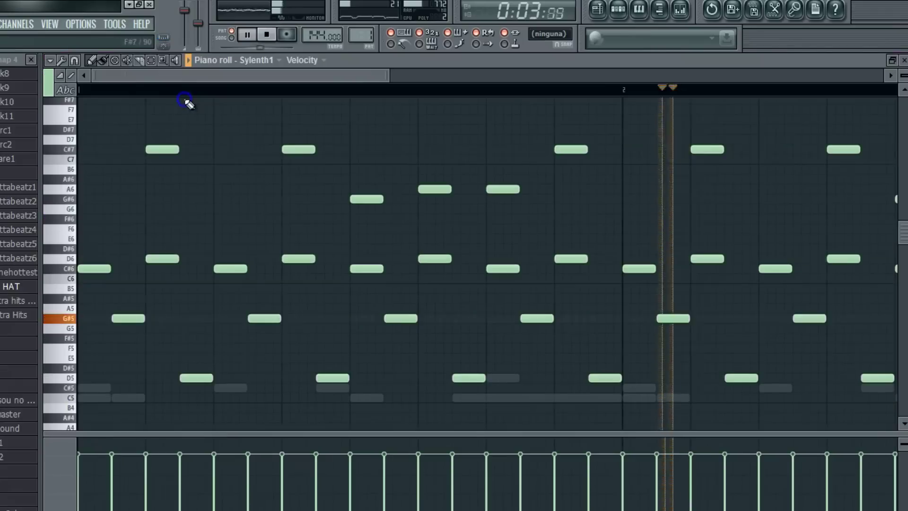
pyautogui.click(681, 10)
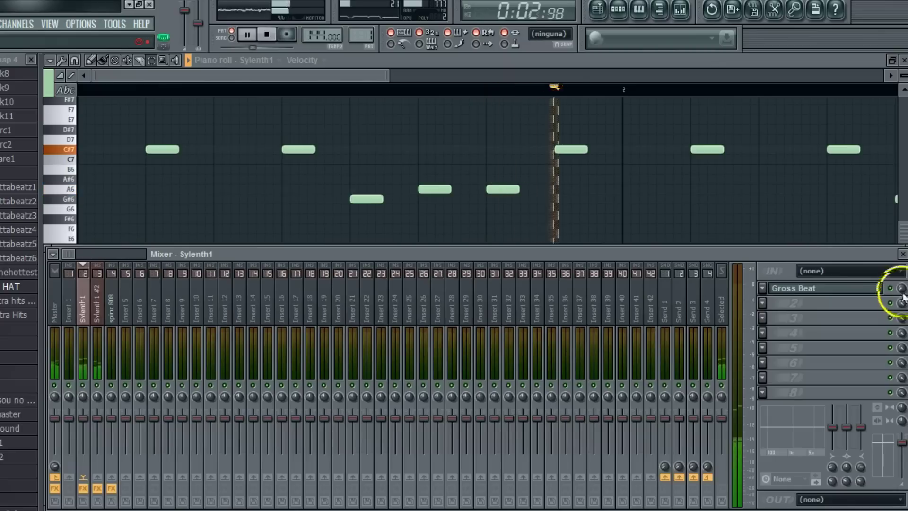
pyautogui.press('F9')
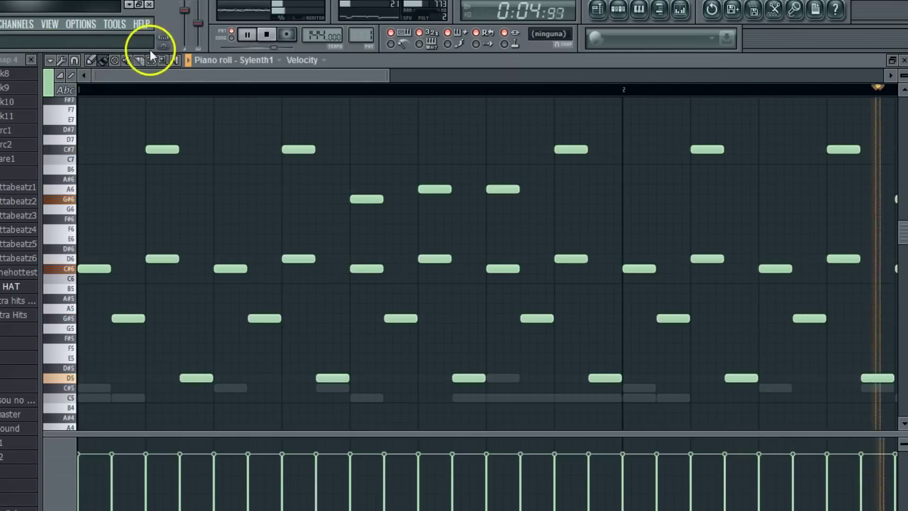
# Raise all the Sylenth1 notes another octave, with the first note on C#7, and play the pattern again.
pyautogui.hotkey('ctrl', 'a')
pyautogui.moveTo(93, 235); pyautogui.dragTo(89, 117)
pyautogui.press('space')
pyautogui.press('space')
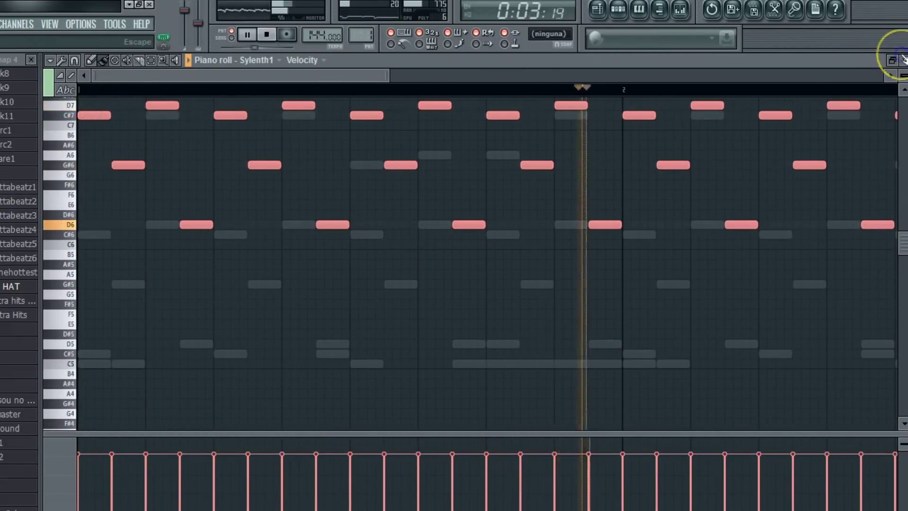
pyautogui.press('F6')
pyautogui.press('F9')
# Solo Sylenth1 #2, set its preset to 080: SY - what the fuck, and bring the Sylenth1 channel back in.
pyautogui.click(144, 126)
pyautogui.click(71, 116)
pyautogui.press('space')
pyautogui.click(722, 182)
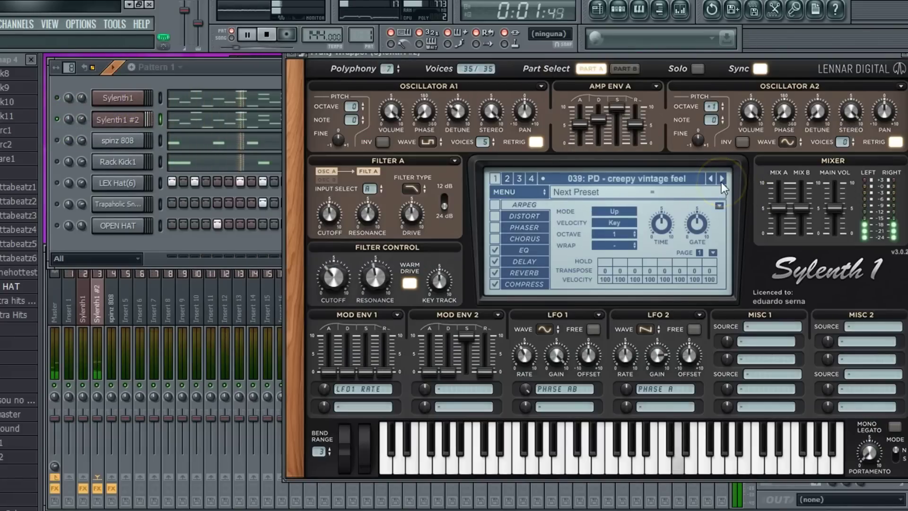
pyautogui.click(663, 179)
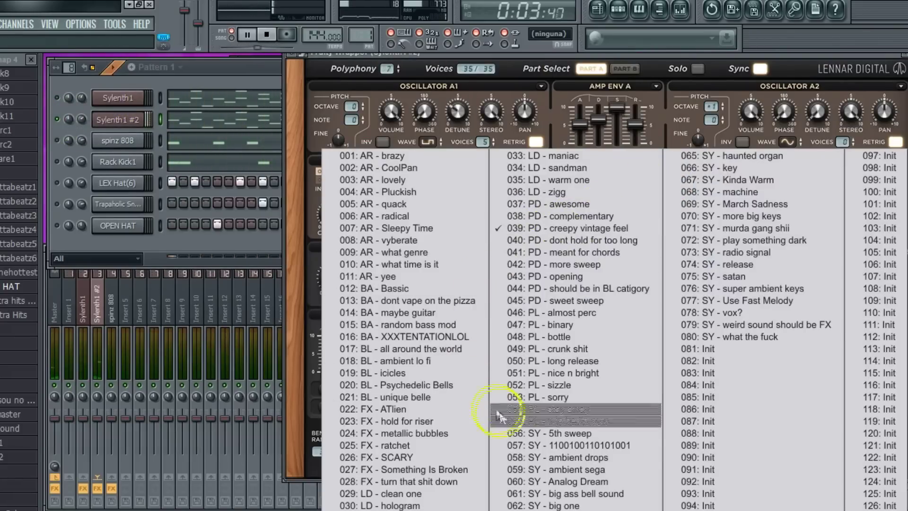
pyautogui.click(707, 335)
pyautogui.click(644, 180)
pyautogui.click(56, 96)
pyautogui.press('space')
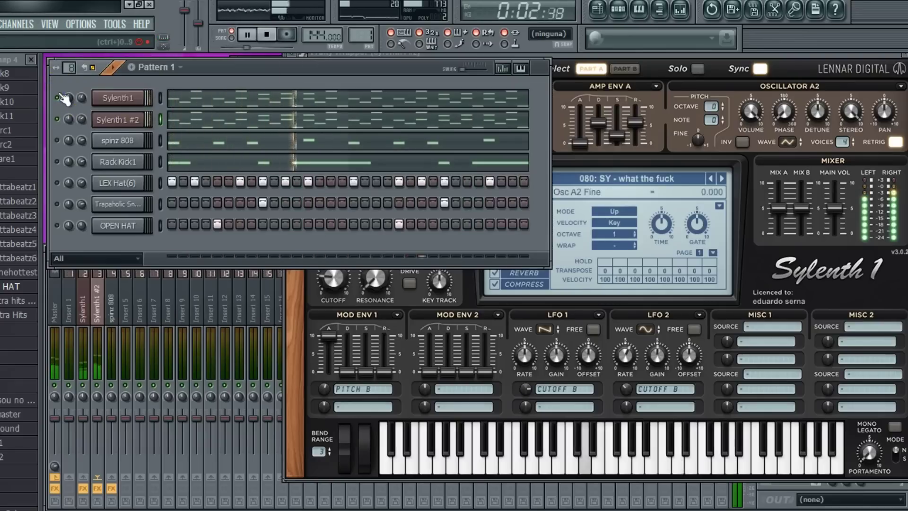
# Try all the Sylenth1 #2 notes one octave higher, from C#7, and return them to C#6.
pyautogui.click(144, 115)
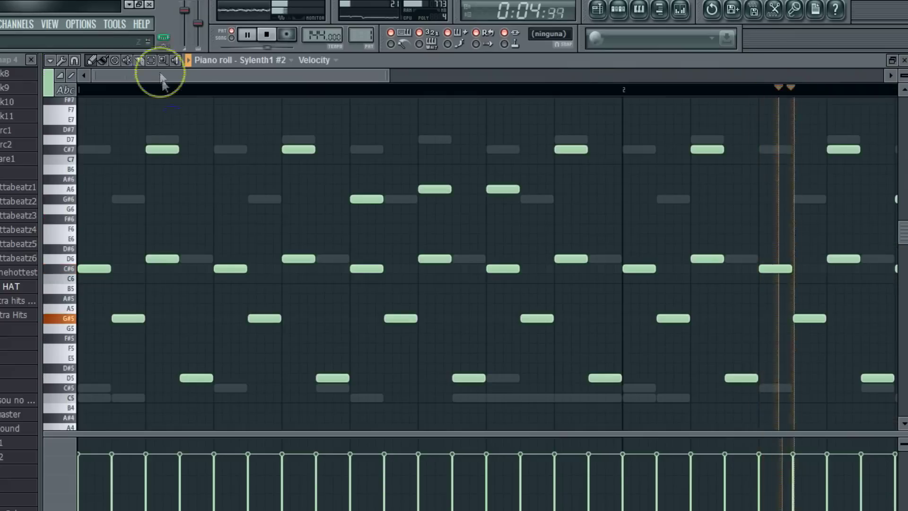
pyautogui.hotkey('ctrl', 'a')
pyautogui.scroll(-3, 112, 247)
pyautogui.click(105, 61)
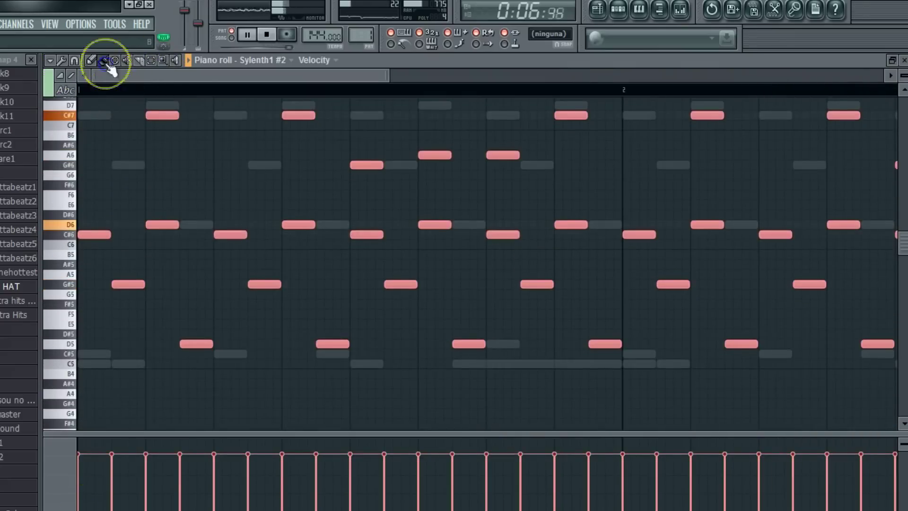
pyautogui.moveTo(107, 228); pyautogui.dragTo(90, 116)
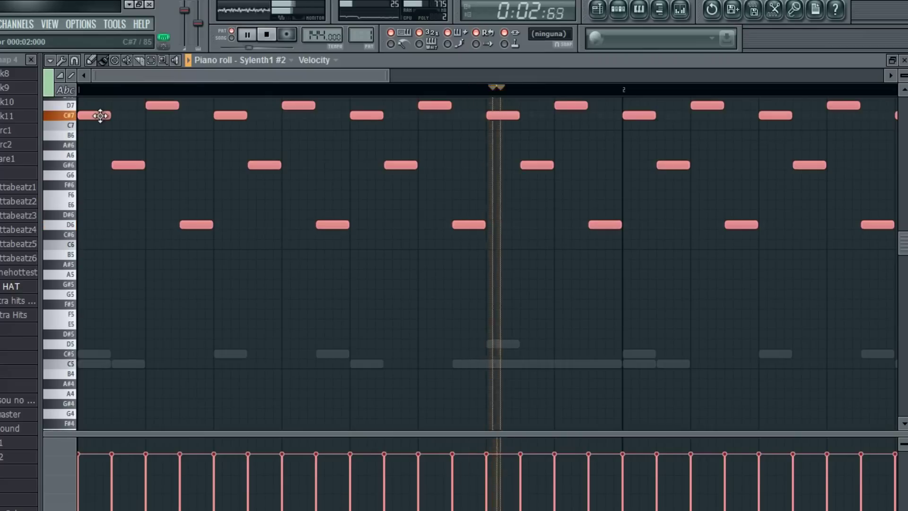
pyautogui.moveTo(92, 120); pyautogui.dragTo(88, 238)
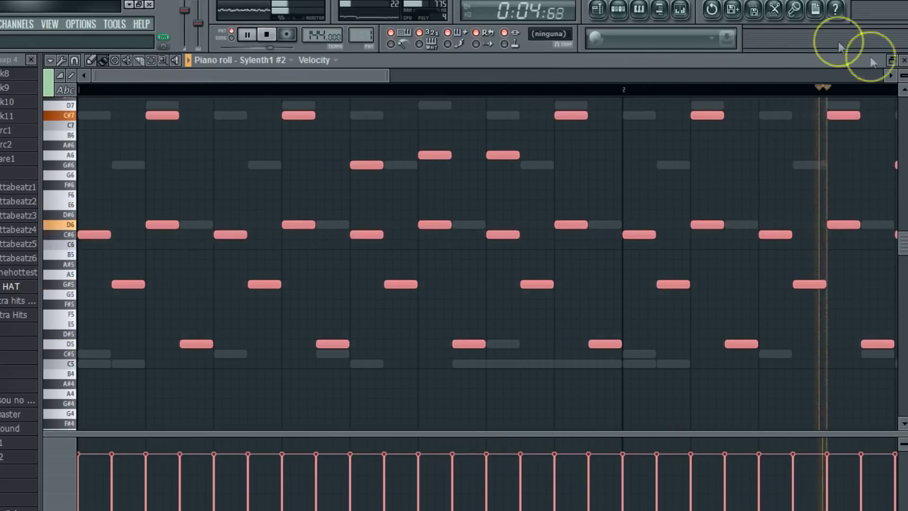
# Mute the Sylenth1 channel and unmute the spinz 808 and drum channels alongside Sylenth1 #2.
pyautogui.click(903, 60)
pyautogui.click(60, 97)
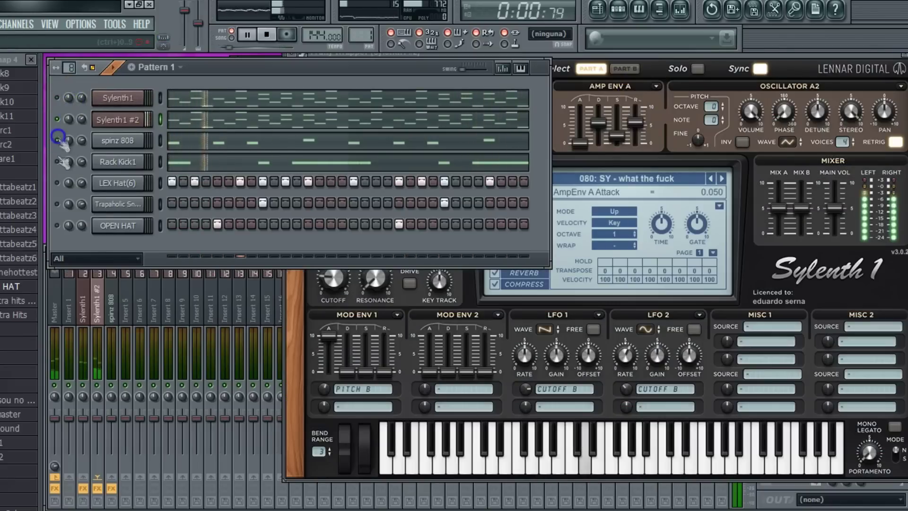
pyautogui.click(122, 202)
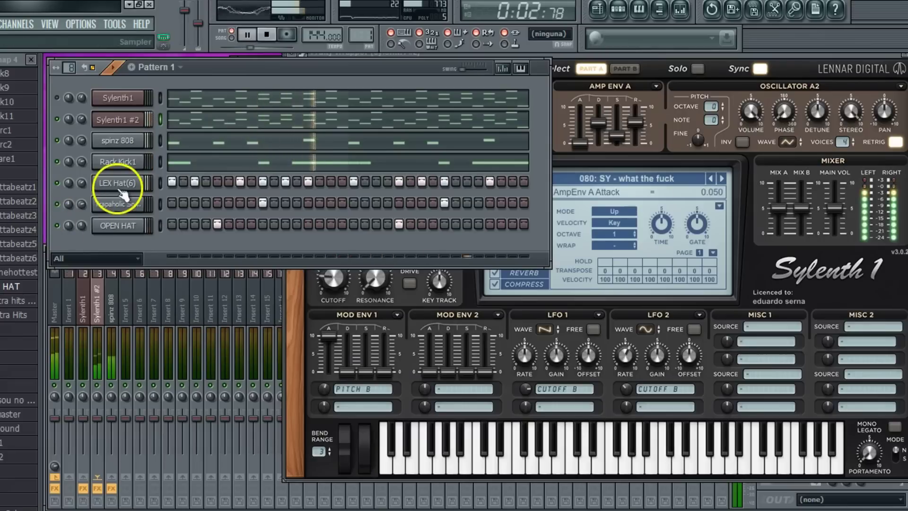
pyautogui.moveTo(174, 183); pyautogui.dragTo(340, 185)
# Add a one-step D6 note to spinz 808 directly after the D5 note in the first bar.
pyautogui.click(247, 156)
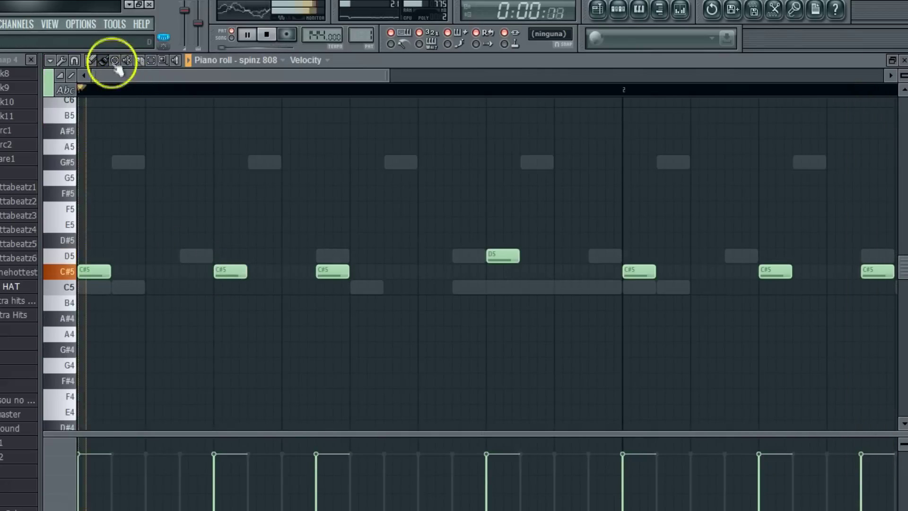
pyautogui.moveTo(118, 75); pyautogui.dragTo(196, 86)
pyautogui.scroll(1, 216, 165)
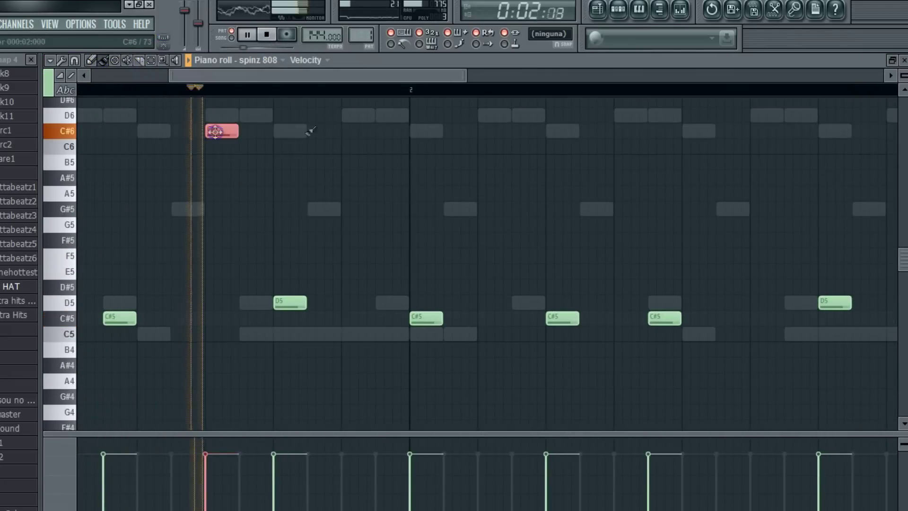
pyautogui.click(342, 132)
pyautogui.press('space')
pyautogui.press('space')
pyautogui.rightClick(353, 132)
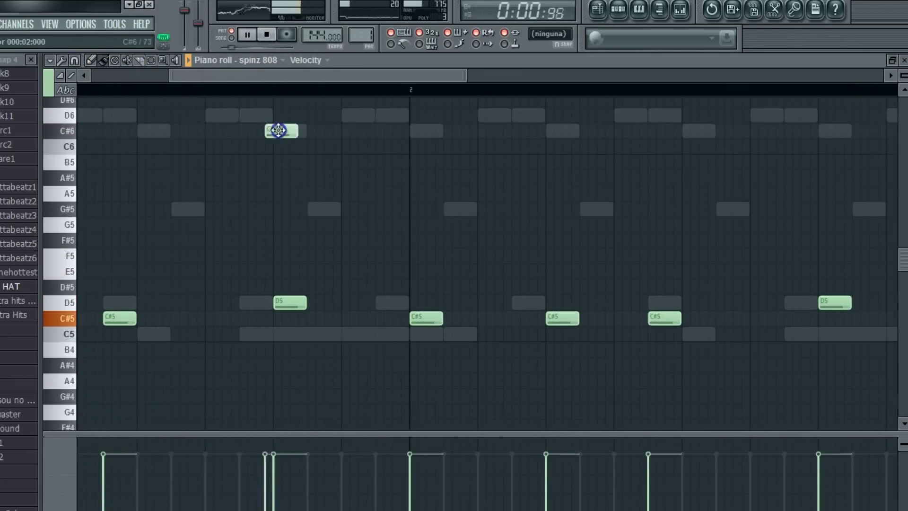
pyautogui.moveTo(323, 137); pyautogui.dragTo(354, 113)
pyautogui.press('space')
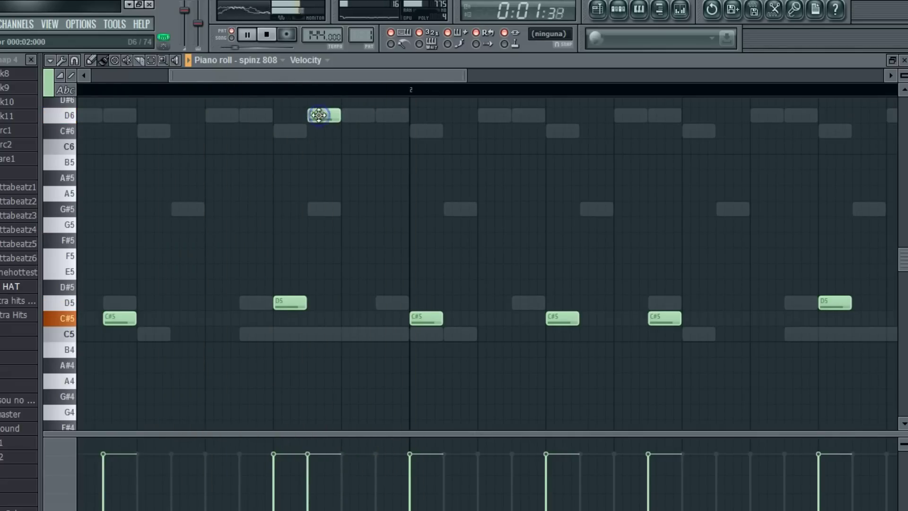
# Add a one-step G#5 note to spinz 808 in the second bar, starting two steps before the D5 note.
pyautogui.moveTo(239, 76); pyautogui.dragTo(285, 111)
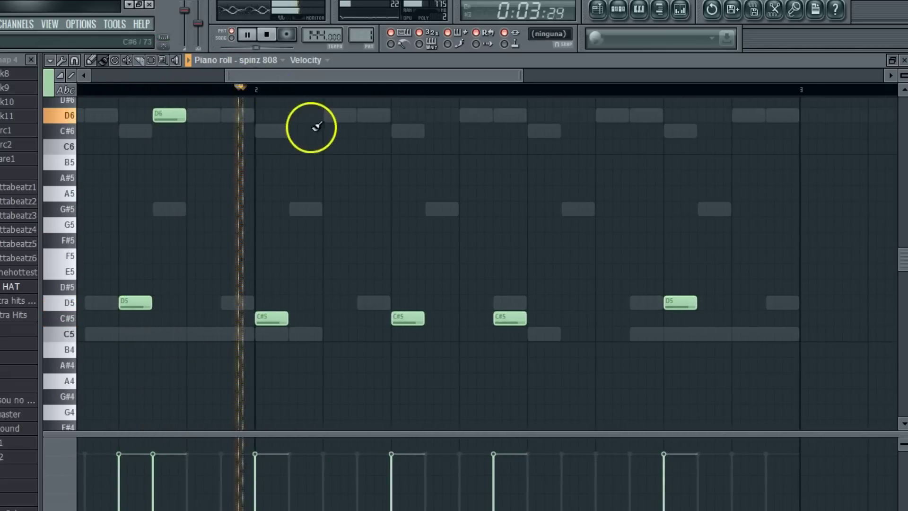
pyautogui.moveTo(270, 76); pyautogui.dragTo(363, 108)
pyautogui.click(334, 208)
pyautogui.moveTo(349, 208); pyautogui.dragTo(352, 208)
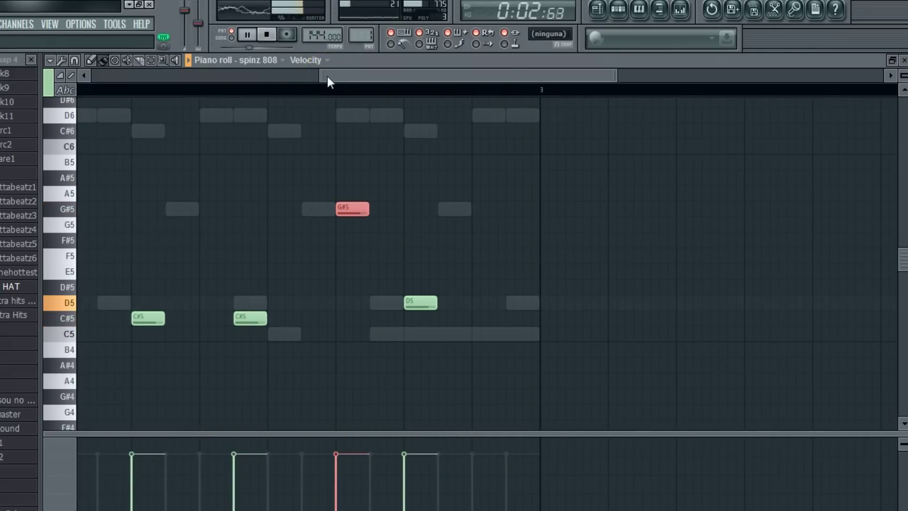
# Show the spinz 808 track and its effects in the mixer.
pyautogui.click(684, 8)
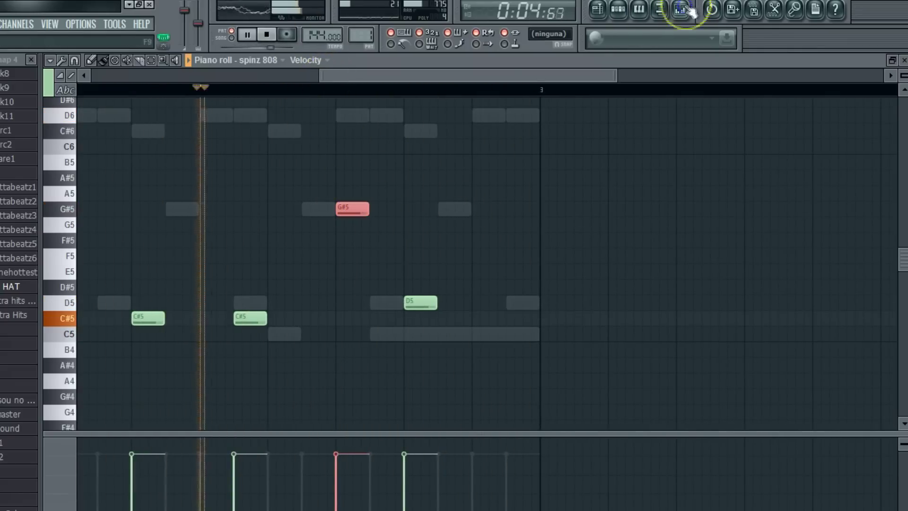
pyautogui.click(111, 303)
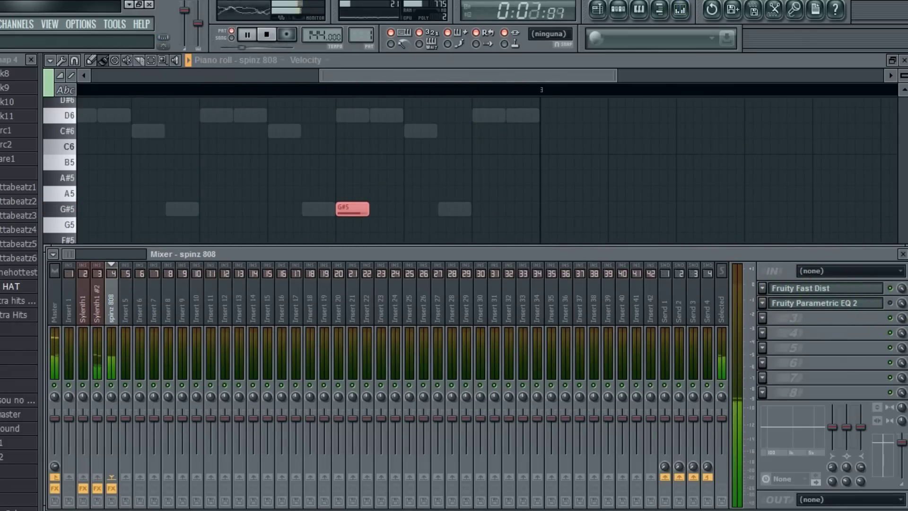
# Place a one-step E5 note at the very start of the Sylenth1 channel's piano roll and stop playback.
pyautogui.click(877, 305)
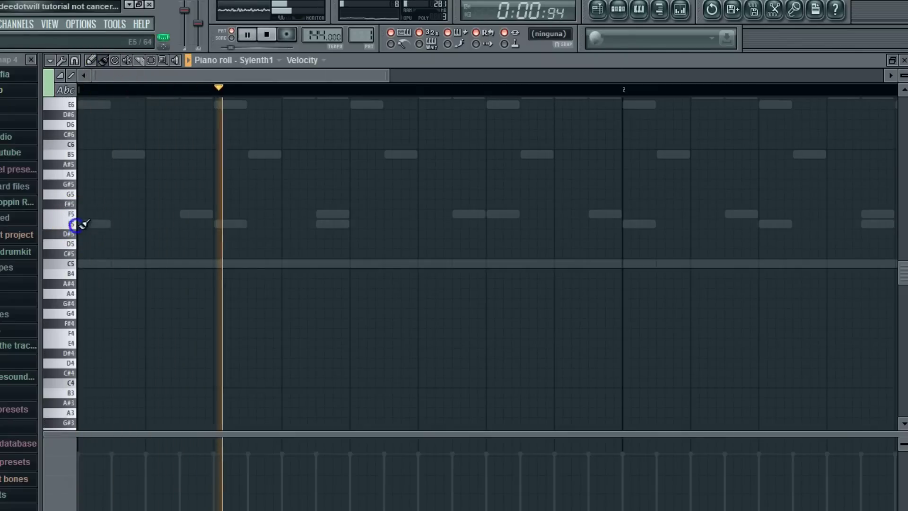
pyautogui.click(85, 224)
pyautogui.press('space')
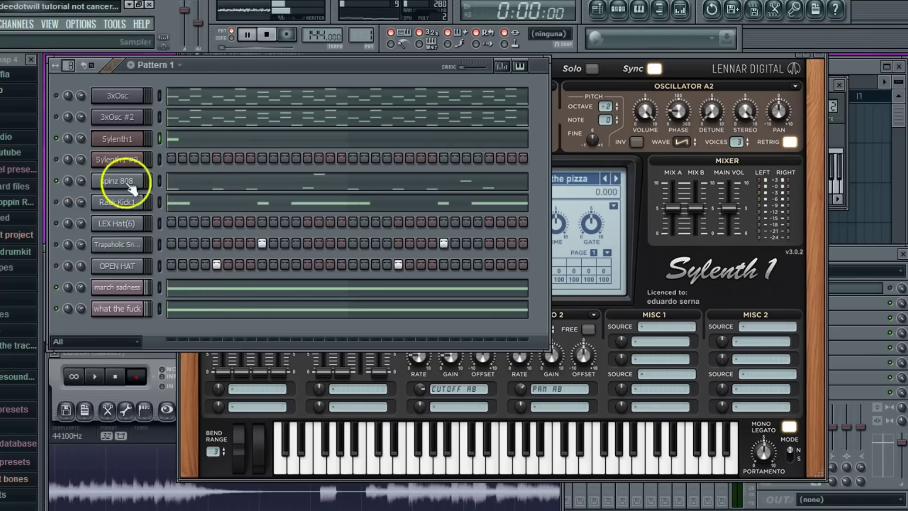
# In the Sylenth1 part, add an F5 note filling bar 1's last beat and lengthen the opening E5 note to reach it.
pyautogui.click(196, 187)
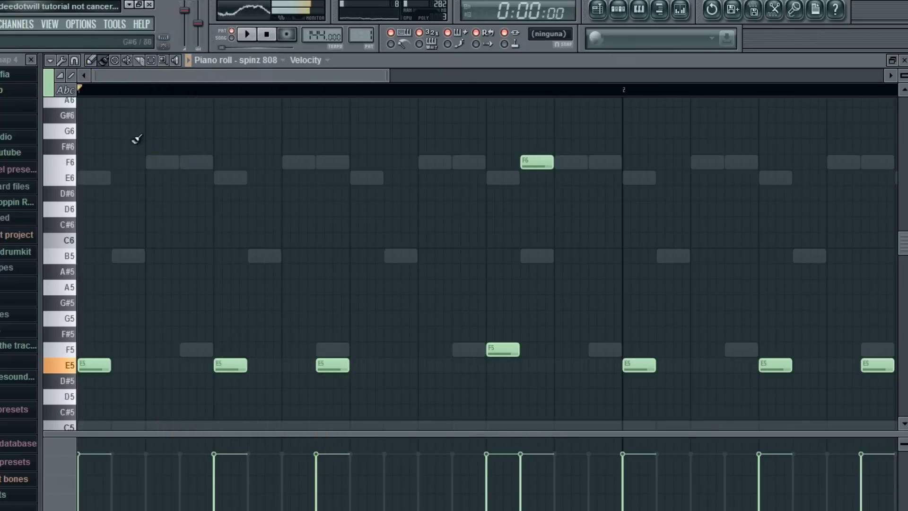
pyautogui.scroll(3, 288, 189)
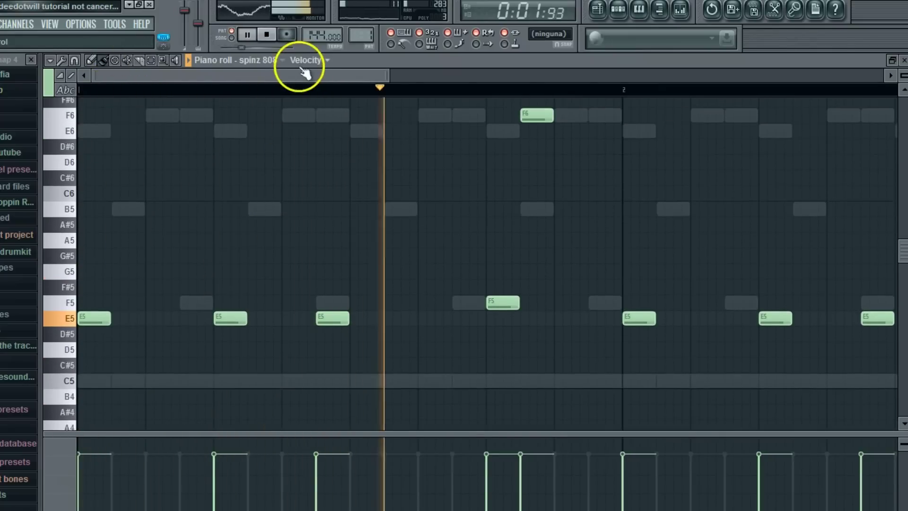
pyautogui.moveTo(307, 75); pyautogui.dragTo(343, 75)
pyautogui.click(902, 60)
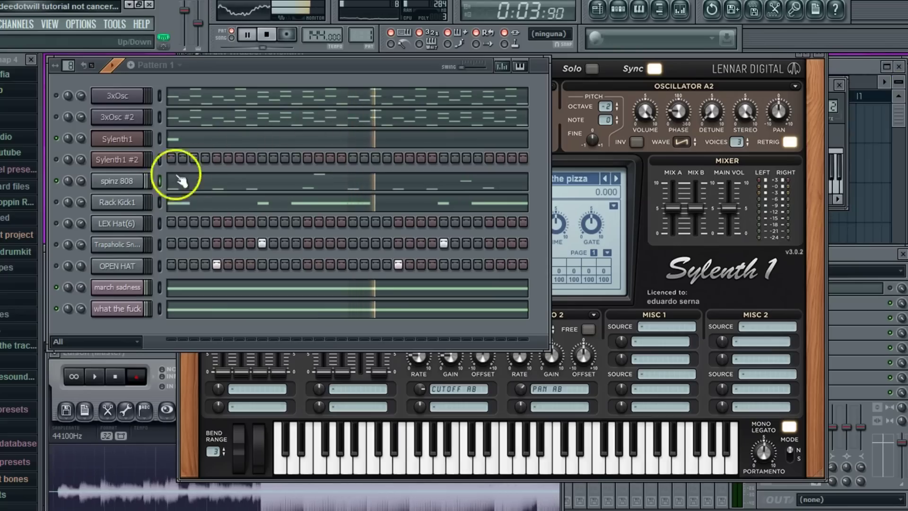
pyautogui.click(161, 140)
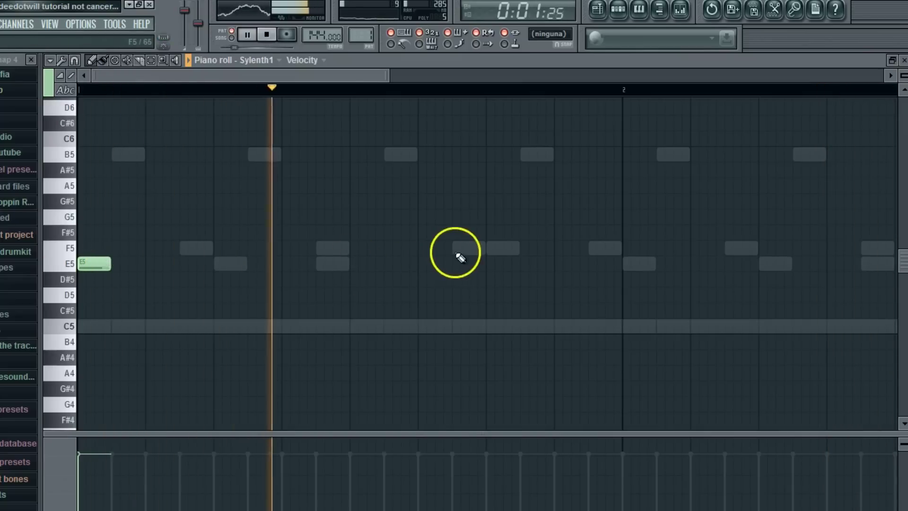
pyautogui.click(487, 246)
pyautogui.moveTo(517, 247); pyautogui.dragTo(622, 272)
pyautogui.moveTo(111, 264); pyautogui.dragTo(500, 318)
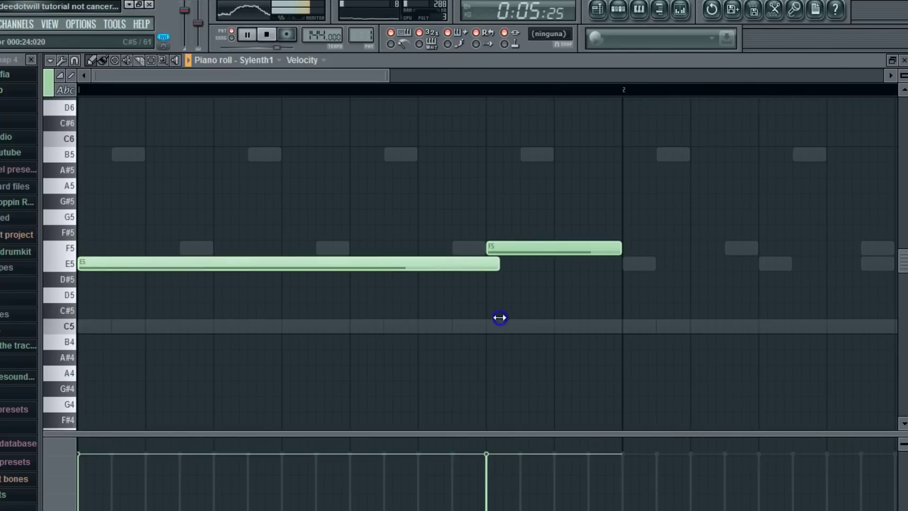
pyautogui.click(903, 60)
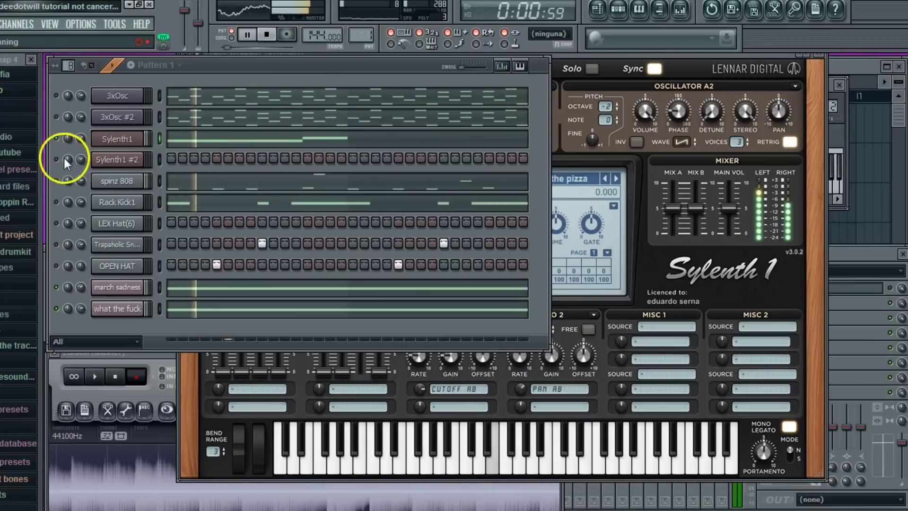
# Shorten Sylenth1's bar 1 E5 note to ten steps and its F5 note to two steps.
pyautogui.click(192, 140)
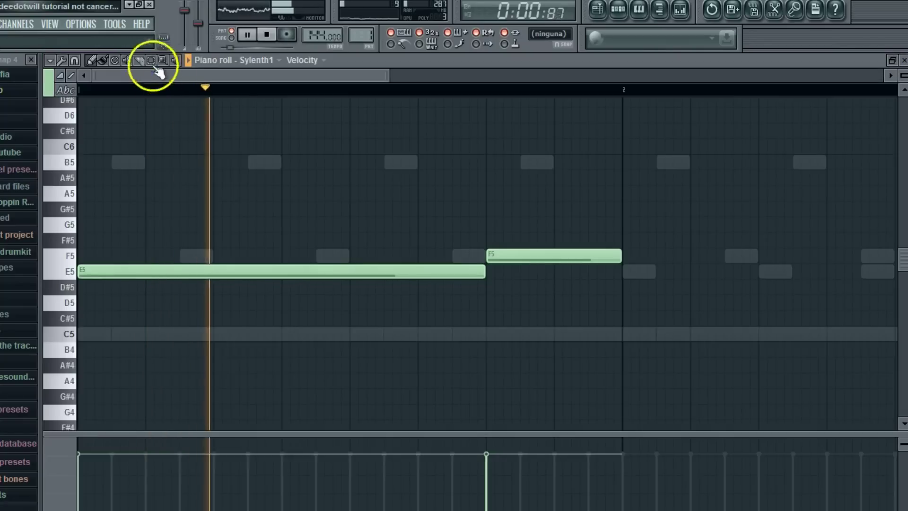
pyautogui.hotkey('ctrl', 'a')
pyautogui.scroll(-1, 69, 168)
pyautogui.moveTo(237, 78); pyautogui.dragTo(300, 109)
pyautogui.press('space')
pyautogui.moveTo(232, 272); pyautogui.dragTo(235, 255)
pyautogui.rightClick(235, 199)
pyautogui.press('space')
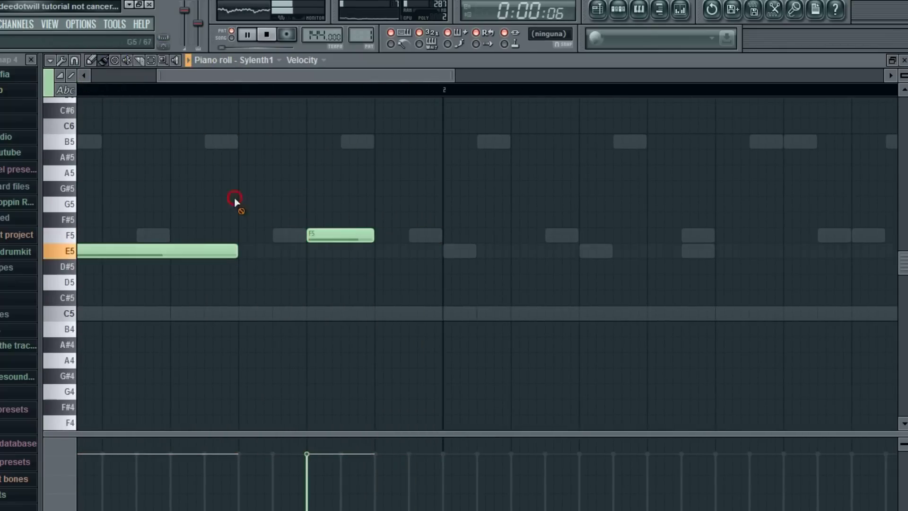
# Add a ten-step E5 note at the start of bar 2 in the Sylenth1 part.
pyautogui.click(449, 250)
pyautogui.moveTo(392, 78); pyautogui.dragTo(507, 211)
pyautogui.scroll(3, 425, 252)
pyautogui.scroll(-3, 421, 253)
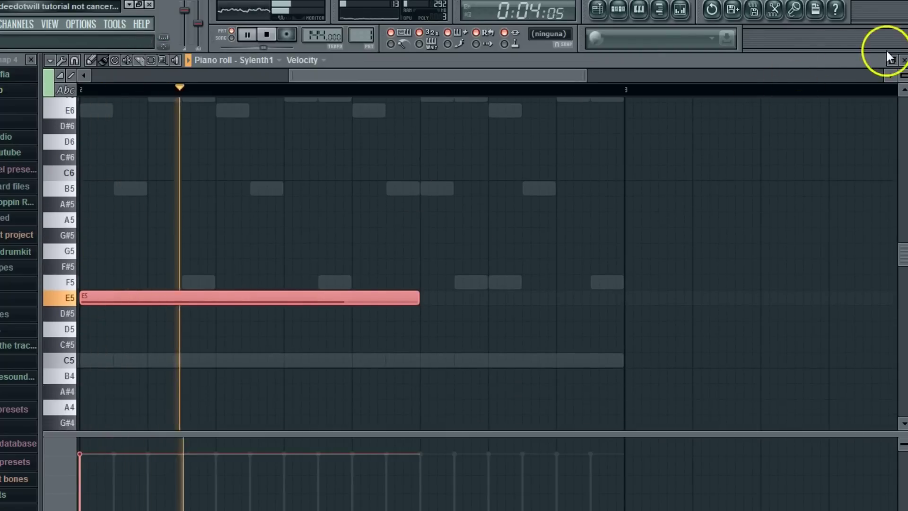
pyautogui.click(903, 60)
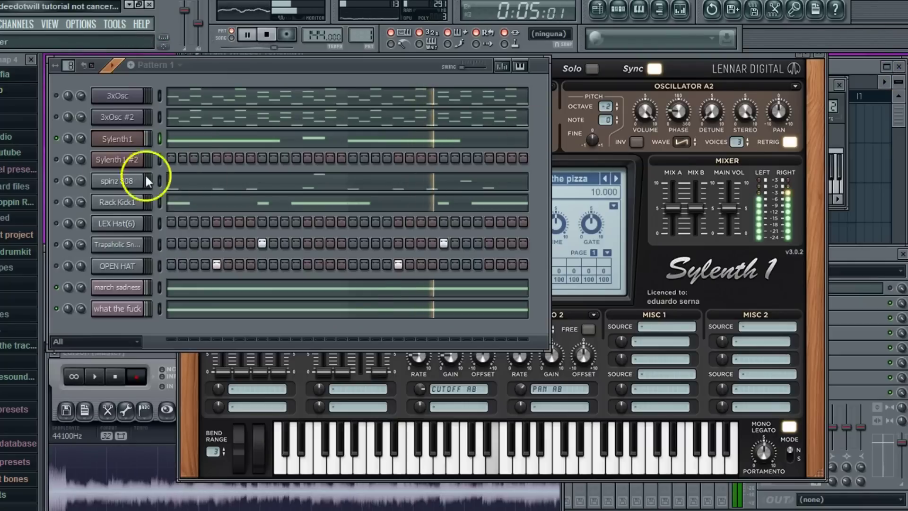
# Add an F5 note on bar 2's last beat in the Sylenth1 part and stretch it to the start of bar 3.
pyautogui.click(179, 144)
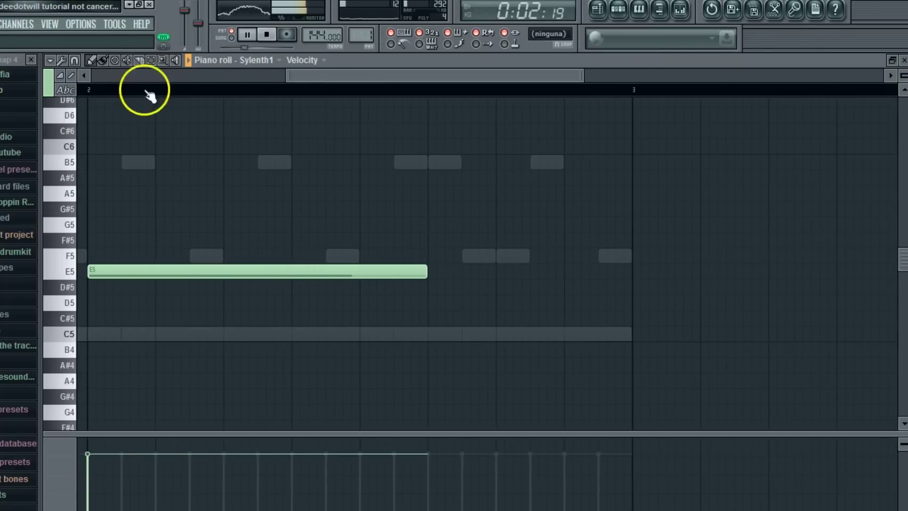
pyautogui.moveTo(340, 79); pyautogui.dragTo(319, 80)
pyautogui.scroll(3, 378, 199)
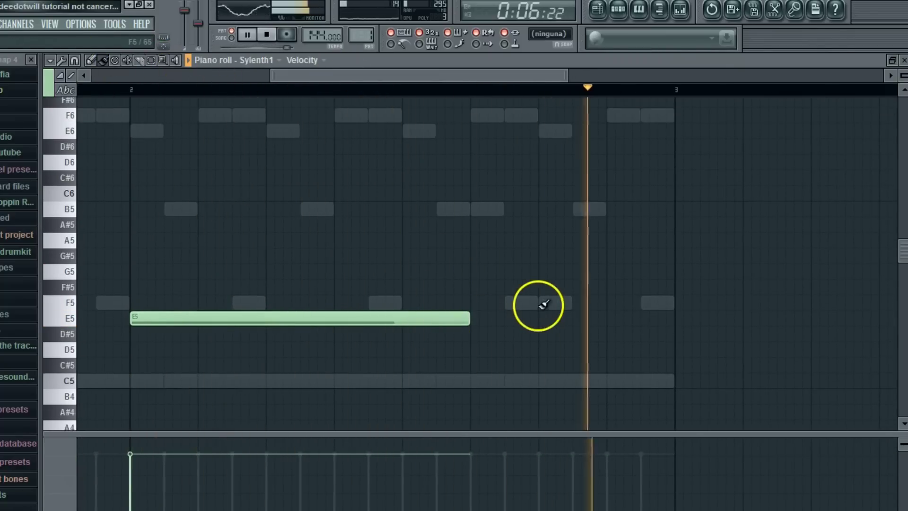
pyautogui.click(604, 304)
pyautogui.moveTo(876, 300); pyautogui.dragTo(623, 338)
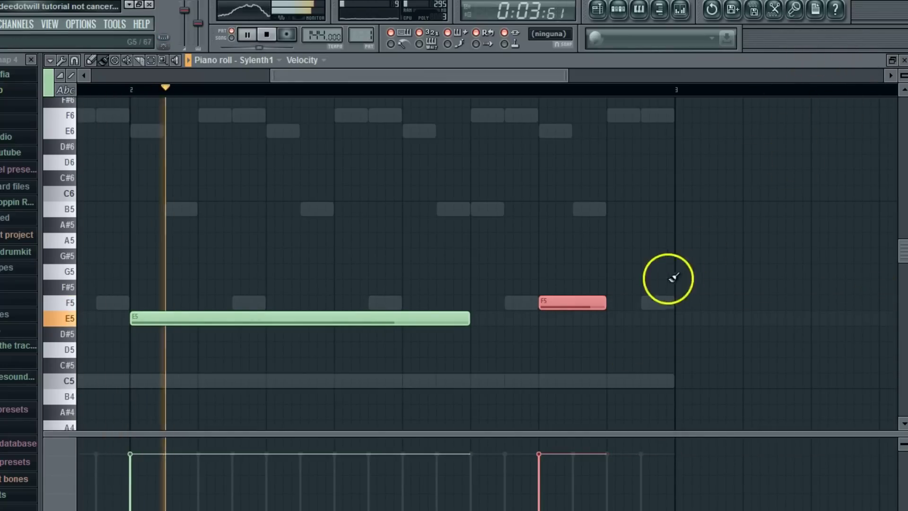
pyautogui.moveTo(605, 304); pyautogui.dragTo(668, 312)
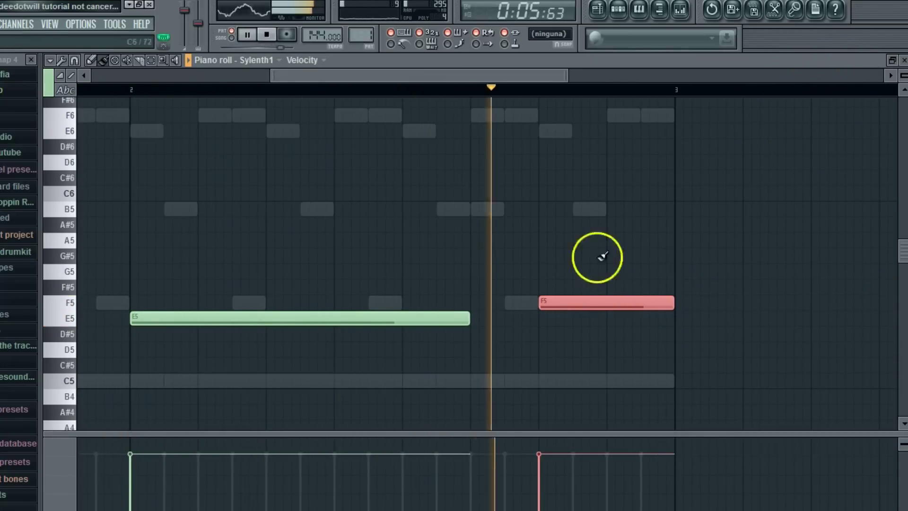
# Extend Sylenth1's bar 1 E5 note to meet the F5 note, and stretch that F5 note to the start of bar 2.
pyautogui.moveTo(415, 77); pyautogui.dragTo(296, 77)
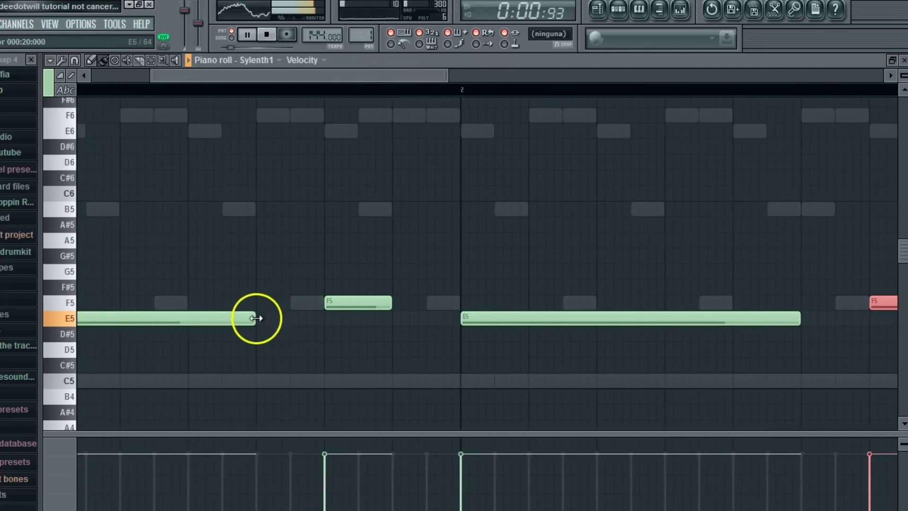
pyautogui.moveTo(256, 318); pyautogui.dragTo(320, 342)
pyautogui.moveTo(385, 309); pyautogui.dragTo(459, 316)
pyautogui.click(892, 61)
pyautogui.click(257, 183)
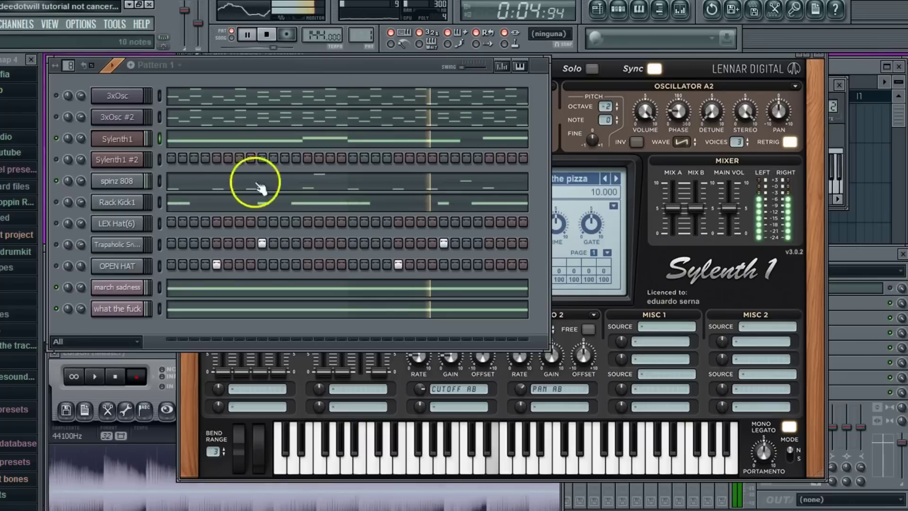
# Transpose all Sylenth1 notes down one octave to E4 and F4.
pyautogui.click(181, 139)
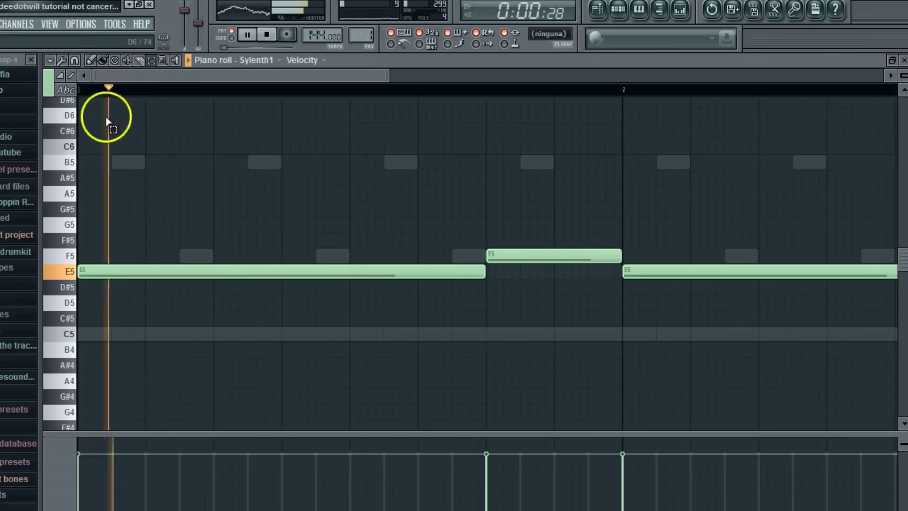
pyautogui.hotkey('ctrl', 'a')
pyautogui.scroll(-3, 108, 189)
pyautogui.hotkey('ctrl', 'Down')
pyautogui.press('space')
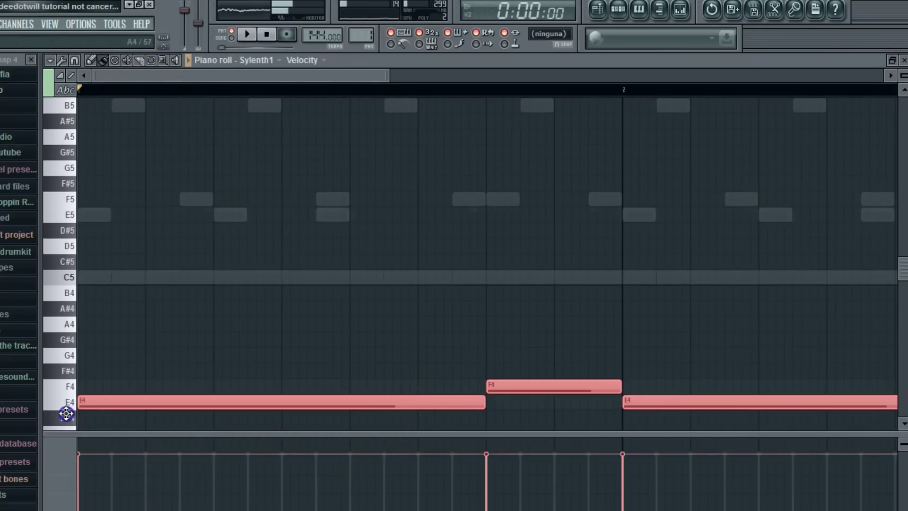
pyautogui.press('space')
pyautogui.scroll(-5, 172, 324)
pyautogui.click(892, 60)
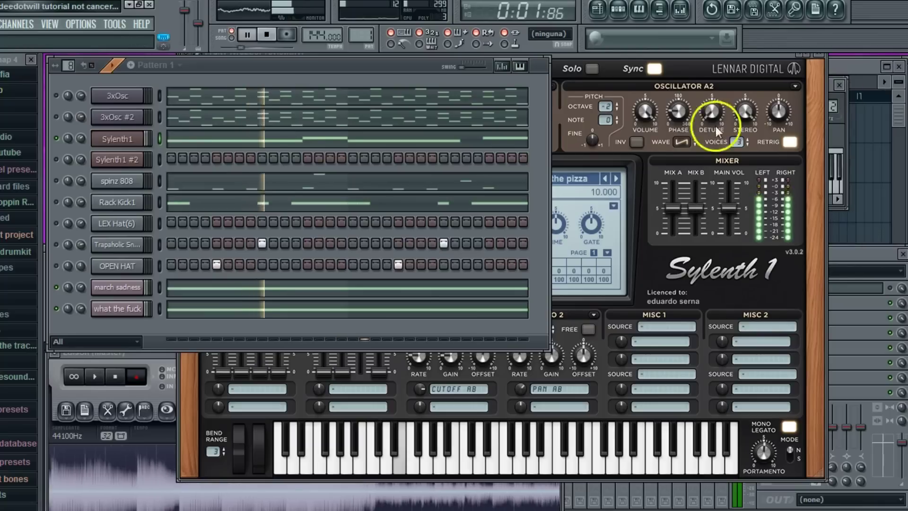
# Step through the bass presets of the Sylenth1 channel and switch it to 015: BA - random bass mod.
pyautogui.click(575, 153)
pyautogui.click(604, 179)
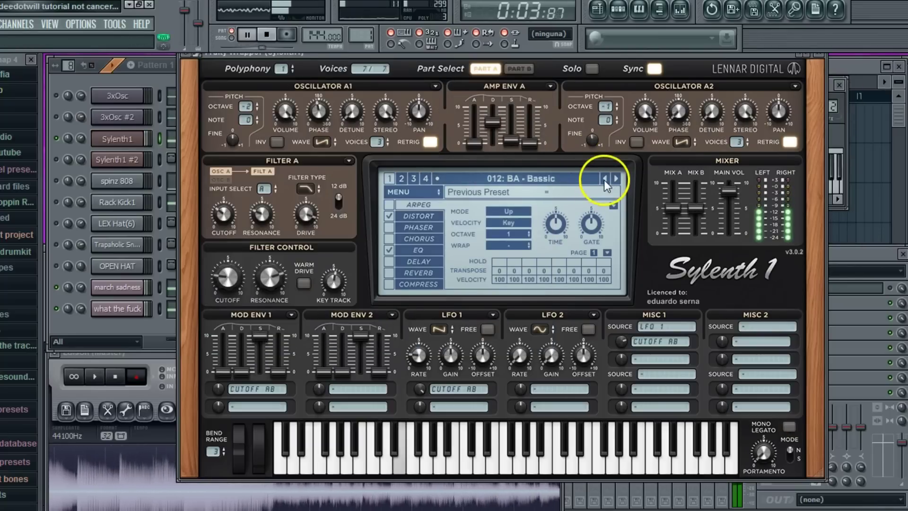
pyautogui.click(615, 178)
pyautogui.click(615, 178)
pyautogui.click(616, 178)
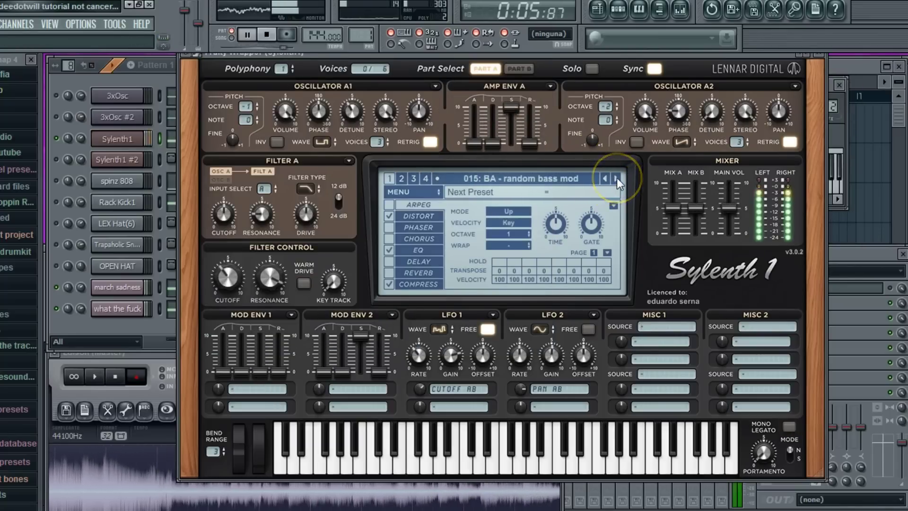
pyautogui.click(124, 163)
pyautogui.click(108, 79)
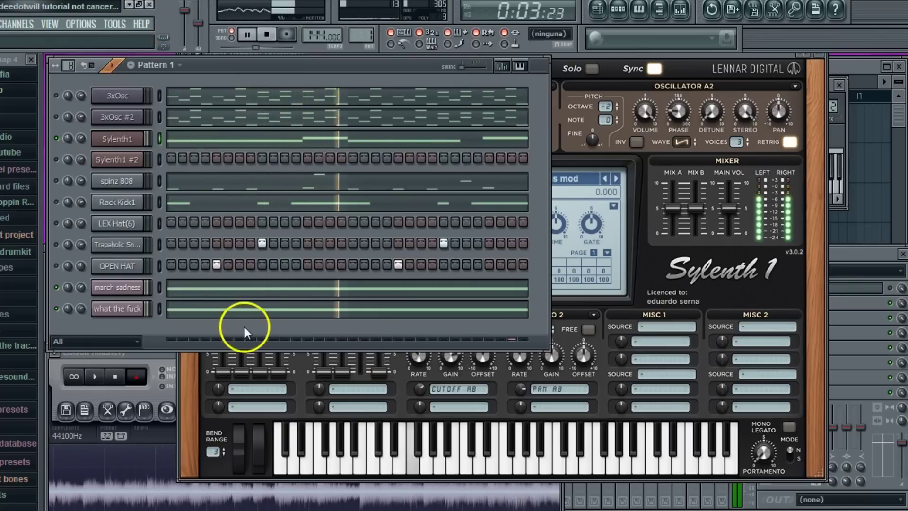
# Try the presets 017: BL - all around the world and 018: BL - ambient lo fi on Sylenth1 #2.
pyautogui.click(125, 161)
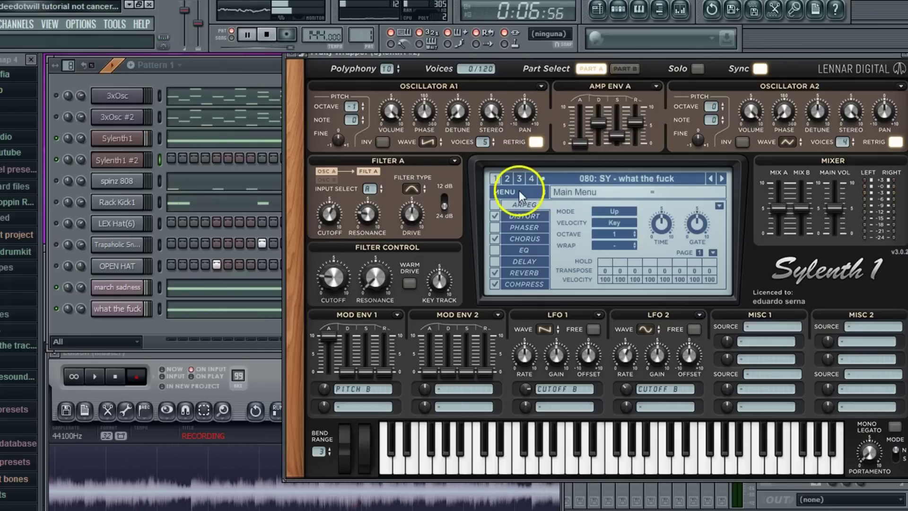
pyautogui.click(585, 179)
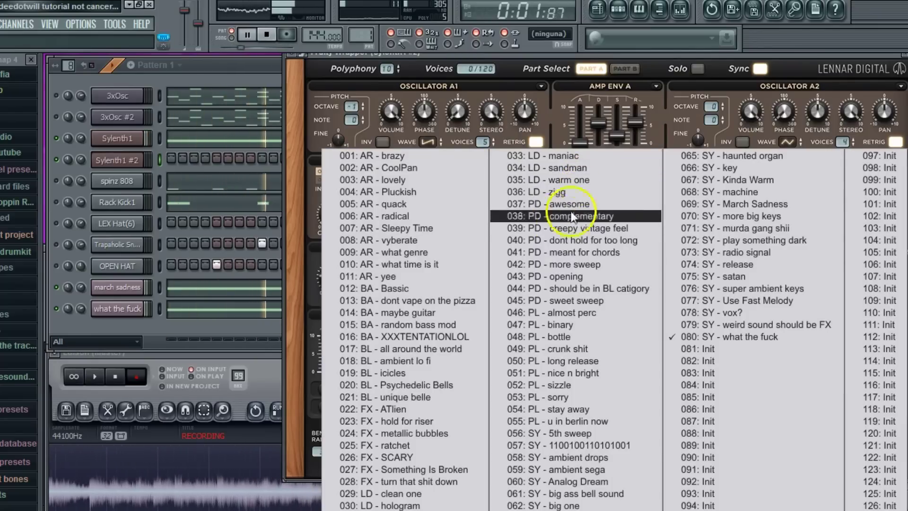
pyautogui.click(422, 352)
pyautogui.click(208, 71)
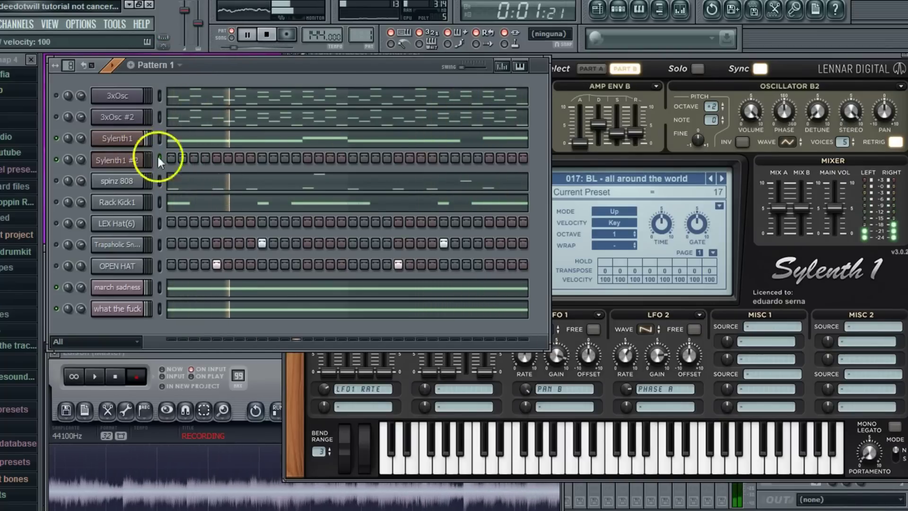
pyautogui.click(722, 178)
pyautogui.click(237, 97)
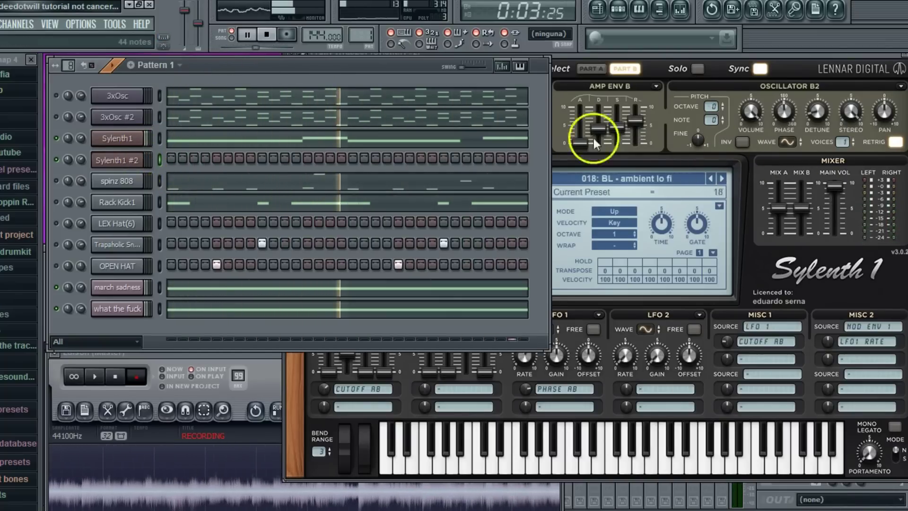
# Load the preset 052: PL - sizzle on Sylenth1 #2 and set its LFO 1 gain to 2.5.
pyautogui.click(690, 178)
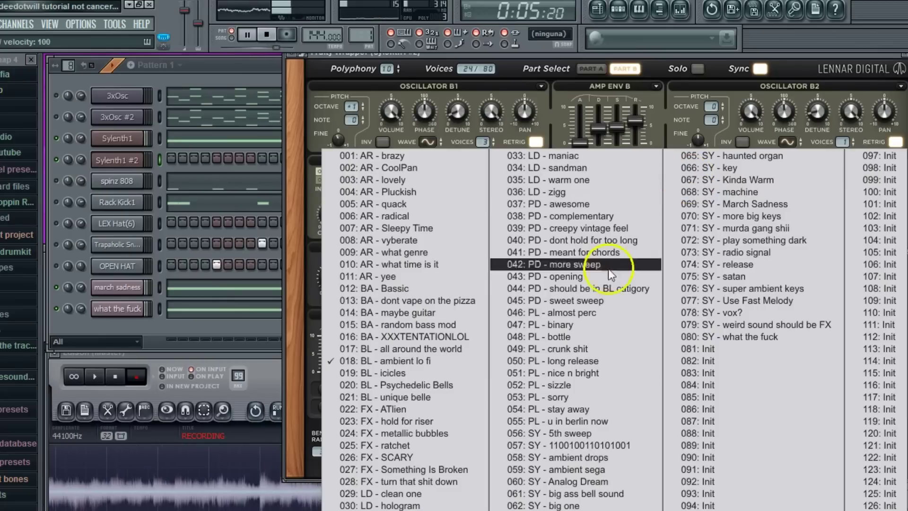
pyautogui.click(586, 387)
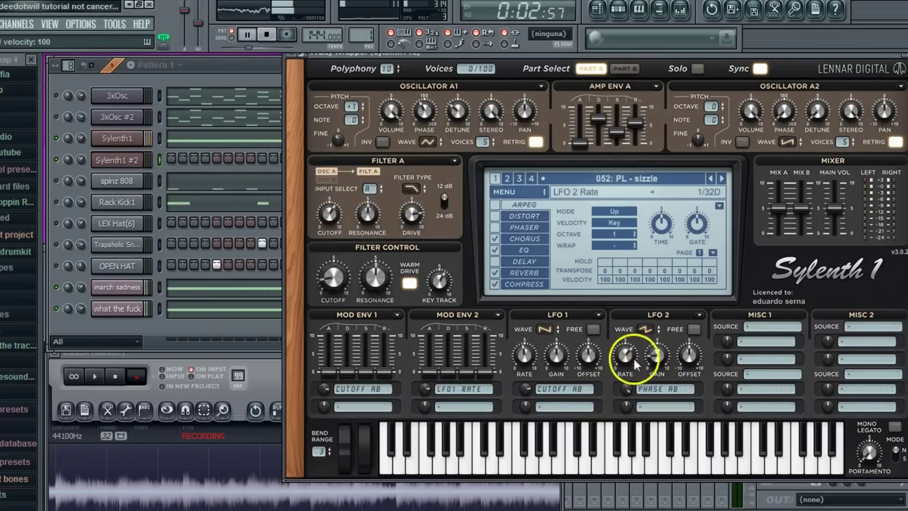
pyautogui.moveTo(554, 358); pyautogui.dragTo(547, 396)
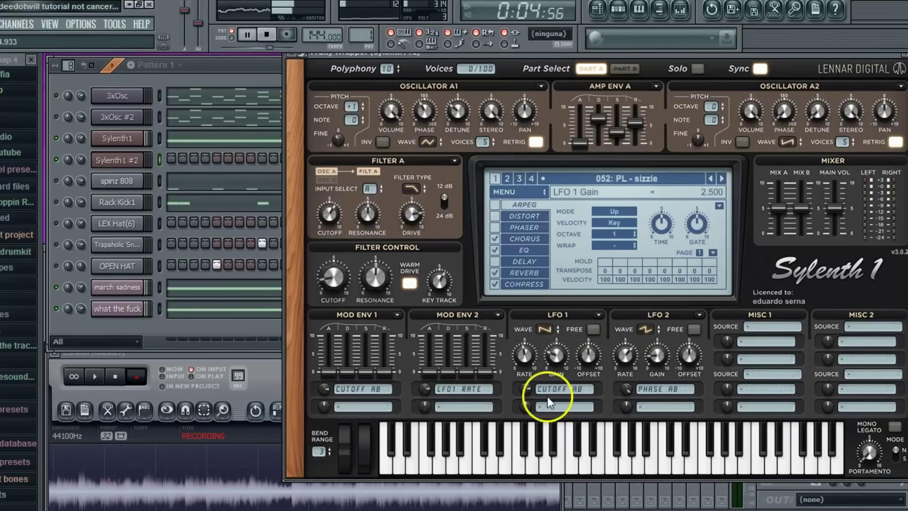
# Enter consecutive one-step notes E6, B6 and F6 at the start of the Sylenth1 #2 piano roll.
pyautogui.rightClick(150, 160)
pyautogui.click(161, 159)
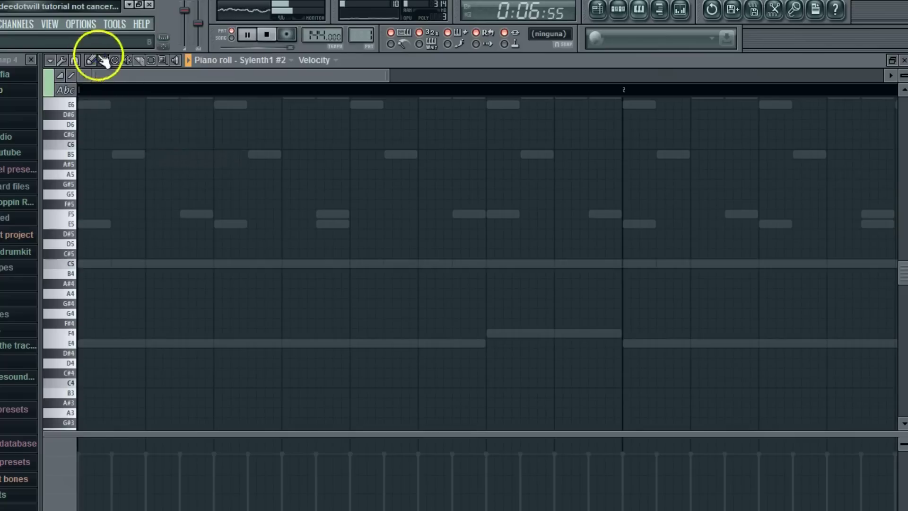
pyautogui.click(88, 165)
pyautogui.scroll(3, 219, 199)
pyautogui.moveTo(210, 219); pyautogui.dragTo(94, 259)
pyautogui.scroll(3, 116, 222)
pyautogui.click(115, 165)
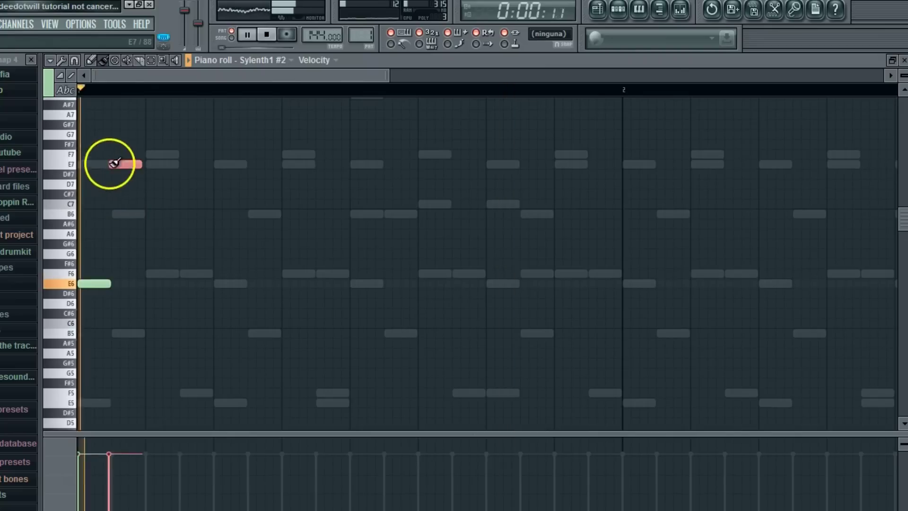
pyautogui.press('space')
pyautogui.click(151, 273)
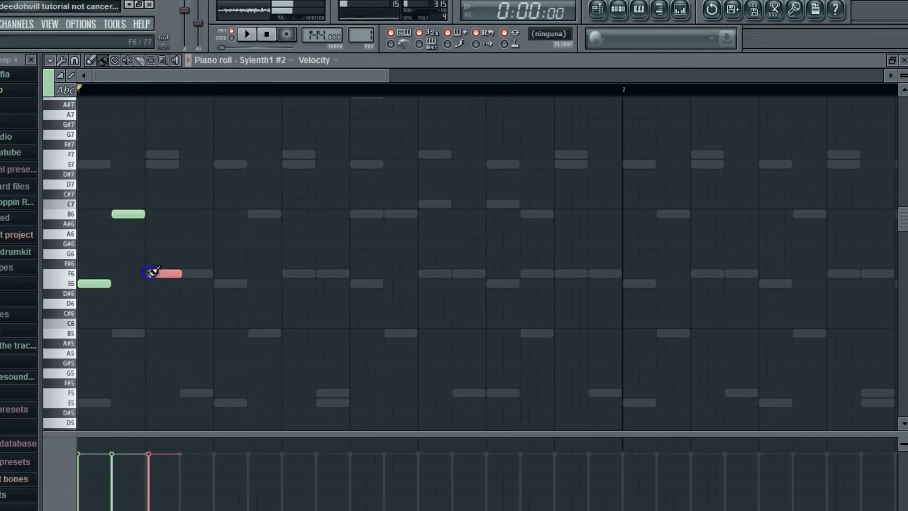
pyautogui.click(903, 60)
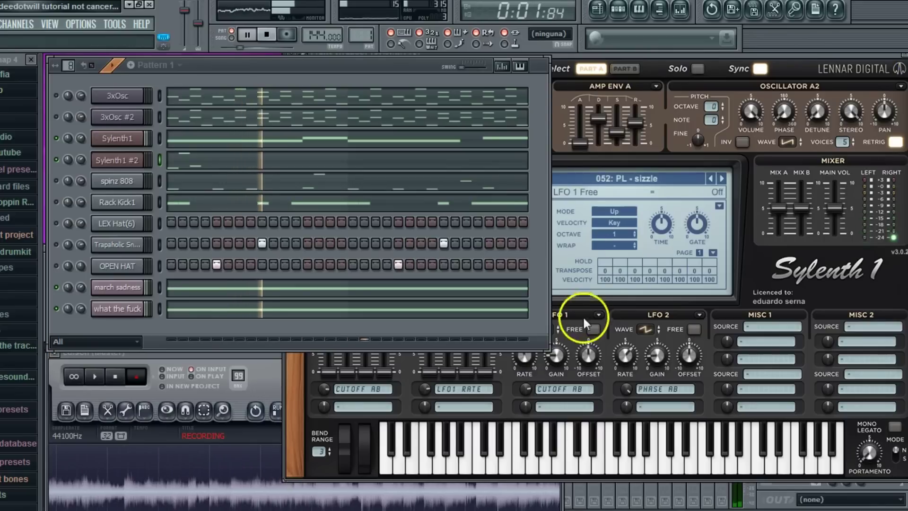
# Try LFO 1 rates on the Sylenth1 #2 preset against the playing pattern, including 1/8, and set the rate to 1/4.
pyautogui.click(657, 355)
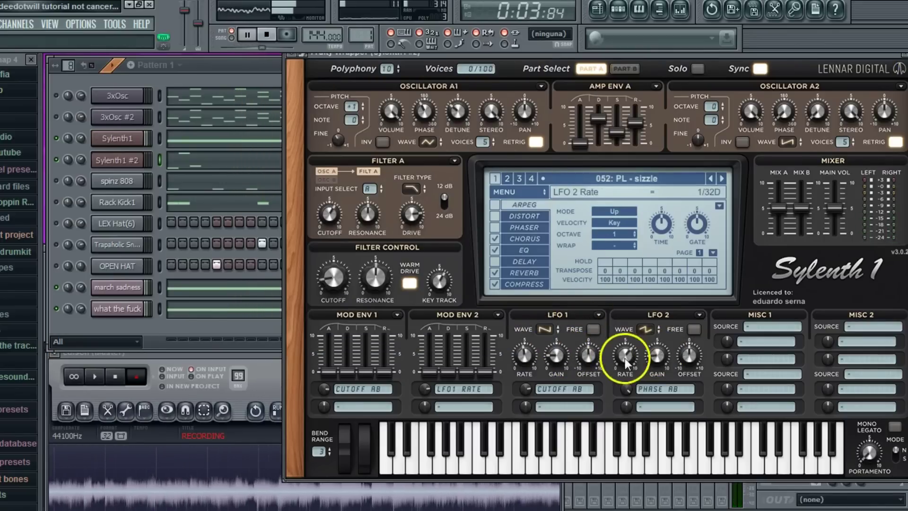
pyautogui.moveTo(531, 356); pyautogui.dragTo(538, 340)
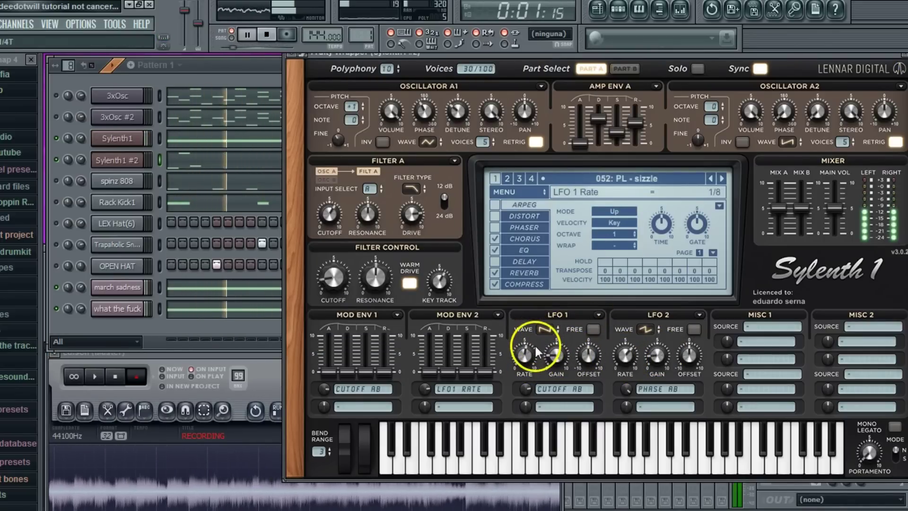
pyautogui.click(232, 327)
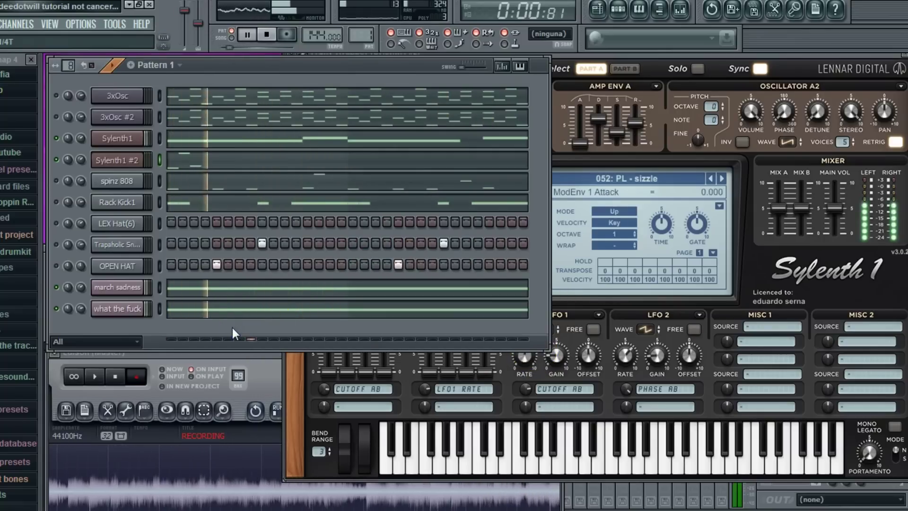
pyautogui.click(532, 357)
pyautogui.click(266, 328)
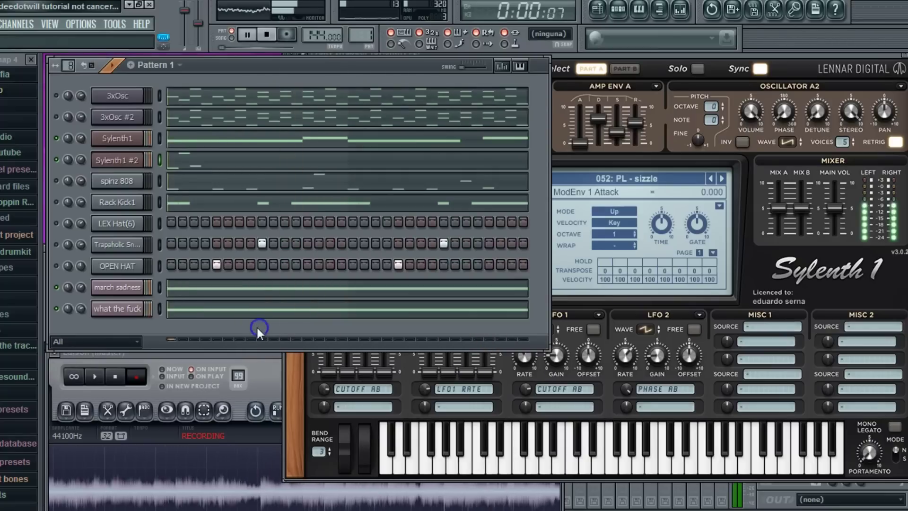
pyautogui.click(178, 158)
pyautogui.click(524, 344)
pyautogui.click(526, 349)
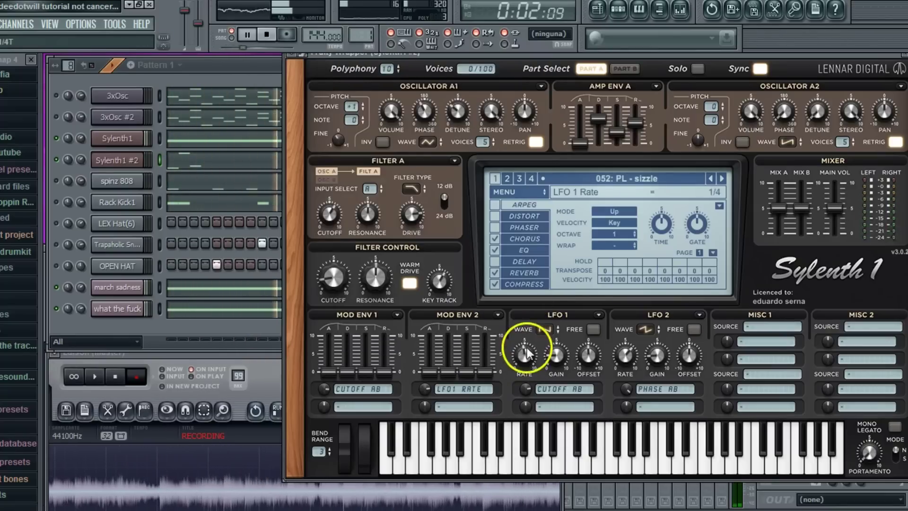
pyautogui.click(248, 339)
# Delete the B6 and F6 notes in the Sylenth1 #2 piano roll and move the remaining E6 note down to B5.
pyautogui.click(176, 161)
pyautogui.rightClick(135, 213)
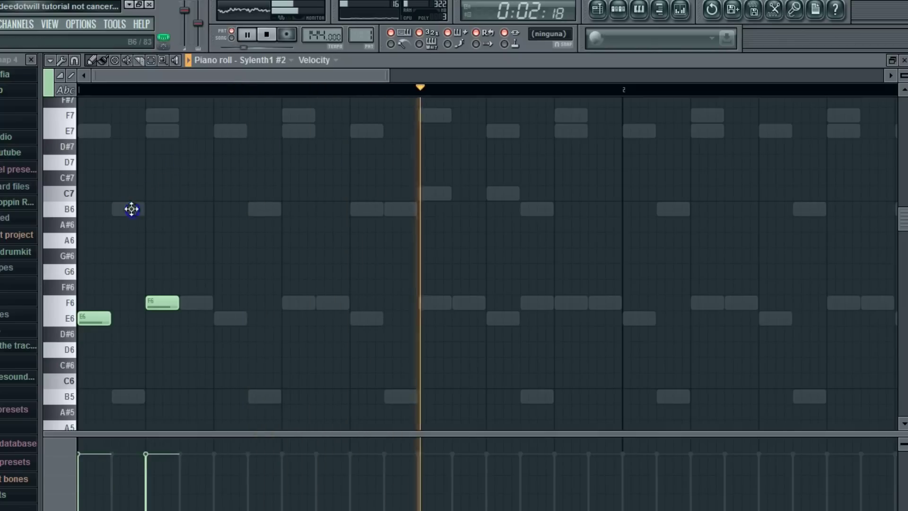
pyautogui.rightClick(160, 303)
pyautogui.scroll(-1, 115, 319)
pyautogui.scroll(-2, 114, 319)
pyautogui.moveTo(103, 269); pyautogui.dragTo(93, 346)
pyautogui.press('space')
pyautogui.press('space')
# Add two more one-step B5 notes spaced one and a half steps apart, and remove the trial E6 note on step 5.
pyautogui.click(103, 61)
pyautogui.press('space')
pyautogui.moveTo(150, 269); pyautogui.dragTo(227, 271)
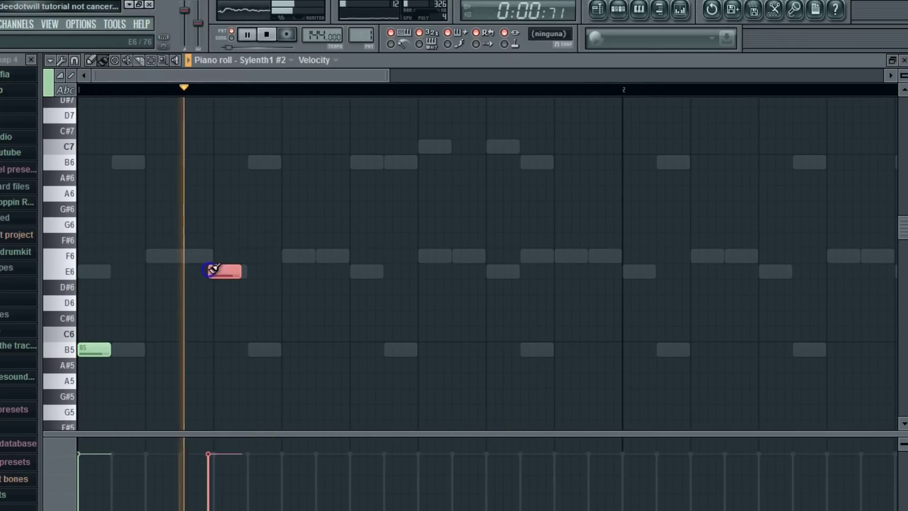
pyautogui.scroll(-3, 126, 312)
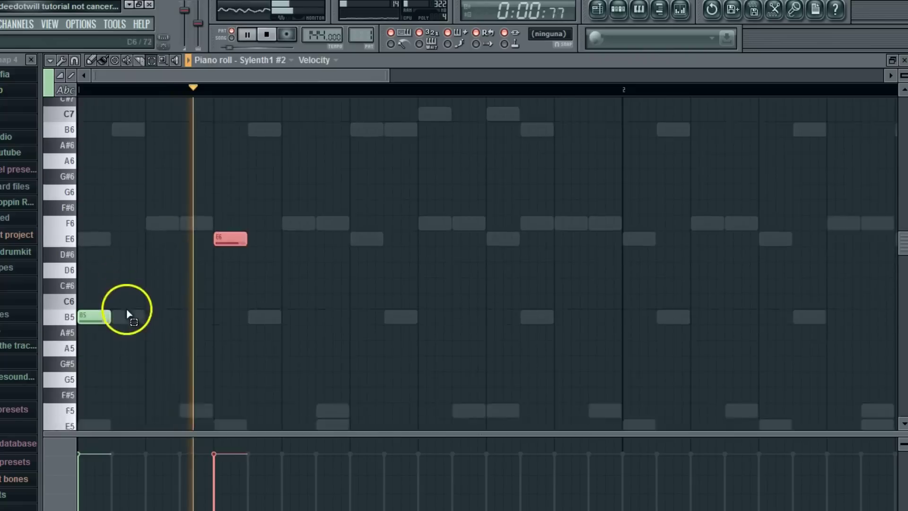
pyautogui.click(130, 256)
pyautogui.press('space')
pyautogui.press('space')
pyautogui.click(175, 257)
pyautogui.press('space')
pyautogui.press('space')
pyautogui.rightClick(220, 182)
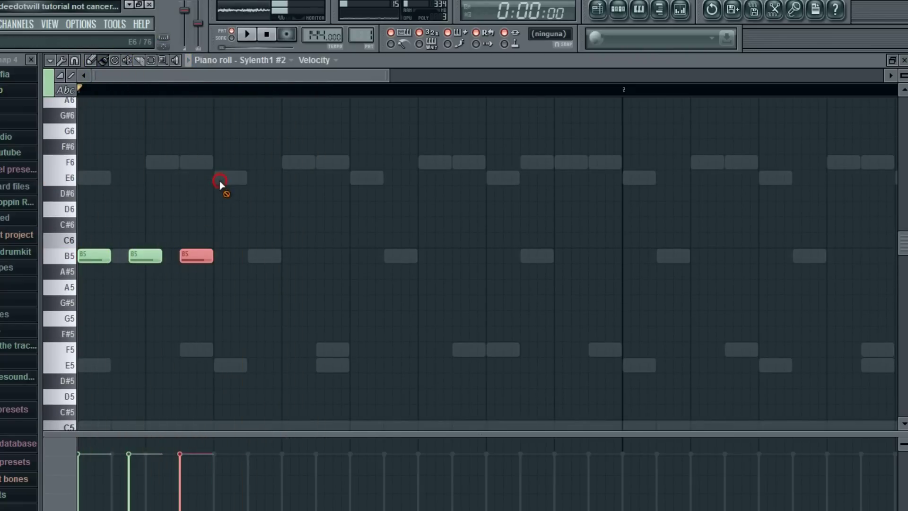
# Set the LFO 1 gain of the Sylenth1 #2 preset to 0 and play the pattern.
pyautogui.click(904, 60)
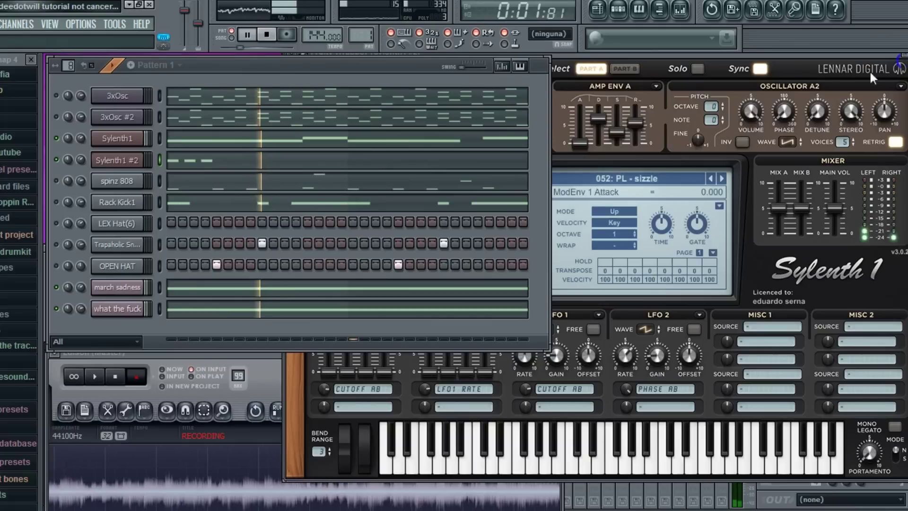
pyautogui.click(558, 385)
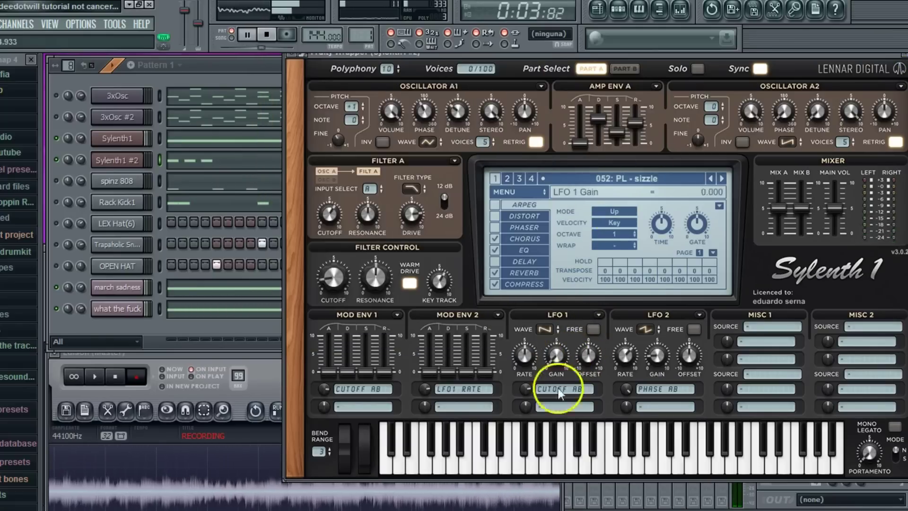
pyautogui.click(284, 346)
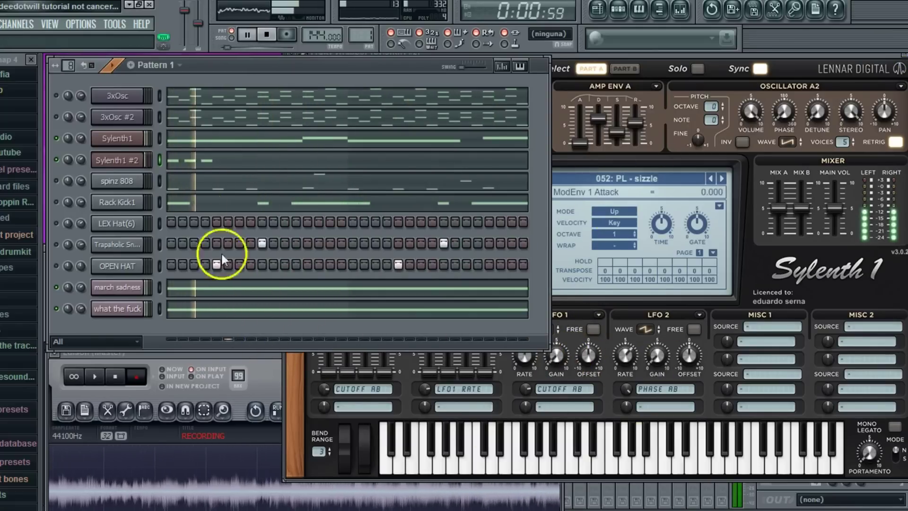
# Try an F6 note on step 5 behind the three B5 notes in the Sylenth1 #2 piano roll.
pyautogui.click(185, 163)
pyautogui.scroll(1, 186, 189)
pyautogui.click(230, 217)
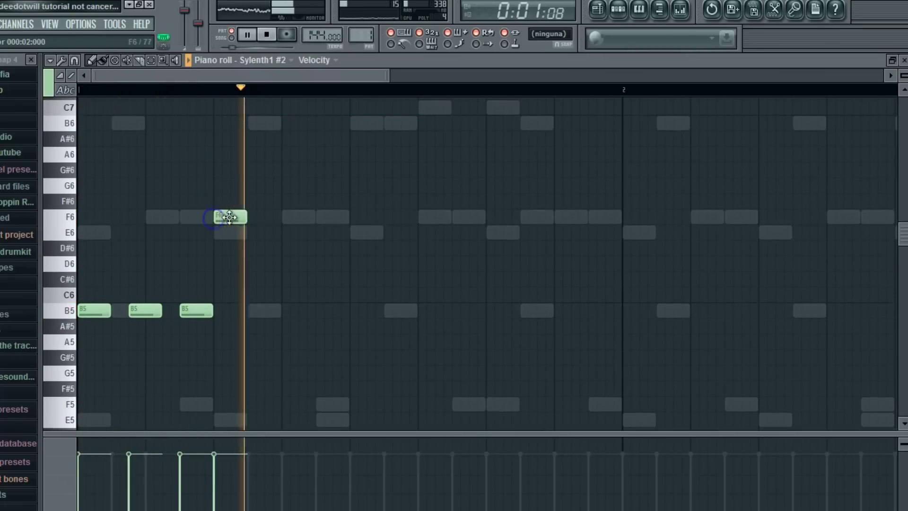
pyautogui.rightClick(227, 215)
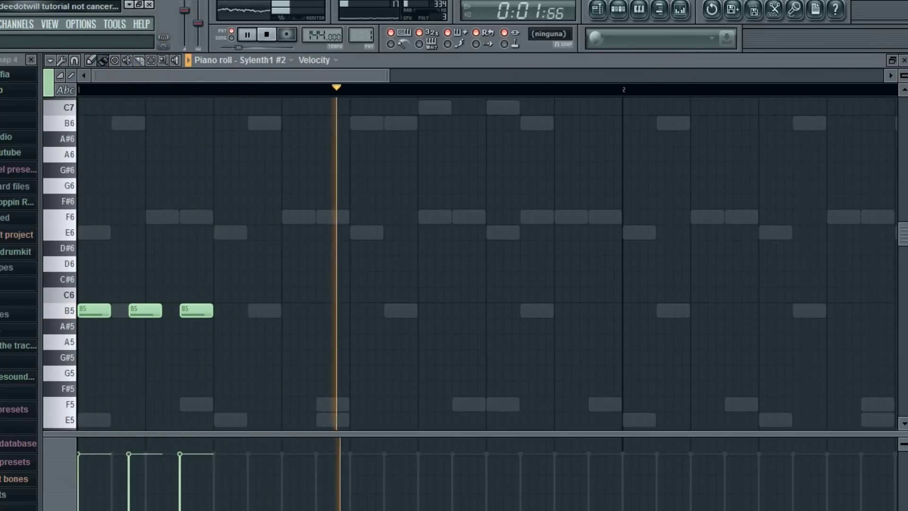
pyautogui.click(903, 60)
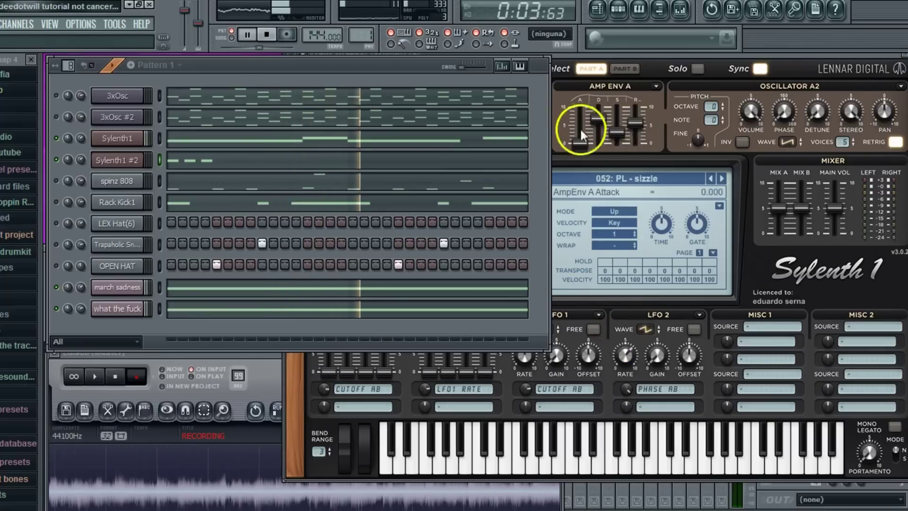
pyautogui.click(580, 140)
pyautogui.moveTo(382, 271)
pyautogui.click(246, 330)
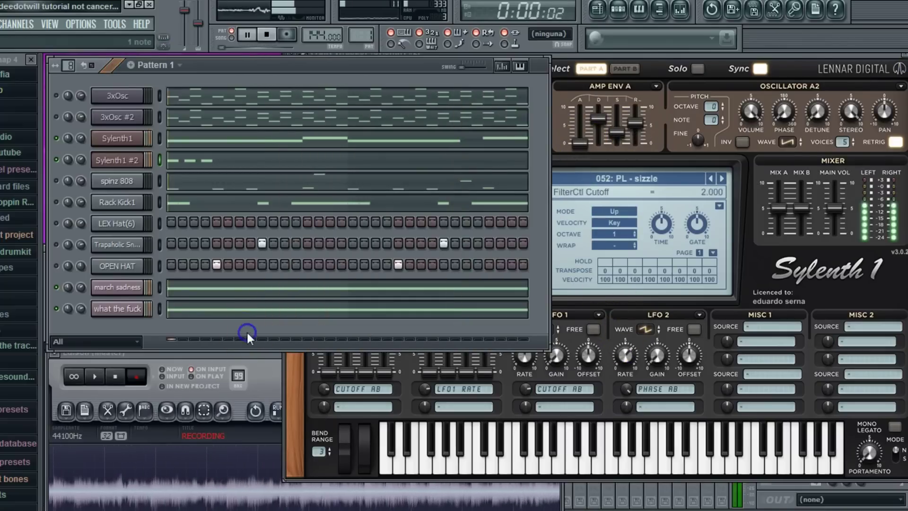
# Select all three B5 notes in the Sylenth1 #2 piano roll and shorten them to half a step each.
pyautogui.click(217, 166)
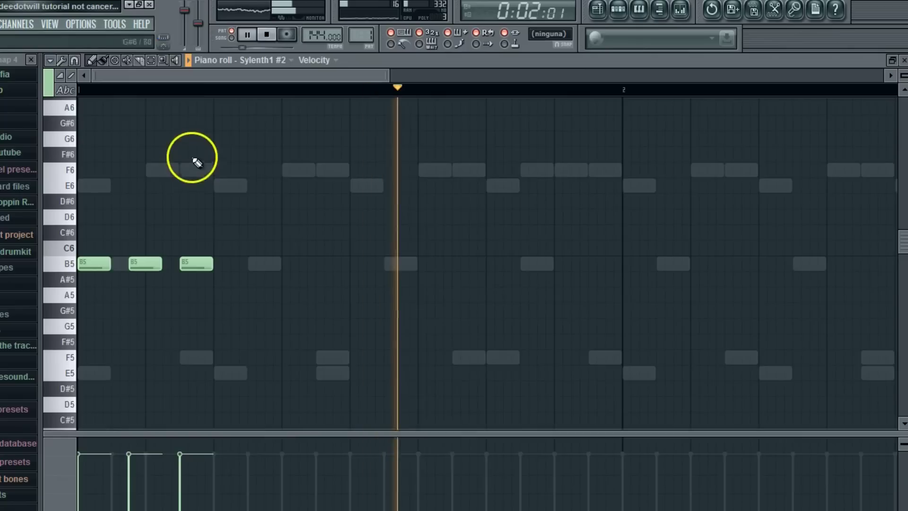
pyautogui.click(151, 60)
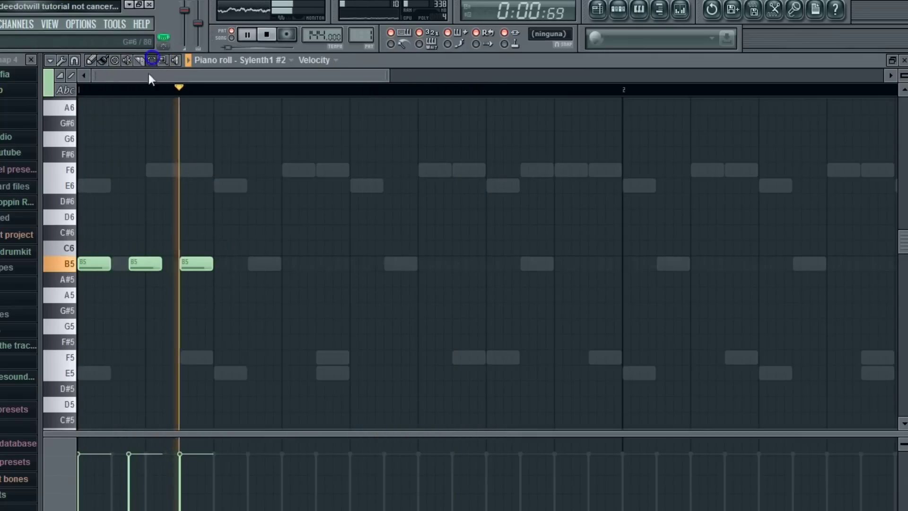
pyautogui.hotkey('ctrl', 'a')
pyautogui.click(103, 61)
pyautogui.press('space')
pyautogui.moveTo(162, 259)
pyautogui.mouseDown()
pyautogui.moveTo(143, 281)
pyautogui.moveTo(144, 265)
pyautogui.mouseUp()
pyautogui.click(893, 61)
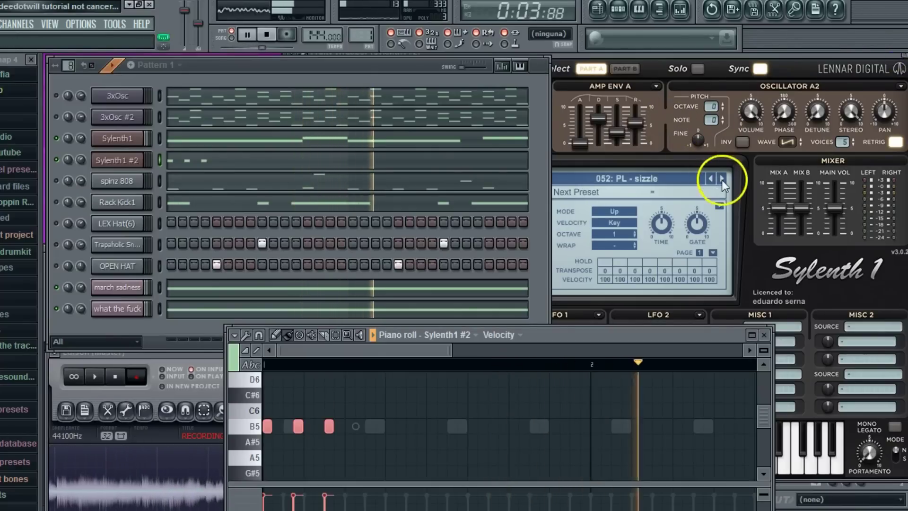
# Try the presets next to 052: PL - sizzle on Sylenth1 #2 and return to 052: PL - sizzle.
pyautogui.click(722, 179)
pyautogui.doubleClick(710, 178)
pyautogui.click(722, 179)
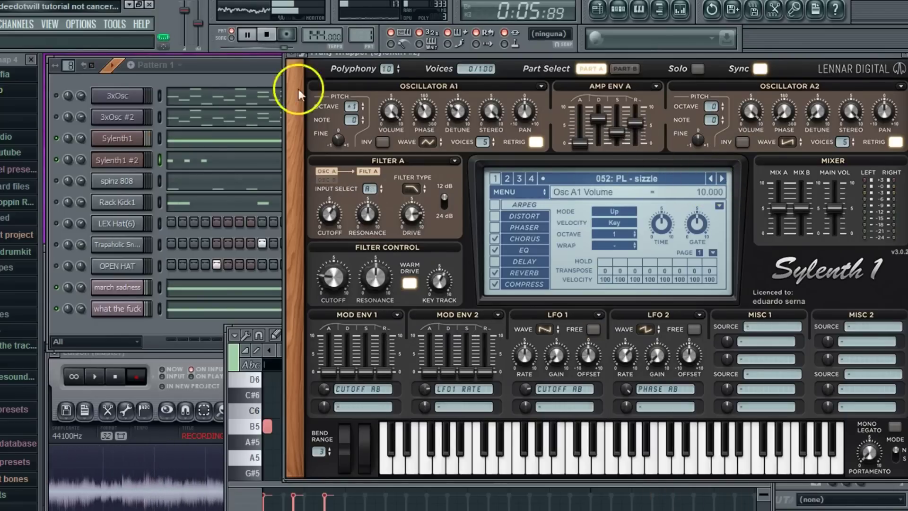
pyautogui.click(252, 70)
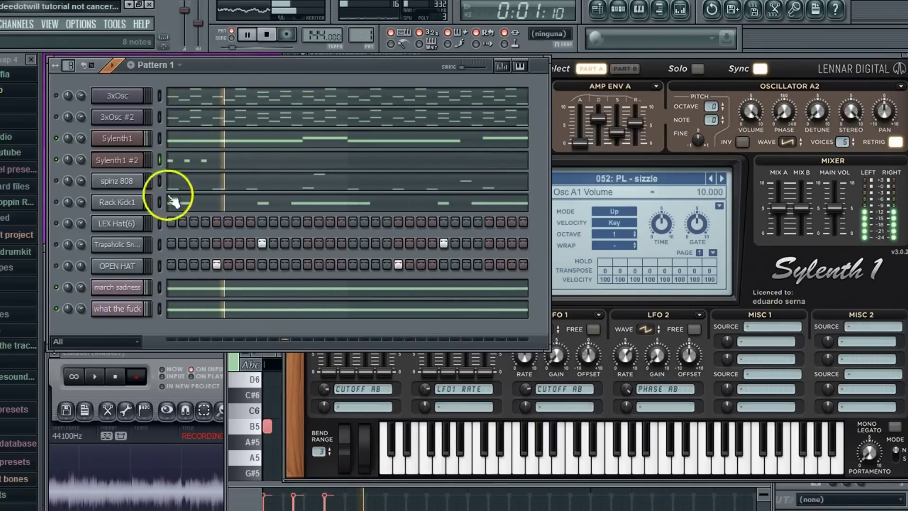
# Try E6 notes on steps 5 and 6 behind the shortened B5 notes in the Sylenth1 #2 piano roll.
pyautogui.click(187, 161)
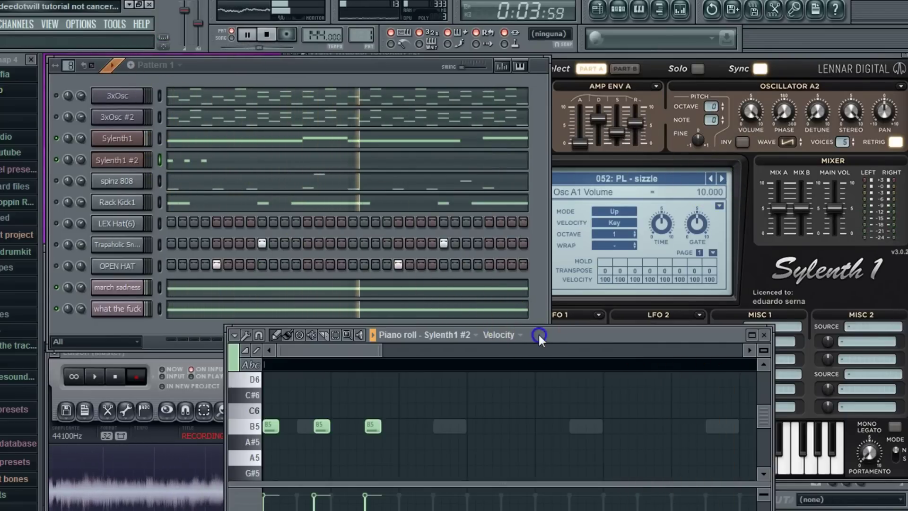
pyautogui.doubleClick(538, 334)
pyautogui.scroll(3, 305, 229)
pyautogui.click(308, 231)
pyautogui.click(360, 232)
pyautogui.rightClick(364, 232)
pyautogui.rightClick(308, 232)
# Delete the second and third B5 notes and enter a one-step E5 note directly after the first B5 note.
pyautogui.rightClick(260, 310)
pyautogui.rightClick(176, 311)
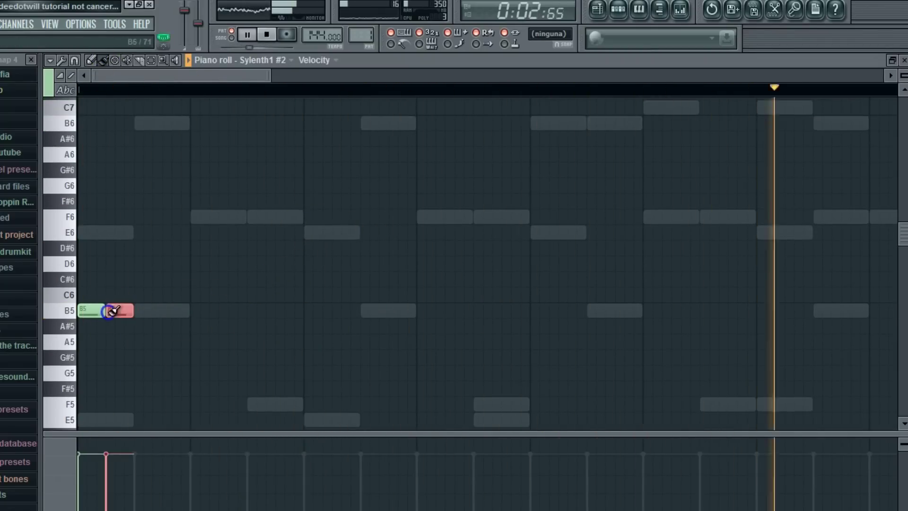
pyautogui.moveTo(143, 232); pyautogui.dragTo(173, 421)
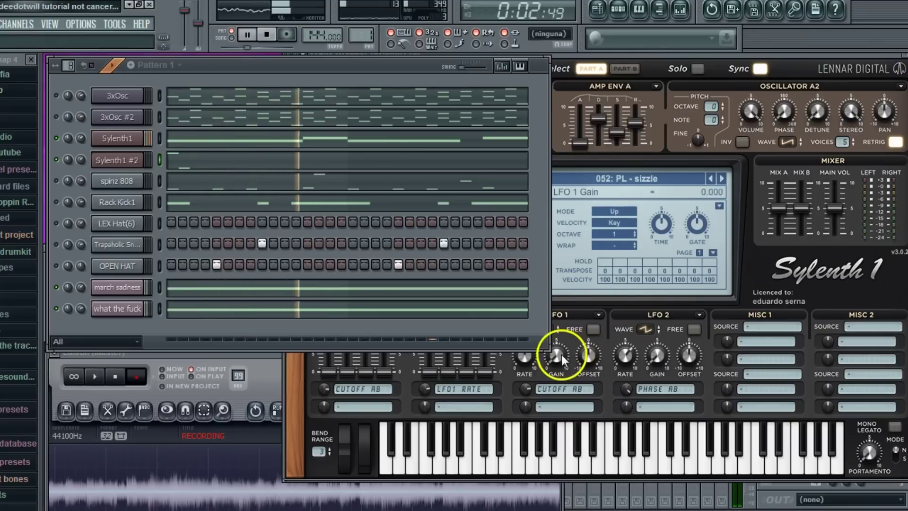
# Set the LFO 1 gain of the Sylenth1 #2 preset to 1.5 and play the pattern to hear it.
pyautogui.click(560, 354)
pyautogui.press('space')
pyautogui.click(259, 332)
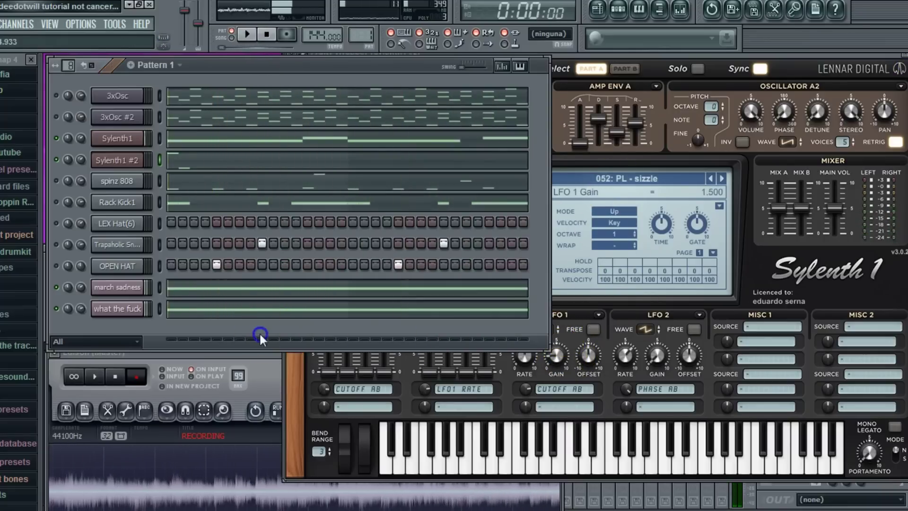
pyautogui.click(540, 369)
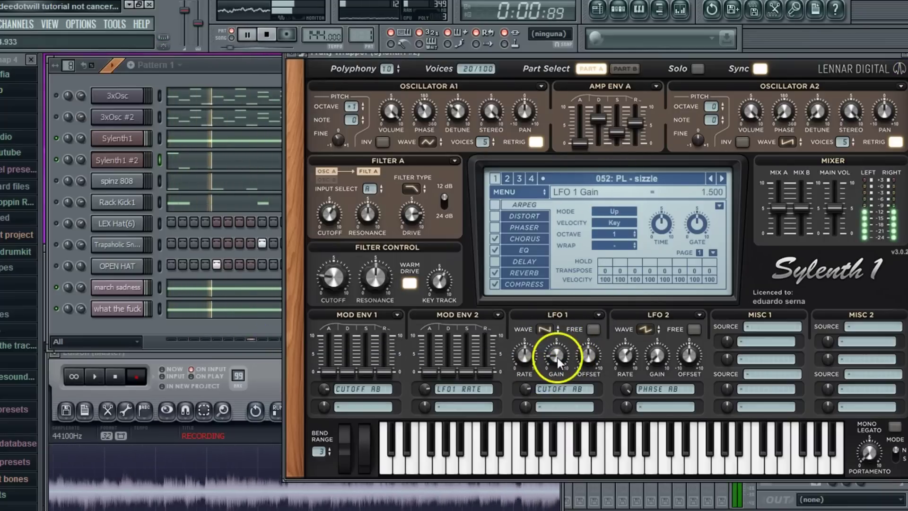
pyautogui.click(270, 342)
# Fine-tune the LFO 1 gain and rate of the Sylenth1 #2 preset while replaying the pattern.
pyautogui.moveTo(558, 352); pyautogui.dragTo(550, 375)
pyautogui.click(240, 335)
pyautogui.click(524, 359)
pyautogui.click(248, 325)
pyautogui.click(529, 359)
pyautogui.click(229, 327)
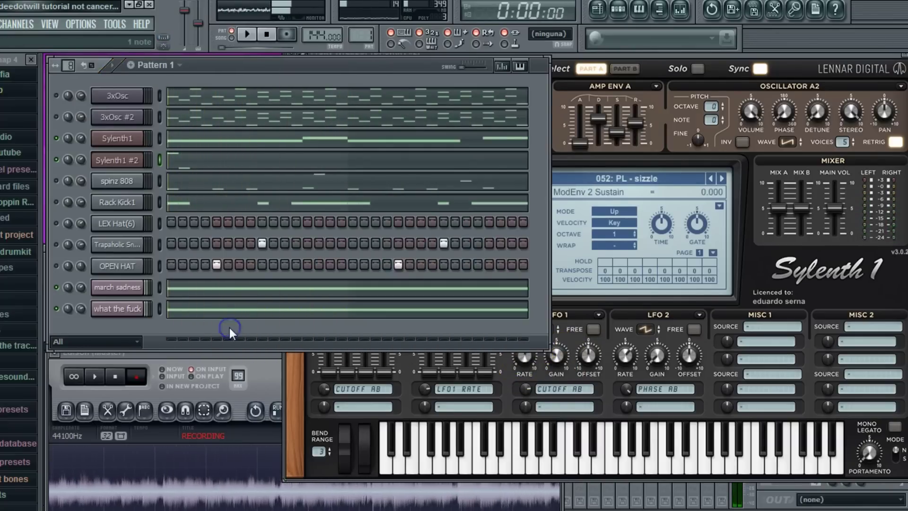
# Add a one-step C6 note on step 3 after the B5 and E5 notes and play the phrase.
pyautogui.click(187, 161)
pyautogui.moveTo(130, 130); pyautogui.dragTo(162, 200)
pyautogui.press('space')
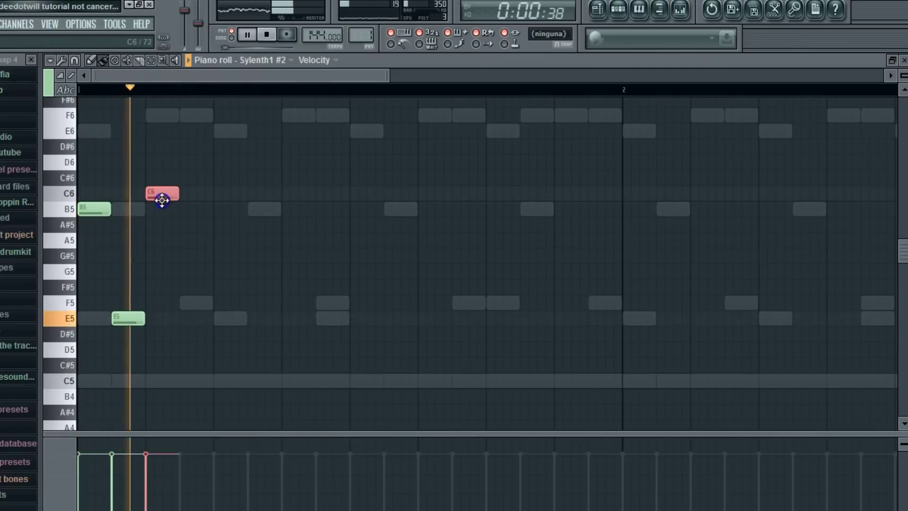
pyautogui.scroll(3, 161, 196)
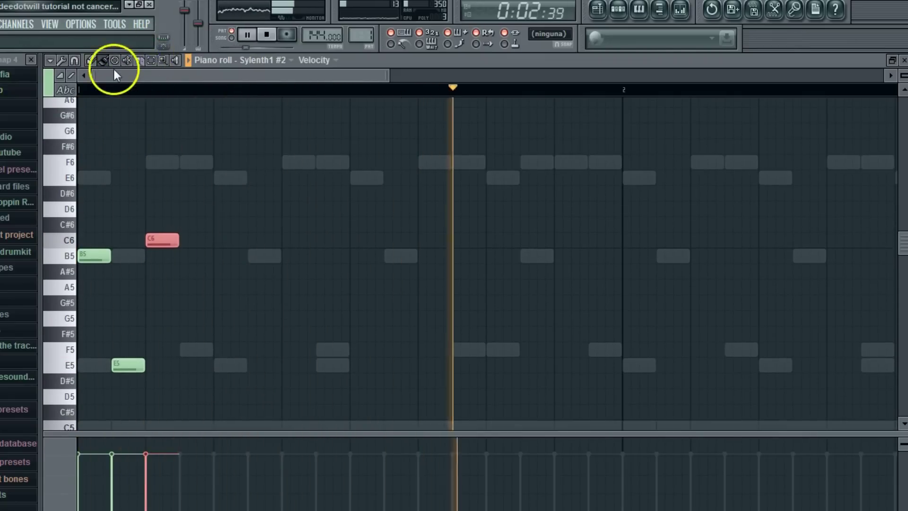
# Delete the C6, E5 and B5 notes and enter a single E6 note at the start of the Sylenth1 #2 piano roll.
pyautogui.rightClick(150, 241)
pyautogui.rightClick(120, 363)
pyautogui.rightClick(94, 256)
pyautogui.scroll(1, 92, 246)
pyautogui.click(92, 225)
pyautogui.click(904, 61)
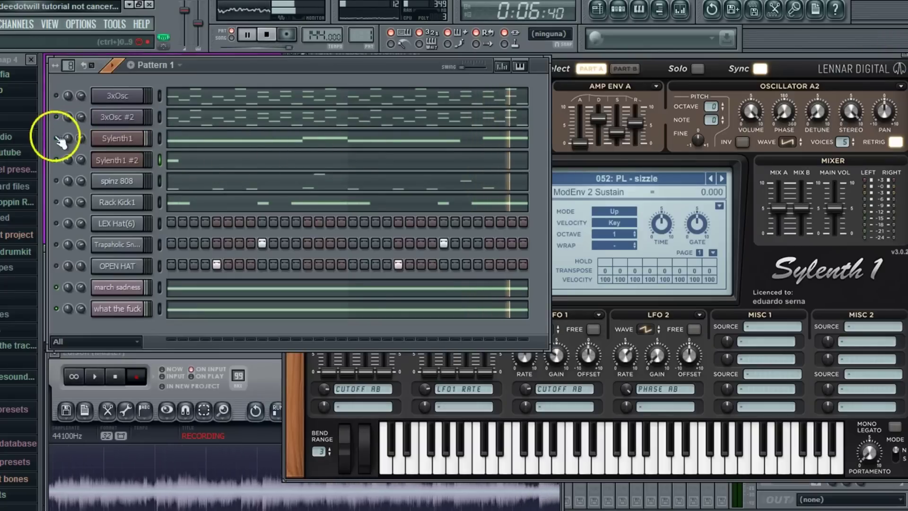
# Try a one-step B6 note on step 3 after the E6 note and move it down to E5.
pyautogui.click(190, 160)
pyautogui.click(103, 60)
pyautogui.click(148, 155)
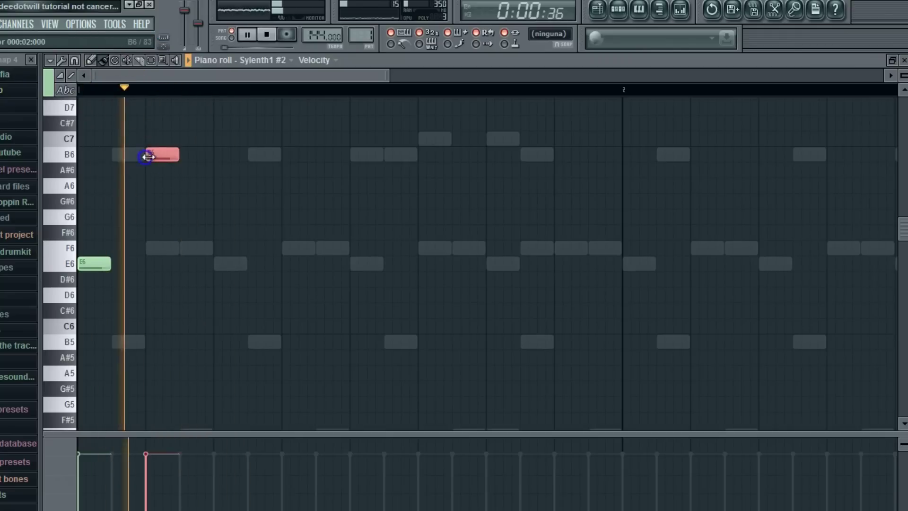
pyautogui.moveTo(160, 158); pyautogui.dragTo(163, 415)
# Toggle the Gross Beat effect on the Sylenth1 #2 mixer track and try an E5 note on step 3.
pyautogui.click(680, 10)
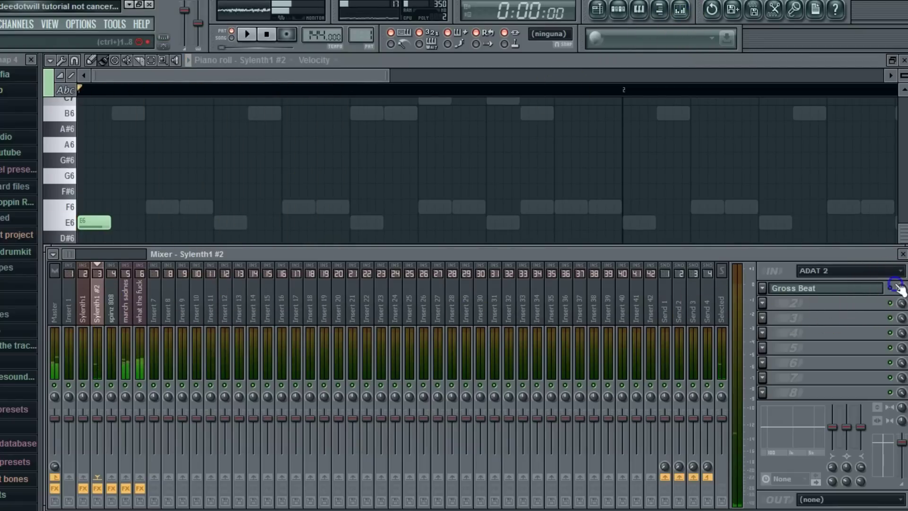
pyautogui.click(118, 138)
pyautogui.click(150, 410)
pyautogui.rightClick(161, 411)
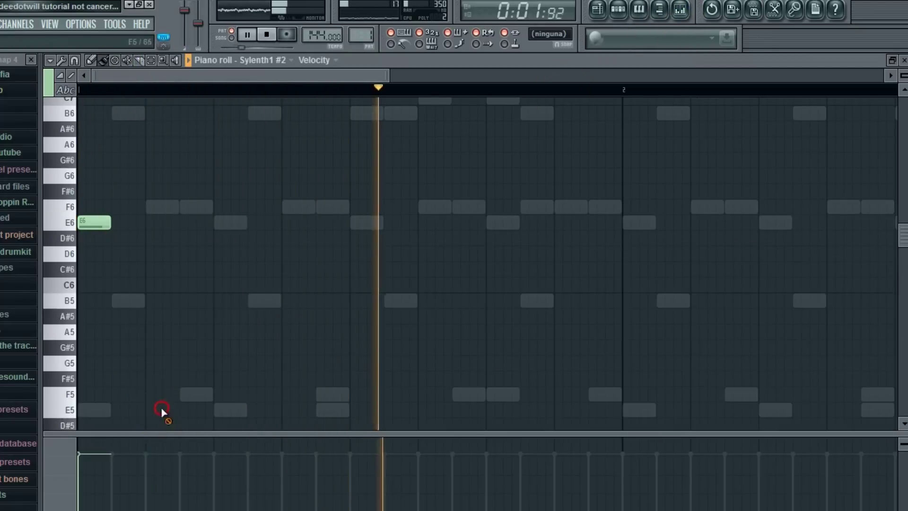
# Delete the E6 note and enter consecutive one-step notes E7, F7 and B6 at the start of the Sylenth1 #2 piano roll.
pyautogui.rightClick(90, 222)
pyautogui.scroll(3, 95, 200)
pyautogui.click(85, 179)
pyautogui.click(121, 159)
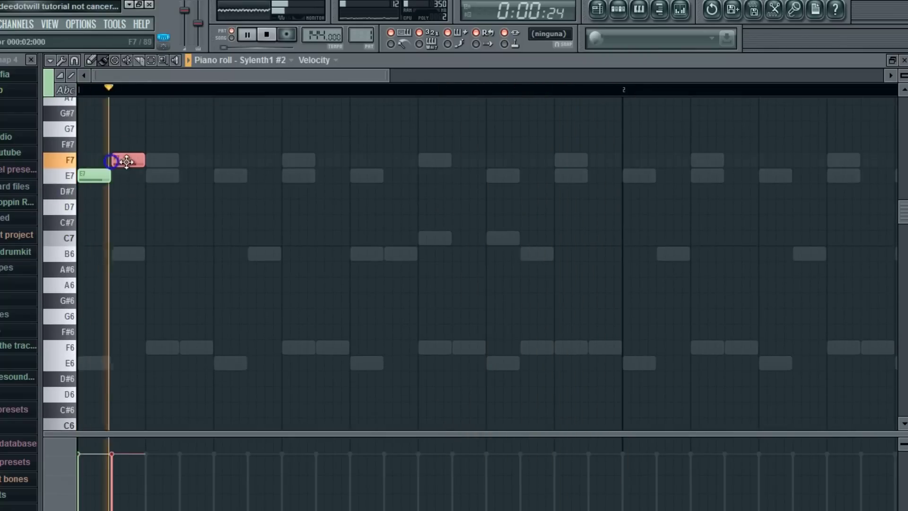
pyautogui.click(150, 252)
pyautogui.moveTo(162, 253); pyautogui.dragTo(159, 254)
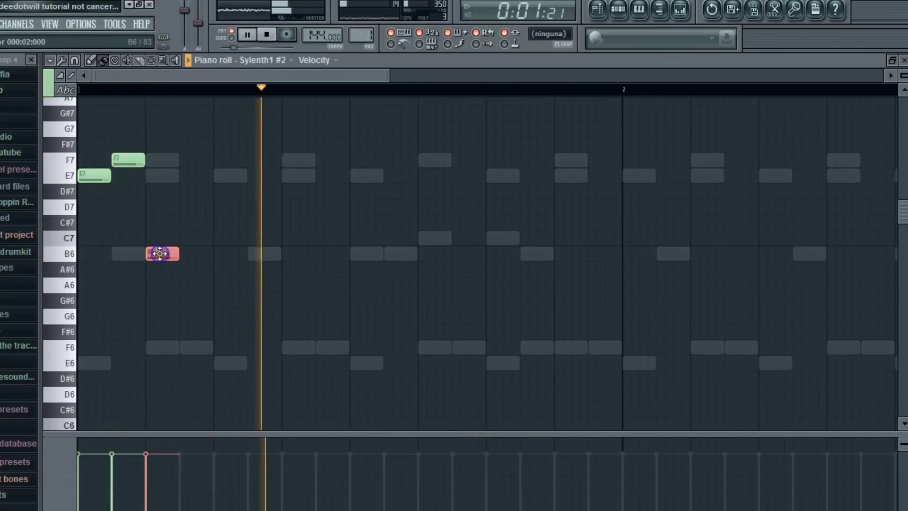
# Delete the B6, F7 and E7 notes from the Sylenth1 #2 piano roll and close it.
pyautogui.rightClick(159, 253)
pyautogui.rightClick(126, 161)
pyautogui.rightClick(107, 176)
pyautogui.click(903, 59)
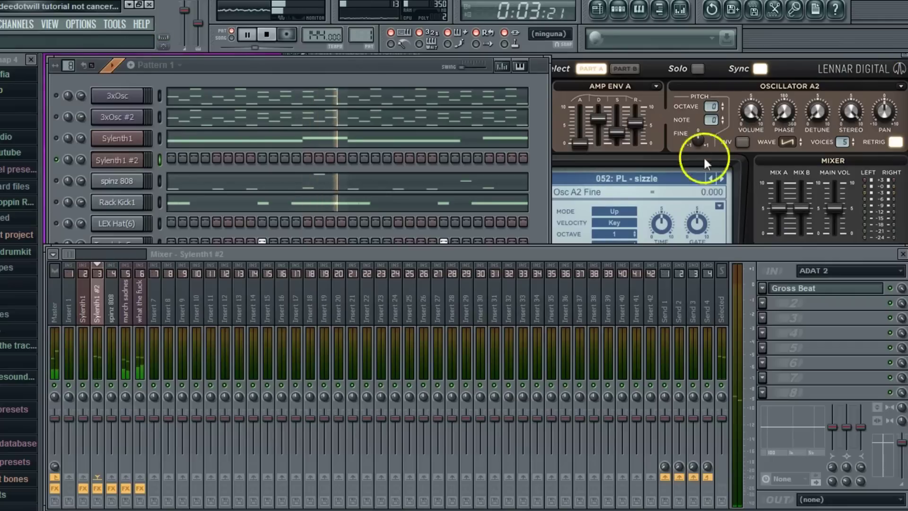
# Audition the PL - sorry, PL - stay away and PL - u in berlin now presets on Sylenth1 #2.
pyautogui.click(723, 178)
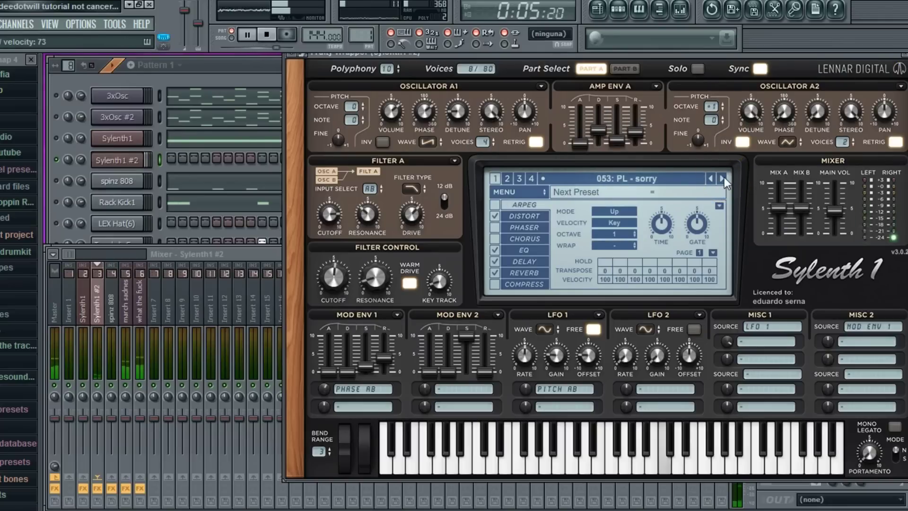
pyautogui.click(99, 304)
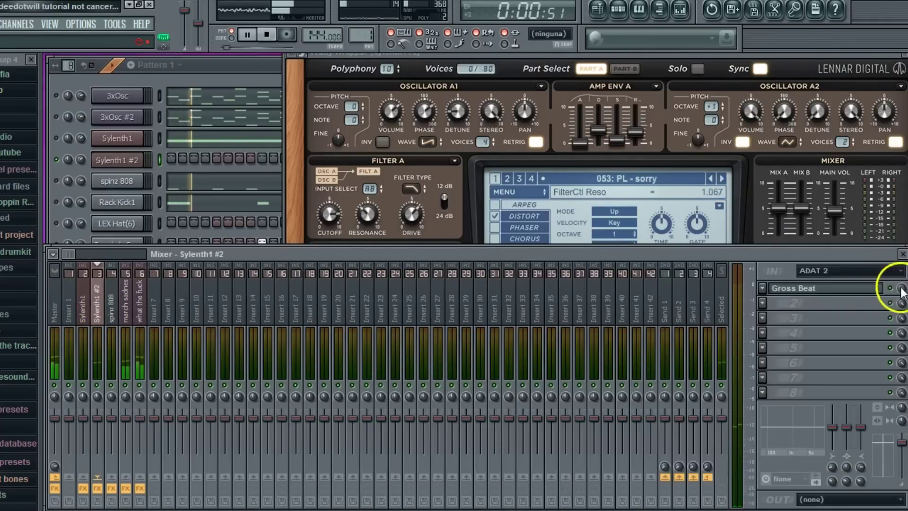
pyautogui.click(718, 178)
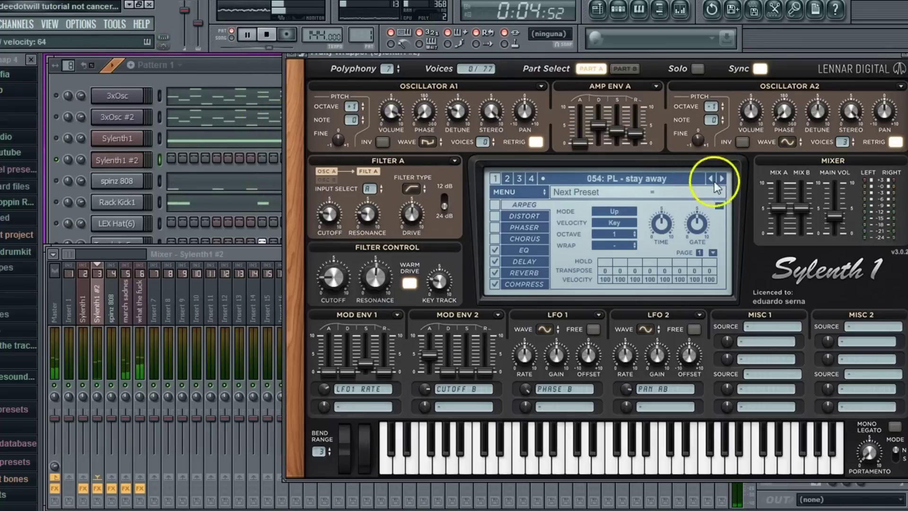
pyautogui.click(721, 178)
# Load the LD - clean one preset on Sylenth1 #2, audition it and advance to LD - hologram.
pyautogui.click(623, 179)
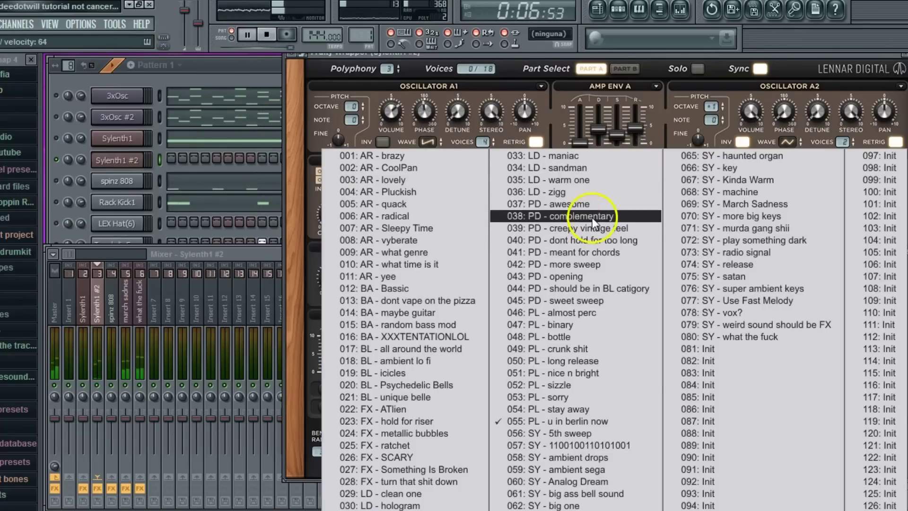
pyautogui.click(391, 494)
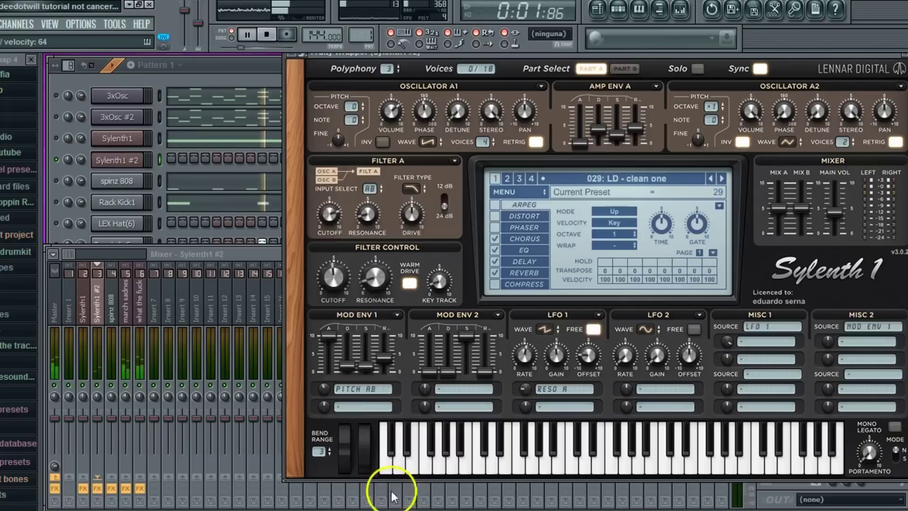
pyautogui.click(178, 138)
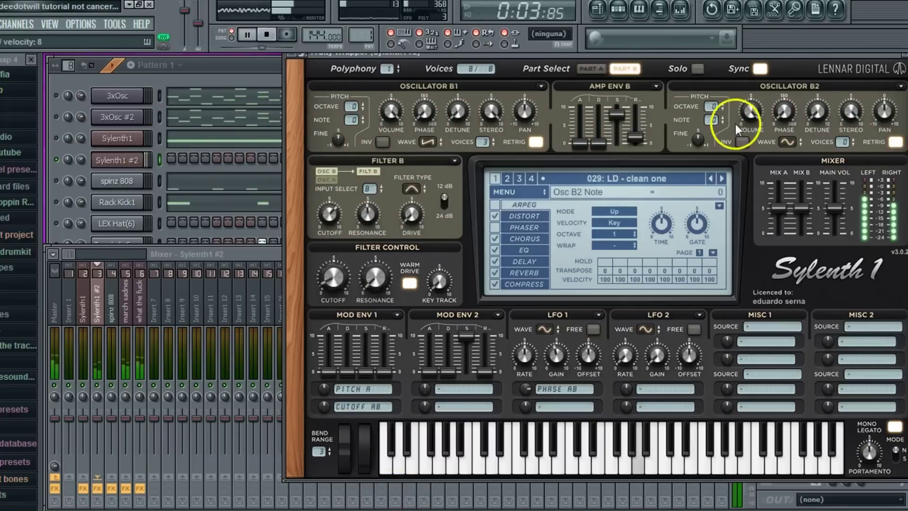
pyautogui.click(721, 179)
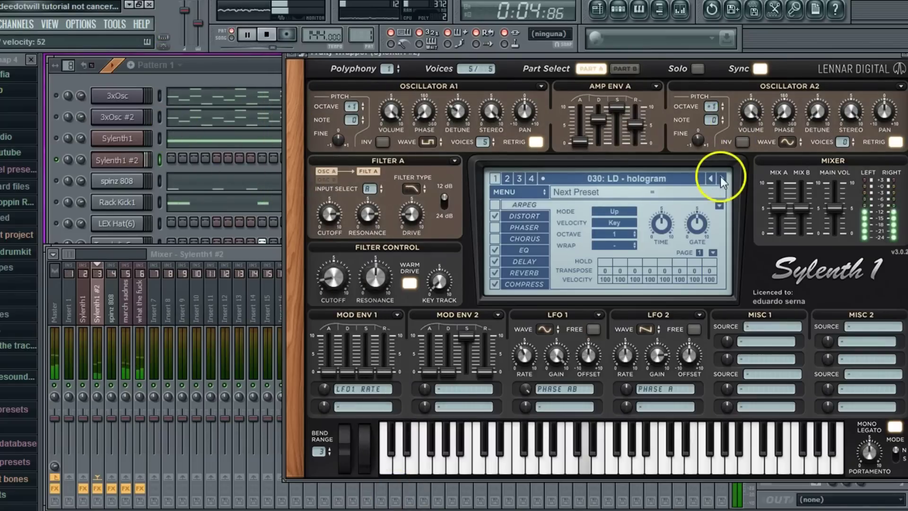
# Try an eight-step E5 note at the start of the Sylenth1 #2 piano roll and bring up the mixer.
pyautogui.rightClick(97, 159)
pyautogui.click(163, 158)
pyautogui.click(92, 215)
pyautogui.moveTo(92, 216); pyautogui.dragTo(350, 235)
pyautogui.click(680, 8)
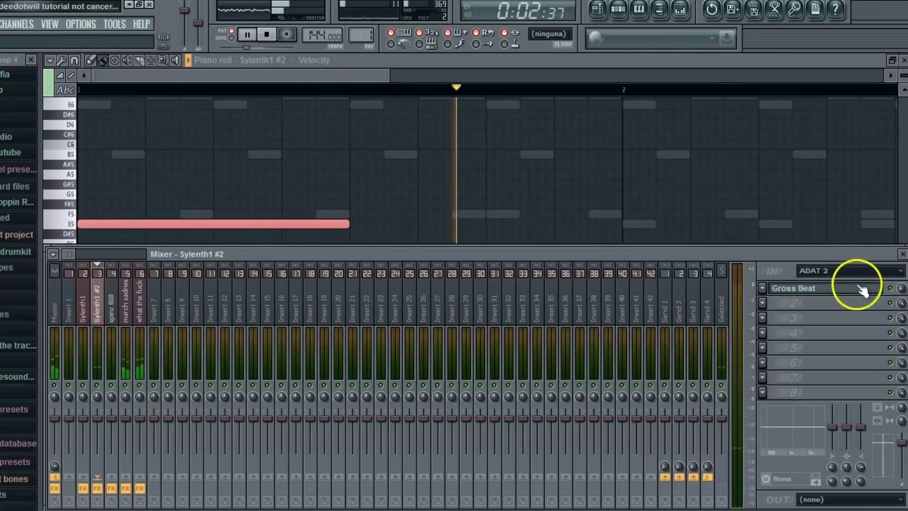
# Try an eight-step F5 note on step 9 and an eight-step note on step 3 moved from F6 down to B5.
pyautogui.click(357, 214)
pyautogui.scroll(3, 416, 203)
pyautogui.click(156, 154)
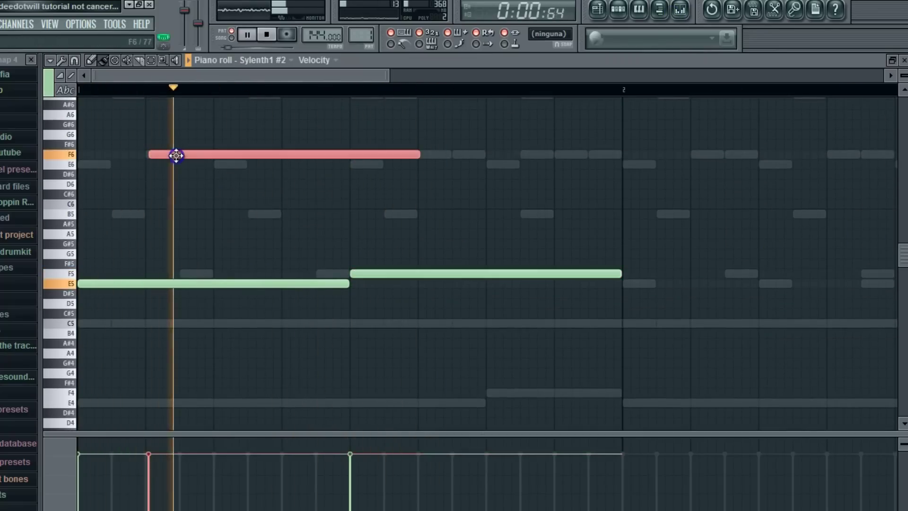
pyautogui.moveTo(175, 154); pyautogui.dragTo(173, 214)
pyautogui.press('space')
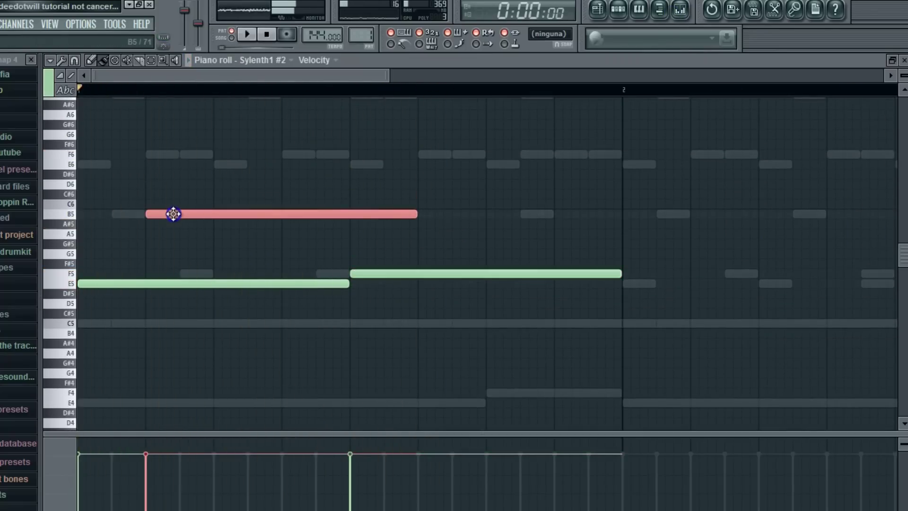
pyautogui.press('space')
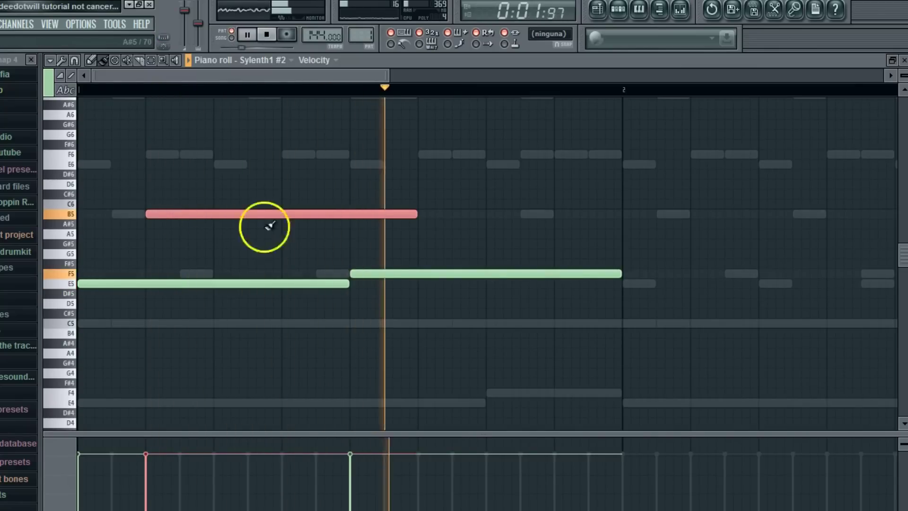
# Delete the F5, B5 and E5 notes and switch Sylenth1 #2 to the LD - longer glide preset.
pyautogui.rightClick(370, 273)
pyautogui.rightClick(284, 214)
pyautogui.rightClick(271, 283)
pyautogui.click(904, 60)
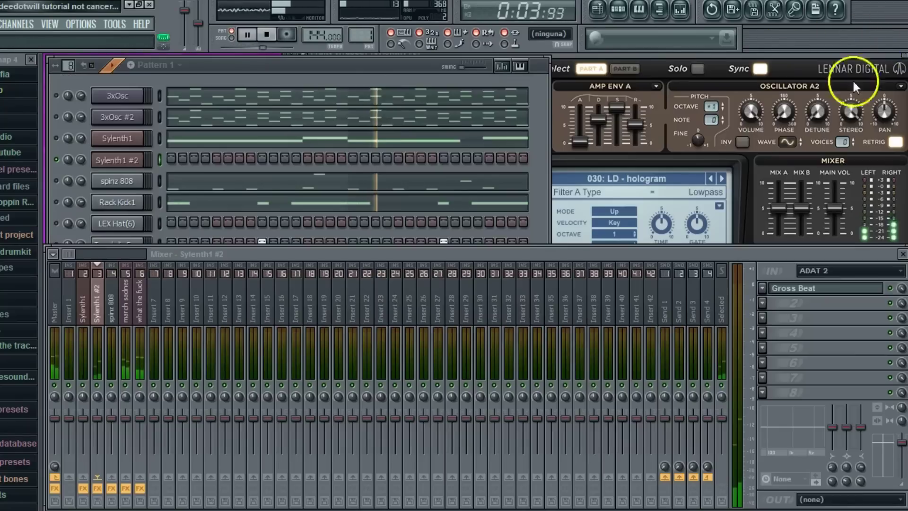
pyautogui.click(722, 178)
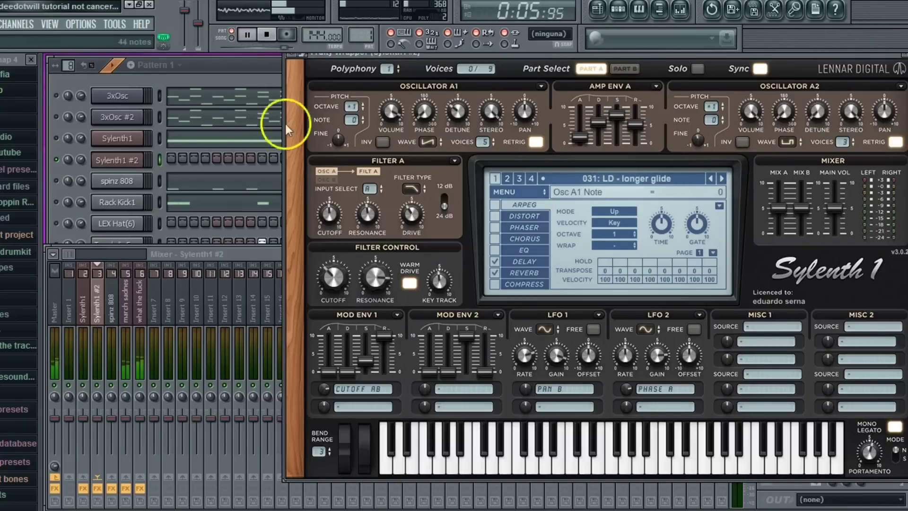
# Enter an eight-step E5 note at the start and an eight-step B5 note on step 3 in the Sylenth1 #2 piano roll.
pyautogui.rightClick(141, 157)
pyautogui.click(160, 159)
pyautogui.press('space')
pyautogui.moveTo(82, 214); pyautogui.dragTo(66, 221)
pyautogui.press('space')
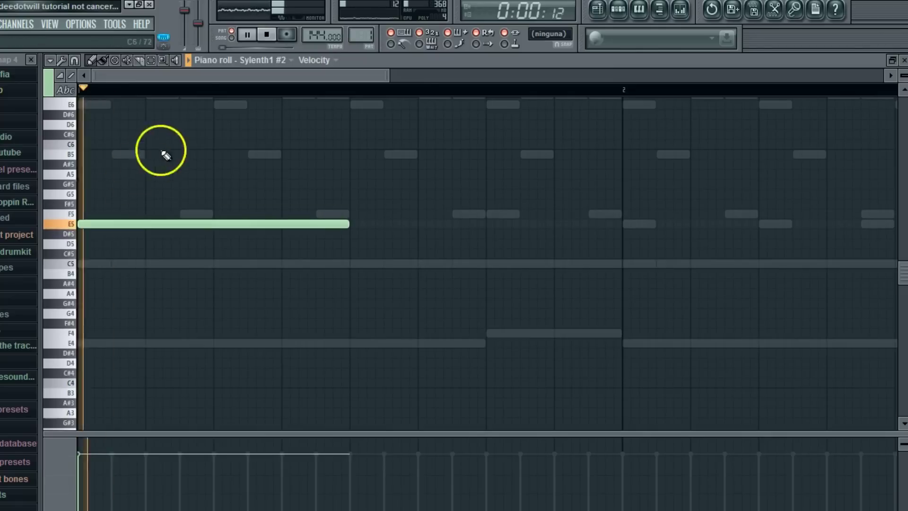
pyautogui.click(215, 153)
pyautogui.press('space')
pyautogui.press('space')
pyautogui.moveTo(238, 154); pyautogui.dragTo(178, 155)
pyautogui.scroll(3, 177, 155)
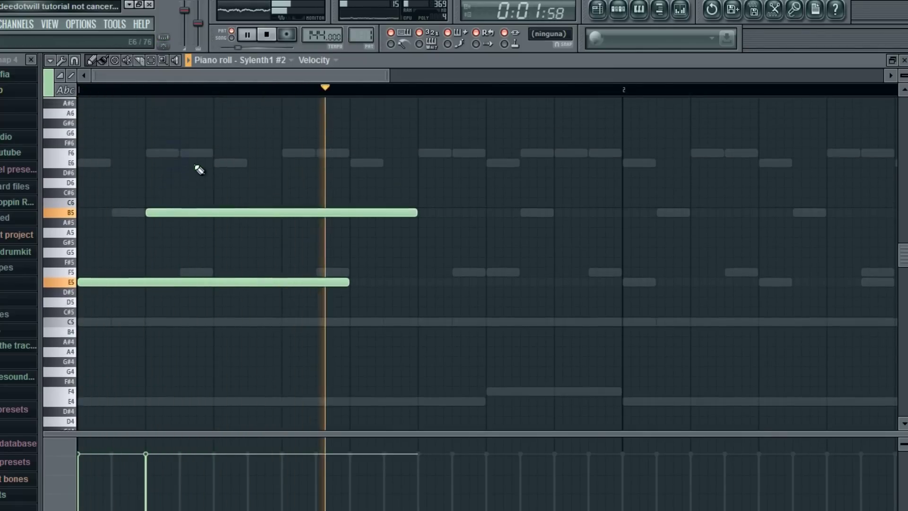
# Add an eight-step F5 note on step 9 and an E5 note from step 11 to the end of bar 1.
pyautogui.click(352, 273)
pyautogui.scroll(-1, 404, 265)
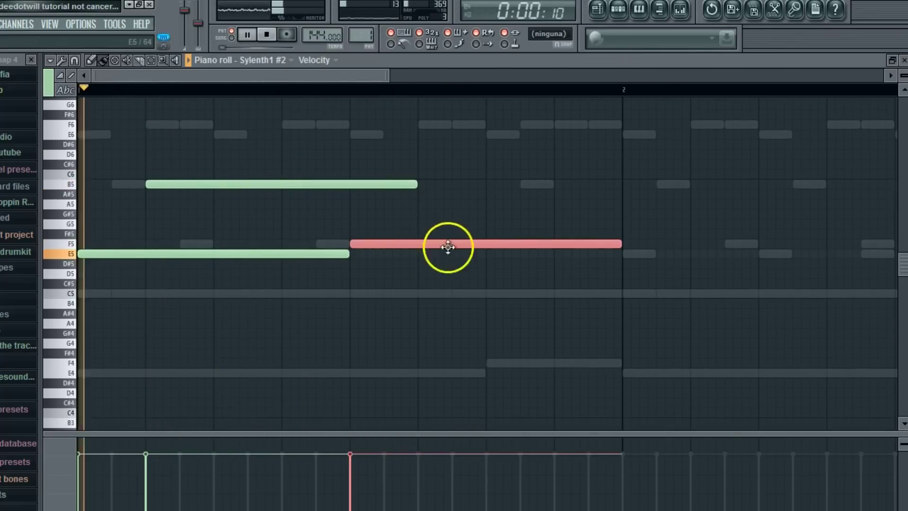
pyautogui.click(420, 253)
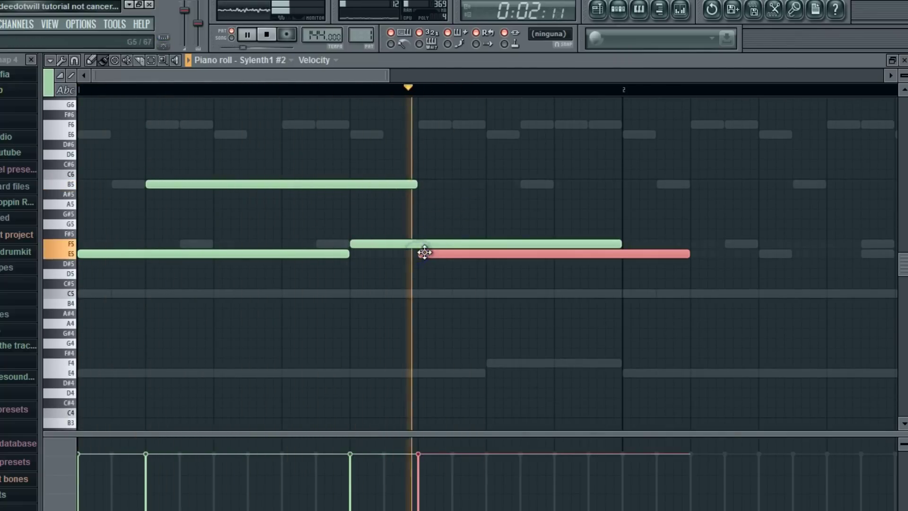
pyautogui.moveTo(684, 254); pyautogui.dragTo(623, 255)
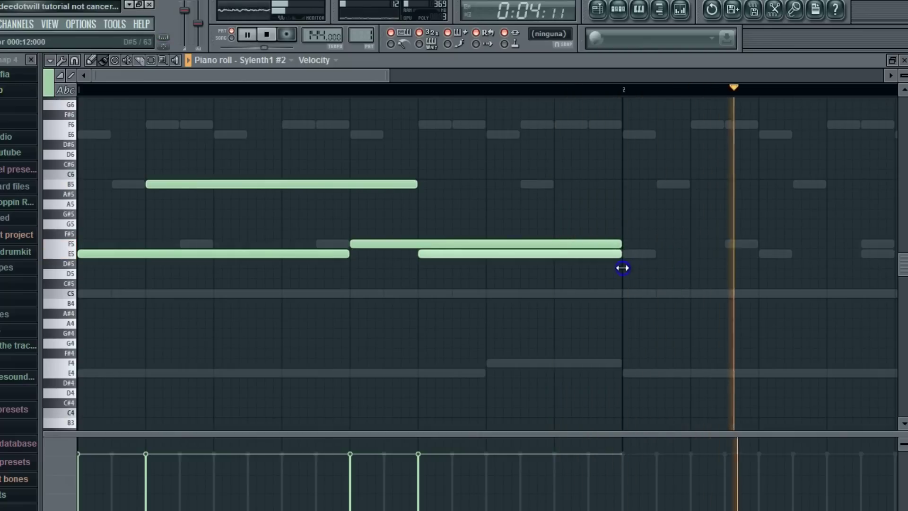
# Select all four Sylenth1 #2 notes, check the mixer and raise the notes by one octave.
pyautogui.hotkey('ctrl', 'a')
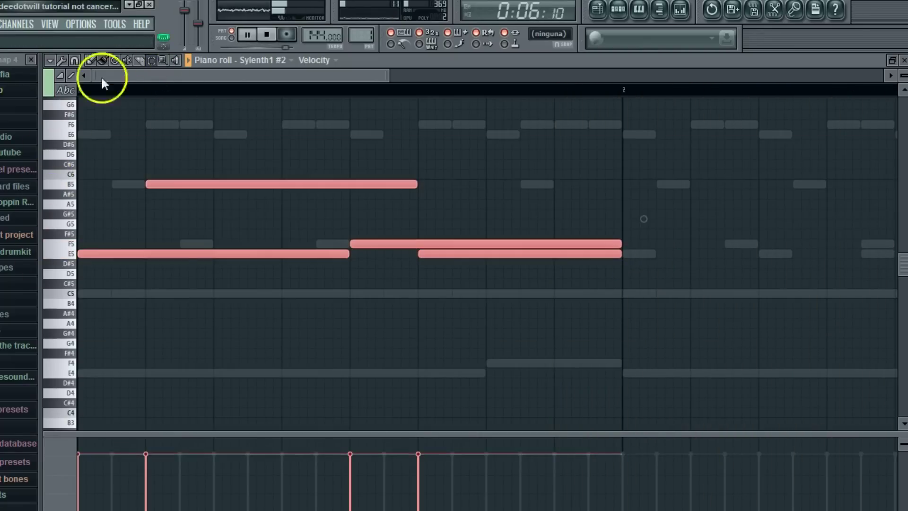
pyautogui.click(679, 12)
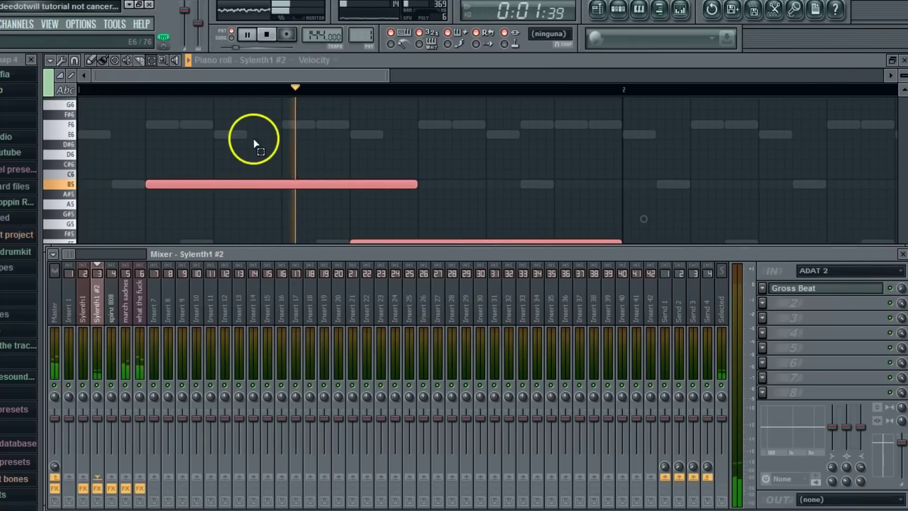
pyautogui.press('F9')
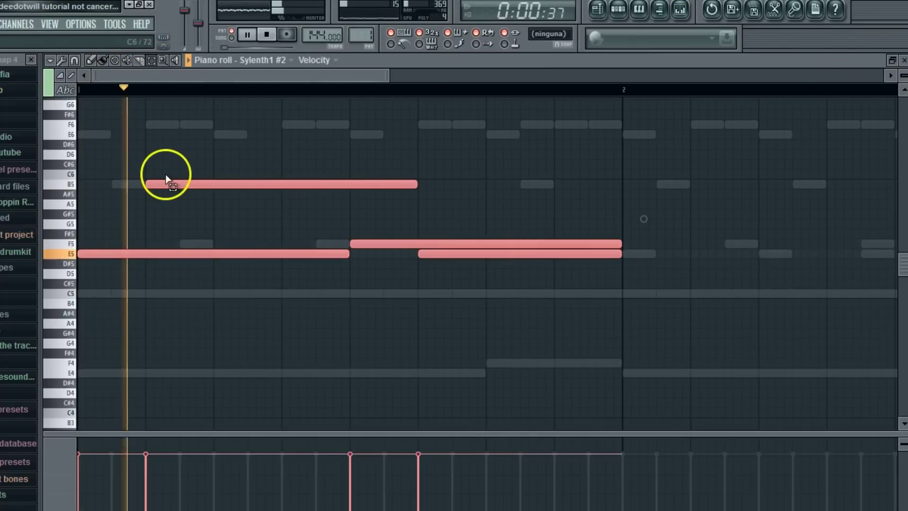
pyautogui.click(680, 10)
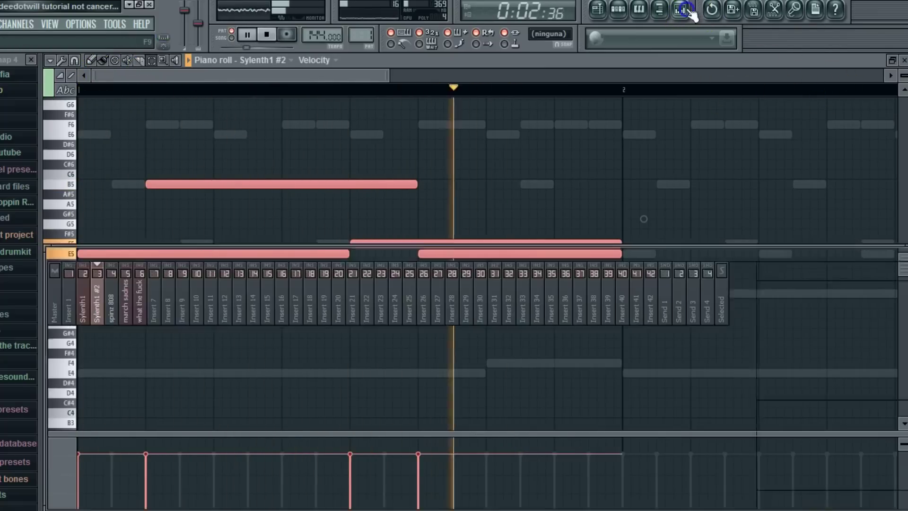
pyautogui.click(106, 70)
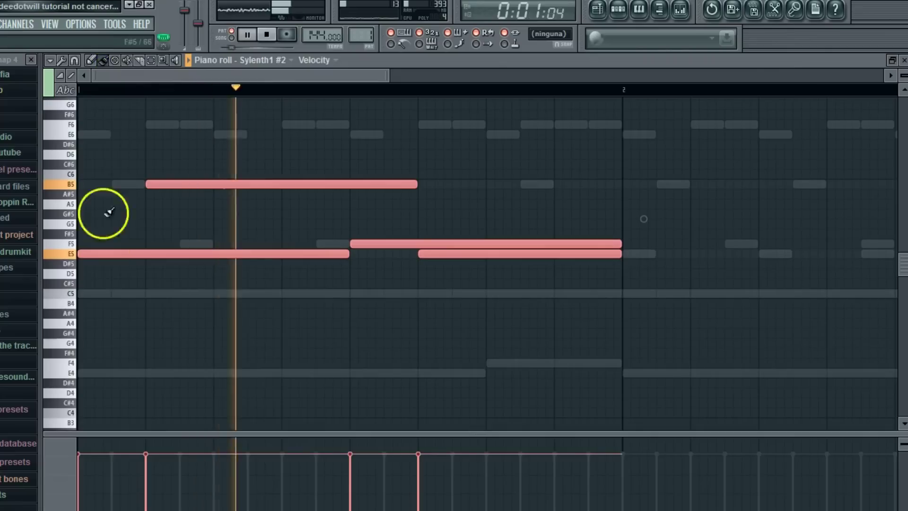
pyautogui.scroll(3, 111, 241)
pyautogui.moveTo(113, 313); pyautogui.dragTo(97, 196)
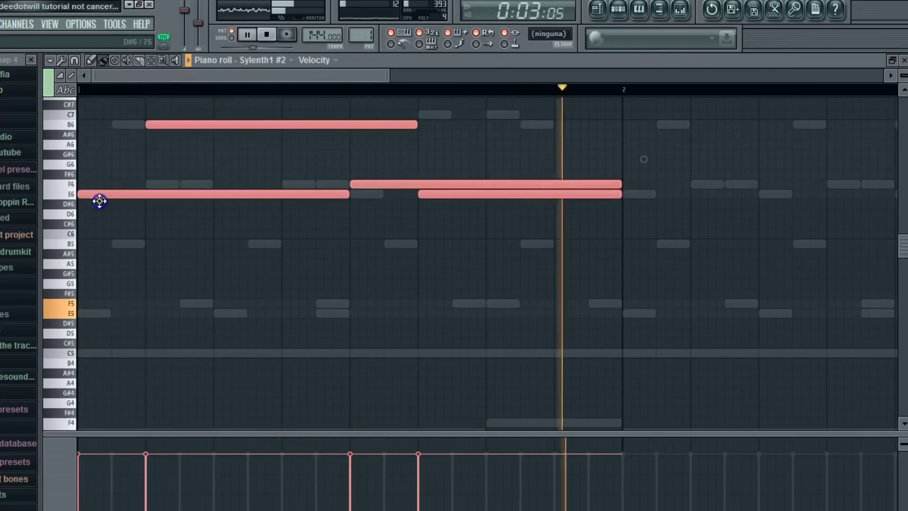
pyautogui.scroll(3, 97, 197)
# Duplicate the selected notes directly after the originals and unmute the 808 and drum channels.
pyautogui.click(50, 61)
pyautogui.moveTo(129, 91)
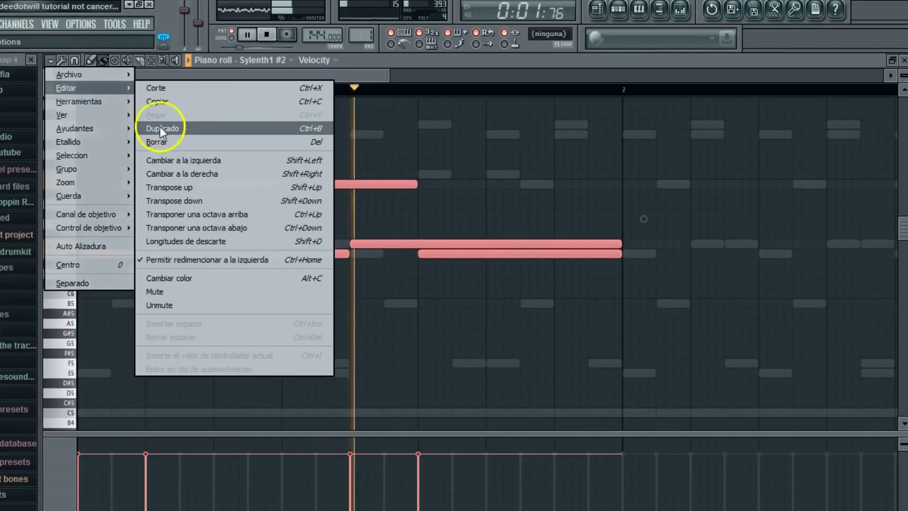
pyautogui.click(159, 128)
pyautogui.click(904, 60)
pyautogui.click(62, 199)
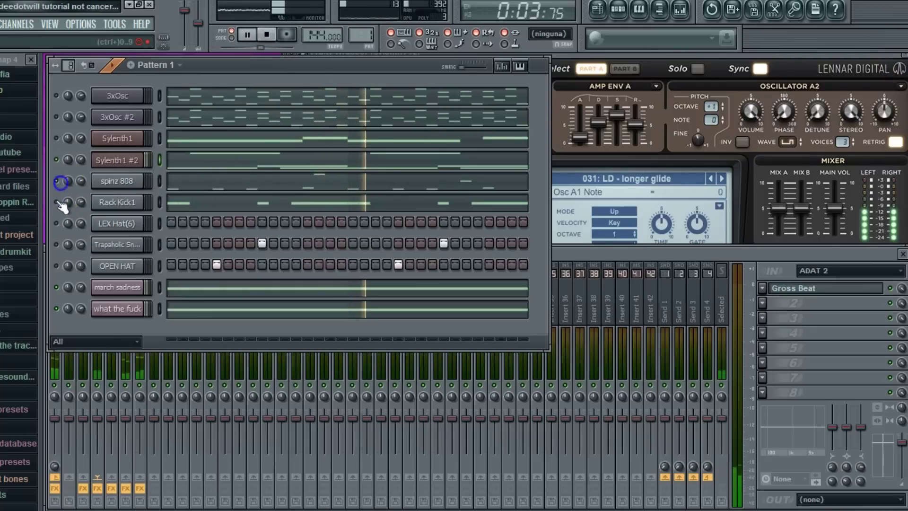
# Select all the Sylenth1 #2 notes, lower them by one octave and close the piano roll.
pyautogui.click(158, 161)
pyautogui.click(152, 62)
pyautogui.moveTo(892, 106); pyautogui.dragTo(51, 501)
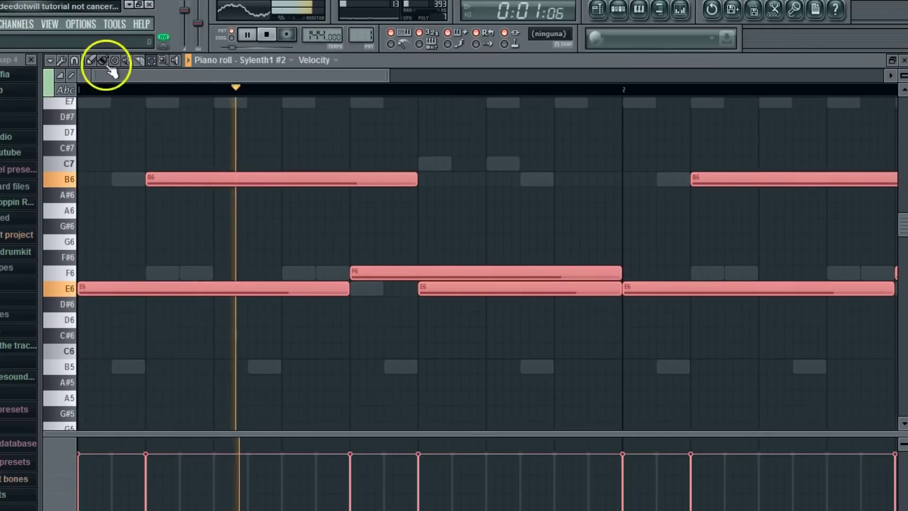
pyautogui.click(103, 61)
pyautogui.scroll(-3, 109, 196)
pyautogui.moveTo(102, 194)
pyautogui.mouseDown()
pyautogui.moveTo(93, 197)
pyautogui.moveTo(94, 379)
pyautogui.mouseUp()
pyautogui.scroll(-2, 292, 270)
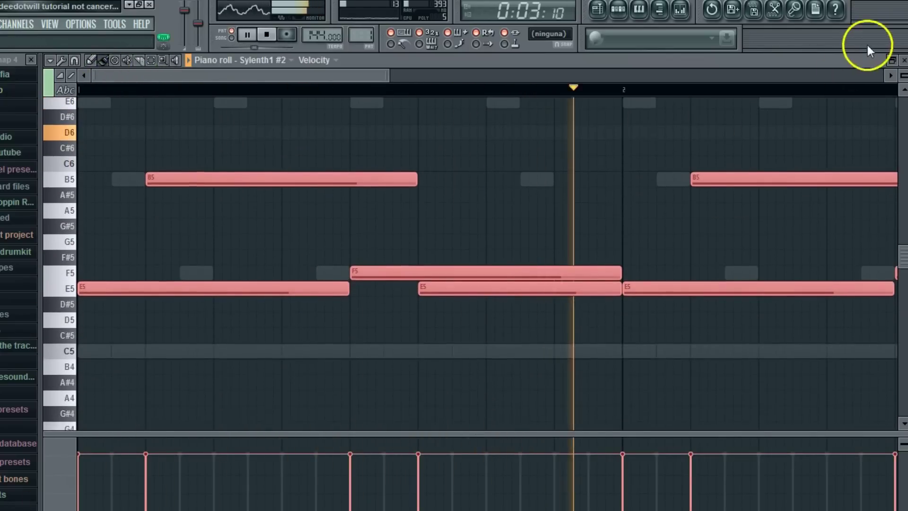
pyautogui.click(904, 61)
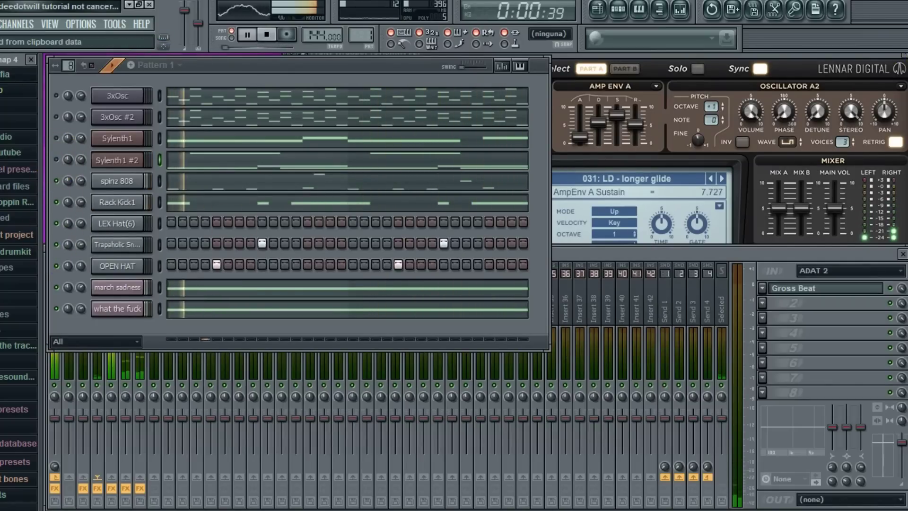
# Browse the drum kit folders, including the 808 Mafia kit, and examine its clap and snare samples.
pyautogui.click(14, 252)
pyautogui.scroll(-10, 14, 251)
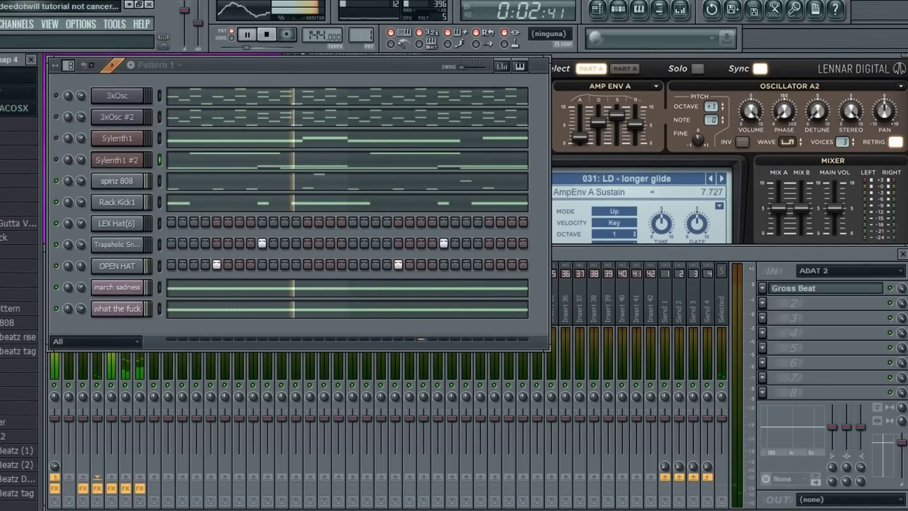
pyautogui.scroll(7, 14, 252)
pyautogui.scroll(5, 15, 236)
pyautogui.click(14, 90)
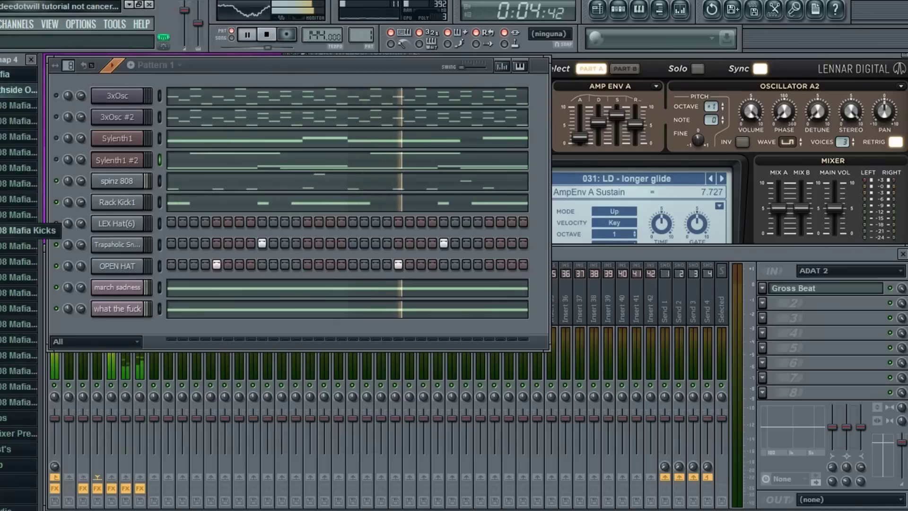
pyautogui.click(98, 69)
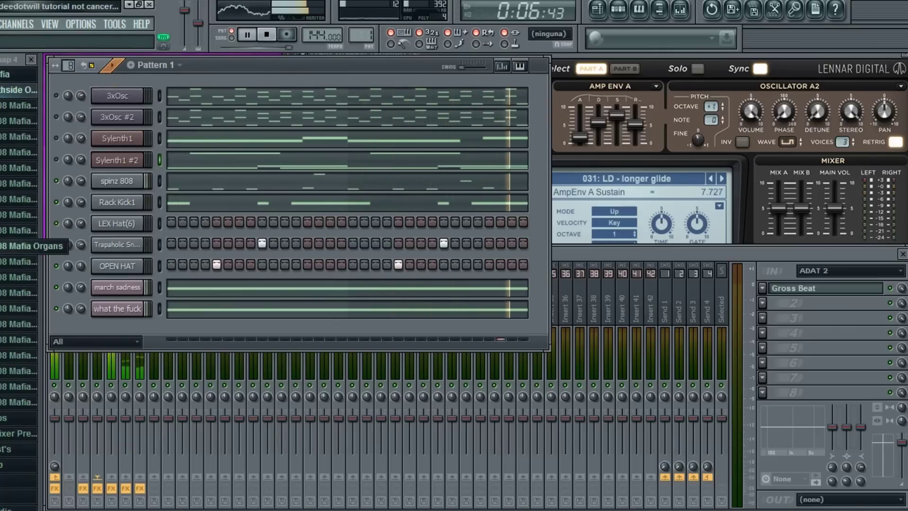
pyautogui.click(19, 323)
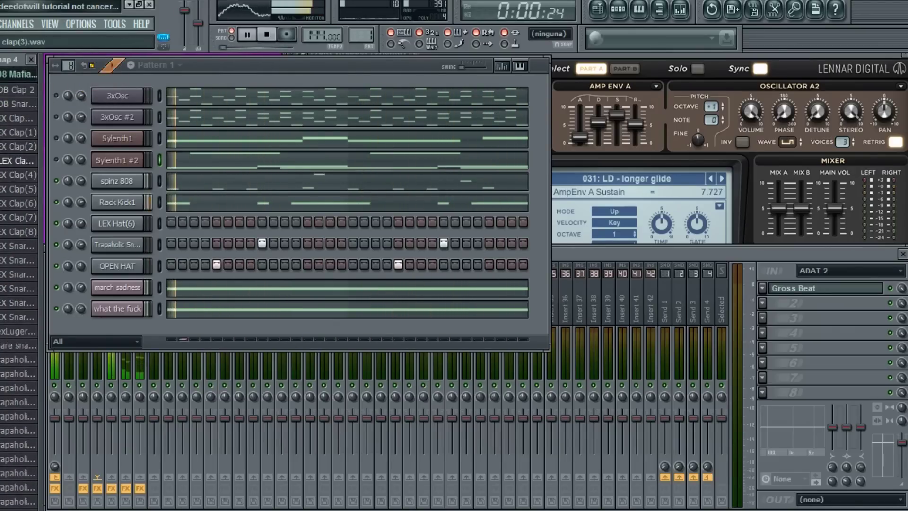
pyautogui.scroll(-15, 19, 283)
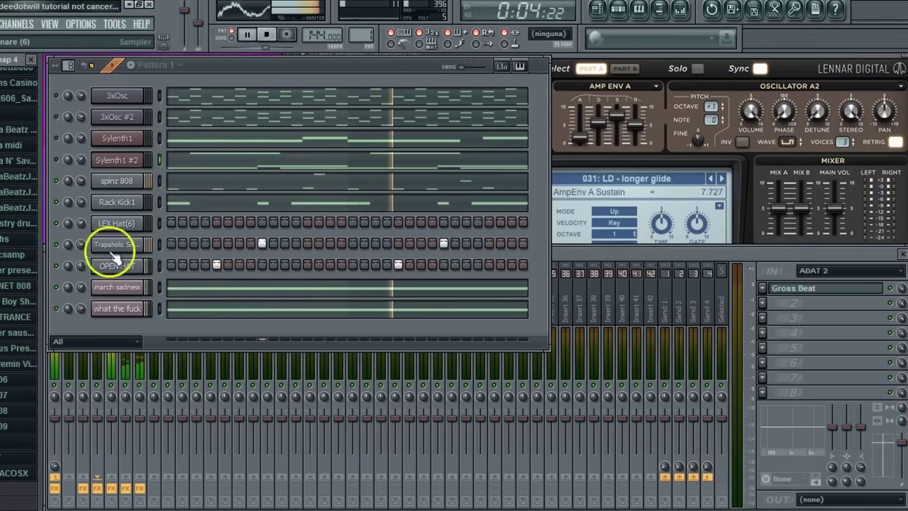
# Delete the Trapaholic snare channel and add Snare 2 (Aintchu - Future) from the Young Kico kit's 03 Snares folder.
pyautogui.hotkey('alt', 'Delete')
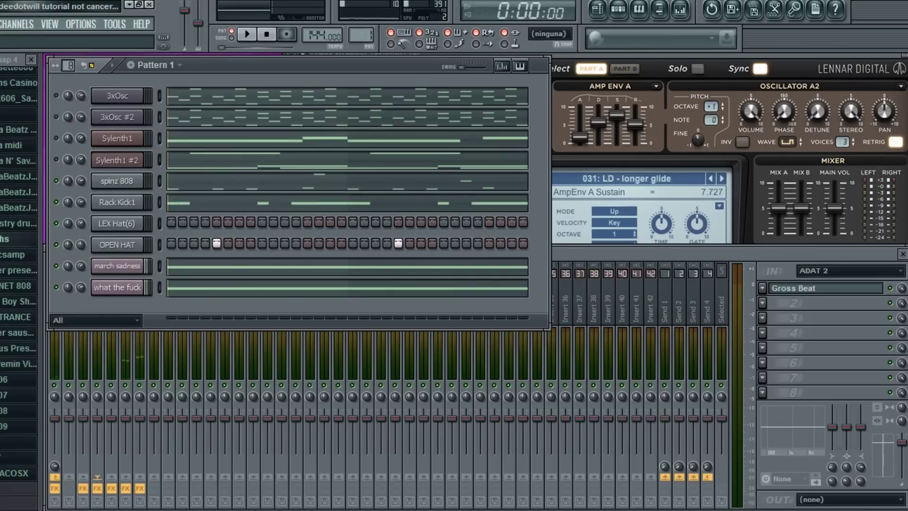
pyautogui.click(19, 224)
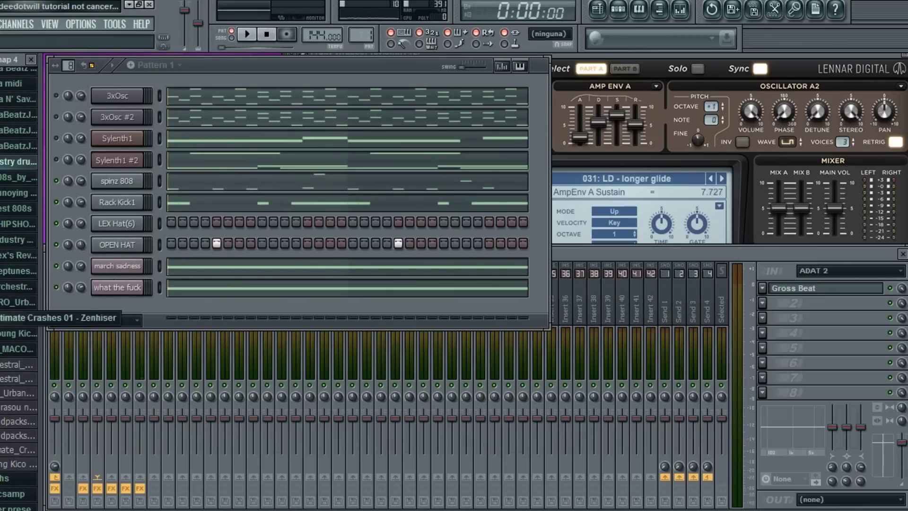
pyautogui.click(19, 333)
pyautogui.click(22, 355)
pyautogui.click(19, 384)
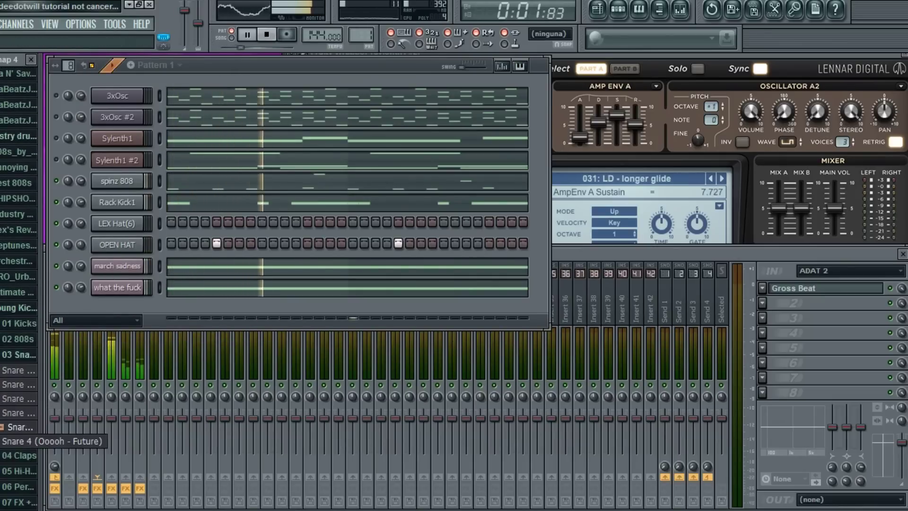
pyautogui.moveTo(84, 346); pyautogui.dragTo(126, 298)
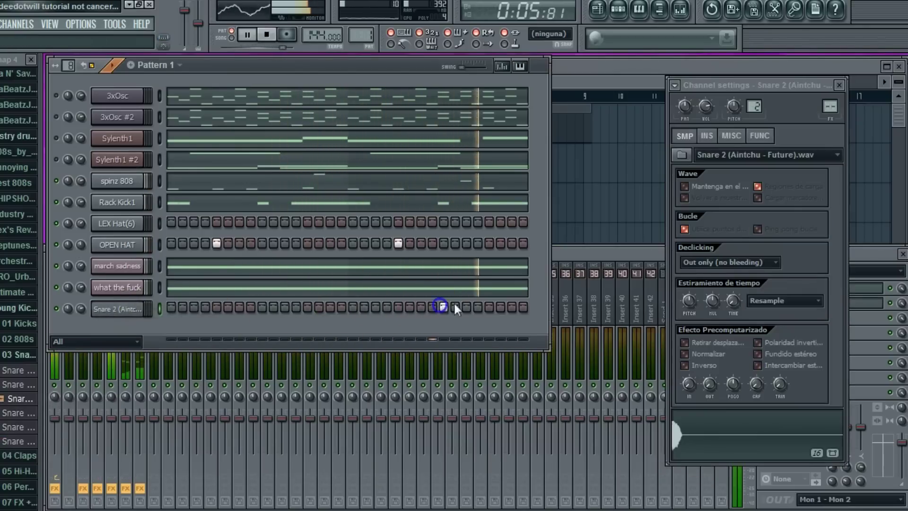
# Normalize the Snare 2 sample and place its hits on steps 9, 15, 19 and 25.
pyautogui.click(737, 137)
pyautogui.click(684, 136)
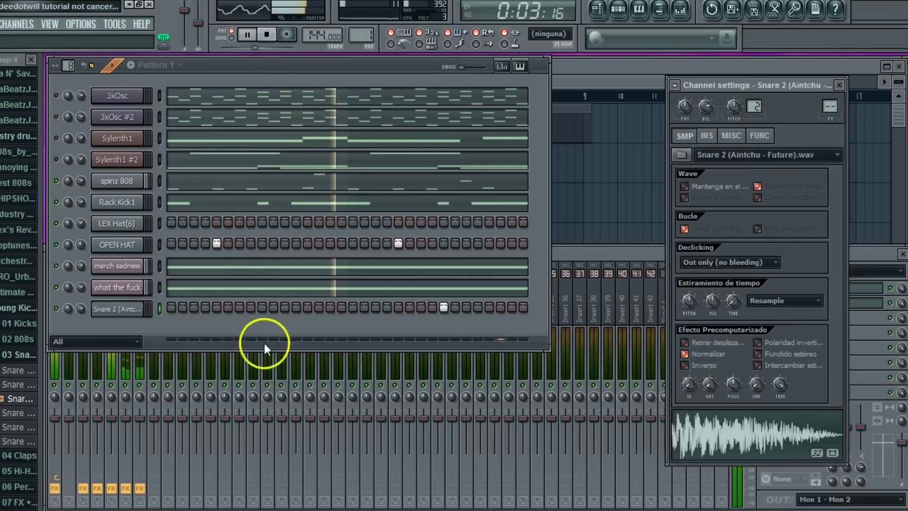
pyautogui.click(330, 308)
pyautogui.click(375, 308)
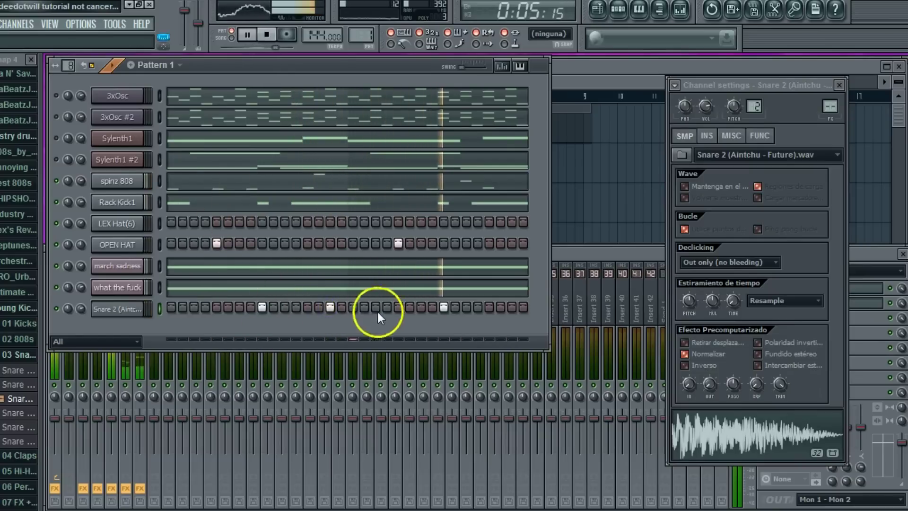
# Add Clap 5 from the 04 Claps folder on steps 9 and 25, normalize it and set its root note to D5.
pyautogui.click(29, 355)
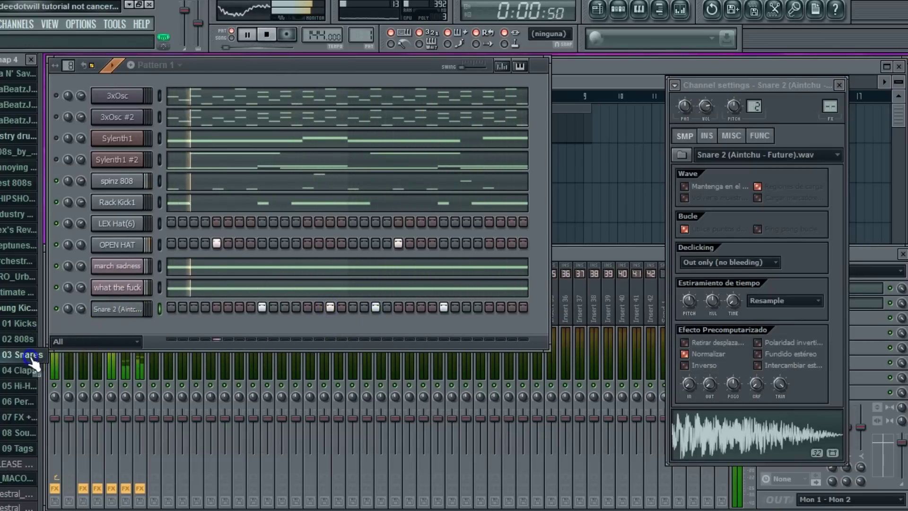
pyautogui.scroll(-3, 28, 331)
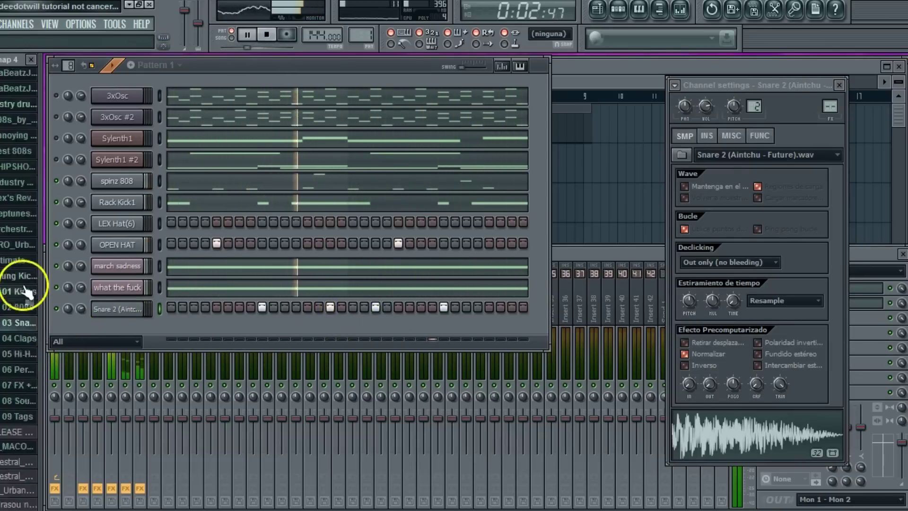
pyautogui.click(19, 285)
pyautogui.press('space')
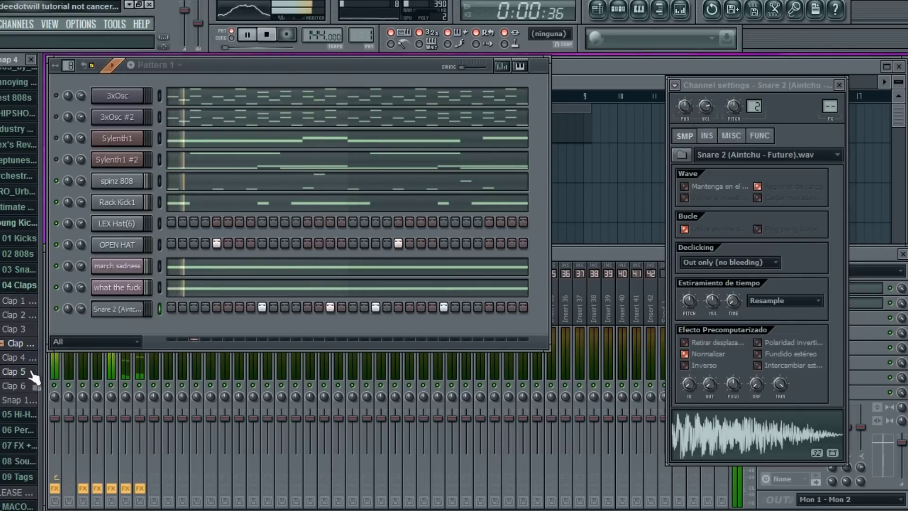
pyautogui.moveTo(116, 326); pyautogui.dragTo(117, 329)
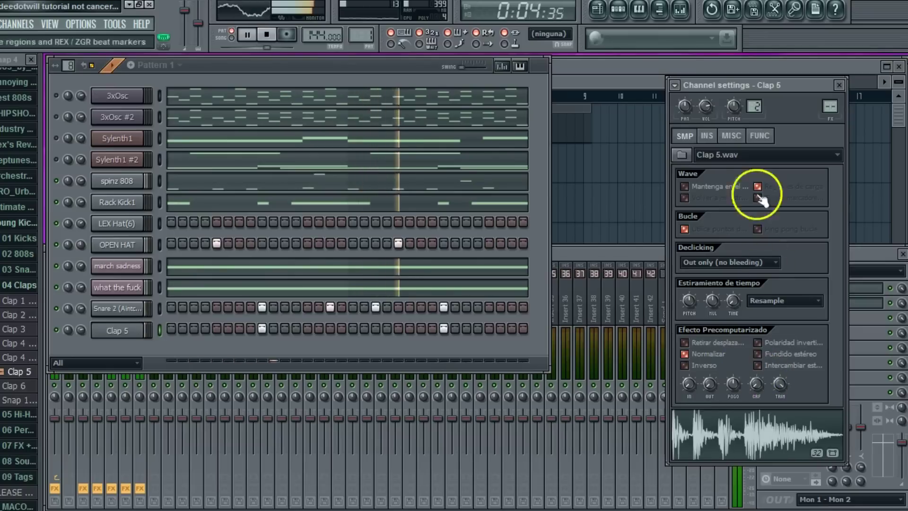
pyautogui.click(732, 136)
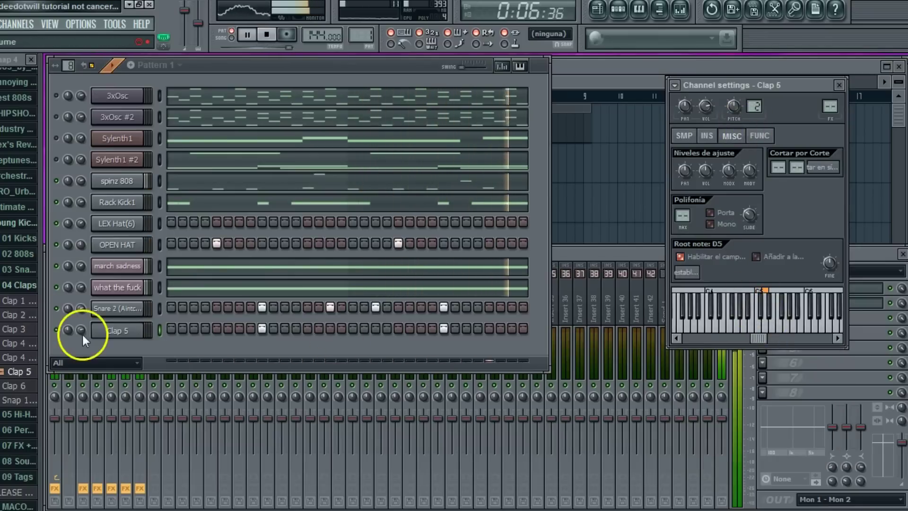
# Add Hi-Hat 3 (EQ 2) from the kit's 05 Hi-Hats folder as a new channel below Clap 5.
pyautogui.click(30, 287)
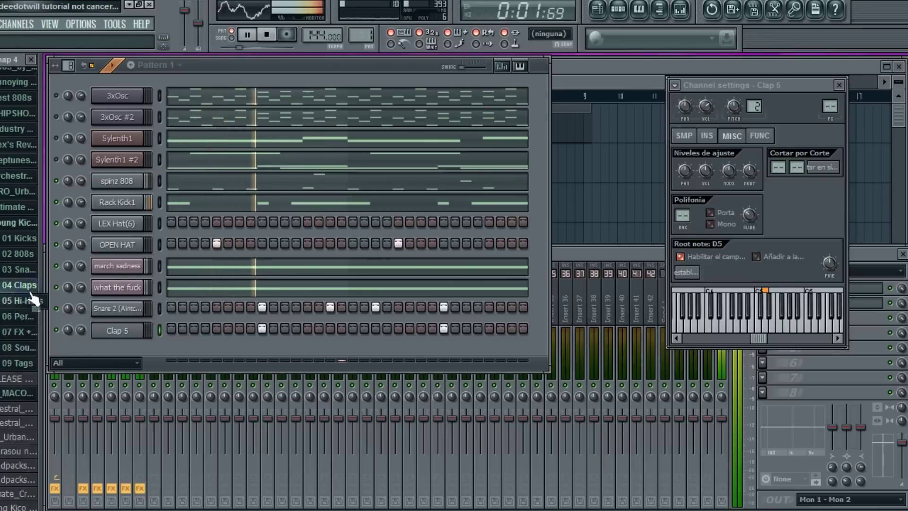
pyautogui.click(27, 305)
pyautogui.press('space')
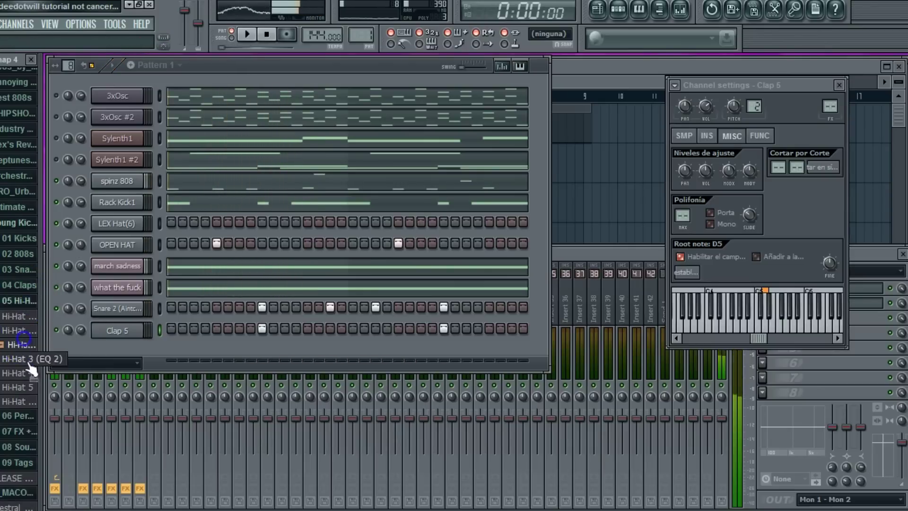
pyautogui.moveTo(130, 348); pyautogui.dragTo(131, 351)
pyautogui.rightClick(142, 352)
pyautogui.click(152, 398)
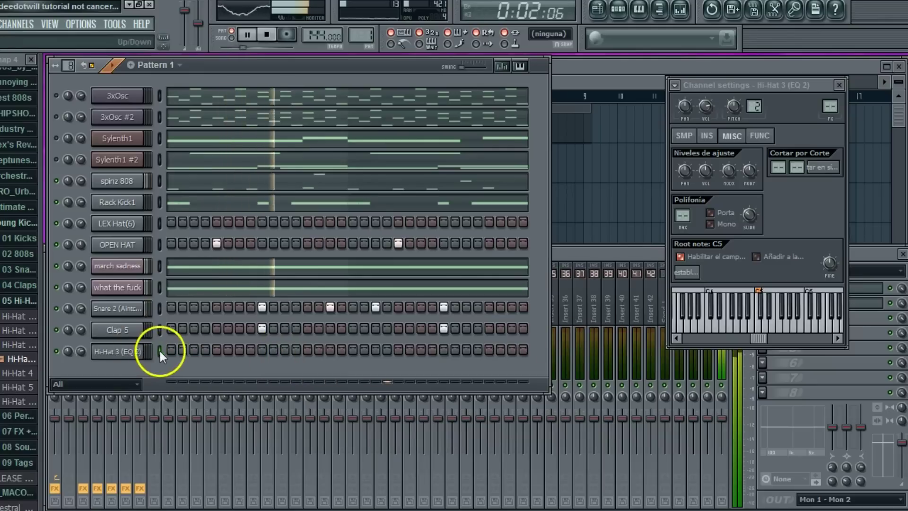
# Replace the new hi-hat channel's sample with Hi-Hat 3 (EQ 1).
pyautogui.click(159, 351)
pyautogui.press('space')
pyautogui.moveTo(95, 367); pyautogui.dragTo(118, 352)
pyautogui.rightClick(119, 351)
pyautogui.click(119, 351)
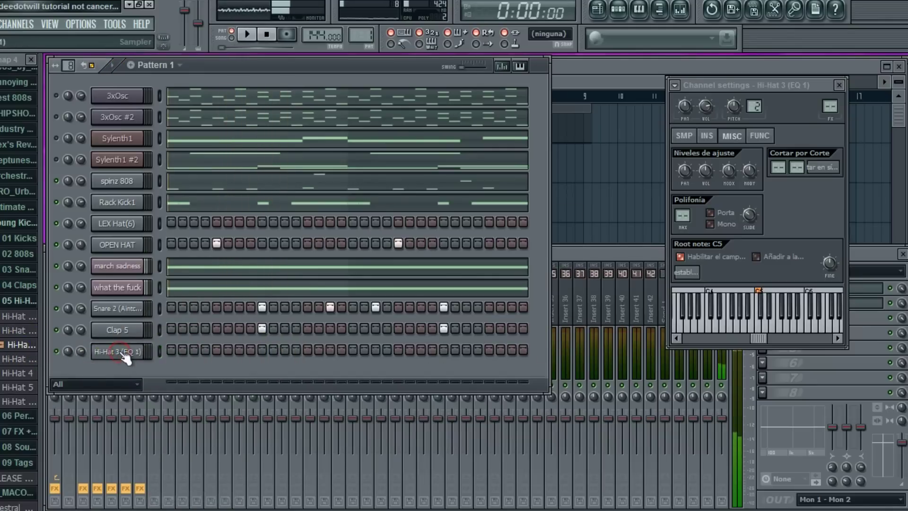
# Open the piano roll of Hi-Hat 3 (EQ 1), choose the paint brush and clear the existing C5 notes.
pyautogui.rightClick(139, 353)
pyautogui.click(162, 302)
pyautogui.rightClick(134, 351)
pyautogui.click(162, 310)
pyautogui.click(105, 61)
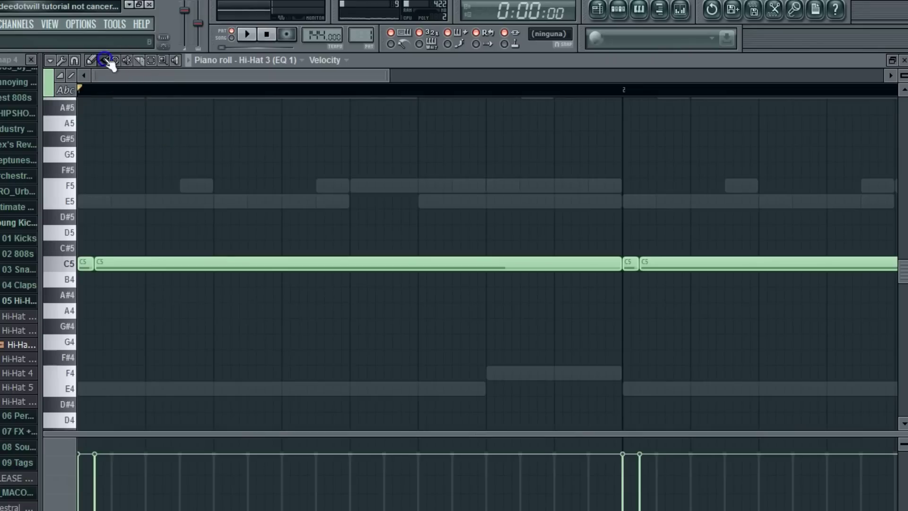
pyautogui.rightClick(86, 263)
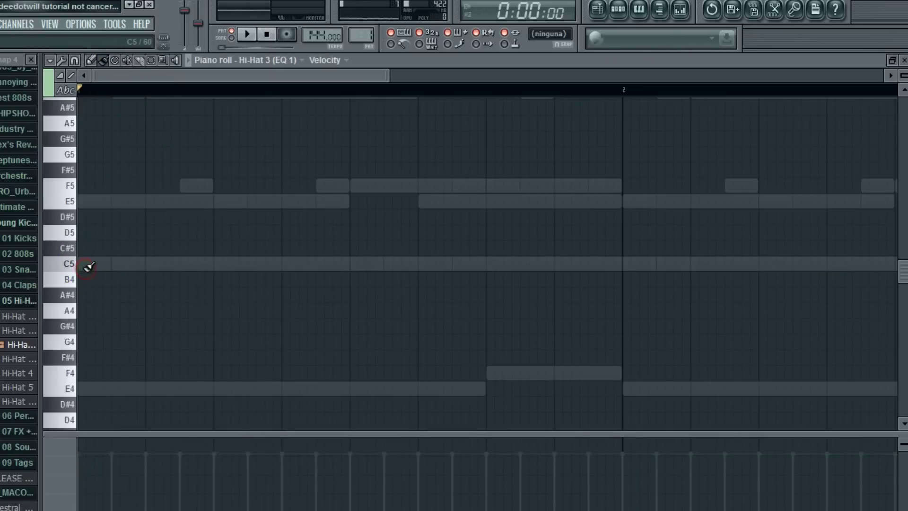
# Paint a continuous run of very short C5 hi-hat notes from the start of bar 1.
pyautogui.rightClick(107, 265)
pyautogui.moveTo(114, 265); pyautogui.dragTo(142, 264)
pyautogui.rightClick(141, 266)
pyautogui.rightClick(89, 263)
pyautogui.click(85, 265)
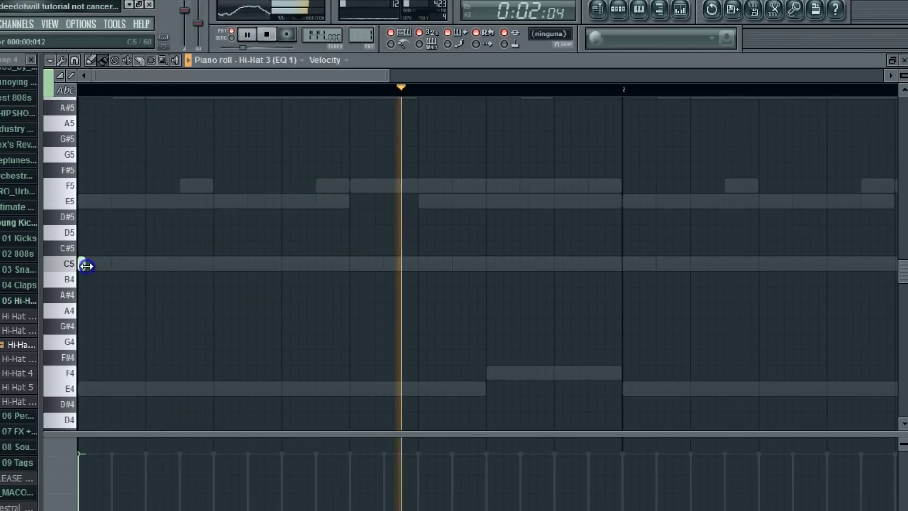
pyautogui.moveTo(85, 264); pyautogui.dragTo(150, 262)
pyautogui.press('space')
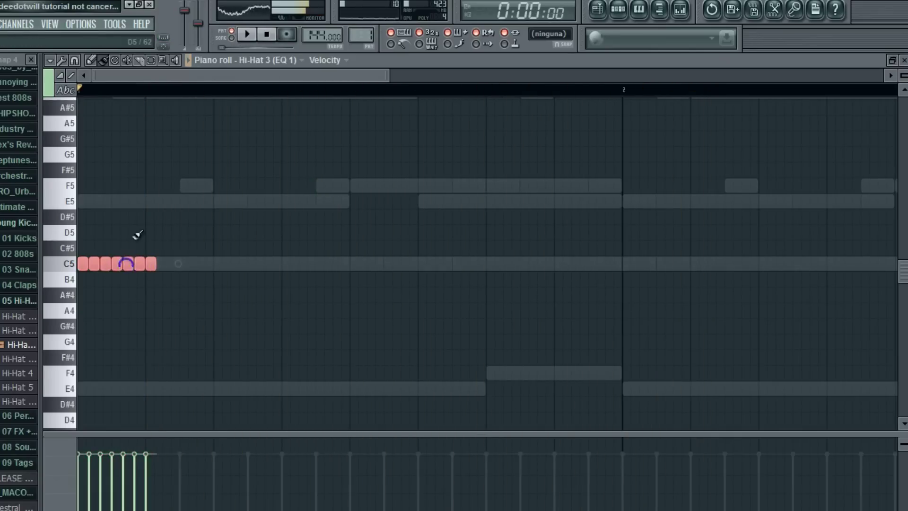
# Extend the short C5 run and erase every fourth note, leaving three groups of three notes.
pyautogui.press('space')
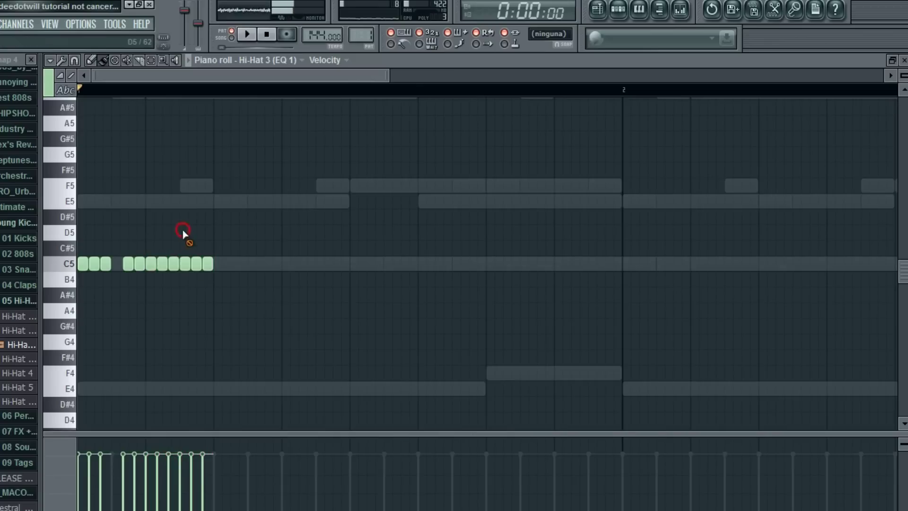
pyautogui.rightClick(208, 264)
pyautogui.press('space')
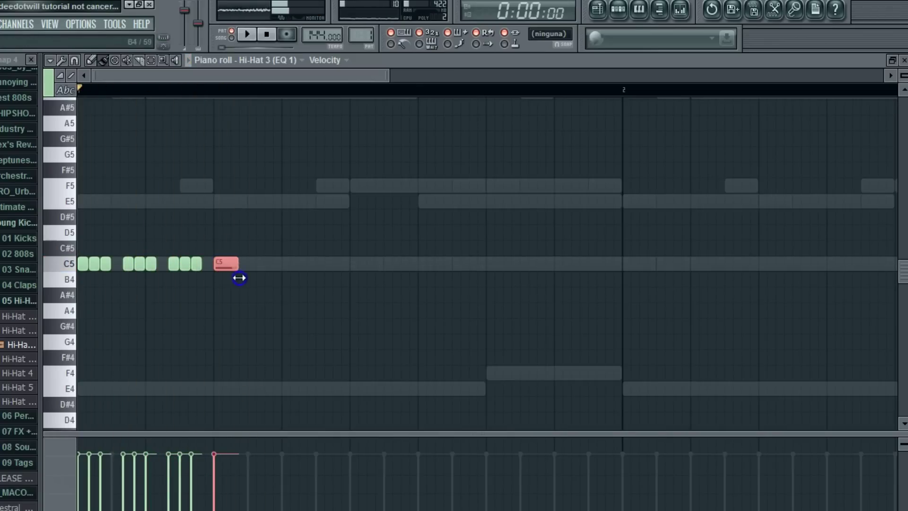
# Add three medium-length and two longer C5 notes after the short groups, filling up to the middle of bar 1.
pyautogui.press('space')
pyautogui.moveTo(219, 265); pyautogui.dragTo(269, 273)
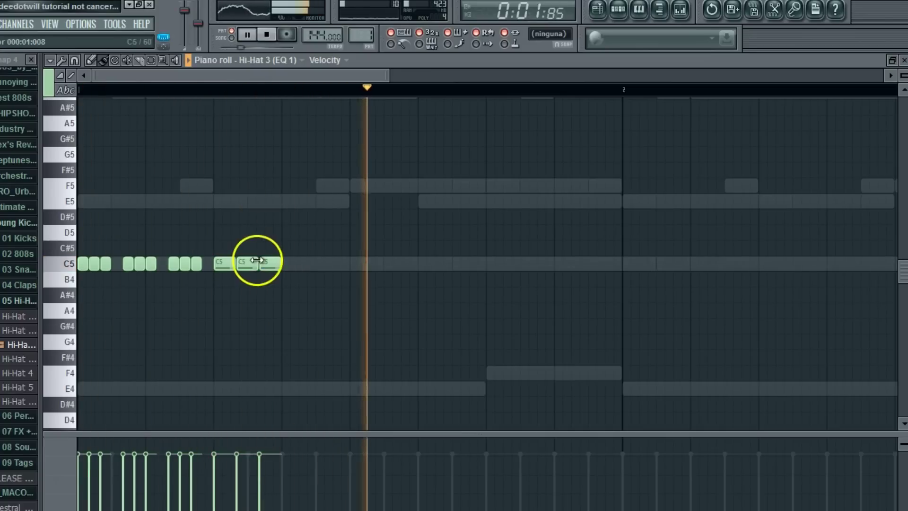
pyautogui.click(287, 262)
pyautogui.moveTo(298, 263)
pyautogui.mouseDown()
pyautogui.moveTo(314, 282)
pyautogui.moveTo(314, 263)
pyautogui.mouseUp()
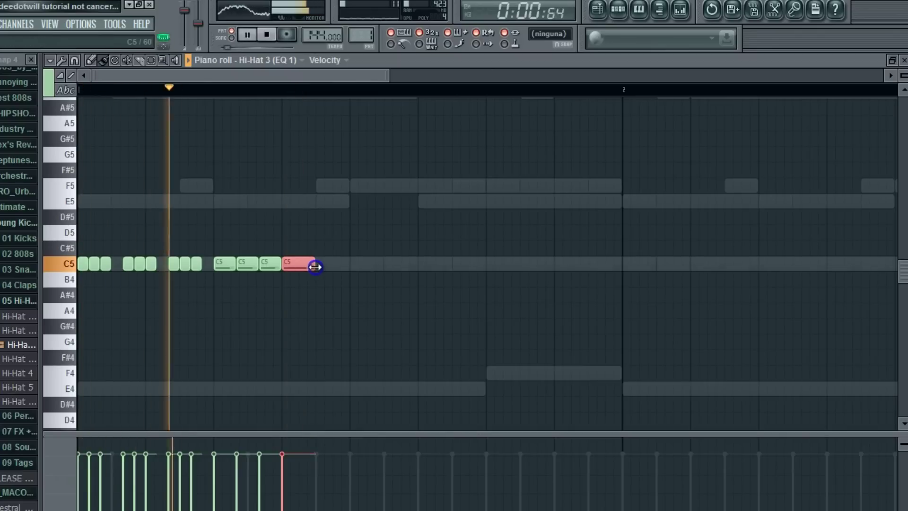
pyautogui.click(325, 263)
pyautogui.scroll(-1, 355, 216)
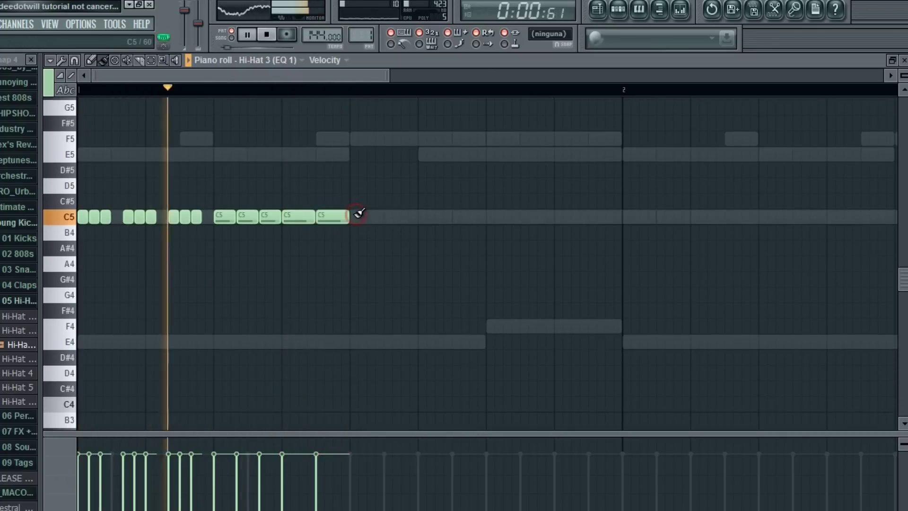
# Continue from the middle of bar 1 with three very short C5 notes followed by three longer ones.
pyautogui.press('space')
pyautogui.click(348, 216)
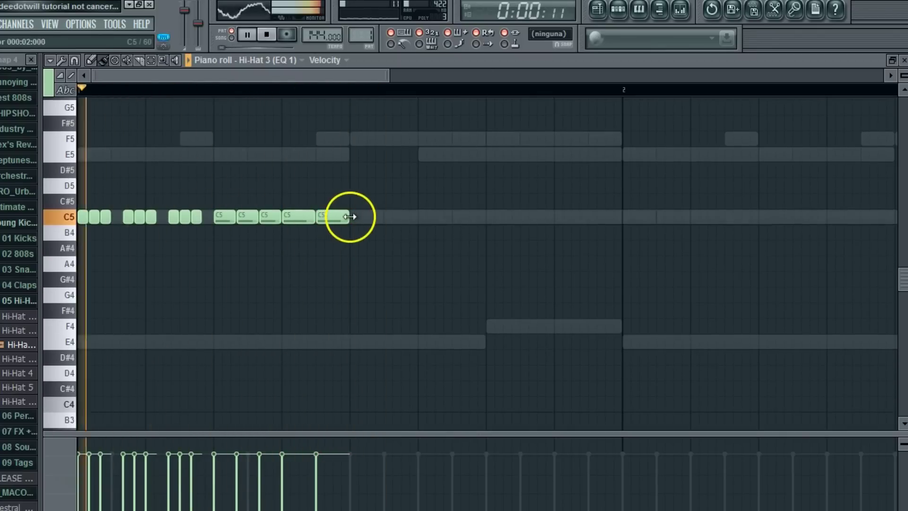
pyautogui.moveTo(352, 216)
pyautogui.mouseDown()
pyautogui.moveTo(411, 220)
pyautogui.moveTo(411, 180)
pyautogui.mouseUp()
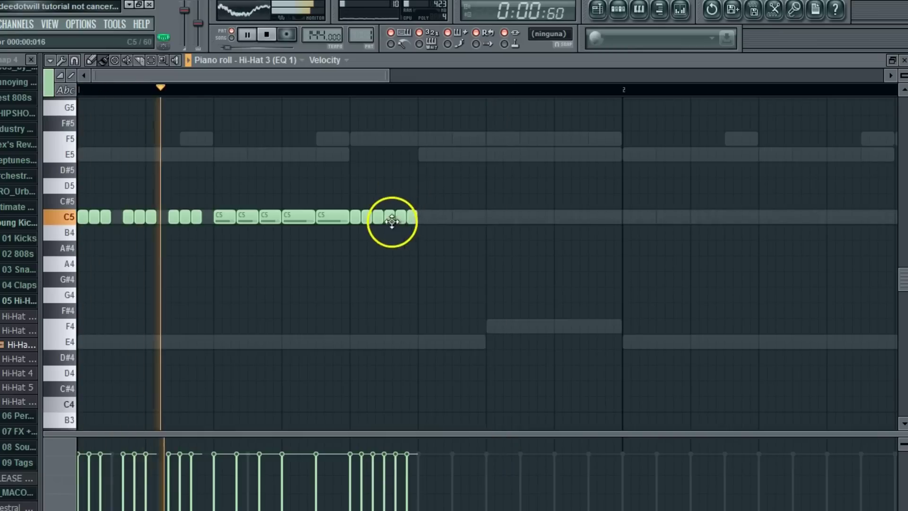
pyautogui.rightClick(409, 218)
pyautogui.click(333, 216)
pyautogui.moveTo(387, 221)
pyautogui.mouseDown()
pyautogui.moveTo(457, 227)
pyautogui.moveTo(446, 219)
pyautogui.moveTo(458, 211)
pyautogui.mouseUp()
pyautogui.rightClick(443, 216)
pyautogui.moveTo(391, 217)
pyautogui.mouseDown()
pyautogui.moveTo(480, 215)
pyautogui.moveTo(471, 217)
pyautogui.mouseUp()
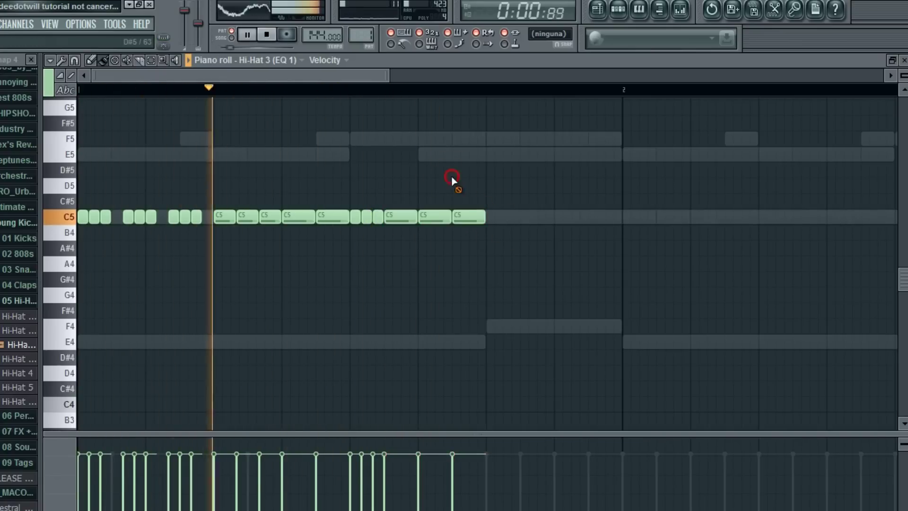
# Add two very short and two medium-length C5 notes starting three quarters through bar 1.
pyautogui.click(450, 212)
pyautogui.click(486, 211)
pyautogui.click(266, 214)
pyautogui.moveTo(526, 215)
pyautogui.mouseDown()
pyautogui.moveTo(547, 219)
pyautogui.moveTo(497, 225)
pyautogui.mouseUp()
pyautogui.keyDown('ctrl'); pyautogui.click(513, 200); pyautogui.keyUp('ctrl')
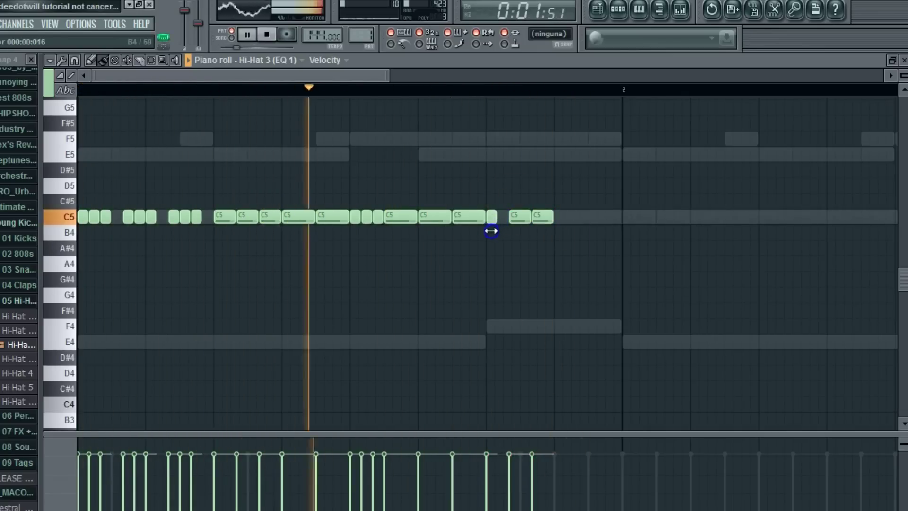
pyautogui.click(501, 217)
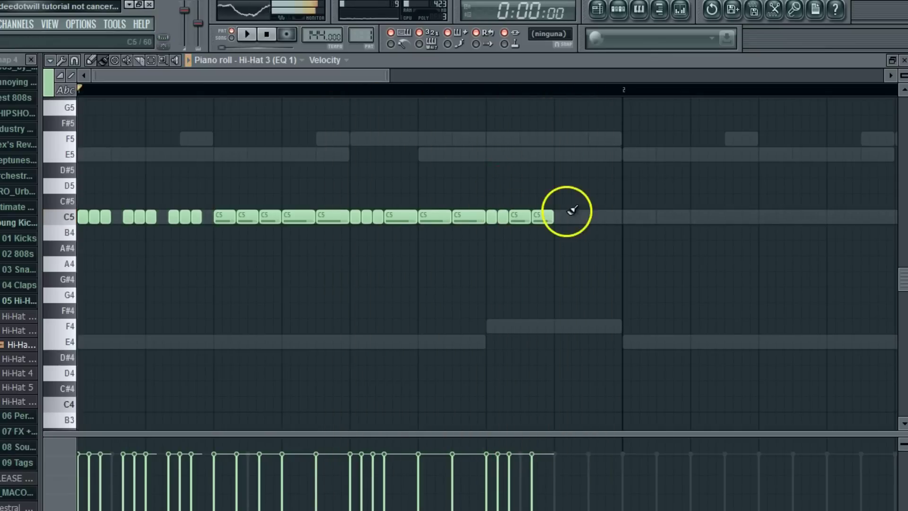
# Finish bar 1 with a medium-length C5 note, a small gap and a longer C5 note ending at bar 2.
pyautogui.rightClick(555, 217)
pyautogui.moveTo(561, 217)
pyautogui.mouseDown()
pyautogui.moveTo(587, 222)
pyautogui.moveTo(577, 223)
pyautogui.mouseUp()
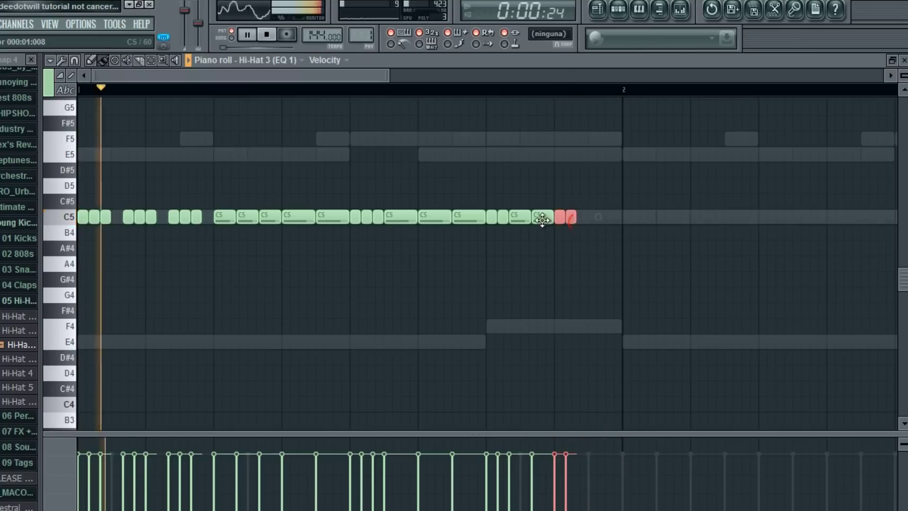
pyautogui.click(591, 217)
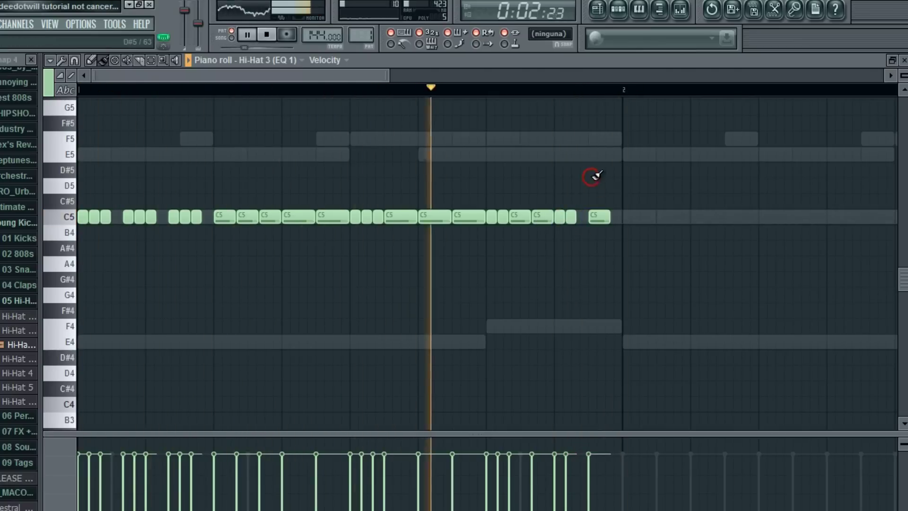
pyautogui.press('space')
pyautogui.moveTo(607, 220); pyautogui.dragTo(582, 231)
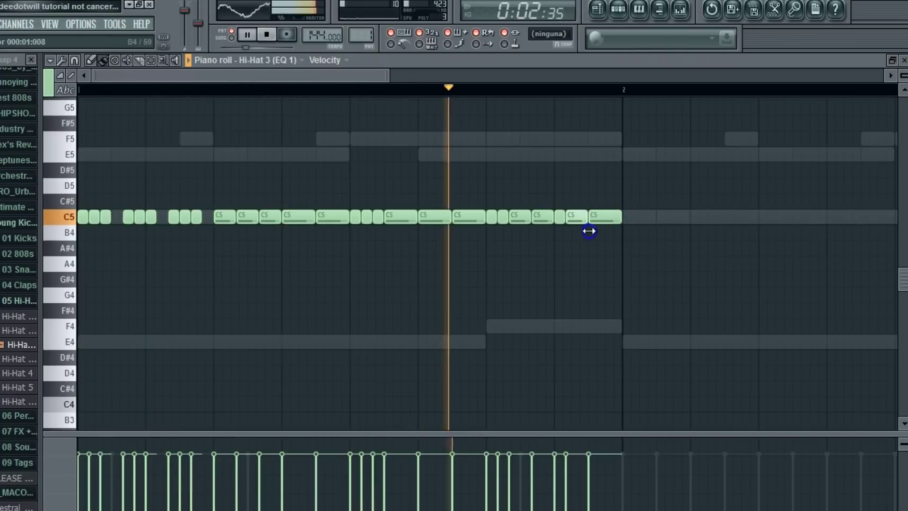
pyautogui.rightClick(558, 219)
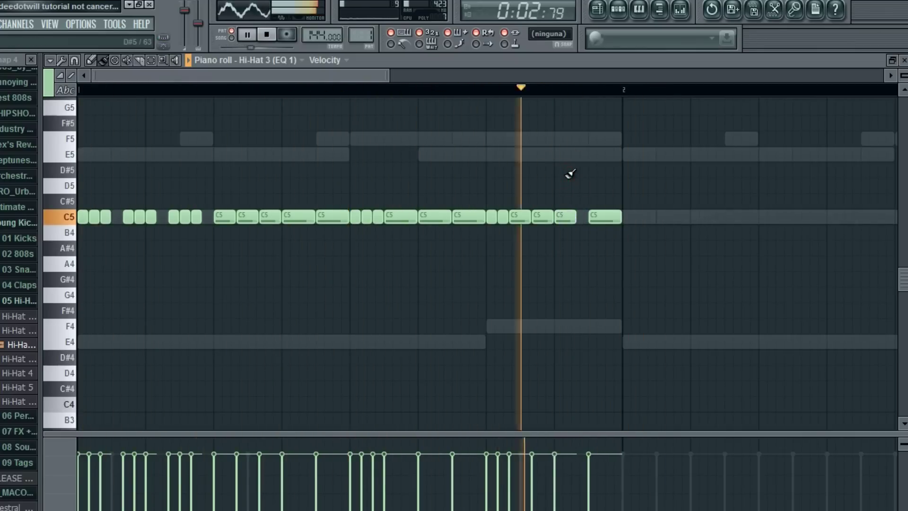
# Replace the two medium-length C5 notes in the bar's seventh beat with one very short note and one medium-length note.
pyautogui.press('space')
pyautogui.rightClick(544, 219)
pyautogui.moveTo(521, 219); pyautogui.dragTo(534, 223)
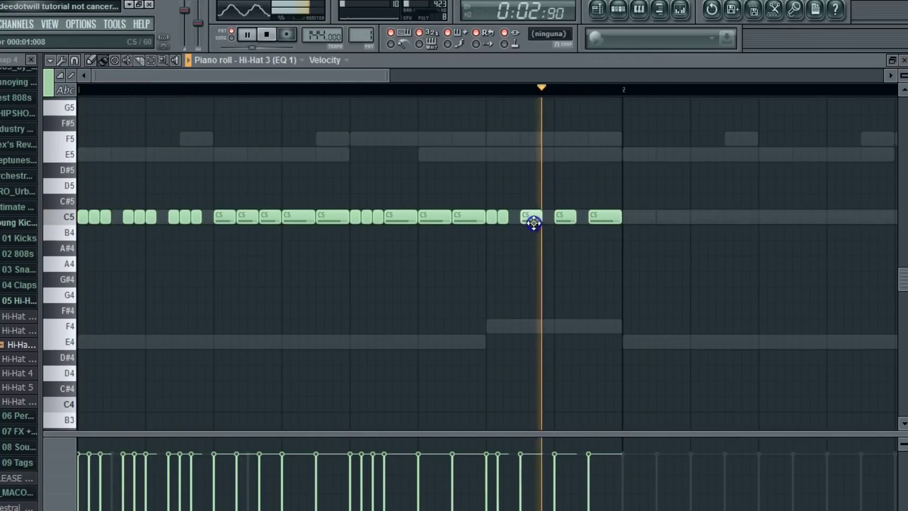
pyautogui.click(515, 217)
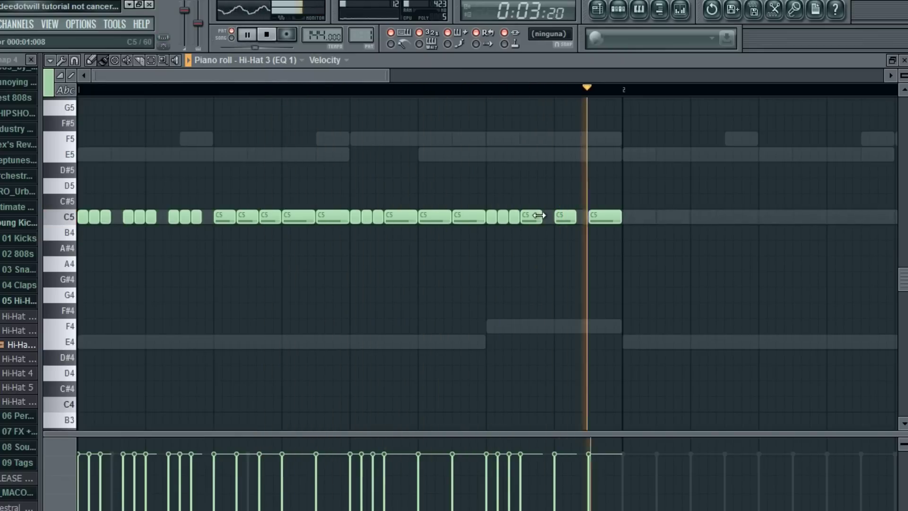
# Lengthen the two C5 notes before bar 1's final note to close the gaps, and duplicate the hi-hat pattern into bar 2.
pyautogui.click(536, 217)
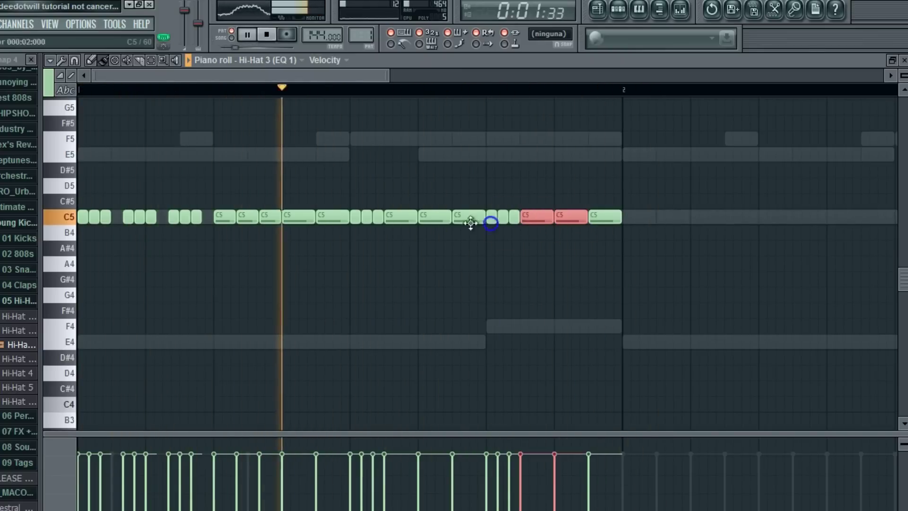
pyautogui.click(49, 61)
pyautogui.moveTo(66, 87)
pyautogui.click(220, 115)
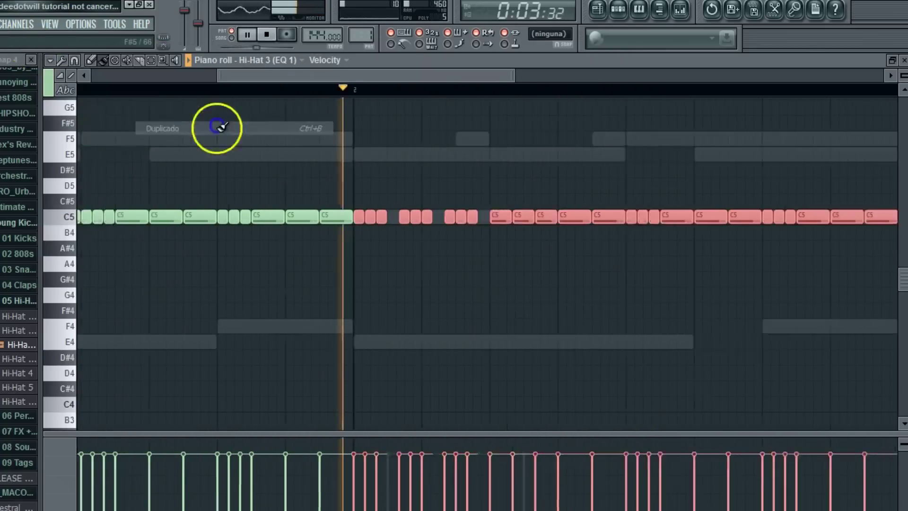
pyautogui.click(900, 60)
# Start a new Sylenth1 melody in bar 1 with consecutive E7 and B6 notes and a C7 note at the middle of the bar.
pyautogui.click(280, 77)
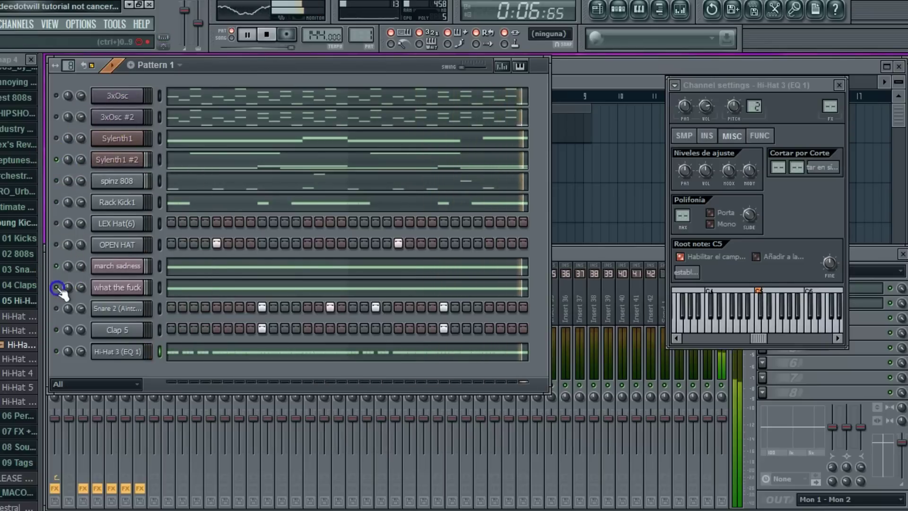
pyautogui.click(125, 141)
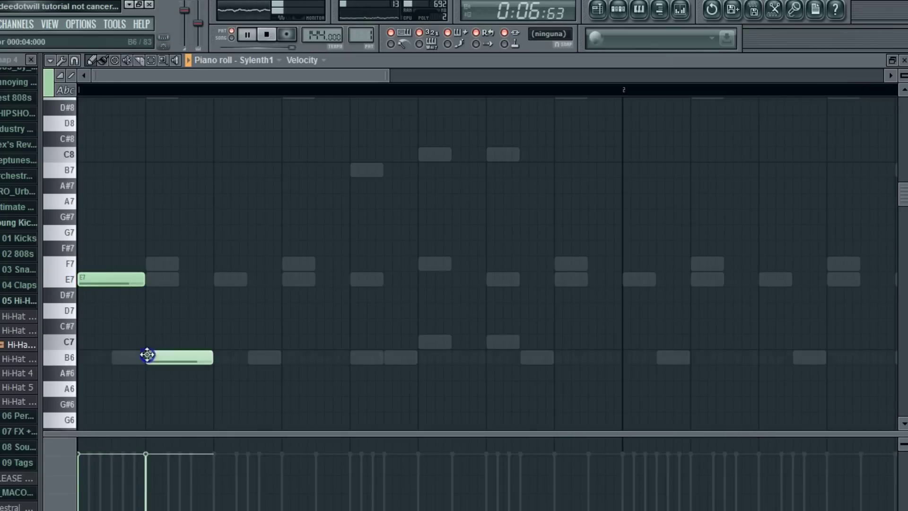
pyautogui.click(216, 265)
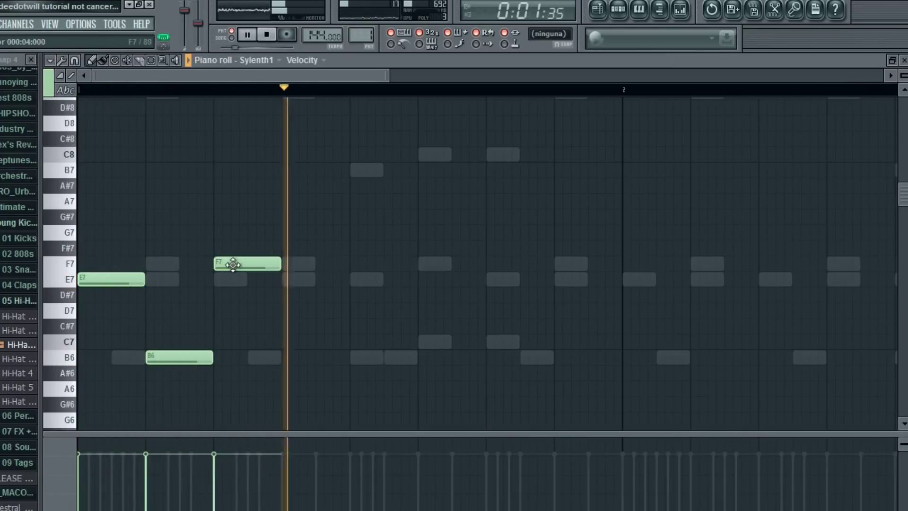
pyautogui.moveTo(232, 266); pyautogui.dragTo(371, 345)
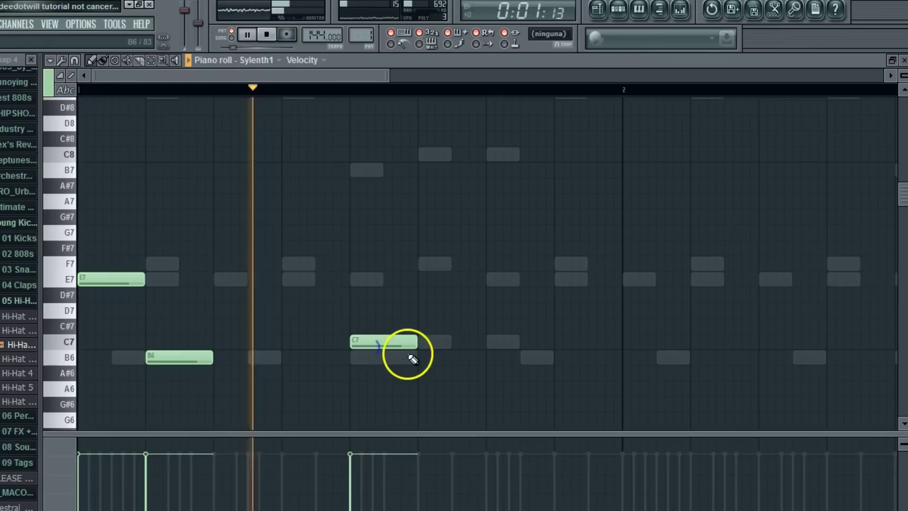
# Try the mid-bar note at F7 and remove the B6 note following it.
pyautogui.click(419, 357)
pyautogui.scroll(-1, 451, 354)
pyautogui.moveTo(391, 296); pyautogui.dragTo(383, 211)
pyautogui.rightClick(430, 307)
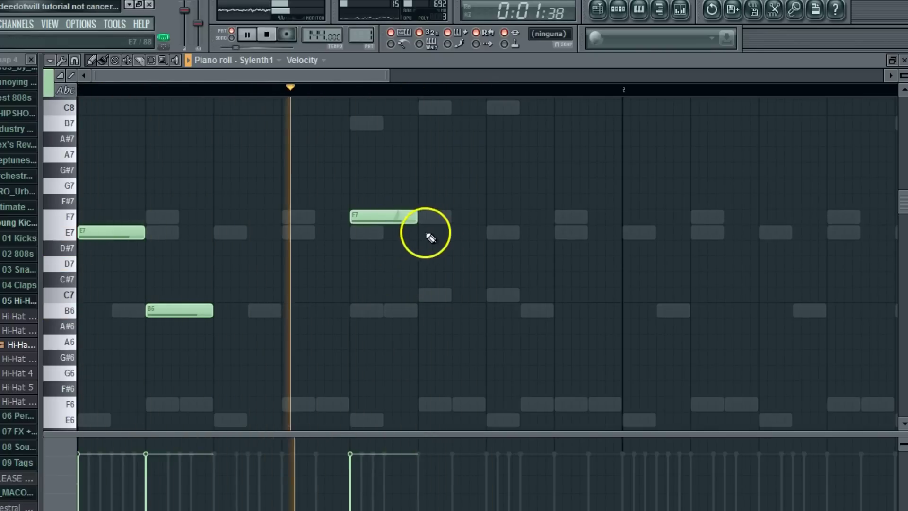
# Move the mid-bar note to B7 and follow it directly with an equally long B6 note.
pyautogui.scroll(1, 401, 246)
pyautogui.moveTo(367, 263); pyautogui.dragTo(371, 148)
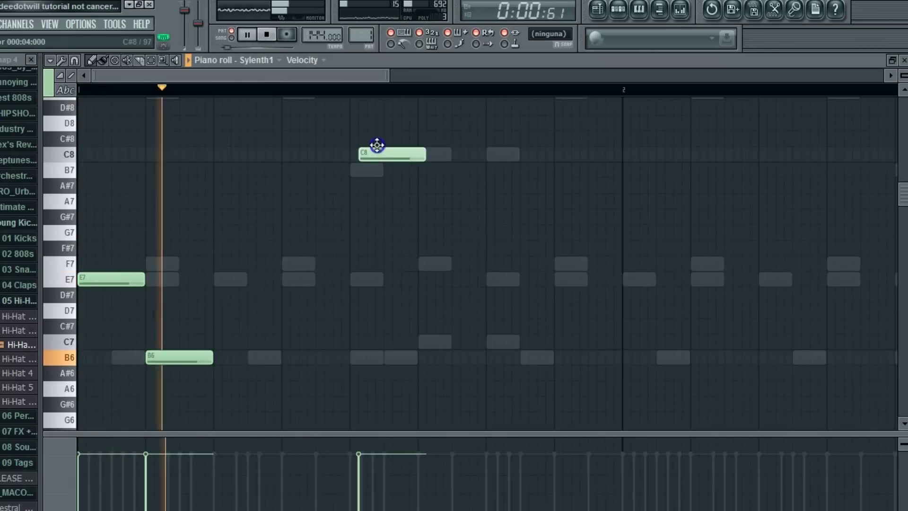
pyautogui.click(425, 169)
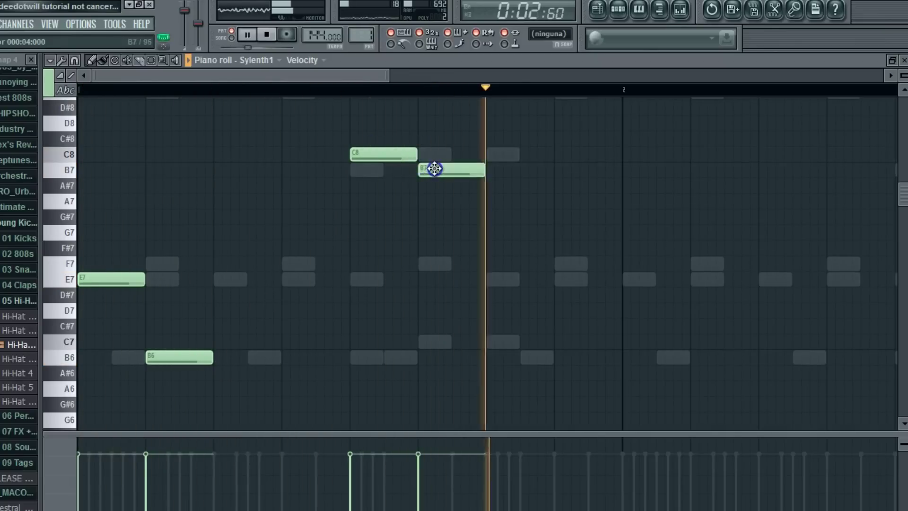
pyautogui.moveTo(400, 157); pyautogui.dragTo(439, 348)
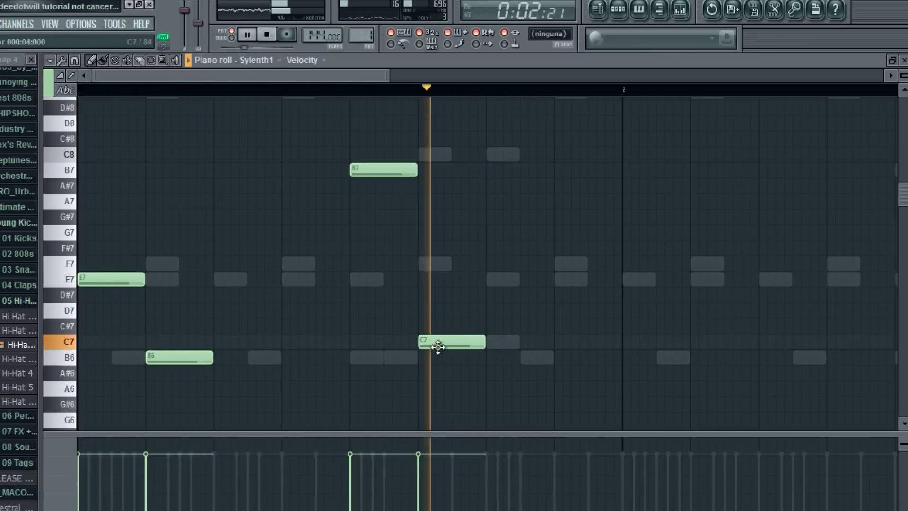
pyautogui.moveTo(445, 338); pyautogui.dragTo(446, 278)
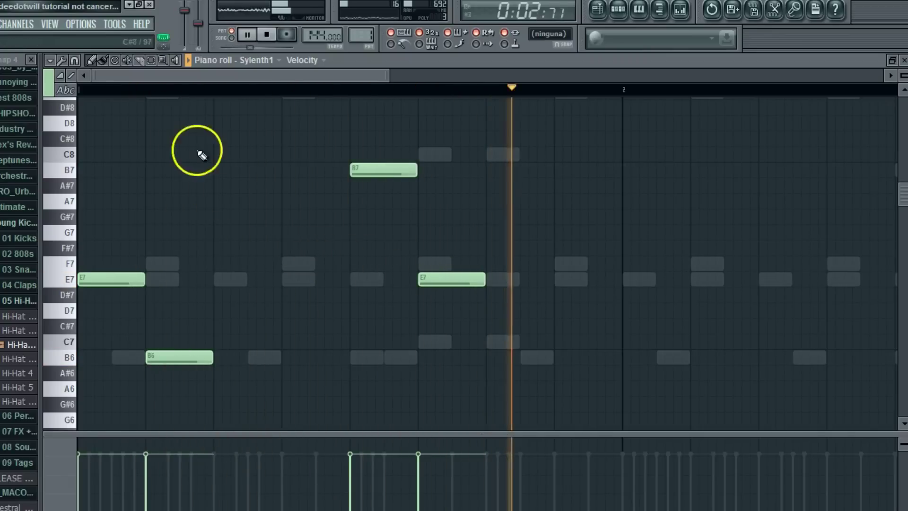
pyautogui.moveTo(458, 283); pyautogui.dragTo(455, 359)
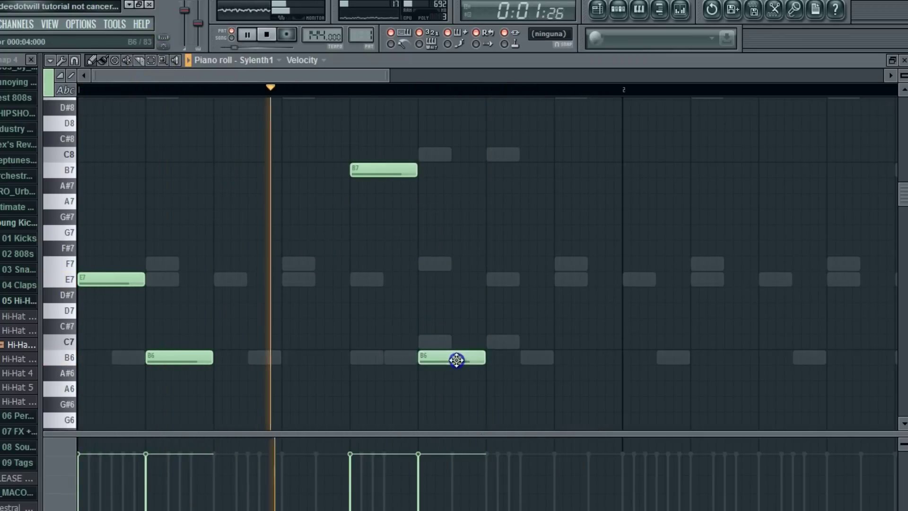
# Lower the entire four-note Sylenth1 melody by one octave.
pyautogui.hotkey('ctrl', 'a')
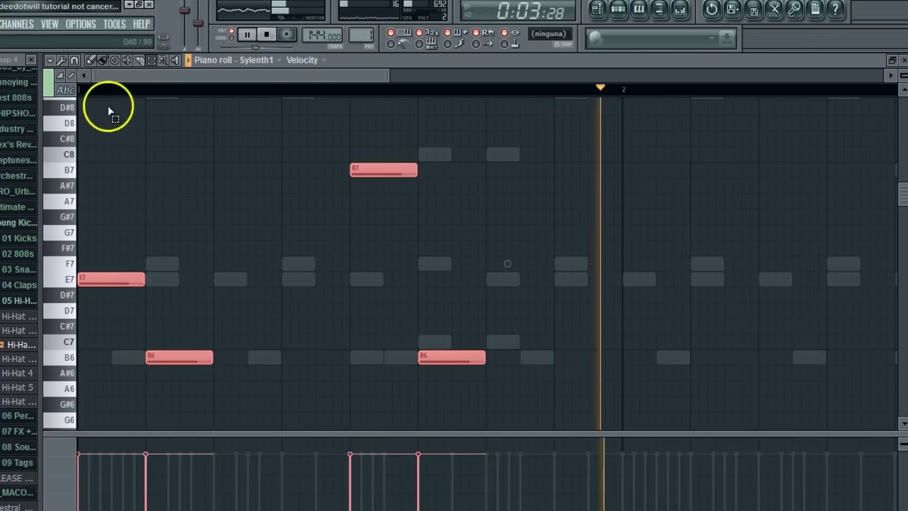
pyautogui.moveTo(97, 279); pyautogui.dragTo(61, 383)
pyautogui.scroll(-3, 101, 226)
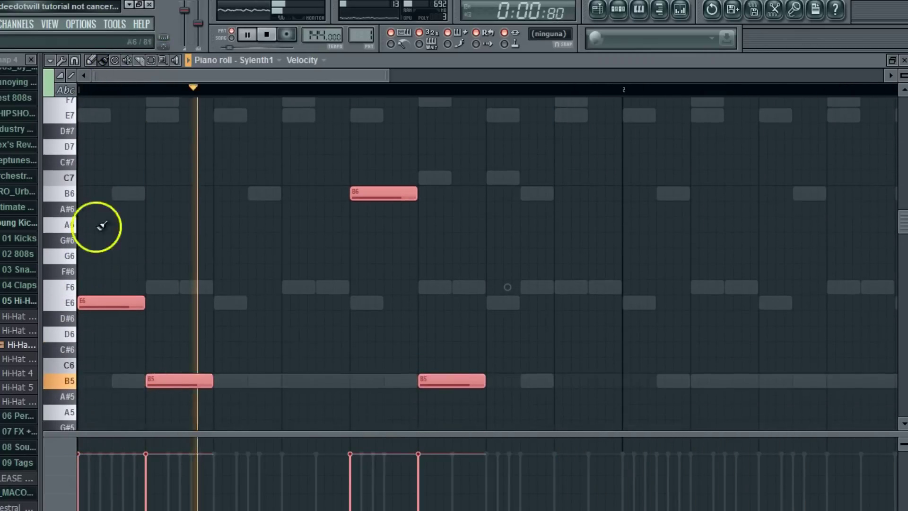
# Duplicate the Sylenth1 melody and move the copy so its E6 note starts at bar 2.
pyautogui.click(48, 59)
pyautogui.moveTo(76, 87)
pyautogui.click(161, 128)
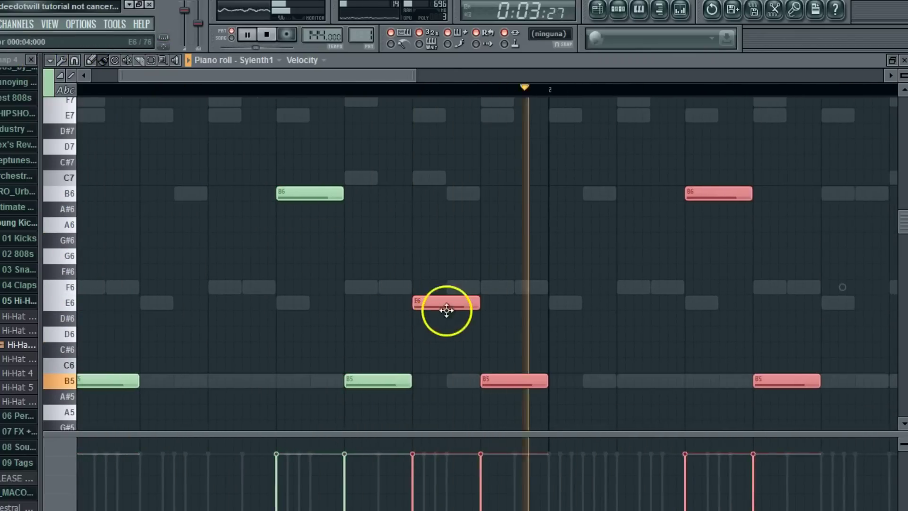
pyautogui.moveTo(446, 303); pyautogui.dragTo(572, 303)
# Change the B5 note following each B6 to F6 in both bars of the melody.
pyautogui.moveTo(344, 78); pyautogui.dragTo(418, 91)
pyautogui.click(197, 368)
pyautogui.click(194, 368)
pyautogui.rightClick(209, 363)
pyautogui.press('space')
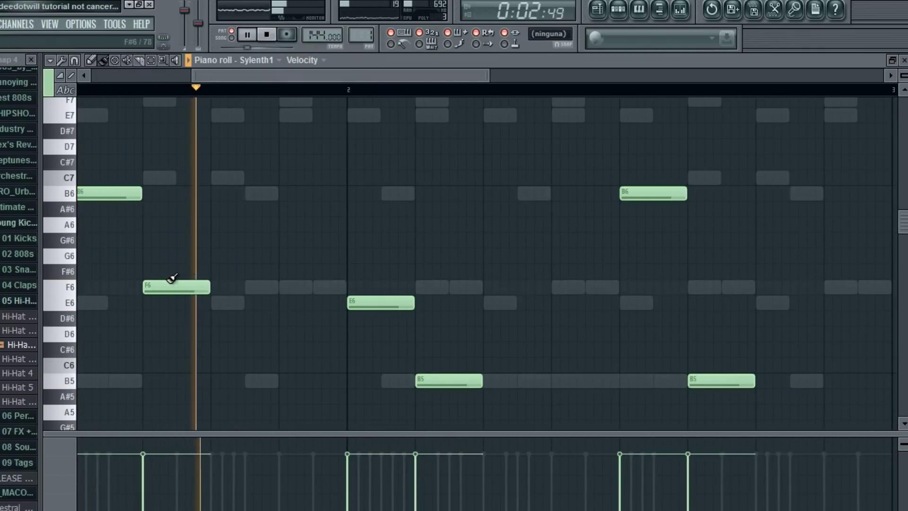
pyautogui.moveTo(326, 77); pyautogui.dragTo(476, 81)
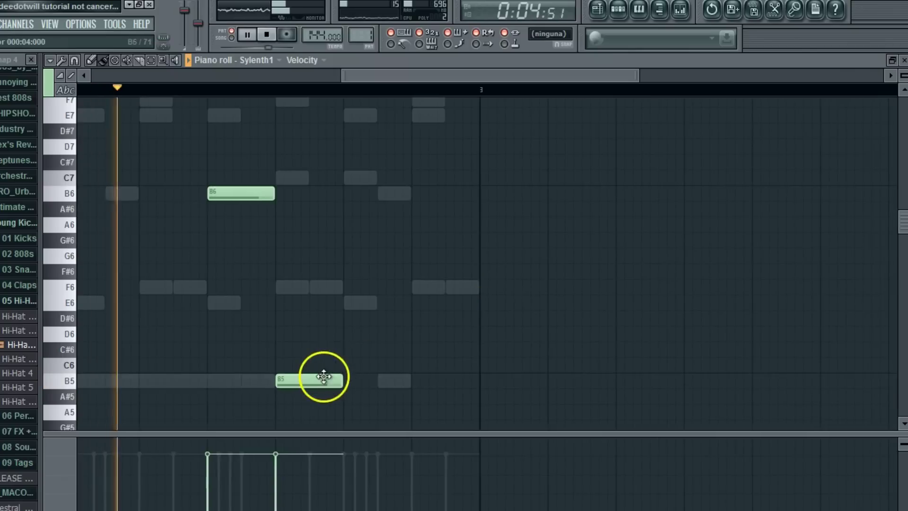
pyautogui.moveTo(322, 377); pyautogui.dragTo(331, 269)
pyautogui.moveTo(335, 75); pyautogui.dragTo(164, 57)
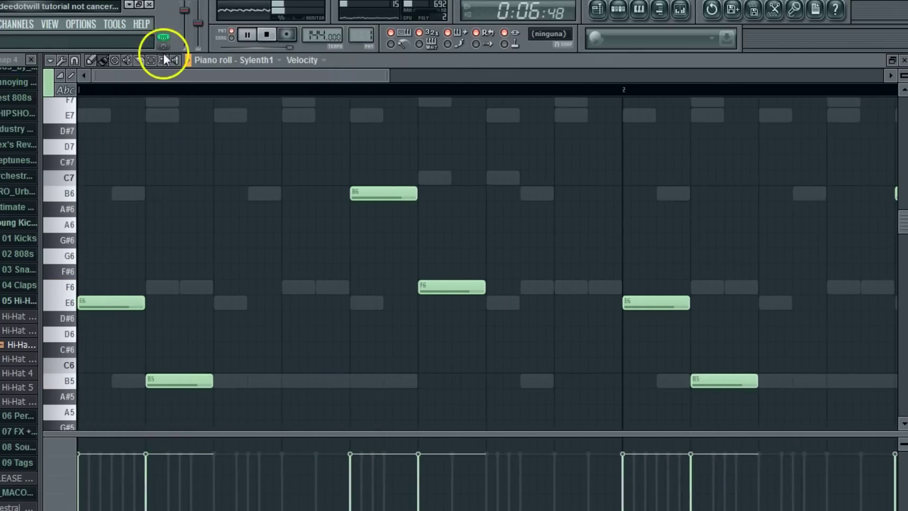
pyautogui.moveTo(61, 127); pyautogui.dragTo(59, 426)
pyautogui.click(94, 61)
pyautogui.scroll(2, 114, 307)
pyautogui.moveTo(105, 349)
pyautogui.mouseDown()
pyautogui.moveTo(73, 159)
pyautogui.moveTo(105, 162)
pyautogui.moveTo(81, 354)
pyautogui.mouseUp()
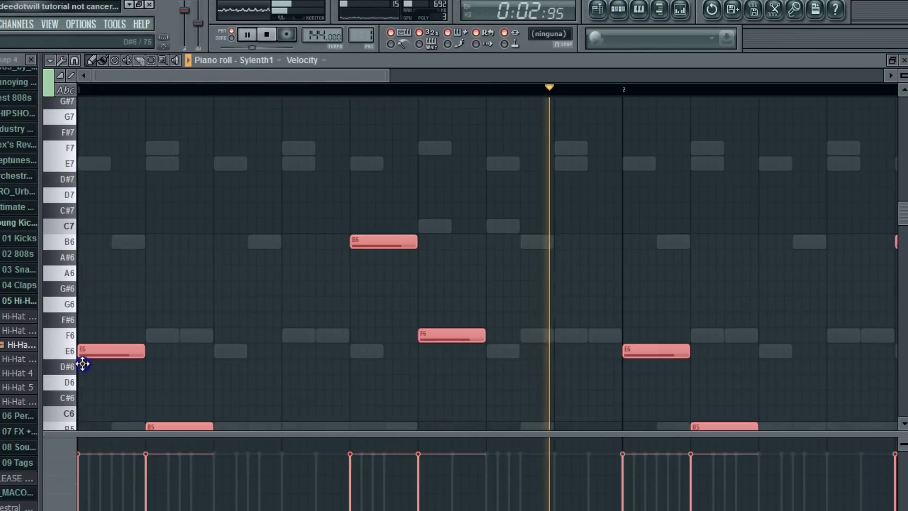
# Replace the hi-hat channel's sample with Hi-Hat 6 (Water Bitch I - Migos) and set its root note to D5.
pyautogui.click(901, 61)
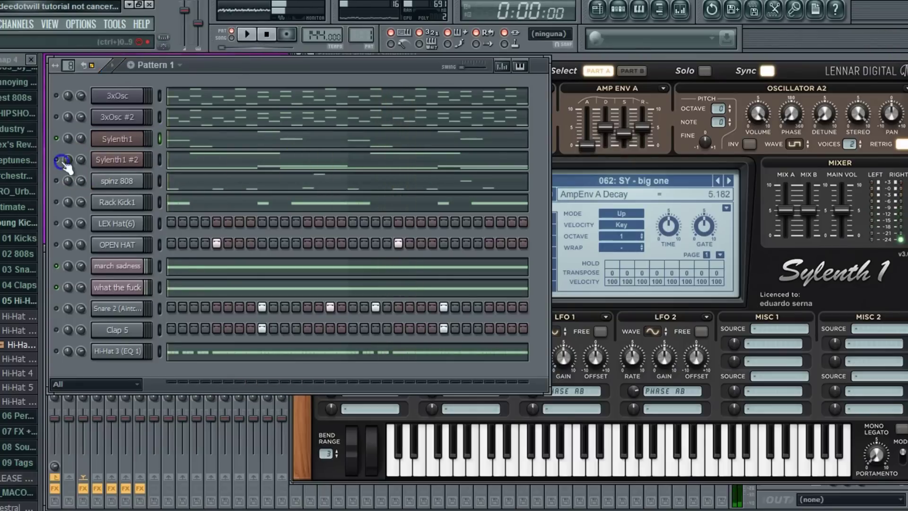
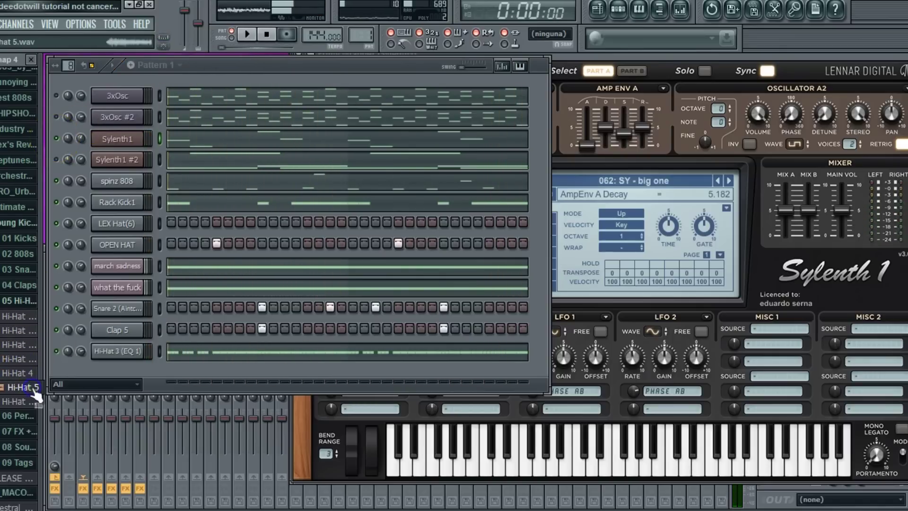
pyautogui.moveTo(104, 350); pyautogui.dragTo(106, 352)
pyautogui.press('space')
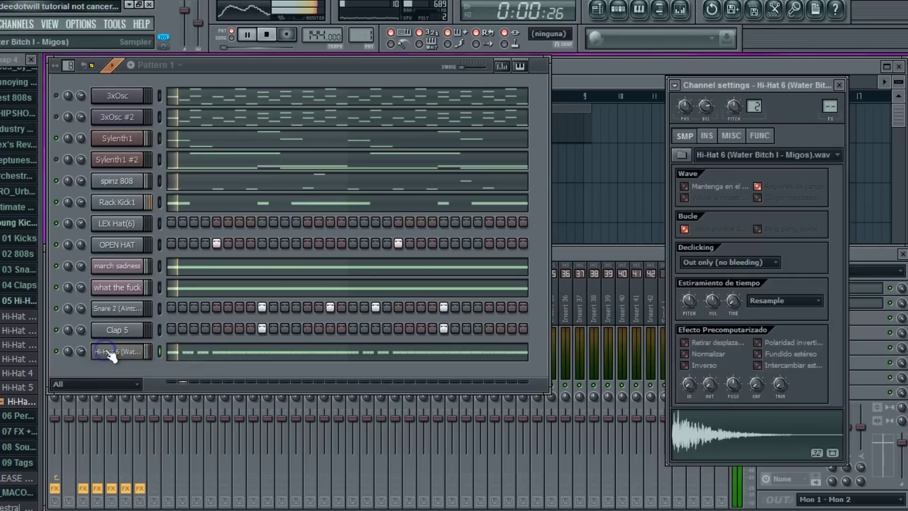
pyautogui.click(731, 134)
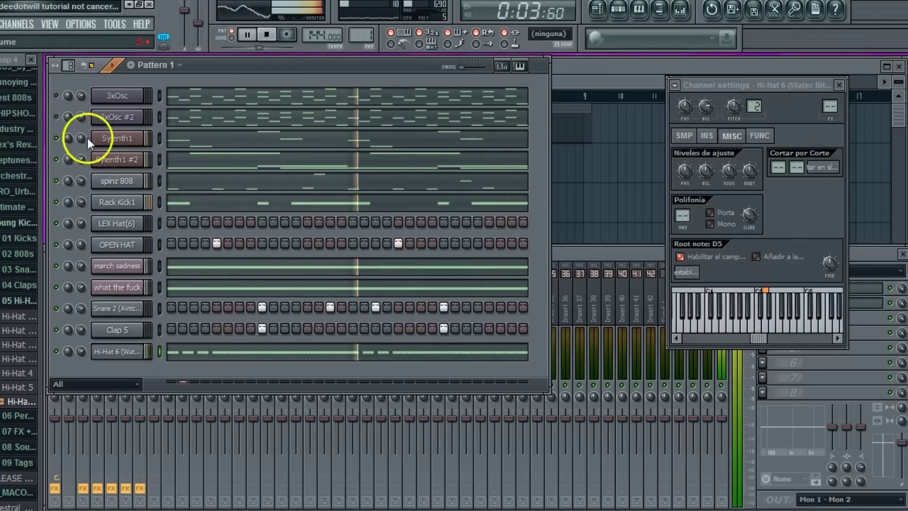
# Lower the entire Sylenth1 melody by one octave so it starts on E5.
pyautogui.click(178, 127)
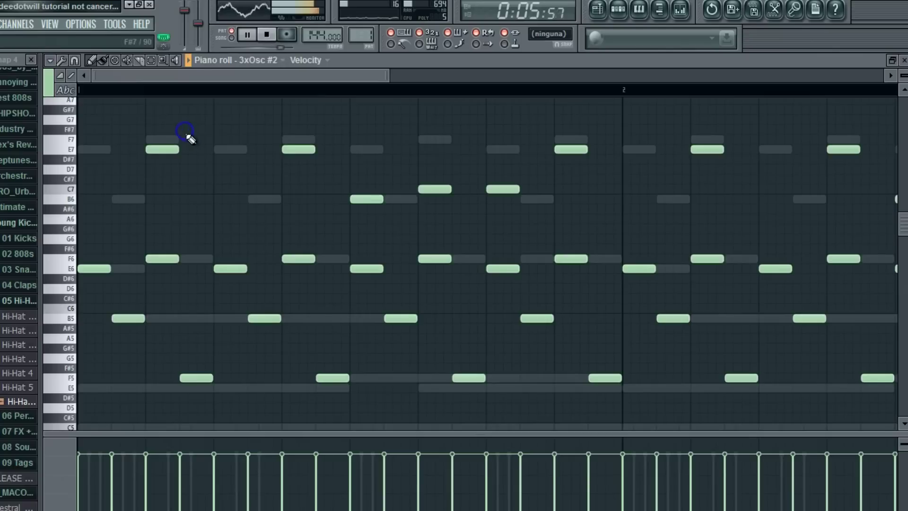
pyautogui.click(903, 61)
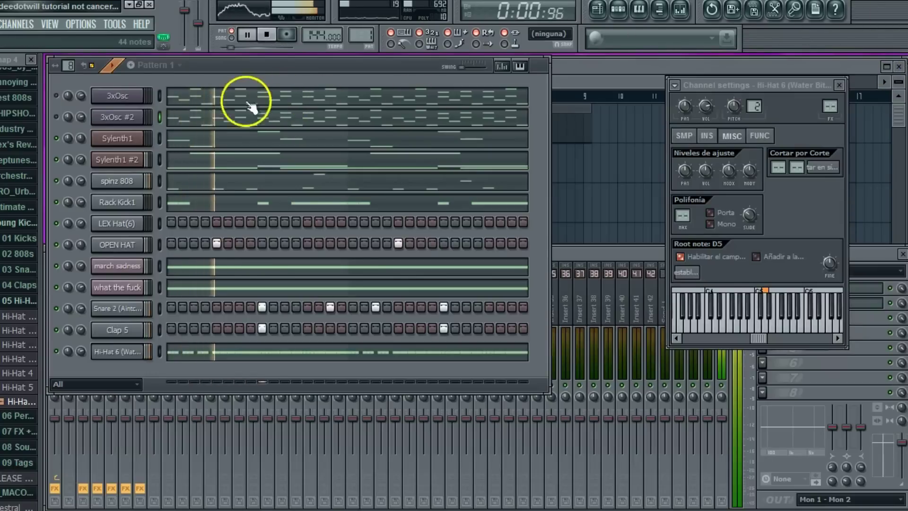
pyautogui.click(179, 137)
pyautogui.hotkey('ctrl', 'a')
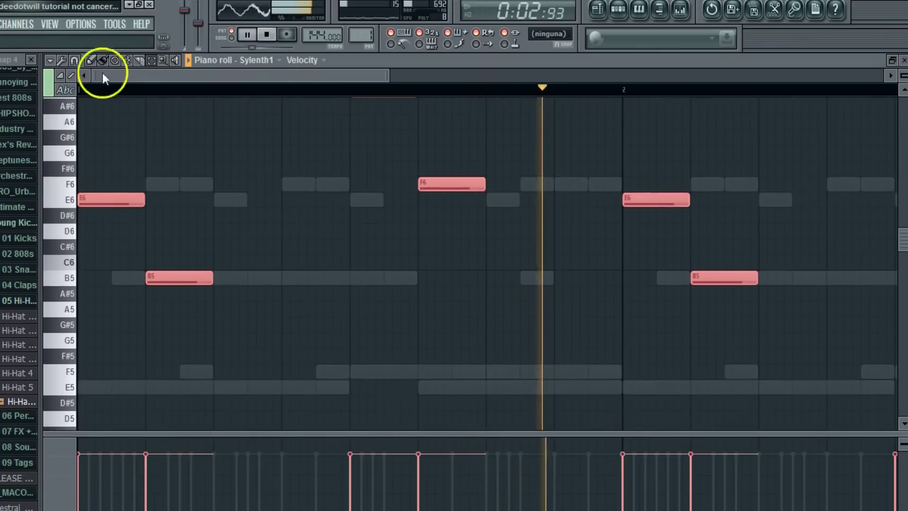
pyautogui.scroll(-3, 130, 162)
pyautogui.moveTo(105, 113); pyautogui.dragTo(72, 298)
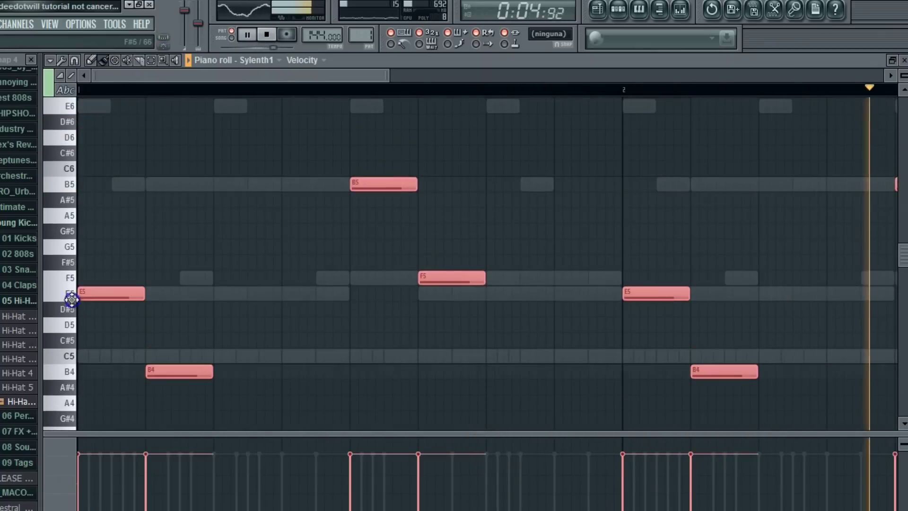
pyautogui.press('space')
pyautogui.click(904, 61)
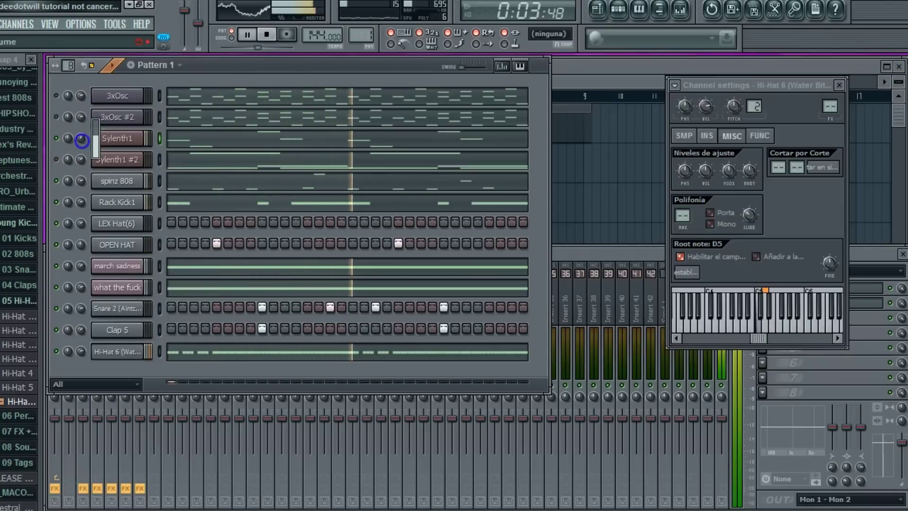
# Select all notes of the Sylenth1 melody and raise them by one octave.
pyautogui.click(178, 138)
pyautogui.moveTo(67, 122); pyautogui.dragTo(68, 428)
pyautogui.click(101, 61)
pyautogui.scroll(2, 136, 281)
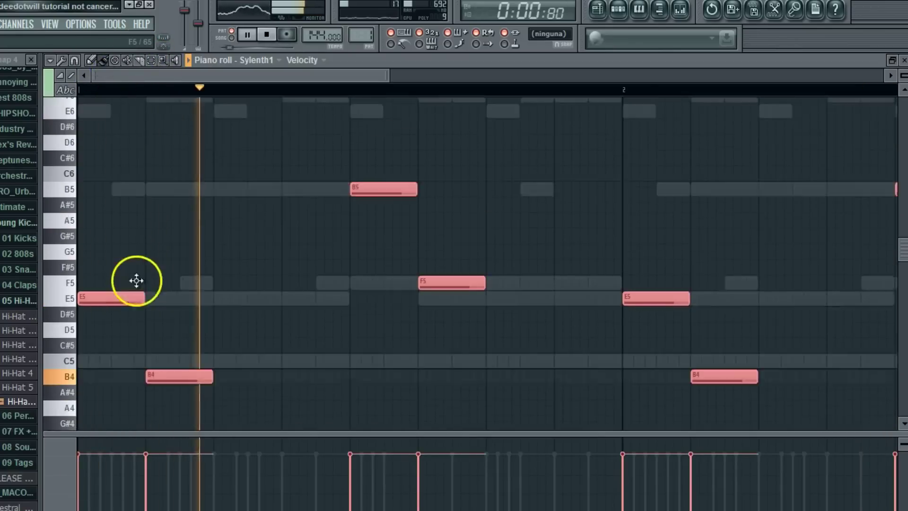
pyautogui.scroll(2, 136, 281)
pyautogui.moveTo(115, 327); pyautogui.dragTo(109, 142)
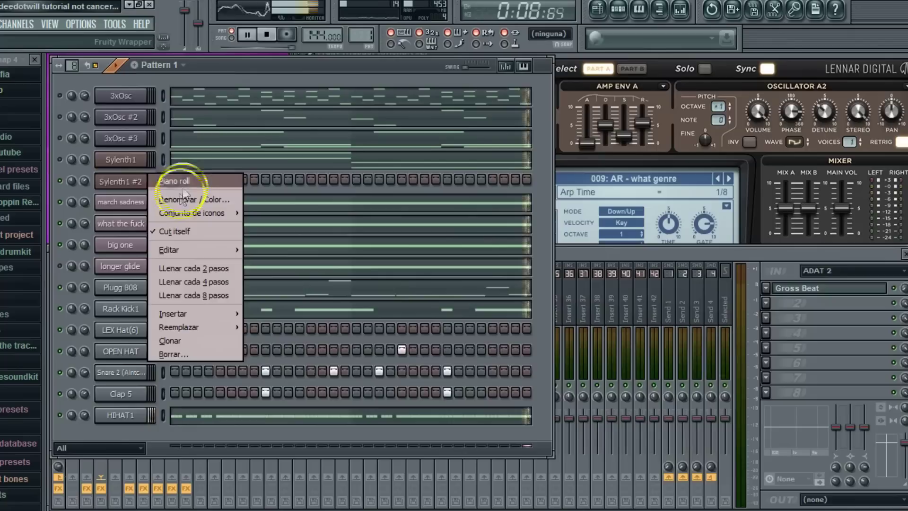
# Open the piano roll of Sylenth1 #2 and place a short B5 note at the start of bar 1.
pyautogui.click(179, 179)
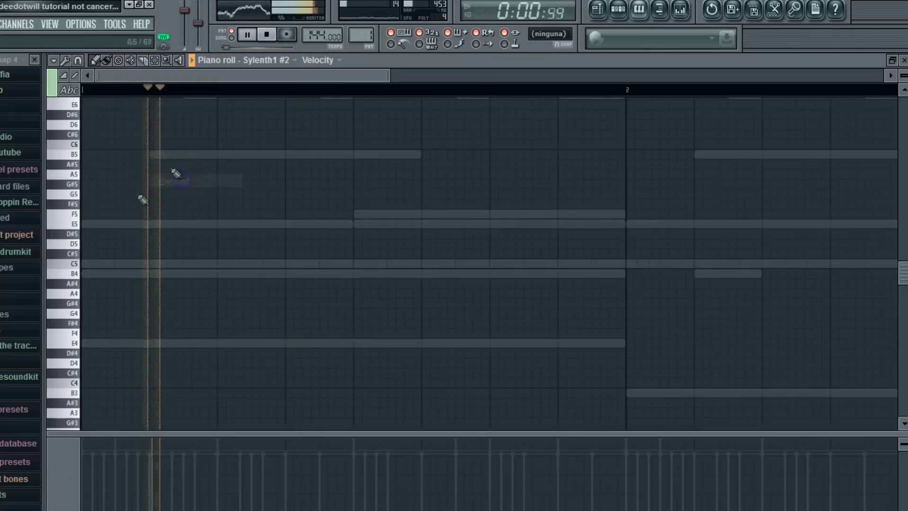
pyautogui.click(109, 158)
pyautogui.click(122, 89)
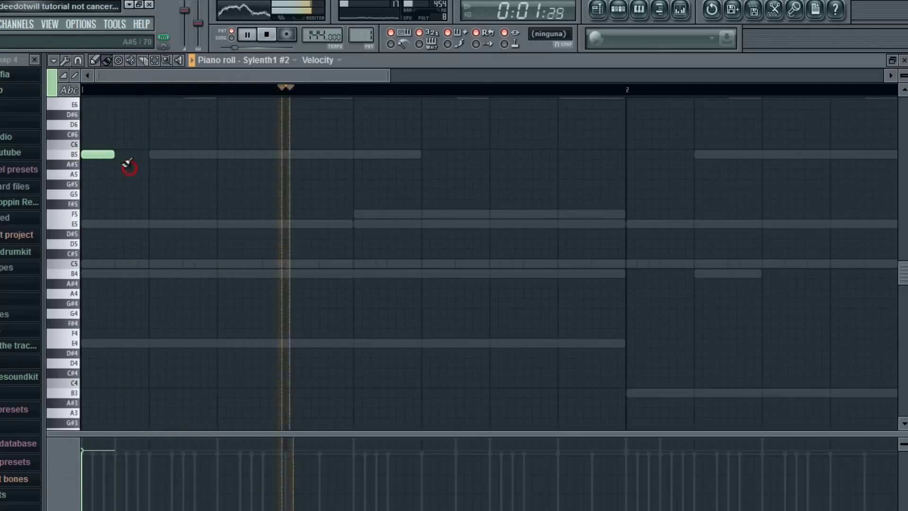
# Try a second short note after the B5 at E5 and at B4, and remove it.
pyautogui.click(120, 223)
pyautogui.moveTo(128, 223); pyautogui.dragTo(128, 277)
pyautogui.press('space')
pyautogui.press('space')
pyautogui.rightClick(127, 275)
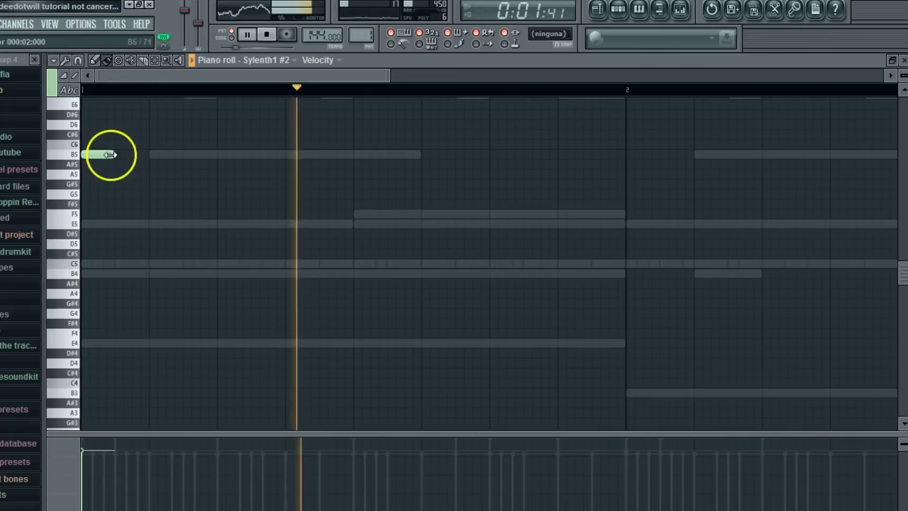
# Delete the short E5 and B5 notes at the start of the Sylenth1 #2 piano roll.
pyautogui.click(682, 12)
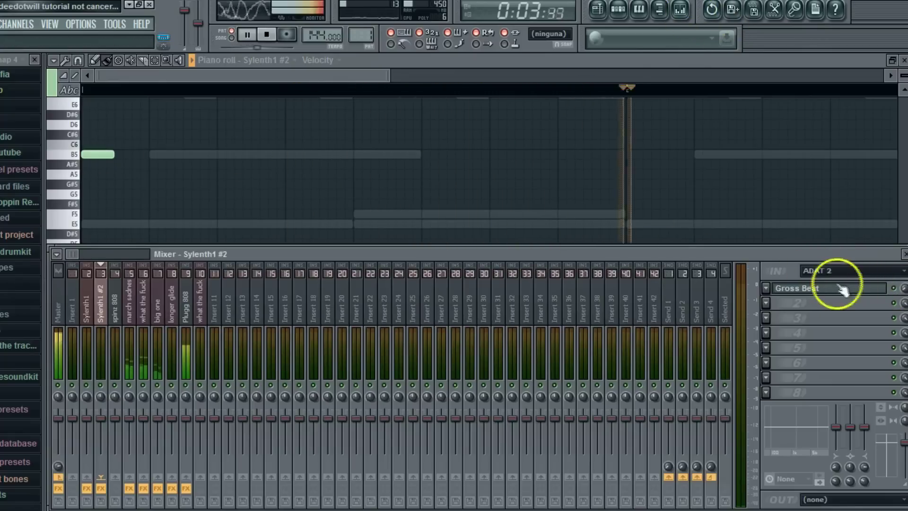
pyautogui.rightClick(137, 189)
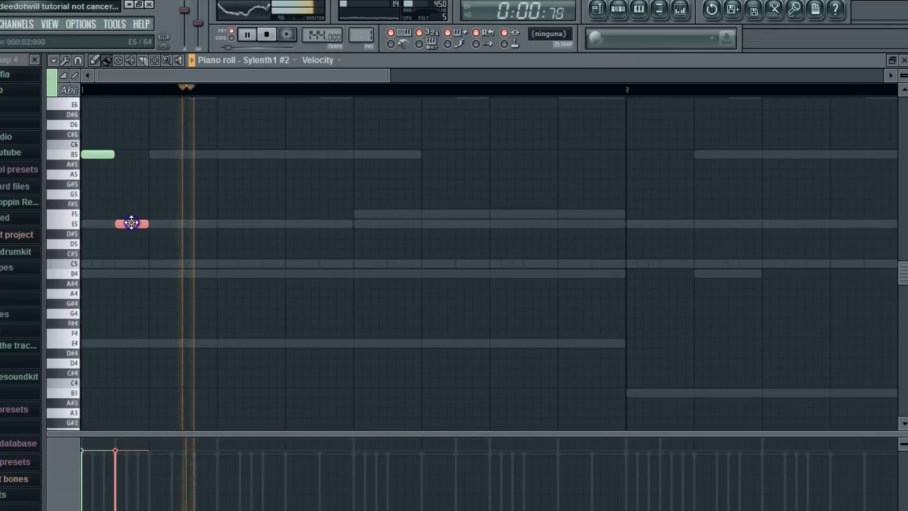
pyautogui.rightClick(132, 222)
pyautogui.rightClick(104, 154)
# Place a short B6 note at the start of bar 1 and a short F6 note directly after it.
pyautogui.scroll(5, 104, 222)
pyautogui.click(89, 185)
pyautogui.press('space')
pyautogui.moveTo(124, 243)
pyautogui.mouseDown()
pyautogui.moveTo(122, 302)
pyautogui.moveTo(123, 240)
pyautogui.mouseUp()
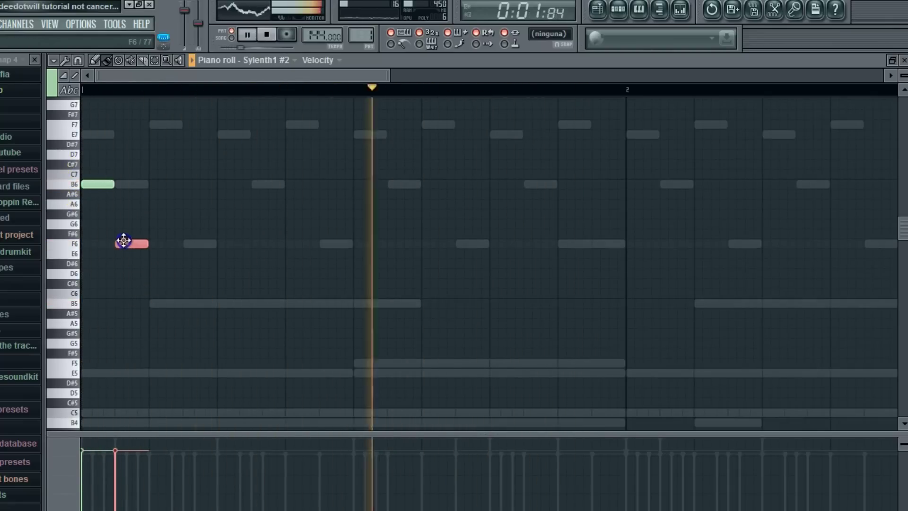
# Extend the phrase with a short third note at F7 and a short fourth note at E7.
pyautogui.click(157, 301)
pyautogui.press('space')
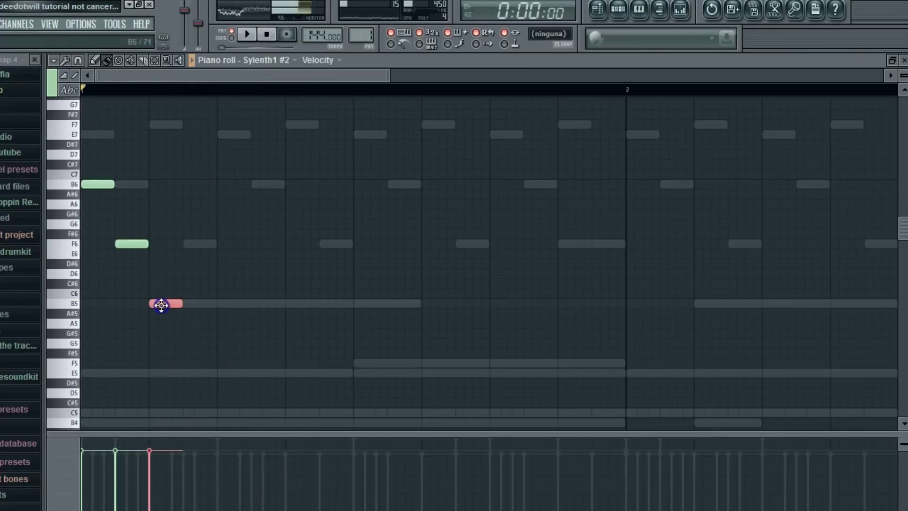
pyautogui.moveTo(161, 147); pyautogui.dragTo(162, 124)
pyautogui.scroll(1, 145, 208)
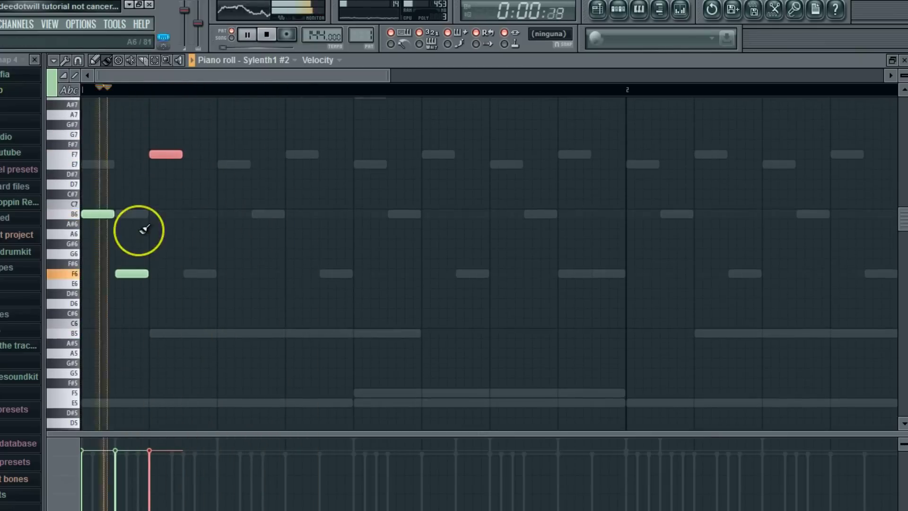
pyautogui.click(195, 211)
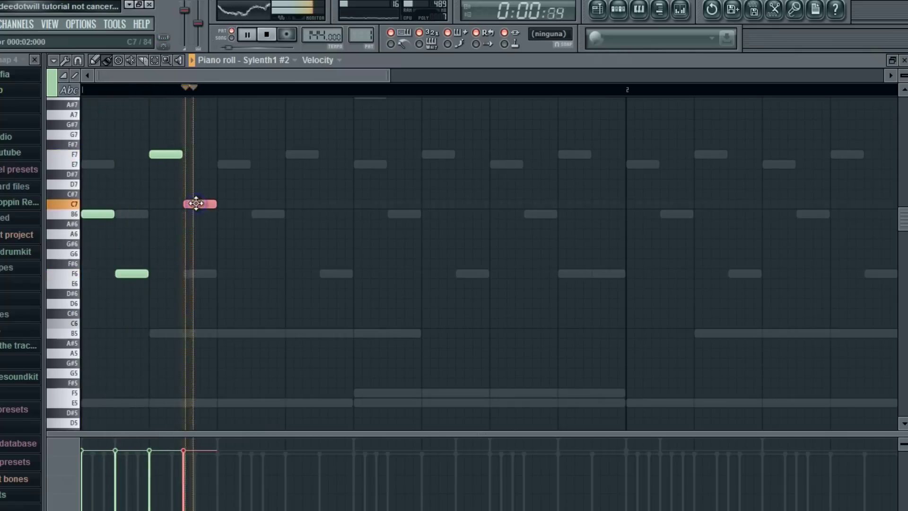
pyautogui.moveTo(196, 152); pyautogui.dragTo(193, 165)
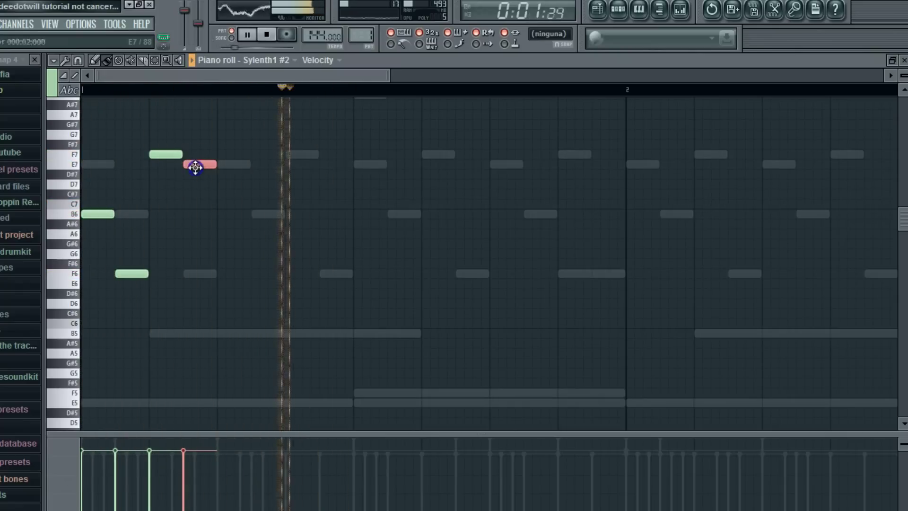
# Duplicate the four-note phrase directly after itself and lower all the notes by one octave.
pyautogui.click(59, 61)
pyautogui.moveTo(81, 87)
pyautogui.click(173, 129)
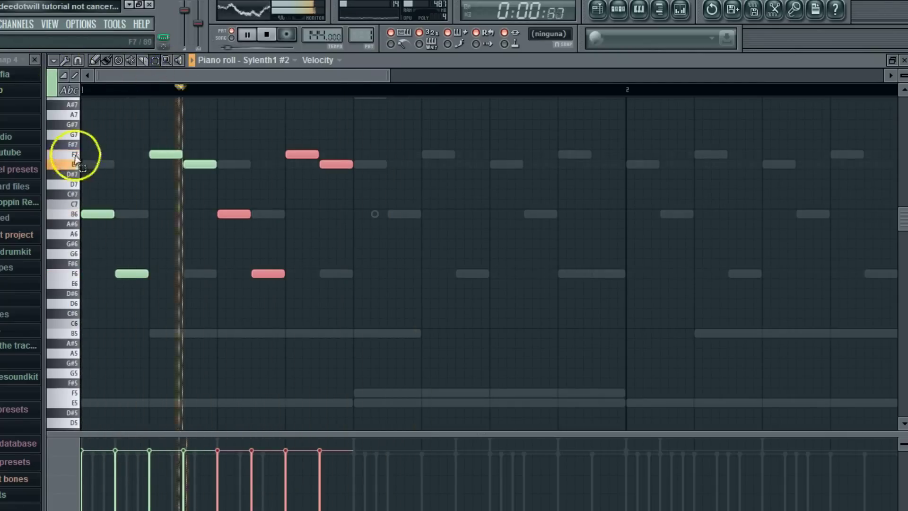
pyautogui.hotkey('ctrl', 'a')
pyautogui.moveTo(108, 215); pyautogui.dragTo(86, 335)
pyautogui.press('space')
pyautogui.press('space')
# Duplicate the phrase until it fills both bars, with all notes raised by one octave so it starts on B6.
pyautogui.click(55, 60)
pyautogui.moveTo(105, 89)
pyautogui.click(194, 130)
pyautogui.click(153, 61)
pyautogui.moveTo(657, 213); pyautogui.dragTo(71, 461)
pyautogui.click(109, 61)
pyautogui.moveTo(96, 309); pyautogui.dragTo(88, 184)
pyautogui.click(53, 60)
pyautogui.click(152, 119)
pyautogui.click(901, 61)
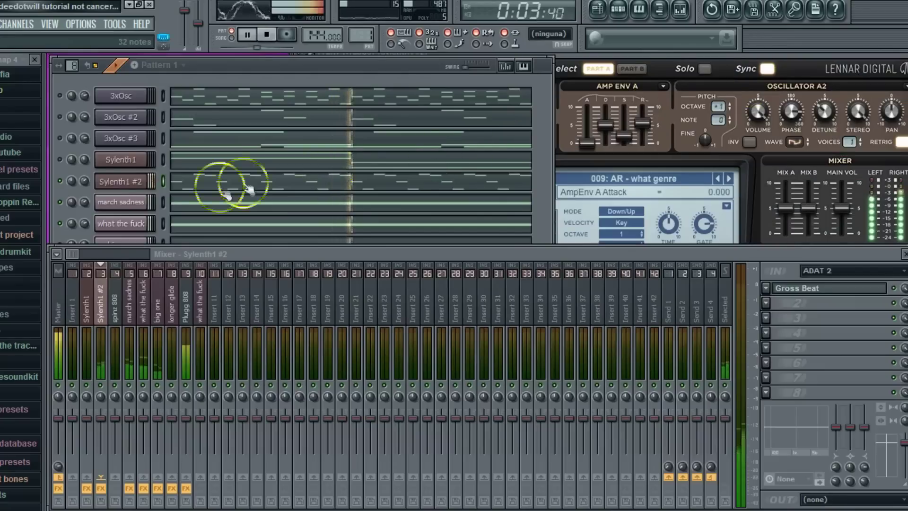
# Solo the Sylenth1 #2 channel and lower its filter control resonance to about 1.03.
pyautogui.moveTo(637, 130); pyautogui.dragTo(636, 141)
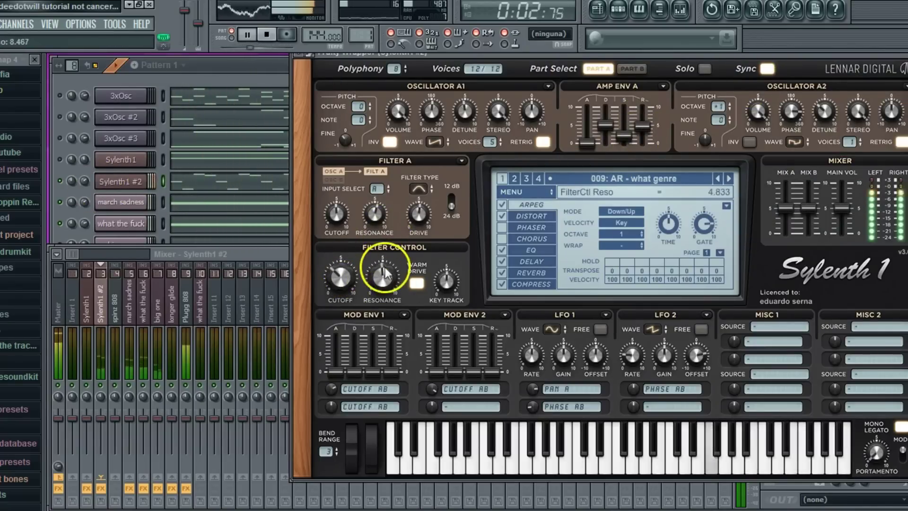
pyautogui.rightClick(69, 178)
pyautogui.click(580, 132)
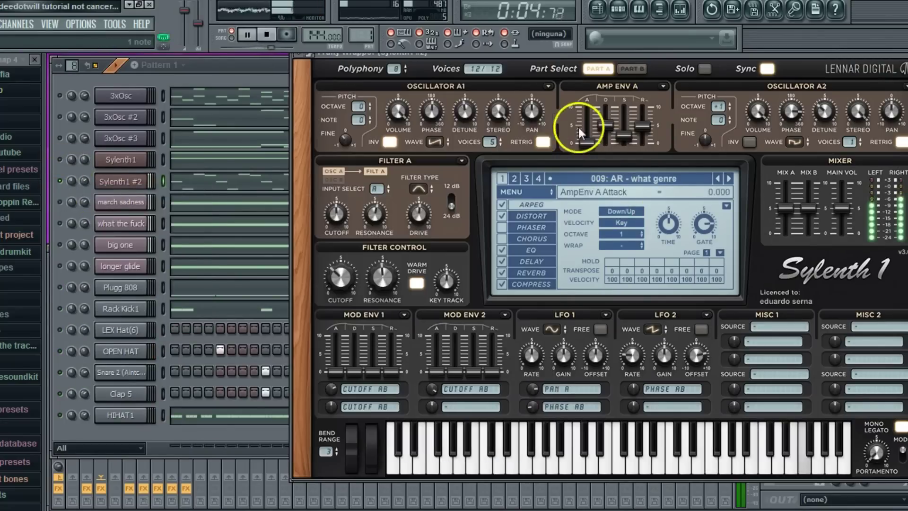
pyautogui.moveTo(330, 273); pyautogui.dragTo(386, 233)
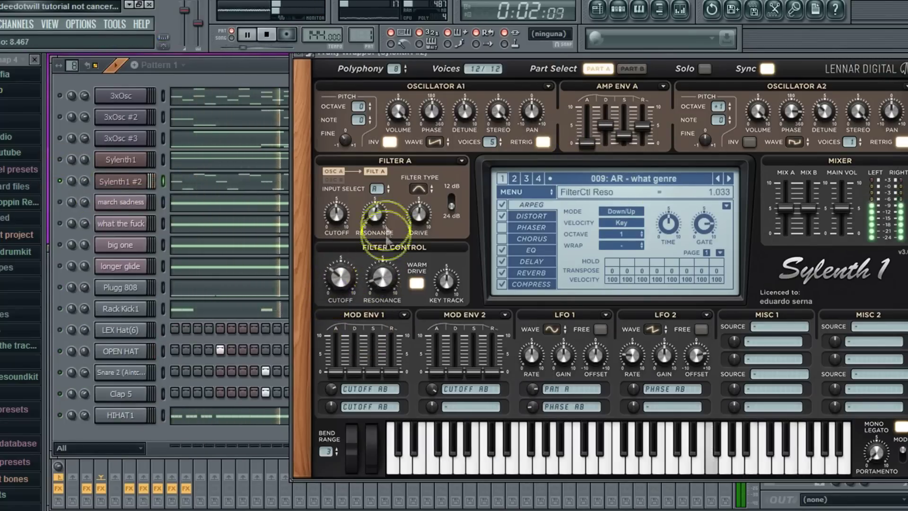
# Set Oscillator A2 of Sylenth1 #2 to 1 voice with its octave at -1.
pyautogui.click(344, 276)
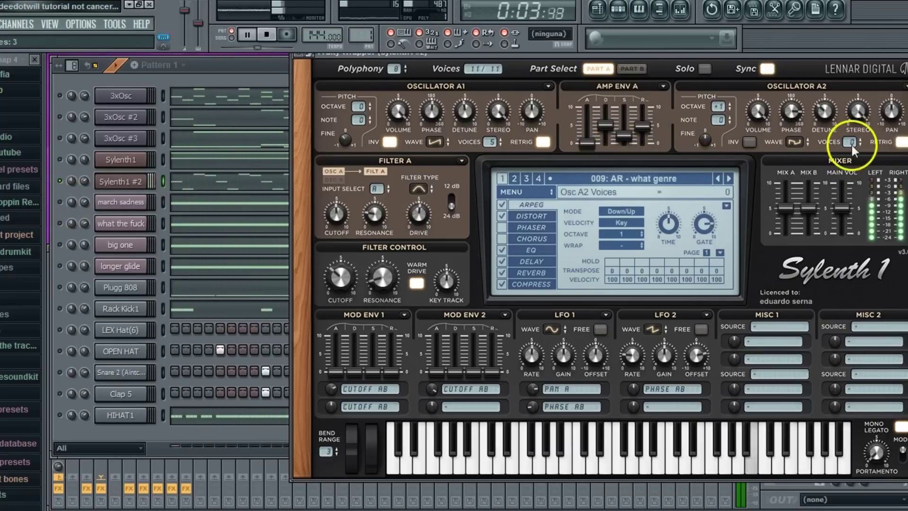
pyautogui.moveTo(857, 140); pyautogui.dragTo(858, 120)
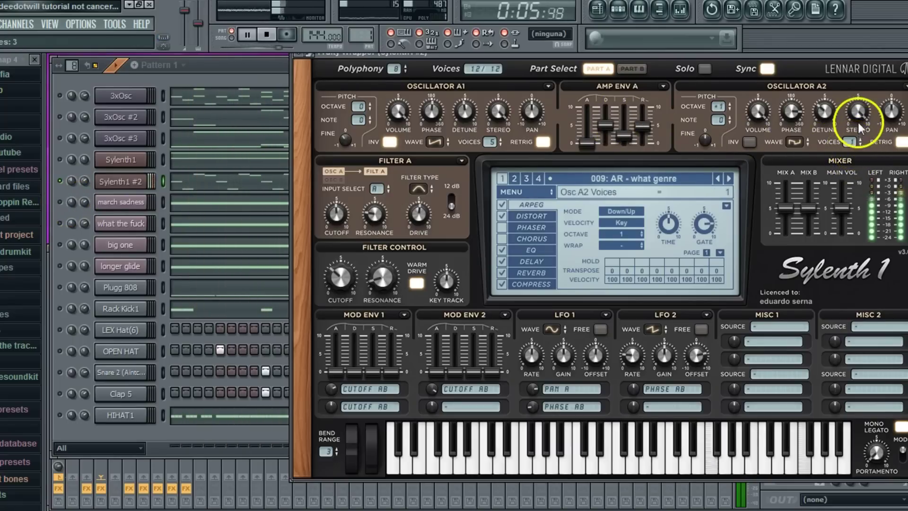
pyautogui.moveTo(713, 110); pyautogui.dragTo(700, 129)
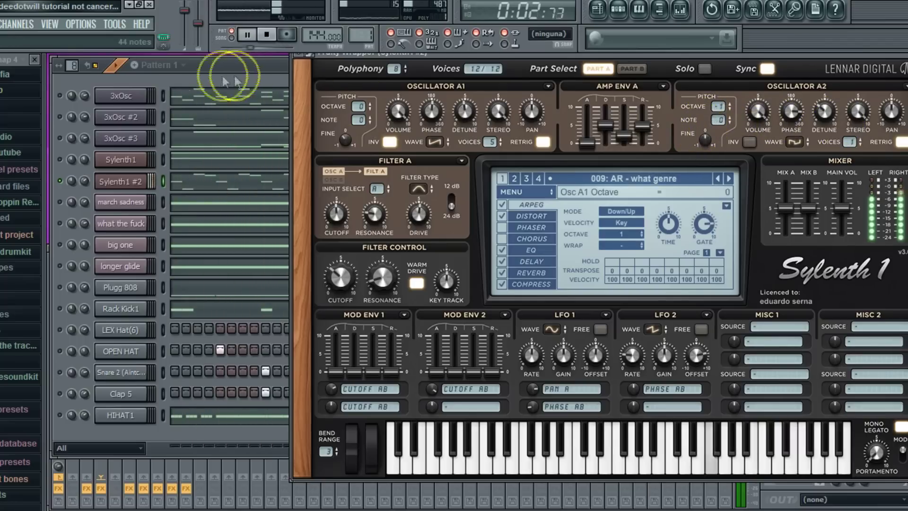
# End the solo on Sylenth1 #2 and raise all of its notes by one octave to start on B7.
pyautogui.click(70, 205)
pyautogui.click(185, 185)
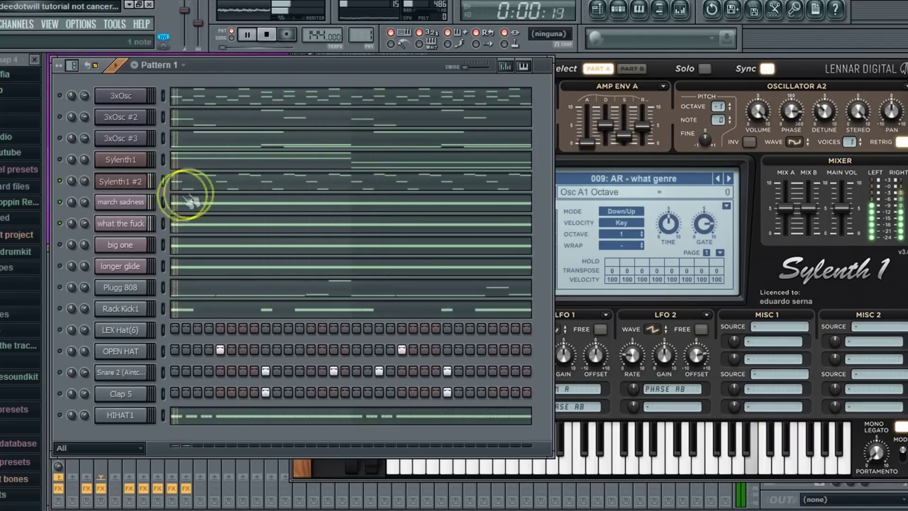
pyautogui.hotkey('ctrl', 'a')
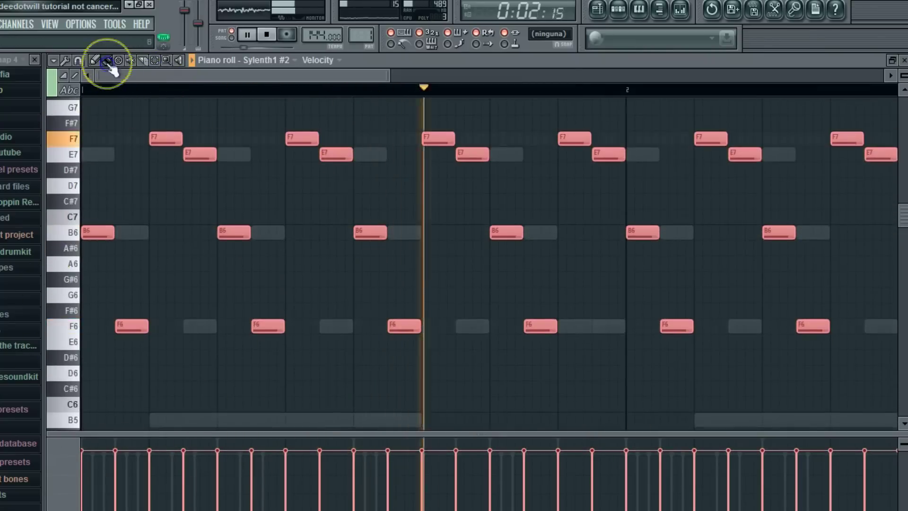
pyautogui.scroll(2, 105, 295)
pyautogui.moveTo(103, 324); pyautogui.dragTo(89, 143)
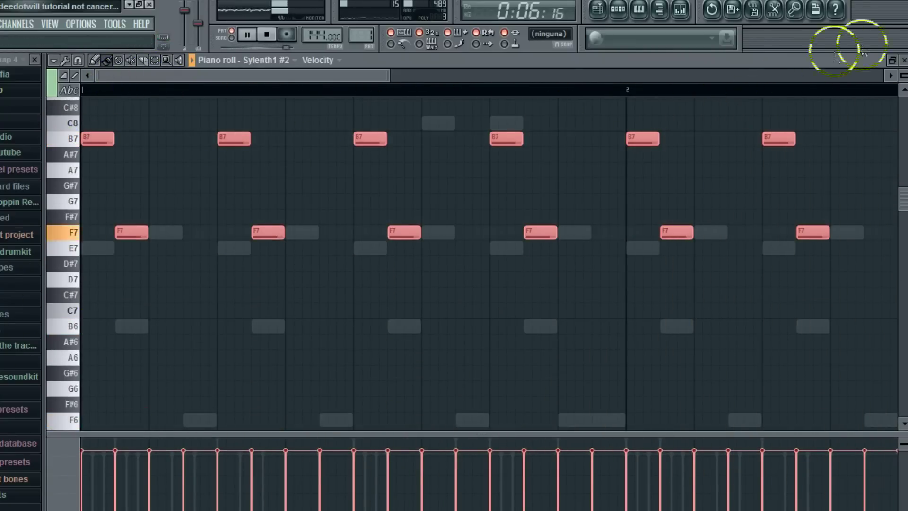
pyautogui.scroll(3, 101, 227)
pyautogui.moveTo(100, 278); pyautogui.dragTo(70, 308)
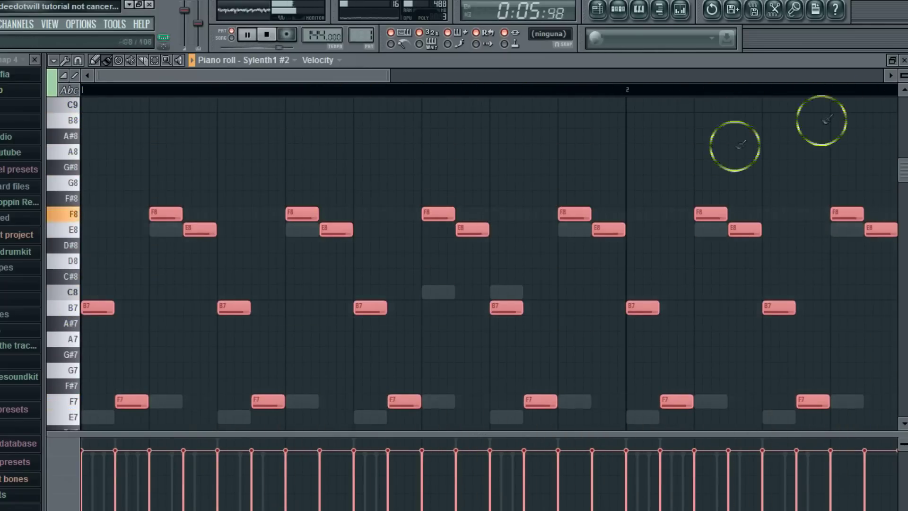
# Shorten all Sylenth1 #2 notes to about half their length and lower them by one octave to start on B6.
pyautogui.moveTo(454, 213); pyautogui.dragTo(436, 237)
pyautogui.scroll(-2, 157, 197)
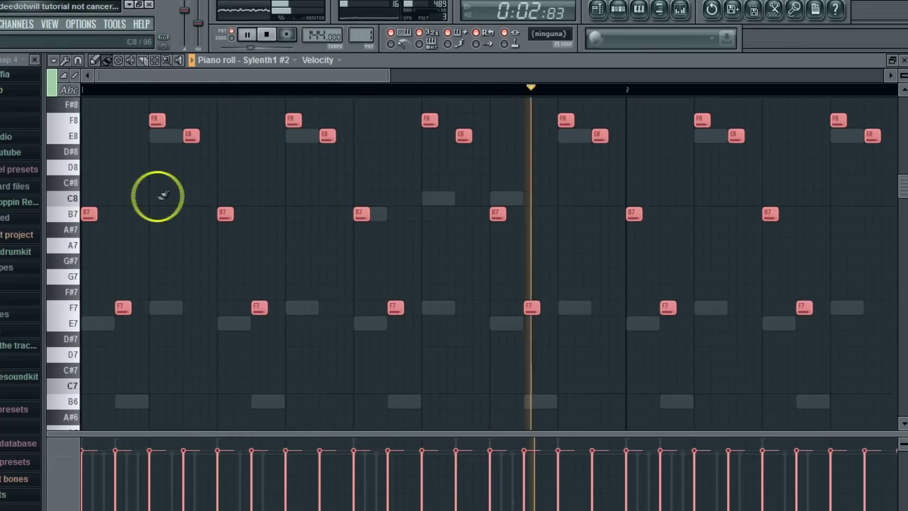
pyautogui.moveTo(91, 208); pyautogui.dragTo(64, 399)
pyautogui.scroll(-2, 98, 382)
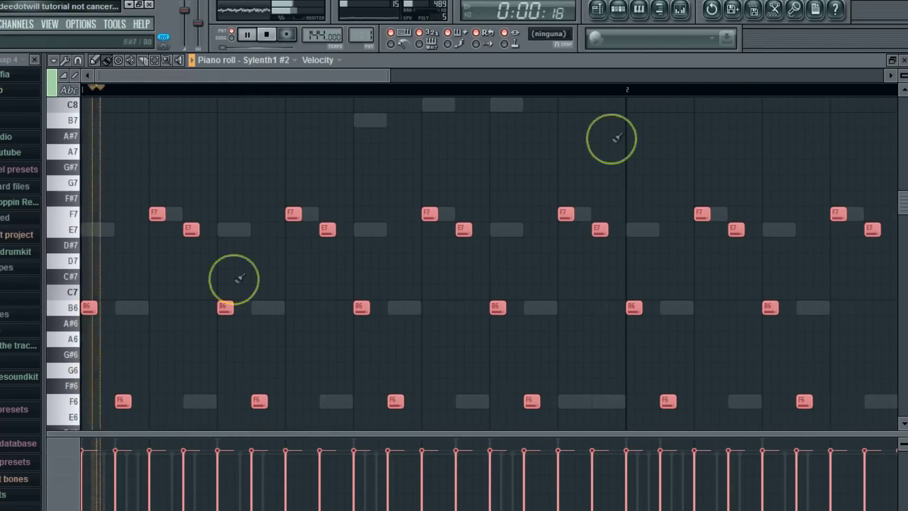
pyautogui.click(903, 60)
# Solo Sylenth1 #2 and lower the sustain and decay of amp envelope A.
pyautogui.rightClick(76, 189)
pyautogui.click(638, 132)
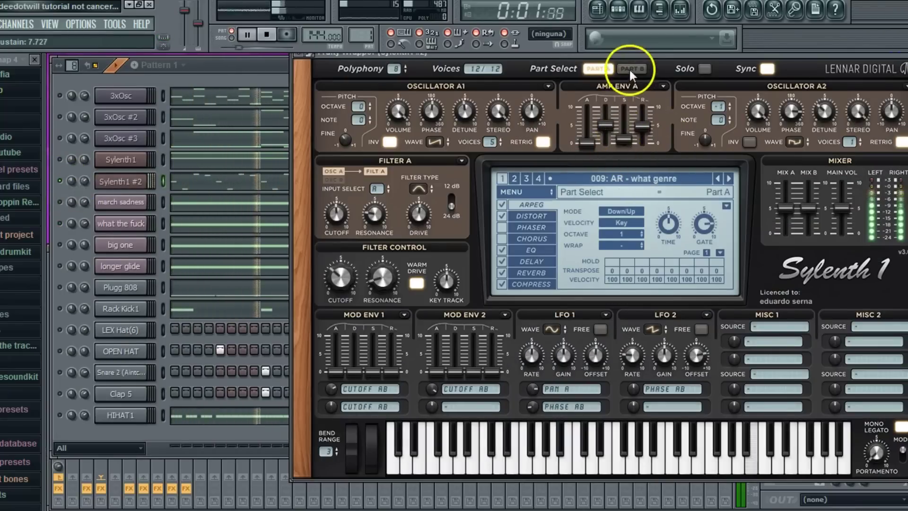
pyautogui.moveTo(605, 123); pyautogui.dragTo(605, 127)
# Switch to part B and lower its amp envelope sustain and decay, with the release at about 3.86.
pyautogui.click(632, 70)
pyautogui.click(624, 143)
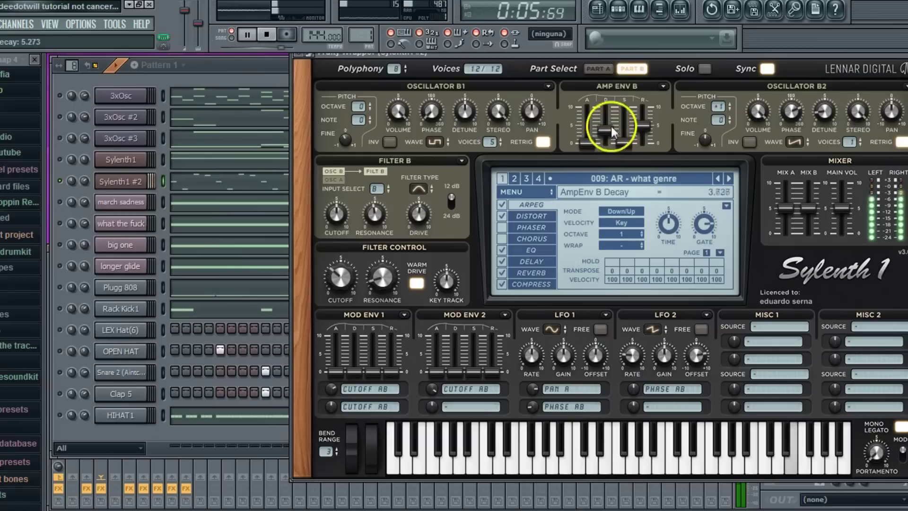
pyautogui.moveTo(606, 129); pyautogui.dragTo(640, 142)
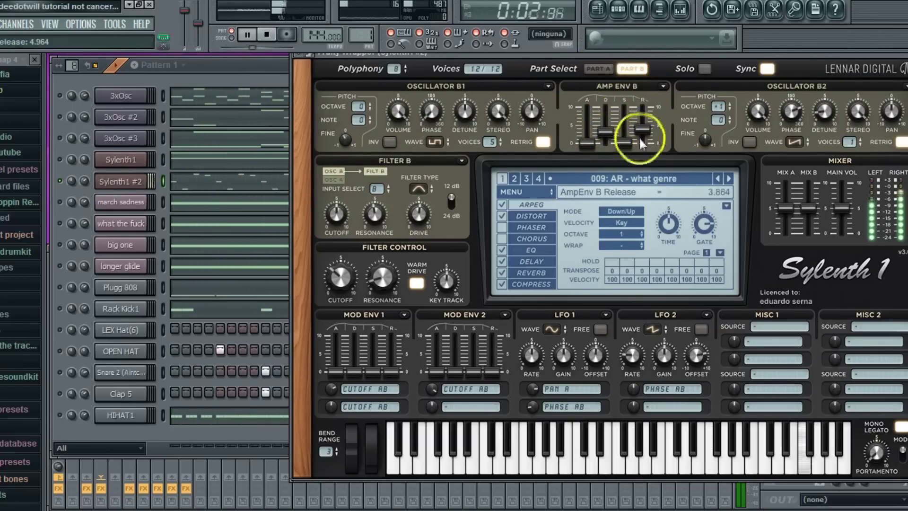
# Raise all the shortened Sylenth1 #2 notes by one octave in the piano roll and listen to them.
pyautogui.click(186, 190)
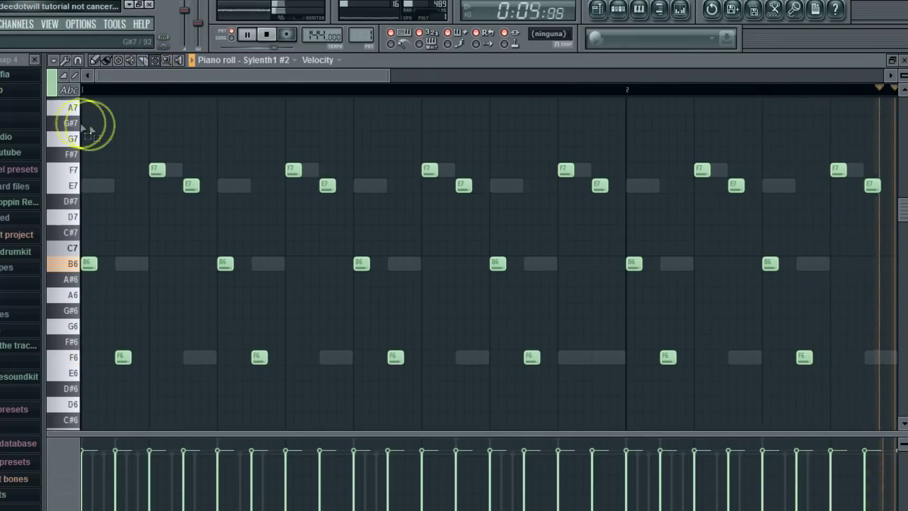
pyautogui.hotkey('ctrl', 'a')
pyautogui.moveTo(89, 255); pyautogui.dragTo(61, 166)
pyautogui.press('space')
pyautogui.click(902, 61)
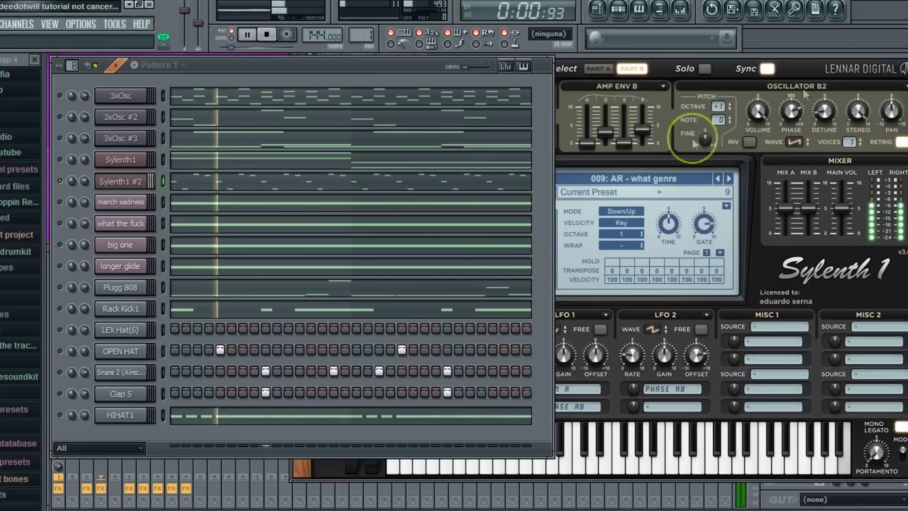
# Set the filter control cutoff of Sylenth1 #2 to about 3.37 and bring the other melody channels back in.
pyautogui.click(573, 323)
pyautogui.moveTo(343, 271); pyautogui.dragTo(343, 273)
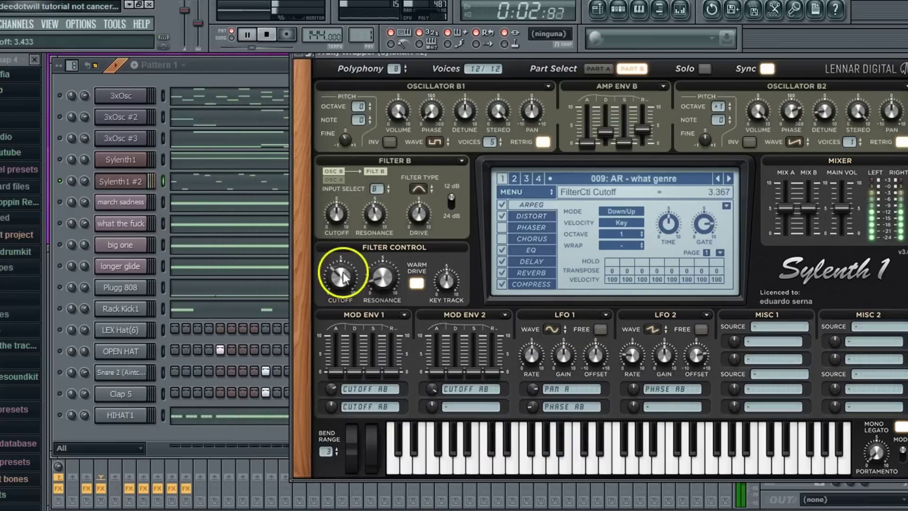
pyautogui.click(62, 194)
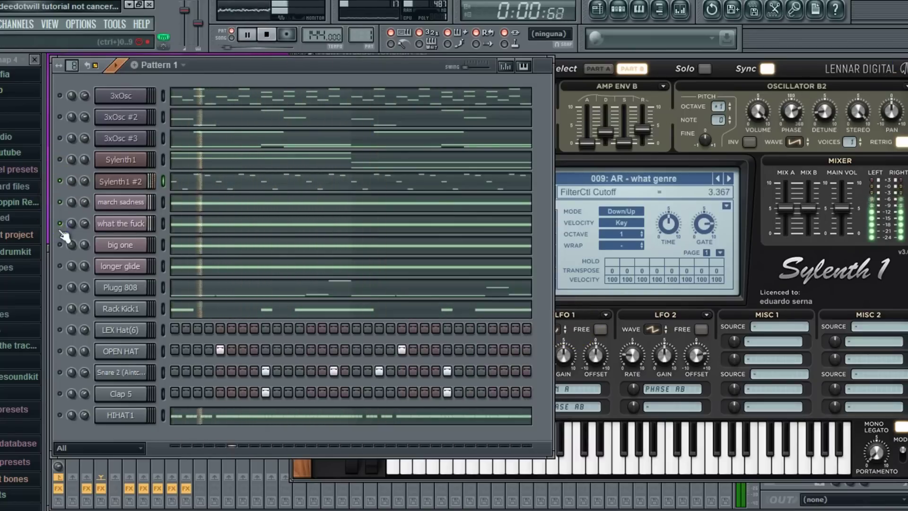
pyautogui.click(63, 247)
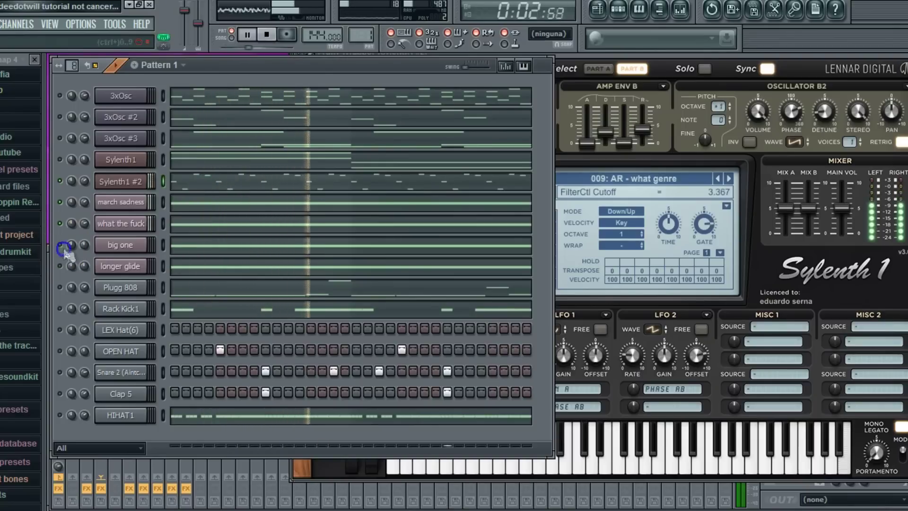
# Lower all Sylenth1 #2 notes by one octave to start on B6 and lengthen them so they touch each other.
pyautogui.click(194, 183)
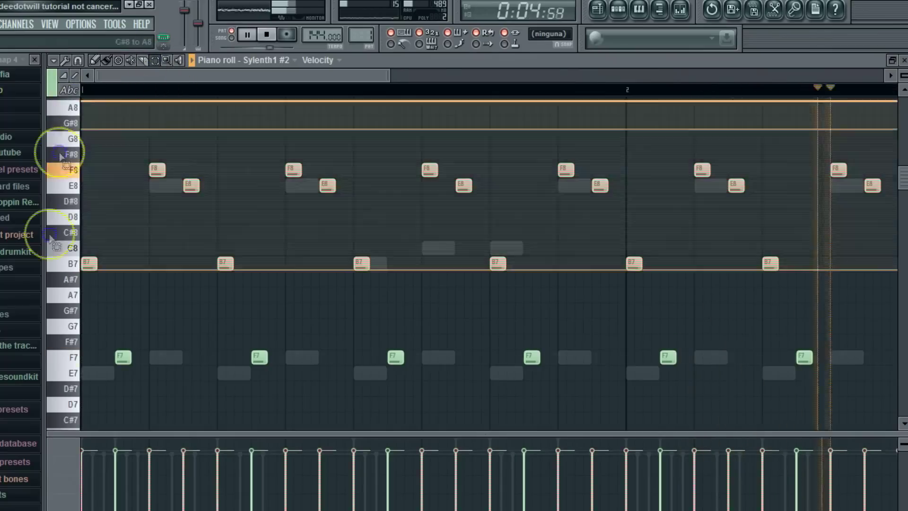
pyautogui.moveTo(88, 219); pyautogui.dragTo(72, 405)
pyautogui.scroll(-3, 121, 364)
pyautogui.moveTo(174, 181); pyautogui.dragTo(182, 180)
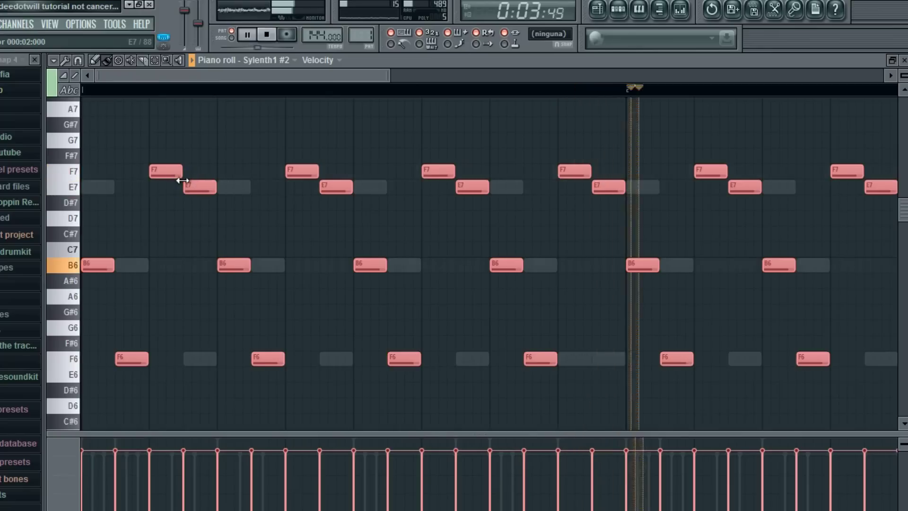
pyautogui.click(903, 61)
# Unmute the drum channels down to HIHAT1 and load the preset 049: PL - crunk shit on Sylenth1 #2.
pyautogui.moveTo(58, 321); pyautogui.dragTo(63, 419)
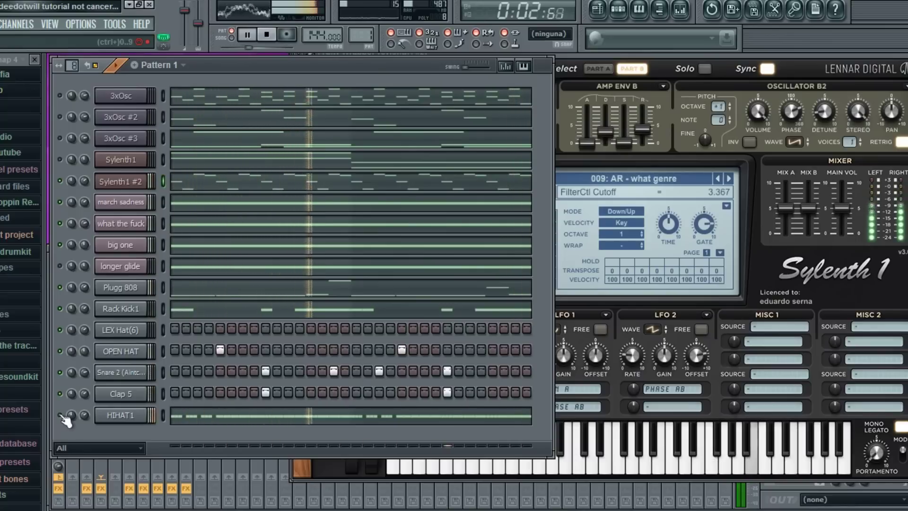
pyautogui.click(636, 180)
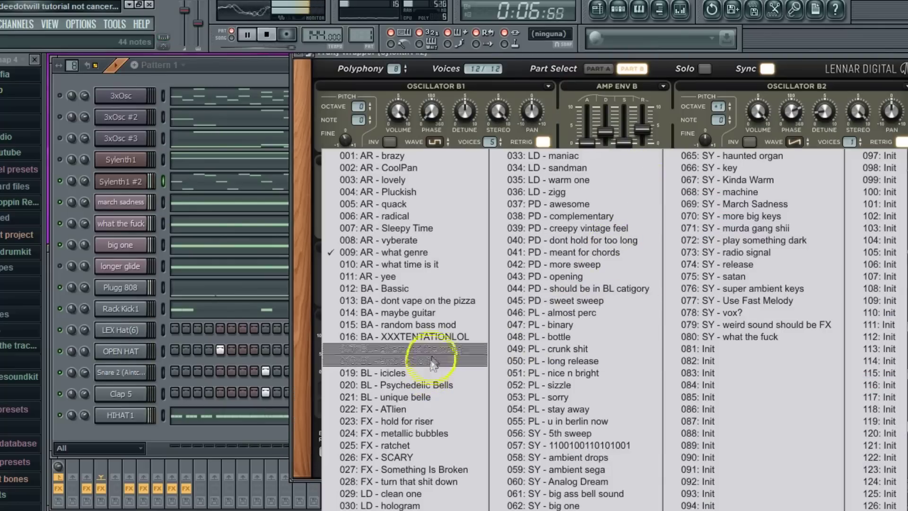
pyautogui.click(591, 348)
# Try raising all Sylenth1 #2 notes by one octave to start on B7 in the piano roll.
pyautogui.click(199, 182)
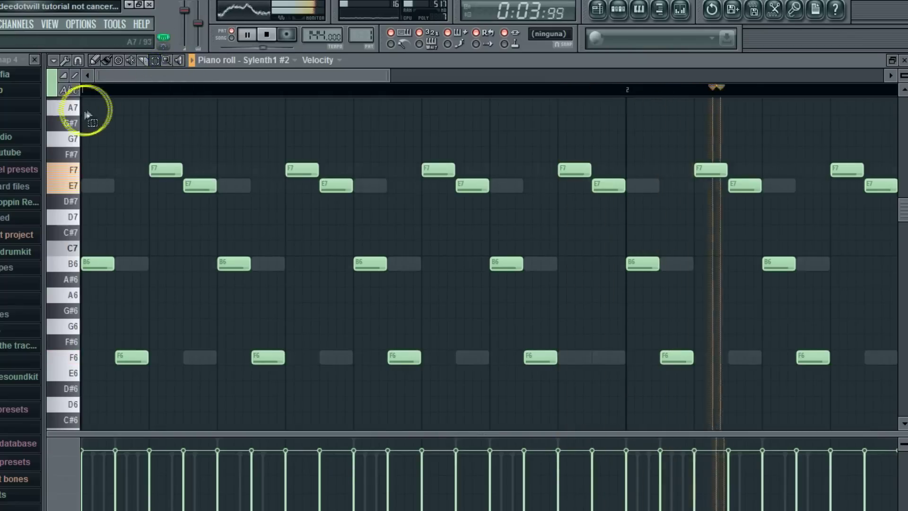
pyautogui.moveTo(87, 114); pyautogui.dragTo(885, 429)
pyautogui.click(107, 61)
pyautogui.scroll(2, 112, 237)
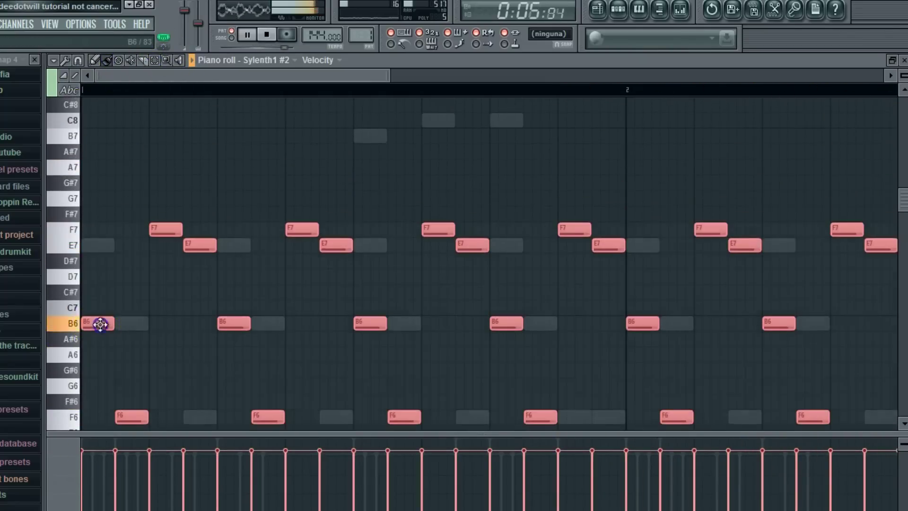
pyautogui.moveTo(101, 323); pyautogui.dragTo(79, 133)
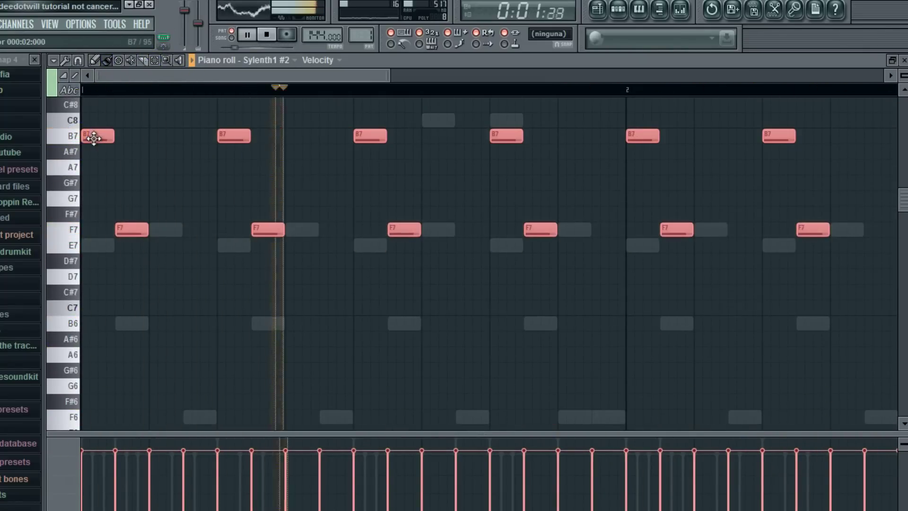
# Shorten all Sylenth1 #2 notes to half their length and lower them to start on B5.
pyautogui.moveTo(94, 139); pyautogui.dragTo(93, 340)
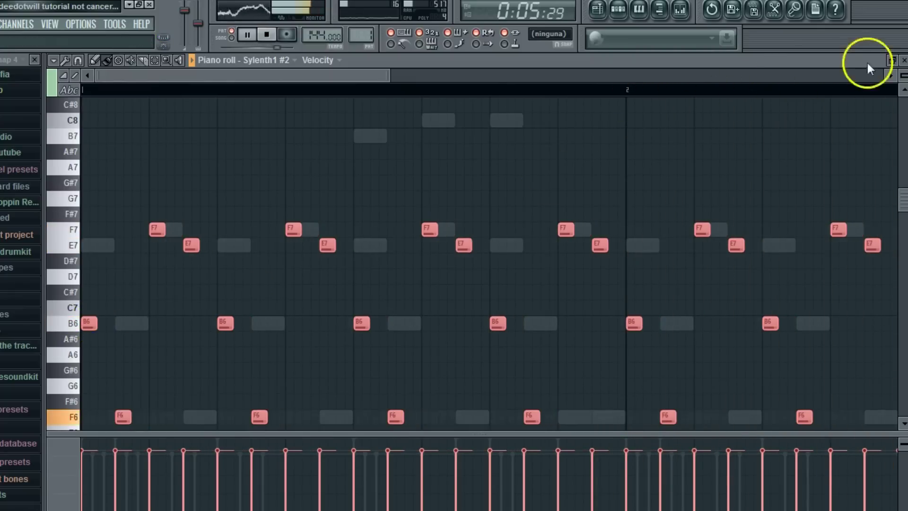
pyautogui.scroll(-2, 92, 324)
pyautogui.click(69, 323)
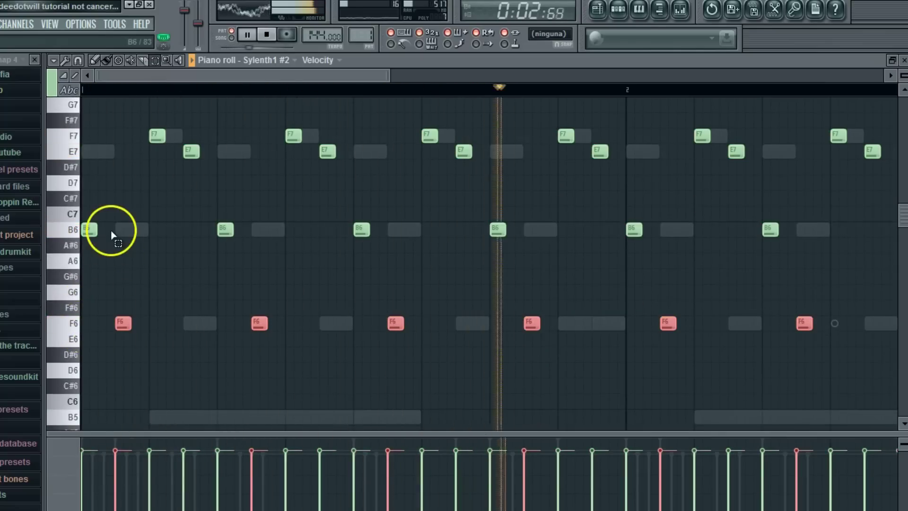
pyautogui.moveTo(67, 136); pyautogui.dragTo(67, 401)
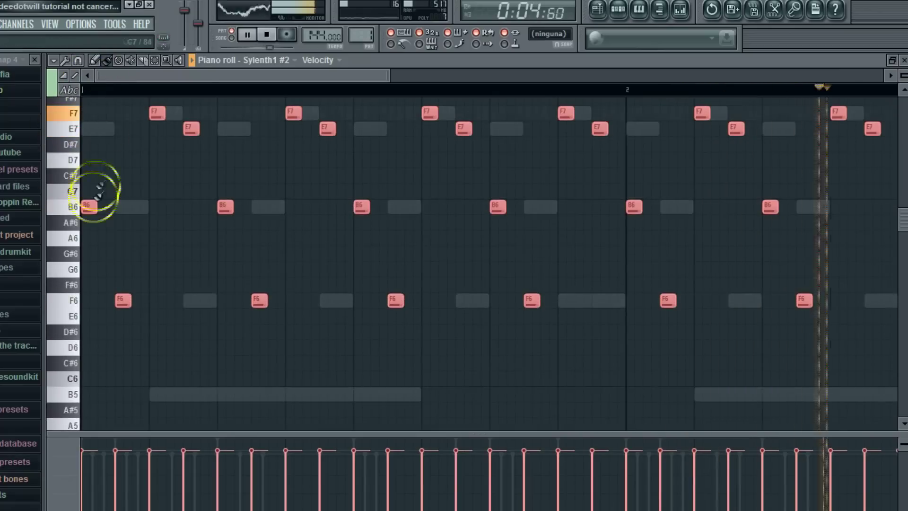
pyautogui.moveTo(97, 208); pyautogui.dragTo(38, 405)
pyautogui.scroll(-2, 331, 284)
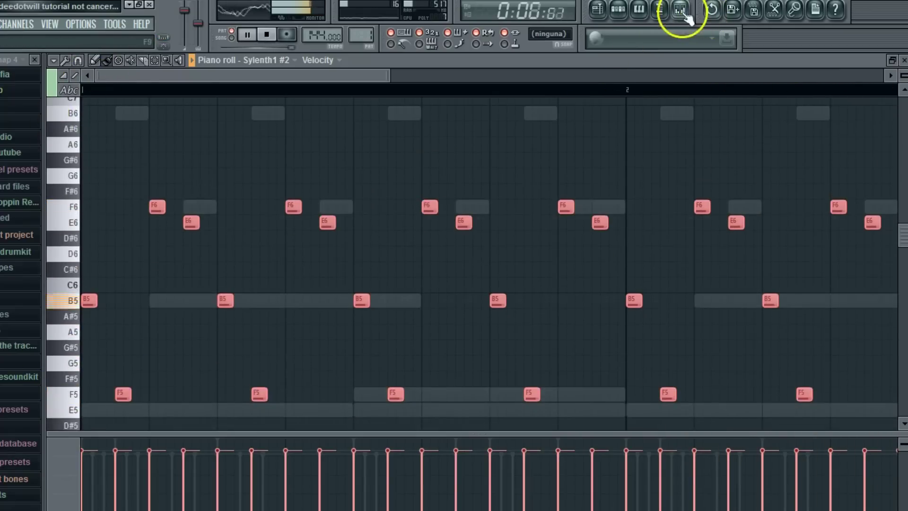
# Show the mixer, close the piano roll and solo the Sylenth1 #2 channel.
pyautogui.click(680, 9)
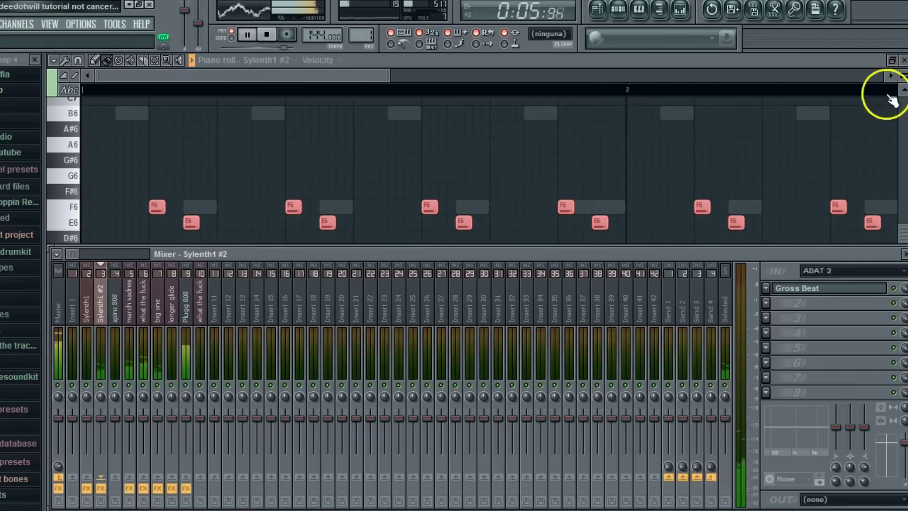
pyautogui.click(903, 60)
pyautogui.click(209, 71)
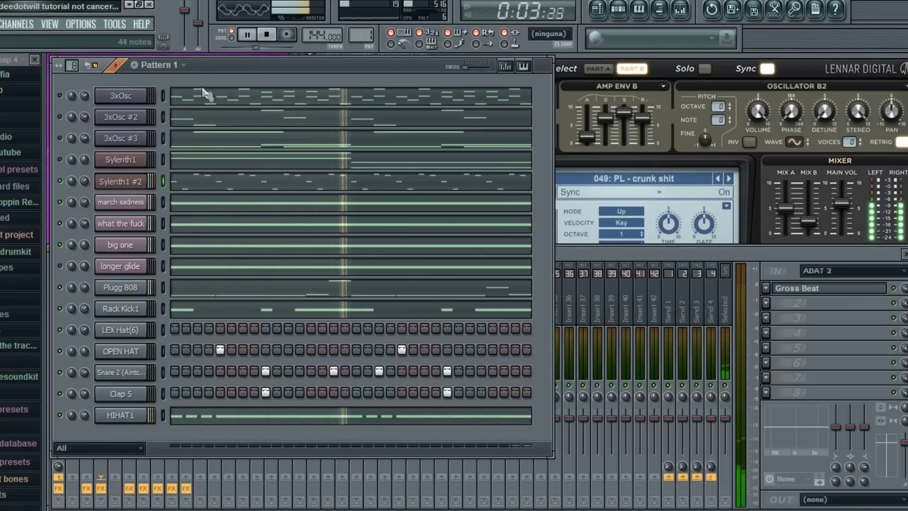
pyautogui.click(92, 182)
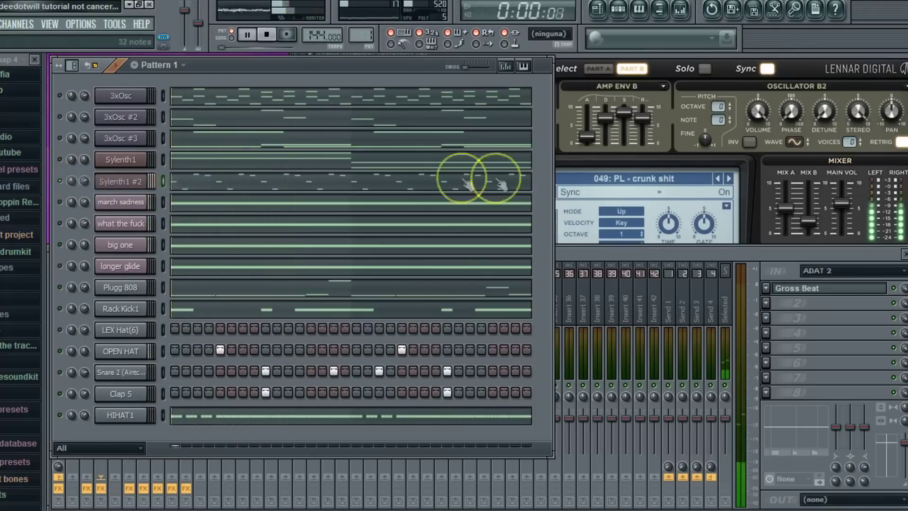
# Set the octave of oscillators A1 and A2 to +1 in Part A of Sylenth1 #2 and unmute march sadness and what the fuck.
pyautogui.click(677, 105)
pyautogui.click(598, 69)
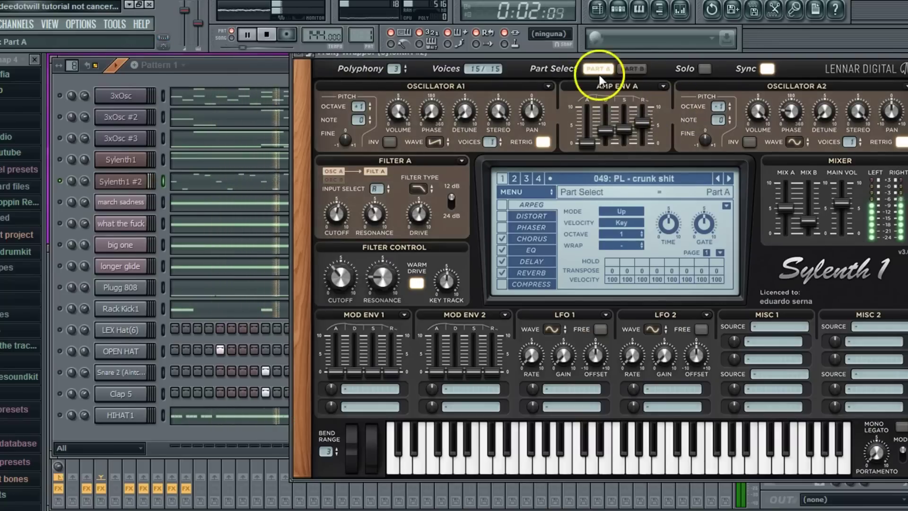
pyautogui.moveTo(719, 108); pyautogui.dragTo(728, 97)
pyautogui.click(719, 108)
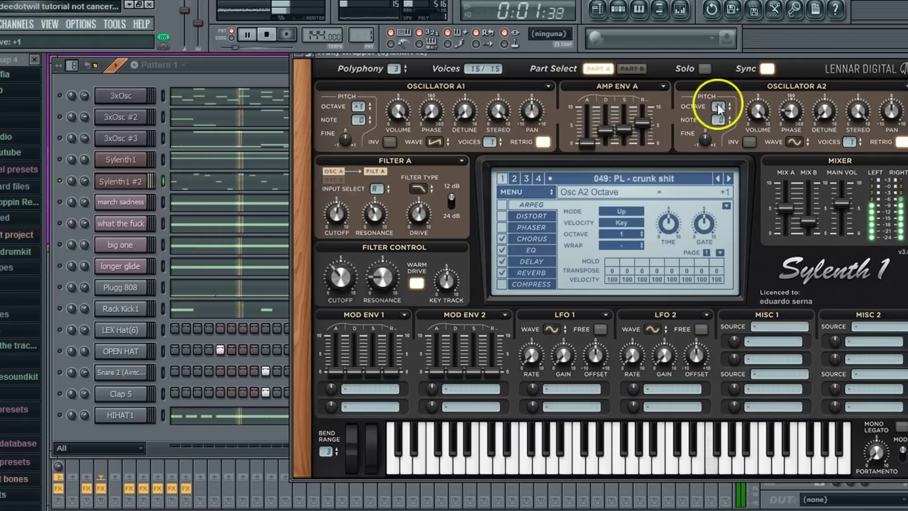
pyautogui.click(58, 202)
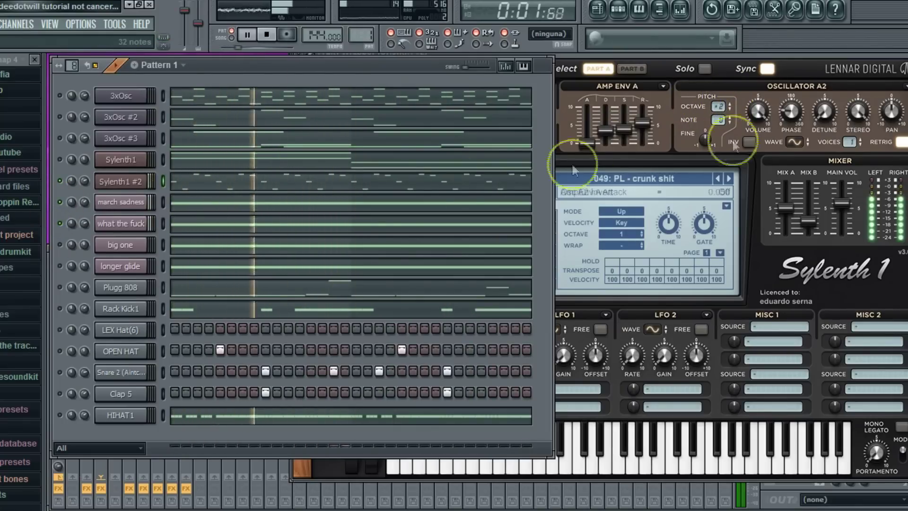
pyautogui.click(718, 107)
pyautogui.click(711, 112)
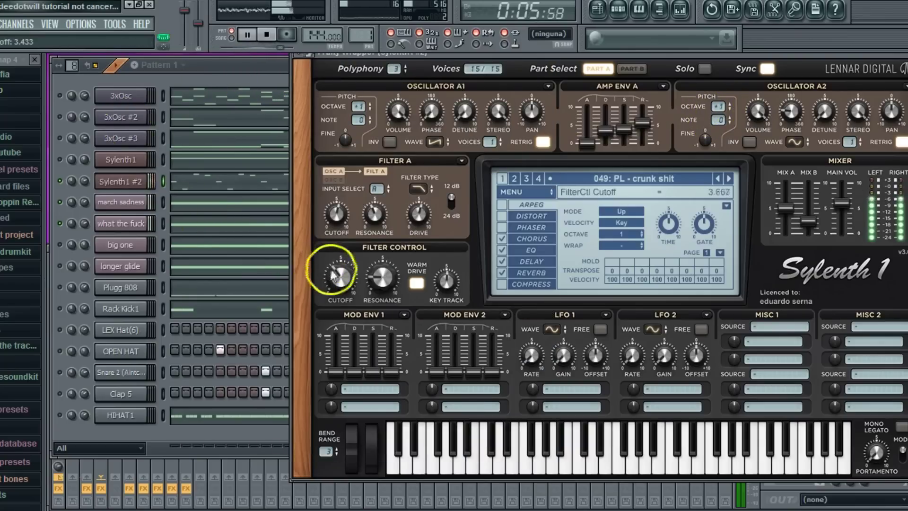
# Set the filter control cutoff of Sylenth1 #2 to about 3.63 and unmute the big one channel.
pyautogui.moveTo(338, 270); pyautogui.dragTo(391, 231)
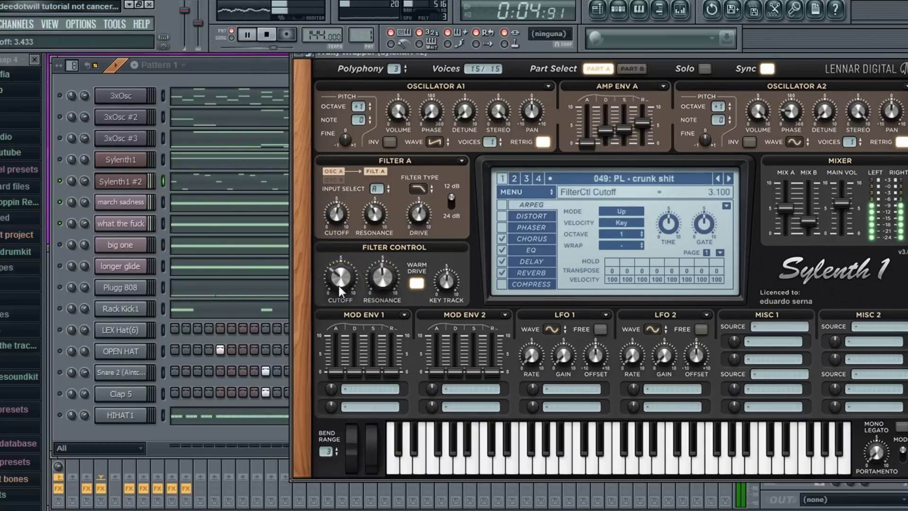
pyautogui.click(59, 244)
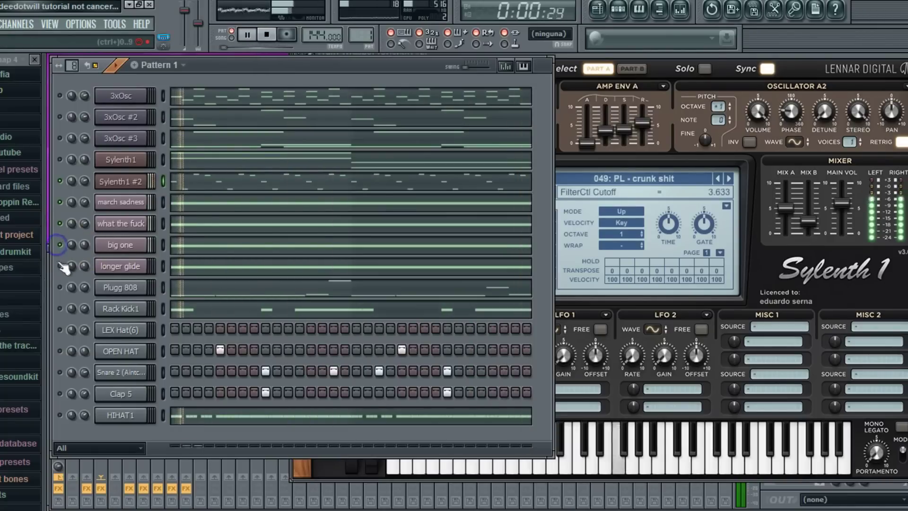
pyautogui.click(575, 310)
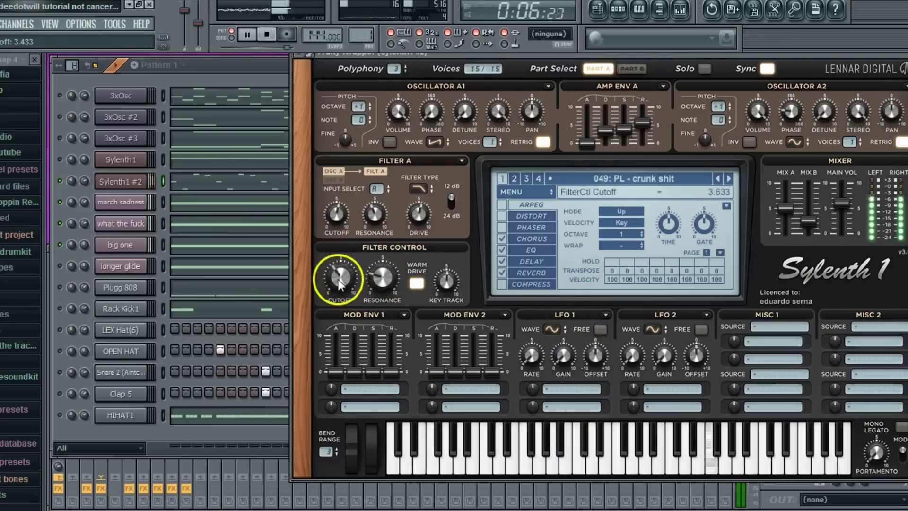
# Adjust the sustain and release of Amp Env A and set its decay to about 4.98.
pyautogui.moveTo(627, 127); pyautogui.dragTo(606, 154)
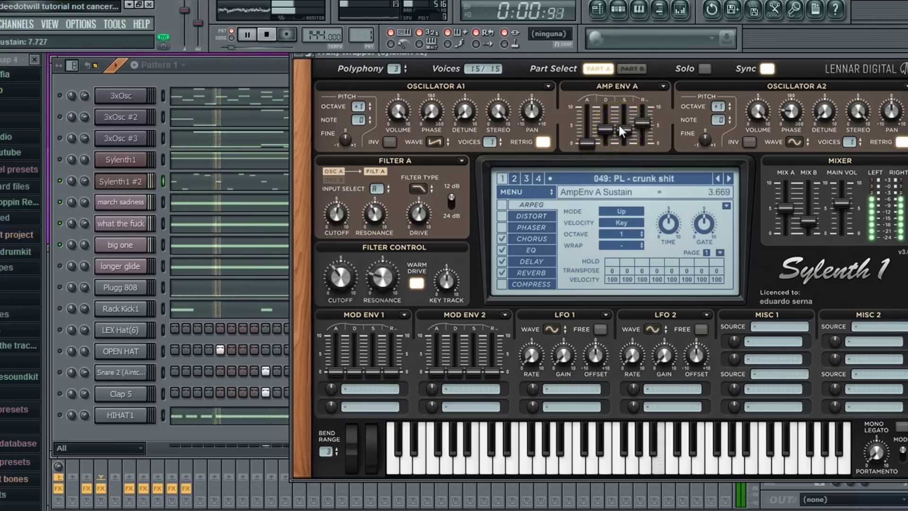
pyautogui.click(635, 121)
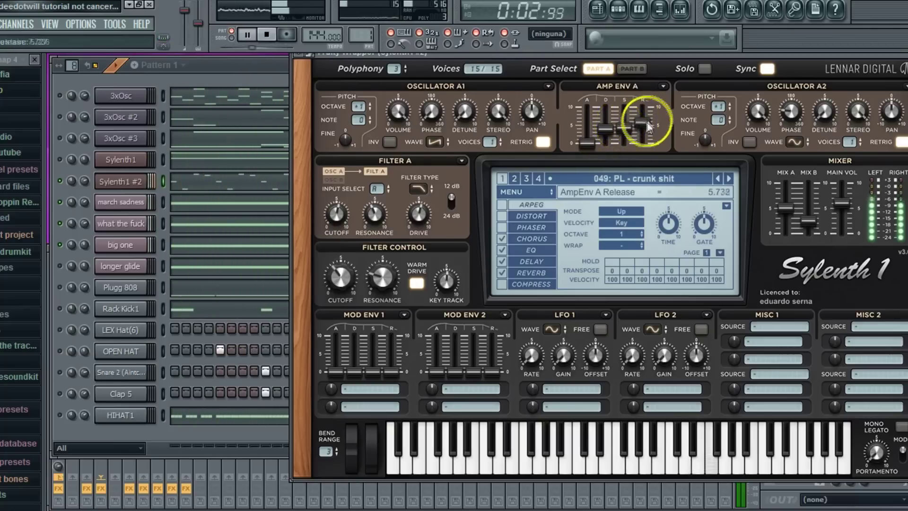
pyautogui.moveTo(636, 132); pyautogui.dragTo(607, 124)
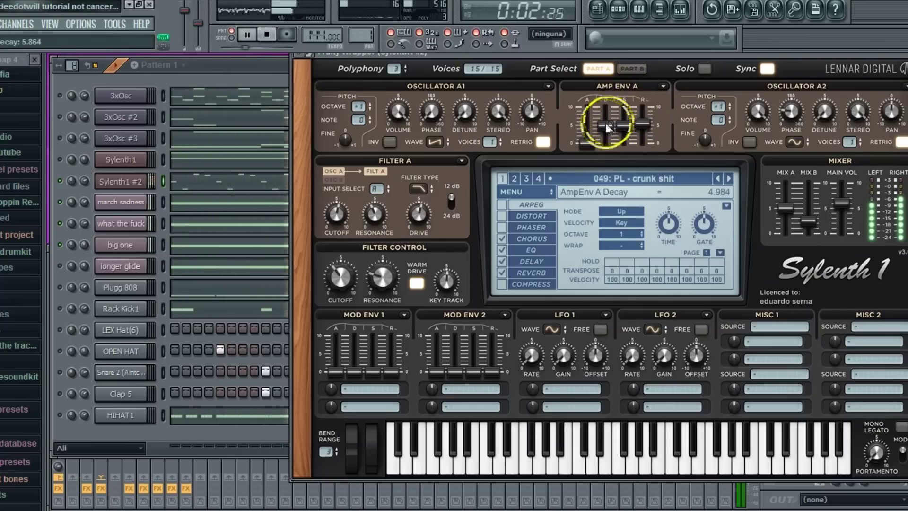
# Try all Sylenth1 #2 notes one octave lower starting on B4, return them to B5 and close the piano roll.
pyautogui.click(176, 180)
pyautogui.hotkey('ctrl', 'a')
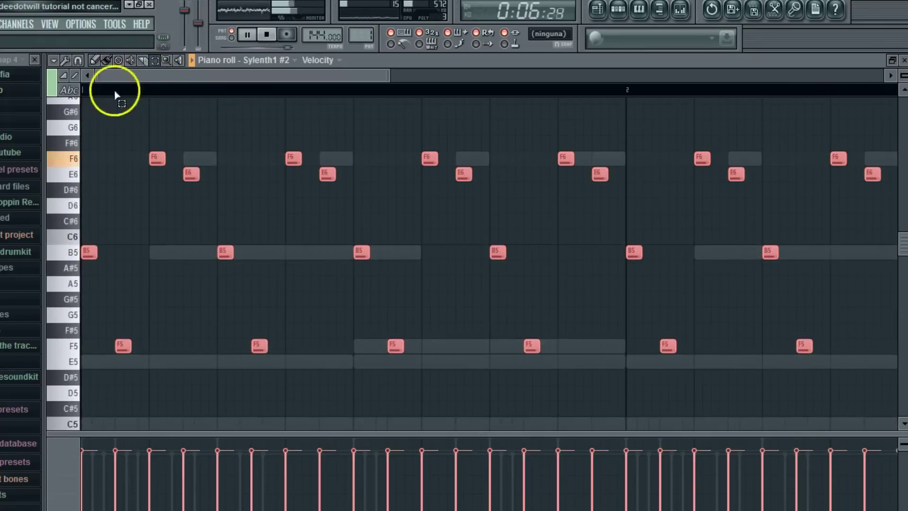
pyautogui.moveTo(89, 252); pyautogui.dragTo(71, 428)
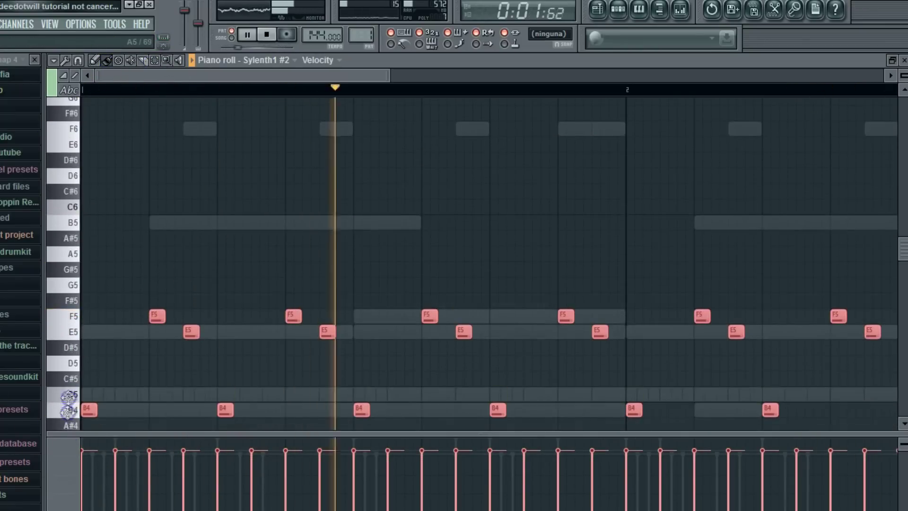
pyautogui.scroll(-3, 97, 336)
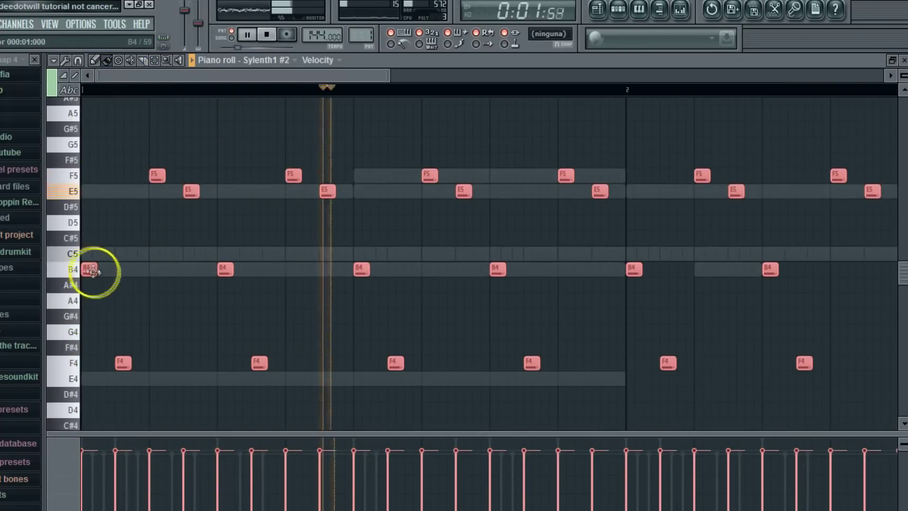
pyautogui.scroll(1, 89, 265)
pyautogui.moveTo(90, 315); pyautogui.dragTo(87, 343)
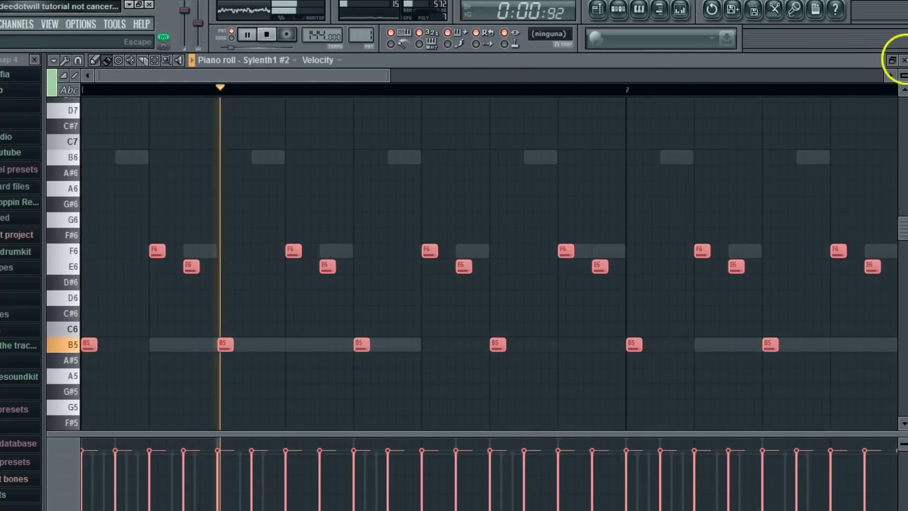
pyautogui.click(904, 60)
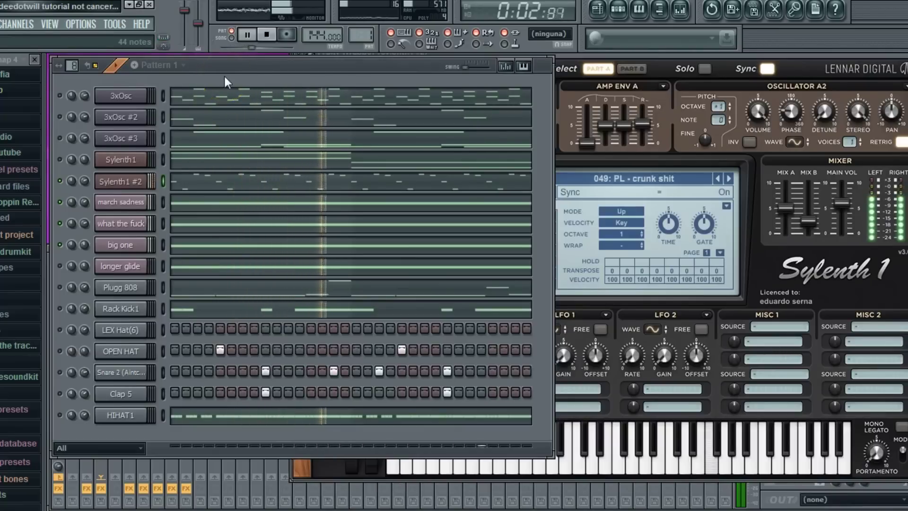
# Restart playback and unmute the channels from Plugg 808 down to HIHAT1.
pyautogui.rightClick(67, 180)
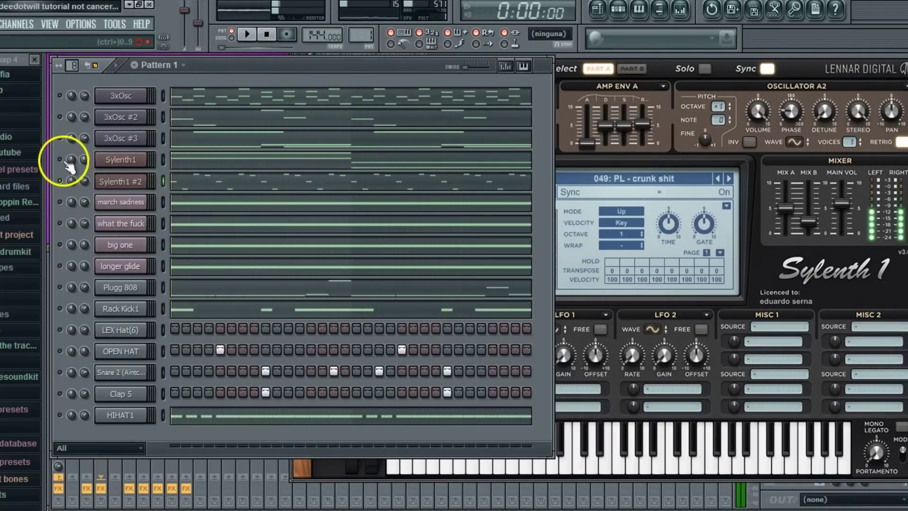
pyautogui.click(60, 160)
pyautogui.press('space')
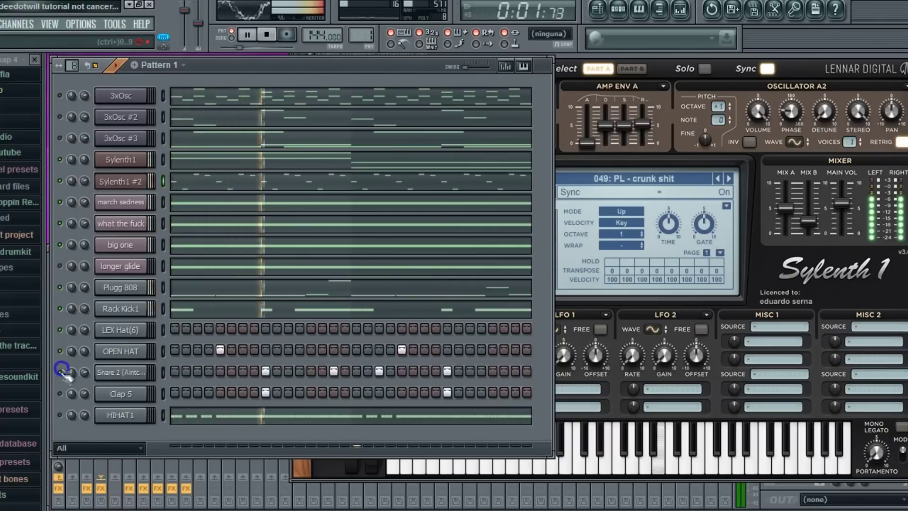
# Expand the drumkit folder in the browser and look through its sample kits.
pyautogui.click(12, 251)
pyautogui.click(61, 160)
pyautogui.click(67, 181)
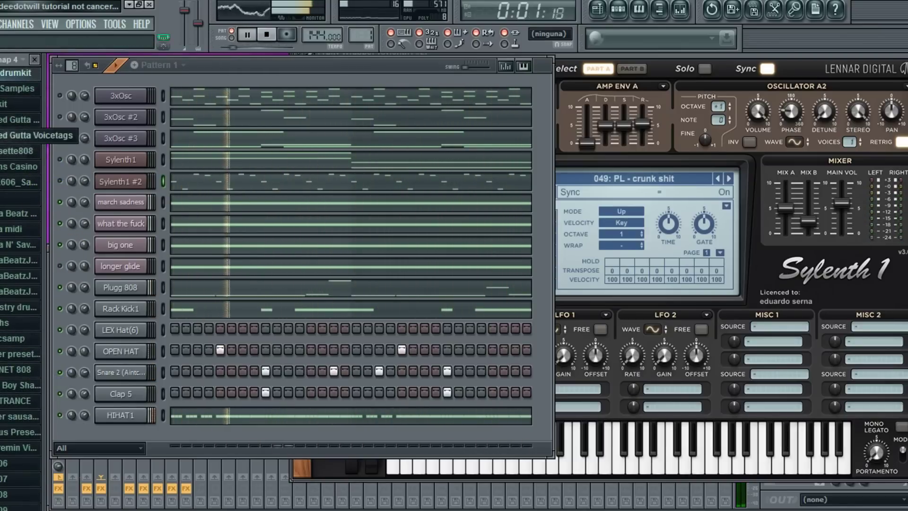
pyautogui.scroll(3, 21, 283)
pyautogui.scroll(-5, 20, 284)
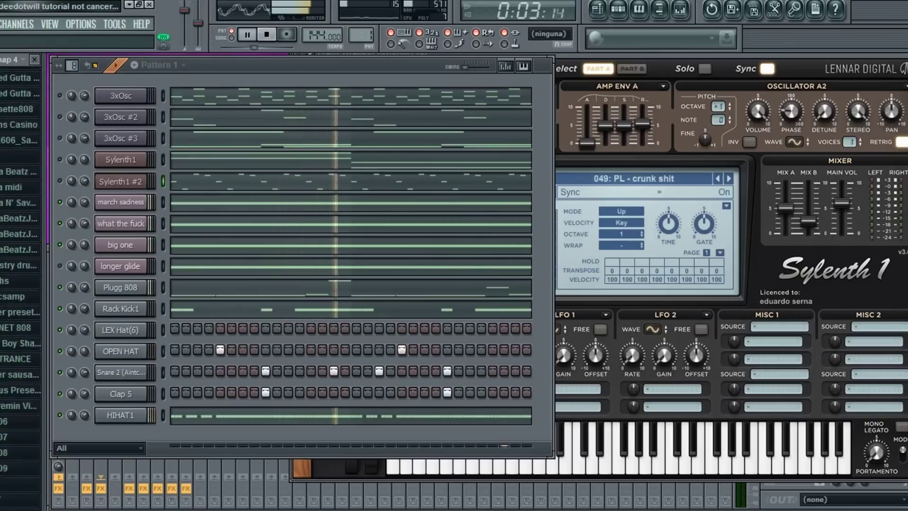
pyautogui.scroll(4, 20, 236)
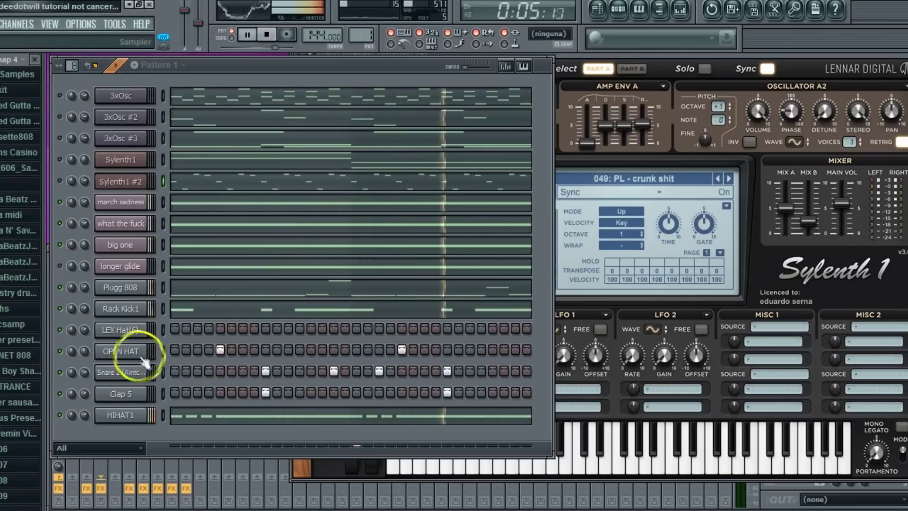
# Remove the OPEN HAT hits on steps 5 and 21 and place hits on steps 9, 17 and 25.
pyautogui.click(86, 331)
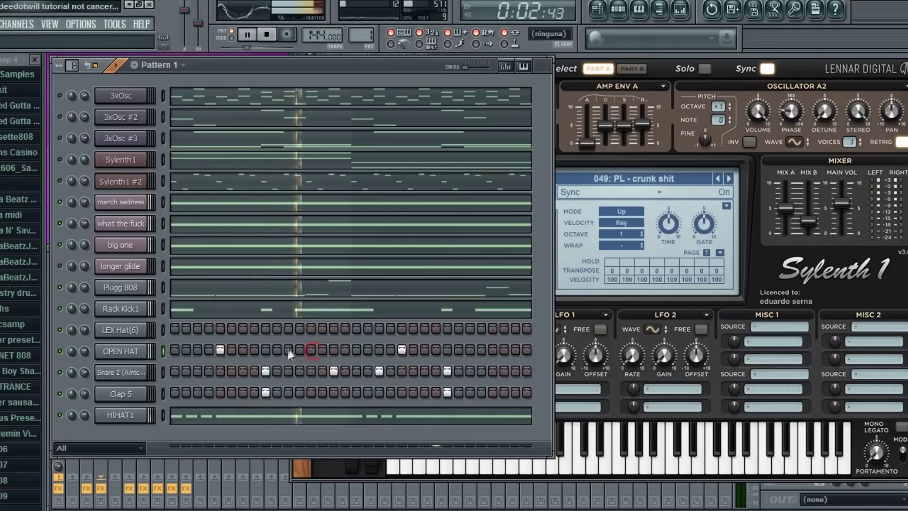
pyautogui.click(231, 353)
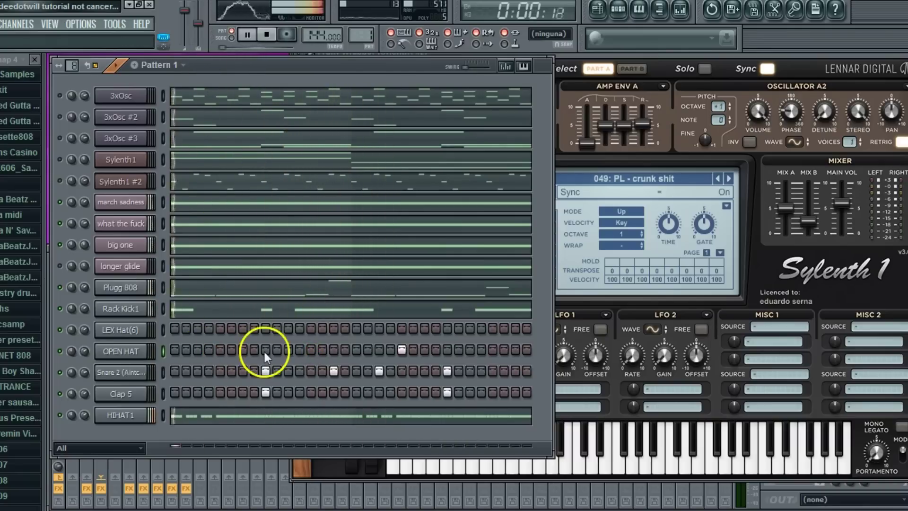
pyautogui.click(356, 350)
pyautogui.click(401, 350)
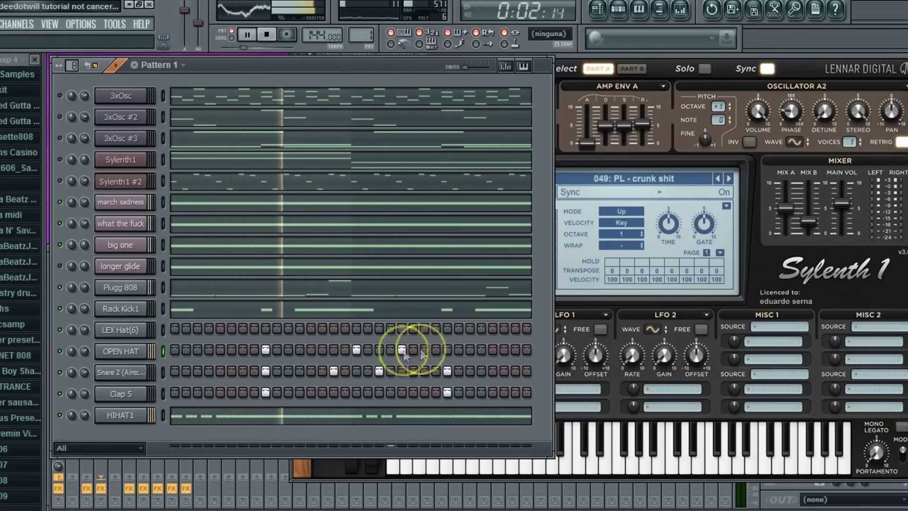
pyautogui.click(168, 334)
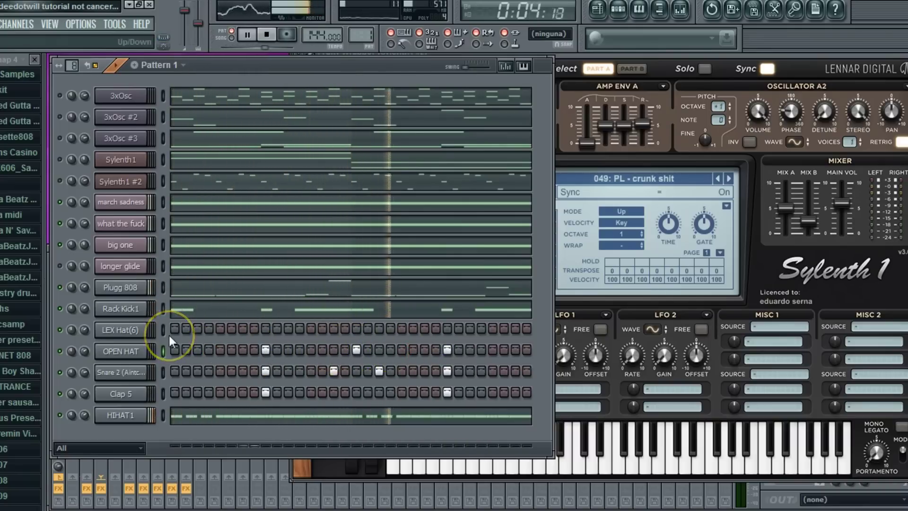
pyautogui.click(169, 335)
pyautogui.scroll(-4, 20, 255)
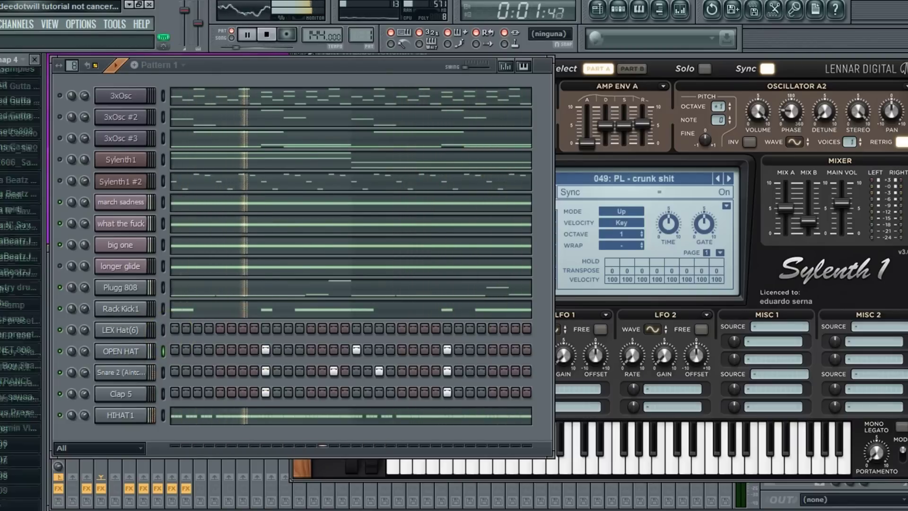
# Unmute Sylenth1 #2 to listen to it with the drums, mute it again and select the OPEN HAT channel.
pyautogui.scroll(6, 21, 255)
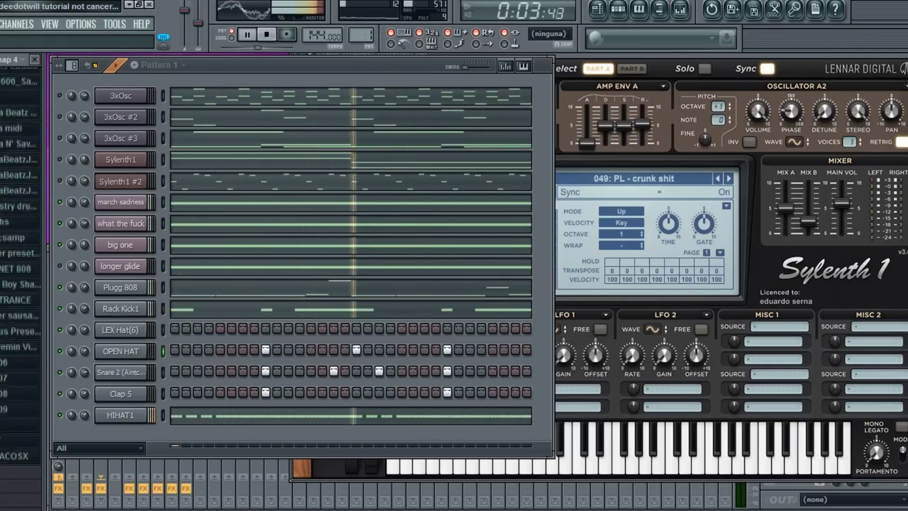
pyautogui.scroll(1, 20, 255)
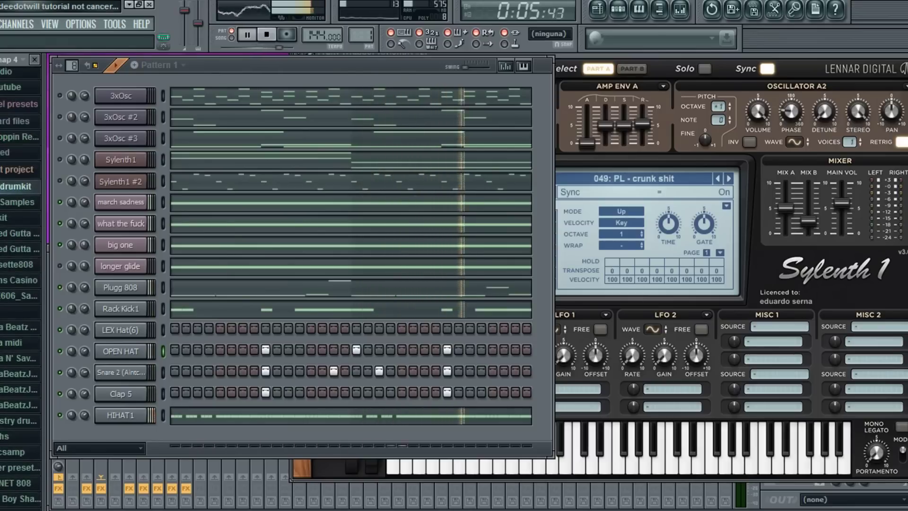
pyautogui.click(60, 180)
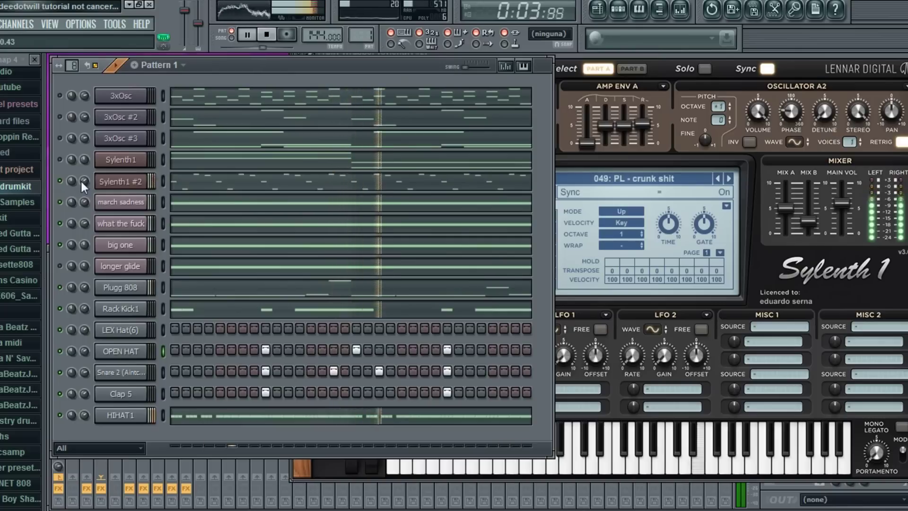
pyautogui.click(256, 72)
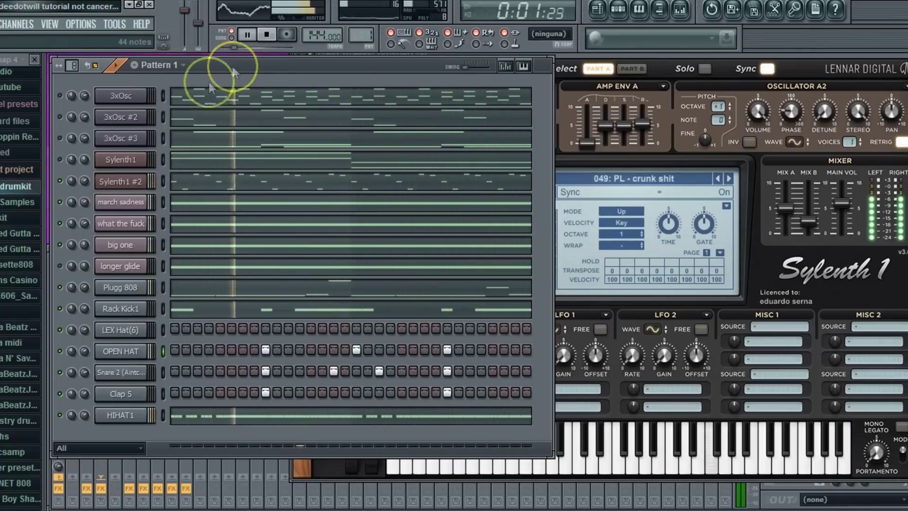
pyautogui.click(60, 181)
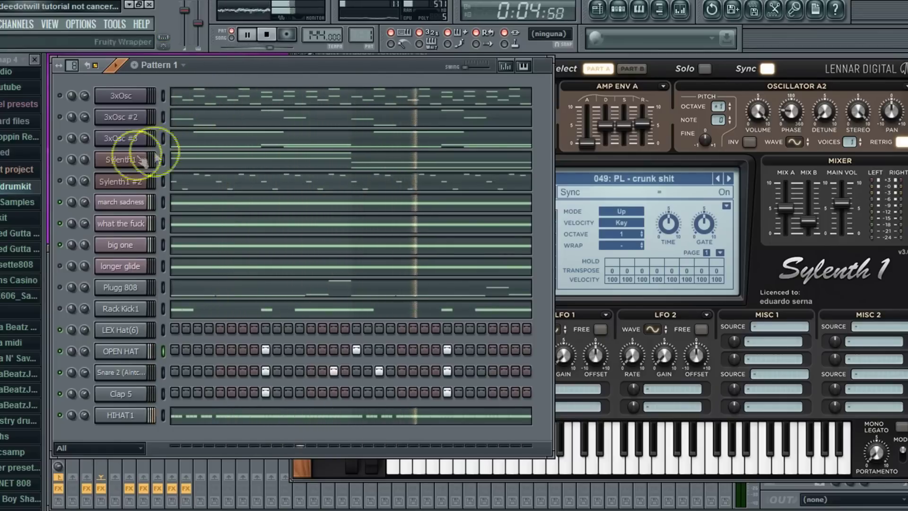
pyautogui.scroll(-2, 19, 179)
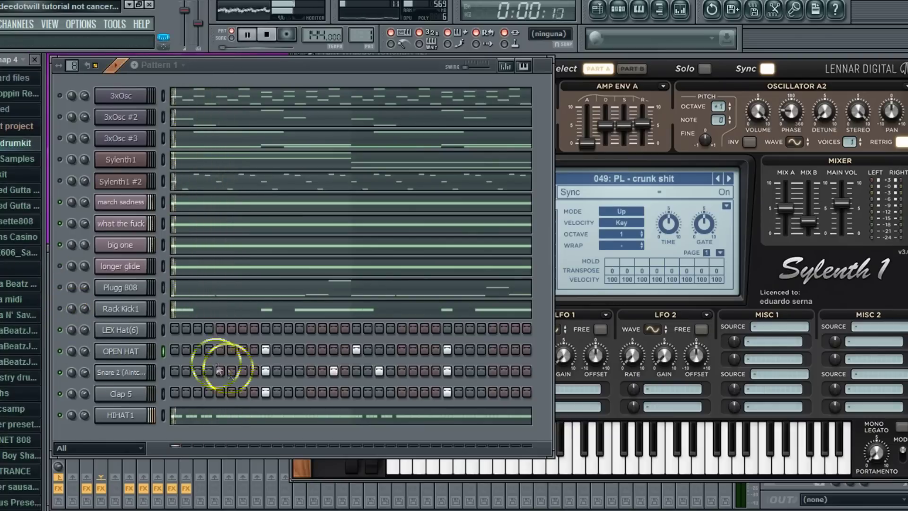
pyautogui.click(163, 353)
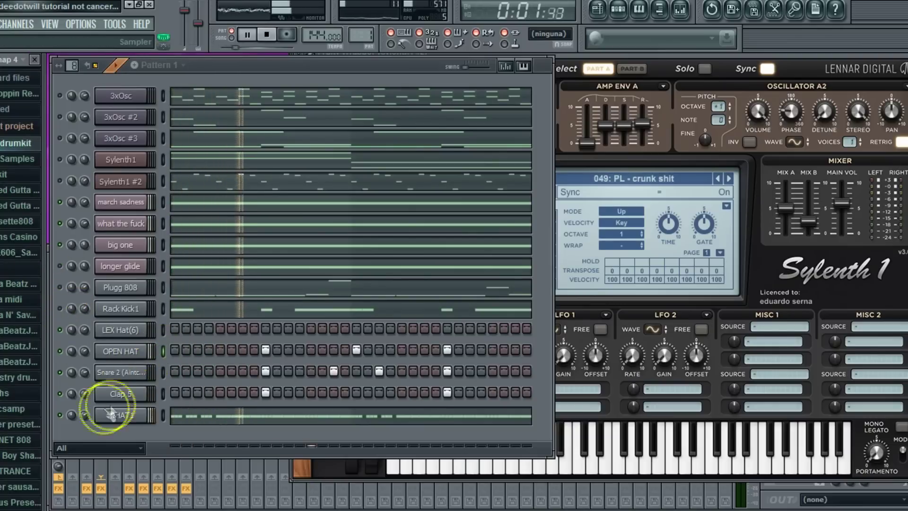
# Stop playback, clone the HIHAT1 channel and open the piano roll of the clone.
pyautogui.press('space')
pyautogui.rightClick(106, 418)
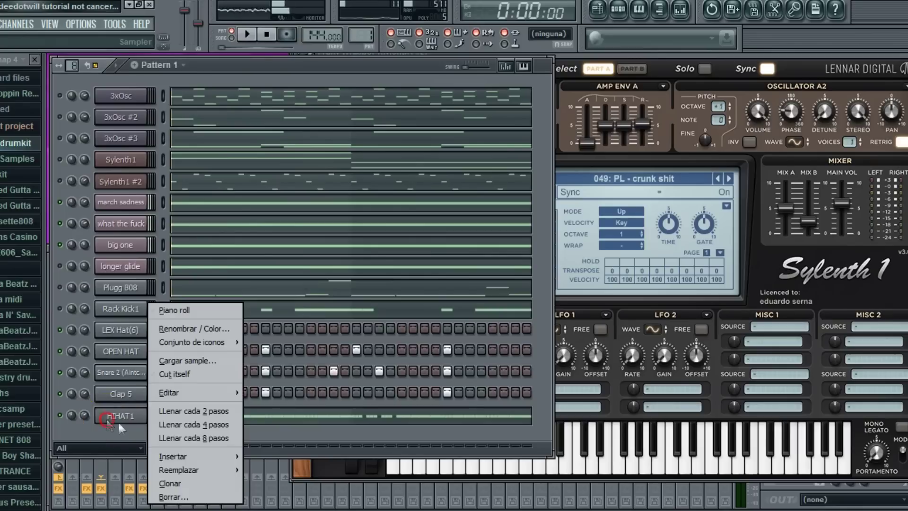
pyautogui.click(170, 483)
pyautogui.rightClick(163, 437)
pyautogui.click(172, 314)
# Replace the cloned hi-hat's notes with three equal C5 notes across beat 1 and three across beat 3 of bar 1.
pyautogui.click(104, 259)
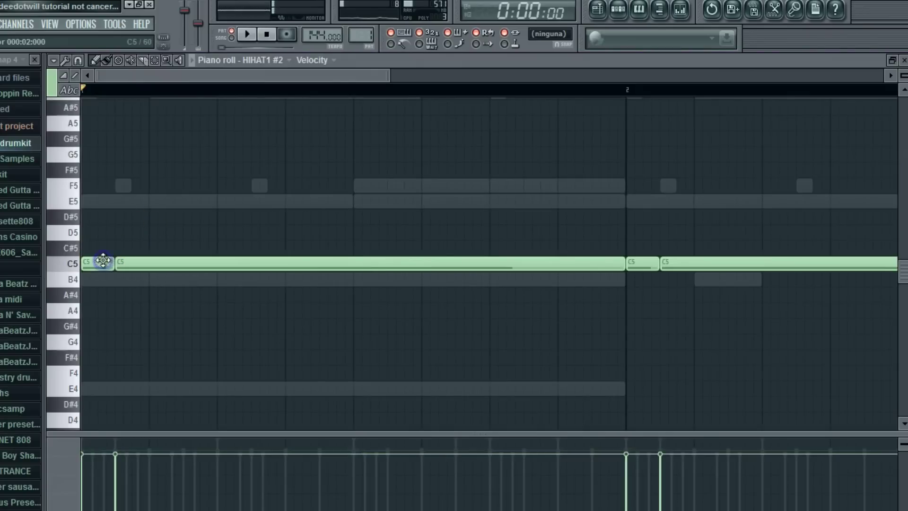
pyautogui.press('Delete')
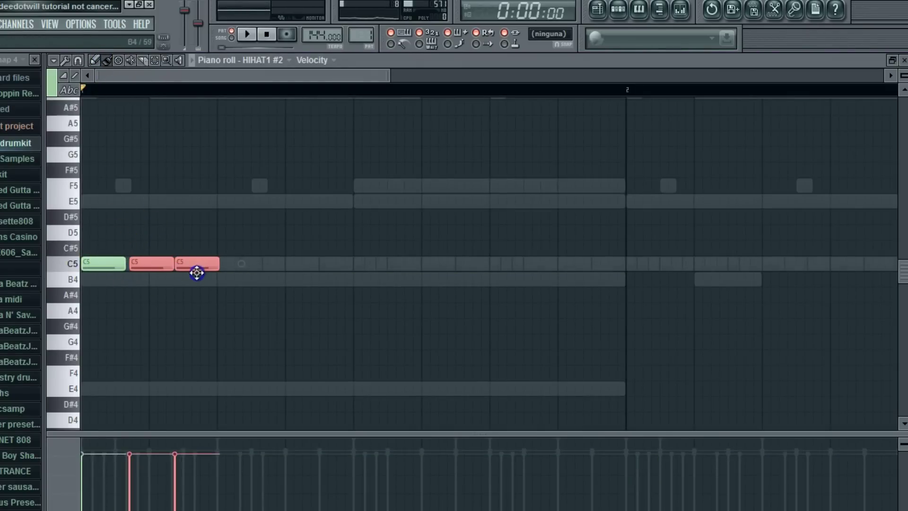
pyautogui.press('space')
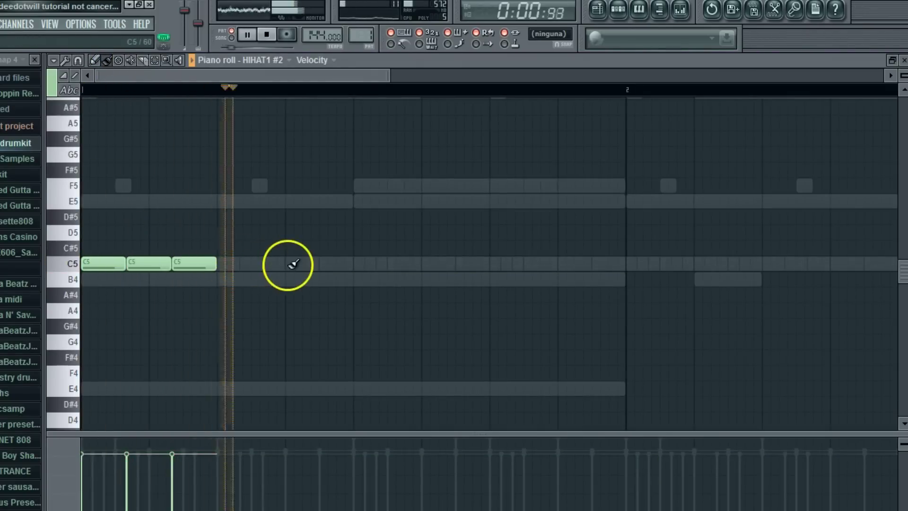
pyautogui.moveTo(355, 265); pyautogui.dragTo(464, 264)
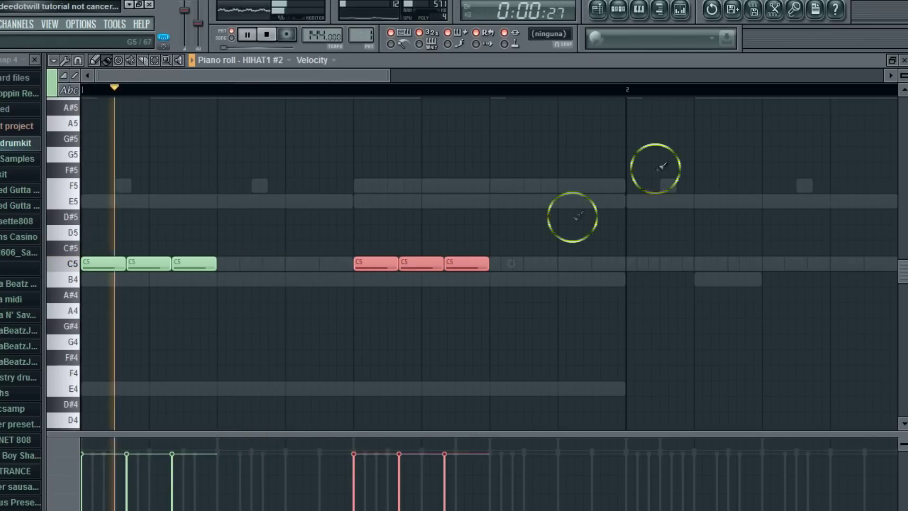
# Close the piano roll and test HIHAT1 #2 on the keyboard in its miscellaneous channel settings.
pyautogui.click(904, 60)
pyautogui.press('space')
pyautogui.click(571, 140)
pyautogui.click(590, 302)
pyautogui.press('space')
# Add three equal C5 notes across beat 1 and three across beat 3 of bar 2 in HIHAT1 #2.
pyautogui.click(233, 435)
pyautogui.moveTo(112, 74); pyautogui.dragTo(265, 102)
pyautogui.moveTo(347, 263); pyautogui.dragTo(473, 264)
pyautogui.moveTo(432, 78); pyautogui.dragTo(508, 95)
pyautogui.moveTo(409, 264); pyautogui.dragTo(520, 266)
pyautogui.click(831, 88)
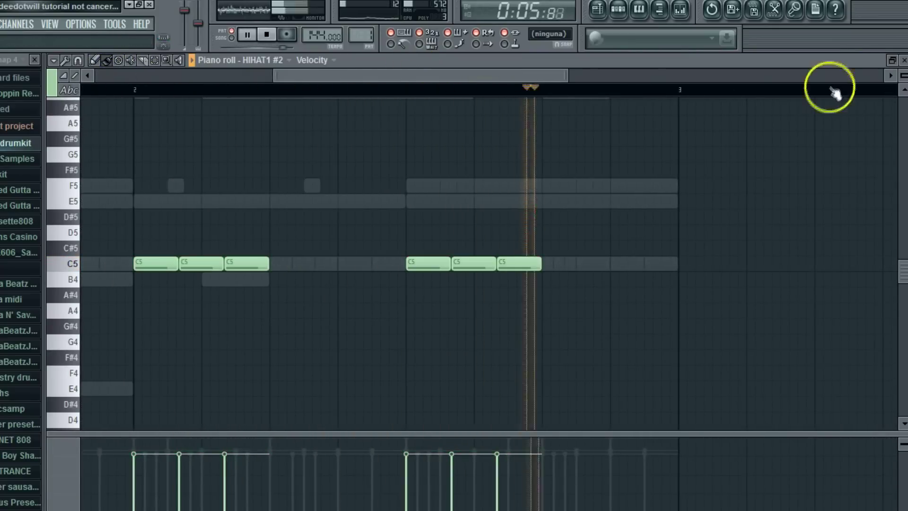
# Close the piano roll and set the root note of HIHAT1 #2 to D6.
pyautogui.click(903, 60)
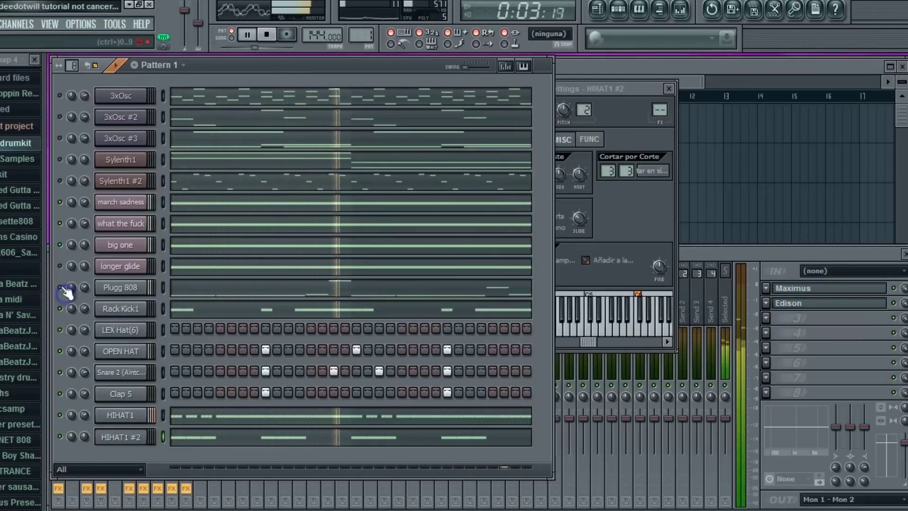
pyautogui.click(118, 436)
pyautogui.rightClick(643, 330)
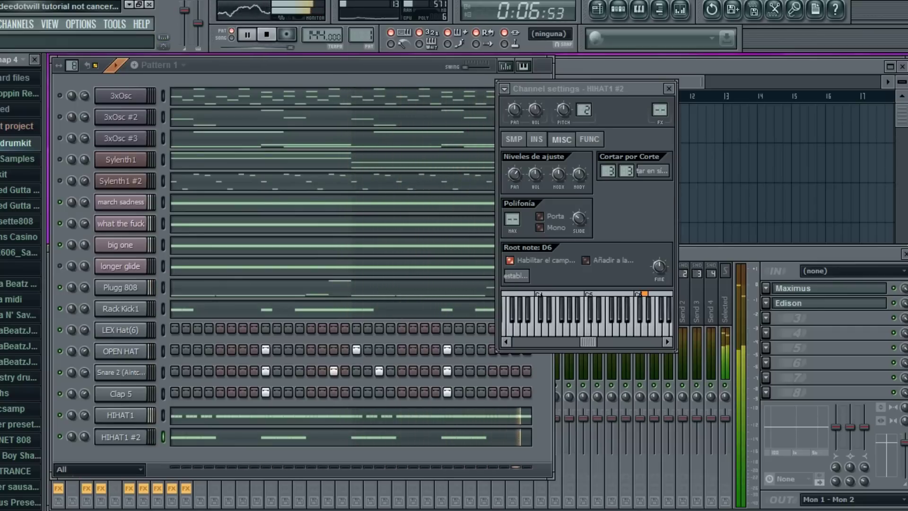
# Place an F#4 note on beat 2 of bar 1 in the Waka HiHat piano roll and lower its velocity.
pyautogui.scroll(3, 21, 236)
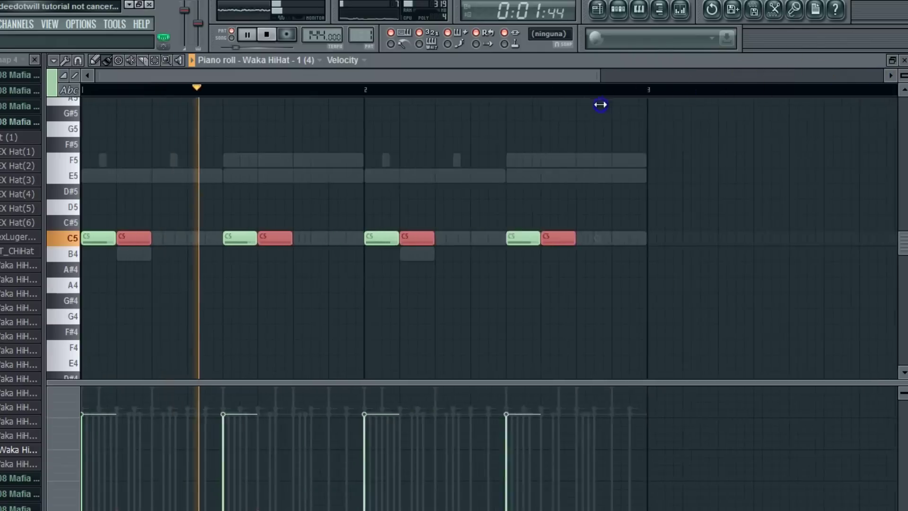
pyautogui.scroll(-3, 241, 197)
pyautogui.click(194, 238)
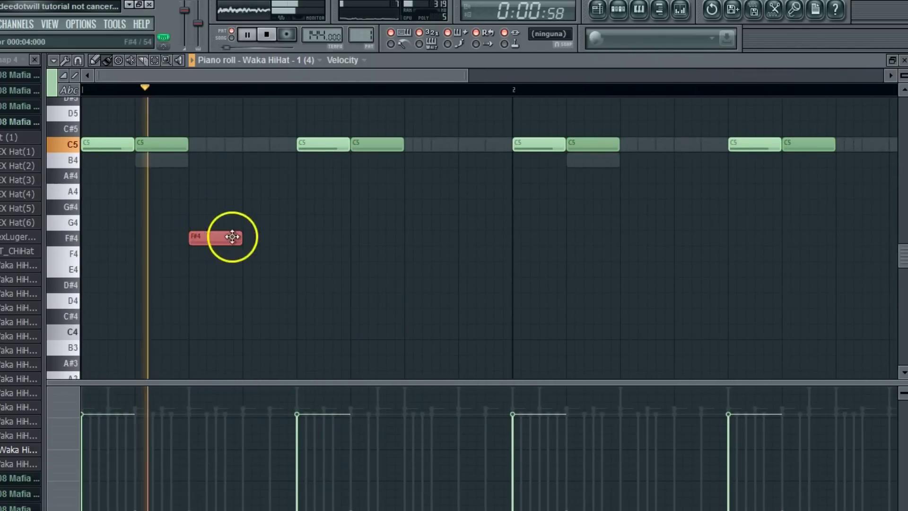
pyautogui.click(204, 423)
pyautogui.press('space')
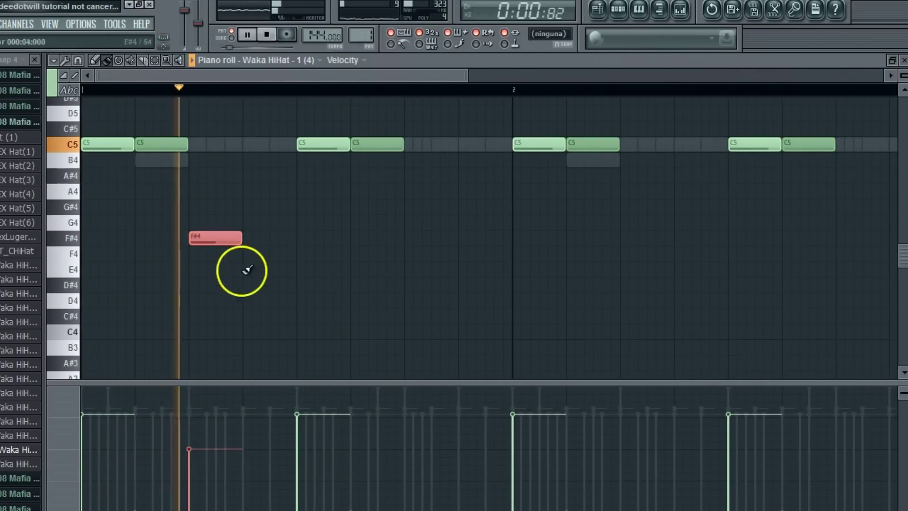
pyautogui.press('space')
# Fill beat 2 of bar 1 with three equal F#4 notes ending exactly where beat 3 starts.
pyautogui.moveTo(285, 77)
pyautogui.mouseDown()
pyautogui.moveTo(420, 83)
pyautogui.moveTo(274, 77)
pyautogui.mouseUp()
pyautogui.press('space')
pyautogui.moveTo(375, 237); pyautogui.dragTo(356, 244)
pyautogui.rightClick(272, 237)
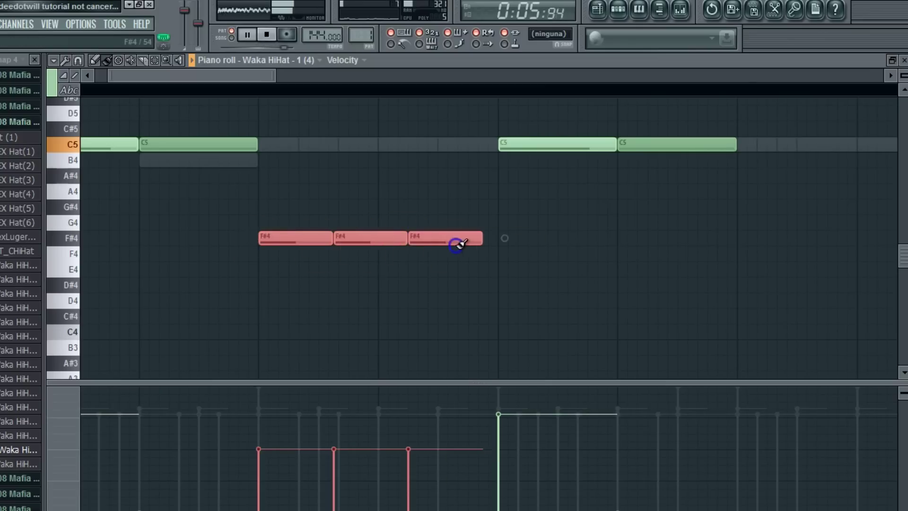
pyautogui.press('space')
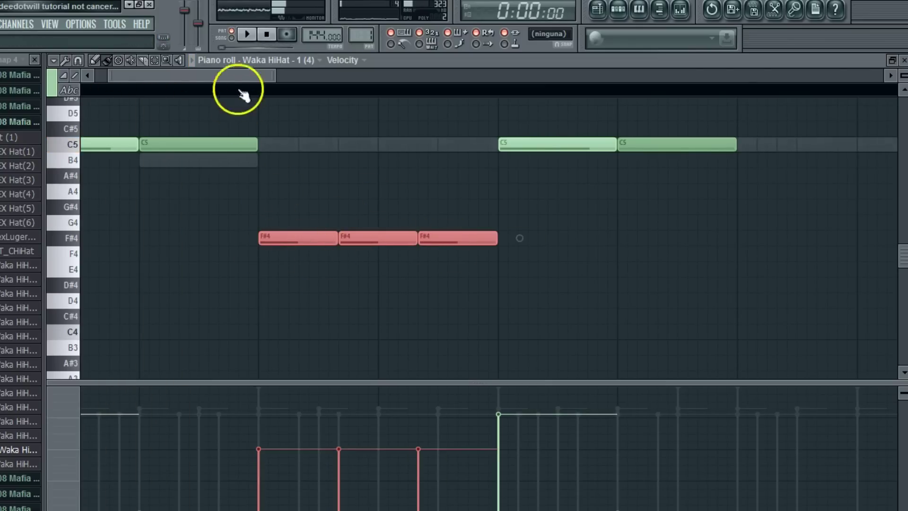
# Move the three F#4 notes up to C5 and split each into two equal short notes.
pyautogui.press('space')
pyautogui.moveTo(239, 79); pyautogui.dragTo(266, 74)
pyautogui.click(155, 61)
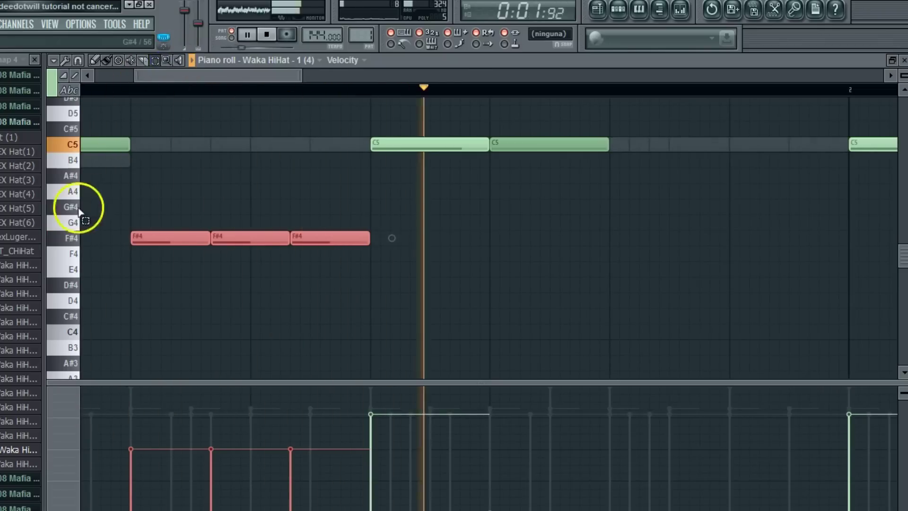
pyautogui.moveTo(290, 237); pyautogui.dragTo(290, 141)
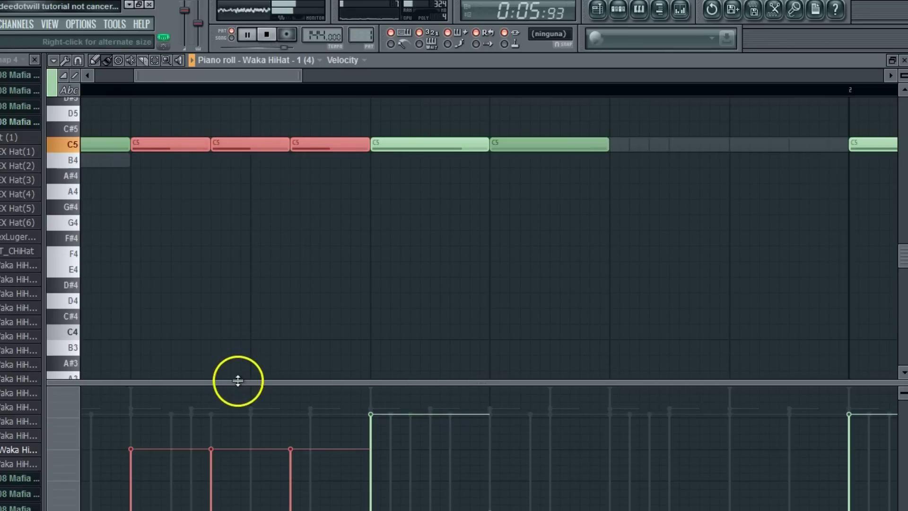
pyautogui.moveTo(238, 380); pyautogui.dragTo(238, 318)
pyautogui.moveTo(365, 207)
pyautogui.mouseDown()
pyautogui.moveTo(326, 210)
pyautogui.moveTo(368, 208)
pyautogui.mouseUp()
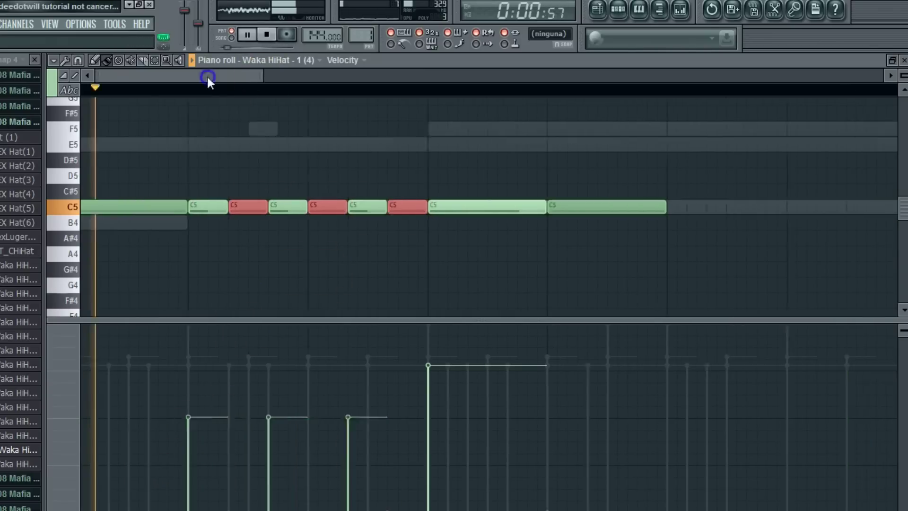
# Edit the fine pitch of the six short notes, raising the first, lowering the third and dropping the fifth to about -920 cents.
pyautogui.click(349, 62)
pyautogui.click(370, 154)
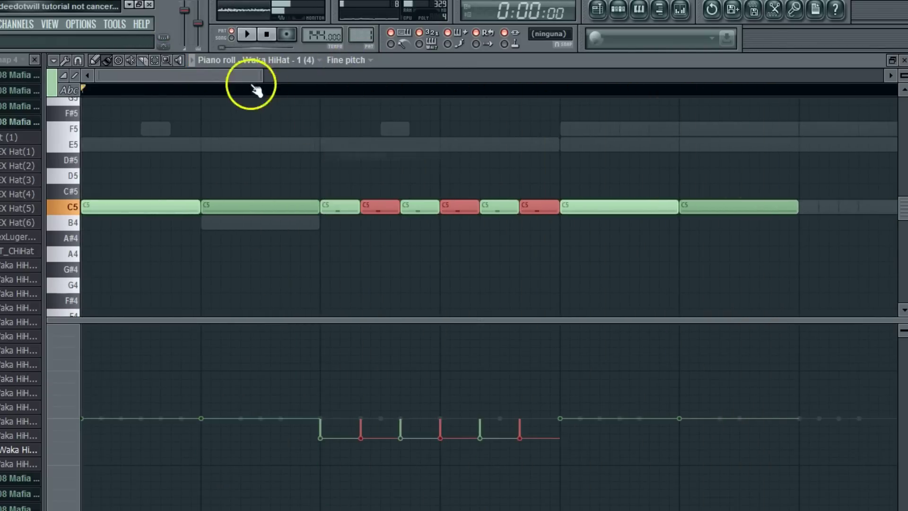
pyautogui.press('space')
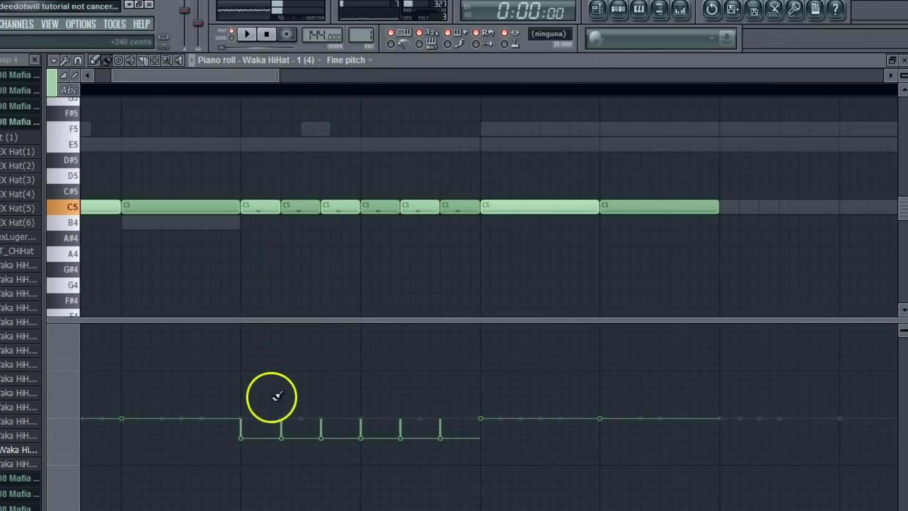
pyautogui.click(252, 402)
pyautogui.press('space')
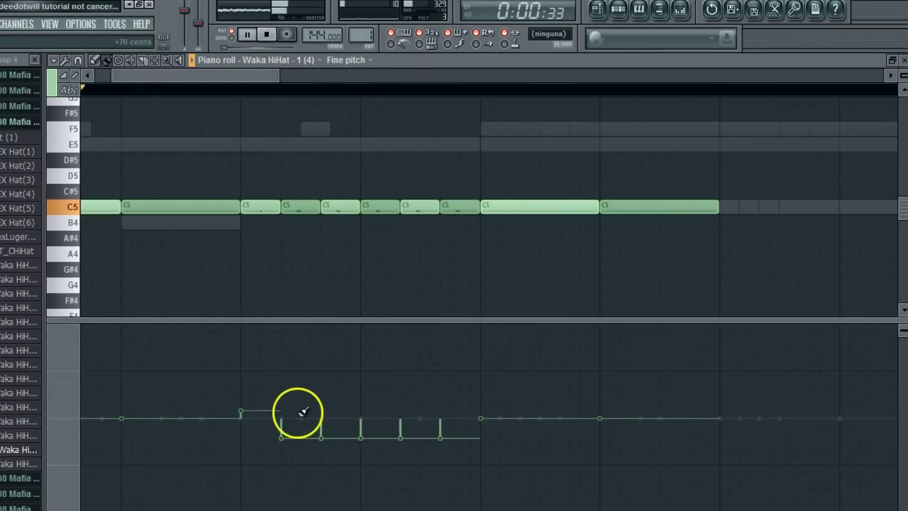
pyautogui.click(361, 459)
pyautogui.press('space')
pyautogui.click(411, 471)
pyautogui.press('space')
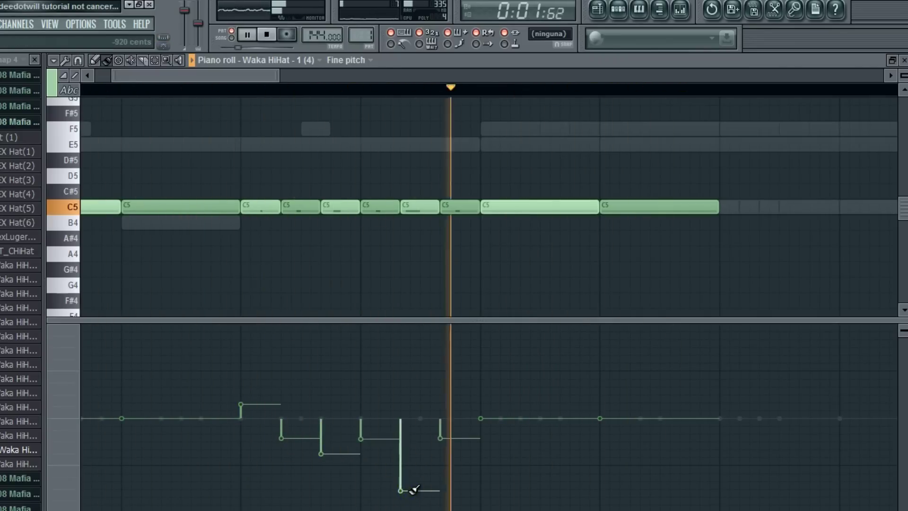
# Clear the old notes from beat 3 onward and duplicate the first two beats' hat pattern into beats 3 and 4.
pyautogui.scroll(-1, 306, 79)
pyautogui.scroll(-3, 307, 79)
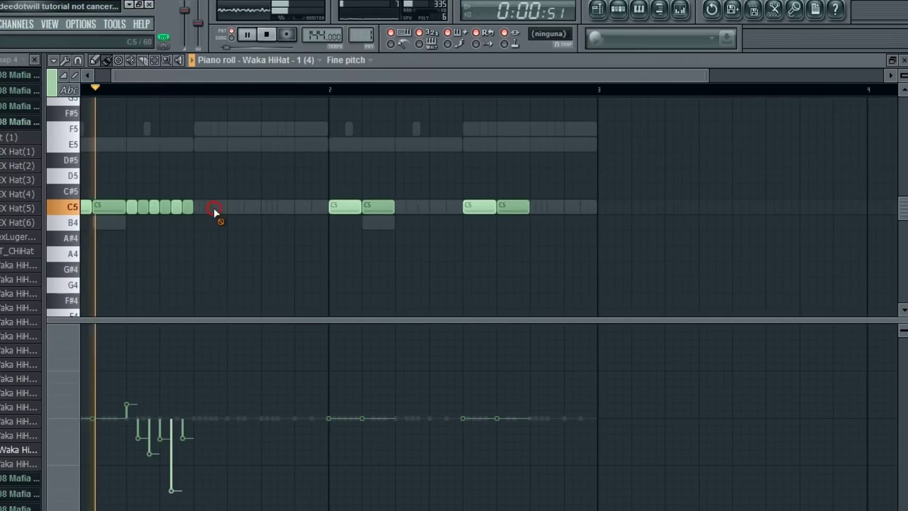
pyautogui.click(54, 62)
pyautogui.moveTo(75, 88)
pyautogui.click(175, 128)
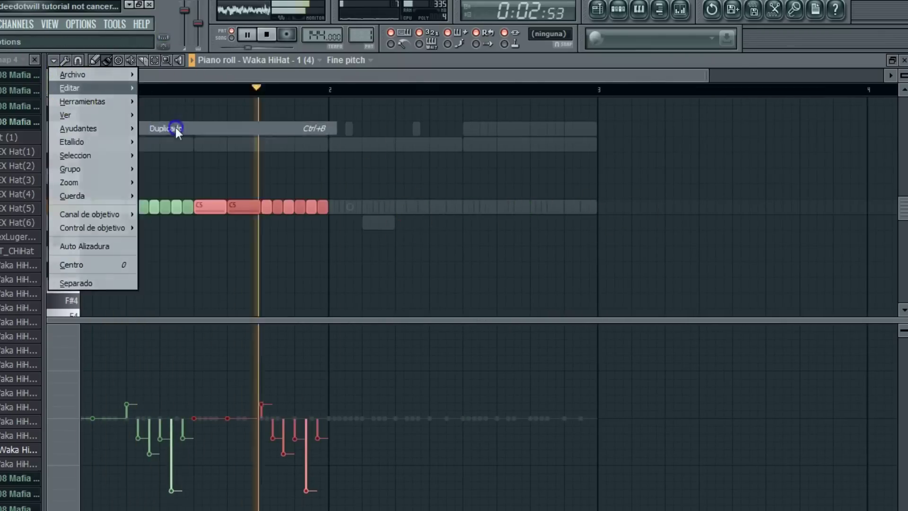
# Duplicate bar 1's complete Waka HiHat pattern into bar 2 and close the piano roll.
pyautogui.moveTo(207, 77); pyautogui.dragTo(118, 85)
pyautogui.click(261, 232)
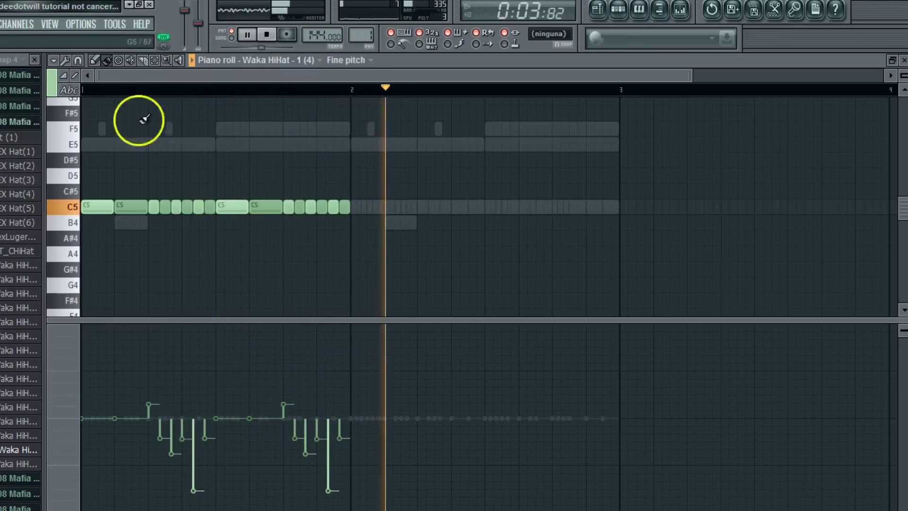
pyautogui.click(53, 61)
pyautogui.moveTo(69, 88)
pyautogui.click(199, 122)
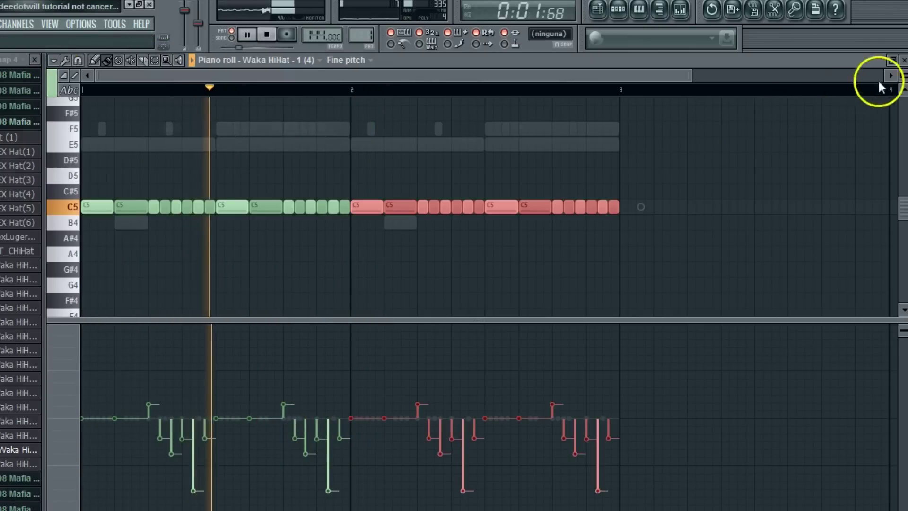
pyautogui.click(903, 60)
# Set the root note of the Waka HiHat channel to A5 and adjust the channel's volume.
pyautogui.click(132, 367)
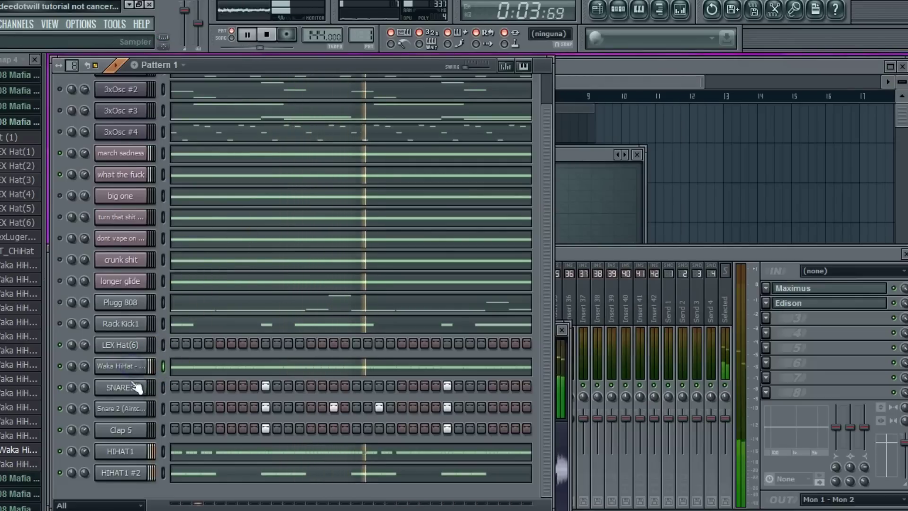
pyautogui.click(124, 368)
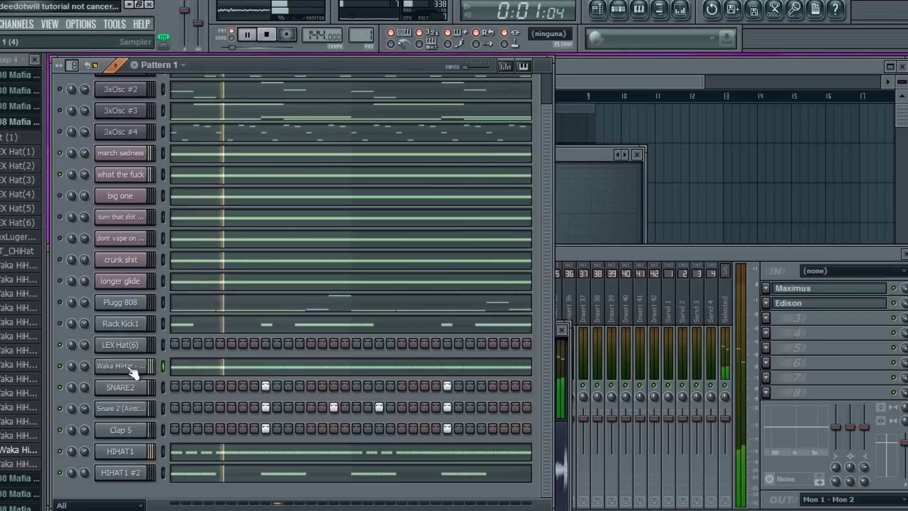
pyautogui.click(132, 369)
pyautogui.click(463, 359)
pyautogui.click(629, 328)
pyautogui.rightClick(637, 328)
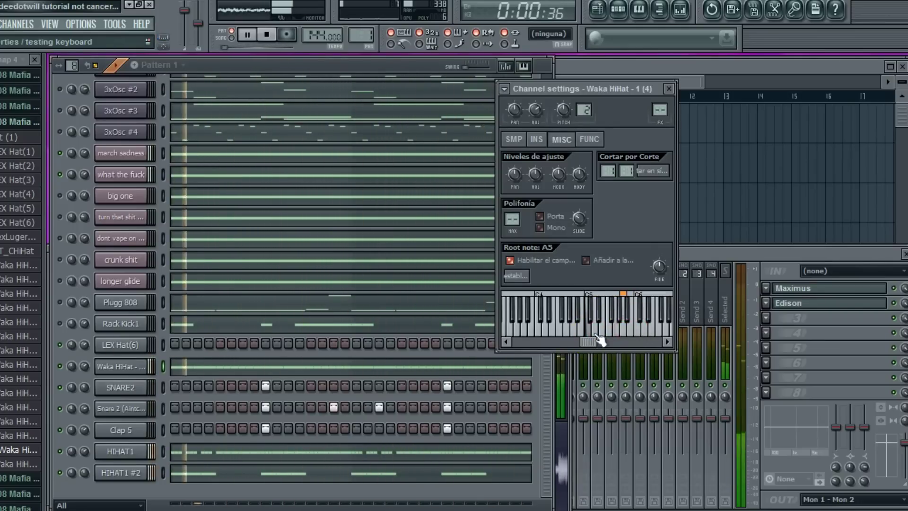
pyautogui.moveTo(85, 366); pyautogui.dragTo(70, 391)
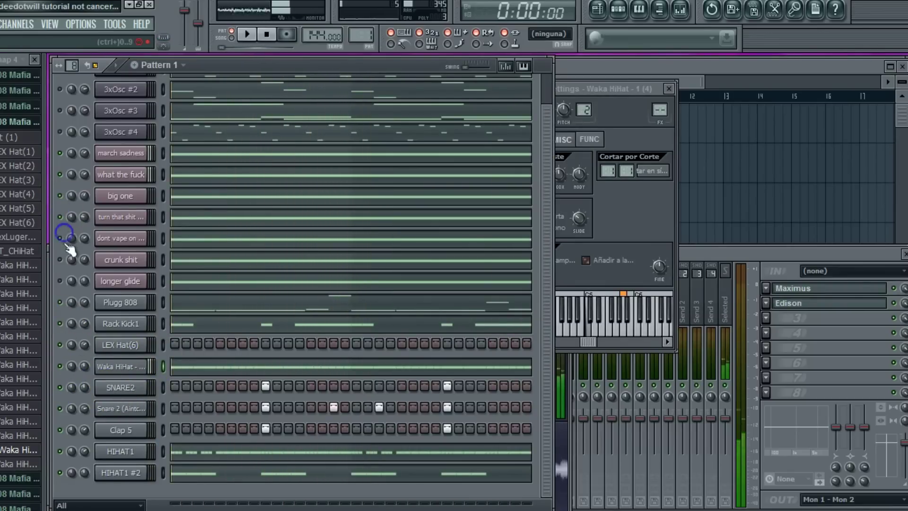
# Set the Waka HiHat channel's root note to B5 while auditioning the pattern.
pyautogui.press('space')
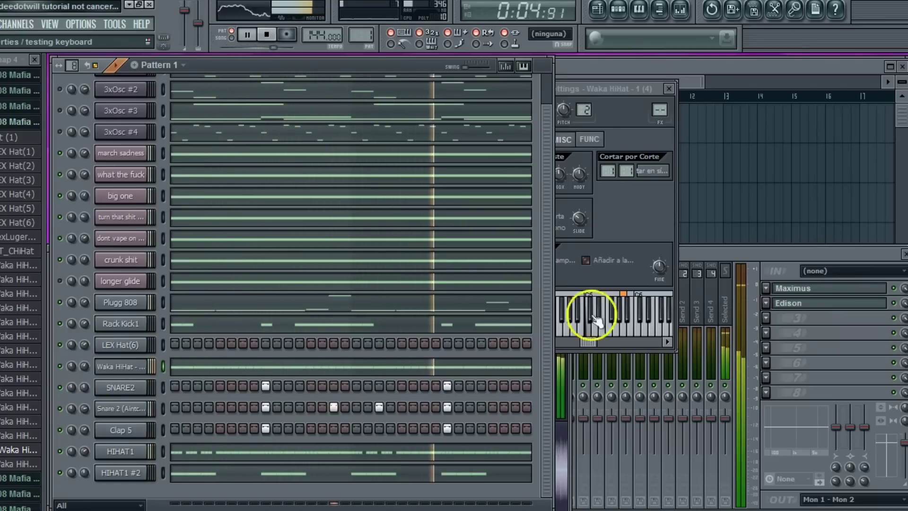
pyautogui.click(630, 330)
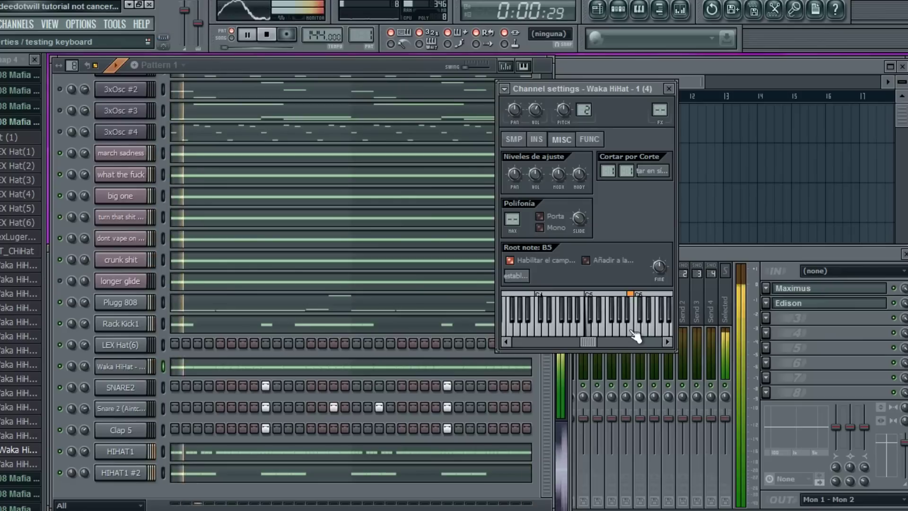
pyautogui.moveTo(531, 305); pyautogui.dragTo(208, 73)
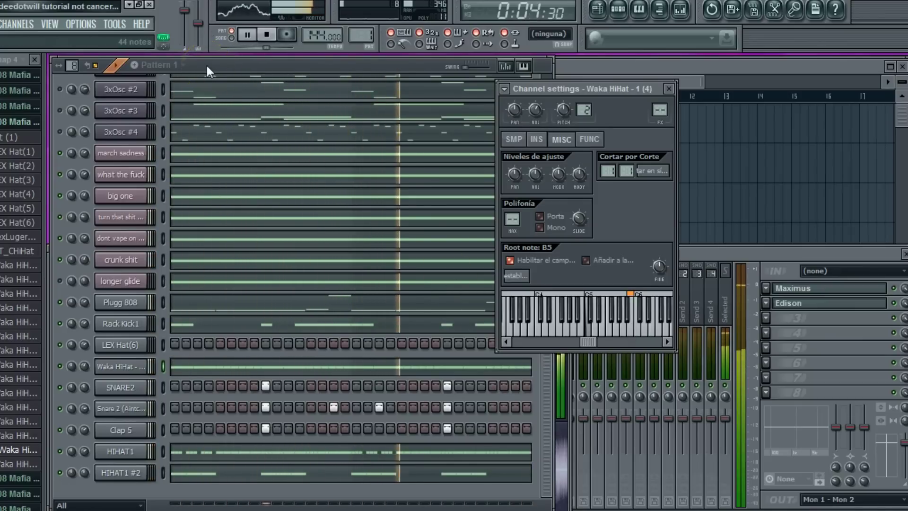
pyautogui.click(206, 67)
pyautogui.press('space')
pyautogui.click(60, 281)
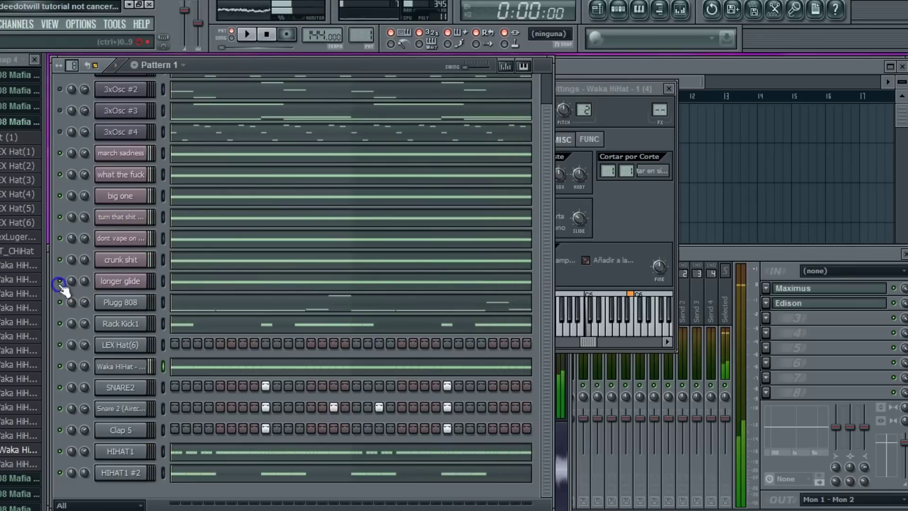
# Split Pattern 1 by channel into individual patterns and enlarge the playlist.
pyautogui.click(173, 66)
pyautogui.click(240, 226)
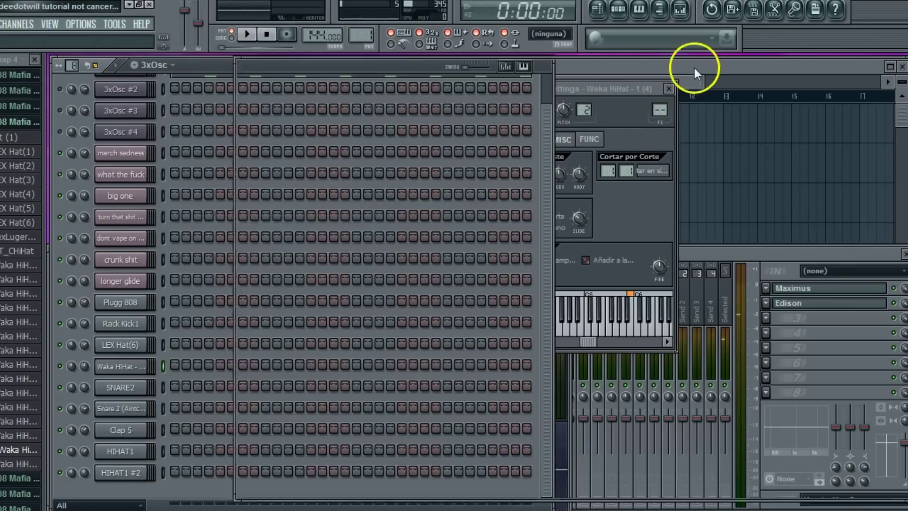
pyautogui.click(694, 67)
# Paint the "march sadness" pattern along Track 1 from bar 1 through bar 32.
pyautogui.click(249, 61)
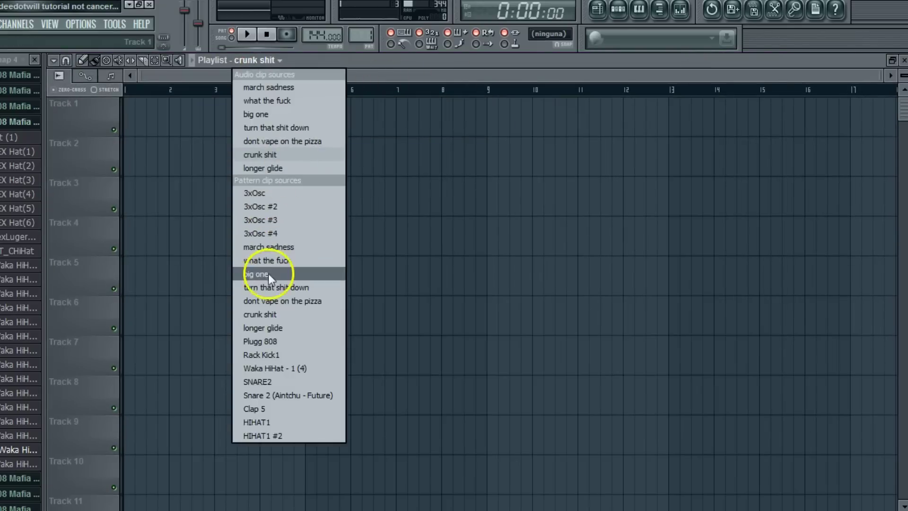
pyautogui.click(267, 246)
pyautogui.moveTo(228, 197)
pyautogui.mouseDown()
pyautogui.moveTo(536, 216)
pyautogui.moveTo(772, 205)
pyautogui.mouseUp()
pyautogui.moveTo(402, 196); pyautogui.dragTo(257, 63)
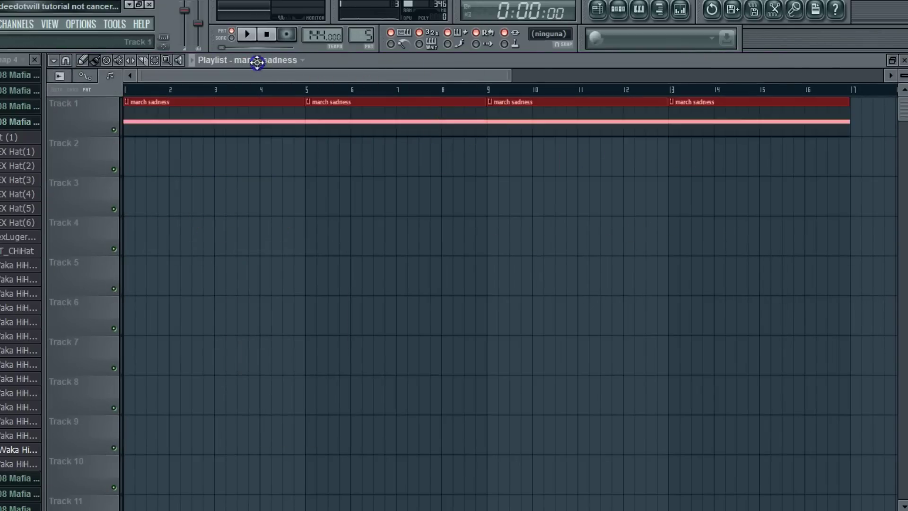
pyautogui.press('space')
pyautogui.moveTo(531, 75); pyautogui.dragTo(880, 75)
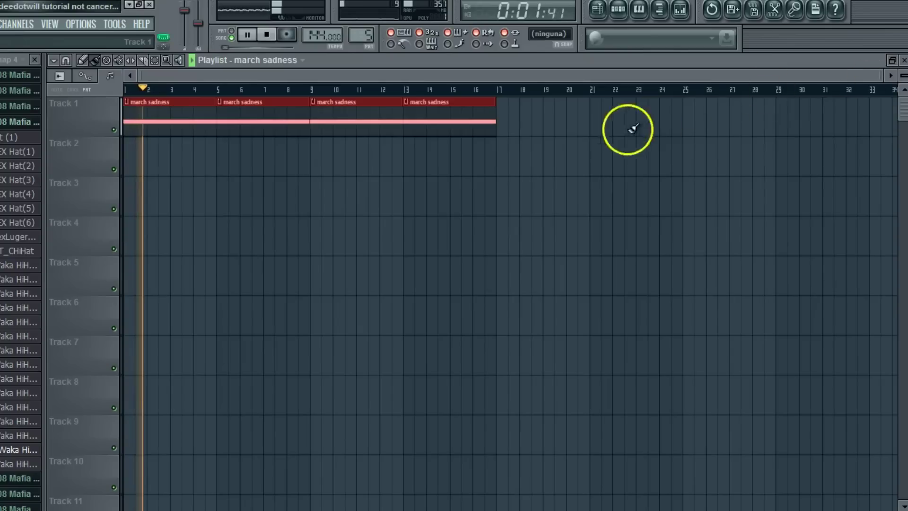
pyautogui.click(518, 118)
pyautogui.moveTo(519, 118)
pyautogui.mouseDown()
pyautogui.moveTo(798, 126)
pyautogui.moveTo(784, 132)
pyautogui.mouseUp()
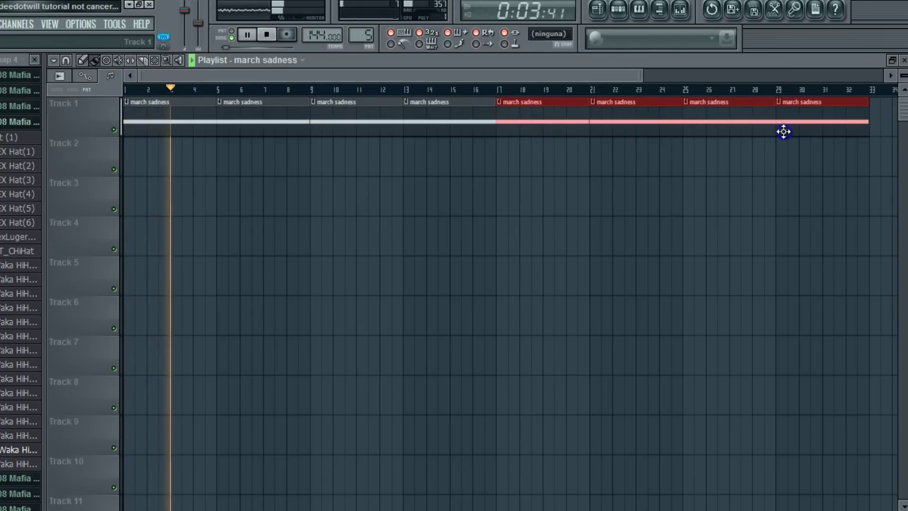
# Fill bars 1–32 with the "what the fuck" pattern on Track 2 and the "big one" pattern on Track 3.
pyautogui.click(281, 69)
pyautogui.click(274, 260)
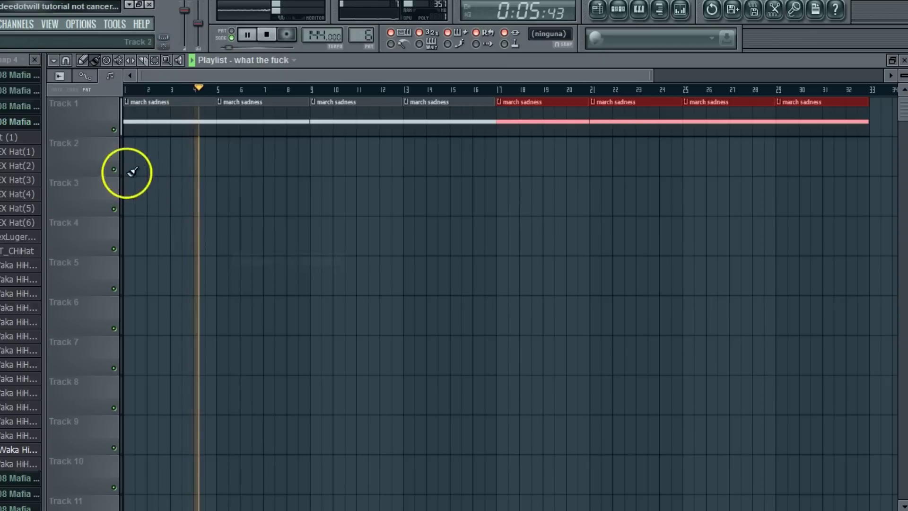
pyautogui.moveTo(130, 173); pyautogui.dragTo(702, 161)
pyautogui.moveTo(612, 163); pyautogui.dragTo(789, 162)
pyautogui.click(283, 61)
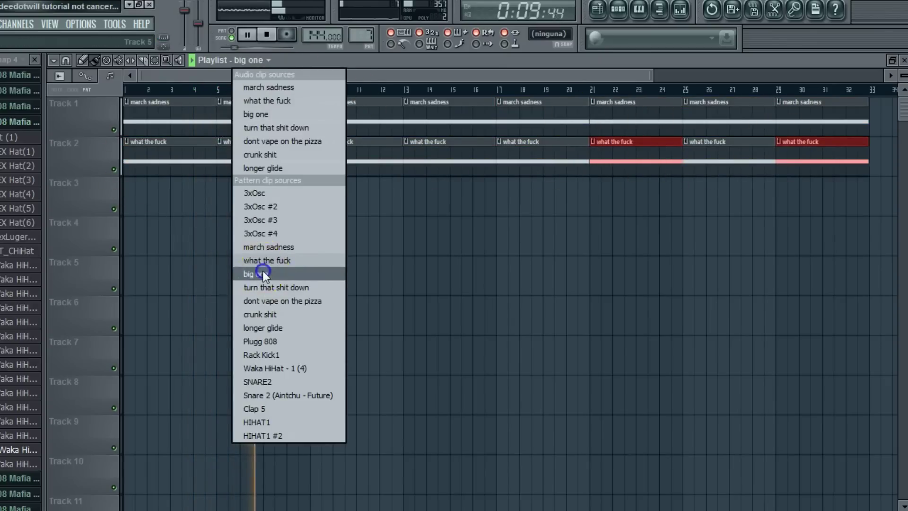
pyautogui.click(263, 273)
pyautogui.moveTo(134, 195)
pyautogui.mouseDown()
pyautogui.moveTo(679, 192)
pyautogui.moveTo(833, 203)
pyautogui.mouseUp()
# Fill bars 1–32 with "turn that shit down" on Track 4 and "dont vape on the pizza" on Track 5.
pyautogui.click(286, 61)
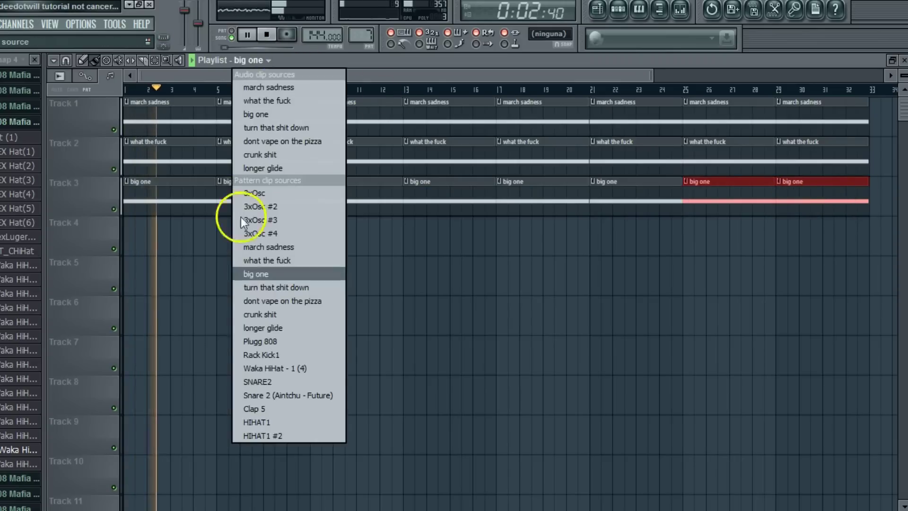
pyautogui.click(242, 288)
pyautogui.moveTo(123, 242); pyautogui.dragTo(807, 256)
pyautogui.click(284, 60)
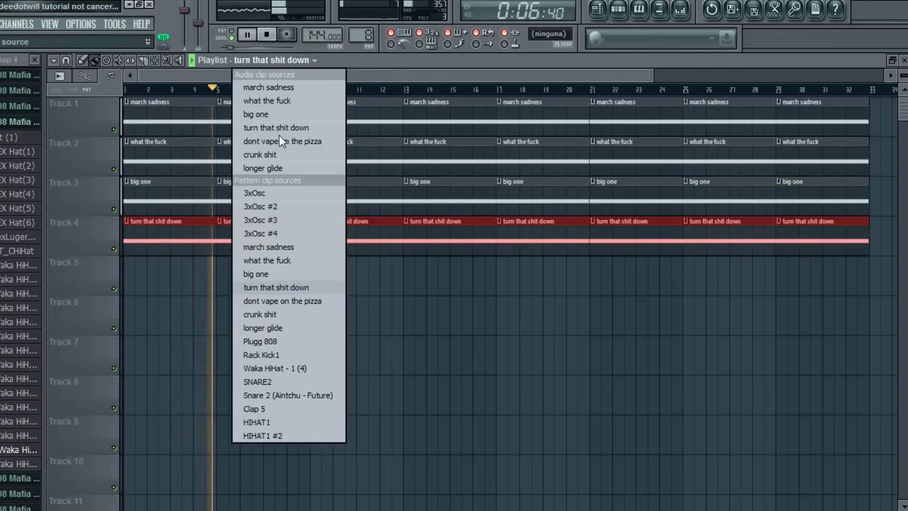
pyautogui.moveTo(142, 278); pyautogui.dragTo(780, 270)
pyautogui.click(397, 95)
# Fill bars 1–32 with the "crunk shit" pattern on Track 6 and "longer glide" on Track 7.
pyautogui.click(326, 60)
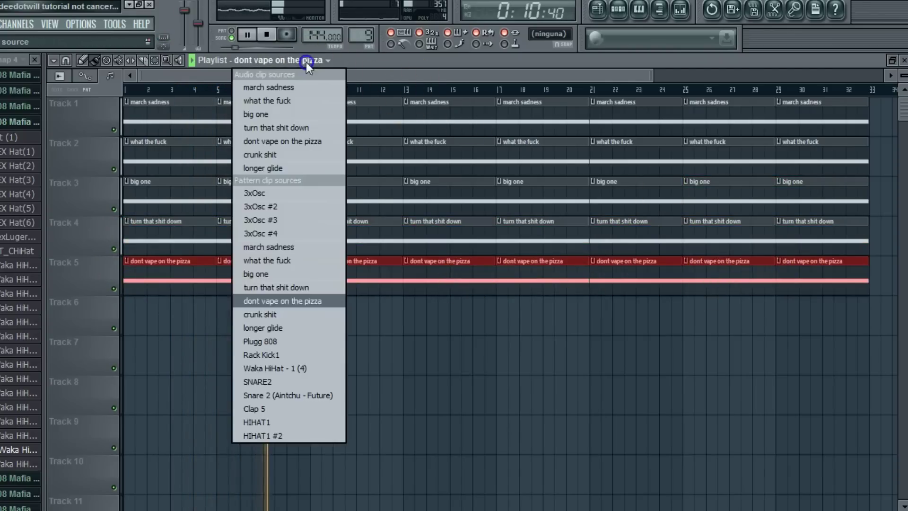
pyautogui.click(263, 323)
pyautogui.moveTo(127, 309); pyautogui.dragTo(780, 307)
pyautogui.click(272, 66)
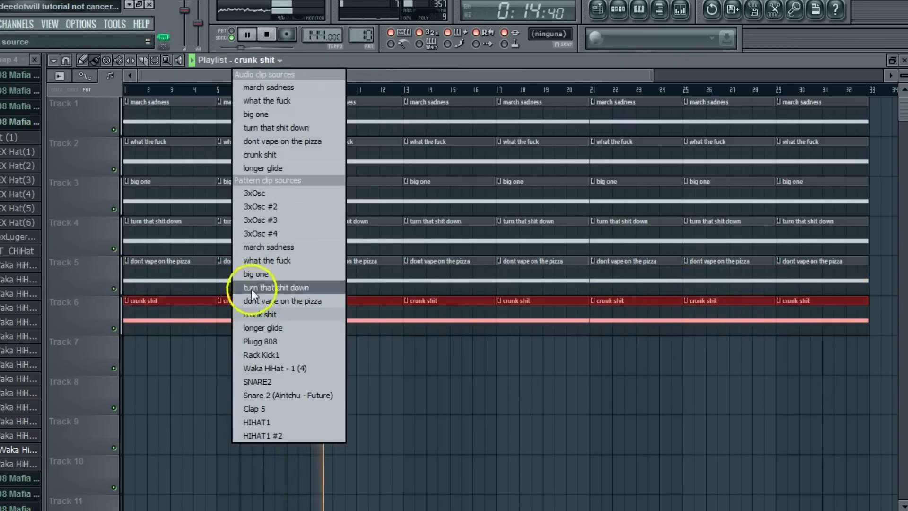
pyautogui.click(249, 326)
pyautogui.moveTo(127, 347)
pyautogui.mouseDown()
pyautogui.moveTo(574, 362)
pyautogui.moveTo(808, 346)
pyautogui.mouseUp()
# Fill bars 1–32 with the Plugg 808 pattern on Track 8 and Rack Kick1 on Track 9.
pyautogui.moveTo(903, 76); pyautogui.dragTo(903, 94)
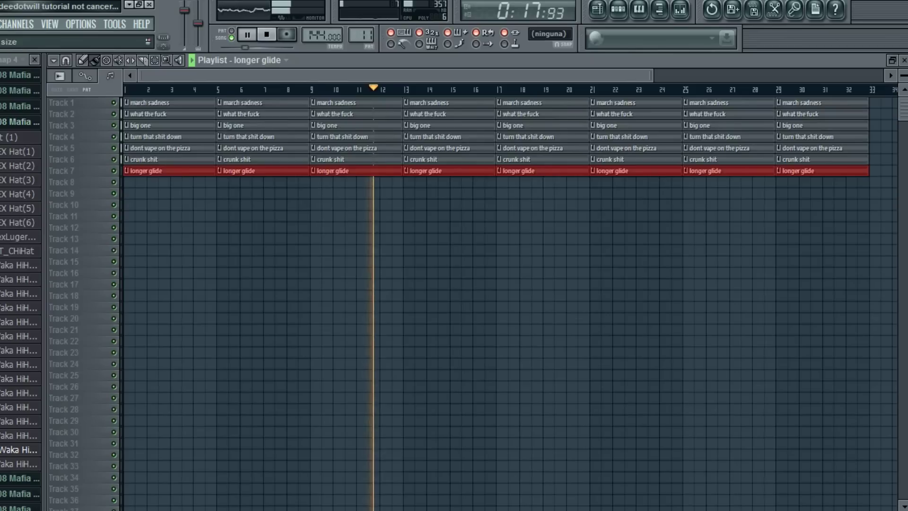
pyautogui.click(268, 66)
pyautogui.click(243, 339)
pyautogui.moveTo(126, 182); pyautogui.dragTo(782, 182)
pyautogui.click(271, 67)
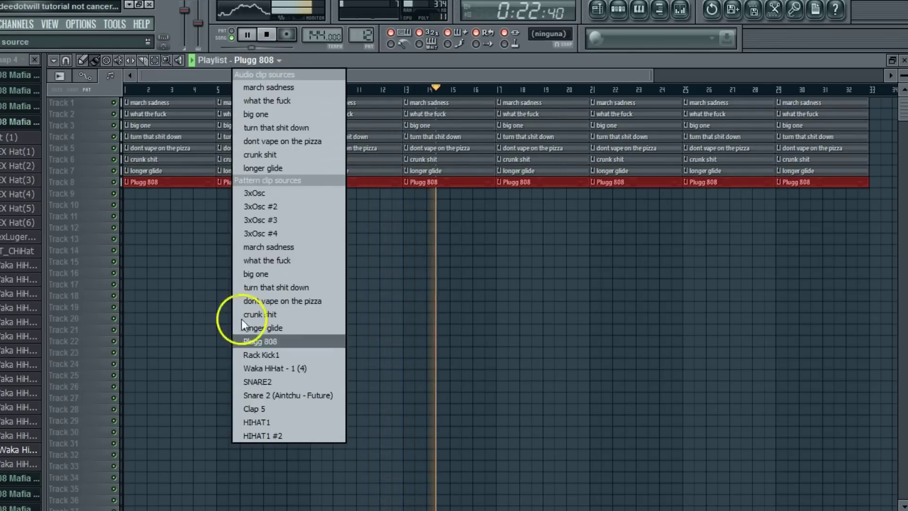
pyautogui.click(247, 354)
pyautogui.moveTo(125, 194); pyautogui.dragTo(820, 194)
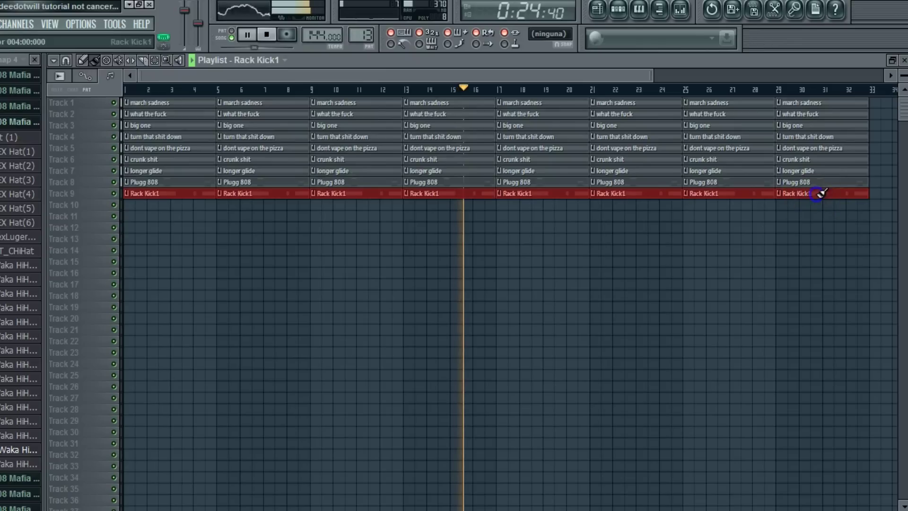
# Fill bars 1–32 with the Waka HiHat - 1 (4) pattern on Track 10 and SNARE2 on Track 11.
pyautogui.click(283, 67)
pyautogui.click(245, 368)
pyautogui.moveTo(125, 205); pyautogui.dragTo(821, 206)
pyautogui.click(268, 68)
pyautogui.click(246, 383)
pyautogui.moveTo(129, 213)
pyautogui.mouseDown()
pyautogui.moveTo(691, 247)
pyautogui.moveTo(786, 244)
pyautogui.mouseUp()
# Fill bars 1–32 with the Snare 2 (Aintchu - Future) pattern on Track 12 and Clap 5 on Track 13.
pyautogui.click(263, 59)
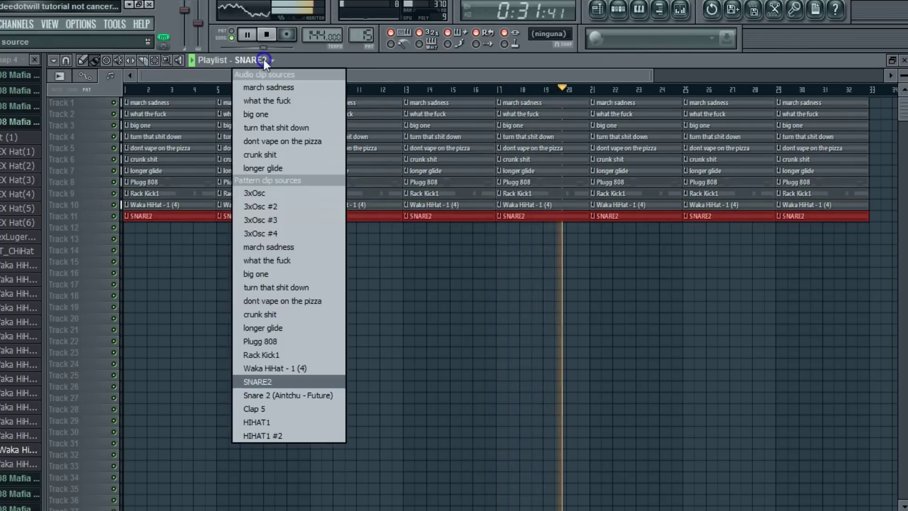
pyautogui.click(256, 395)
pyautogui.moveTo(130, 227); pyautogui.dragTo(799, 256)
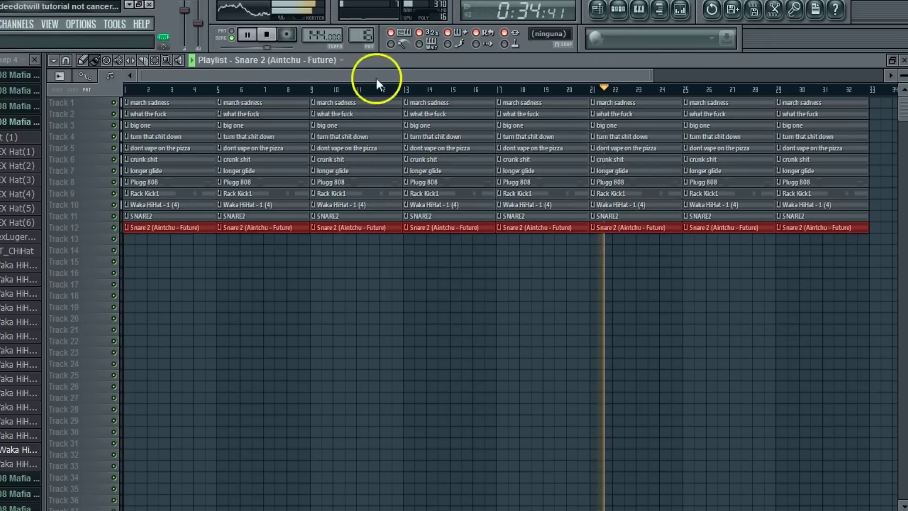
pyautogui.click(331, 60)
pyautogui.click(275, 410)
pyautogui.moveTo(127, 239); pyautogui.dragTo(733, 260)
# Fill bars 1–32 with the HIHAT1 pattern on Track 14 and HIHAT1 #2 on Track 15.
pyautogui.click(255, 60)
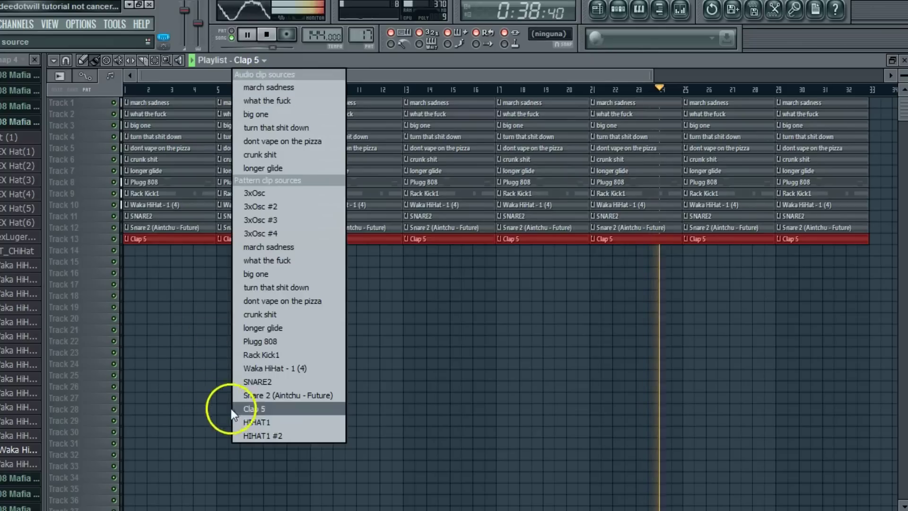
pyautogui.click(241, 422)
pyautogui.moveTo(121, 251); pyautogui.dragTo(813, 300)
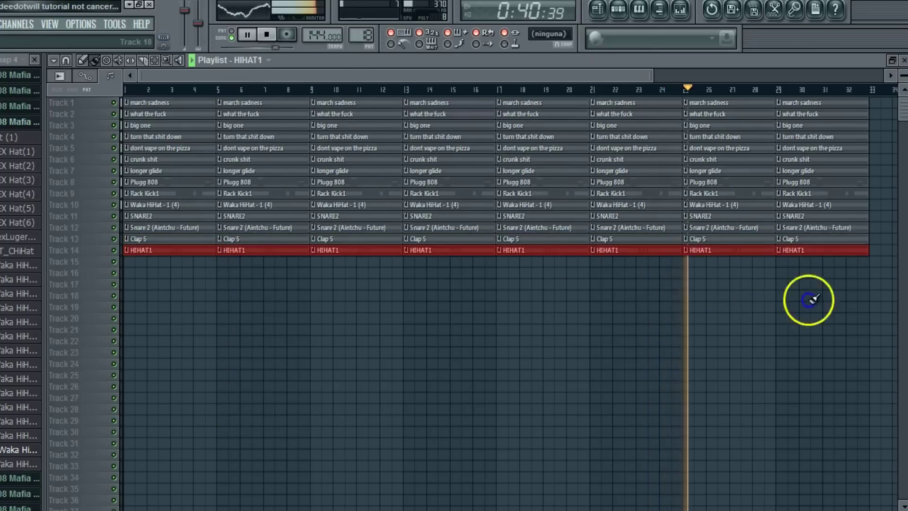
pyautogui.click(265, 60)
pyautogui.click(246, 434)
pyautogui.moveTo(127, 261)
pyautogui.mouseDown()
pyautogui.moveTo(713, 307)
pyautogui.moveTo(778, 302)
pyautogui.mouseUp()
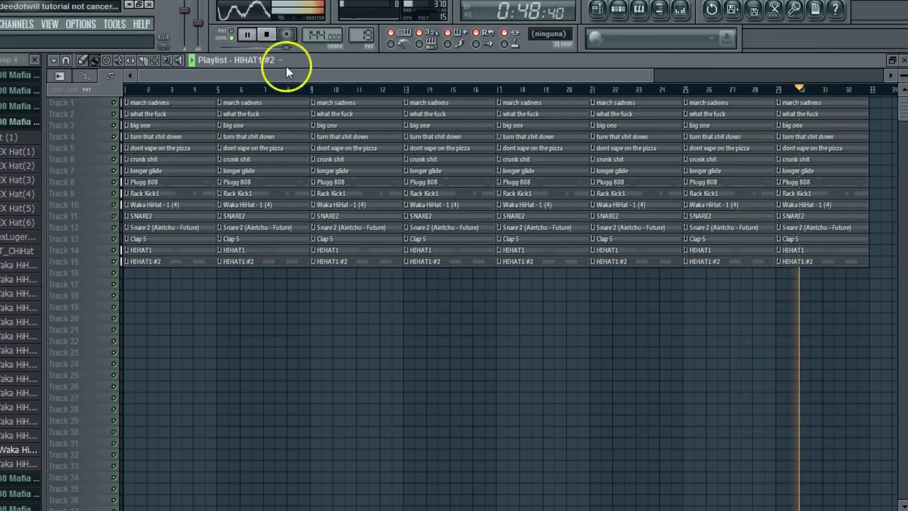
# Duplicate the whole 32-bar arrangement on Tracks 1–15 so the copy starts at bar 33, and stop playback.
pyautogui.moveTo(653, 75); pyautogui.dragTo(781, 85)
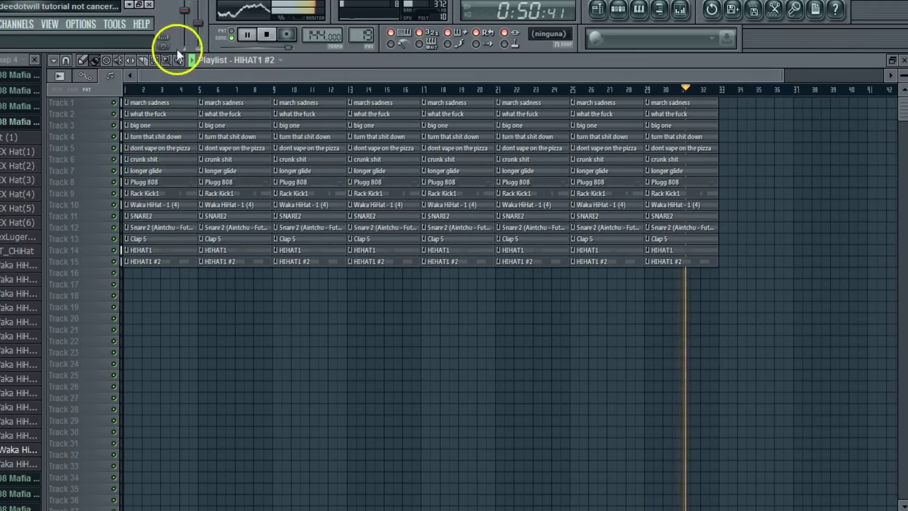
pyautogui.moveTo(700, 284); pyautogui.dragTo(44, 56)
pyautogui.click(54, 60)
pyautogui.moveTo(71, 76)
pyautogui.click(185, 107)
pyautogui.click(266, 34)
# Erase the 808 and drum clips on Tracks 8–15 from bars 1–8 and the clips on Tracks 4–7 from bars 1–4.
pyautogui.moveTo(293, 75); pyautogui.dragTo(145, 78)
pyautogui.scroll(2, 384, 224)
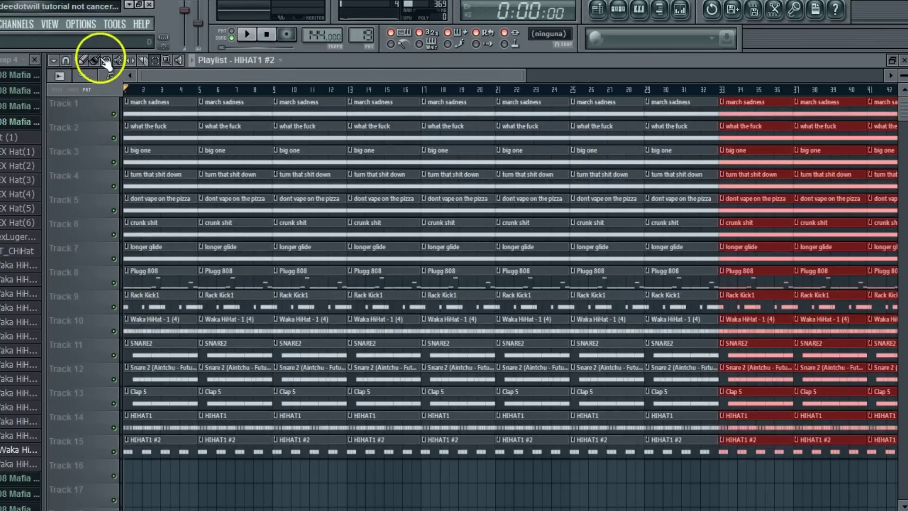
pyautogui.moveTo(157, 295)
pyautogui.mouseDown()
pyautogui.moveTo(172, 435)
pyautogui.moveTo(237, 288)
pyautogui.mouseUp()
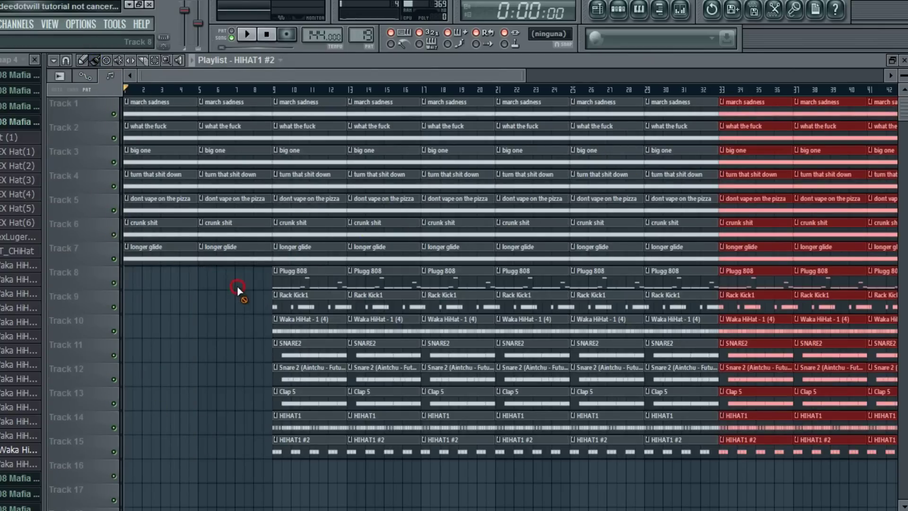
pyautogui.moveTo(177, 231); pyautogui.dragTo(173, 215)
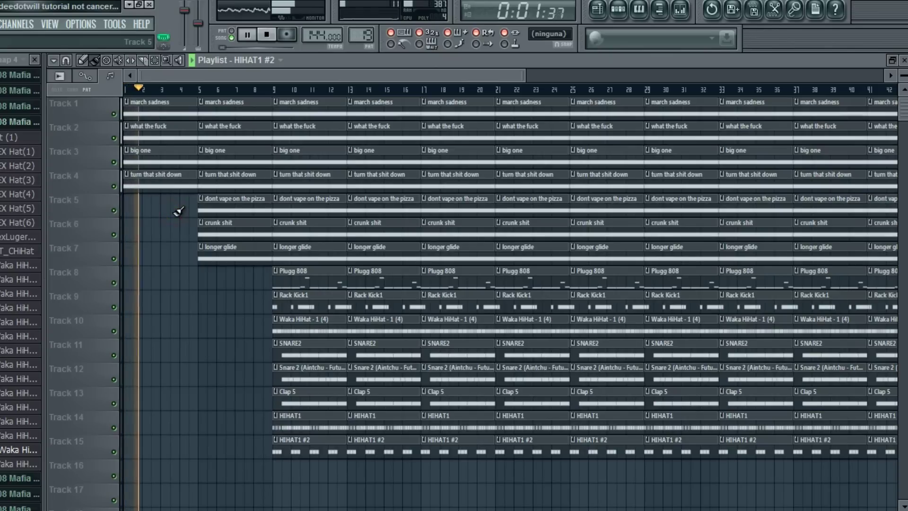
pyautogui.moveTo(179, 208); pyautogui.dragTo(176, 188)
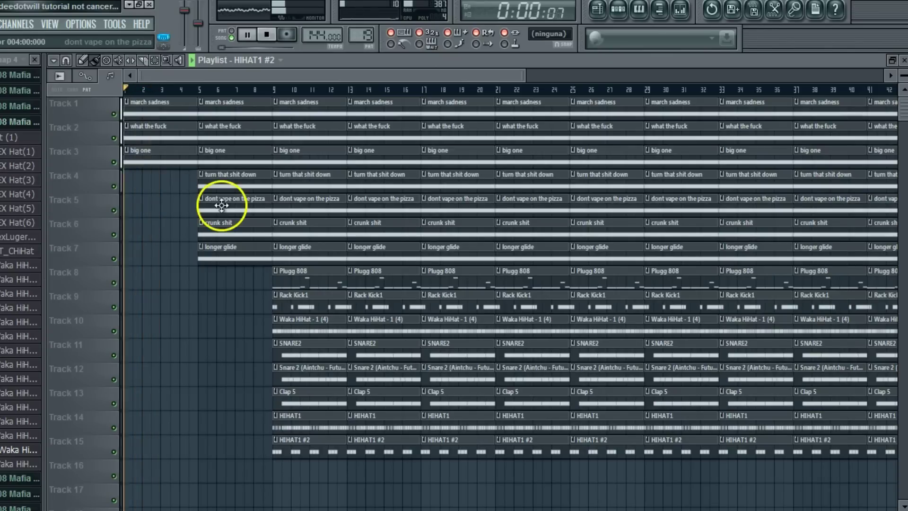
# Remove "big one" from bars 1–4 and try "dont vape on the pizza" and "crunk shit" there instead.
pyautogui.click(222, 205)
pyautogui.rightClick(179, 147)
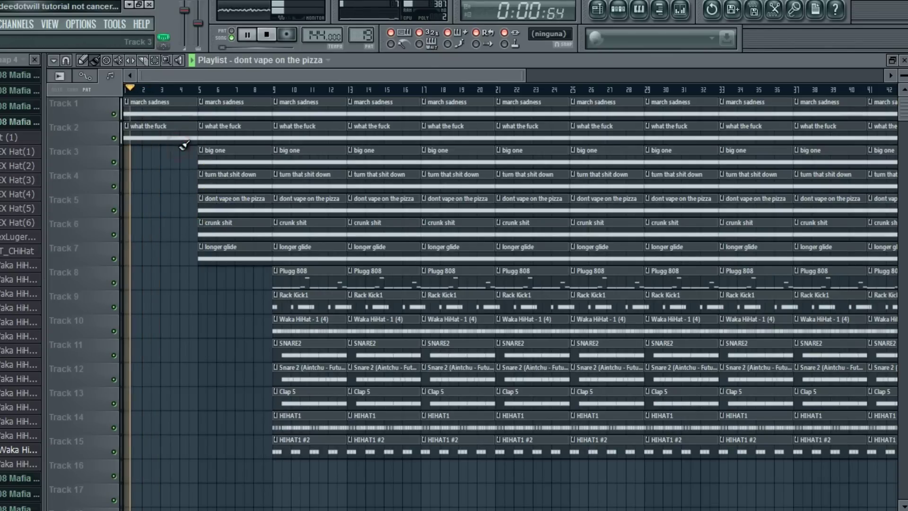
pyautogui.click(203, 198)
pyautogui.moveTo(189, 204); pyautogui.dragTo(124, 213)
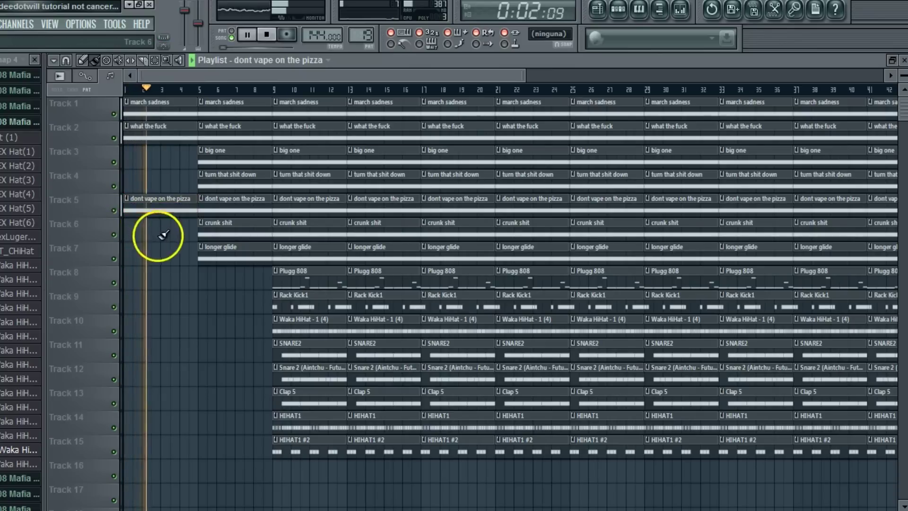
pyautogui.moveTo(167, 231); pyautogui.dragTo(156, 222)
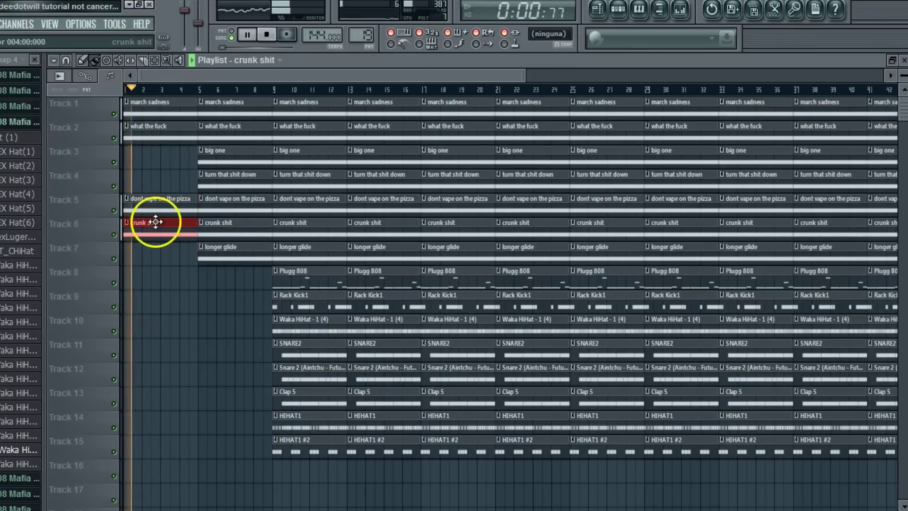
pyautogui.rightClick(157, 222)
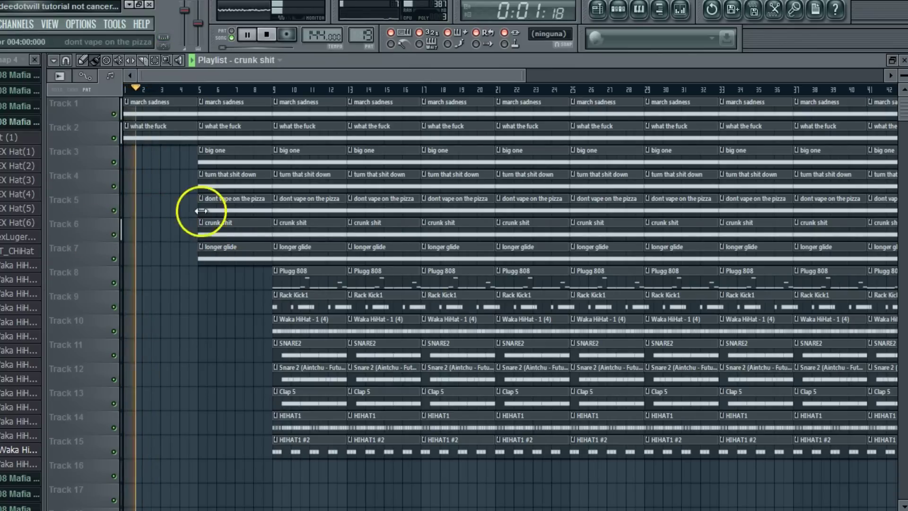
pyautogui.moveTo(202, 210); pyautogui.dragTo(76, 213)
# Rework bars 1–4 back to the "march sadness", "what the fuck" and "big one" clips, clear "dont vape on the pizza", and play the intro.
pyautogui.rightClick(169, 106)
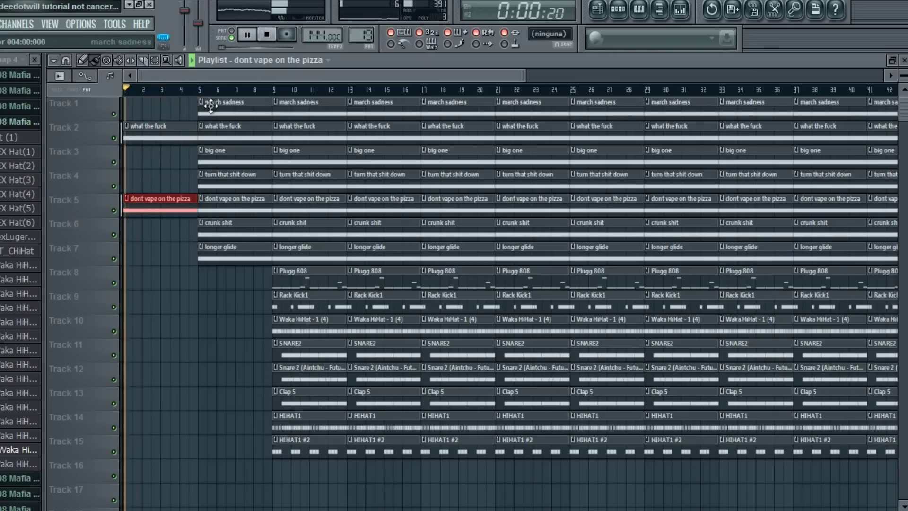
pyautogui.click(210, 106)
pyautogui.moveTo(211, 106); pyautogui.dragTo(102, 112)
pyautogui.rightClick(156, 130)
pyautogui.click(229, 133)
pyautogui.click(211, 150)
pyautogui.moveTo(211, 150); pyautogui.dragTo(84, 160)
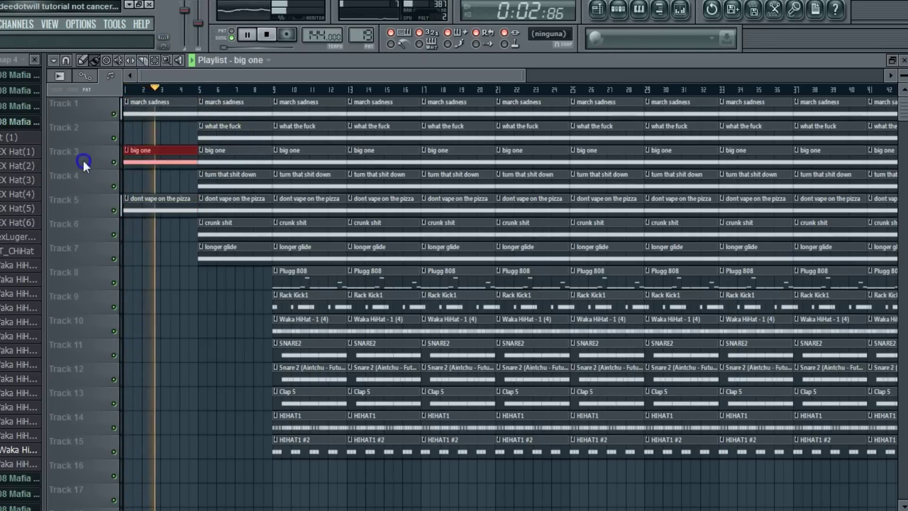
pyautogui.moveTo(227, 128); pyautogui.dragTo(91, 143)
pyautogui.rightClick(148, 171)
pyautogui.press('space')
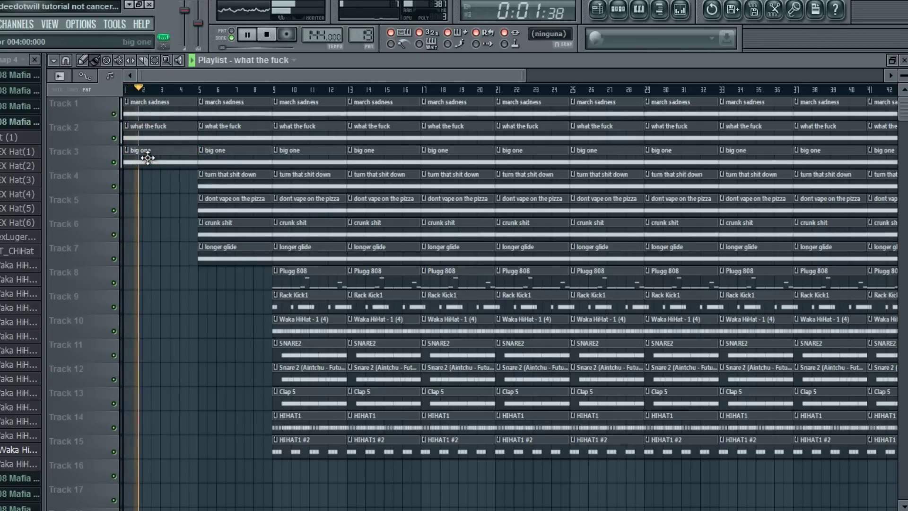
# Play the intro and replace the "big one" clip in bars 1–4 with a "dont vape on the pizza" clip on Track 5.
pyautogui.press('space')
pyautogui.rightClick(147, 158)
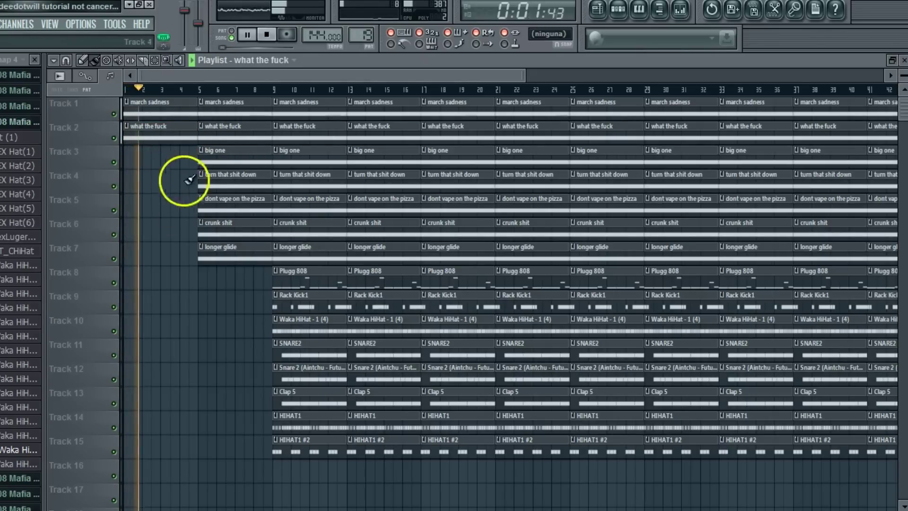
pyautogui.click(213, 201)
pyautogui.click(135, 205)
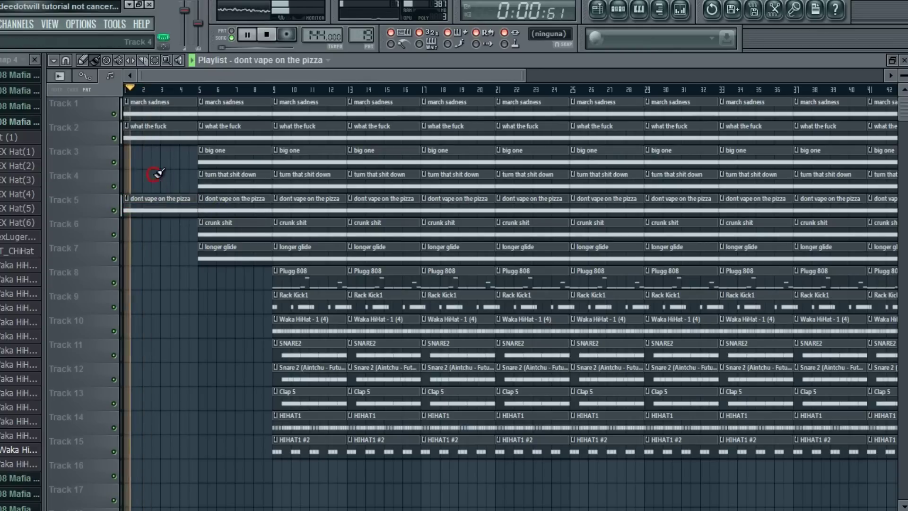
# Erase the "big one", "turn that shit down", "crunk shit" and "longer glide" clips from bars 5–8.
pyautogui.moveTo(521, 74); pyautogui.dragTo(811, 78)
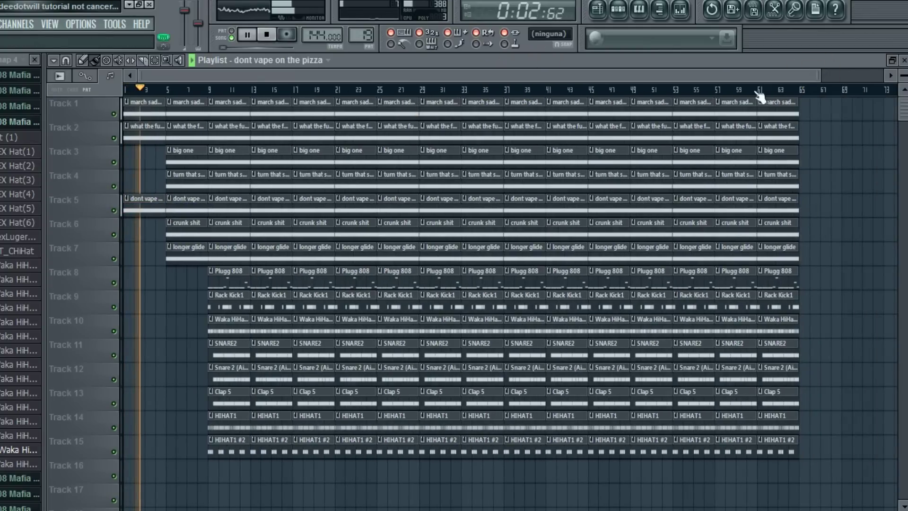
pyautogui.rightClick(180, 158)
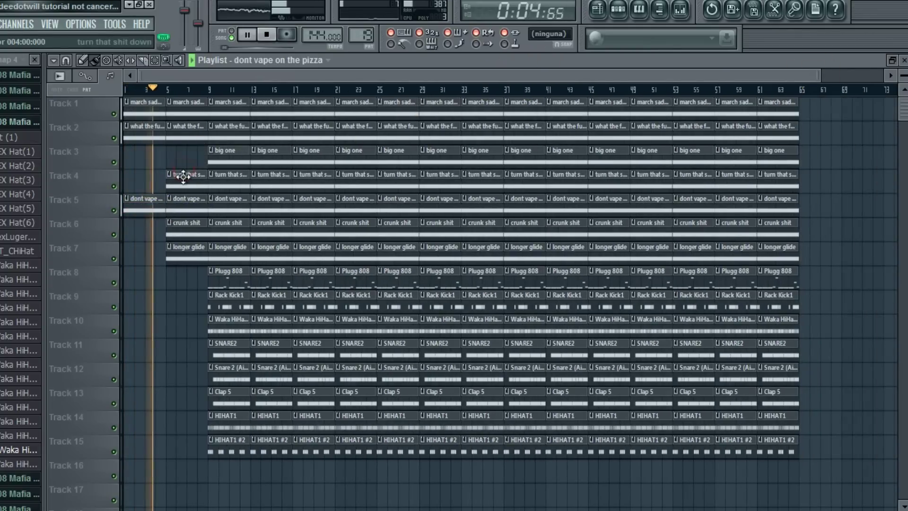
pyautogui.rightClick(183, 176)
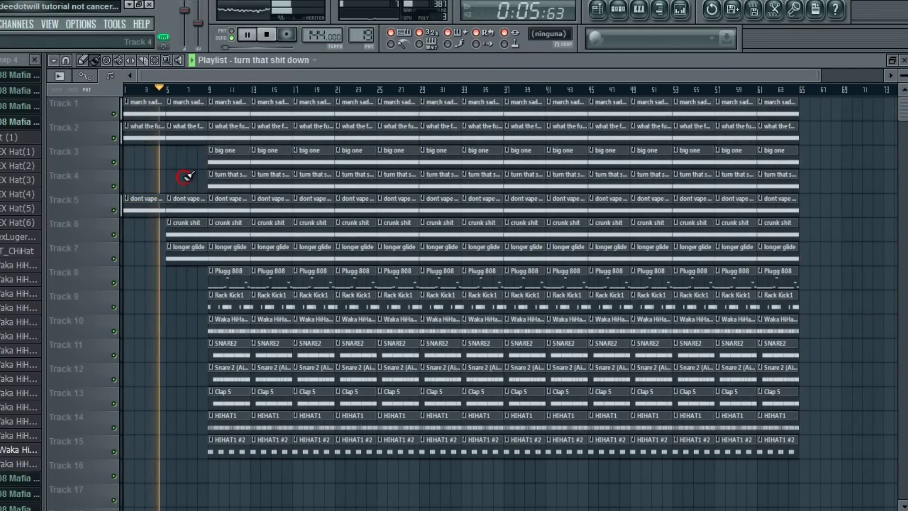
pyautogui.rightClick(191, 236)
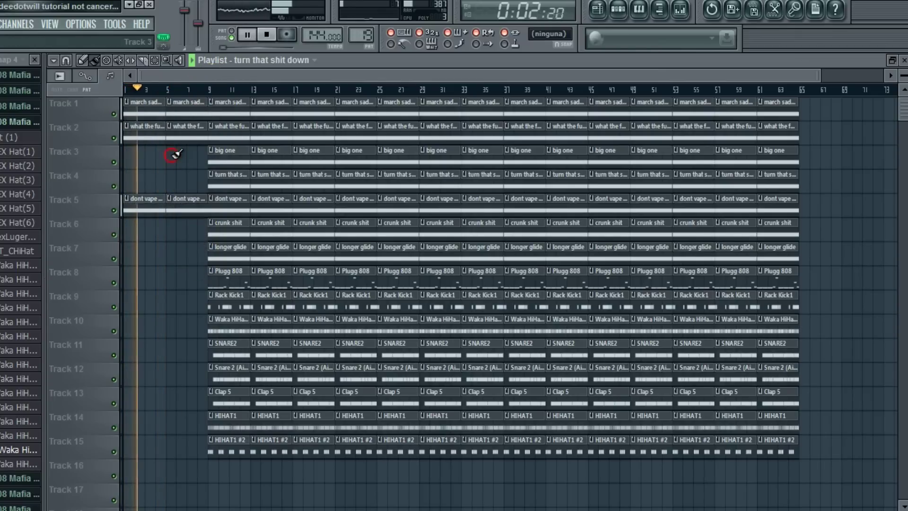
pyautogui.rightClick(196, 189)
# Trim the starts of the first "Plugg 808" and "Rack Kick1" clips so both begin at bar 11.
pyautogui.rightClick(208, 283)
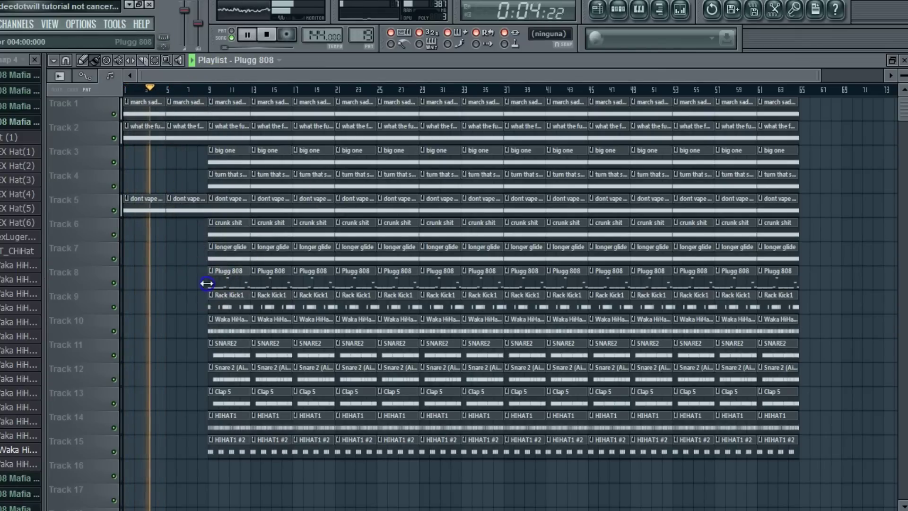
pyautogui.moveTo(209, 311); pyautogui.dragTo(222, 310)
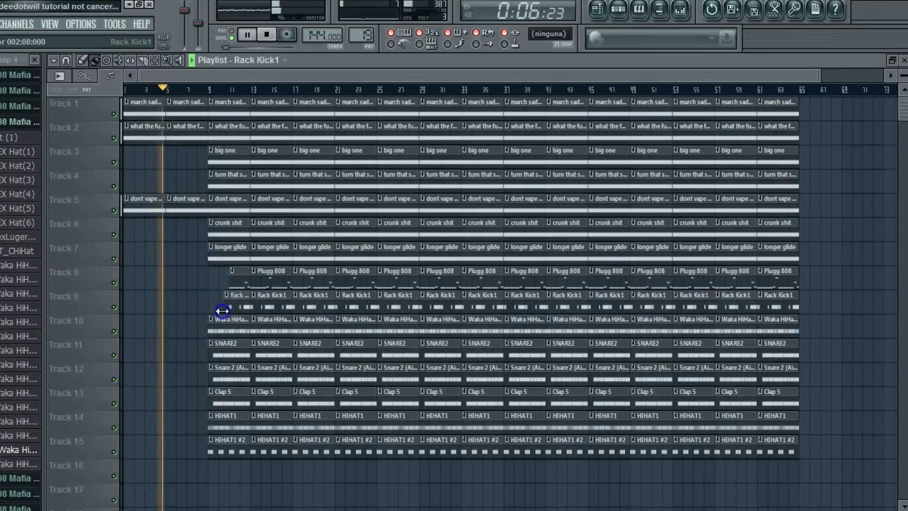
pyautogui.rightClick(201, 298)
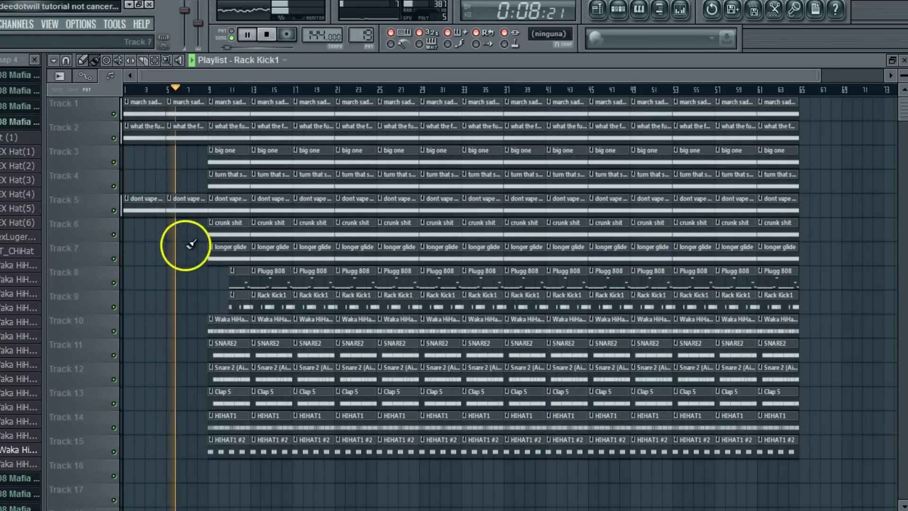
# Erase the "longer glide" clips from bars 9–20 and the "crunk shit" clips from bars 9–16.
pyautogui.click(222, 152)
pyautogui.click(227, 256)
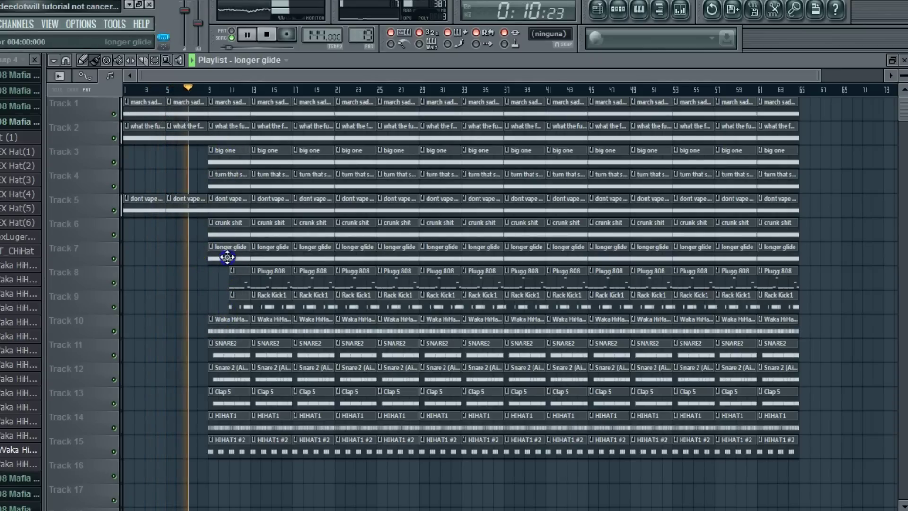
pyautogui.rightClick(227, 255)
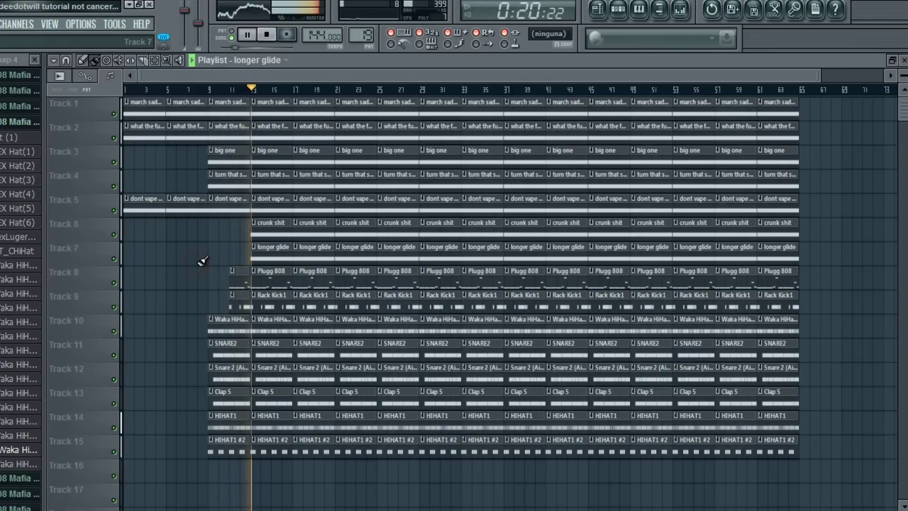
pyautogui.rightClick(272, 225)
pyautogui.rightClick(279, 249)
pyautogui.rightClick(295, 248)
pyautogui.rightClick(304, 222)
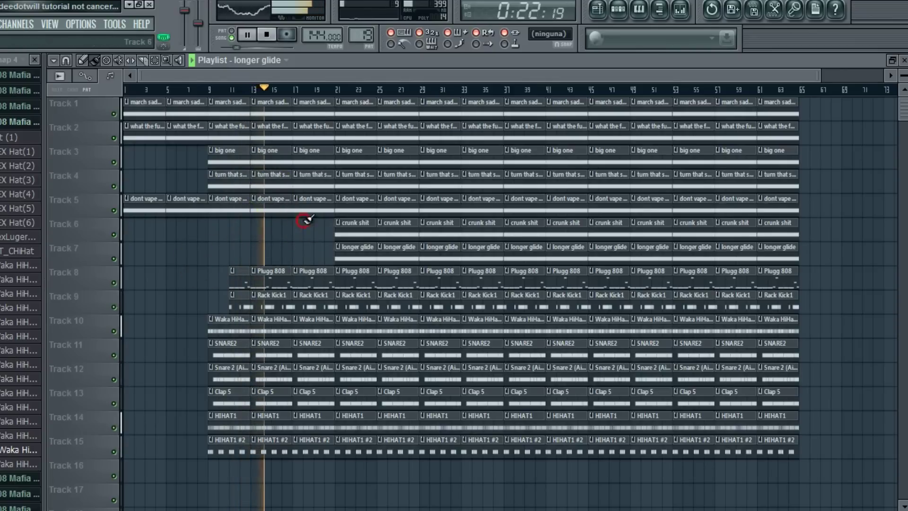
pyautogui.click(307, 229)
# Erase "Rack Kick1" from bars 17–20, "HIHAT1 #2" from bars 17–24 and "longer glide" from bars 21–24.
pyautogui.rightClick(309, 303)
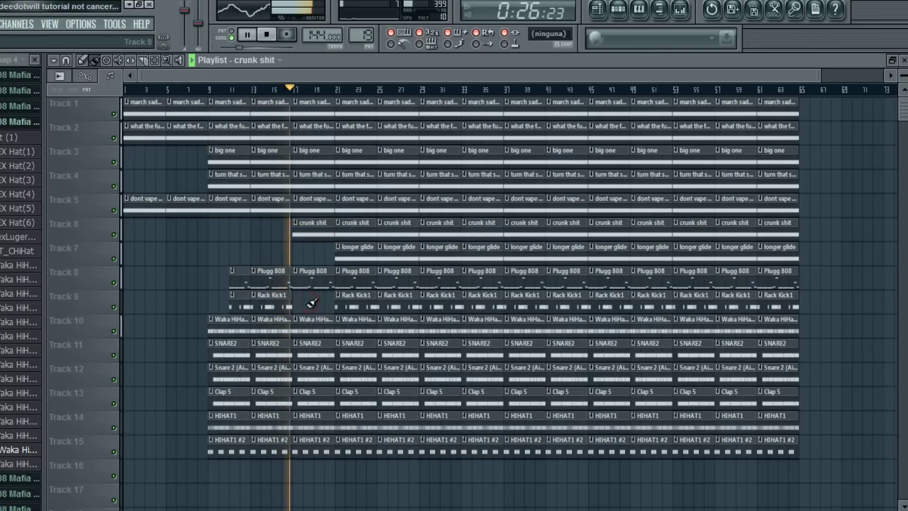
pyautogui.rightClick(314, 450)
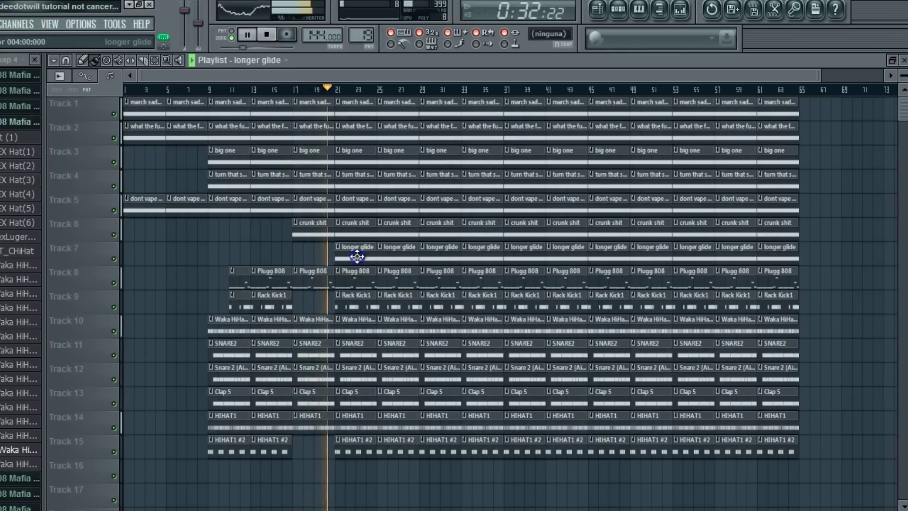
pyautogui.rightClick(359, 446)
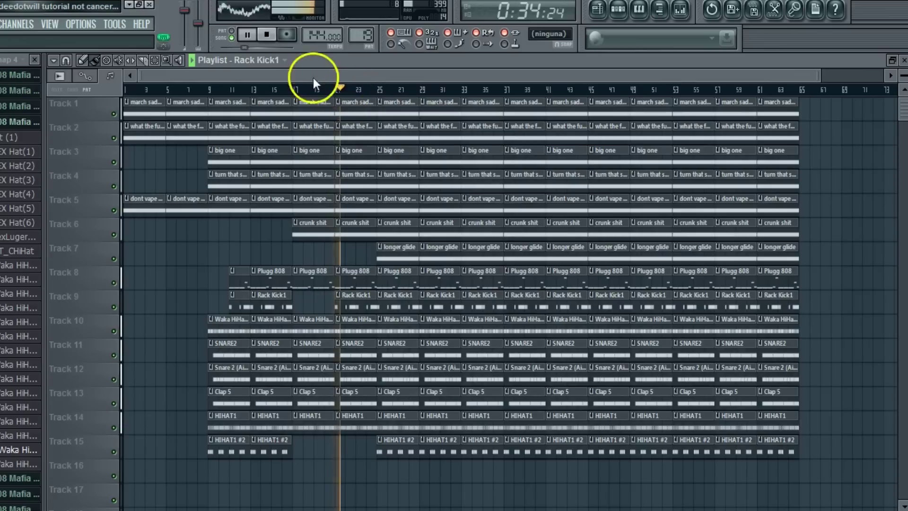
# Erase the "crunk shit", "dont vape on the pizza" and "Waka HiHat - 1 (4)" clips from bars 25–32.
pyautogui.moveTo(313, 78); pyautogui.dragTo(411, 79)
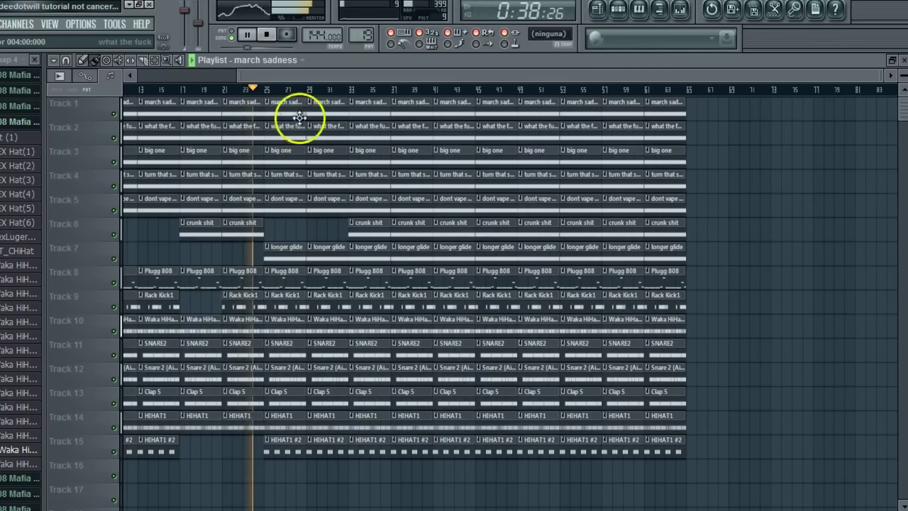
pyautogui.rightClick(295, 204)
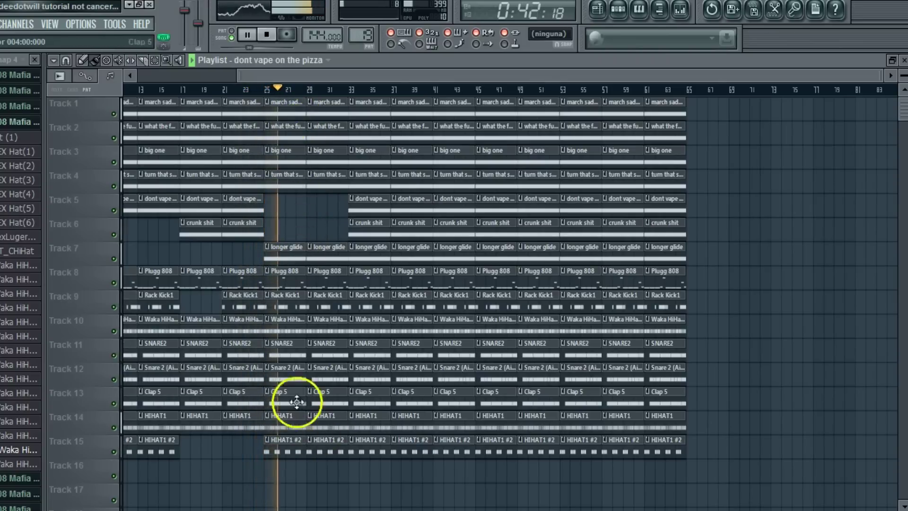
pyautogui.rightClick(302, 329)
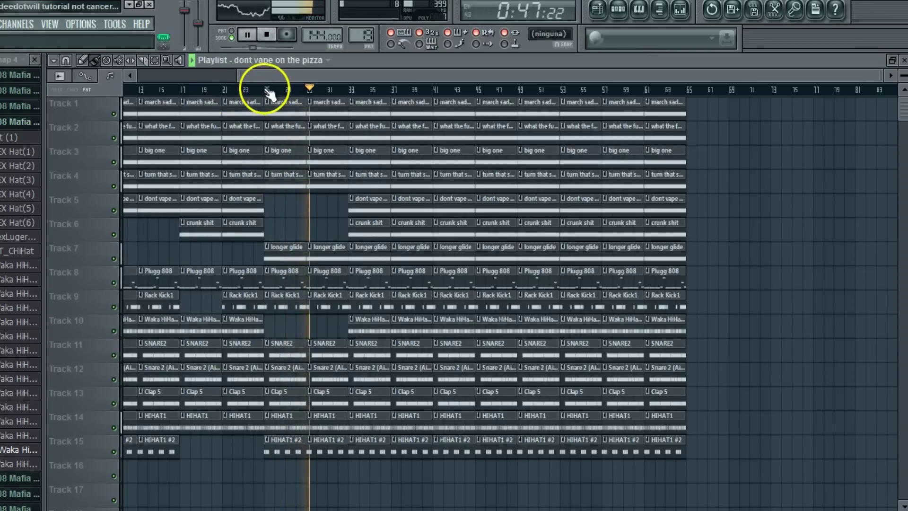
# Paint "dont vape on the pizza" back into bars 25–32 and replay the section, restarting from bar 17.
pyautogui.click(264, 89)
pyautogui.rightClick(322, 209)
pyautogui.moveTo(344, 203); pyautogui.dragTo(265, 203)
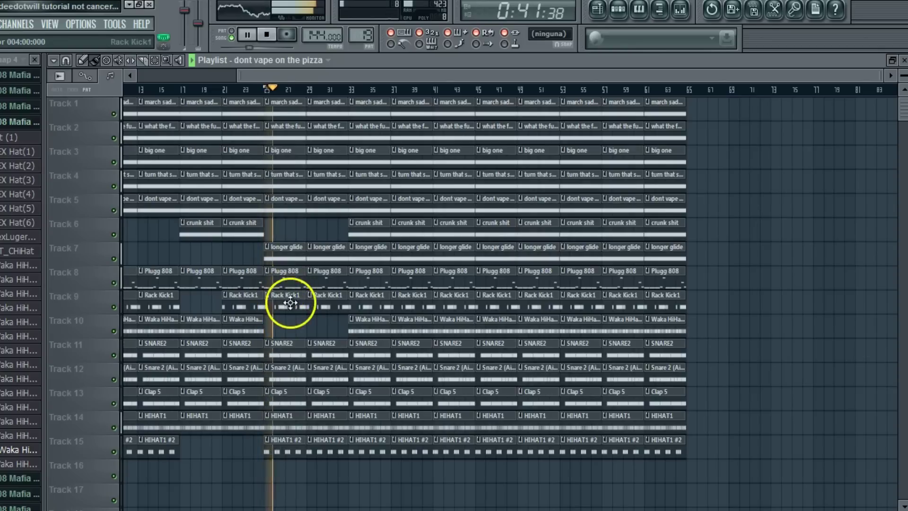
pyautogui.press('space')
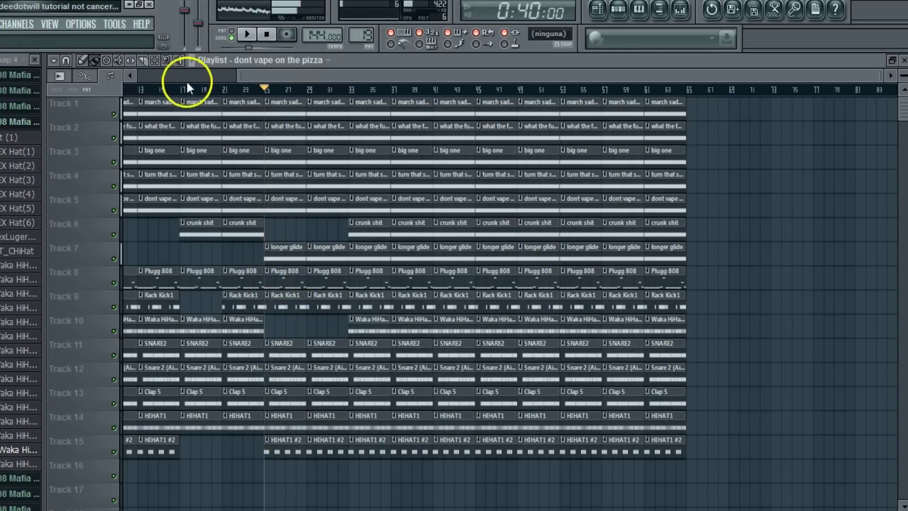
pyautogui.press('space')
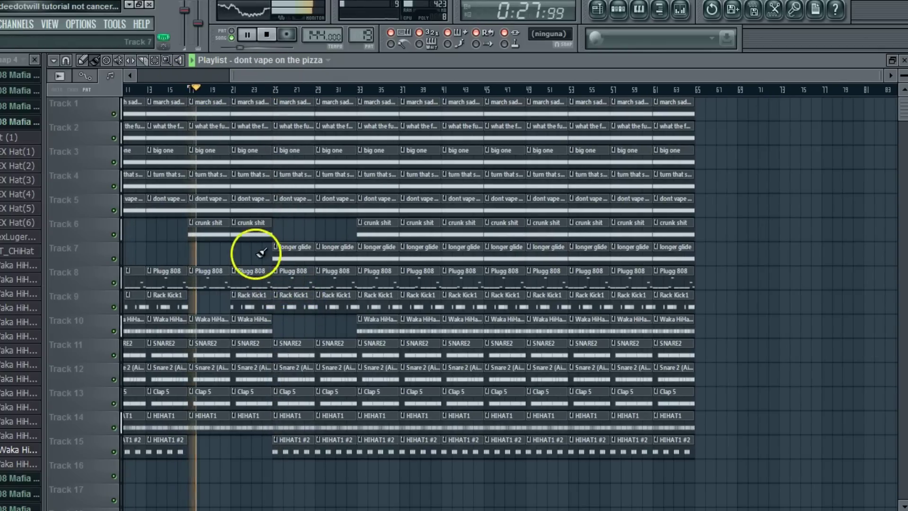
# Try "crunk shit" in bars 25–32, take it out again, and erase the "longer glide" clips there.
pyautogui.click(269, 235)
pyautogui.click(371, 237)
pyautogui.moveTo(347, 233); pyautogui.dragTo(308, 233)
pyautogui.rightClick(308, 233)
pyautogui.rightClick(306, 250)
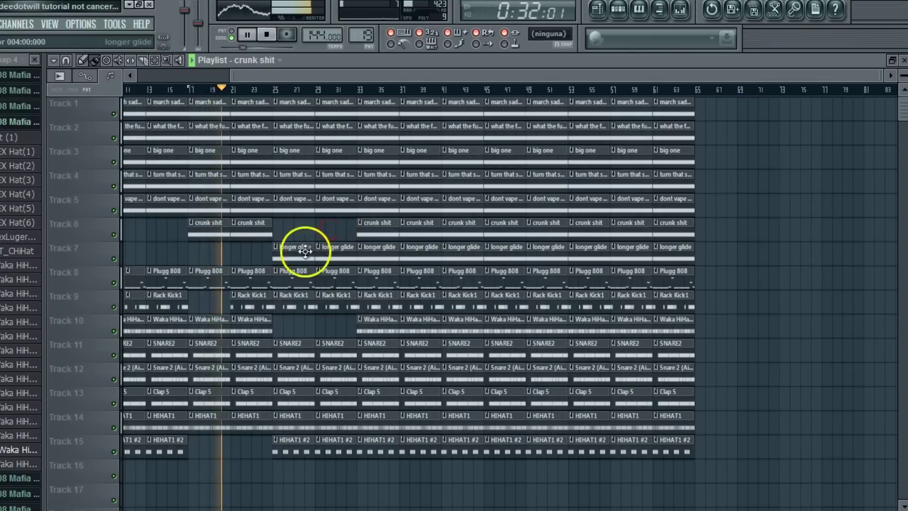
# Erase the "HIHAT1" clip from bars 25–28 and paint "Waka HiHat - 1 (4)" back into bars 25–32.
pyautogui.moveTo(300, 76); pyautogui.dragTo(311, 75)
pyautogui.click(294, 345)
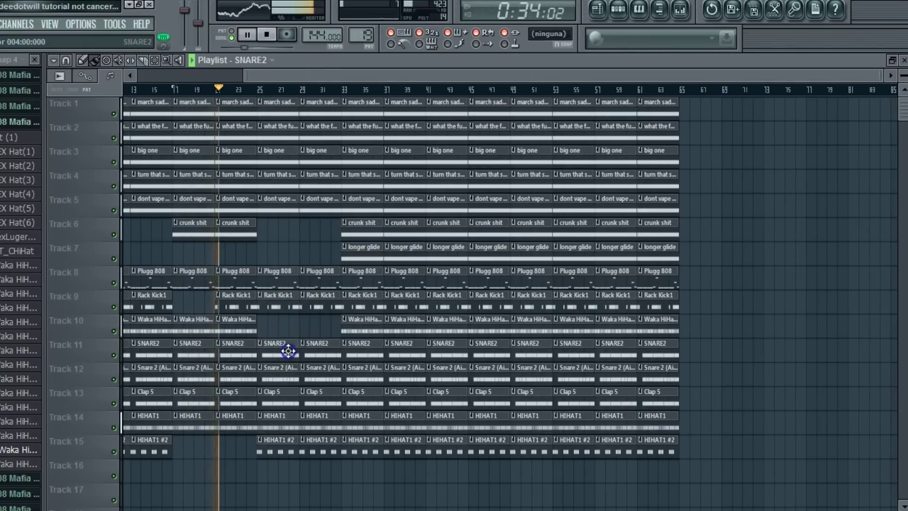
pyautogui.click(279, 307)
pyautogui.click(273, 342)
pyautogui.rightClick(279, 417)
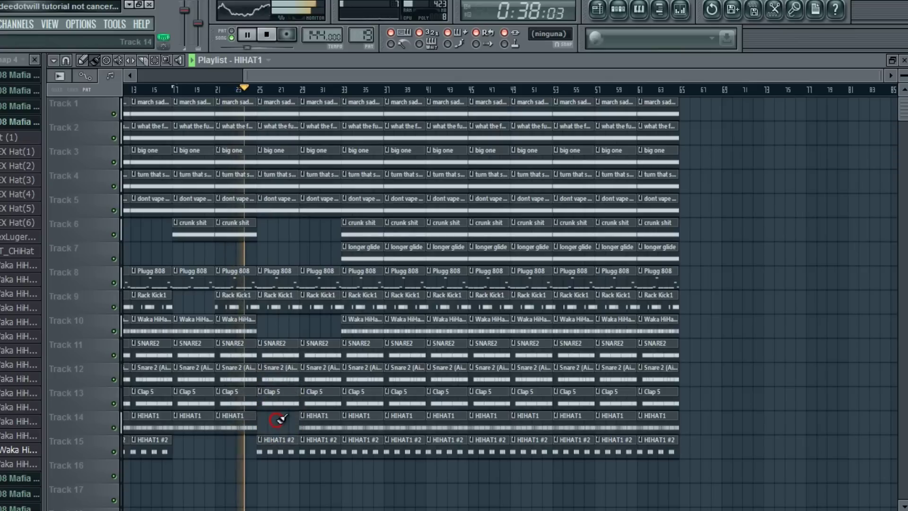
pyautogui.click(356, 326)
pyautogui.moveTo(331, 327); pyautogui.dragTo(254, 332)
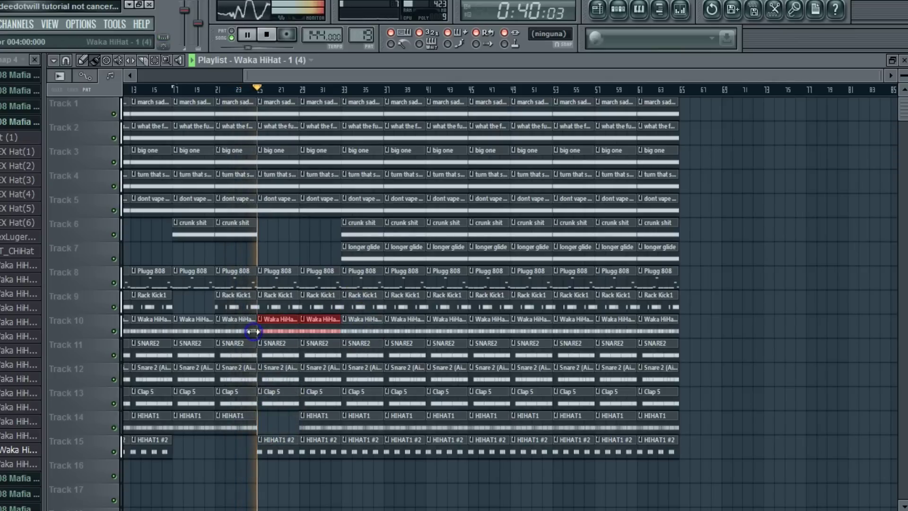
# Paint "longer glide" back into bars 25–32, replay from bar 25, and keep "HIHAT1" out of bars 25–28.
pyautogui.click(360, 250)
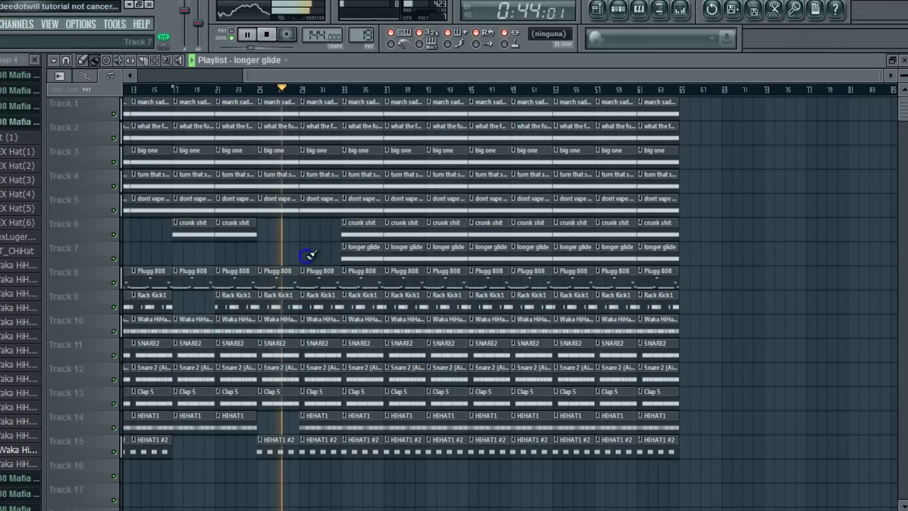
pyautogui.moveTo(307, 255); pyautogui.dragTo(254, 249)
pyautogui.click(253, 87)
pyautogui.click(273, 383)
pyautogui.rightClick(283, 426)
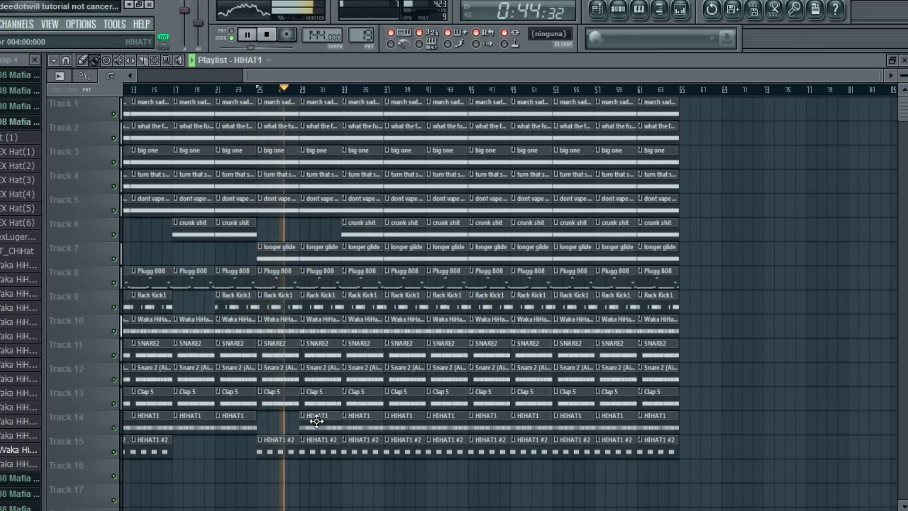
# Erase "HIHAT1" from bars 29–32 and the "crunk shit" and "longer glide" clips from bars 33–40.
pyautogui.click(345, 223)
pyautogui.click(373, 226)
pyautogui.moveTo(289, 77); pyautogui.dragTo(334, 79)
pyautogui.rightClick(322, 257)
pyautogui.rightClick(349, 250)
pyautogui.rightClick(349, 226)
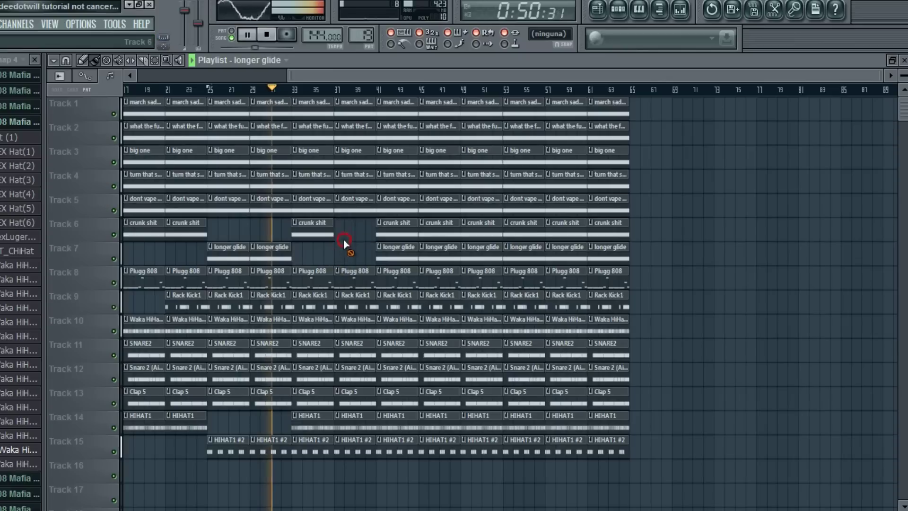
pyautogui.rightClick(326, 227)
# Erase "Waka HiHat - 1 (4)" from bars 33–40, and remove then repaint "HIHAT1 #2" in the same bars.
pyautogui.click(313, 428)
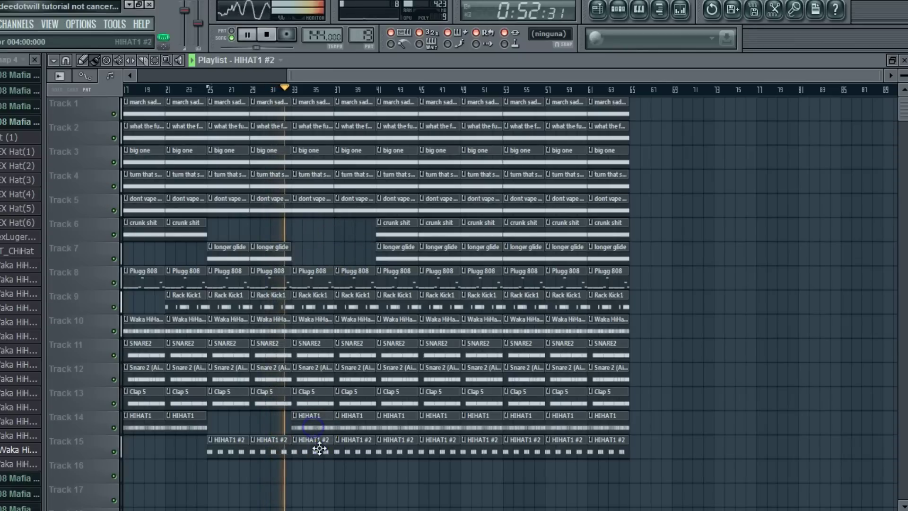
pyautogui.rightClick(319, 448)
pyautogui.rightClick(352, 448)
pyautogui.rightClick(312, 326)
pyautogui.rightClick(333, 325)
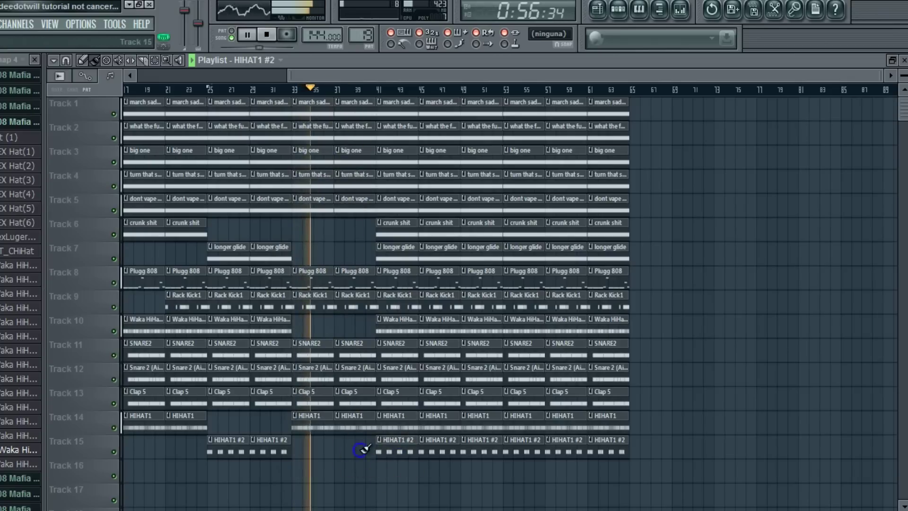
pyautogui.moveTo(361, 450); pyautogui.dragTo(308, 449)
# Erase the "turn that shit down" clips from bars 33–40.
pyautogui.rightClick(314, 176)
pyautogui.rightClick(354, 176)
pyautogui.moveTo(350, 76)
pyautogui.mouseDown()
pyautogui.moveTo(409, 95)
pyautogui.moveTo(468, 76)
pyautogui.mouseUp()
pyautogui.rightClick(254, 232)
pyautogui.rightClick(228, 237)
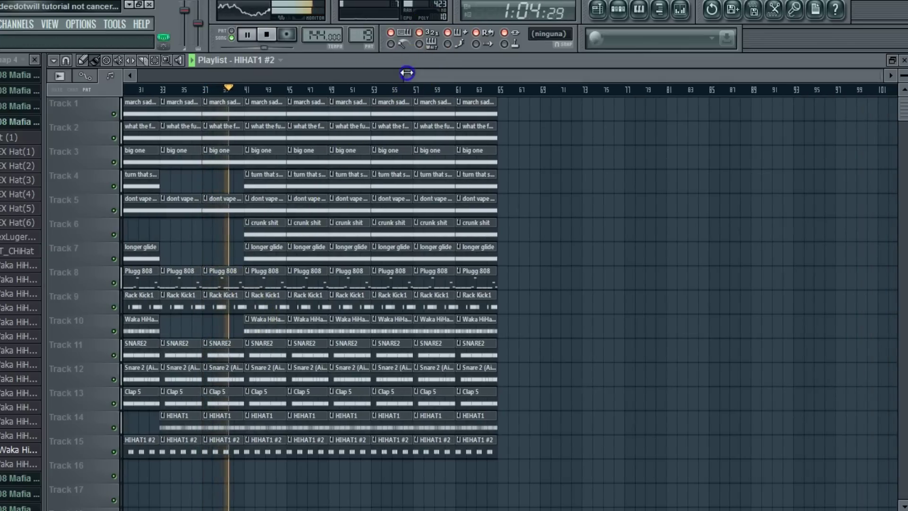
# Listen to the arrangement from bar 9 and again from bar 33.
pyautogui.moveTo(406, 76); pyautogui.dragTo(93, 80)
pyautogui.click(193, 90)
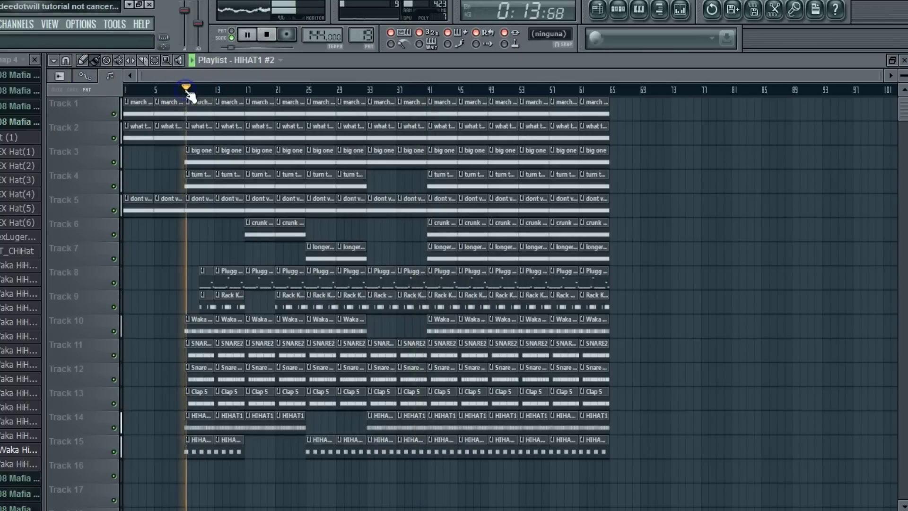
pyautogui.click(368, 89)
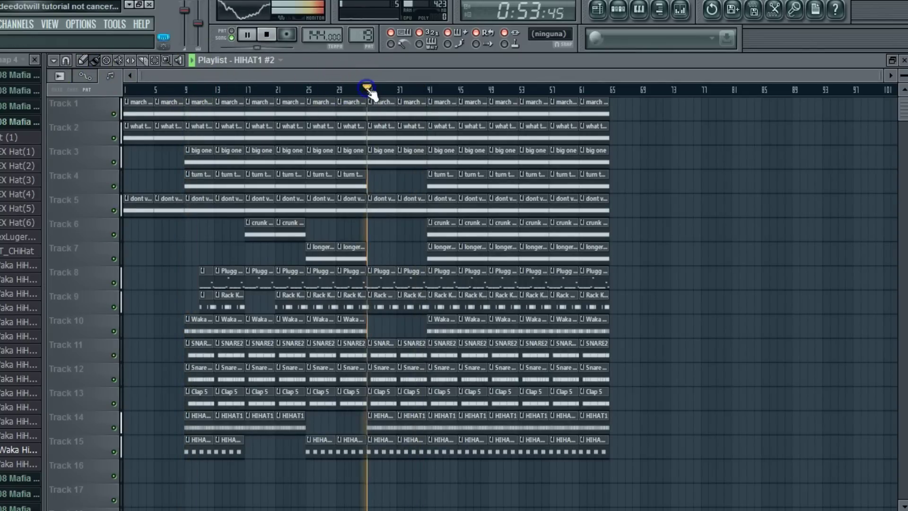
# Select all clips on Tracks 1–15 from bar 49 to the end of the arrangement and delete them.
pyautogui.moveTo(163, 68); pyautogui.dragTo(318, 76)
pyautogui.moveTo(614, 475); pyautogui.dragTo(439, 70)
pyautogui.press('Delete')
# Erase the "Rack Kick1" clips from bars 41–48.
pyautogui.moveTo(364, 73); pyautogui.dragTo(406, 75)
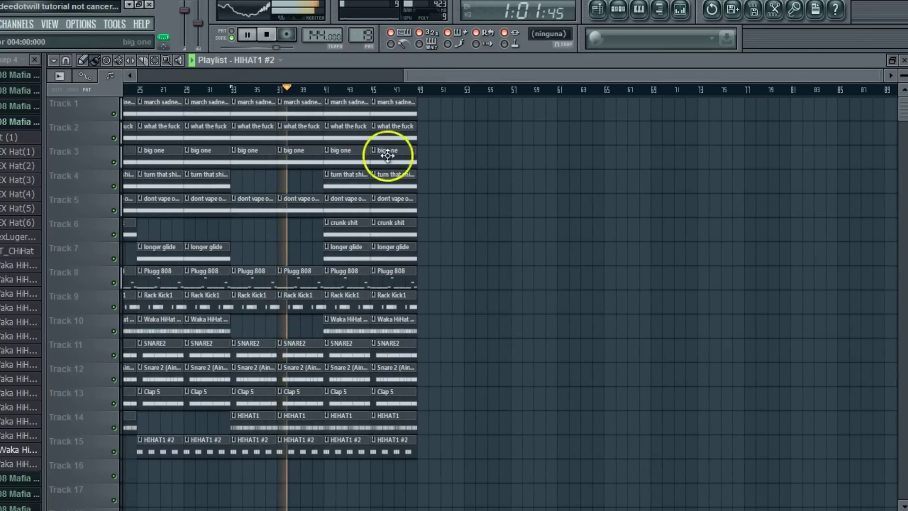
pyautogui.click(348, 281)
pyautogui.click(337, 183)
pyautogui.click(347, 226)
pyautogui.click(351, 303)
pyautogui.rightClick(353, 304)
pyautogui.rightClick(373, 307)
# Erase the "SNARE2", "Snare 2" and "Clap 5" clips from bars 41–48.
pyautogui.click(357, 323)
pyautogui.click(352, 352)
pyautogui.click(355, 418)
pyautogui.rightClick(357, 345)
pyautogui.rightClick(375, 353)
pyautogui.rightClick(379, 368)
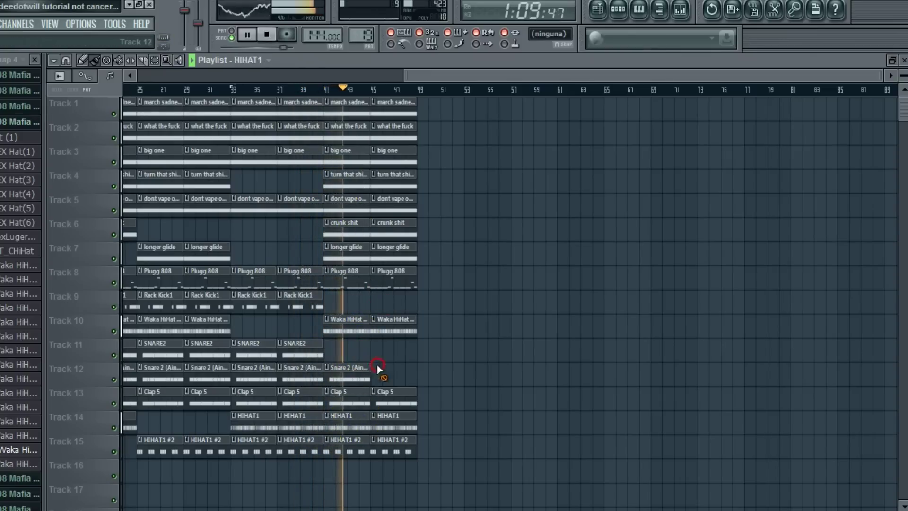
# Erase the "march sadness" and "what the fuck" clips from bars 41–48 and play the section from bar 41.
pyautogui.click(337, 228)
pyautogui.click(345, 175)
pyautogui.click(324, 90)
pyautogui.press('space')
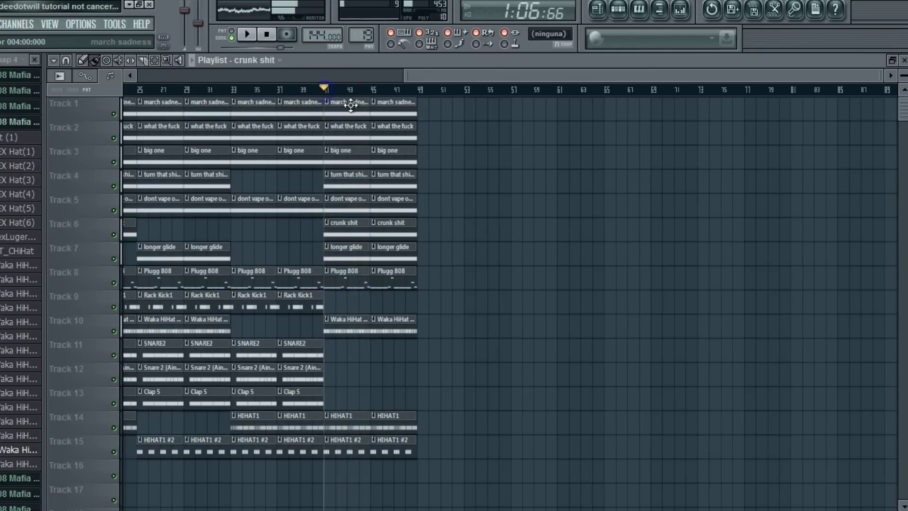
pyautogui.rightClick(352, 113)
pyautogui.rightClick(354, 130)
pyautogui.rightClick(386, 130)
pyautogui.rightClick(383, 113)
pyautogui.press('space')
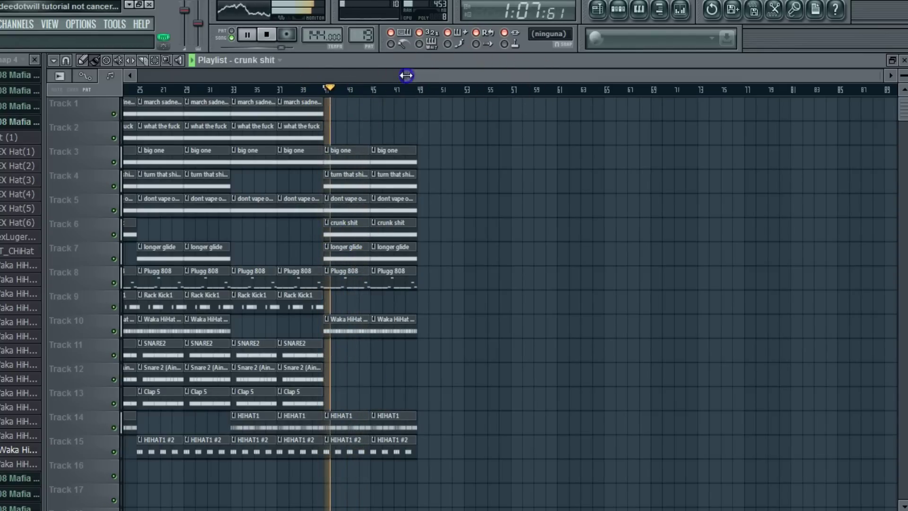
# Erase the "longer glide" clips from bars 41–48.
pyautogui.moveTo(405, 76); pyautogui.dragTo(497, 77)
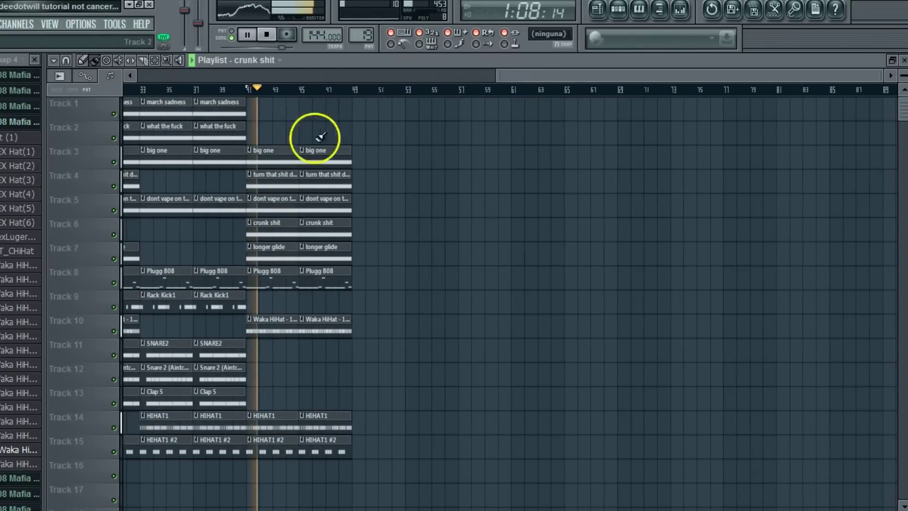
pyautogui.rightClick(287, 246)
pyautogui.rightClick(326, 247)
# Paint the "march sadness" and "what the fuck" clips back into bars 41–48 on Tracks 1 and 2.
pyautogui.moveTo(497, 77); pyautogui.dragTo(414, 77)
pyautogui.click(312, 112)
pyautogui.moveTo(320, 112); pyautogui.dragTo(358, 111)
pyautogui.click(310, 126)
pyautogui.moveTo(326, 127); pyautogui.dragTo(385, 125)
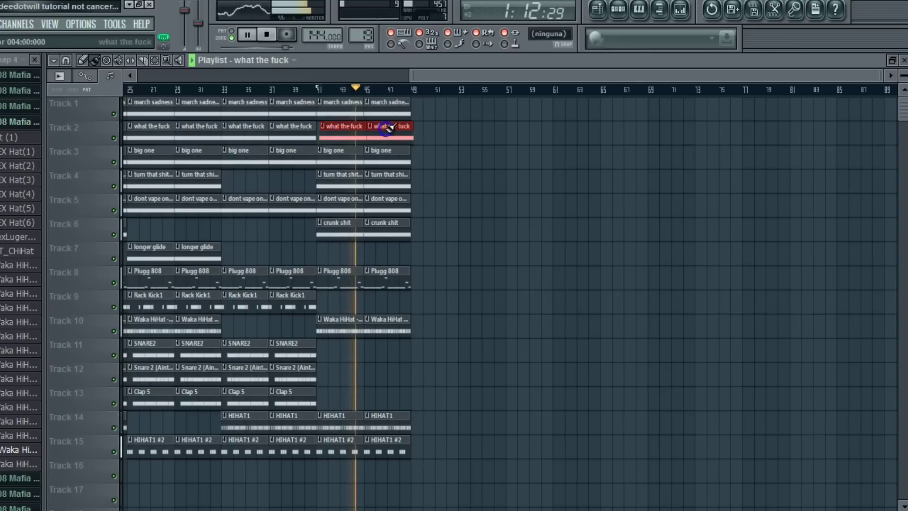
# Erase "turn that shit down" and "crunk shit" from bars 41–48, and paint the "crunk shit" clips back there.
pyautogui.rightClick(378, 174)
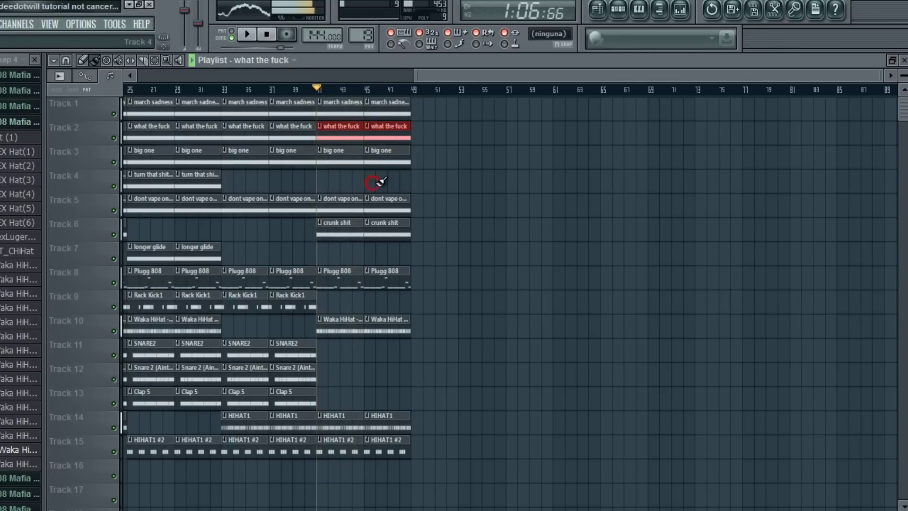
pyautogui.rightClick(338, 226)
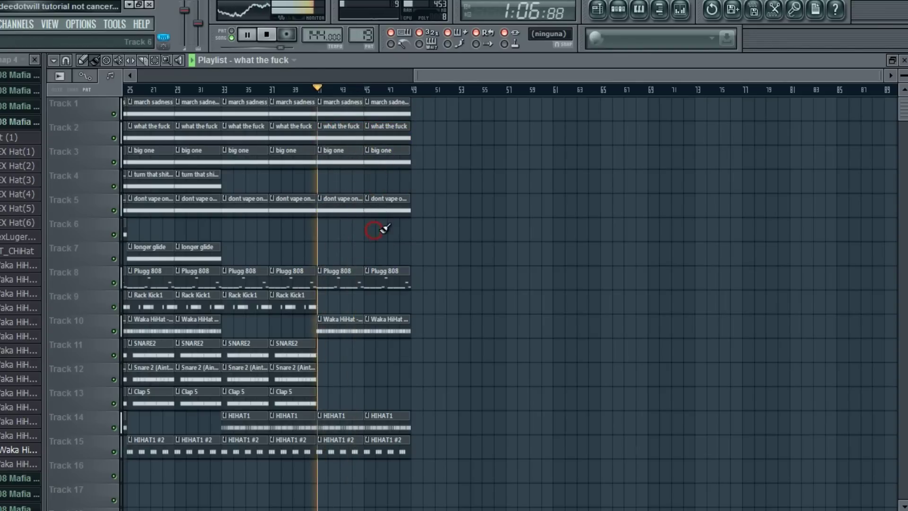
pyautogui.moveTo(429, 78); pyautogui.dragTo(394, 78)
pyautogui.click(136, 226)
pyautogui.moveTo(356, 225); pyautogui.dragTo(412, 233)
# Remove the repainted "what the fuck" and "march sadness" clips from bars 41–48.
pyautogui.rightClick(396, 136)
pyautogui.moveTo(394, 74); pyautogui.dragTo(414, 79)
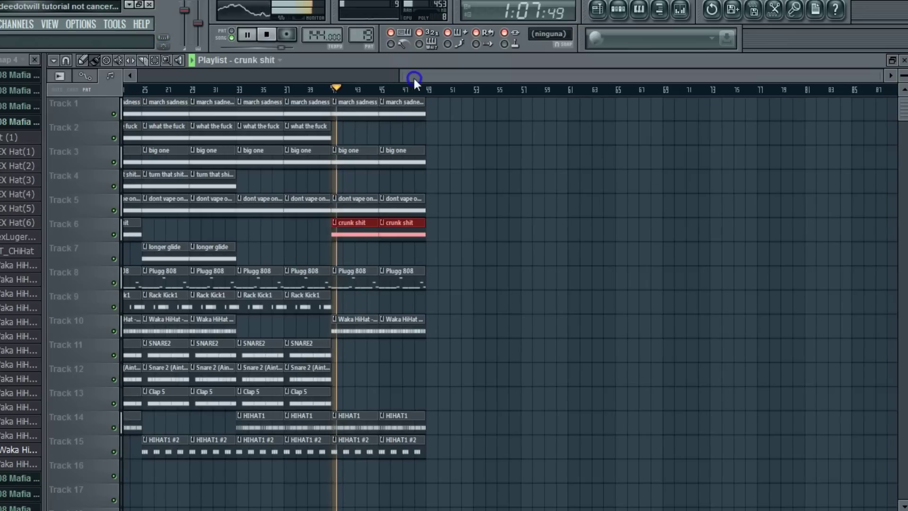
pyautogui.rightClick(365, 108)
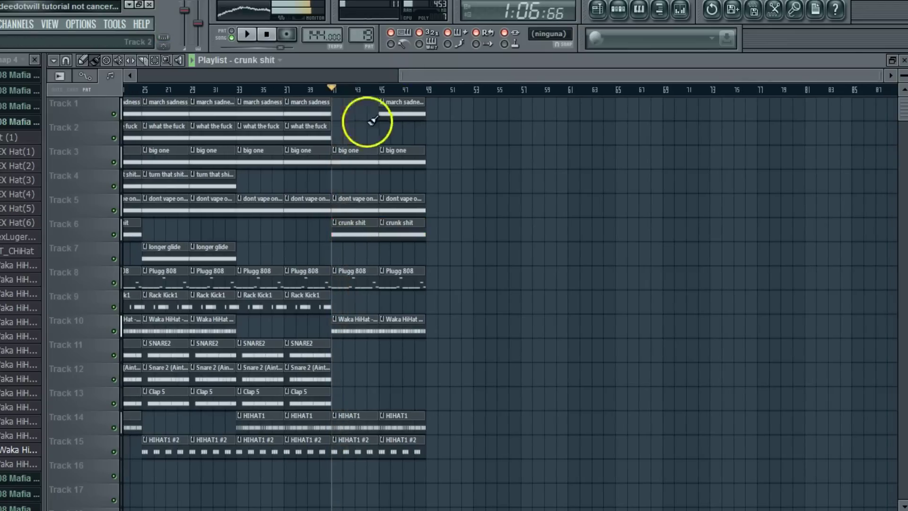
# Paint "turn that shit down" clips across bars 41–48 on Track 4.
pyautogui.moveTo(433, 75); pyautogui.dragTo(411, 75)
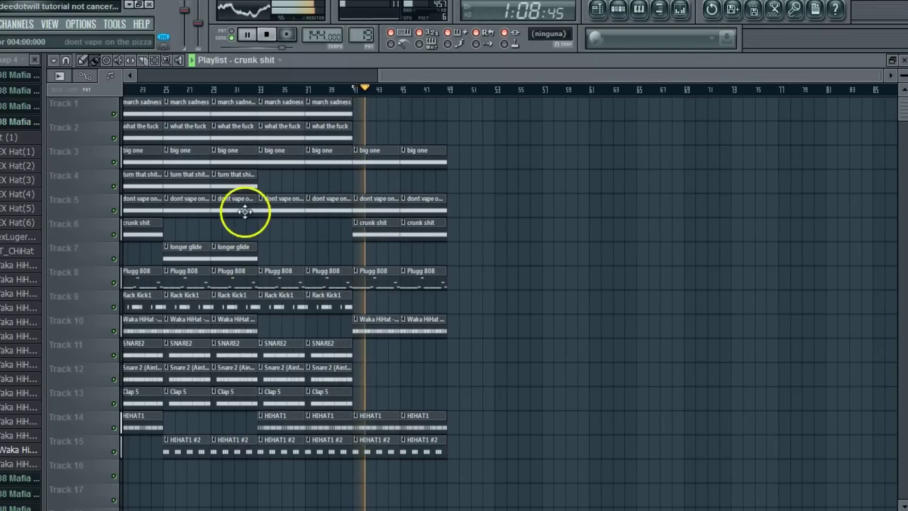
pyautogui.click(250, 184)
pyautogui.moveTo(359, 181); pyautogui.dragTo(400, 187)
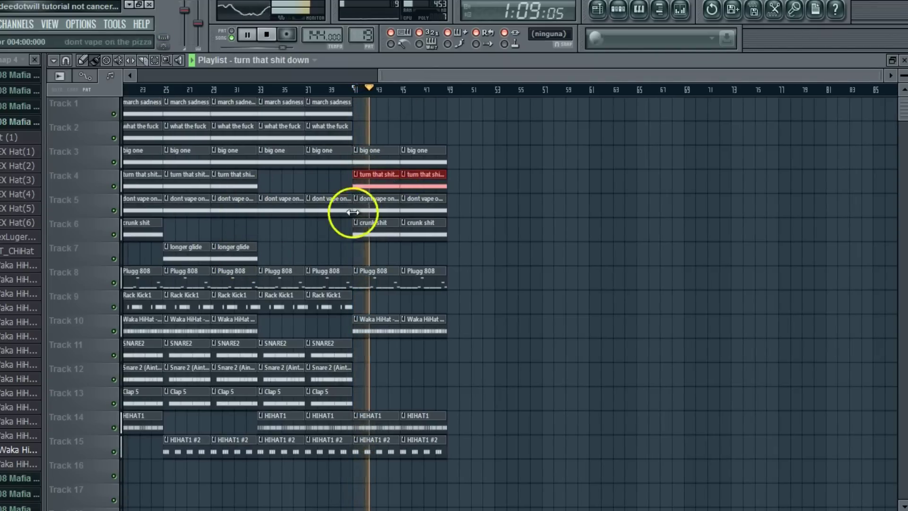
# Paint "longer glide" clips across bars 41–48 on Track 7 and erase the "turn that shit down" clips from those bars.
pyautogui.click(239, 253)
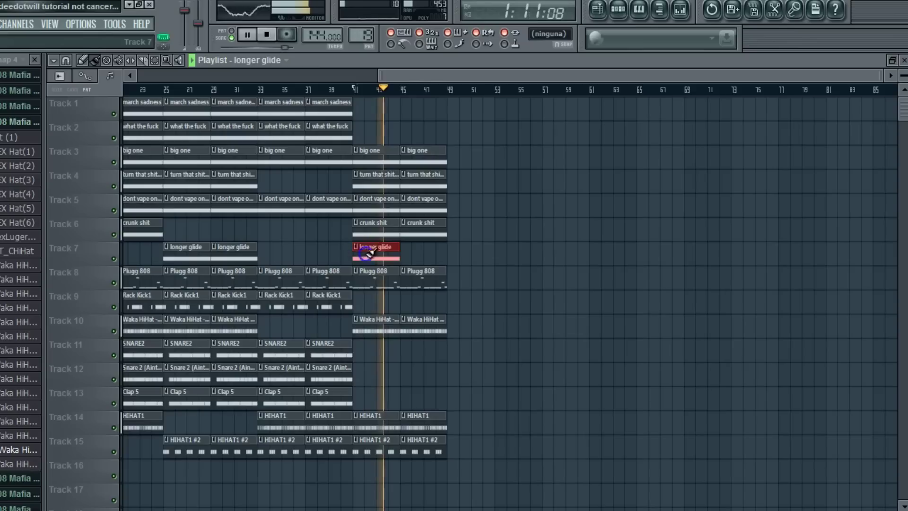
pyautogui.moveTo(368, 253); pyautogui.dragTo(422, 254)
pyautogui.press('space')
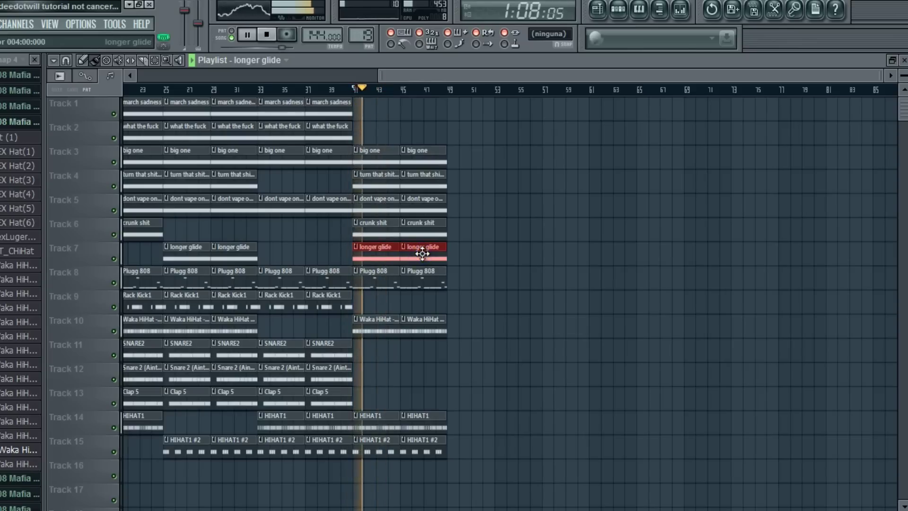
pyautogui.rightClick(387, 180)
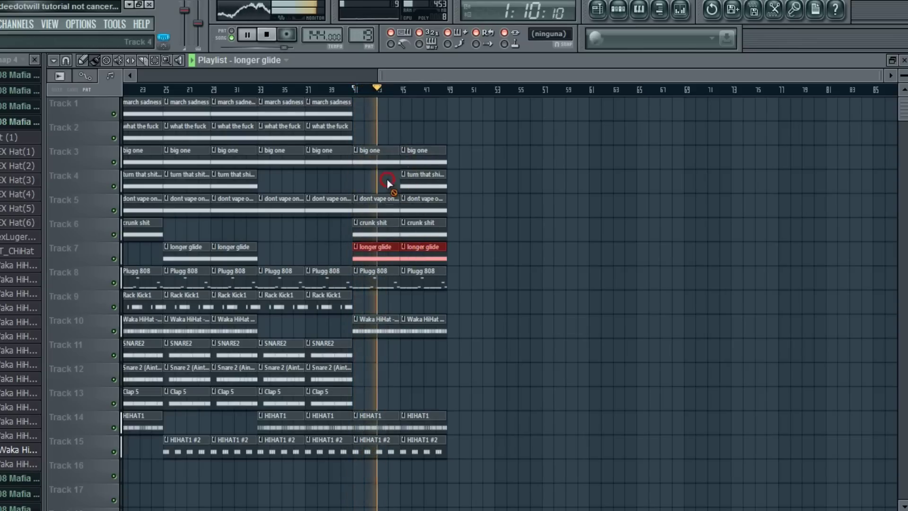
# Duplicate the clips of bars 9–48 on Tracks 1–15 into bars 49–88.
pyautogui.moveTo(380, 75); pyautogui.dragTo(146, 77)
pyautogui.moveTo(643, 478); pyautogui.dragTo(197, 94)
pyautogui.click(54, 60)
pyautogui.moveTo(69, 74)
pyautogui.click(197, 106)
# Copy the clips of bars 9–24 on Tracks 1–15 and place the copy at bar 89.
pyautogui.moveTo(449, 458); pyautogui.dragTo(331, 91)
pyautogui.moveTo(361, 163); pyautogui.dragTo(751, 170)
pyautogui.moveTo(303, 71); pyautogui.dragTo(566, 77)
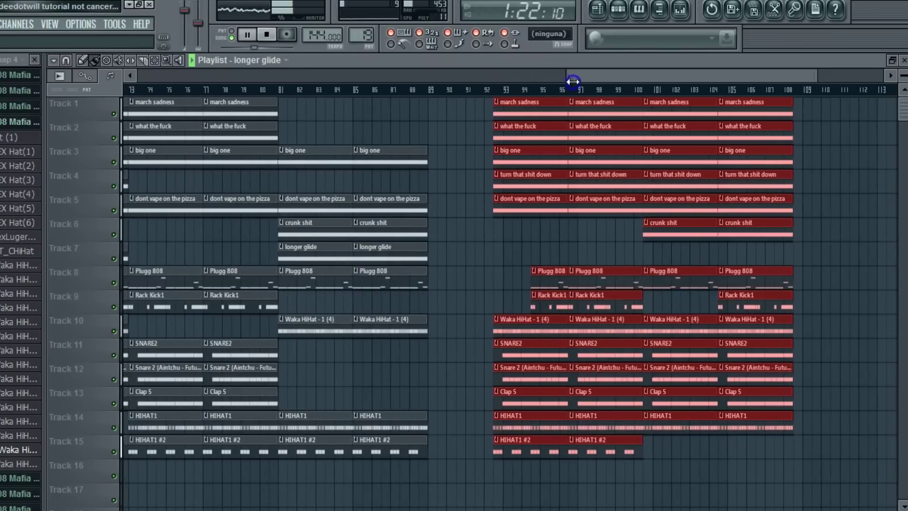
pyautogui.moveTo(488, 137); pyautogui.dragTo(479, 138)
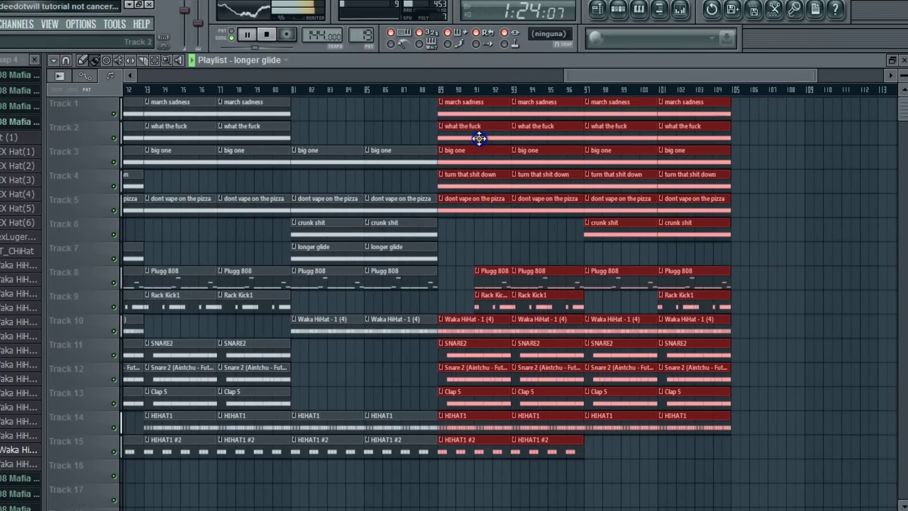
# Play the arrangement from bar 9 and trim the starts of the first "SNARE2", "Snare 2" and "Clap 5" clips to bar 11.
pyautogui.moveTo(591, 76); pyautogui.dragTo(156, 89)
pyautogui.click(271, 90)
pyautogui.press('space')
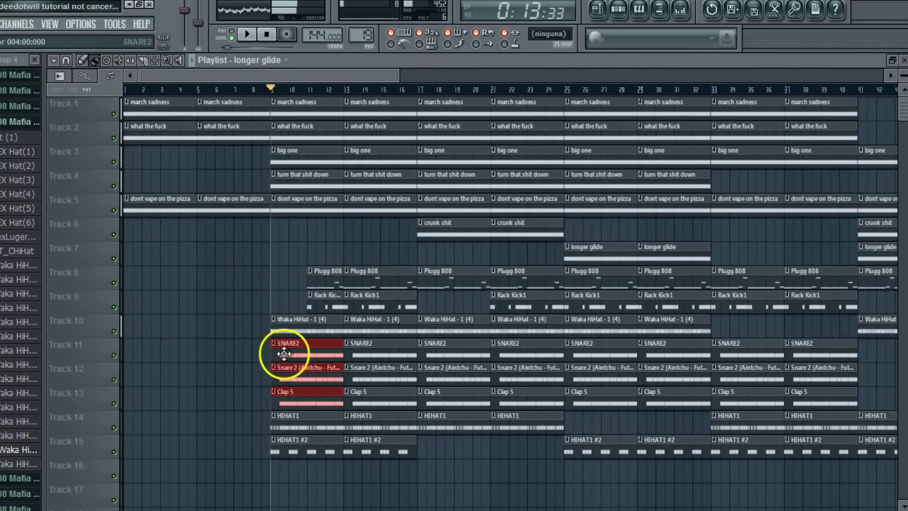
pyautogui.press('space')
# Trim the starts of the "SNARE2", "Snare 2" and "Clap 5" clips at bar 49 to bar 51.
pyautogui.moveTo(236, 78); pyautogui.dragTo(348, 97)
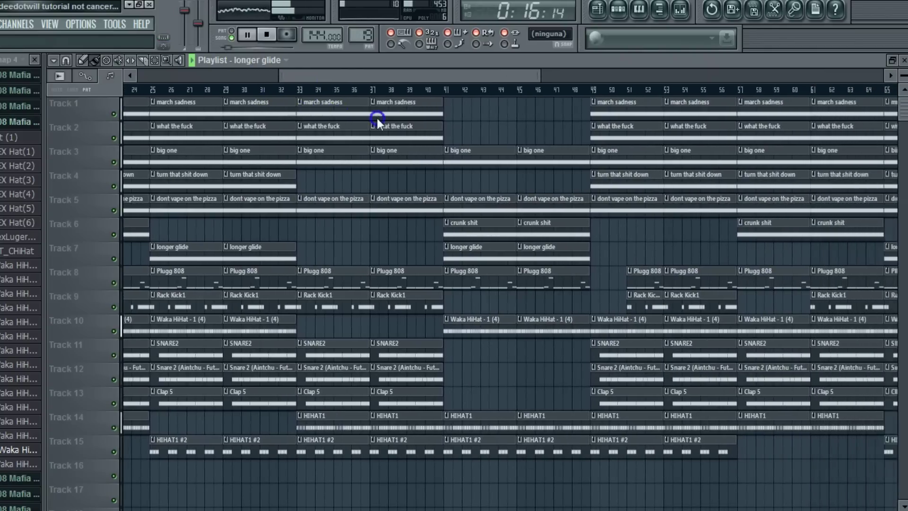
pyautogui.moveTo(289, 122); pyautogui.dragTo(476, 203)
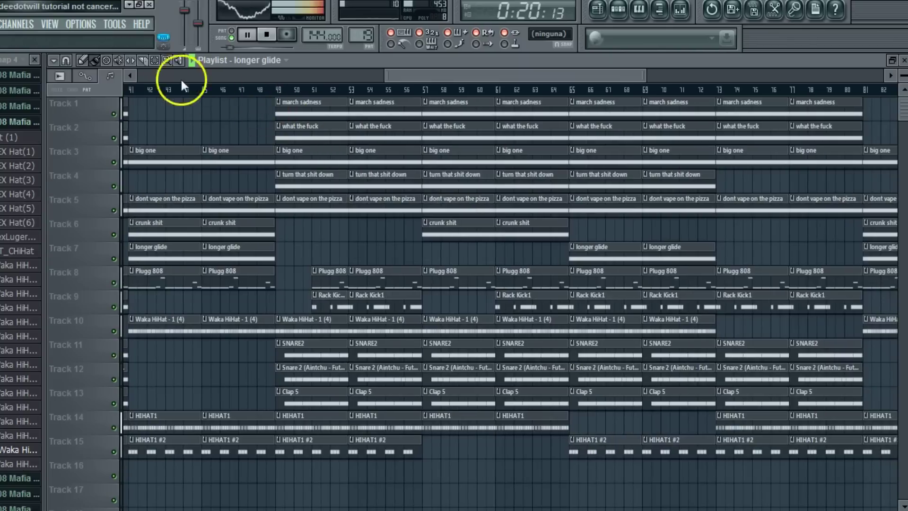
pyautogui.moveTo(290, 344); pyautogui.dragTo(296, 407)
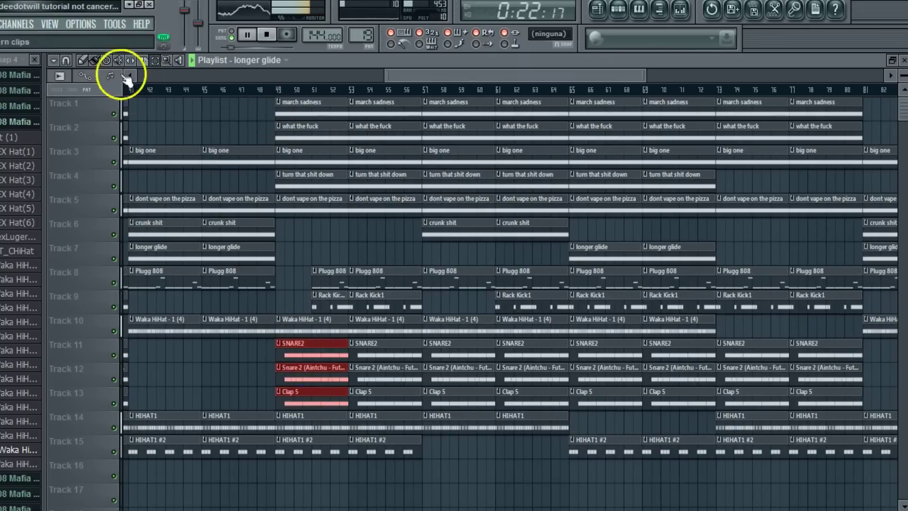
pyautogui.moveTo(277, 368); pyautogui.dragTo(311, 367)
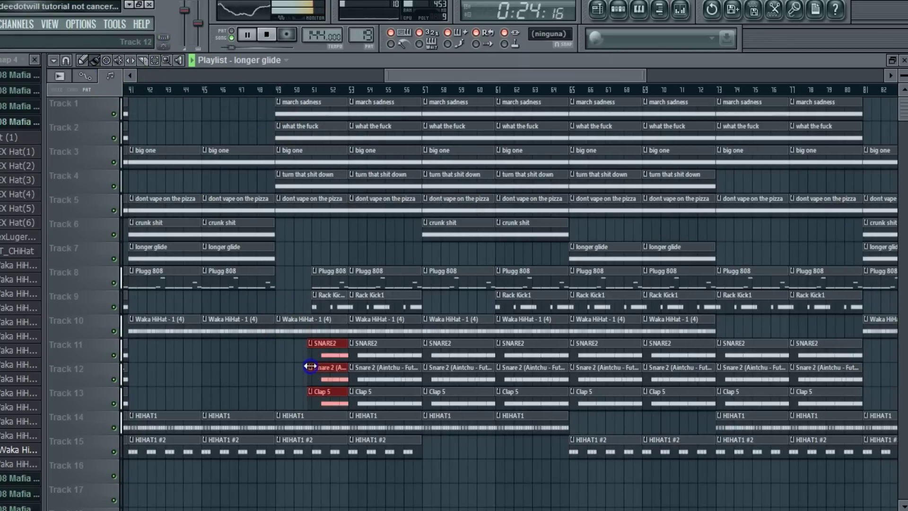
# Trim the starts of the "SNARE2", "Snare 2" and "Clap 5" clips at bar 89 to bar 91.
pyautogui.moveTo(483, 74); pyautogui.dragTo(710, 128)
pyautogui.click(155, 60)
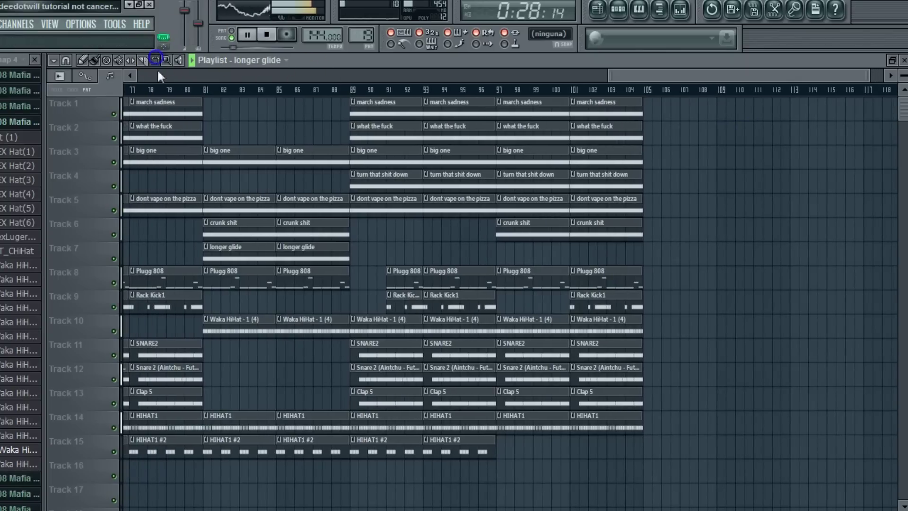
pyautogui.moveTo(383, 356); pyautogui.dragTo(373, 399)
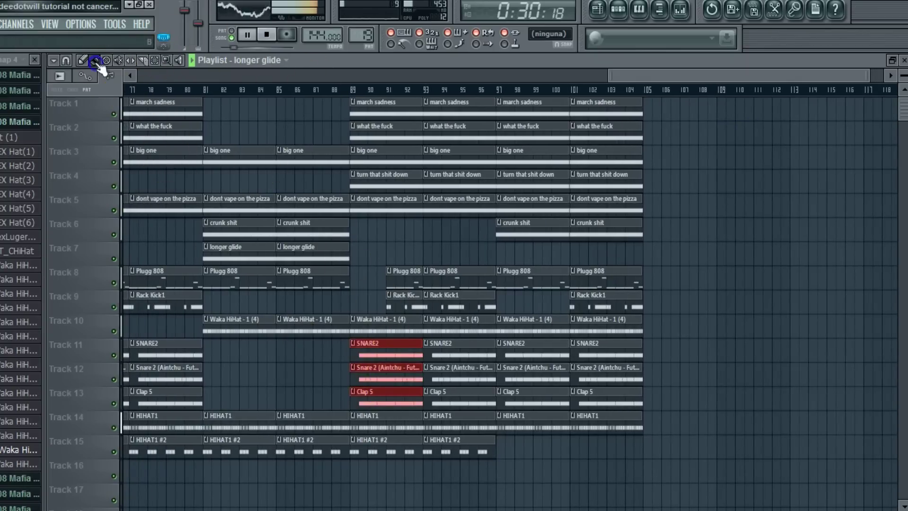
pyautogui.moveTo(350, 354); pyautogui.dragTo(377, 360)
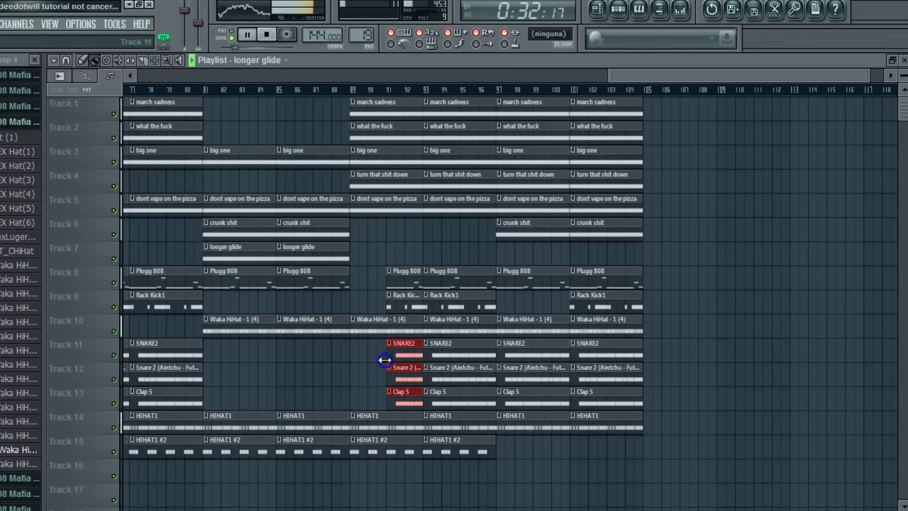
# Extend the last "march sadness" clip about four bars past bar 105 and show the step sequencer beside the playlist.
pyautogui.moveTo(672, 75); pyautogui.dragTo(694, 77)
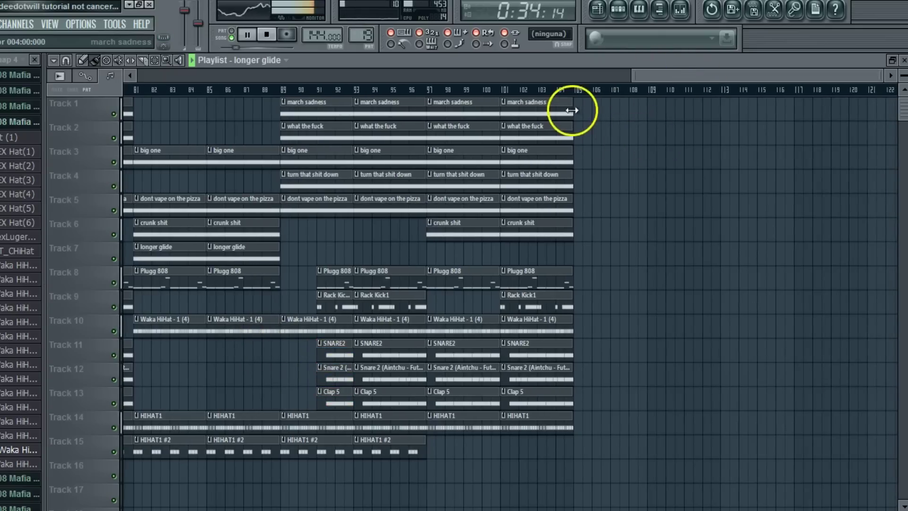
pyautogui.moveTo(572, 110); pyautogui.dragTo(641, 130)
pyautogui.moveTo(633, 76); pyautogui.dragTo(44, 82)
pyautogui.press('F6')
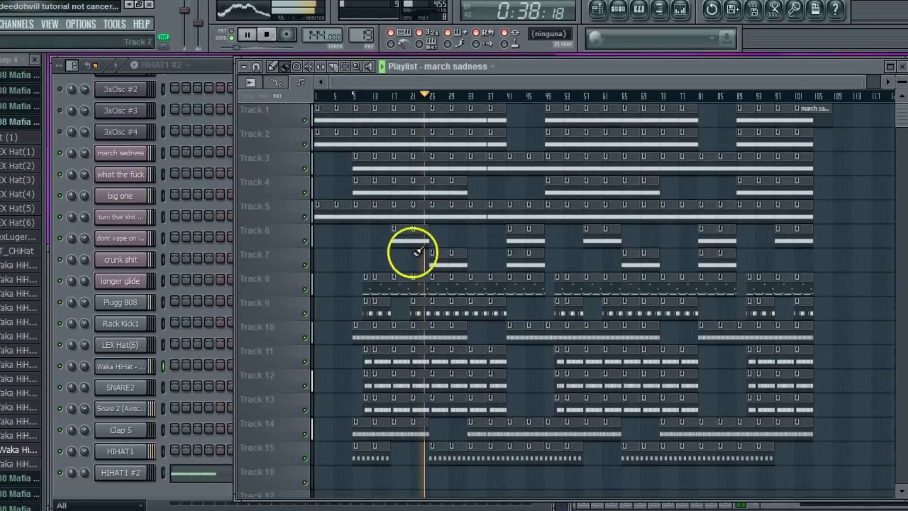